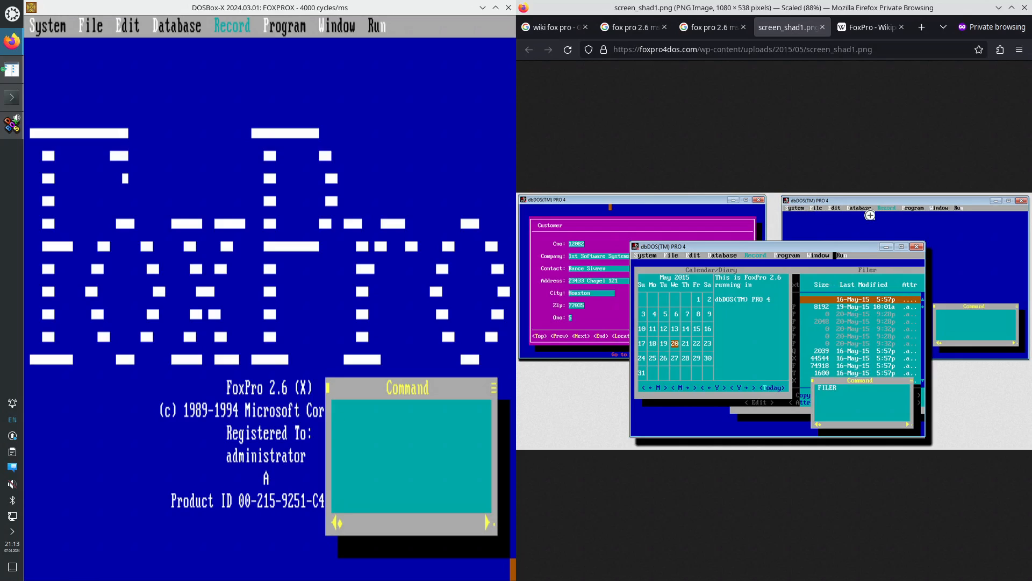
Browse the "fox pro 2.6 msdos" image results for FoxPro screenshots, and close the image preview and screen_shad1.png pages.
left_click(716, 29)
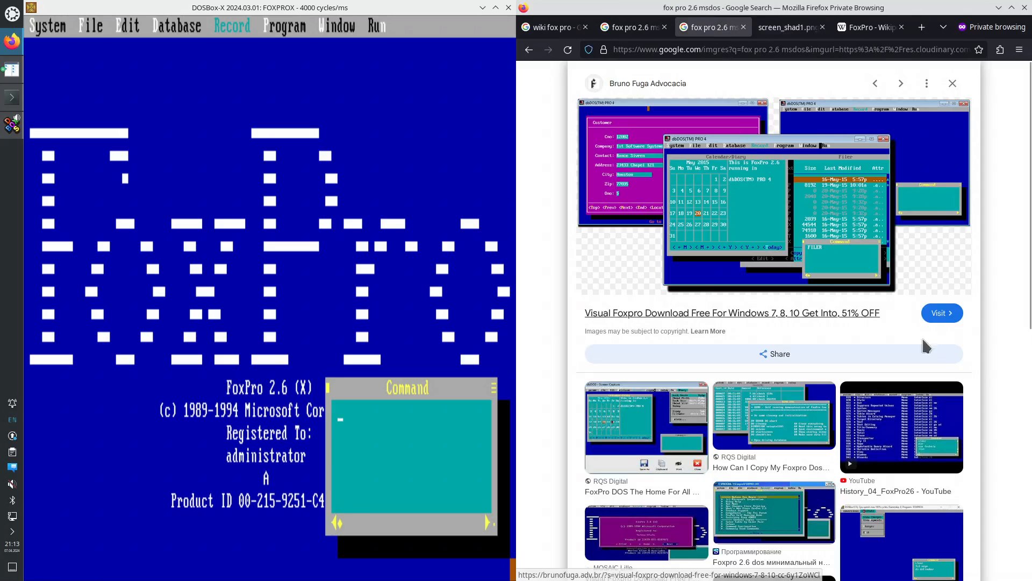
left_click(902, 83)
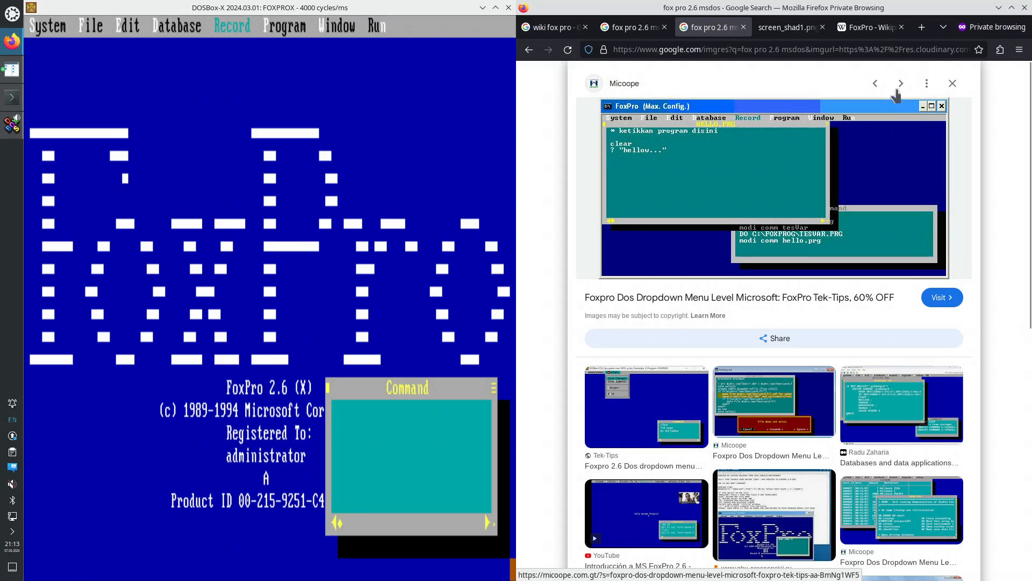
left_click(902, 85)
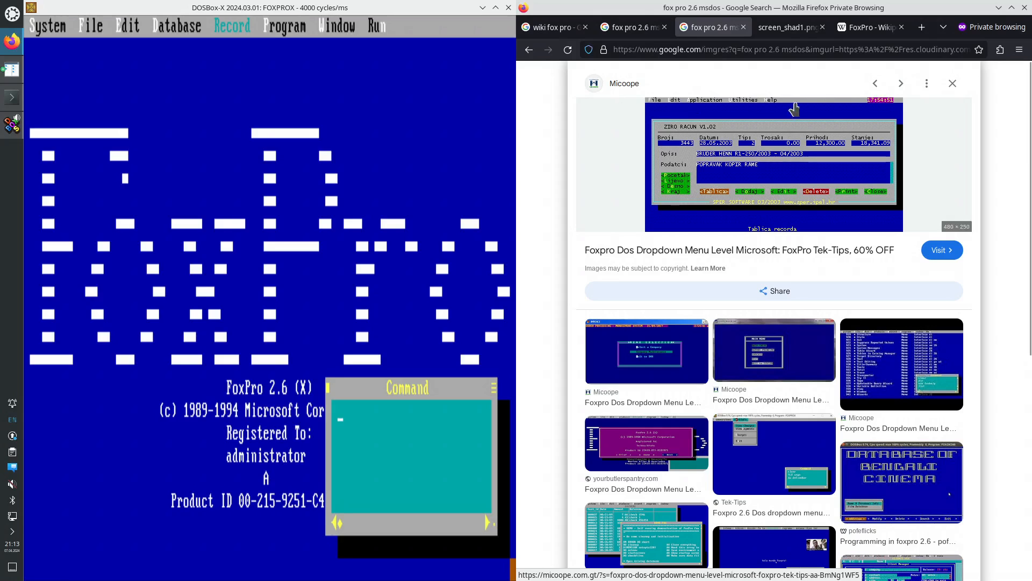
left_click(901, 85)
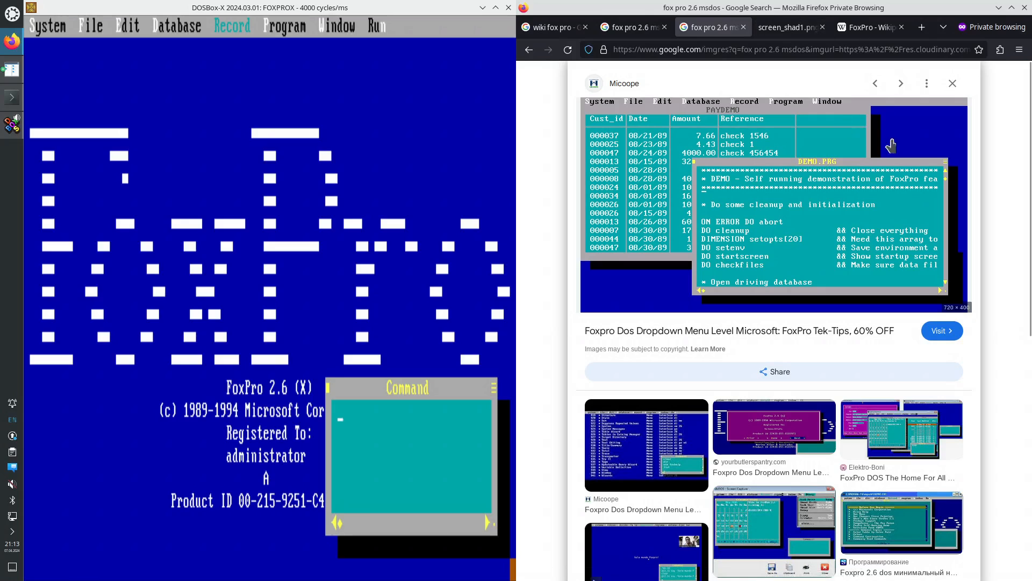
left_click(900, 84)
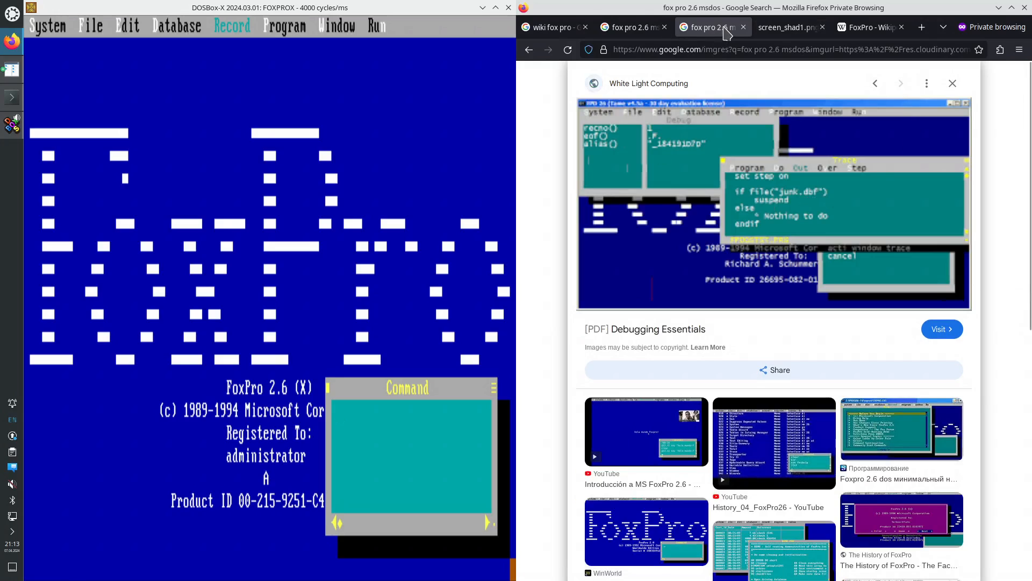
middle_click(721, 31)
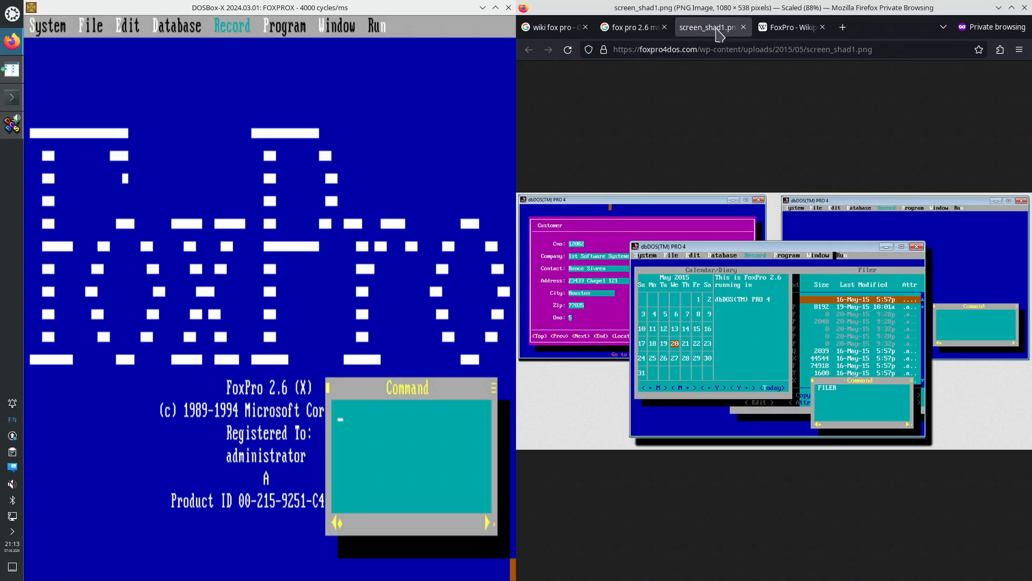
middle_click(719, 34)
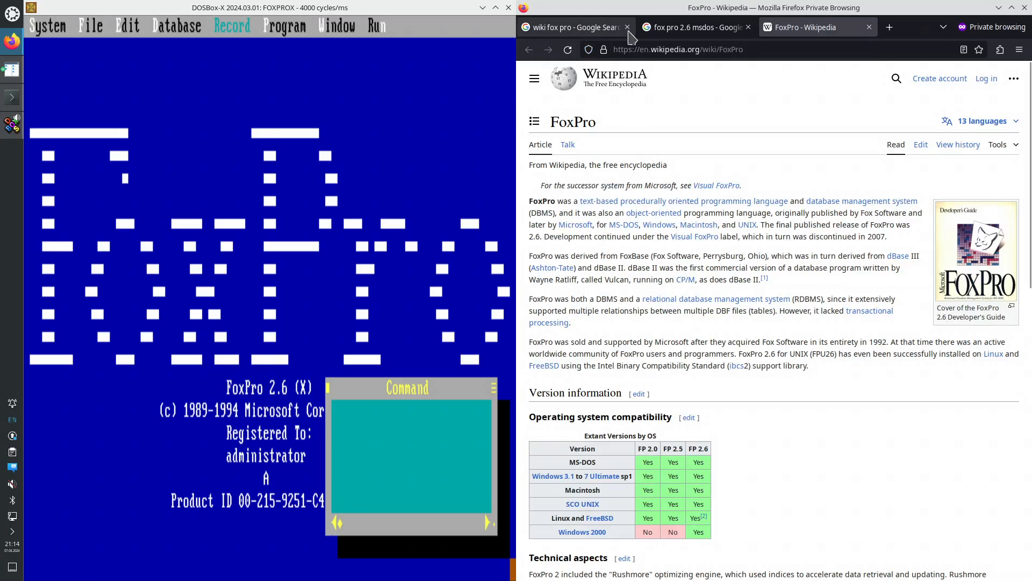
Open the Visual FoxPro Wikipedia article in a separate tab from the "wiki fox pro" search results and switch to it.
left_click(594, 33)
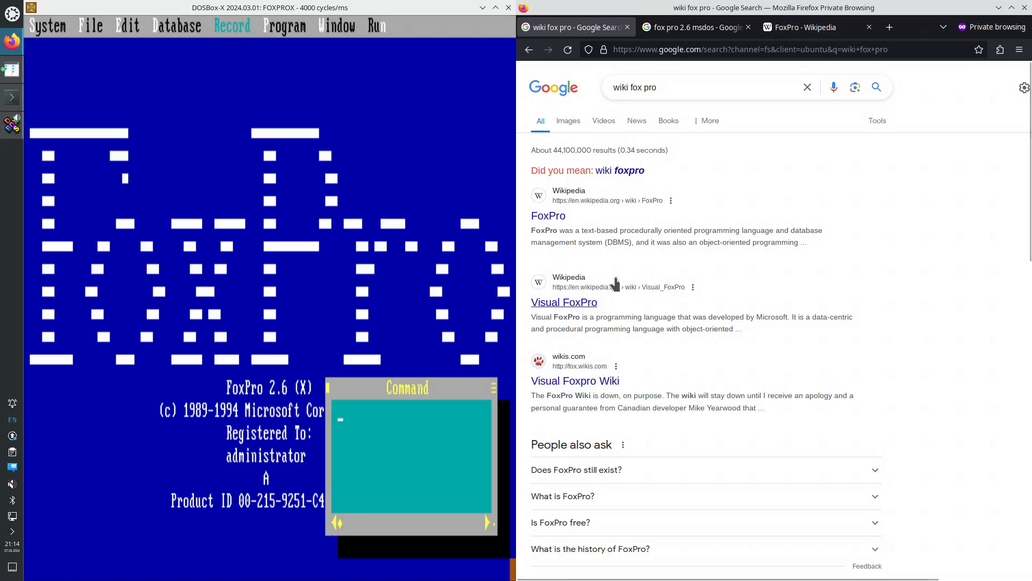
right_click(568, 302)
left_click(583, 308)
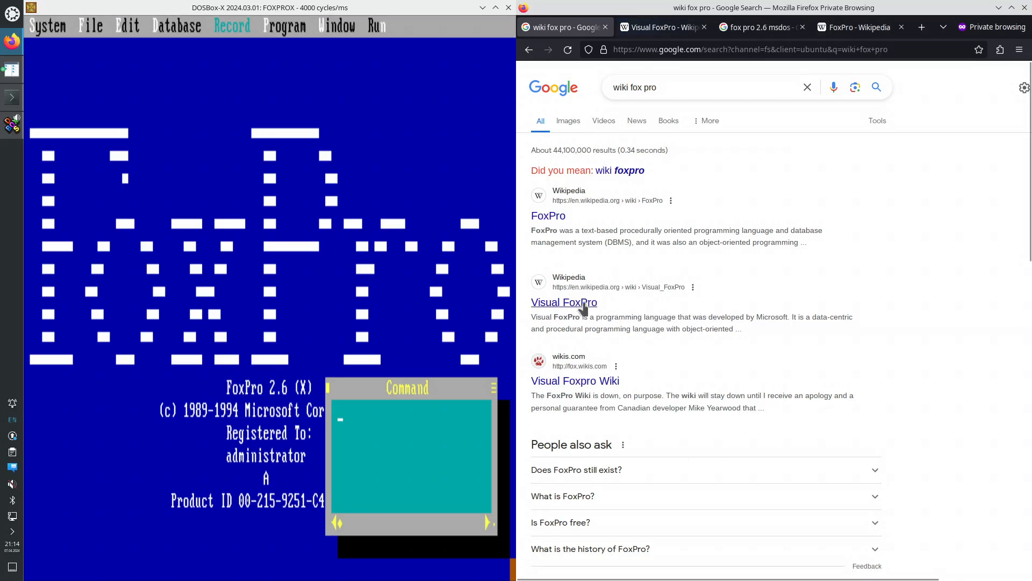
left_click(660, 27)
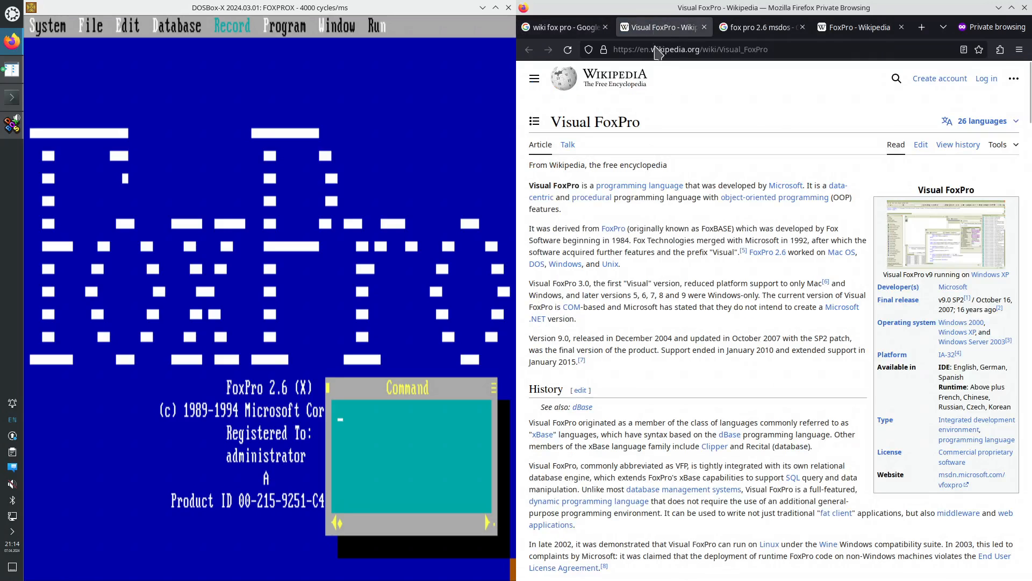
View the file page of the Visual FoxPro v9 screenshot in a separate tab and close that page.
right_click(927, 235)
left_click(935, 240)
left_click(715, 27)
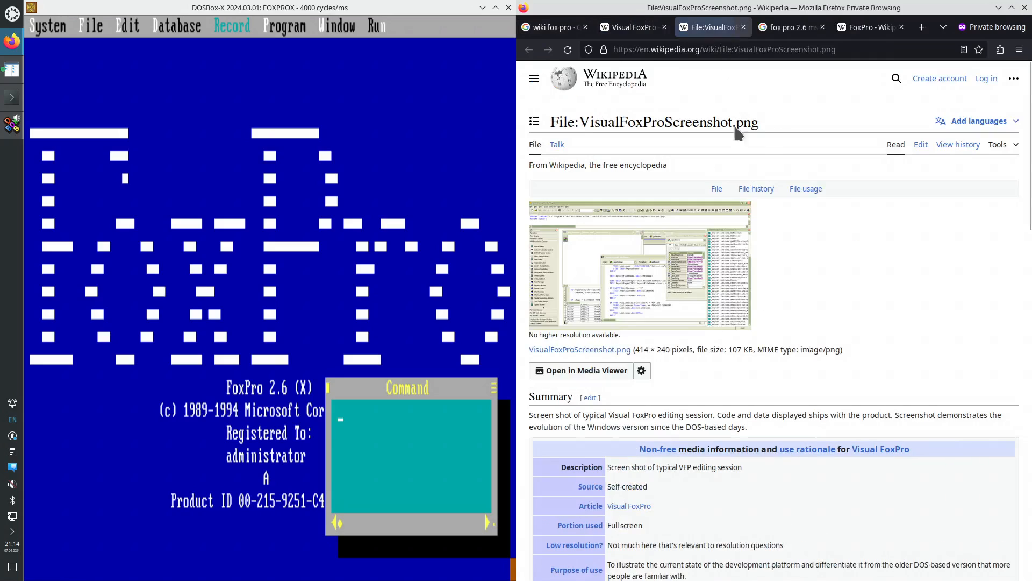
left_click(662, 258)
middle_click(697, 32)
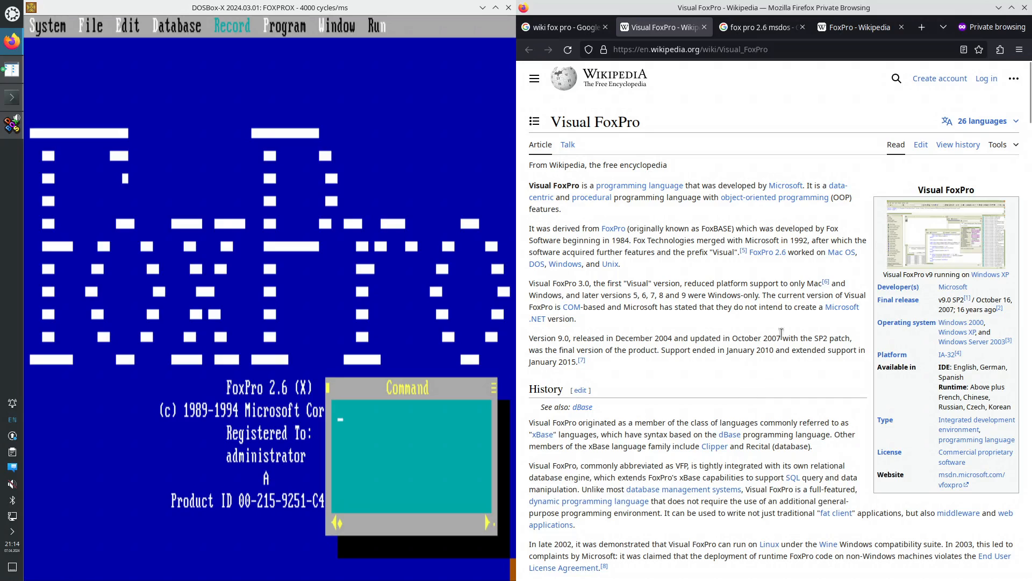
Open the linked FoxPro 2.6 article from the Visual FoxPro introduction in a separate tab and switch to it.
mouse_move(767, 259)
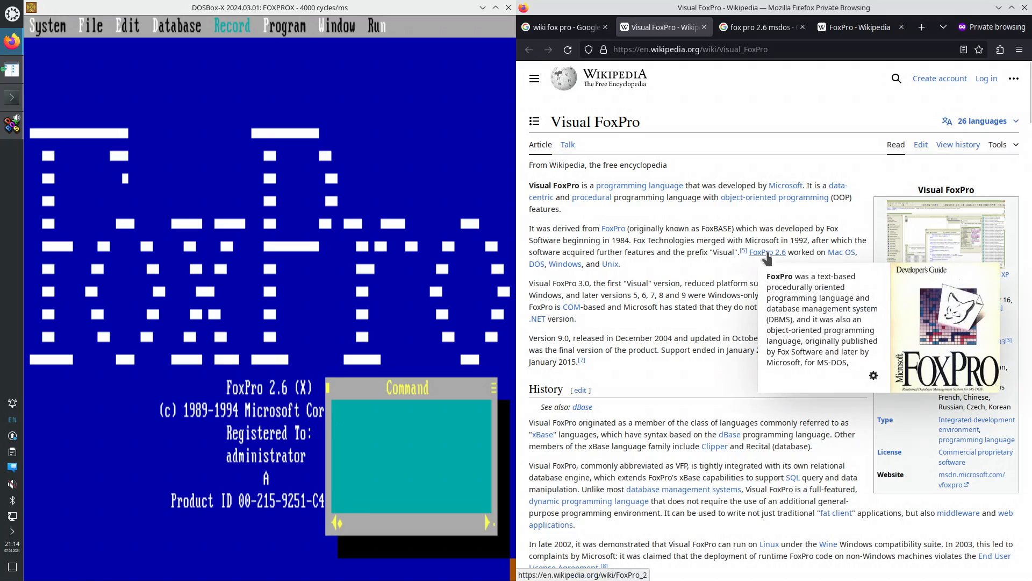
right_click(767, 259)
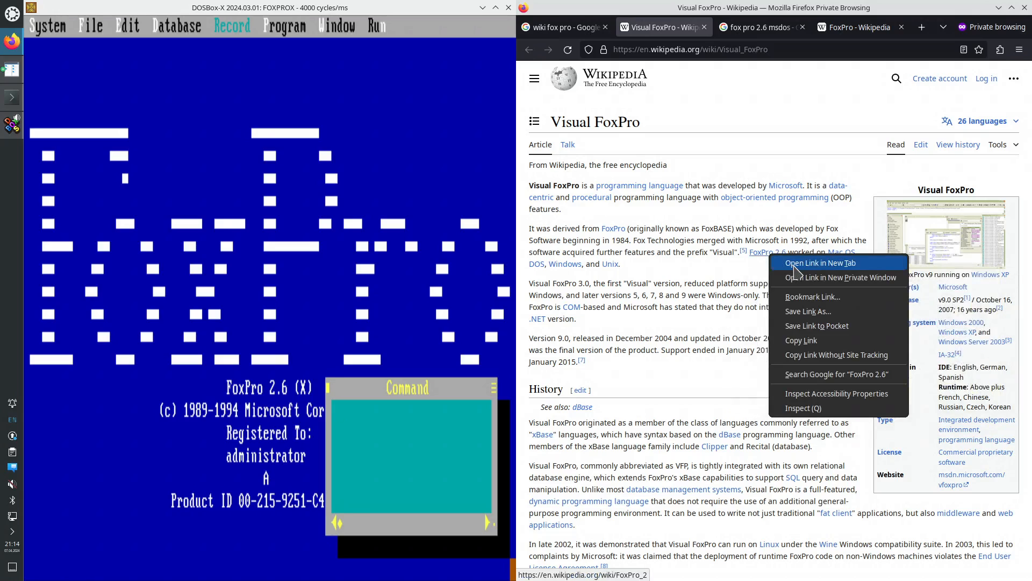
left_click(794, 268)
left_click(716, 29)
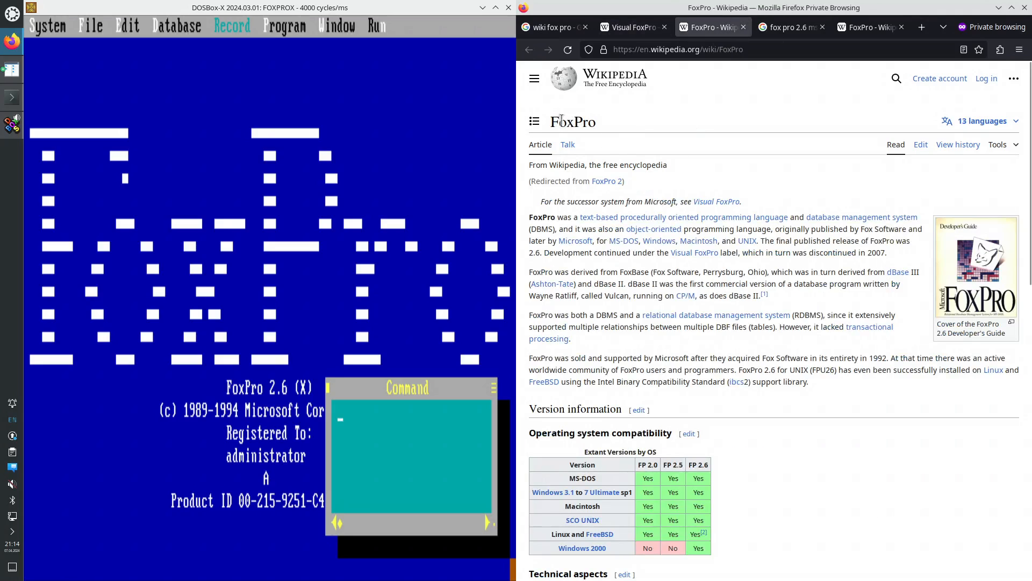
Read the FoxPro article's introduction, highlighting the title, DBMS, the list of supported platforms and MS-DOS.
left_click_drag(561, 120, 588, 122)
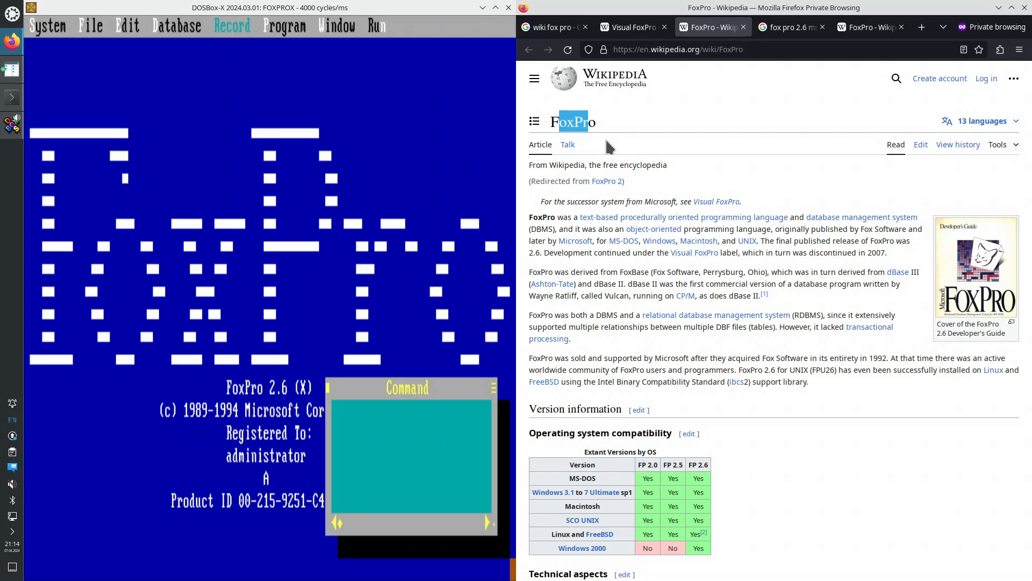
left_click_drag(531, 229, 553, 229)
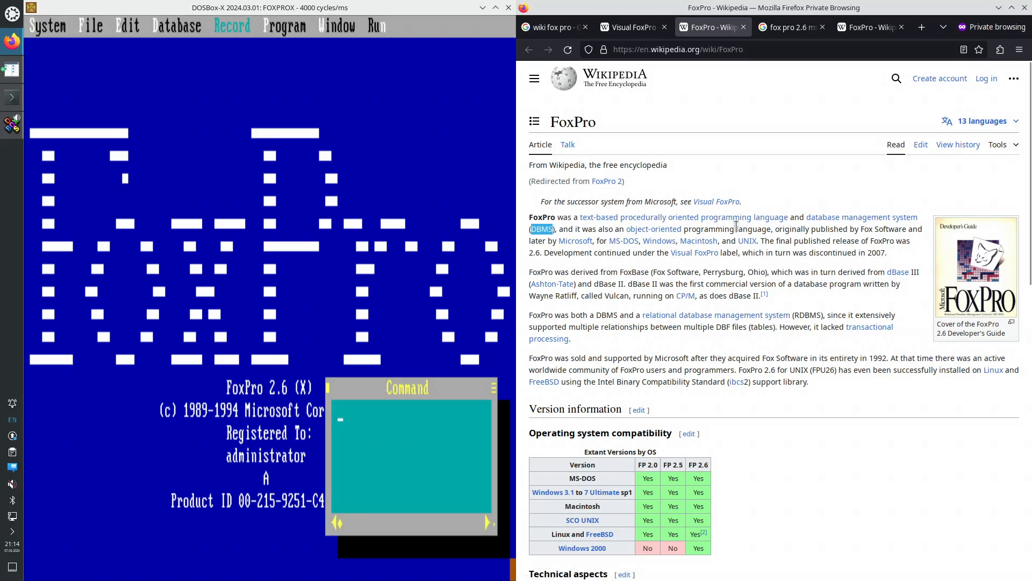
mouse_move(647, 222)
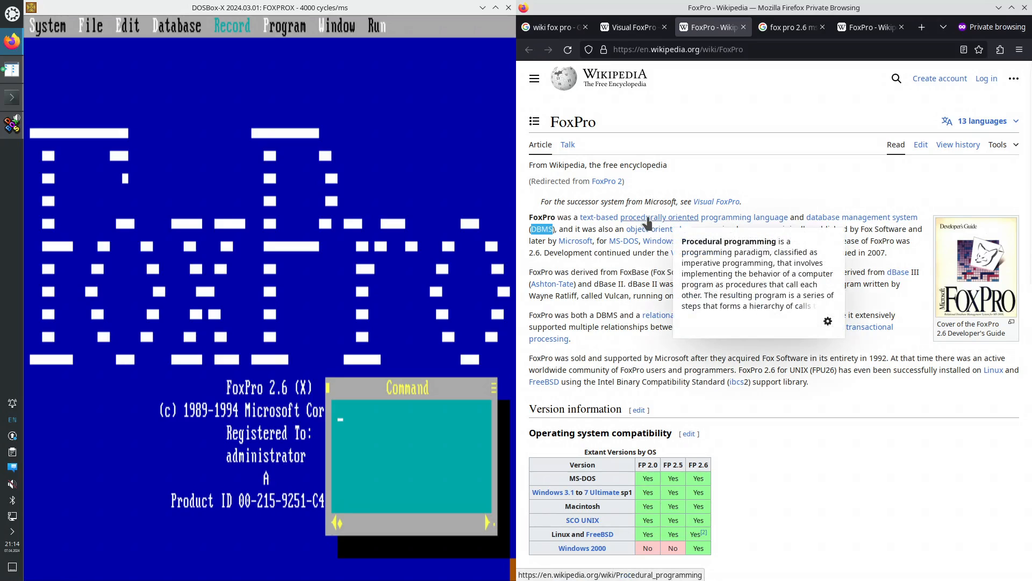
mouse_move(731, 221)
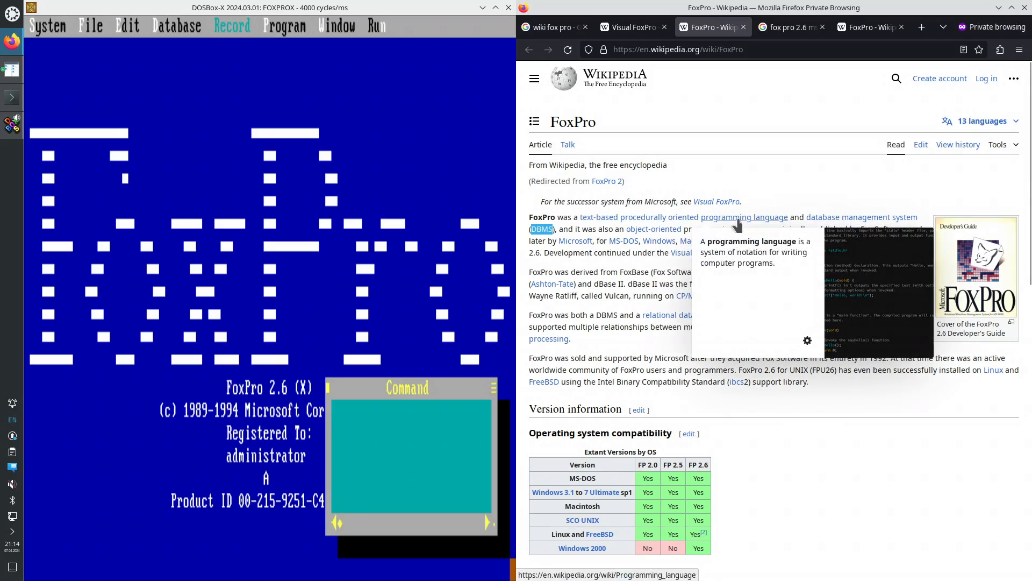
left_click(760, 386)
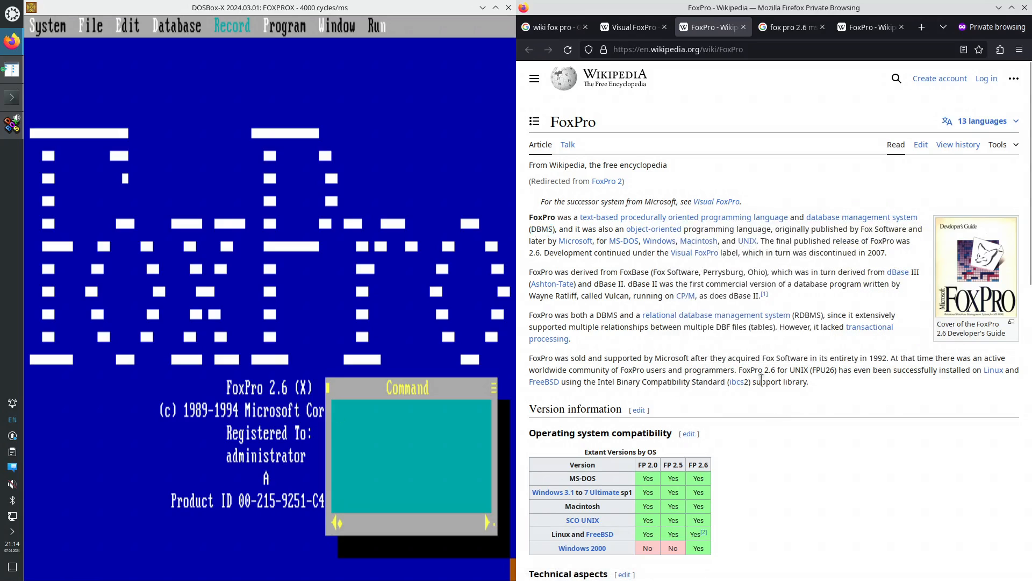
left_click_drag(531, 241, 760, 240)
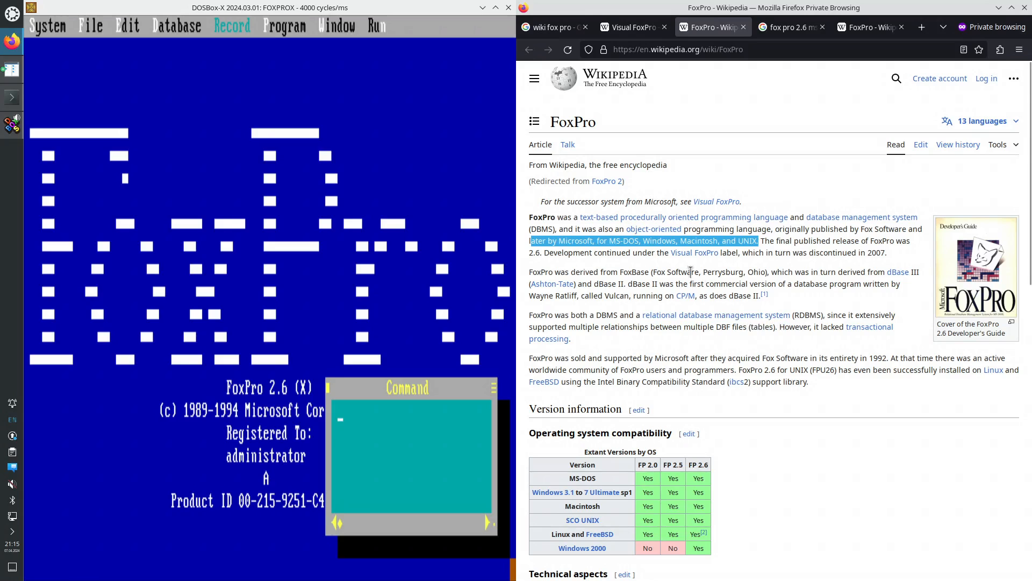
scroll(680, 274, "down", 3)
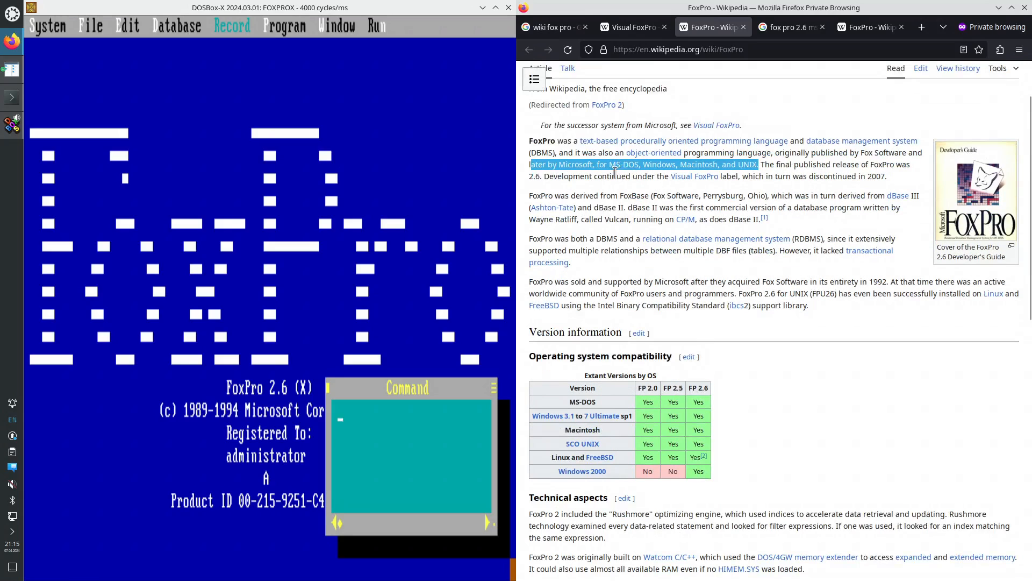
left_click_drag(604, 164, 639, 163)
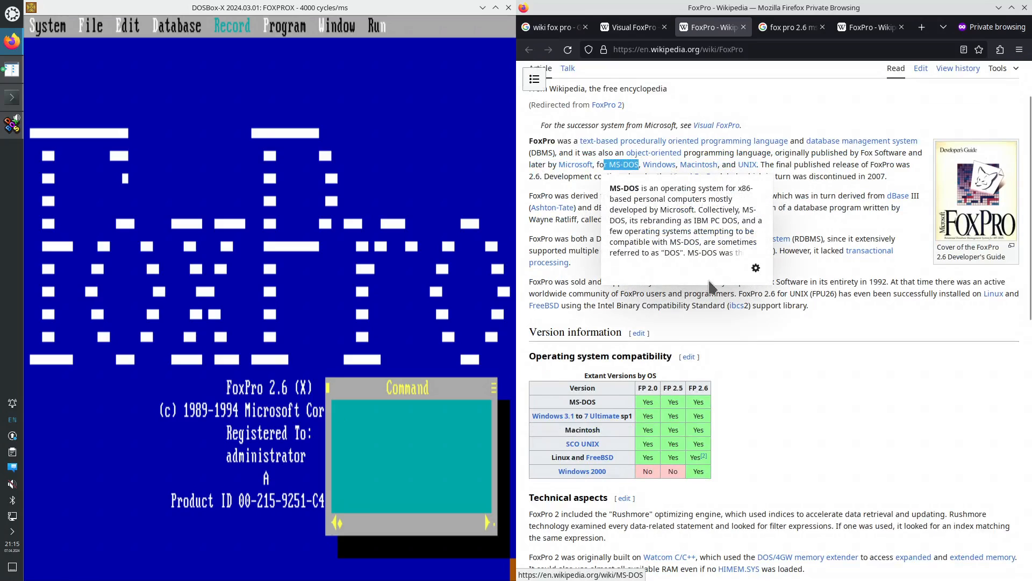
left_click(856, 314)
Examine the FoxPro version tables, highlighting FP 2.6 in the compatibility table and the FPD 2.6a row in the version timeline.
scroll(838, 322, "down", 5)
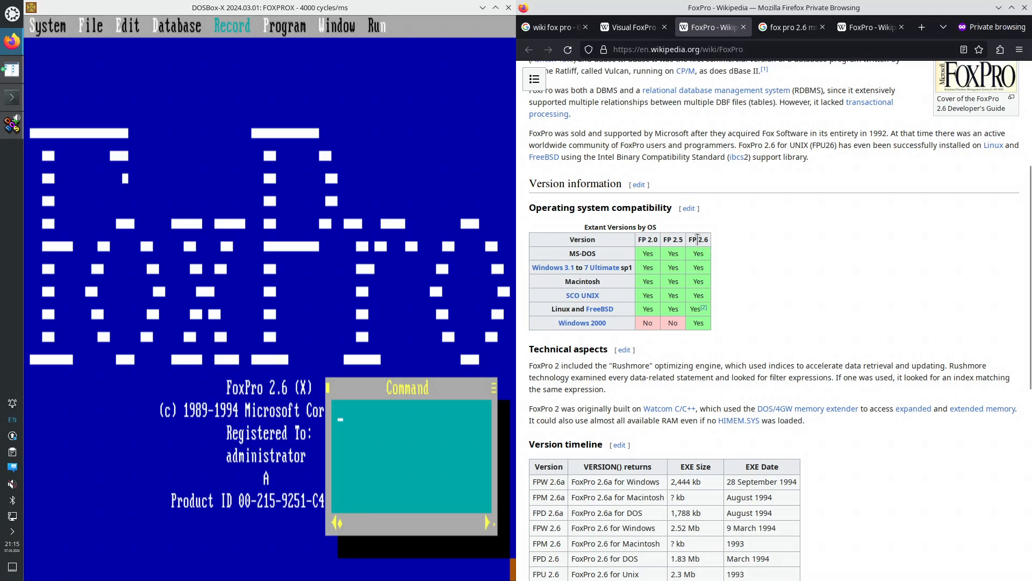
left_click_drag(690, 234, 711, 243)
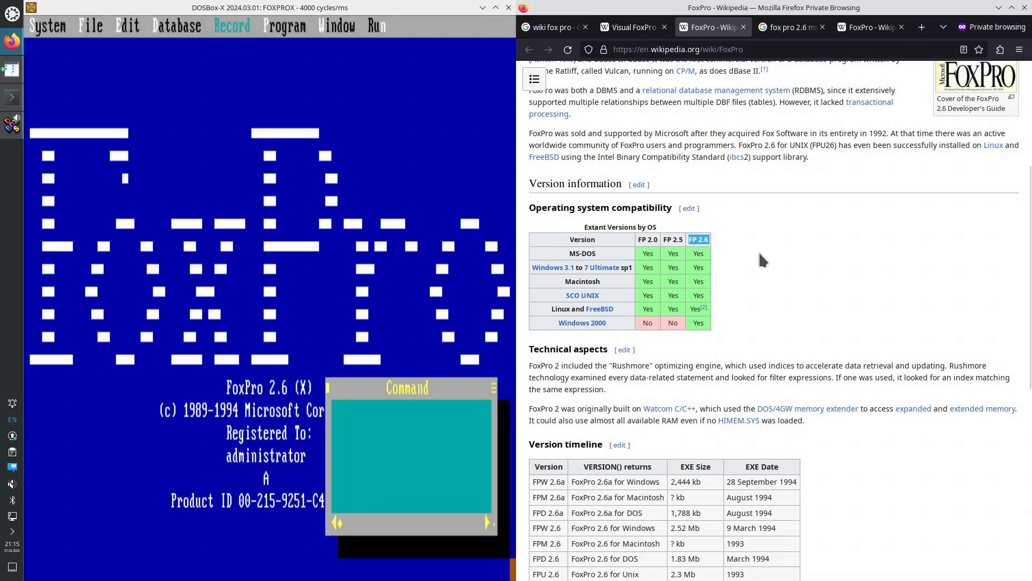
scroll(760, 250, "down", 3)
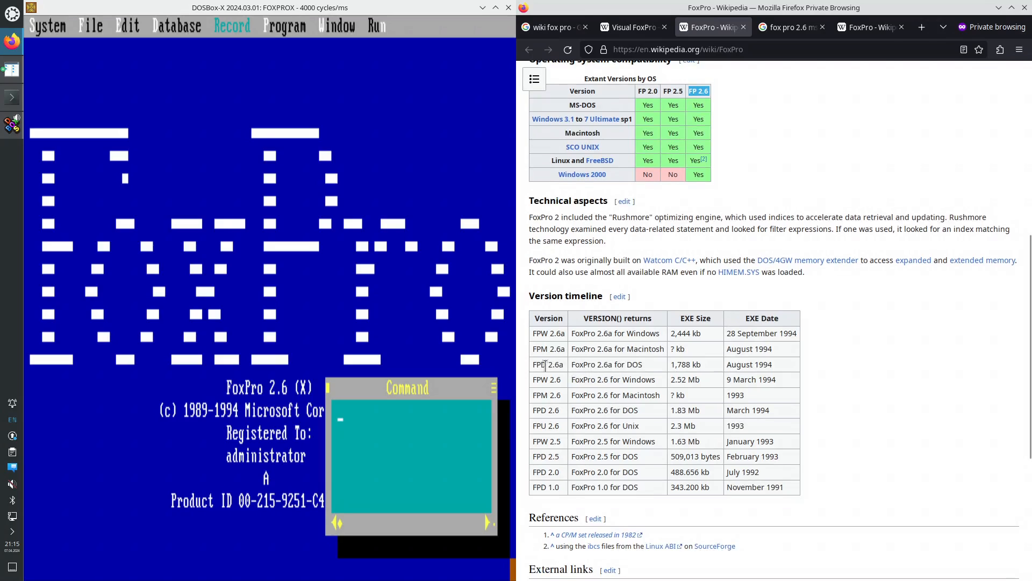
left_click_drag(532, 364, 754, 361)
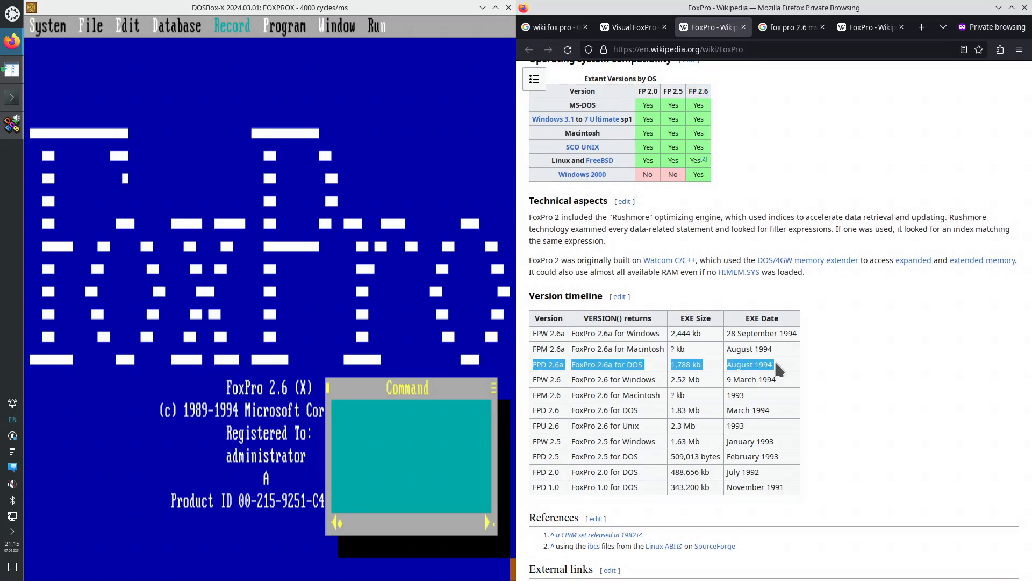
left_click(536, 364)
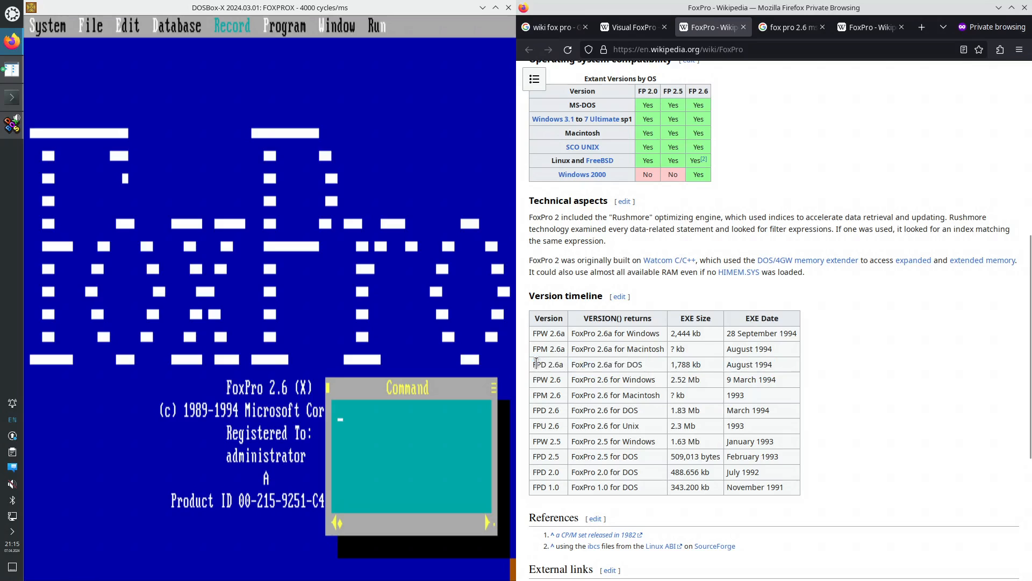
left_click_drag(532, 364, 784, 366)
Look at the Visual FoxPro article again and return to the FoxPro article's version tables.
left_click(644, 31)
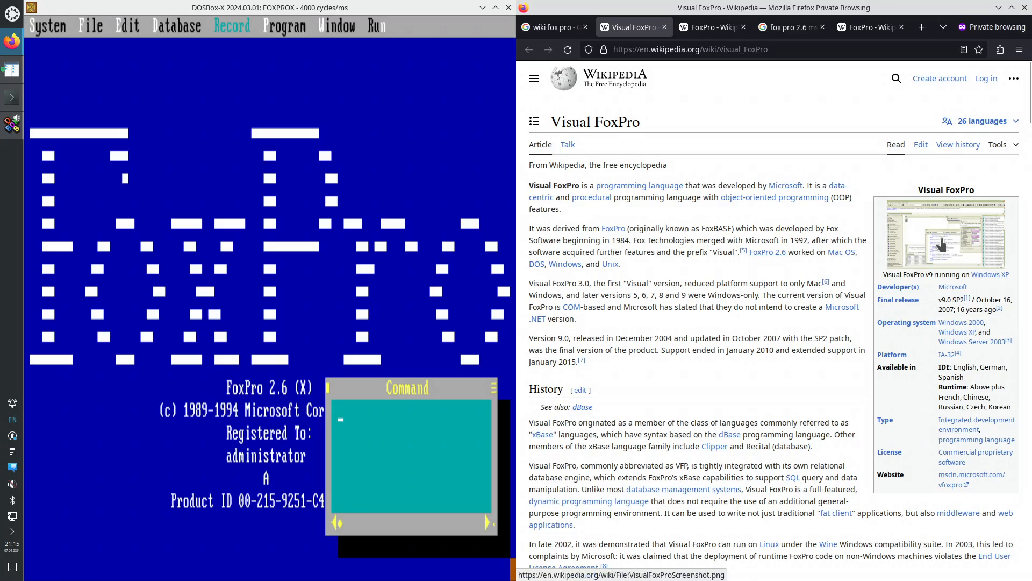
left_click(711, 32)
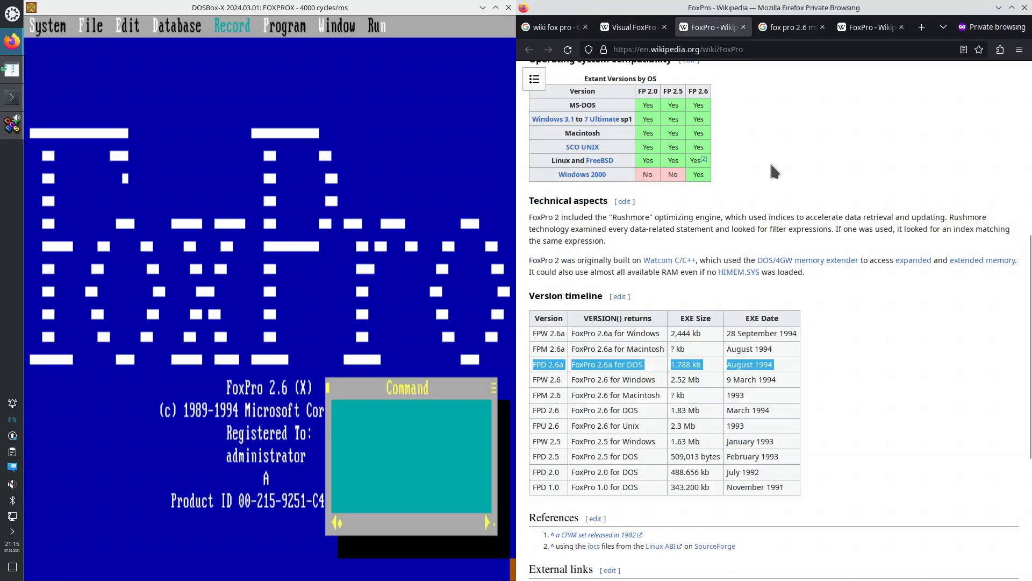
Close the browser and switch to the DOSBox-X window running FoxPro, maximized and in full-screen mode.
left_click(1024, 9)
left_click(495, 7)
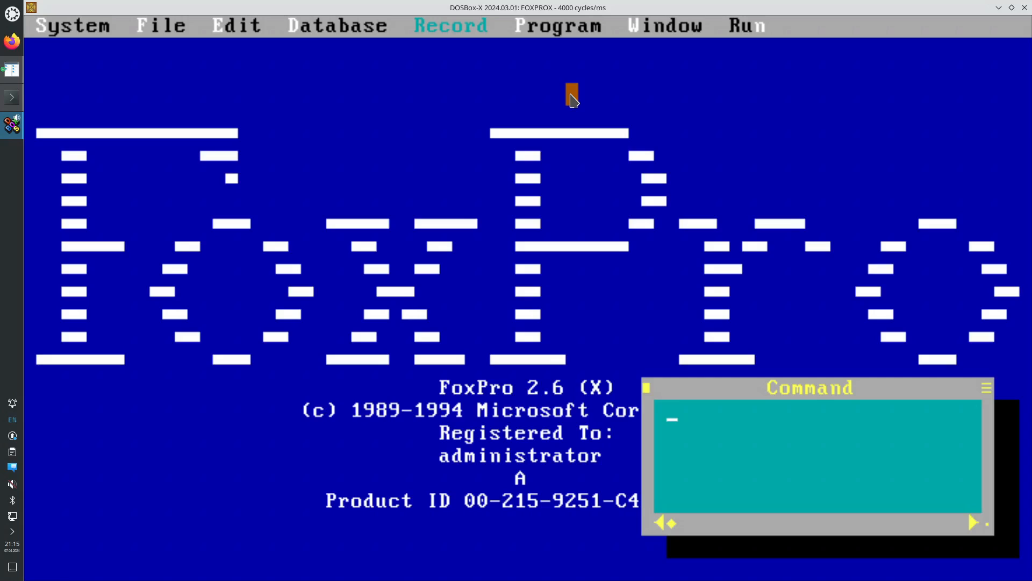
key("alt+Return")
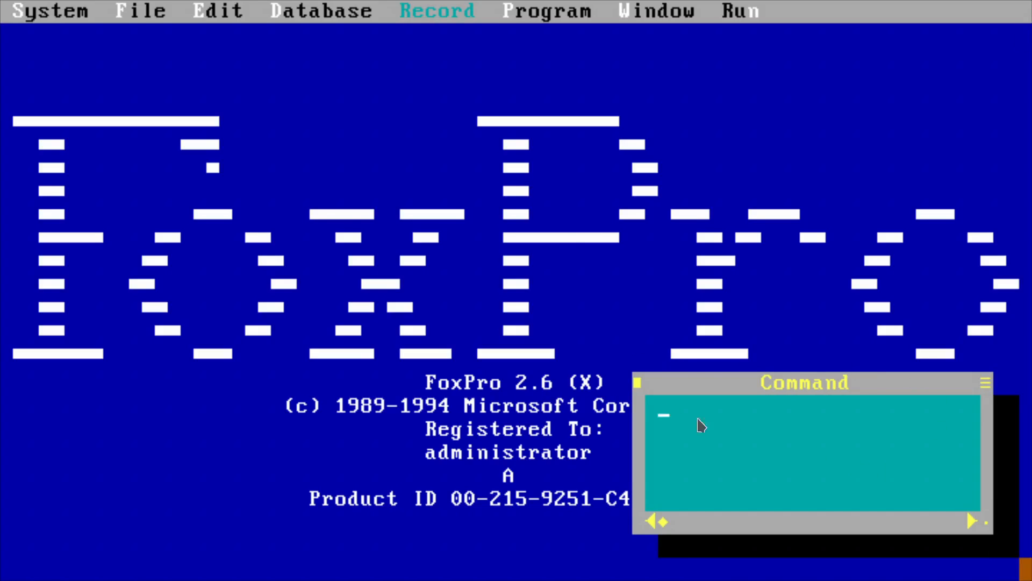
Page through the About FoxPro information from the product details to the support contacts, leave full-screen mode and close the dialog.
left_click(58, 16)
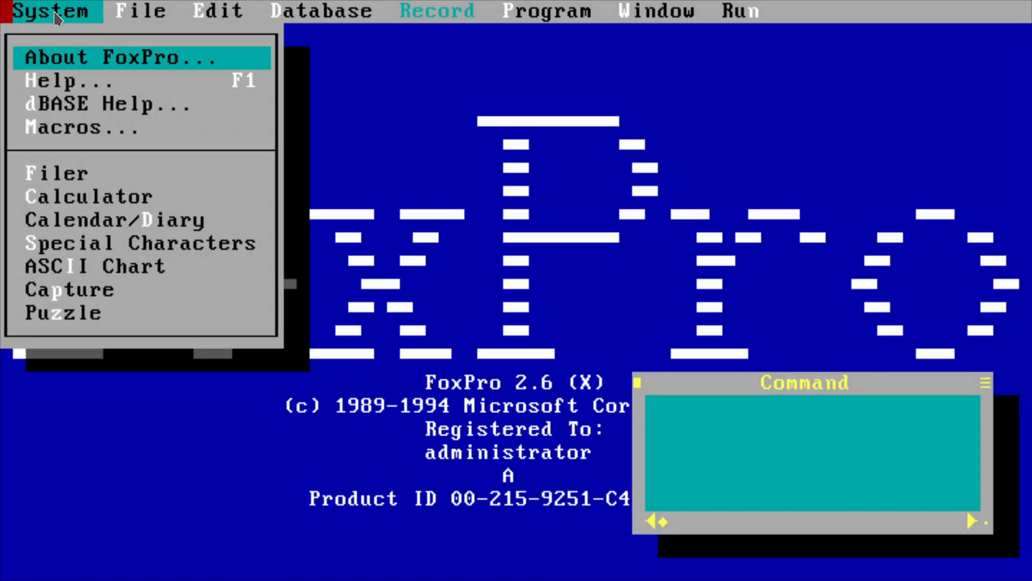
left_click(77, 66)
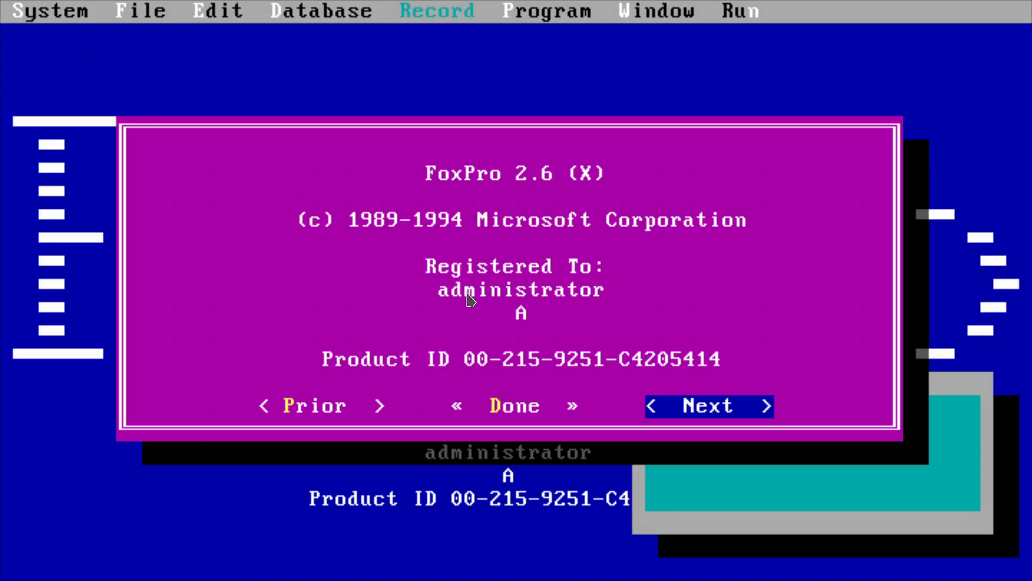
key("Tab")
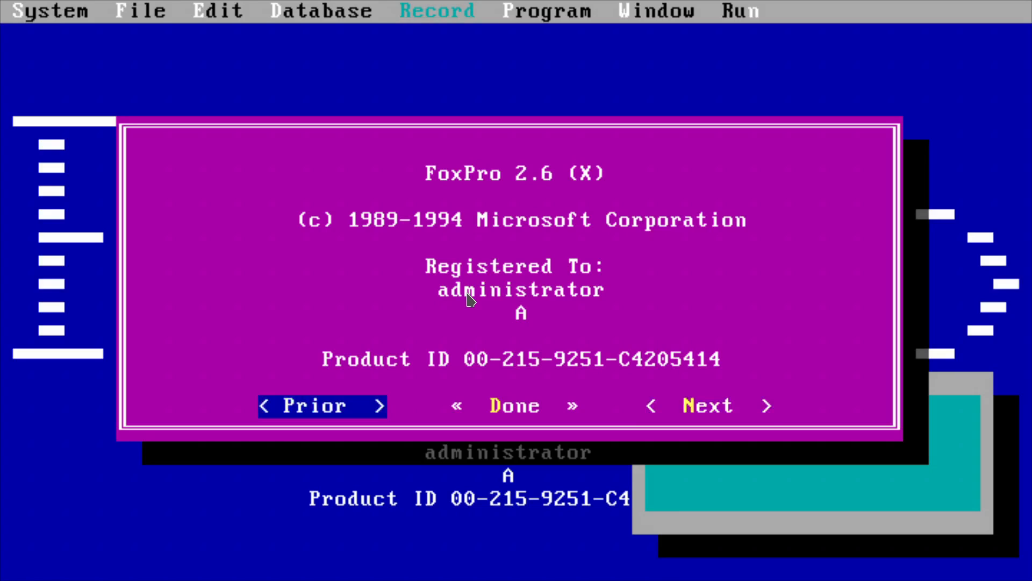
key("Tab")
key("Tab")
key("Return")
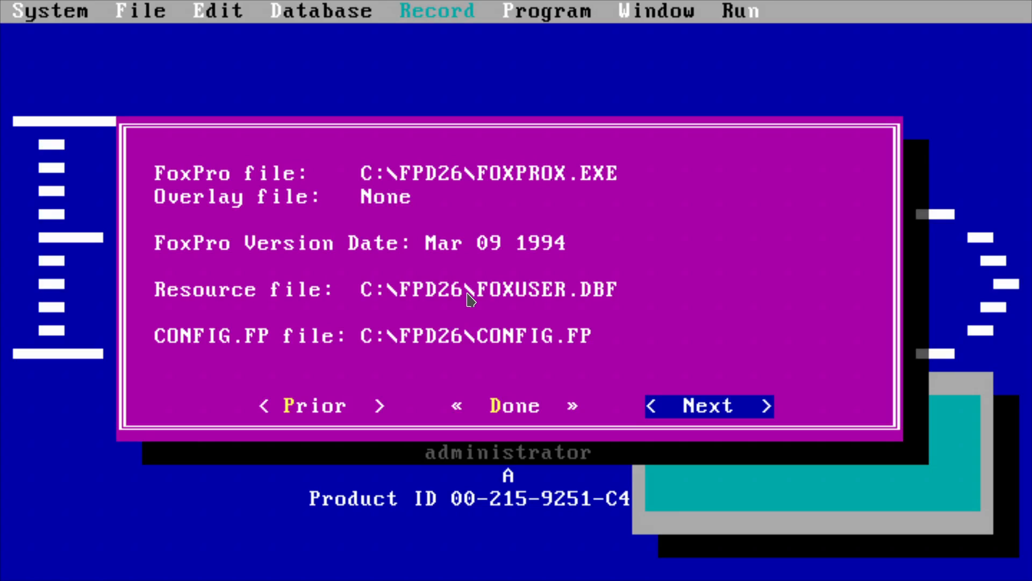
key("Return")
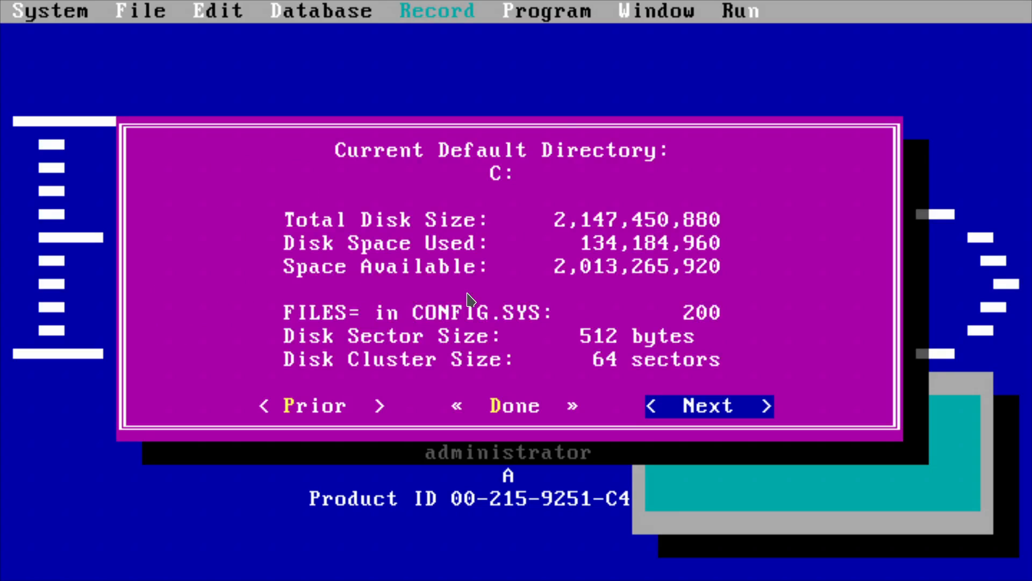
key("Return")
key("Return")
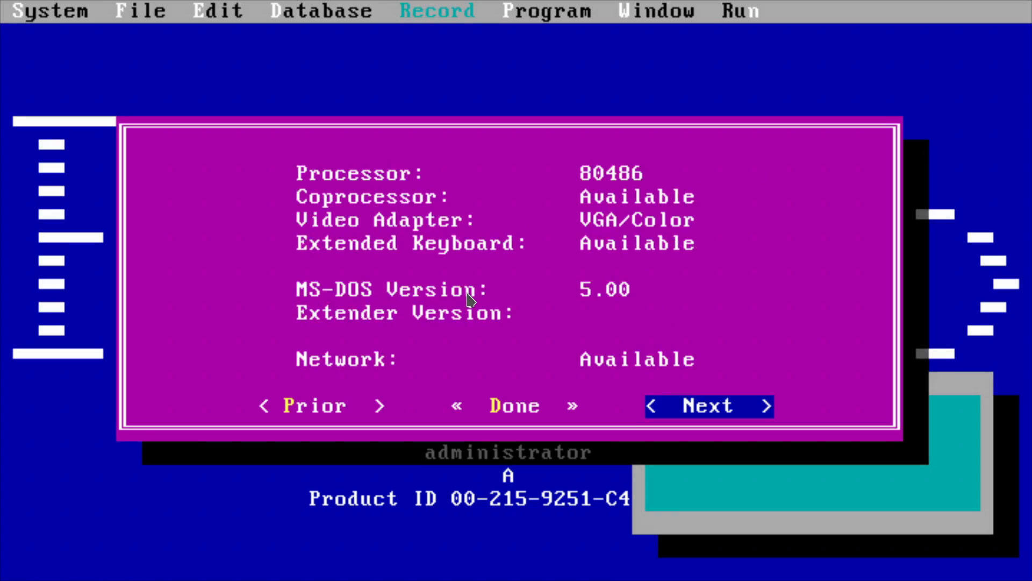
key("Return")
key("Return")
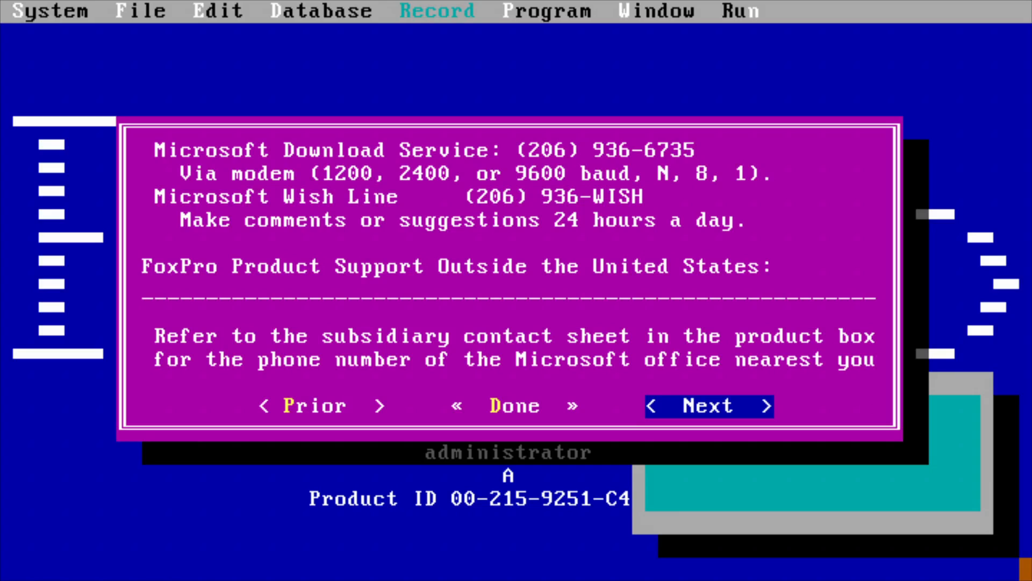
key("F12+f")
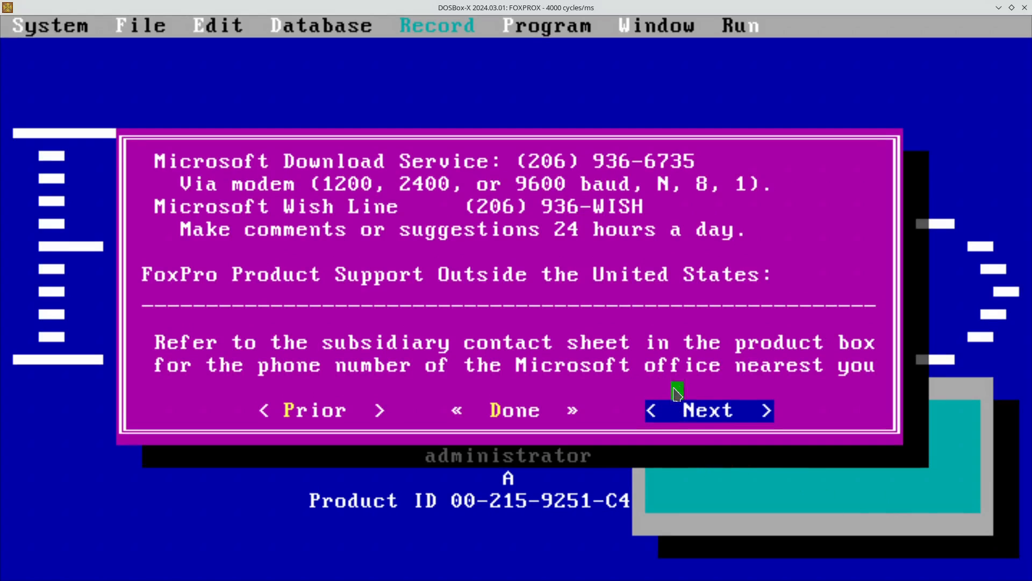
left_click(526, 411)
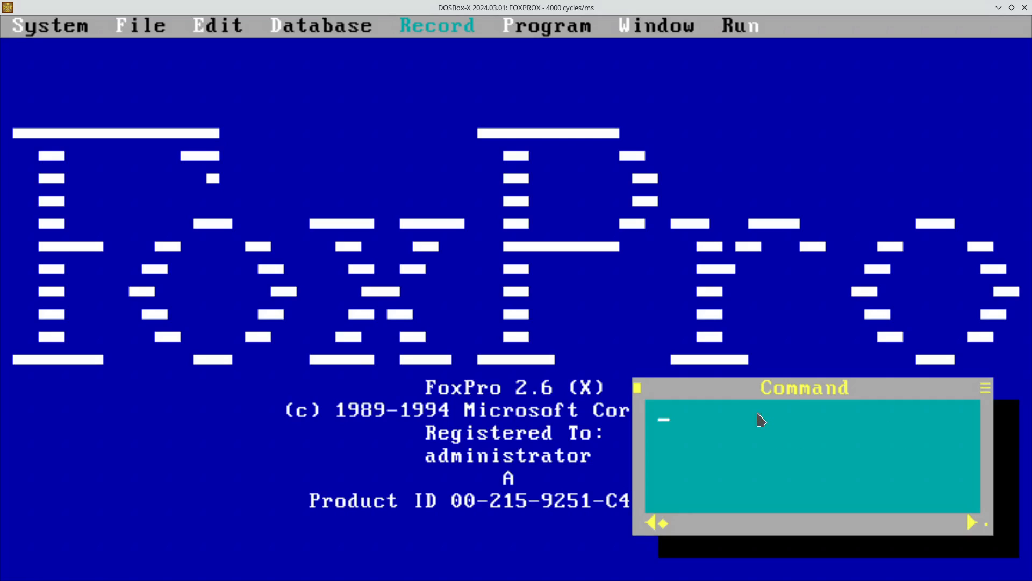
Run the create command without a file name, in full and abbreviated as crea, cancelling the new-file dialog each time.
type("create")
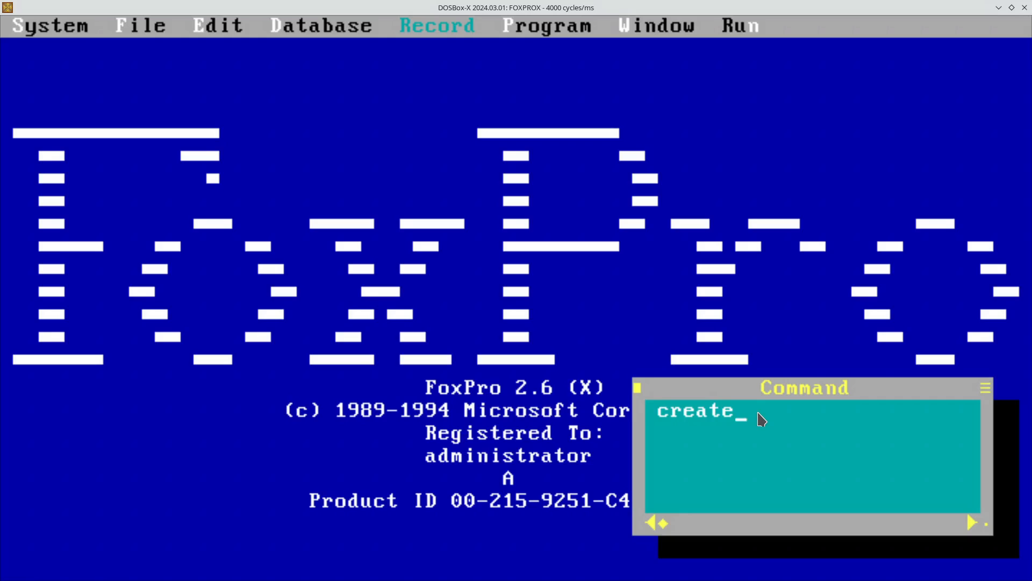
key("Return")
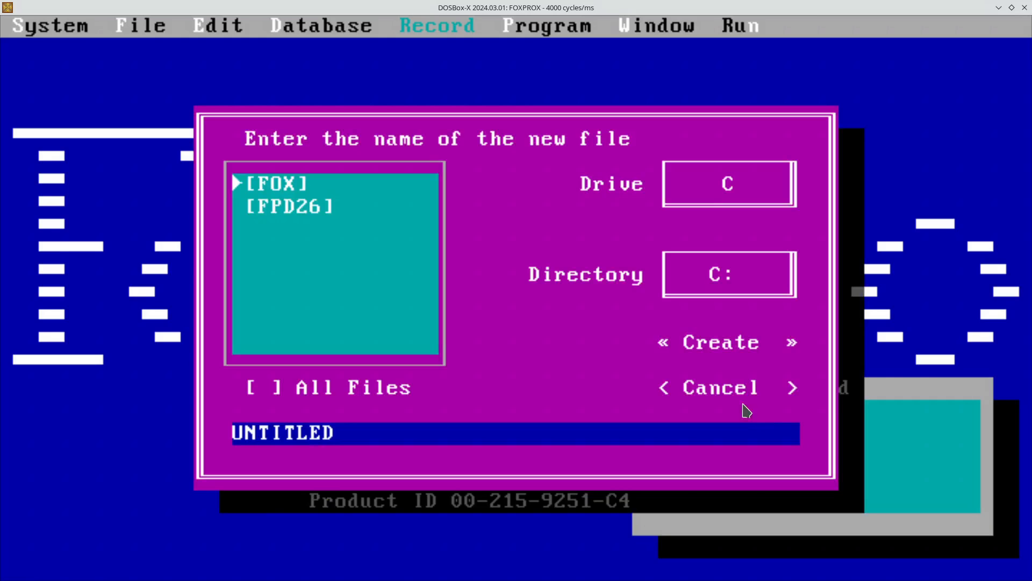
left_click(718, 392)
type("crea")
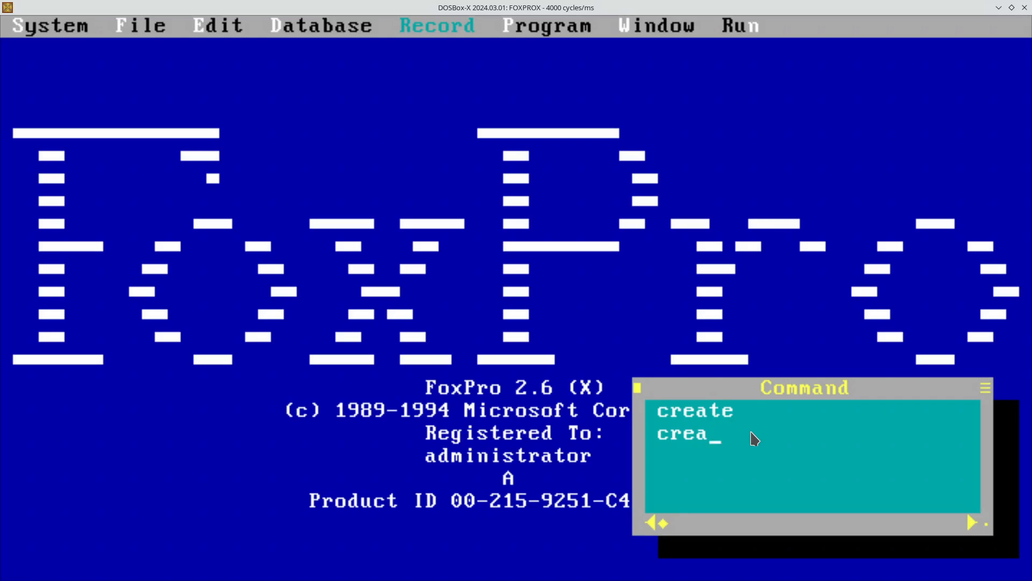
key("Return")
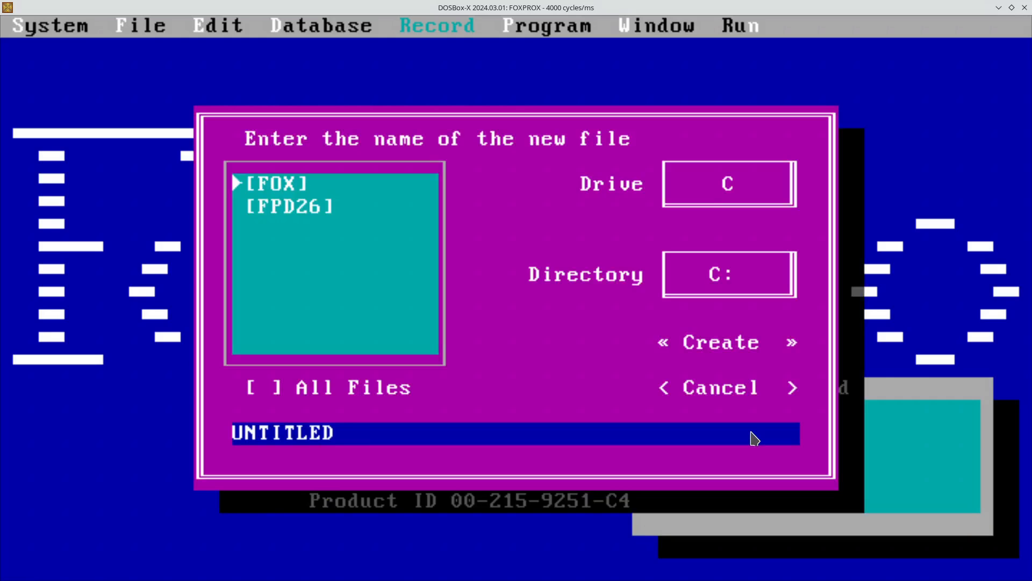
left_click(732, 397)
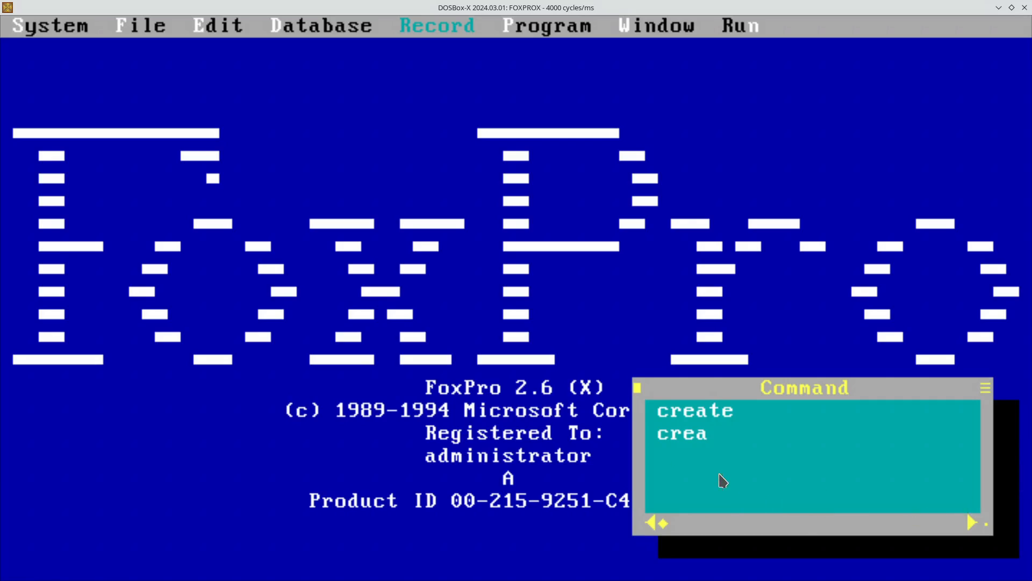
Try to open the book database with the command use book.
type("use book")
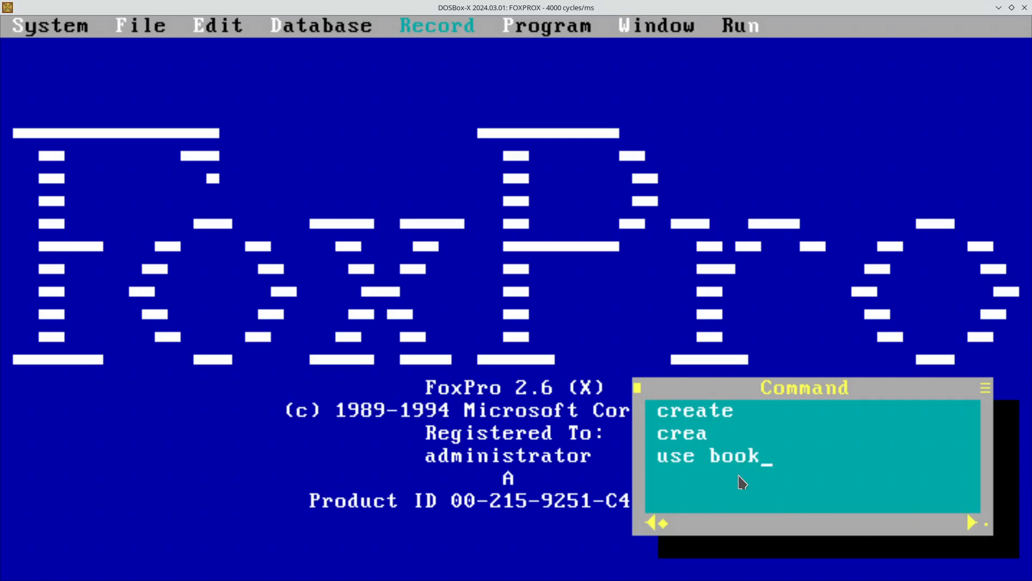
key("Return")
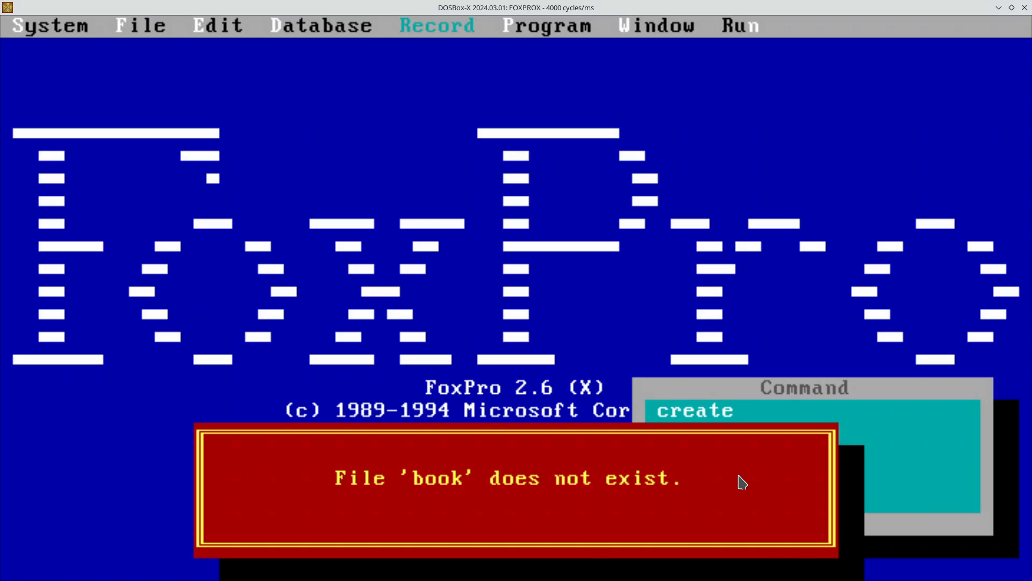
key("Escape")
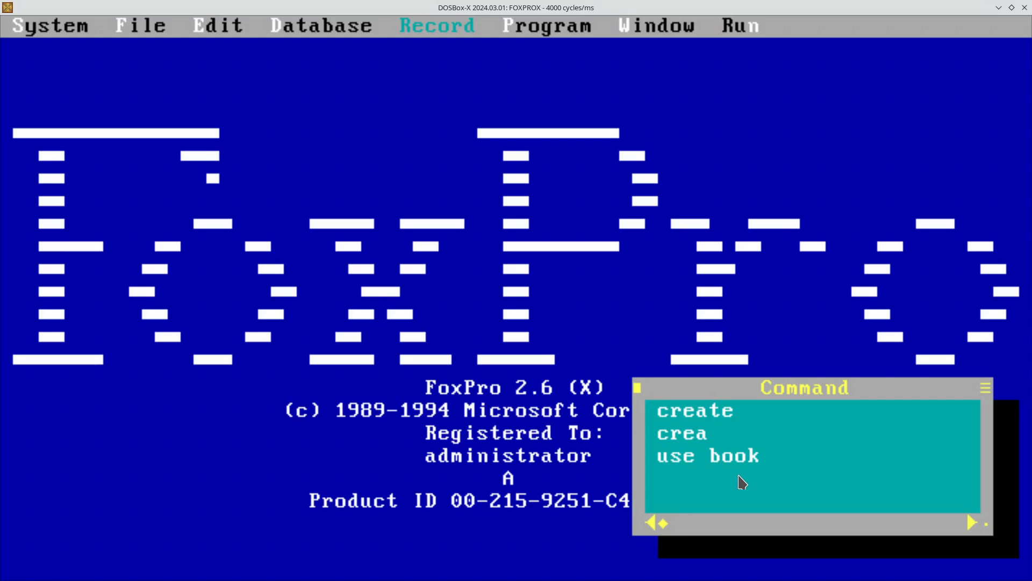
Run the commands use and close all to close any open databases.
type("use")
type("close")
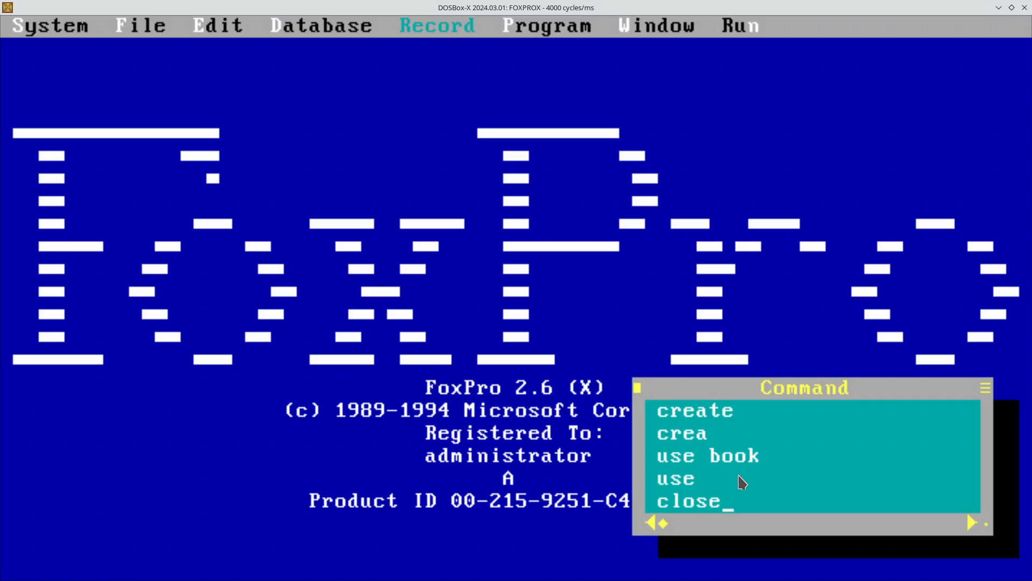
type(" all")
key("Return")
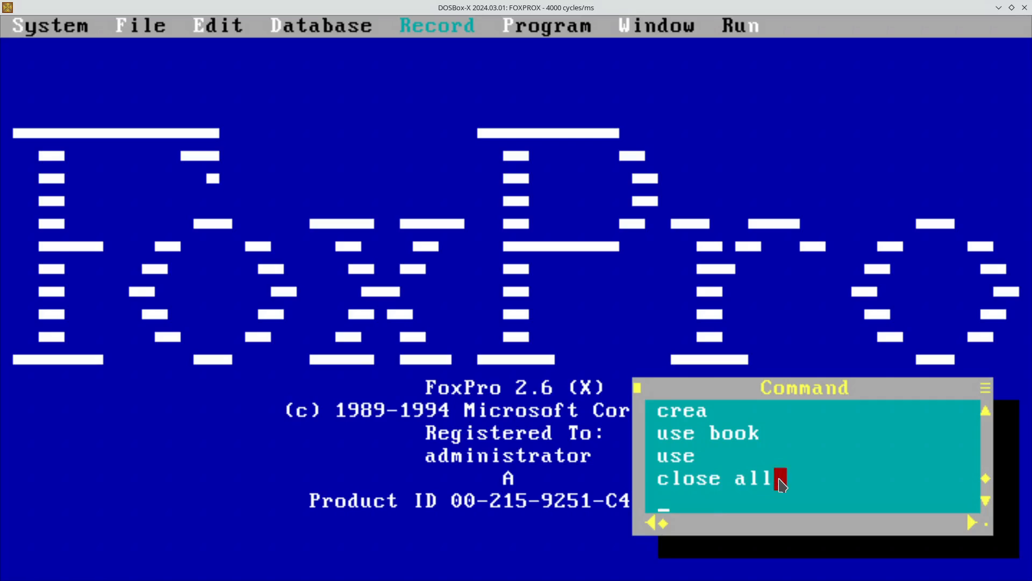
Run the command create book to start defining a new database's structure.
type("create ")
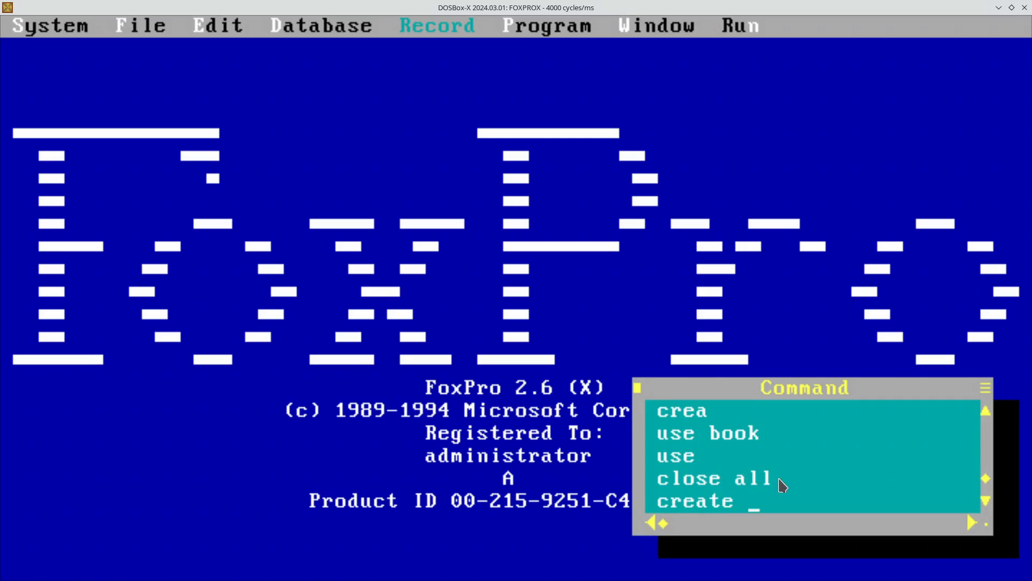
type("book")
key("Return")
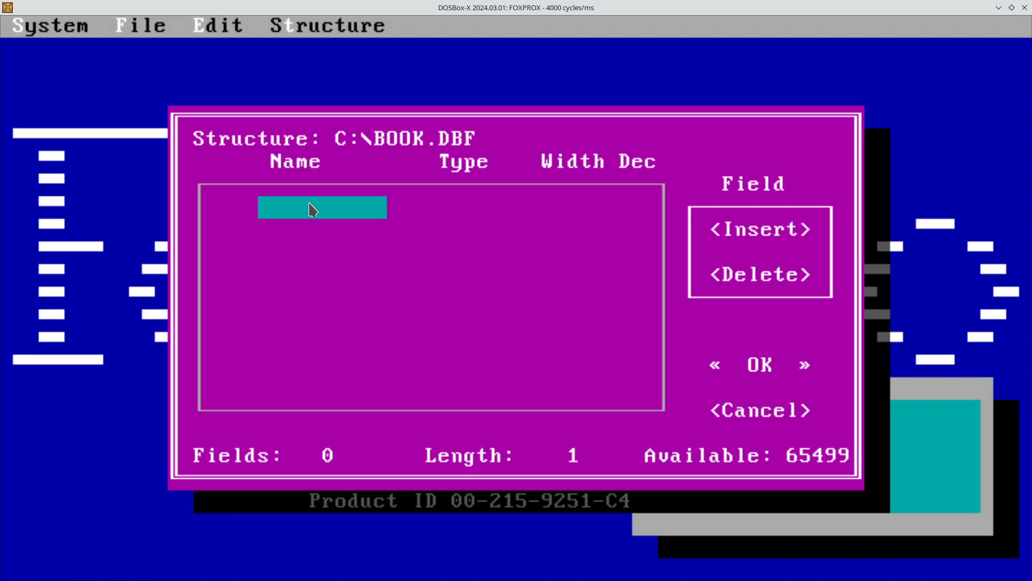
Define the first field as NAME, keeping the Character type and setting its width to 20.
type("NA")
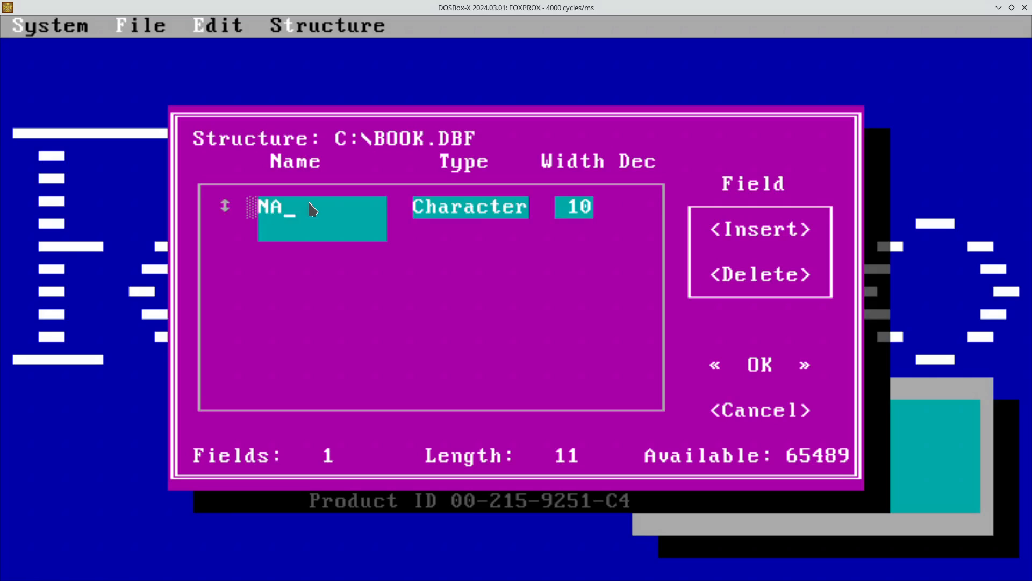
type("ME")
key("BackSpace")
key("BackSpace")
key("BackSpace")
key("BackSpace")
type("NA")
type("ME")
key("Tab")
key("Tab")
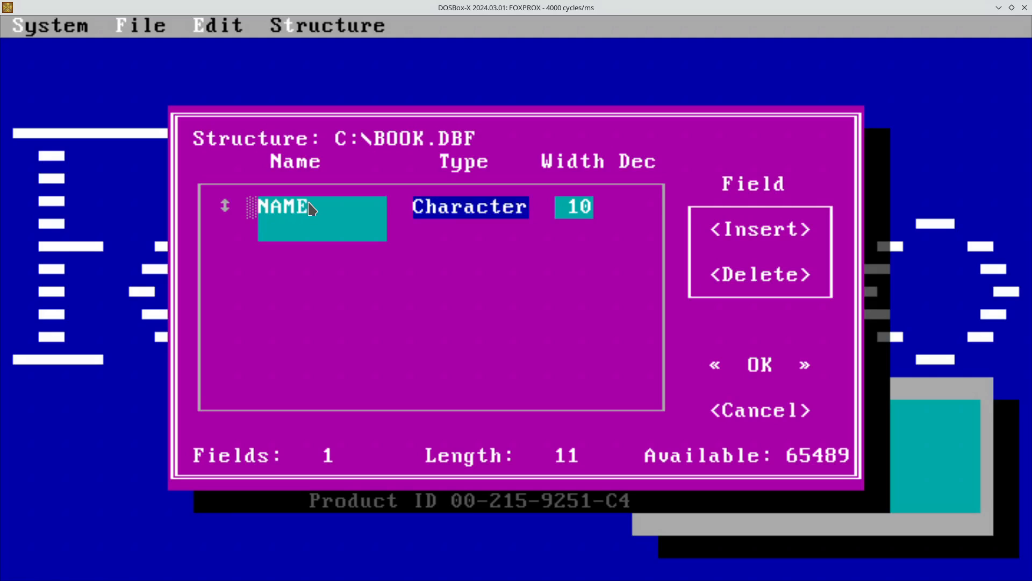
type("2")
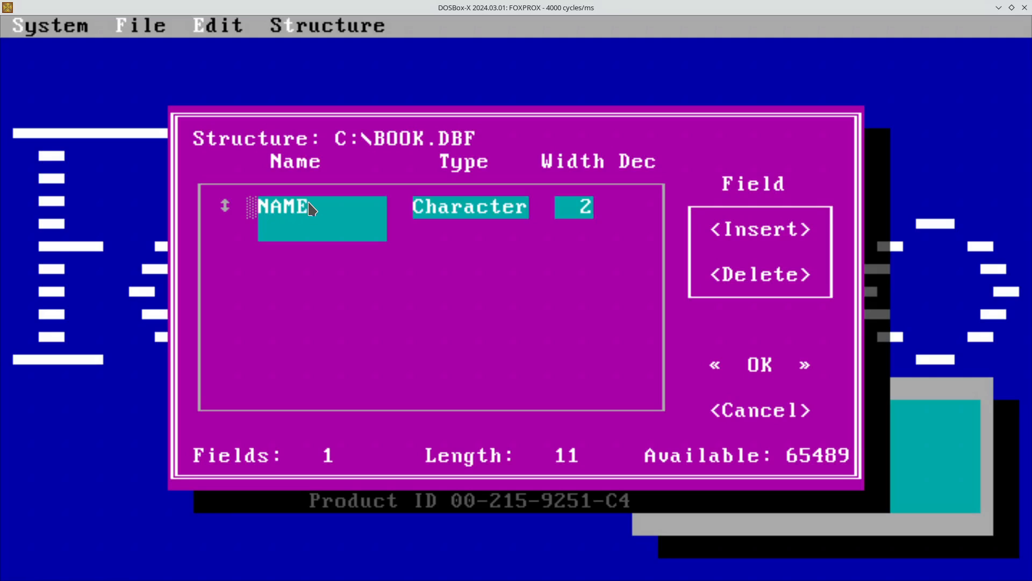
type("0")
key("Tab")
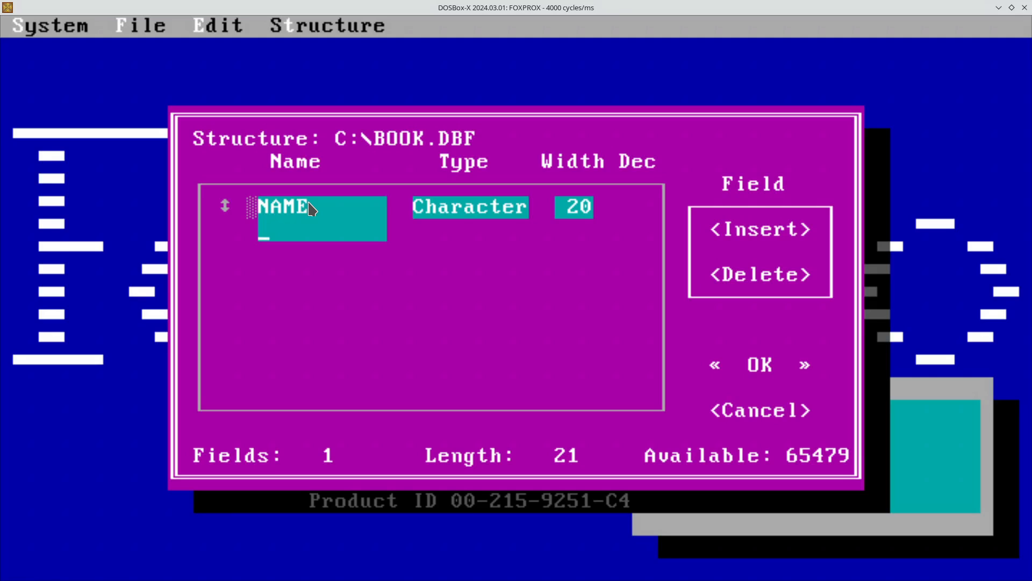
Add a second field named REGNO and look at the list of available data types for it.
type("REG")
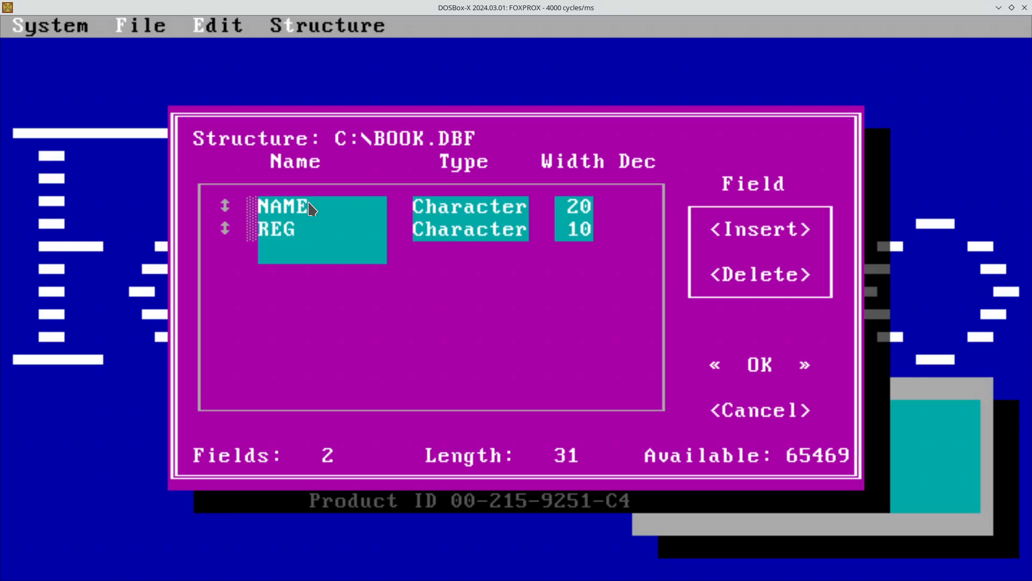
type("NO")
key("Tab")
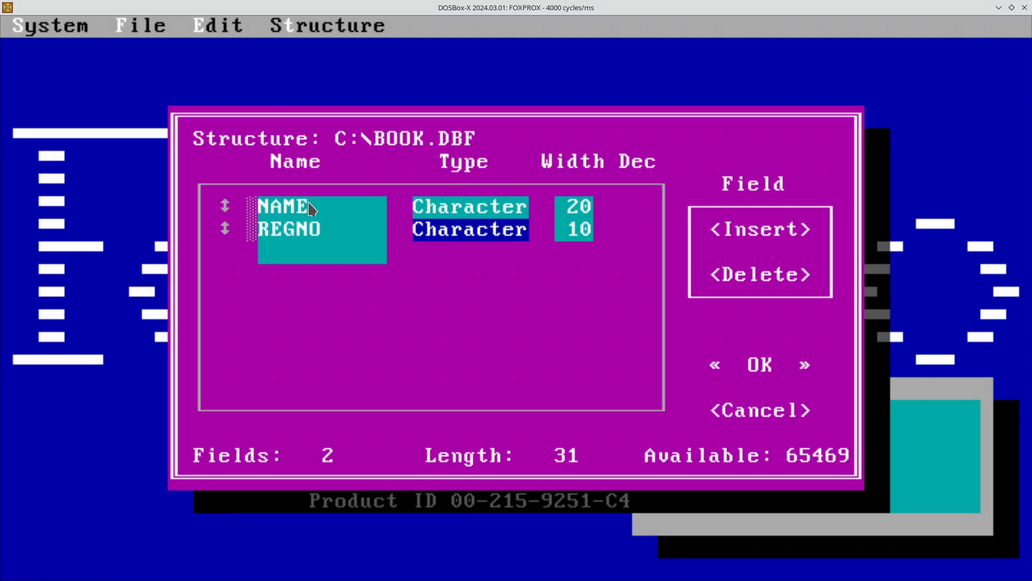
key("space")
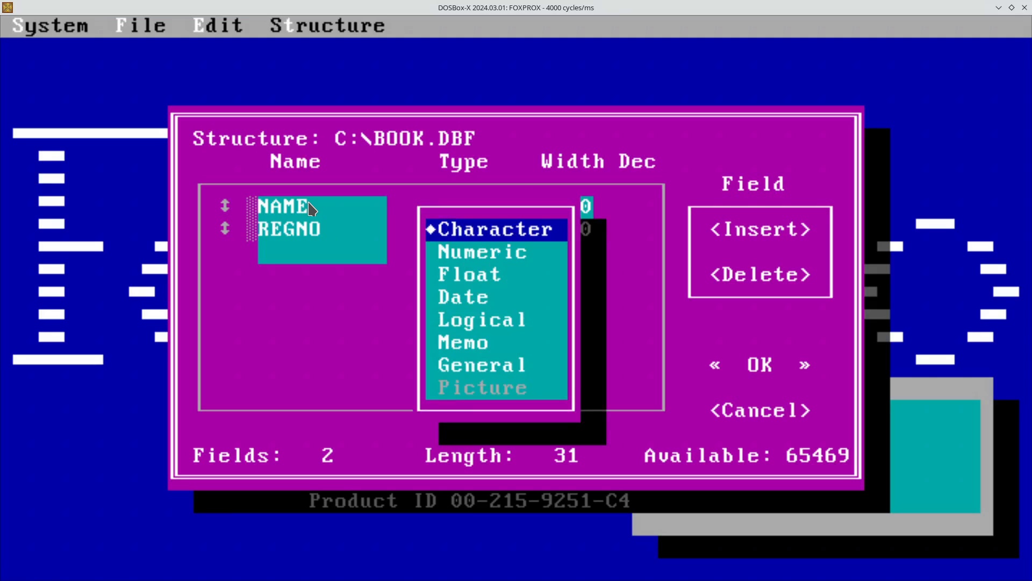
key("Return")
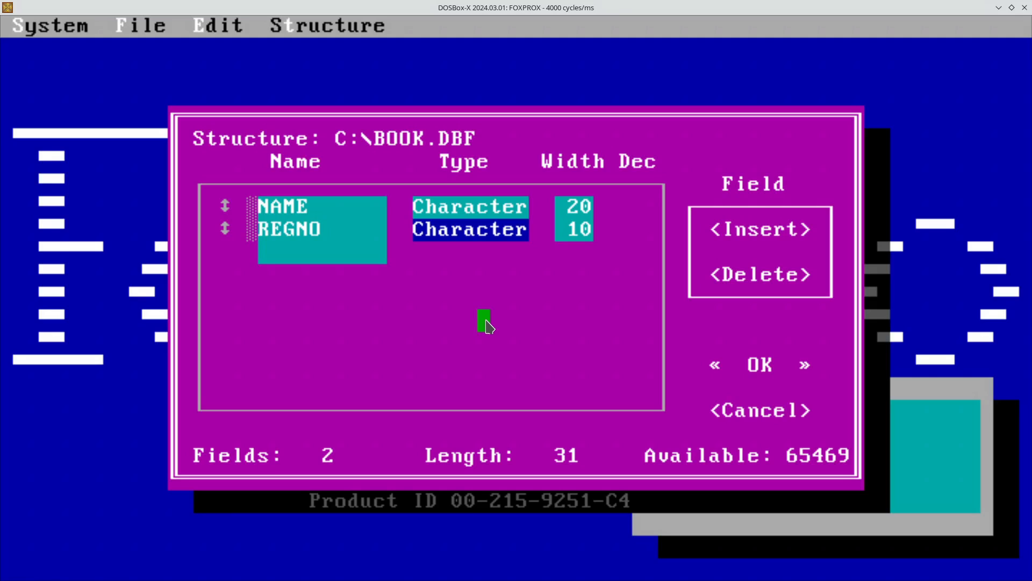
key("Return")
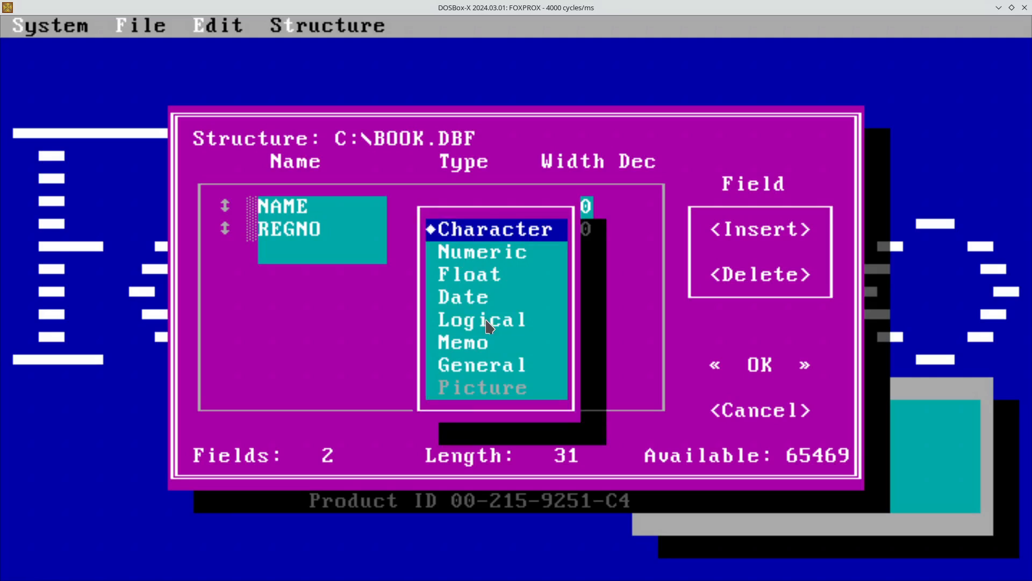
key("Return")
key("Return")
key("Return")
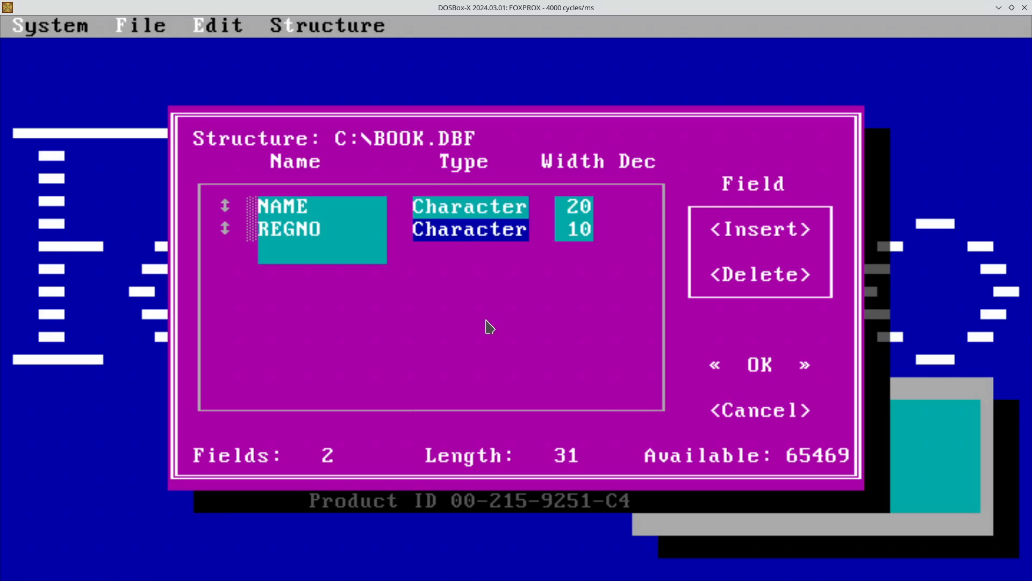
Set the REGNO field to Numeric with a width of 6, keeping 0 decimals.
key("Return")
key("Down")
key("Return")
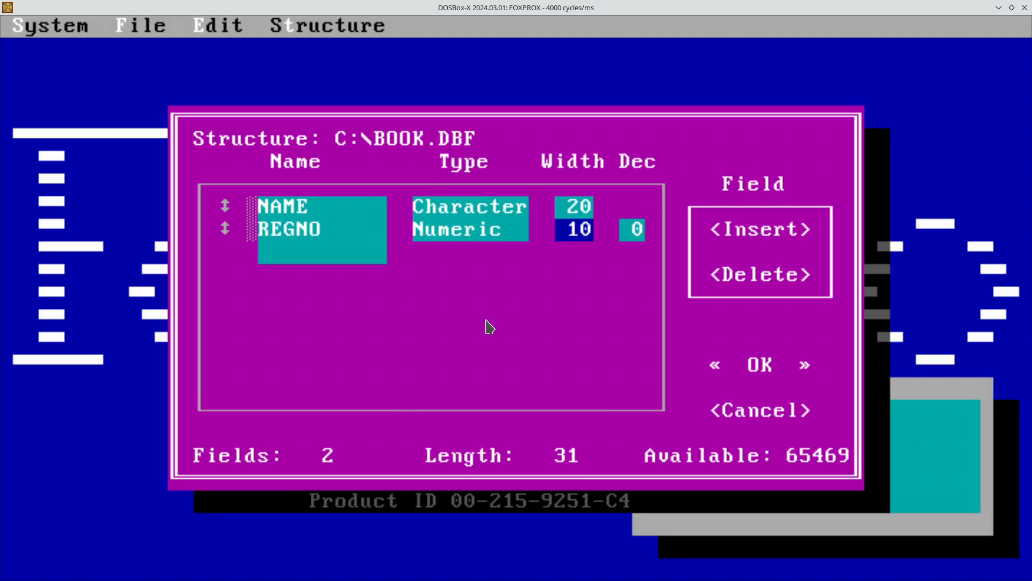
type("6")
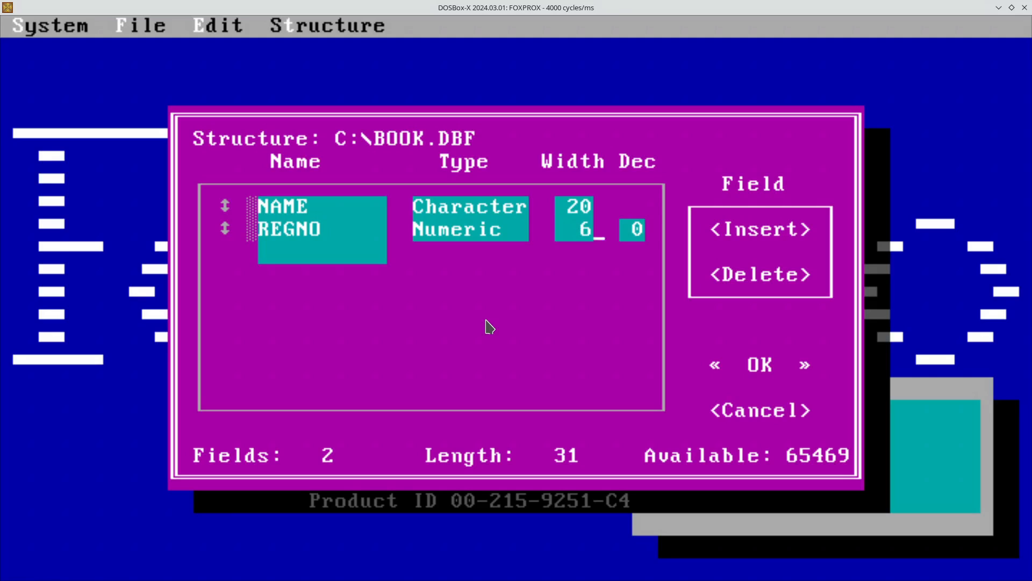
key("Return")
key("Return")
Add a third field named MARK1 as Numeric with a width of 3, keeping 0 decimals.
type("MARK1")
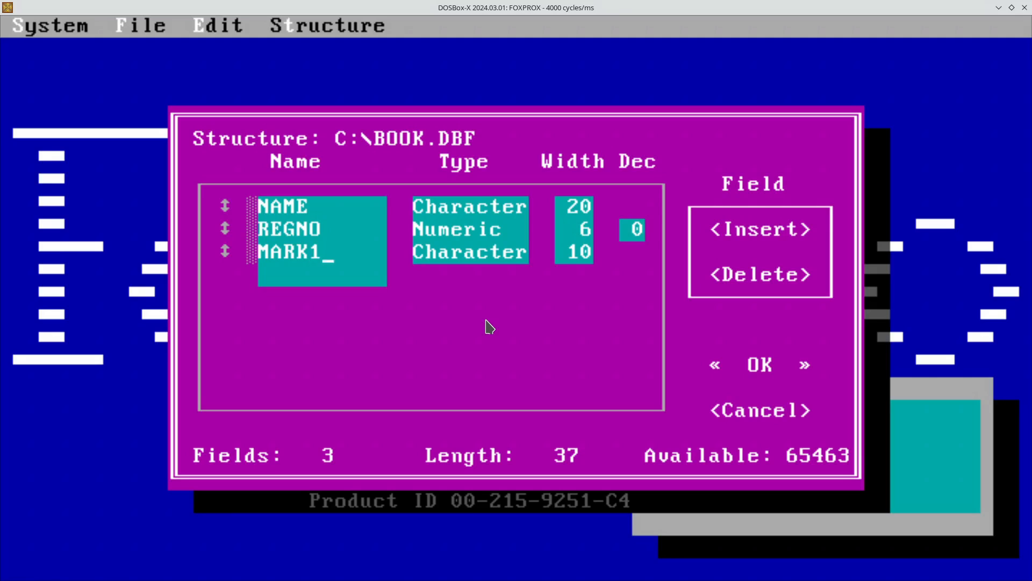
key("Tab")
key("Return")
key("Down")
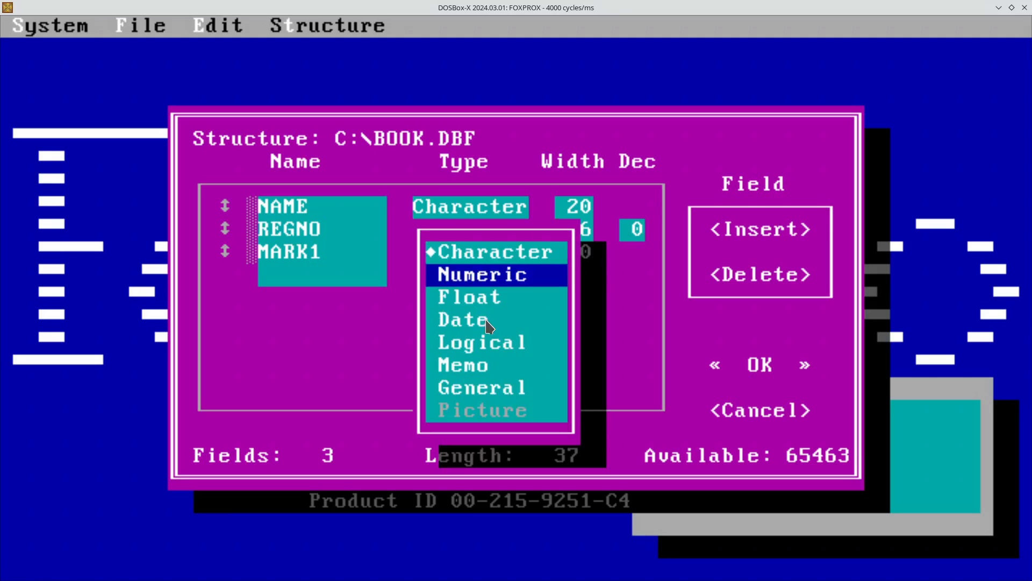
key("Return")
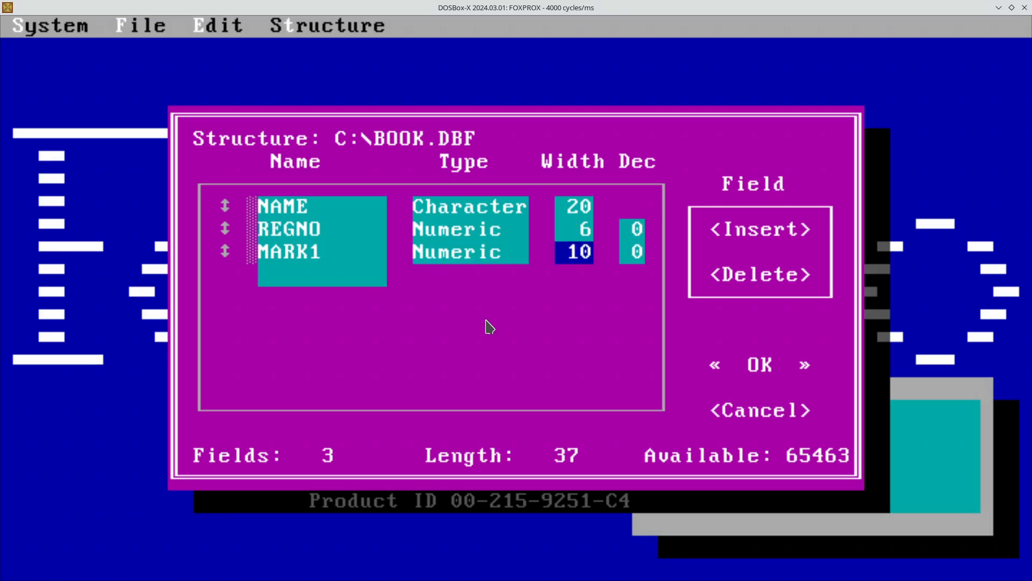
type("3")
key("Return")
key("Return")
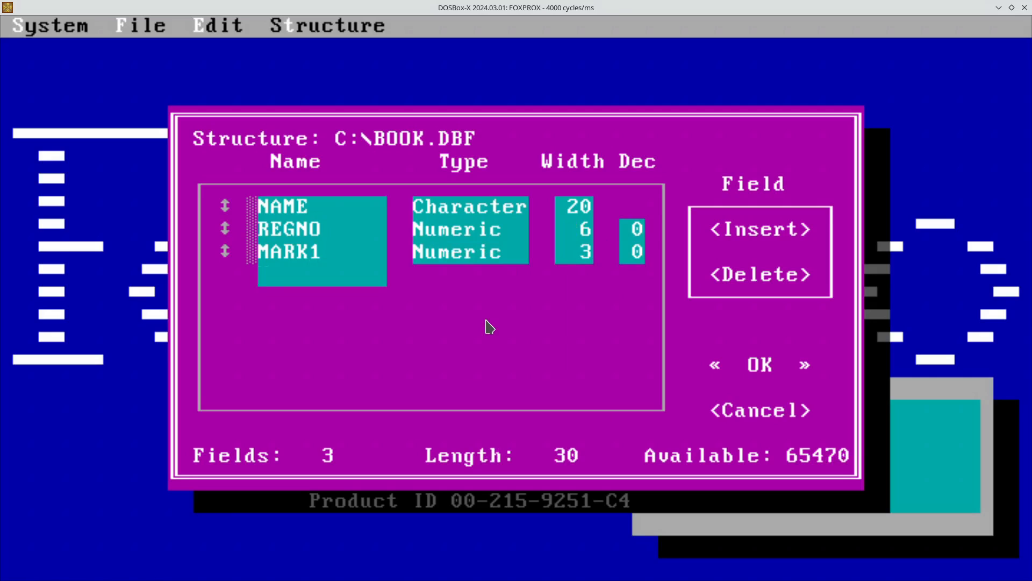
Add a fourth field named MARK2 as Numeric with a width of 3, keeping 0 decimals.
type("MARK2")
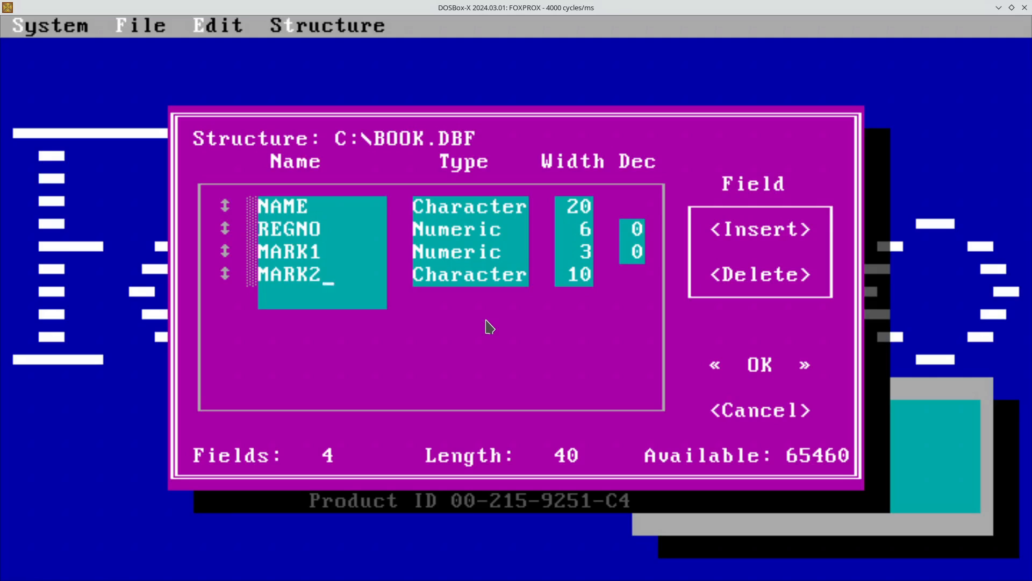
key("Return")
key("Return")
key("Down")
key("Return")
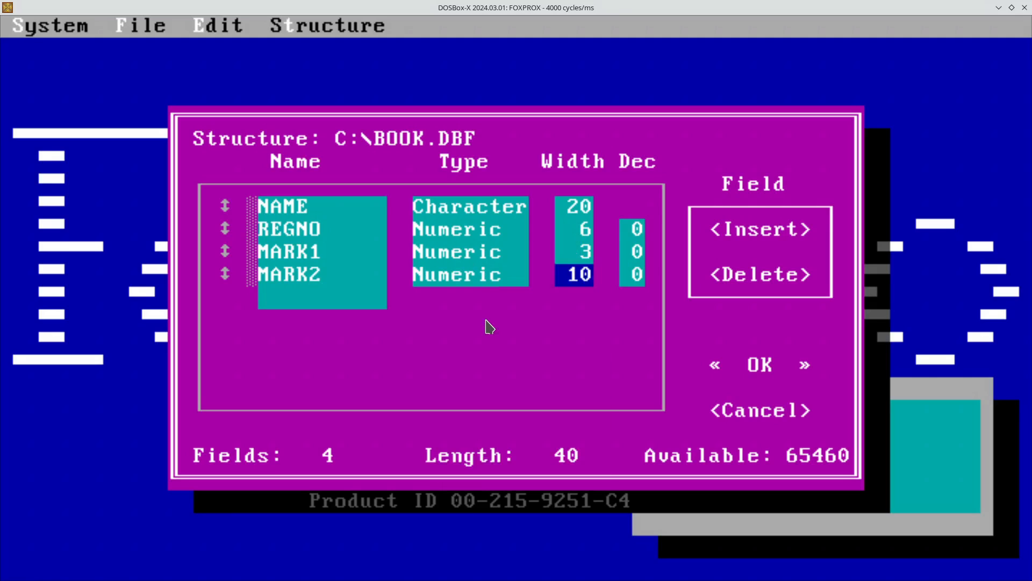
type("3")
key("Return")
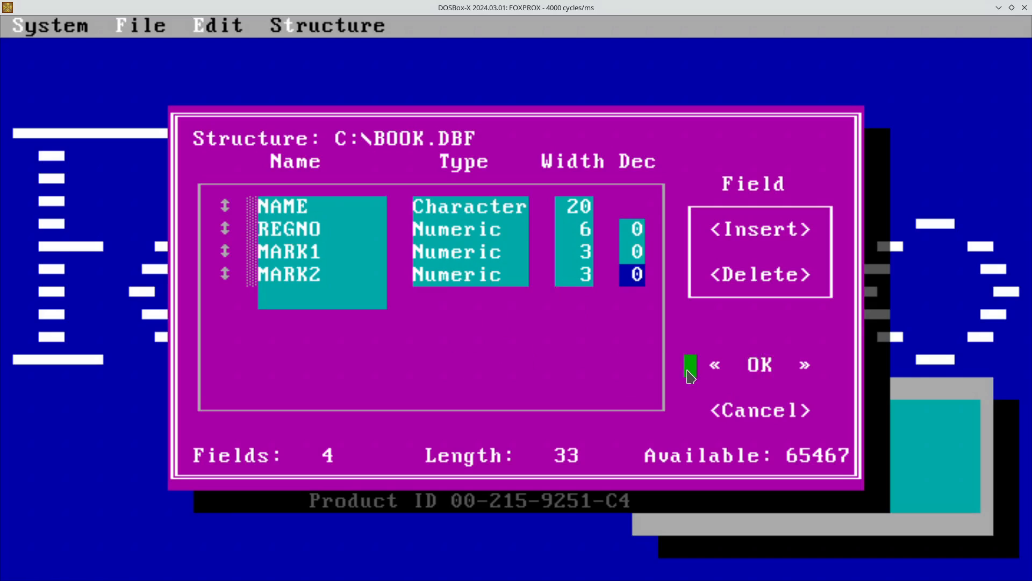
key("Return")
key("Return")
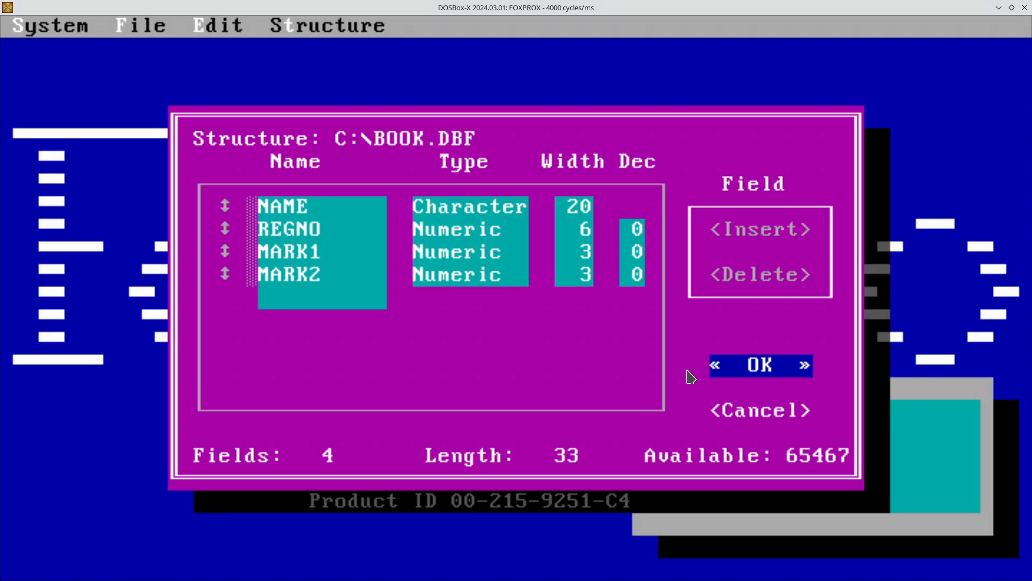
key("Tab")
key("Tab")
key("Tab")
key("Tab")
key("Tab")
key("Tab")
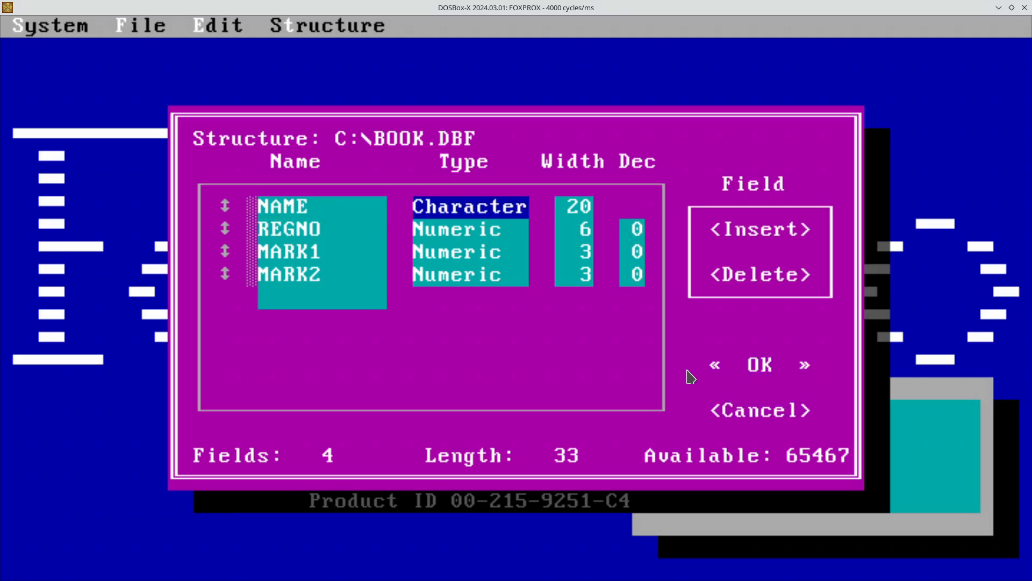
key("Tab")
key("Tab")
key("Tab")
key("Tab")
key("Tab")
key("Tab")
key("Tab")
key("Tab")
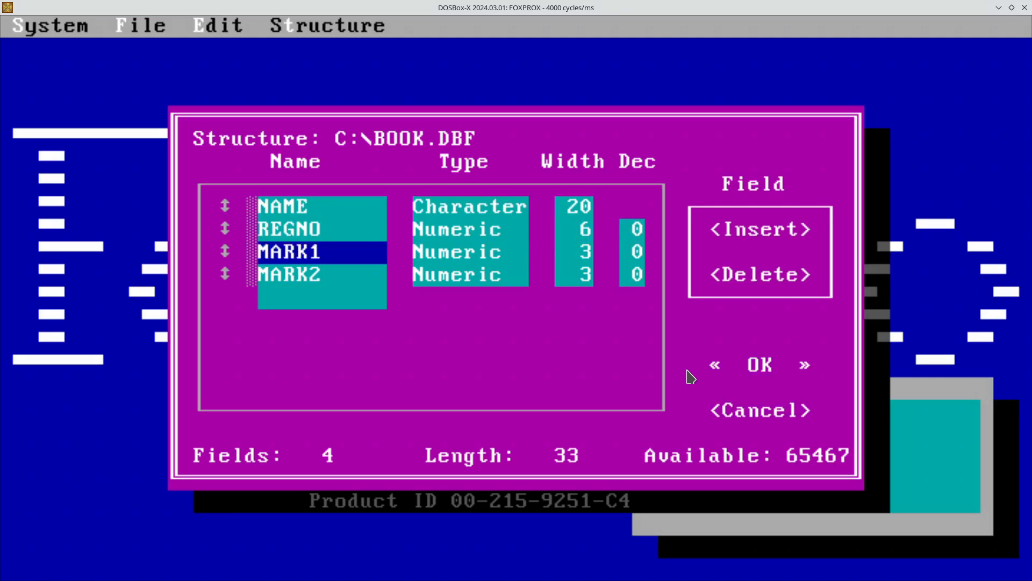
key("Tab")
key("Tab")
key("Tab")
key("Tab")
key("Tab")
key("Tab")
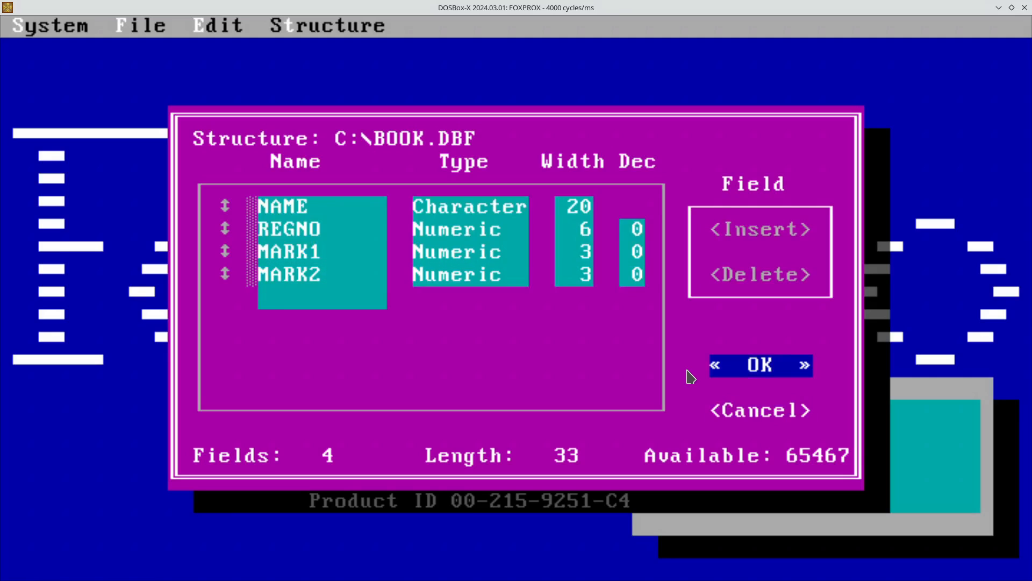
Save the BOOK database structure and decline to input data records now.
key("Tab")
key("Tab")
key("shift+Tab")
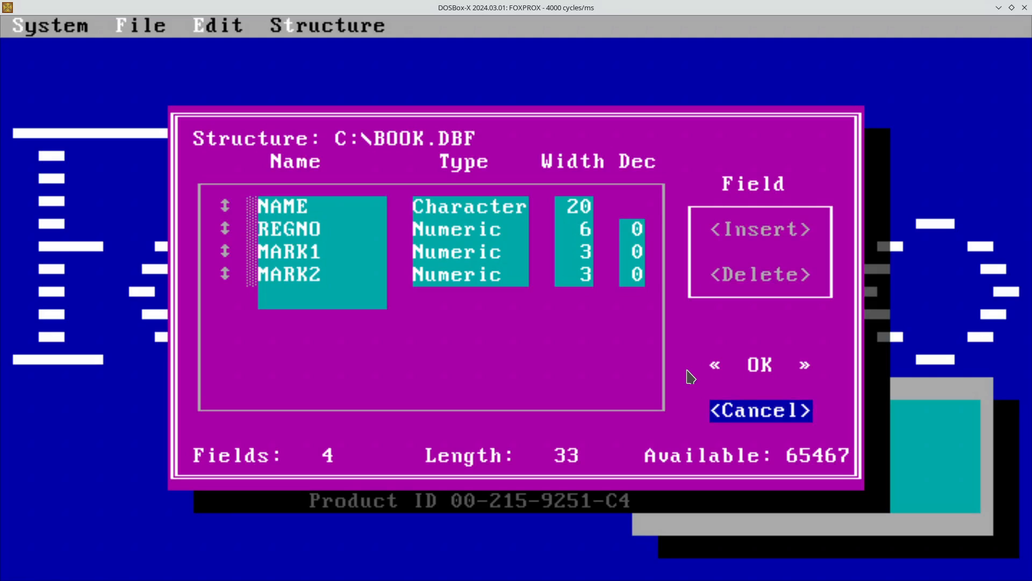
key("shift+Tab")
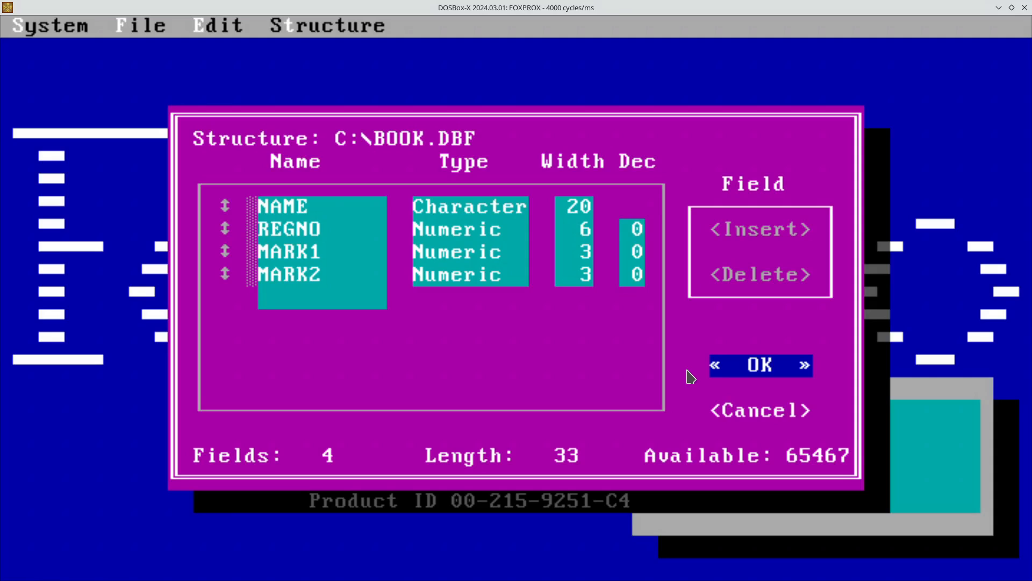
key("Return")
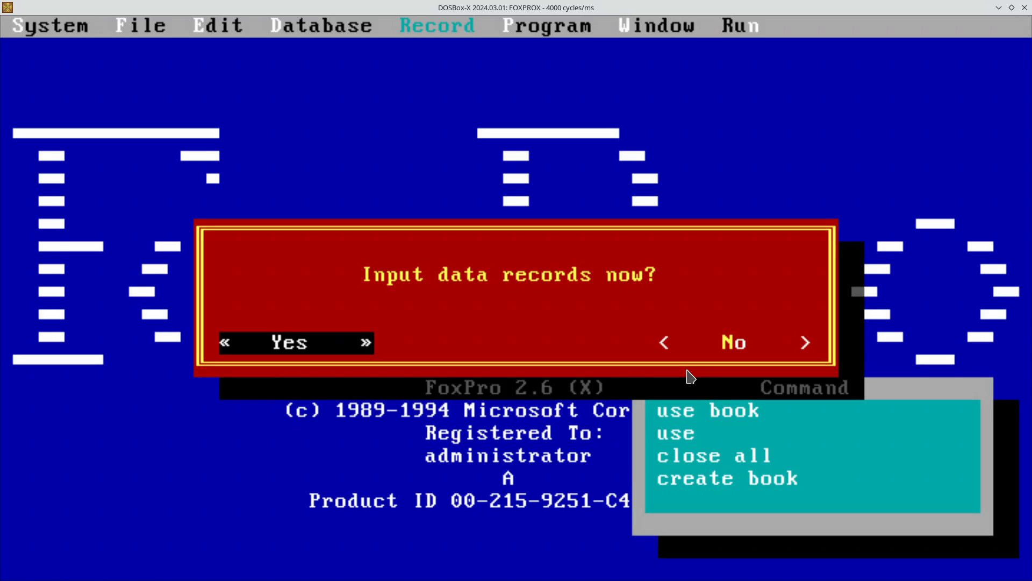
key("Right")
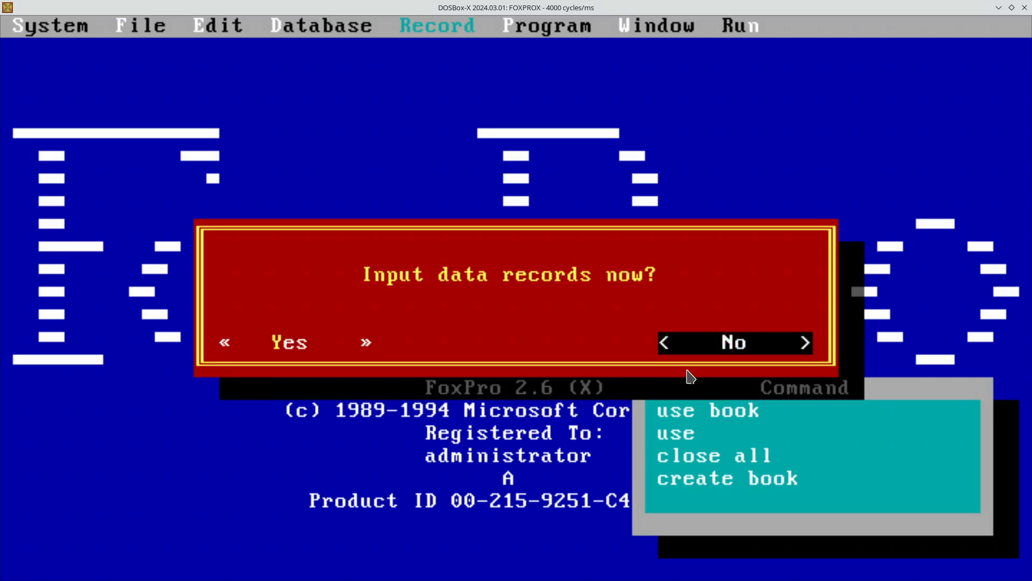
key("Return")
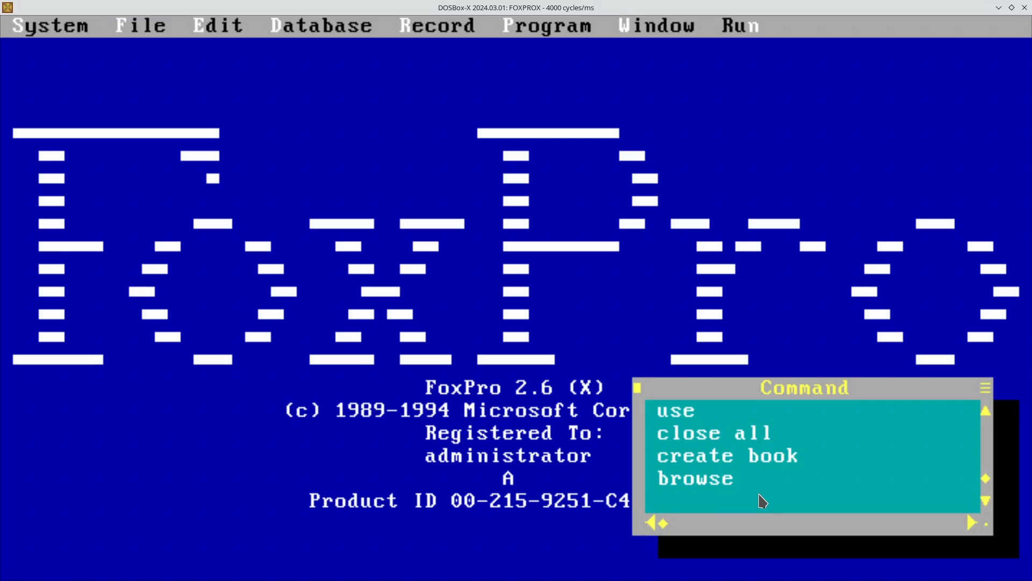
Run the browse command to view the BOOK database's columns and close the browse window.
key("Up")
key("Return")
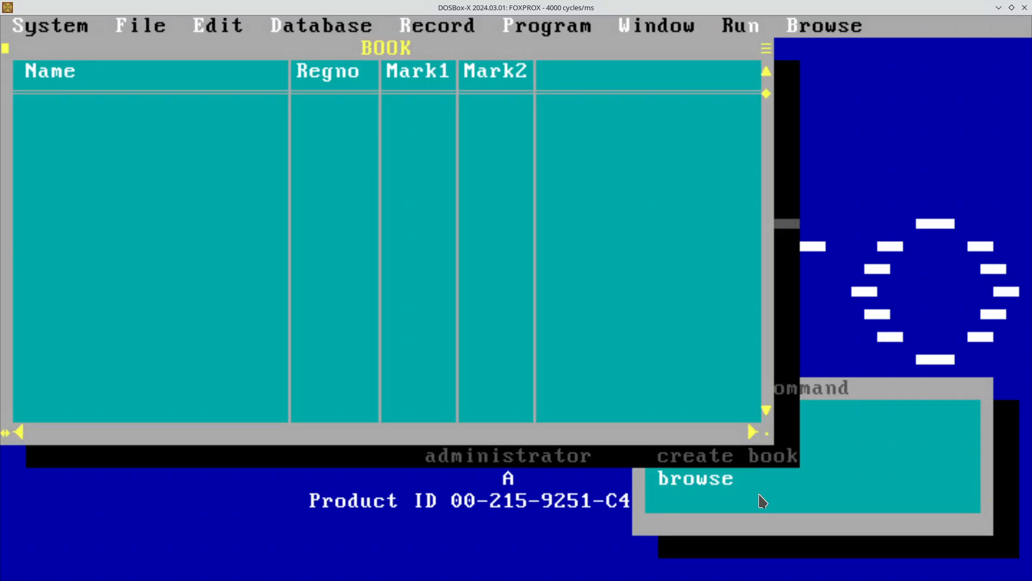
key("Escape")
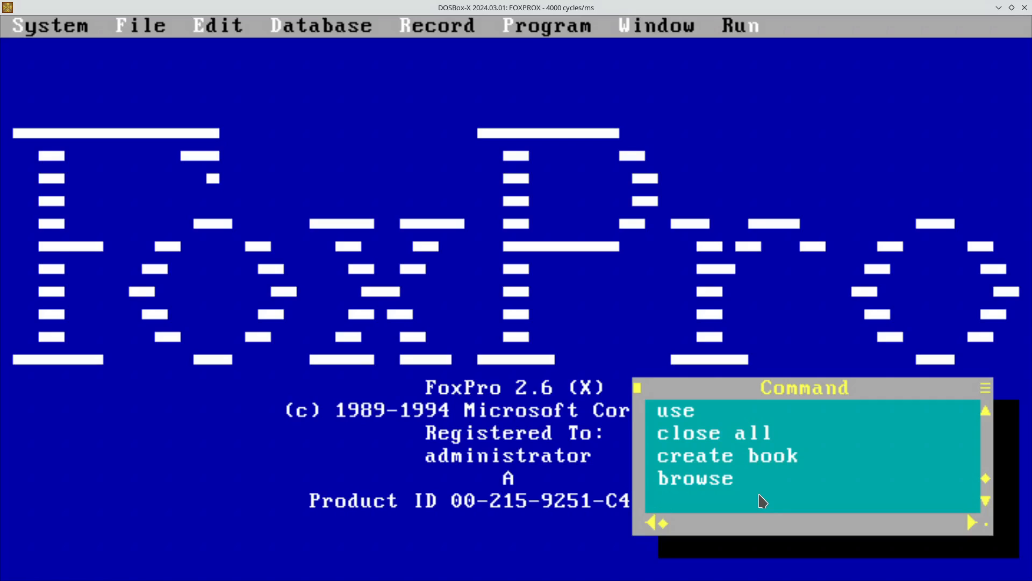
Run close all to close the database and try browse without one in use, cancelling the database selection.
type("close all")
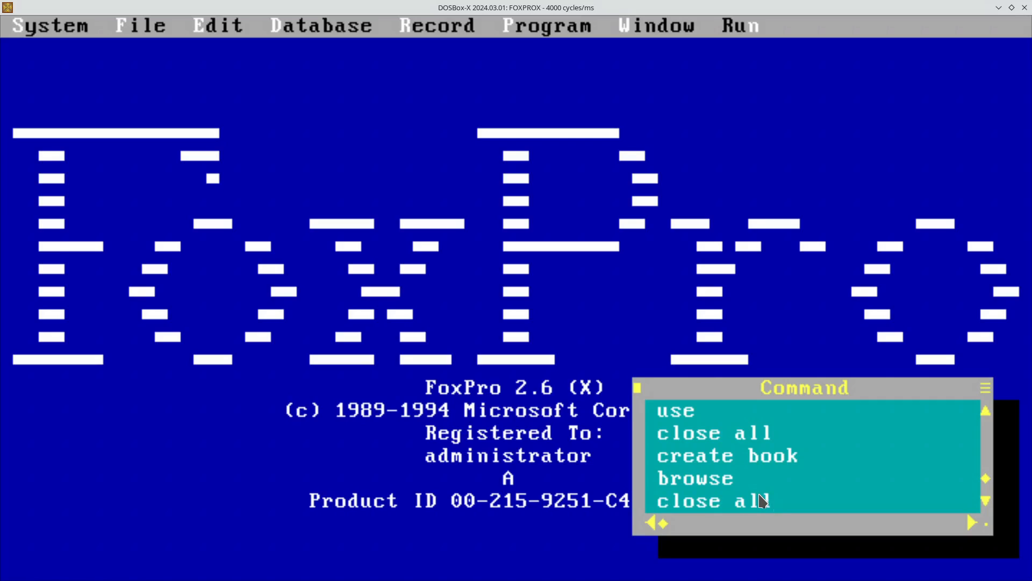
key("Return")
key("Up")
key("Up")
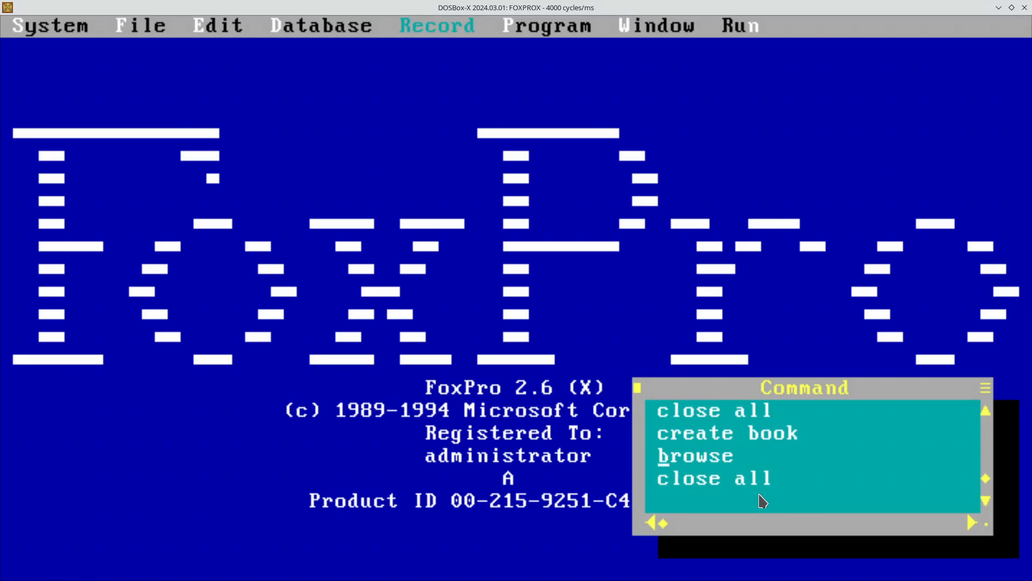
type("\\")
key("Return")
key("Up")
key("Delete")
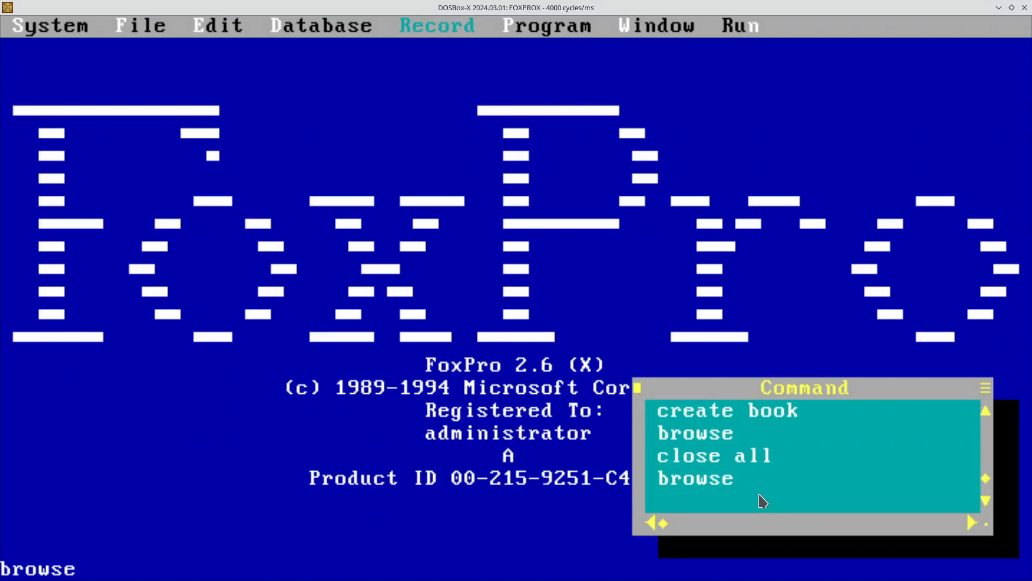
key("Return")
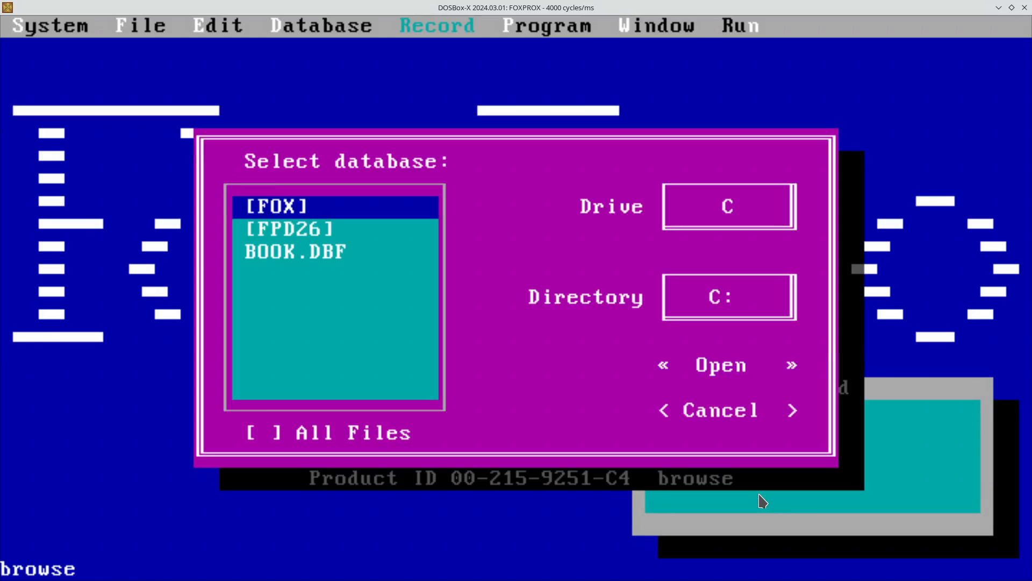
key("Escape")
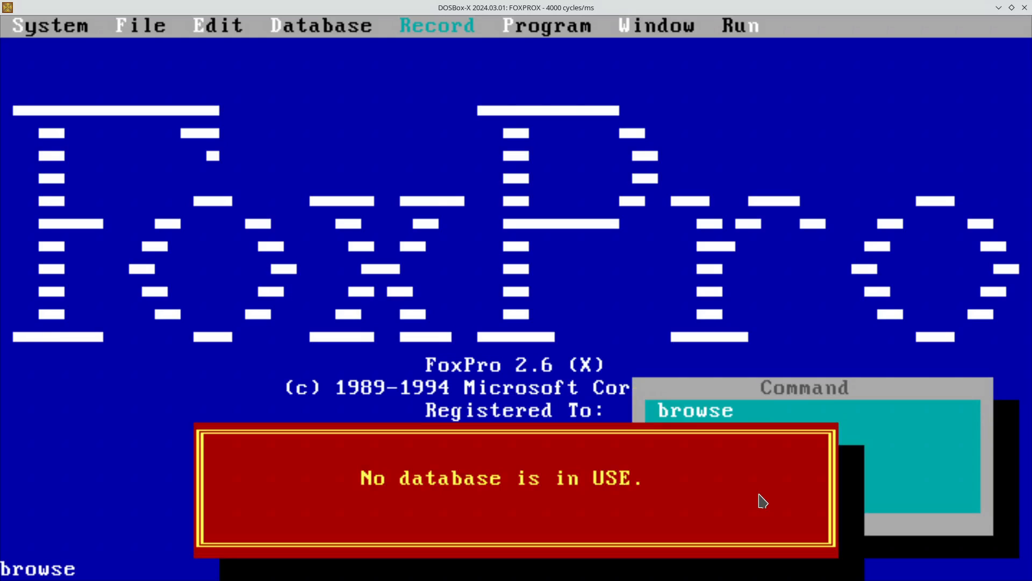
key("Escape")
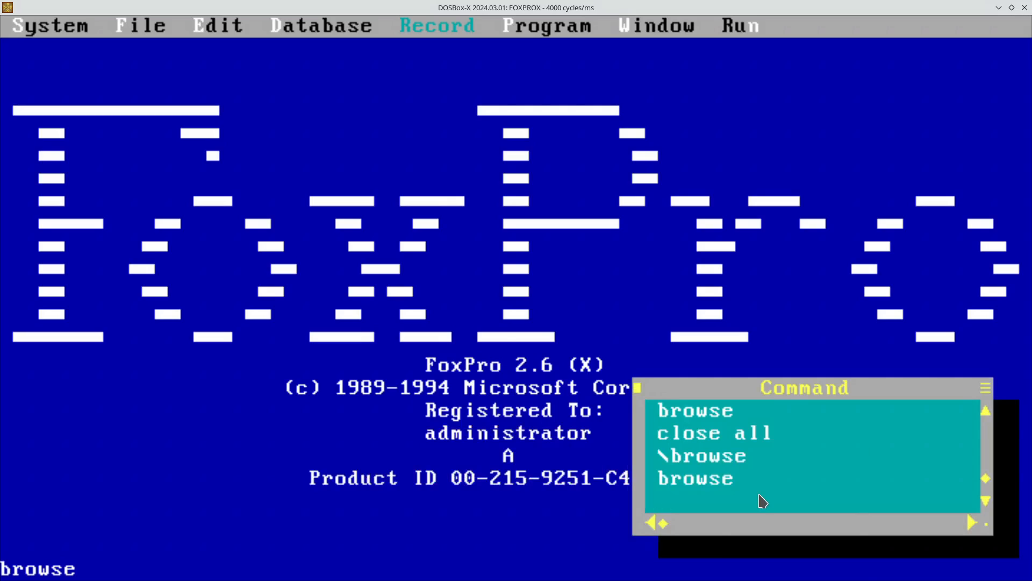
Reopen the database with use book and run browse to view it, closing the browse window when done.
type("use book")
key("Return")
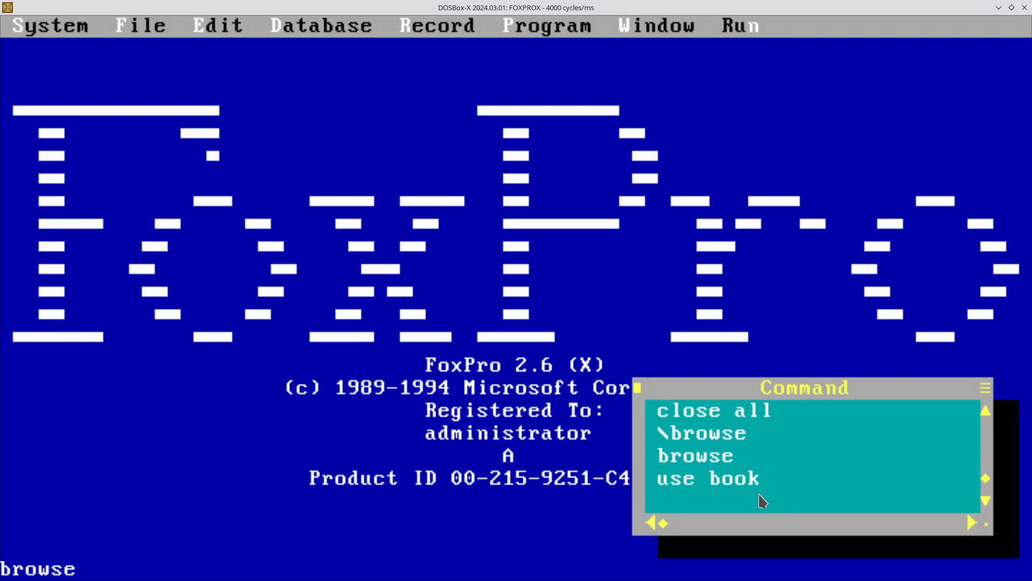
key("Up")
key("Up")
key("Return")
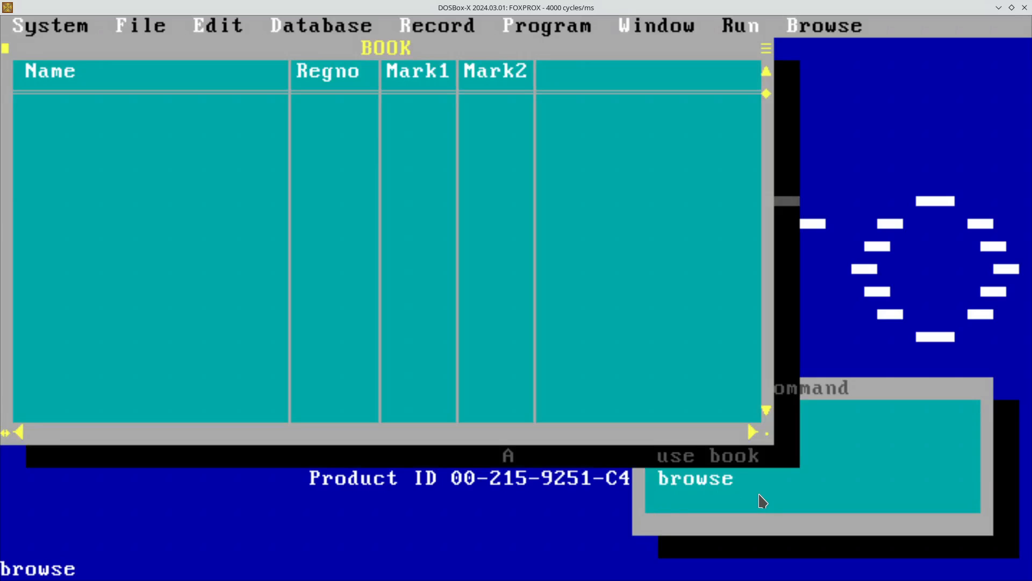
key("Escape")
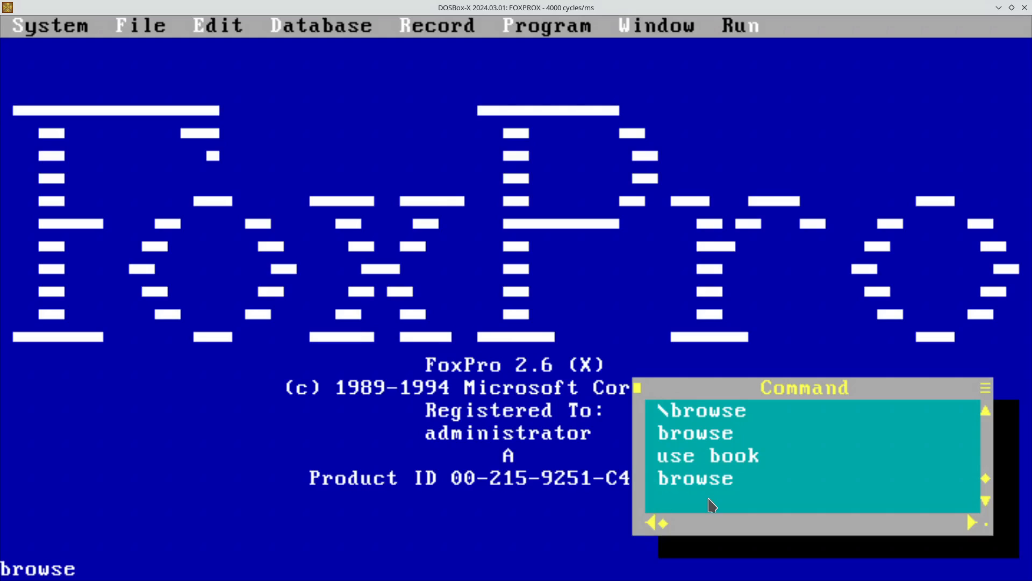
Run the command modify structure to open BOOK's structure for editing and go to the blank field row.
type("modify structure")
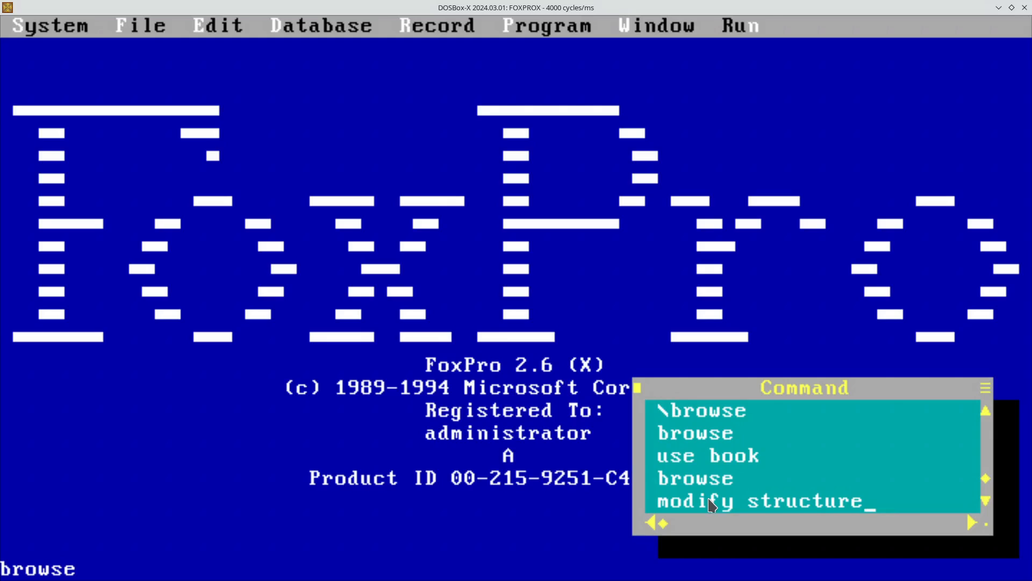
key("Return")
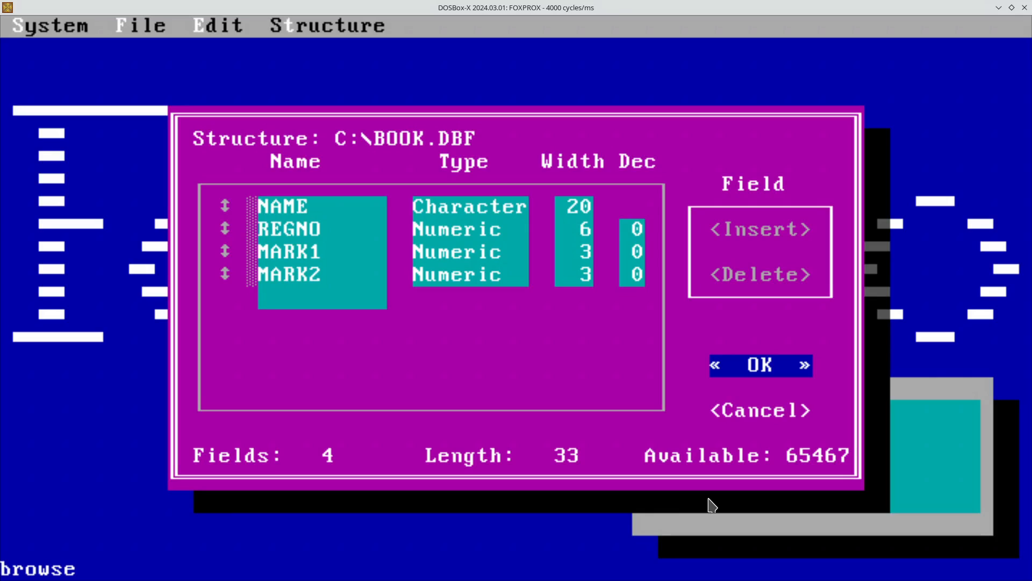
key("Tab")
key("Tab")
key("Tab")
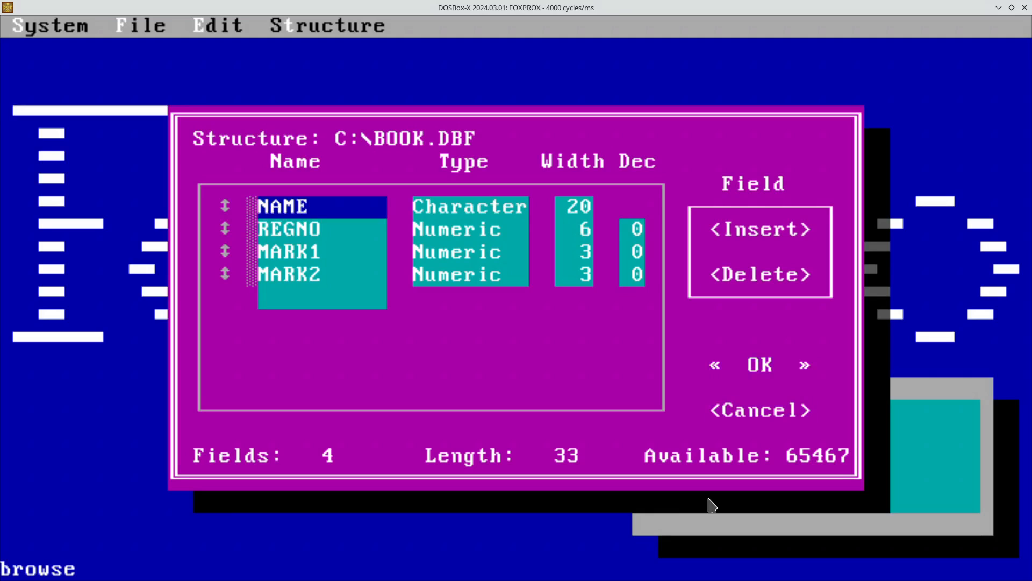
key("shift+Tab")
key("shift+Tab")
key("shift+Tab")
key("shift+Tab")
key("shift+Tab")
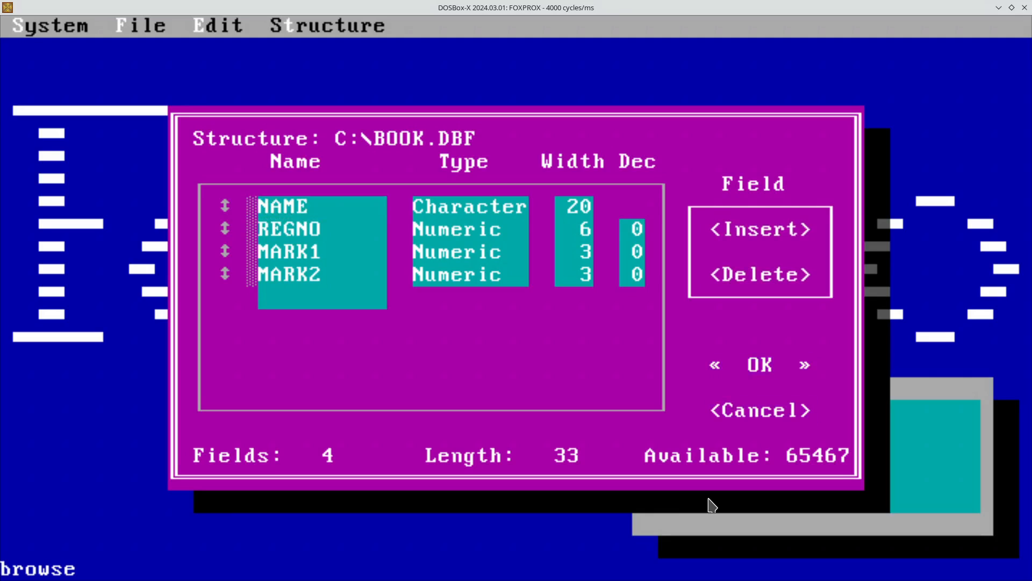
key("Tab")
type("DATWE")
key("BackSpace")
key("BackSpace")
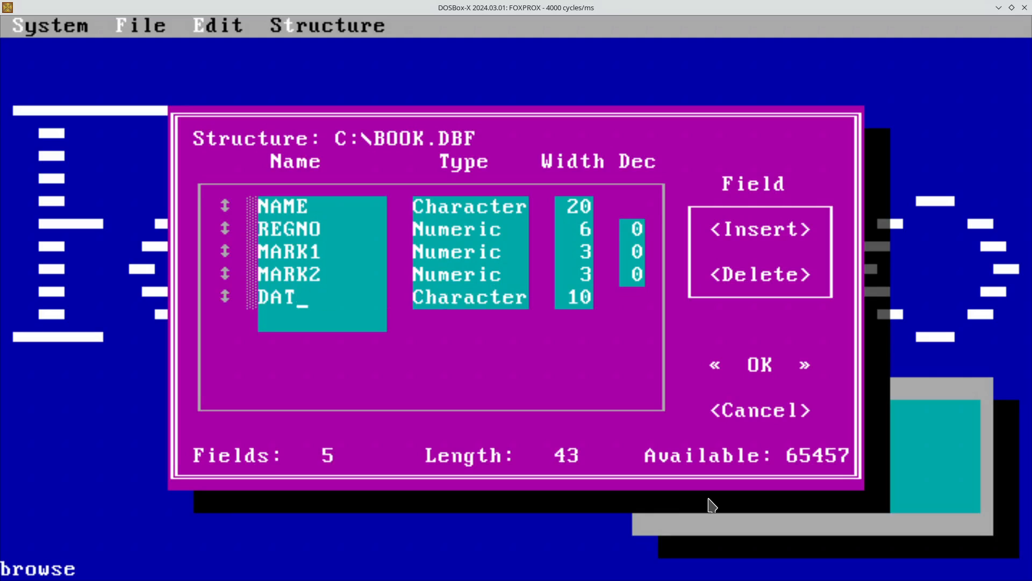
key("BackSpace")
key("BackSpace")
key("BackSpace")
Define a PRICE field in BOOK's structure with type Numeric and width 3.
type("PRICE")
key("Tab")
key("Return")
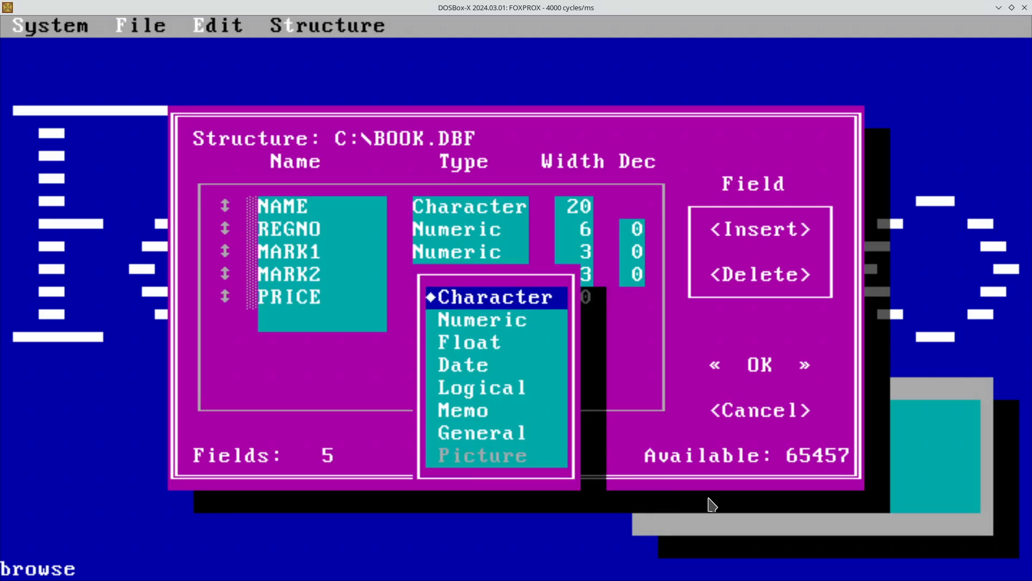
key("Down")
key("Return")
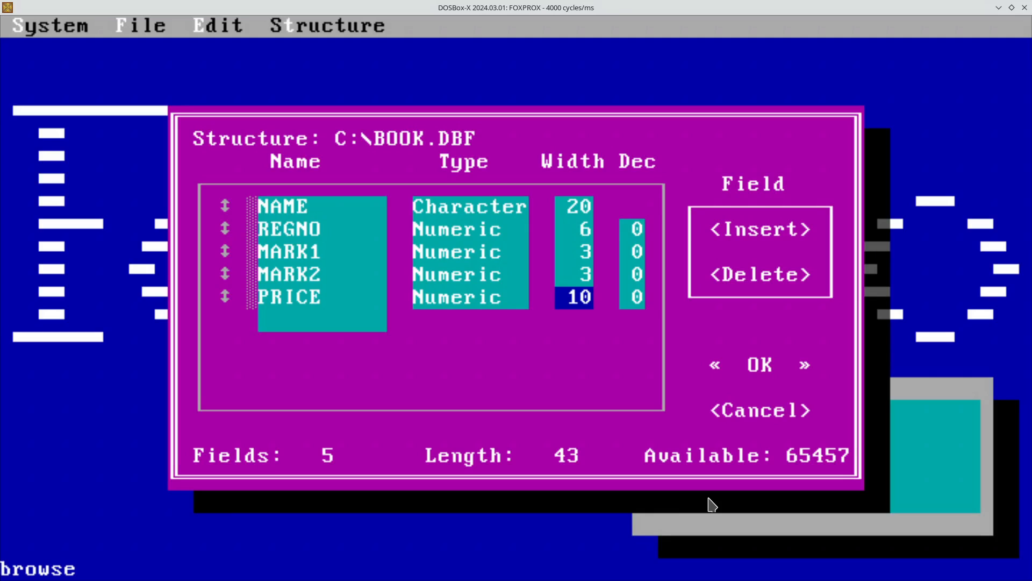
type("3")
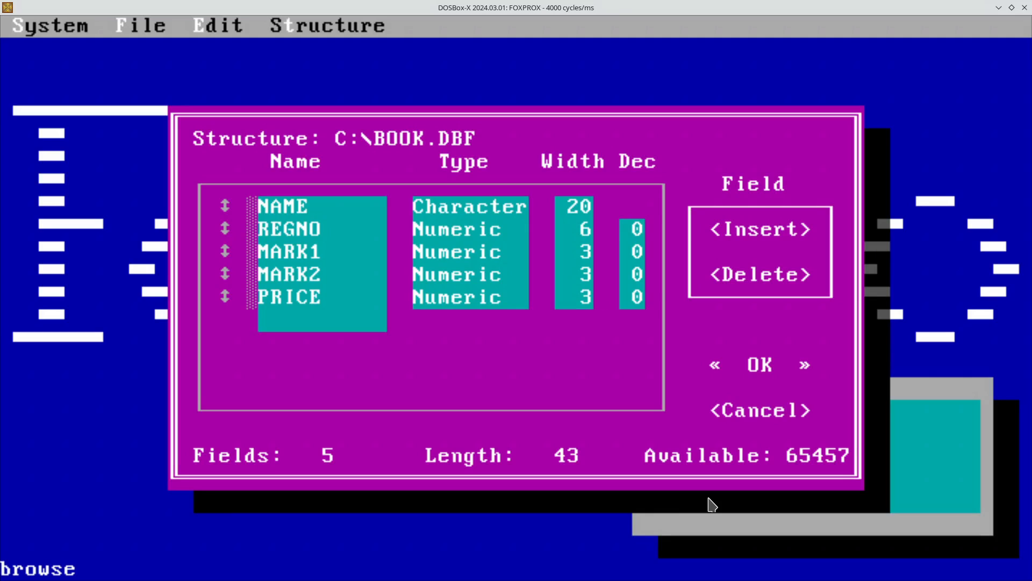
Try to give the PRICE field 2 decimal places.
key("Tab")
type("2")
key("Tab")
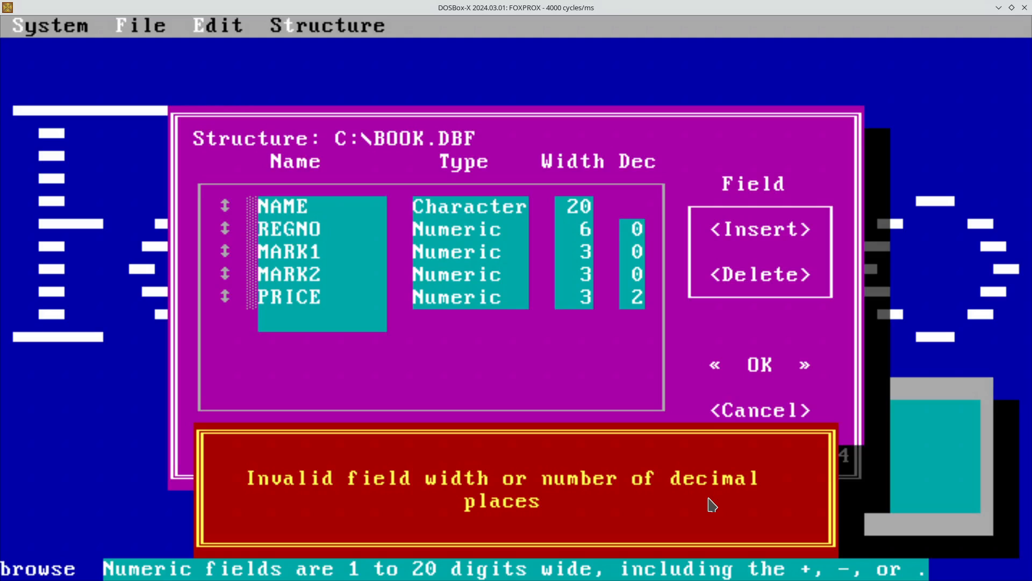
key("Escape")
key("Left")
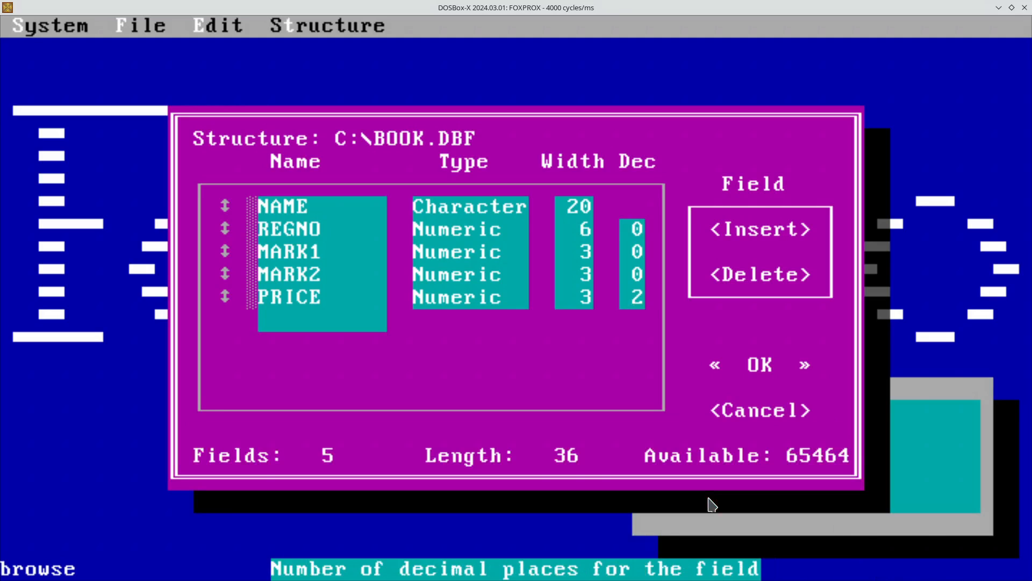
key("Tab")
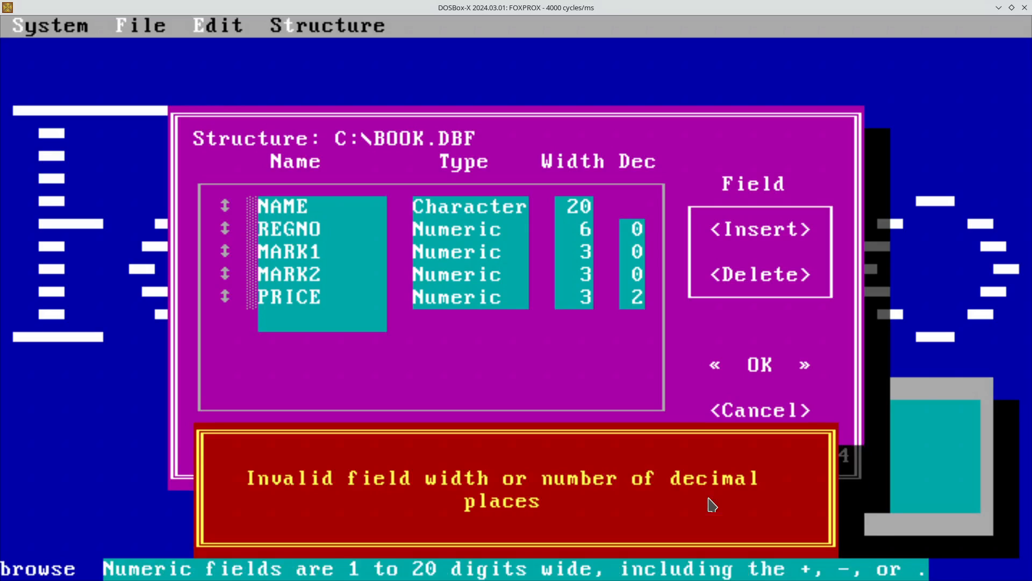
key("Escape")
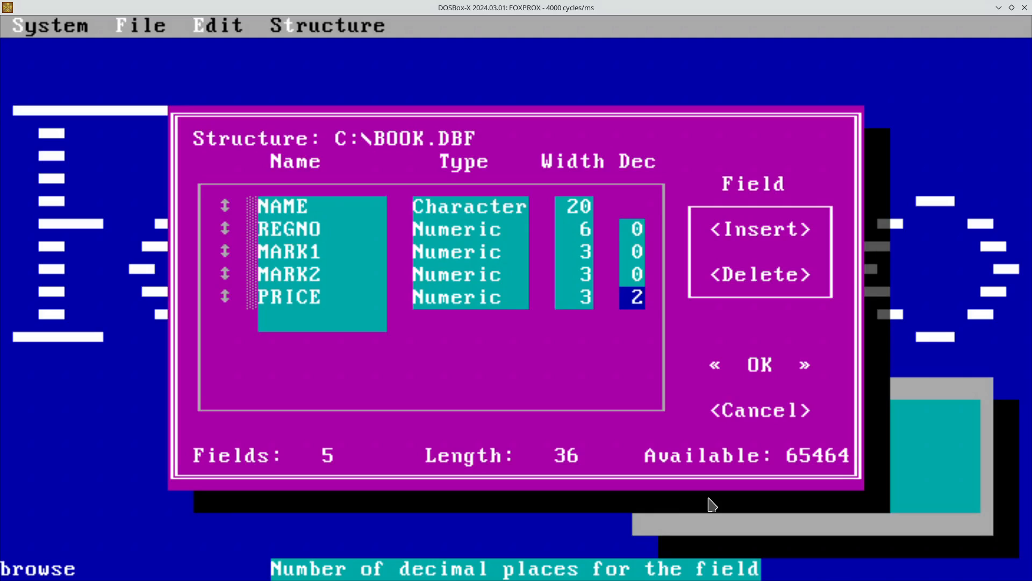
Set the PRICE field's decimal places to 0 and save the structure changes permanently.
type("0")
key("Tab")
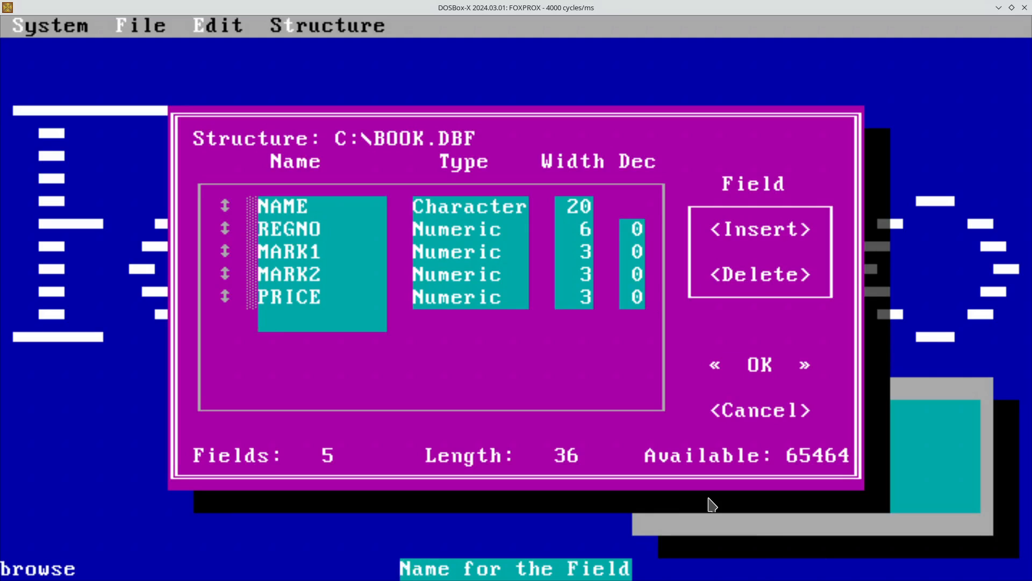
key("Return")
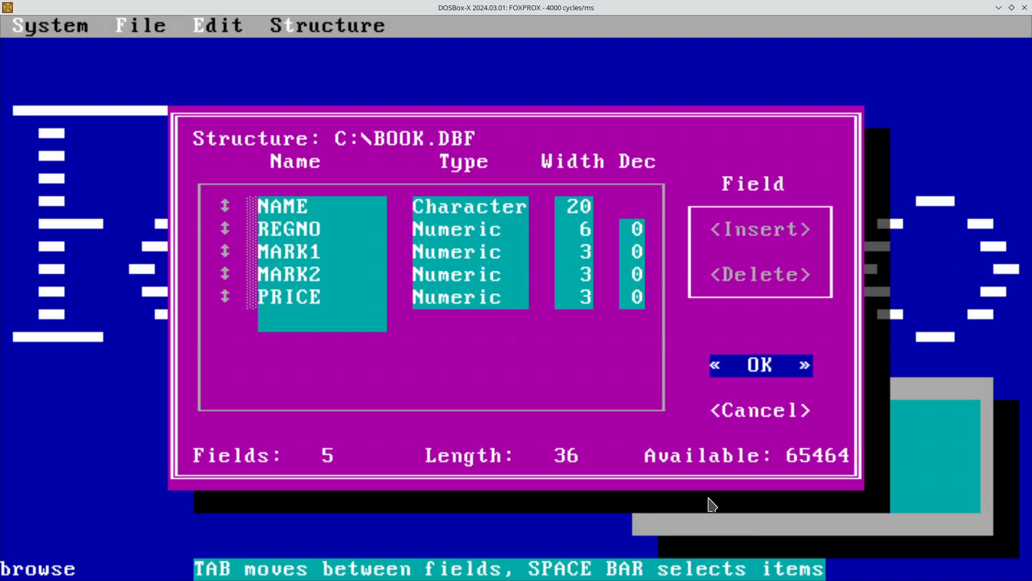
key("Return")
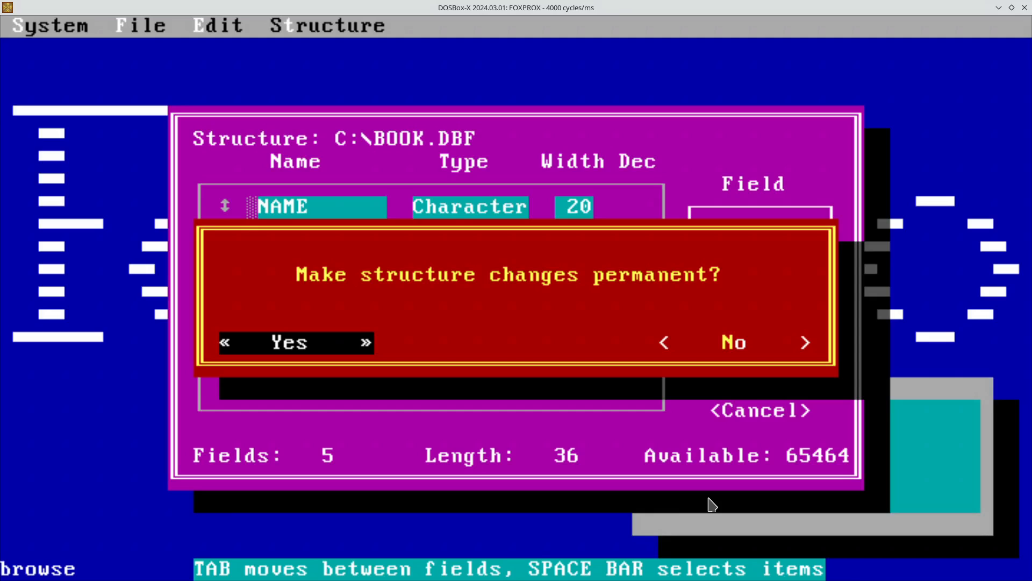
key("Return")
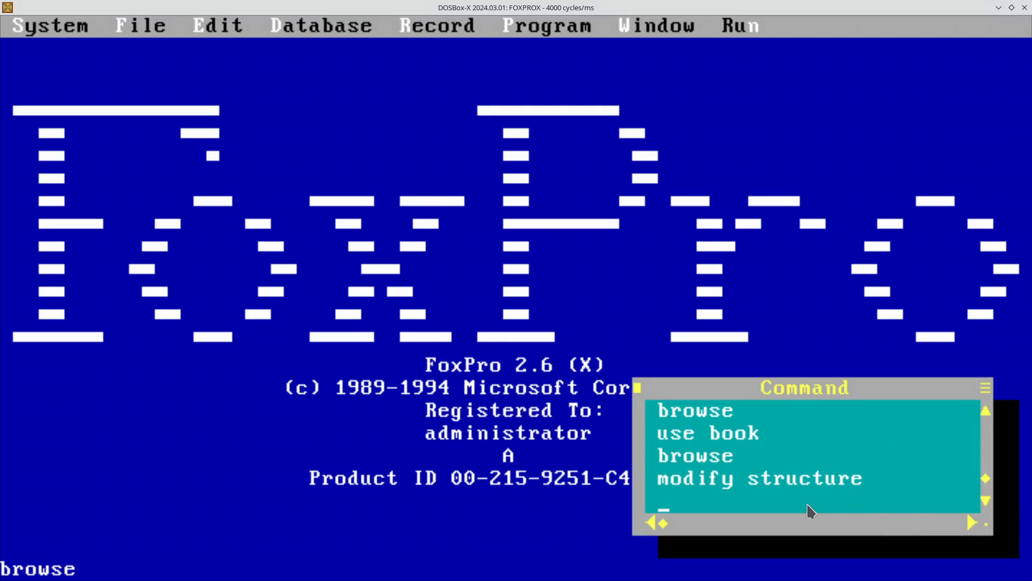
Run the append command and enter FOXPRO 2.6 FOR SCH as the new record's Name.
type("append")
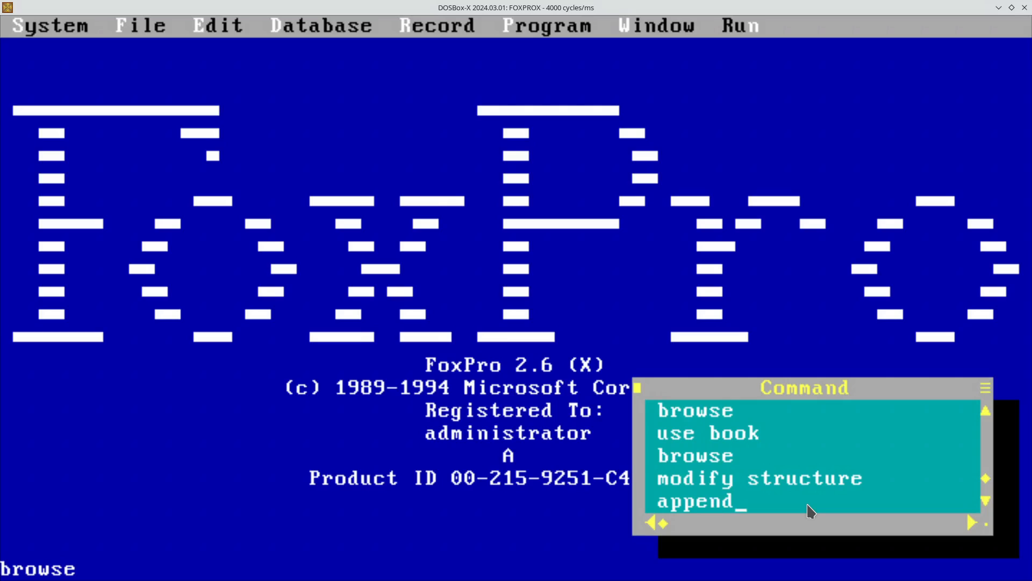
key("Return")
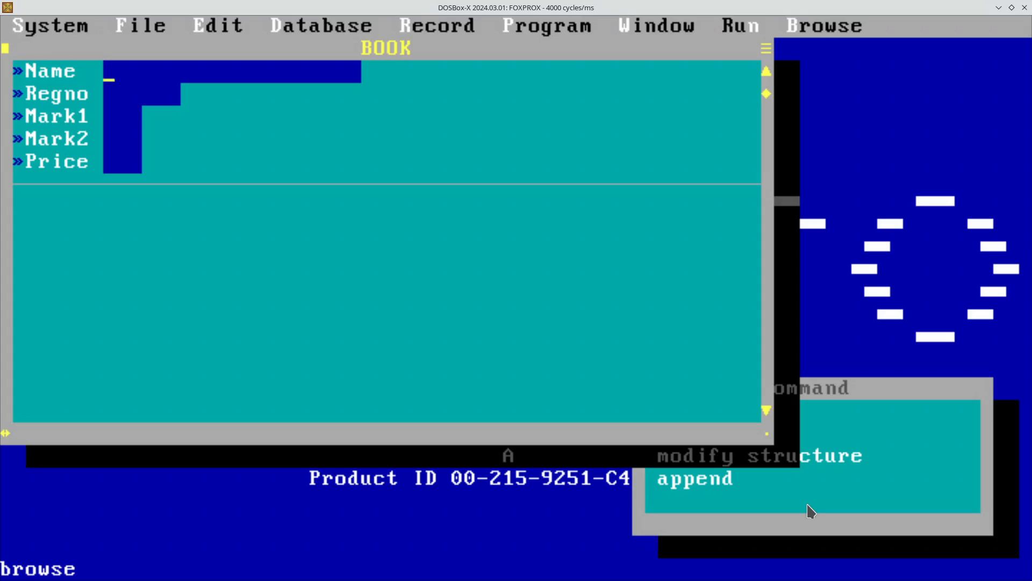
type("FO")
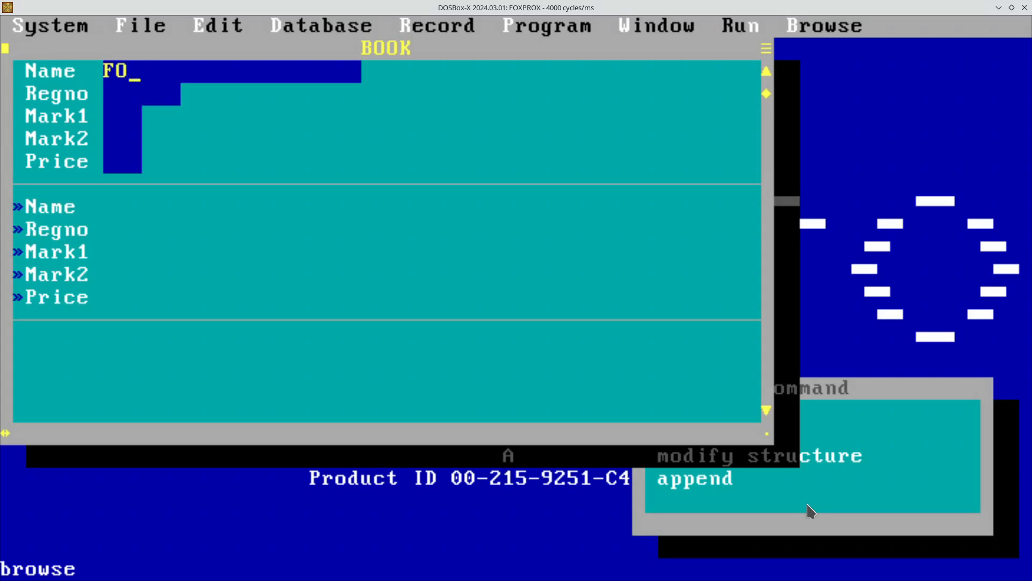
type("XPRO")
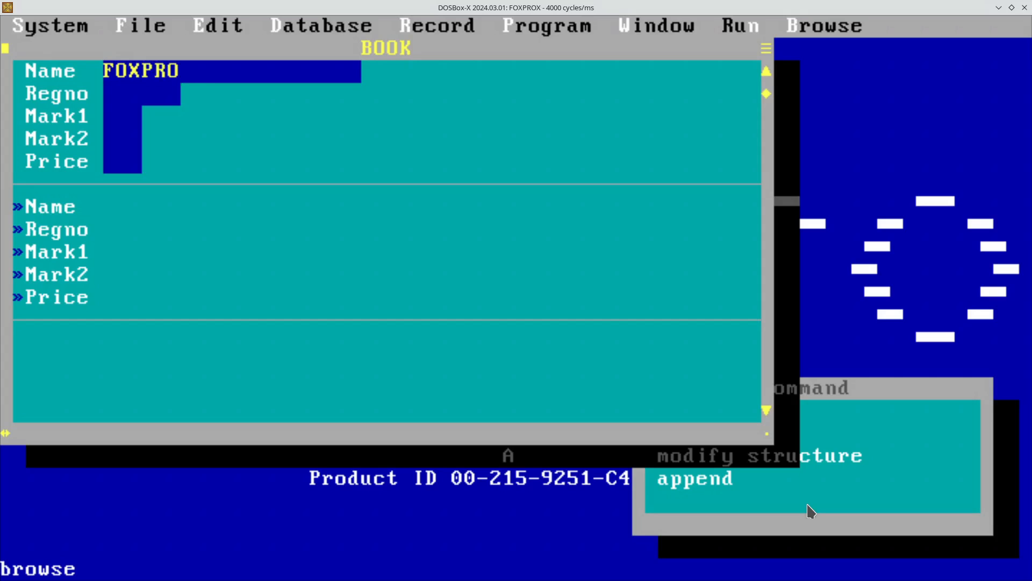
type(" 2.6 FOR ")
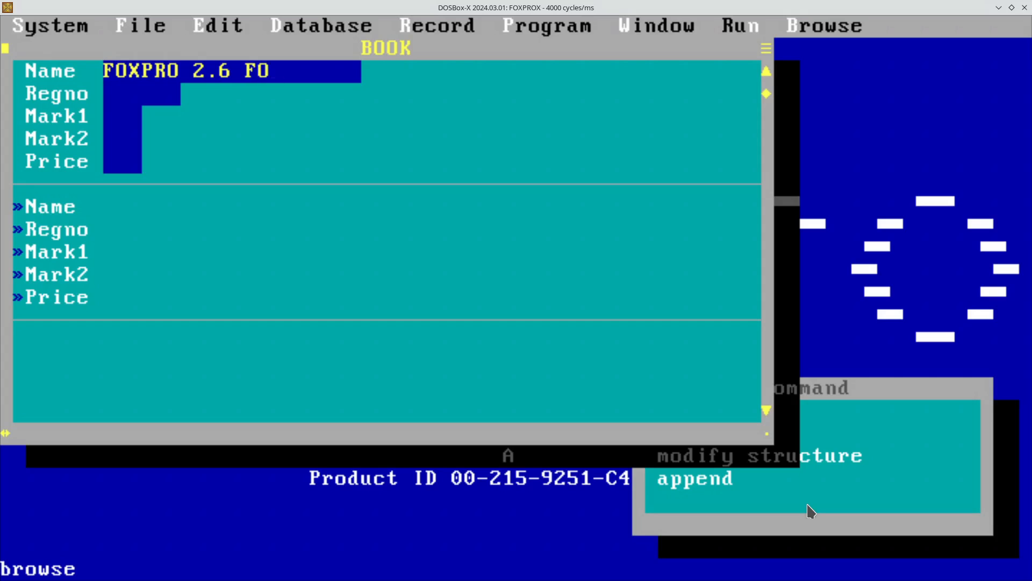
type("SCH")
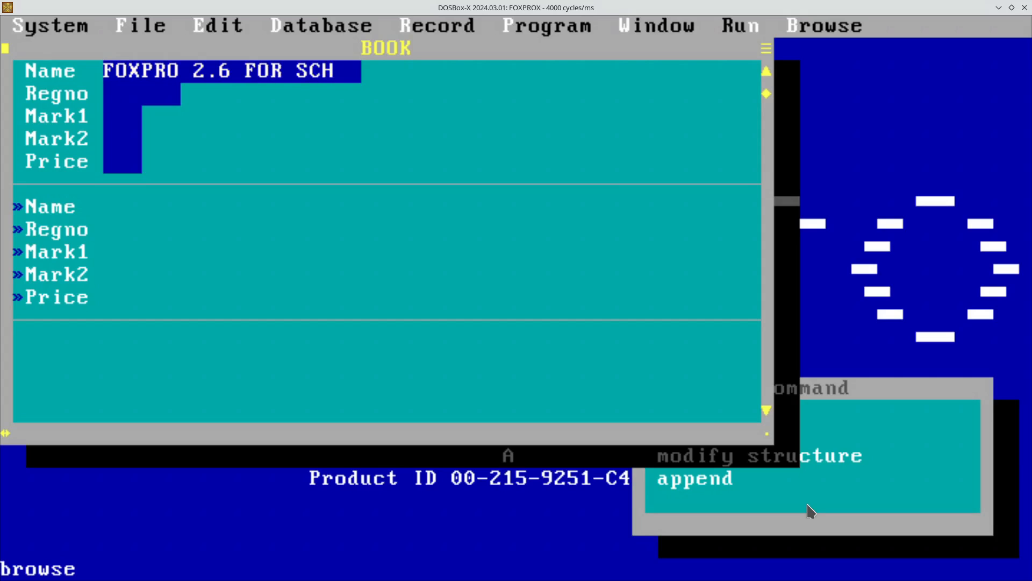
Fill in the new record with Regno 12, Mark1 1, Mark2 2 and Price 12, and close the append window.
key("Return")
type("12")
key("Return")
type("1")
key("Return")
type("2")
key("Return")
type("12")
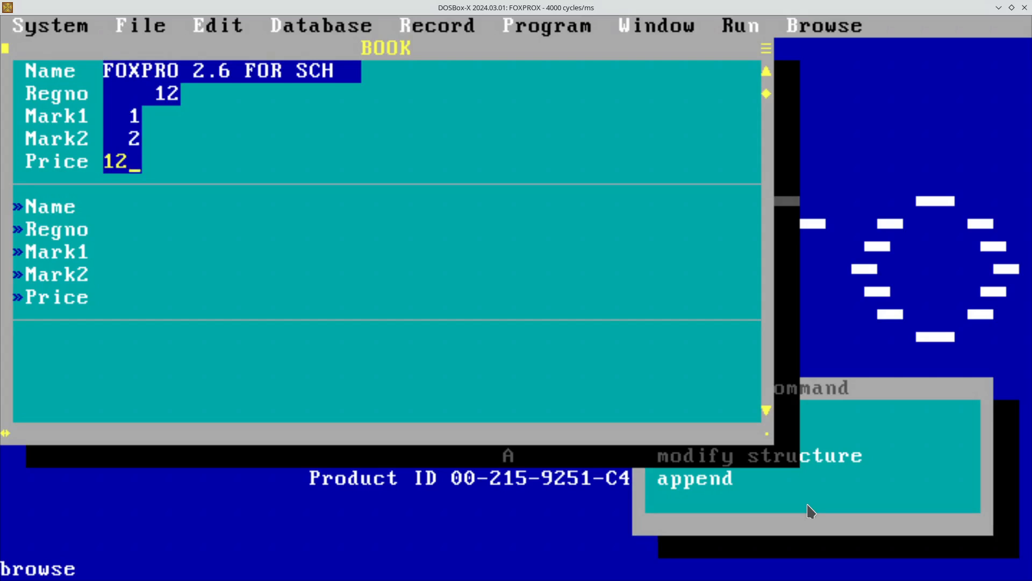
key("Return")
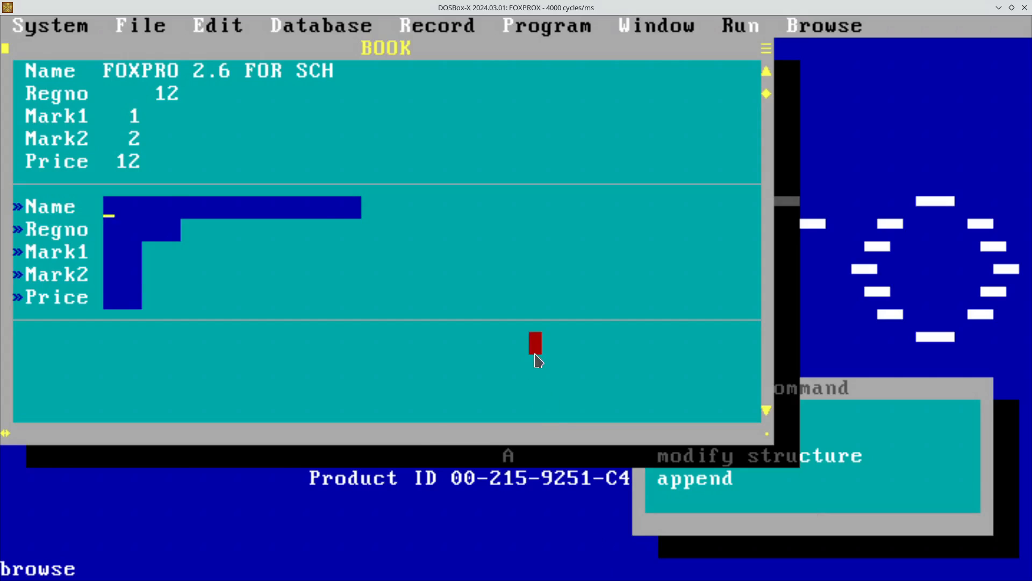
key("Escape")
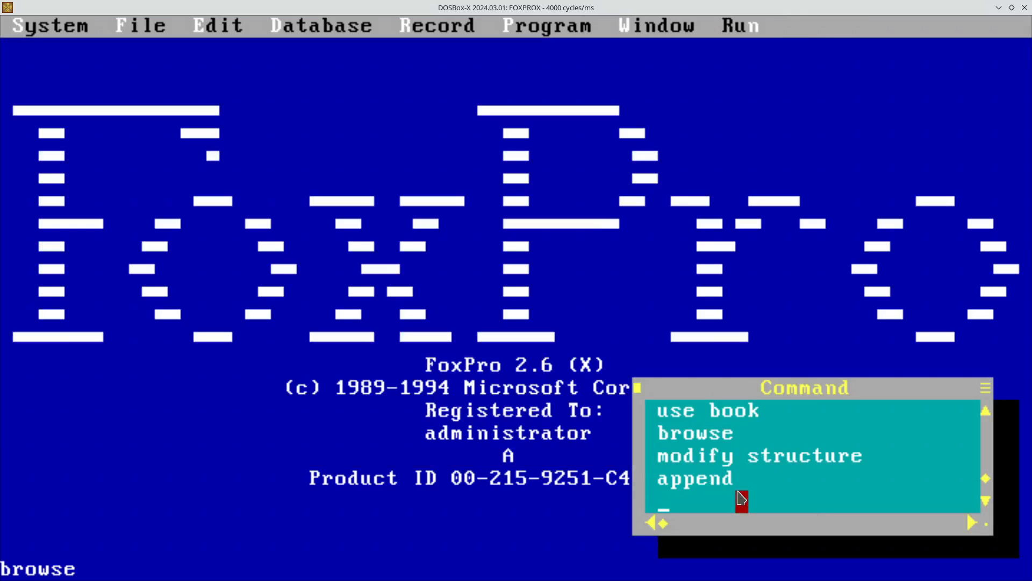
Rerun the earlier browse command to view the appended record up to its Price column, and close the browse window.
key("Up")
key("Up")
key("Up")
key("Up")
key("Down")
key("Return")
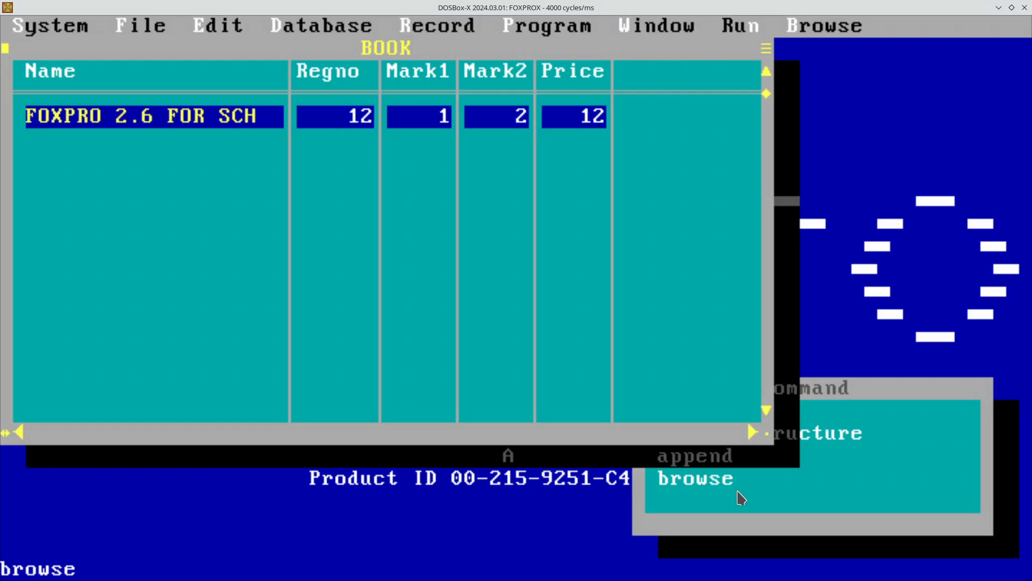
key("Tab")
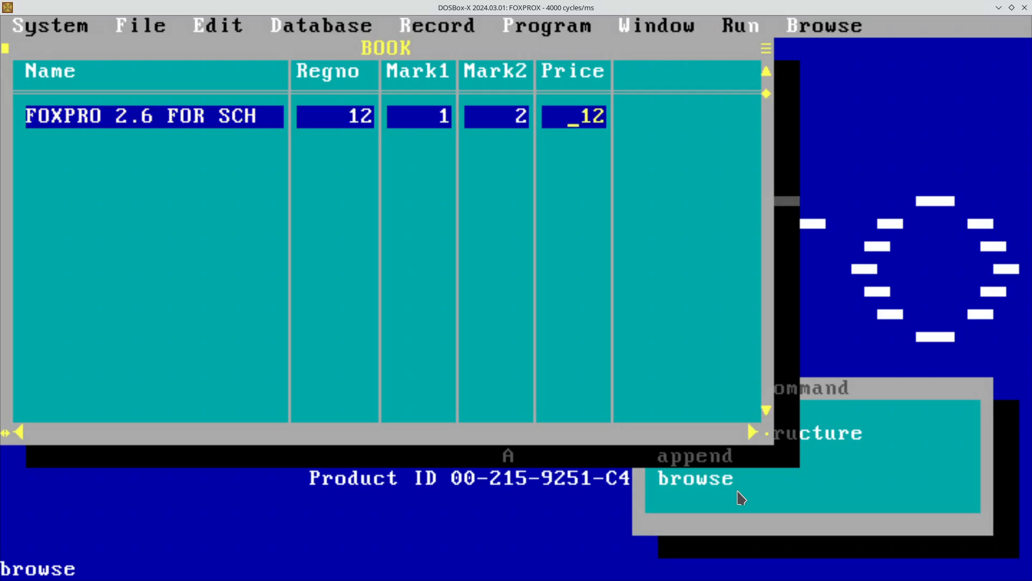
key("ctrl+w")
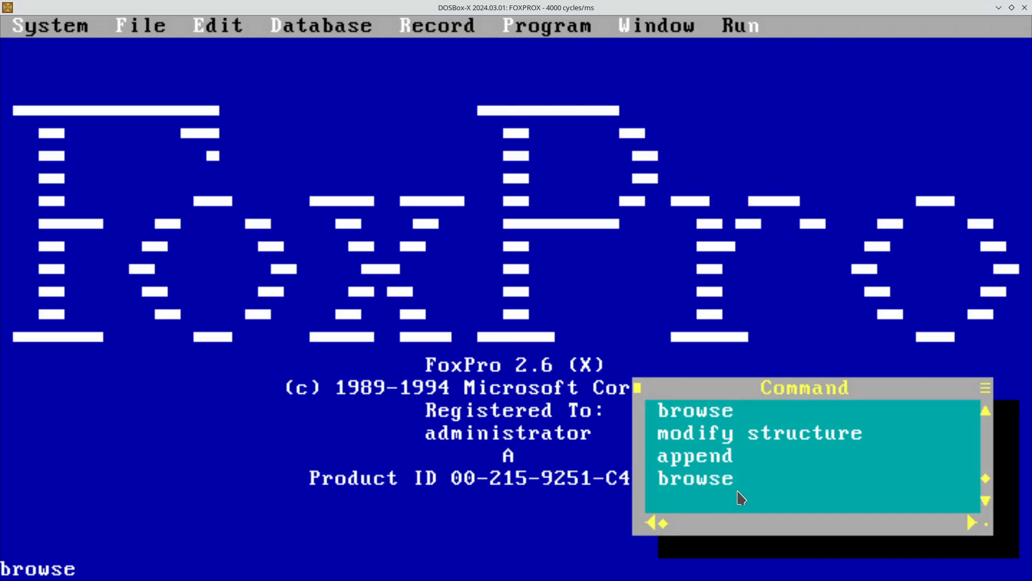
Rerun append, go back from the blank entry to the existing record, and leave without adding anything.
key("Up")
key("Up")
key("Return")
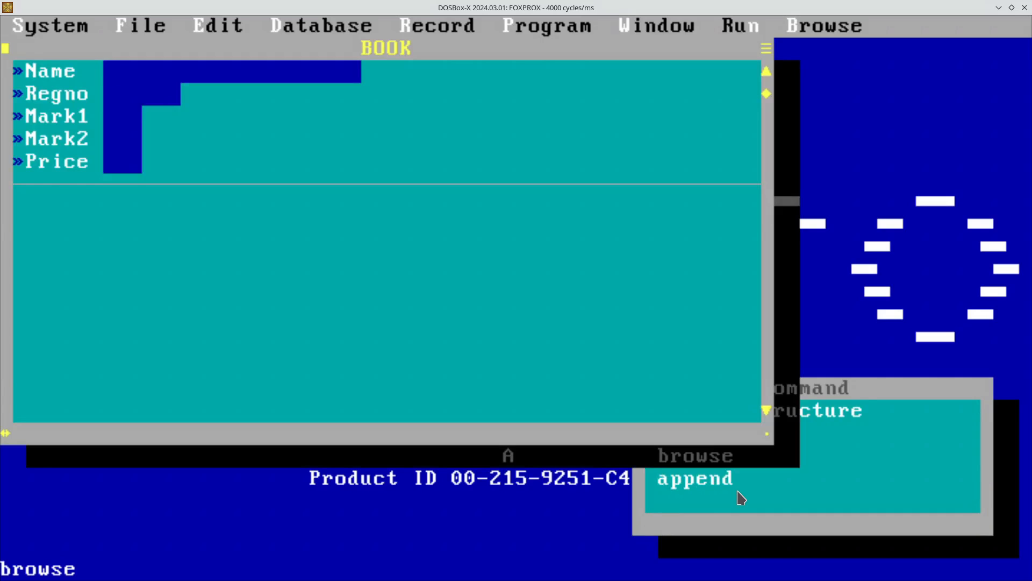
key("Up")
key("Up")
key("Up")
key("Up")
key("Up")
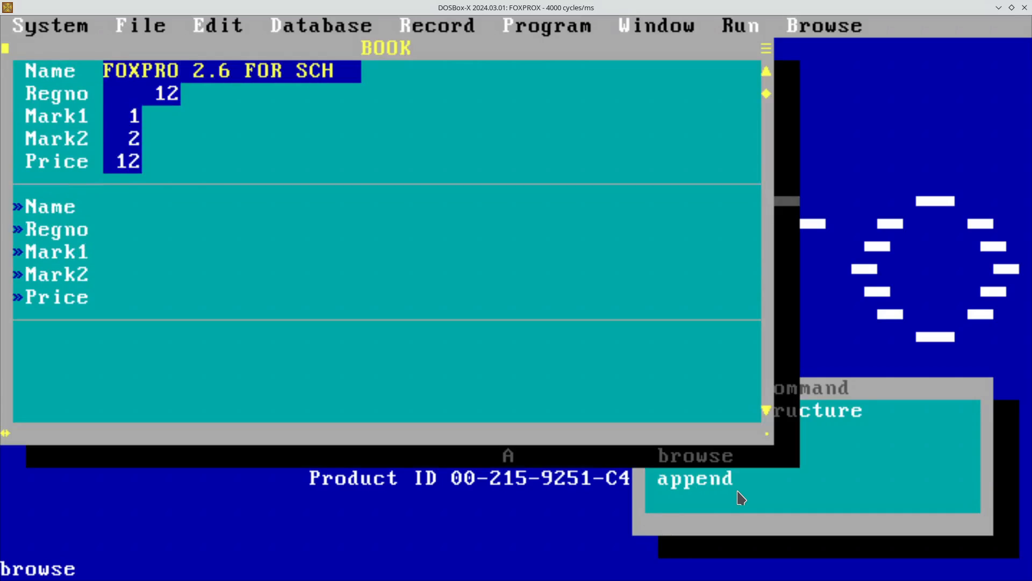
key("Escape")
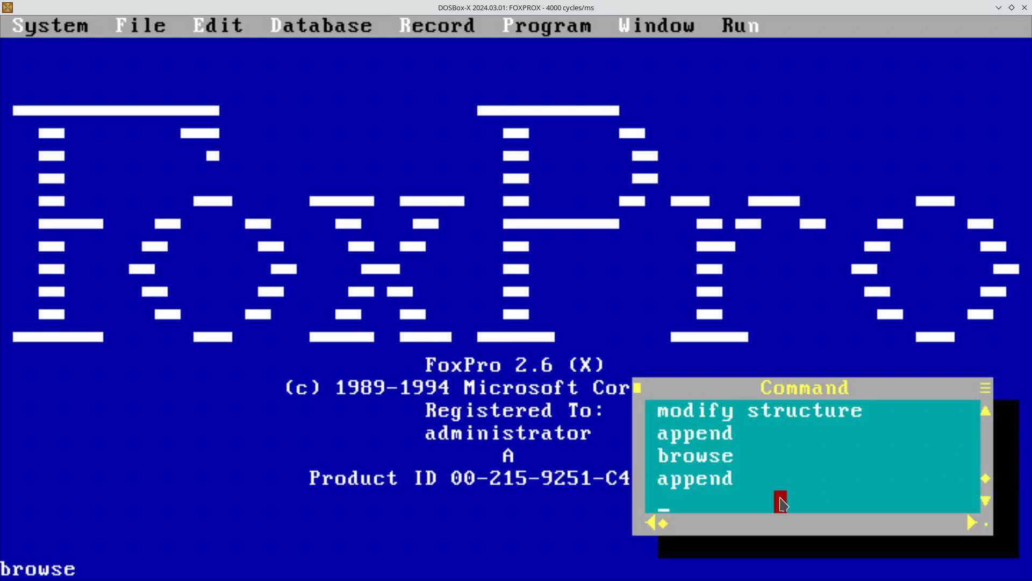
type("append")
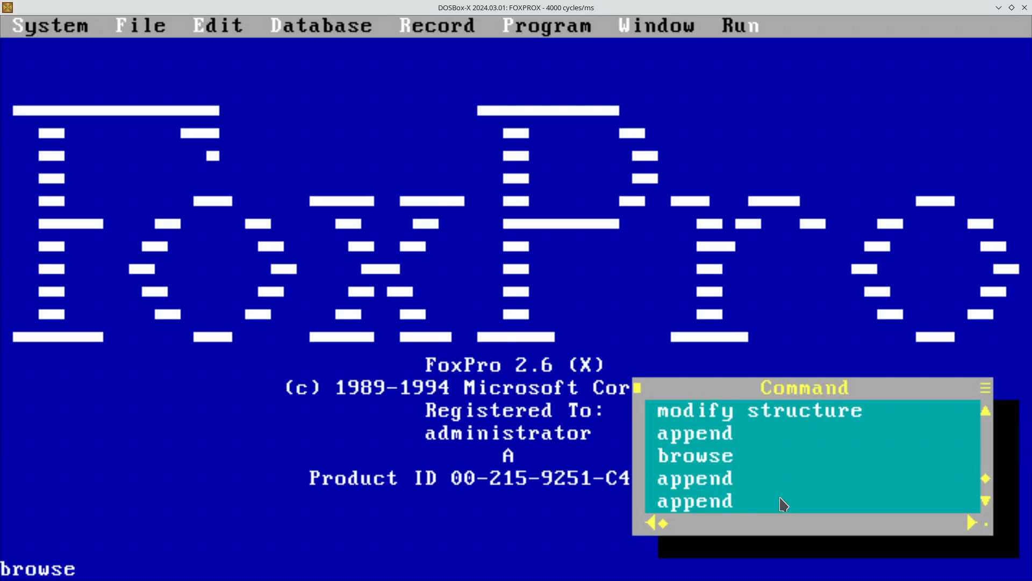
type("from")
type("catalog")
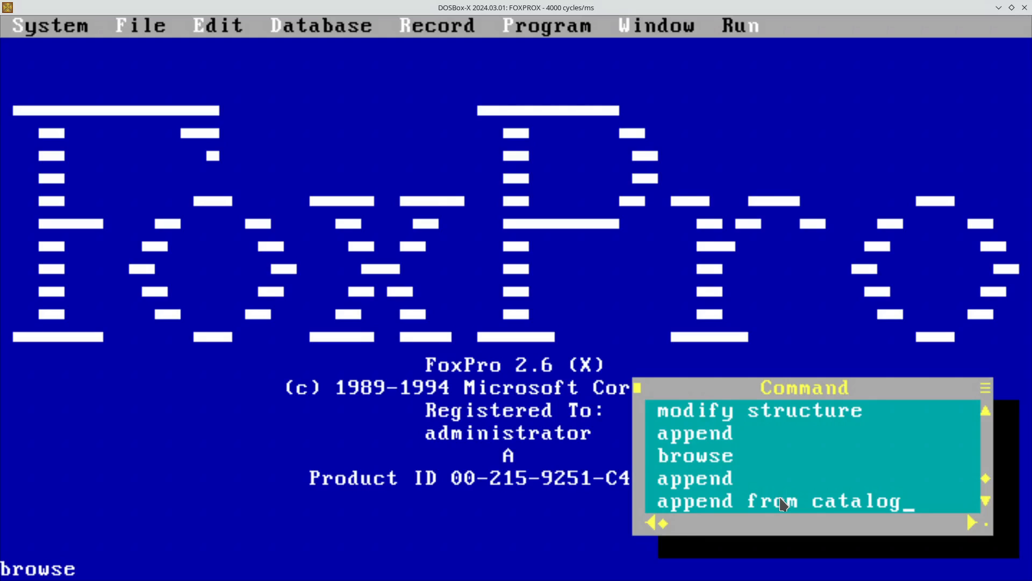
key("BackSpace")
key("BackSpace")
key("BackSpace")
key("BackSpace")
key("BackSpace")
key("BackSpace")
key("BackSpace")
key("BackSpace")
key("BackSpace")
key("BackSpace")
key("BackSpace")
key("BackSpace")
key("BackSpace")
key("BackSpace")
key("BackSpace")
key("BackSpace")
key("BackSpace")
key("BackSpace")
key("BackSpace")
key("BackSpace")
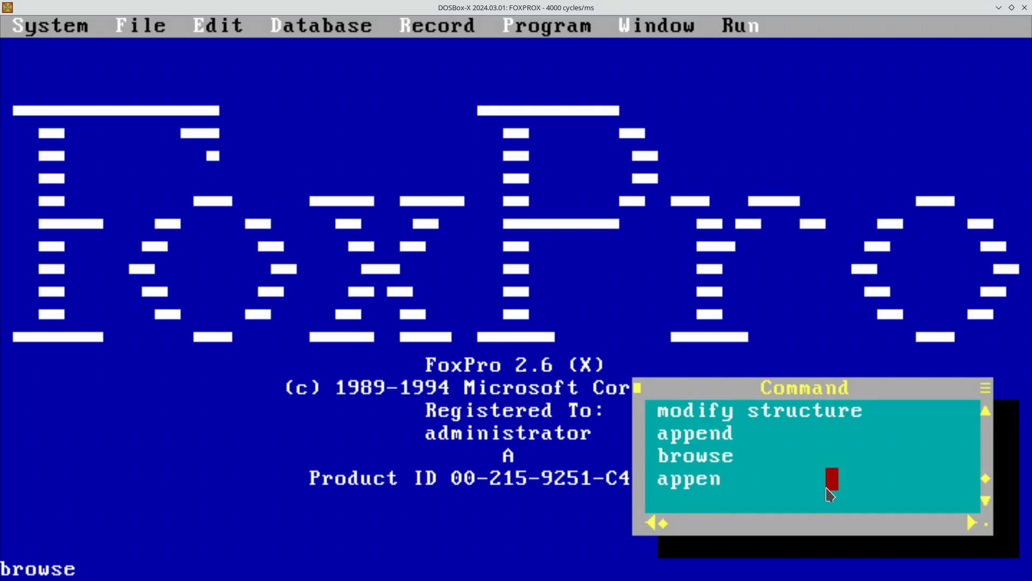
key("BackSpace")
Run display to list the current record and display all to list every record in BOOK.
type("display")
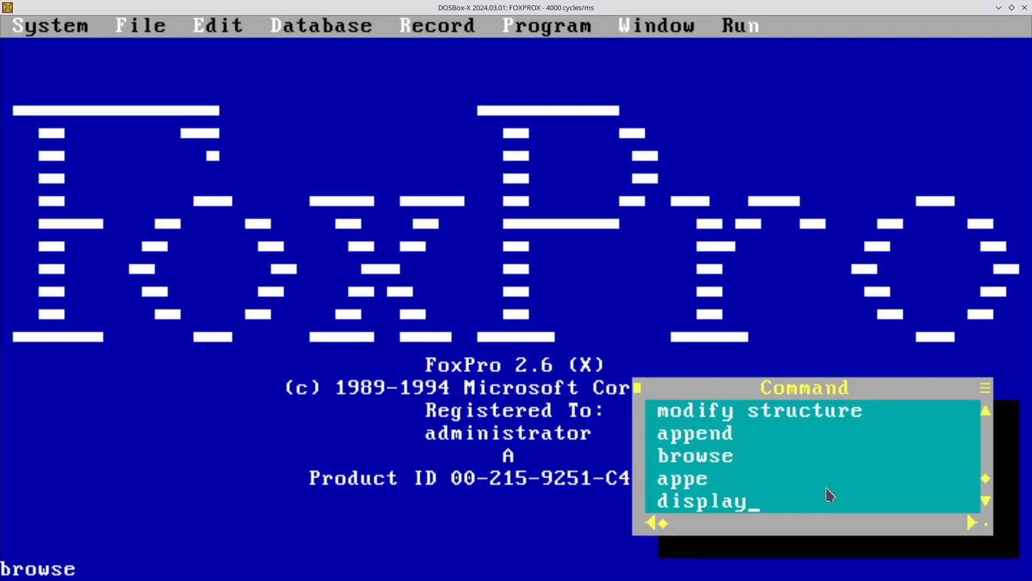
key("Return")
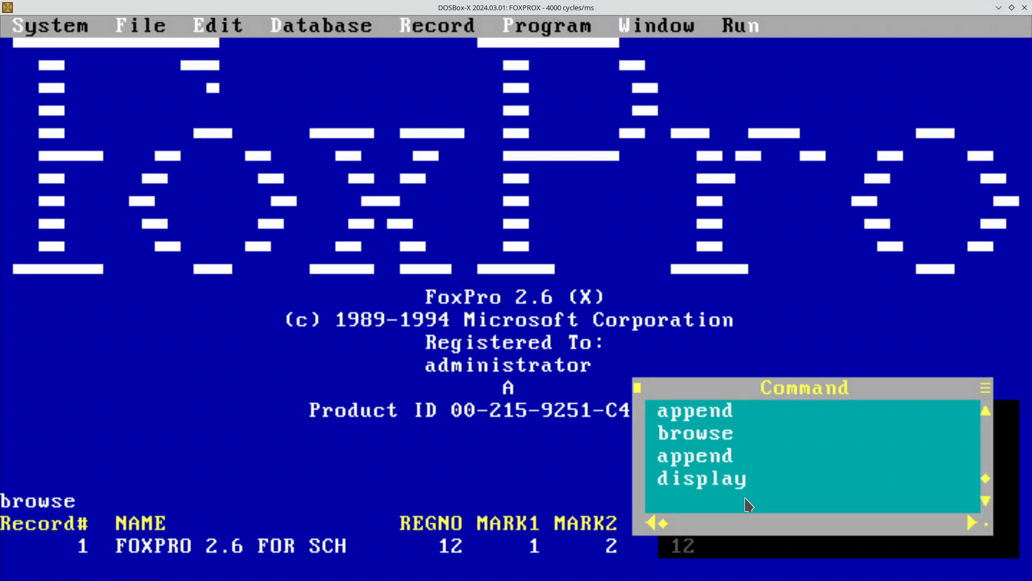
type("display all")
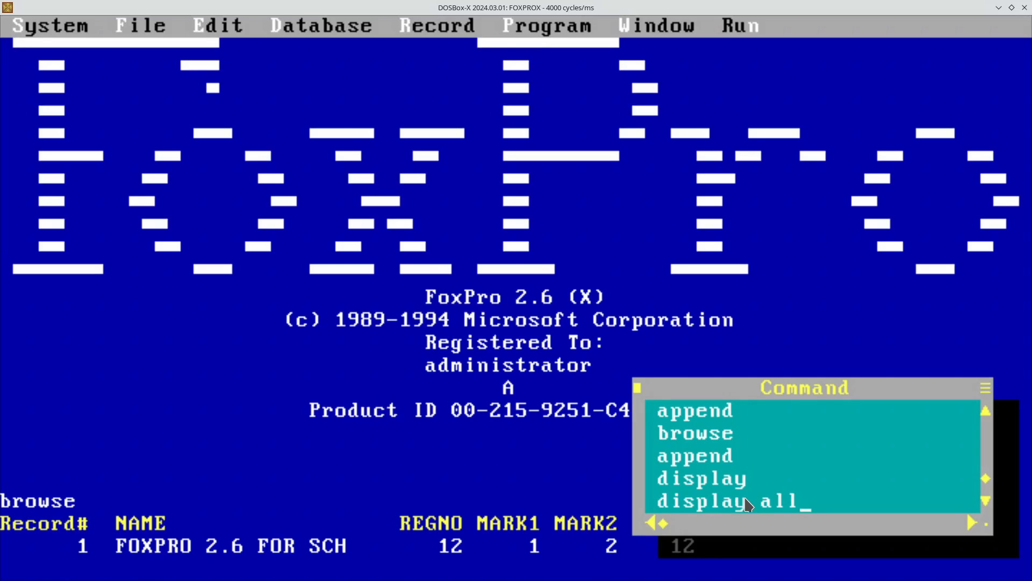
key("Return")
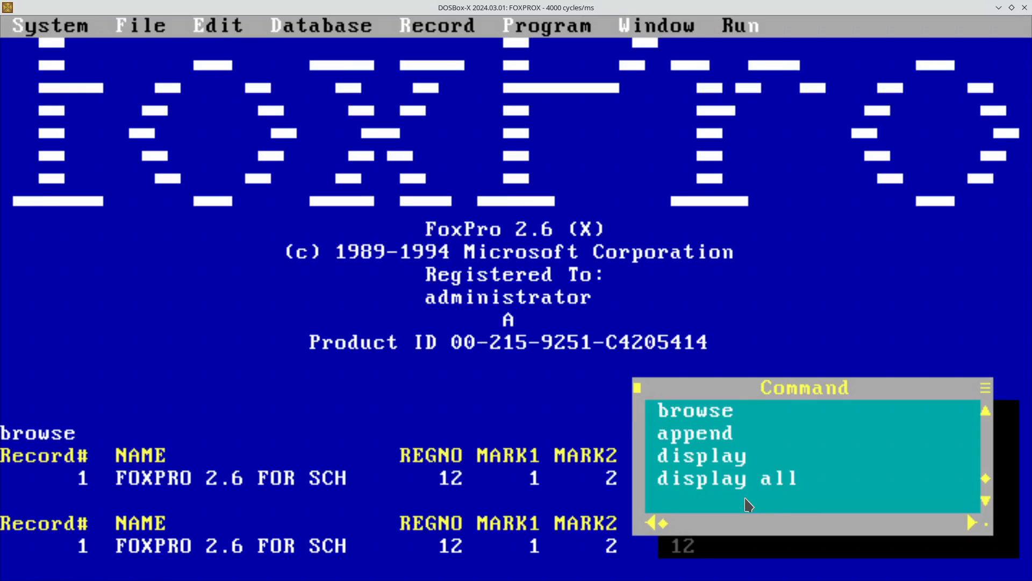
Run display structure to list the field definitions of the BOOK database.
type("display str")
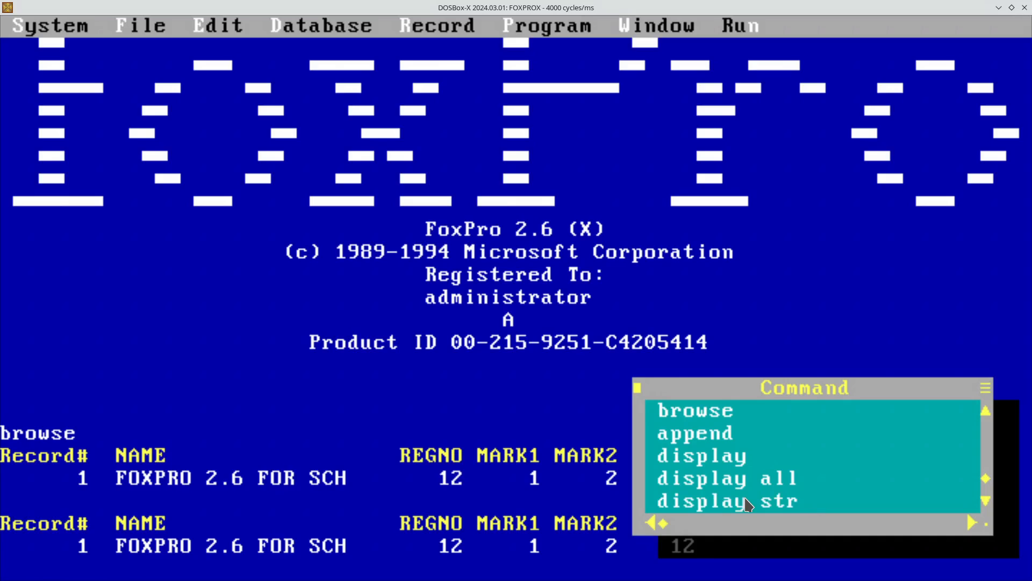
type(" ucture")
key("Return")
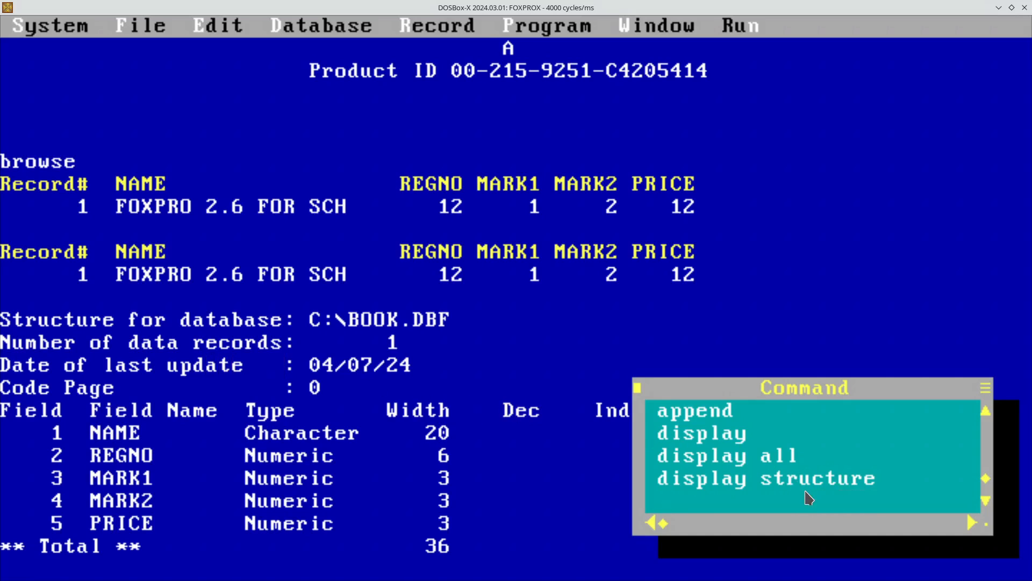
Run display status and page through the database, environment and SET option listing to its end.
type("display")
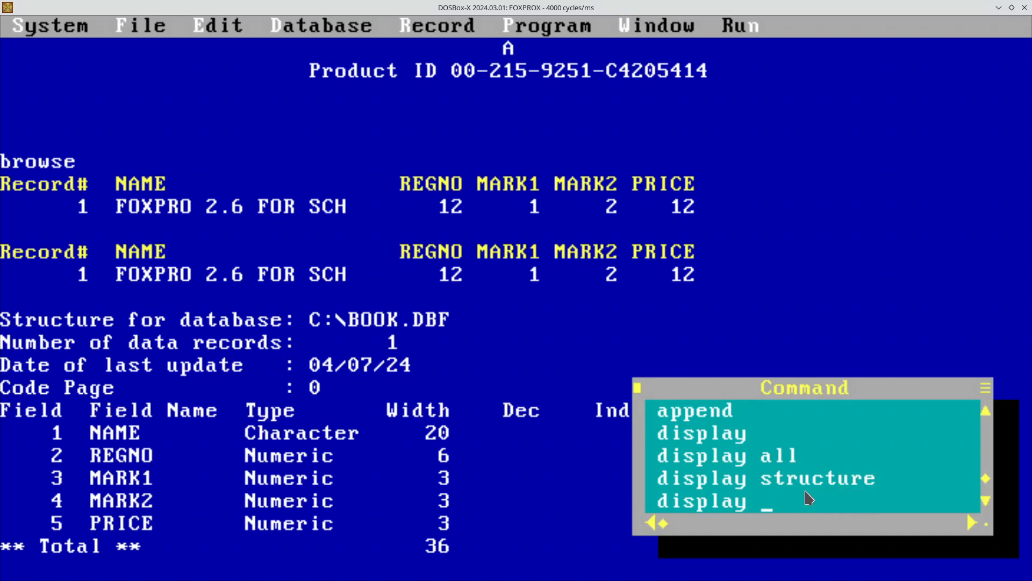
type(" status")
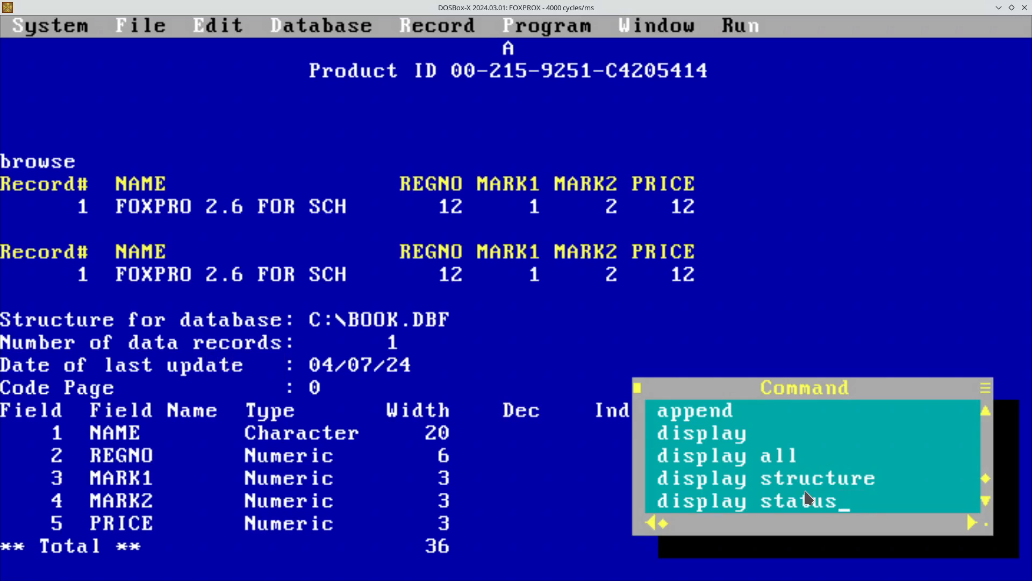
key("Return")
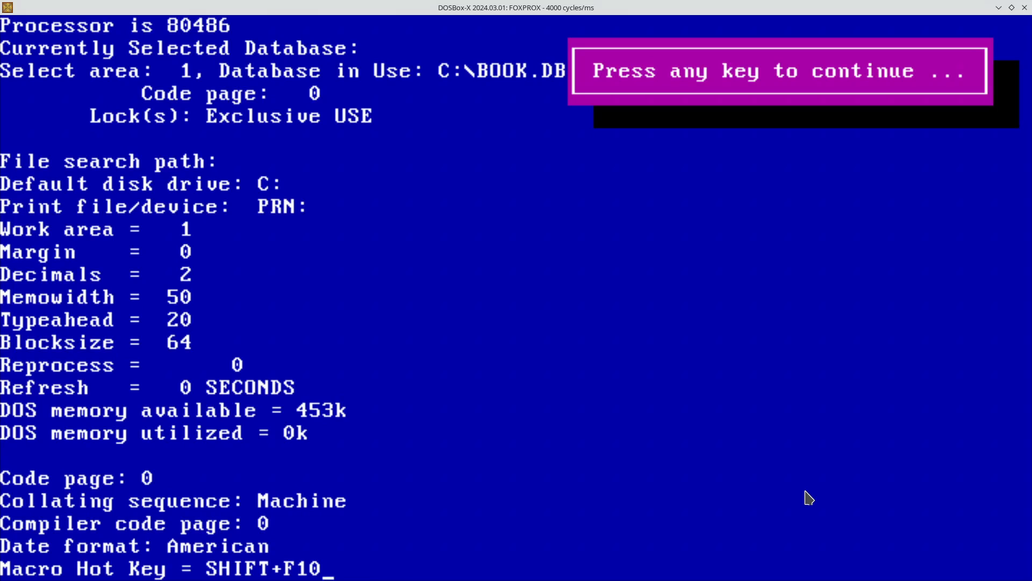
key("space")
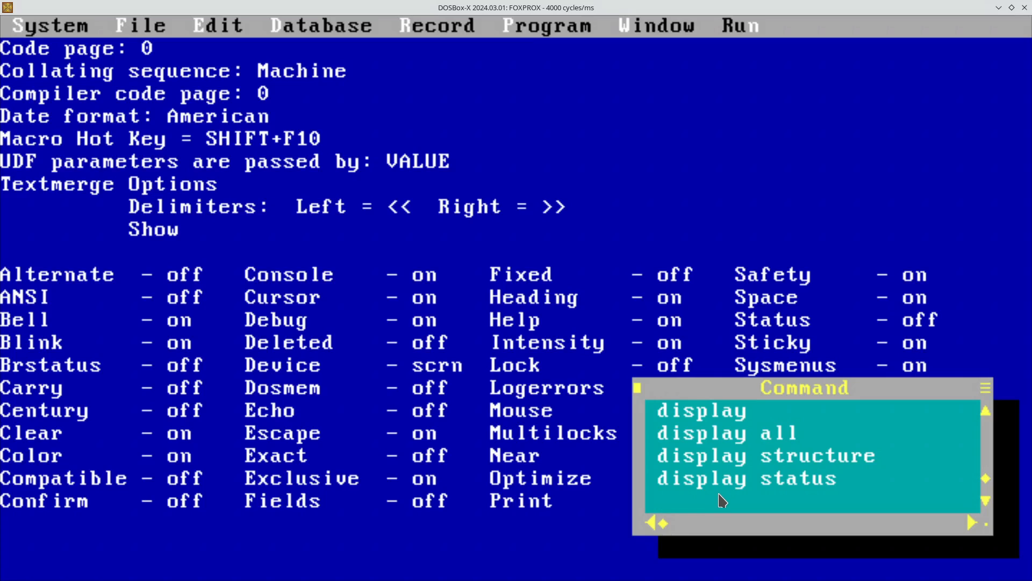
Run display memory and page through the system memory variables to the end of the listing.
type("display memory")
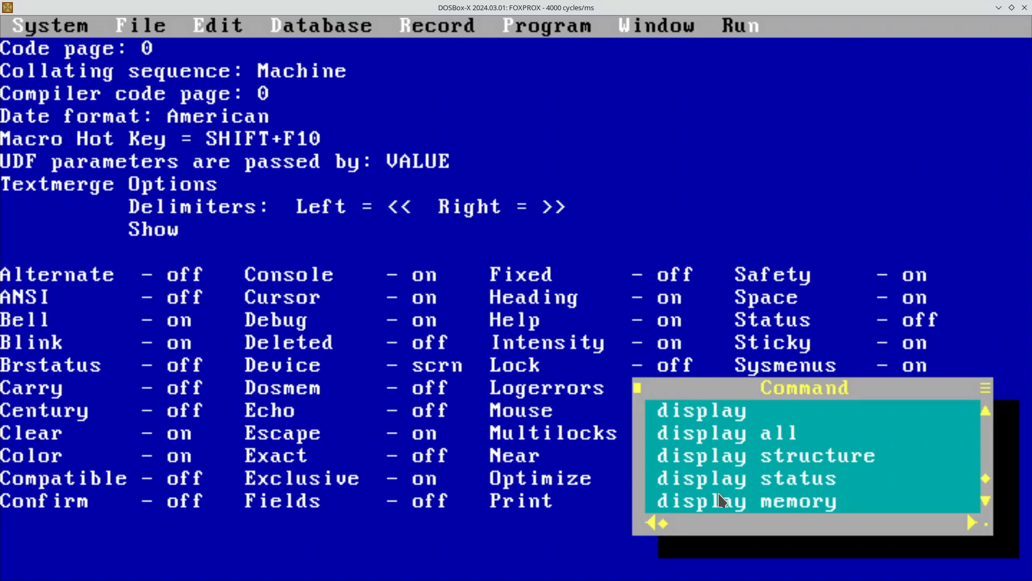
key("Return")
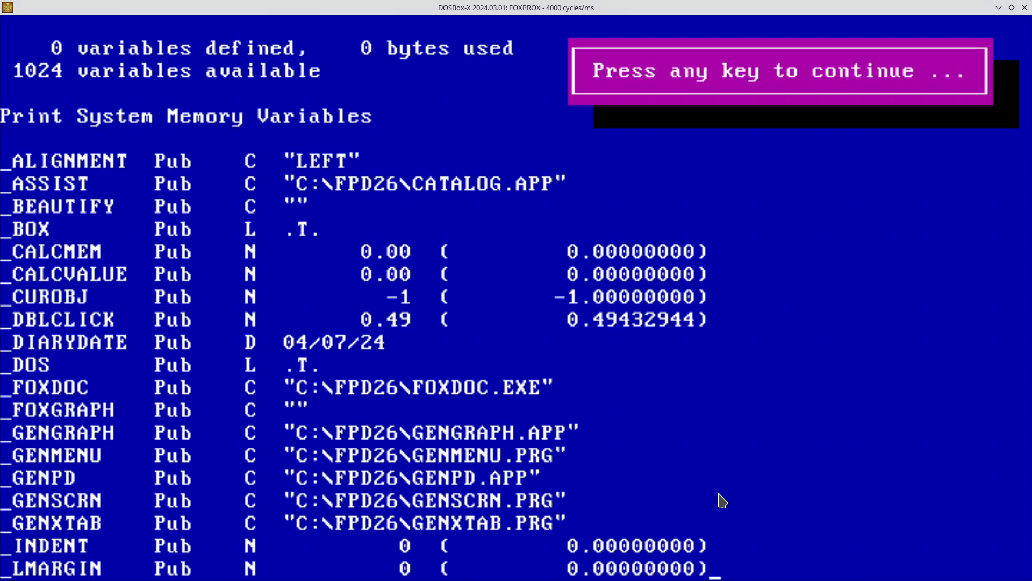
key("space")
key("space")
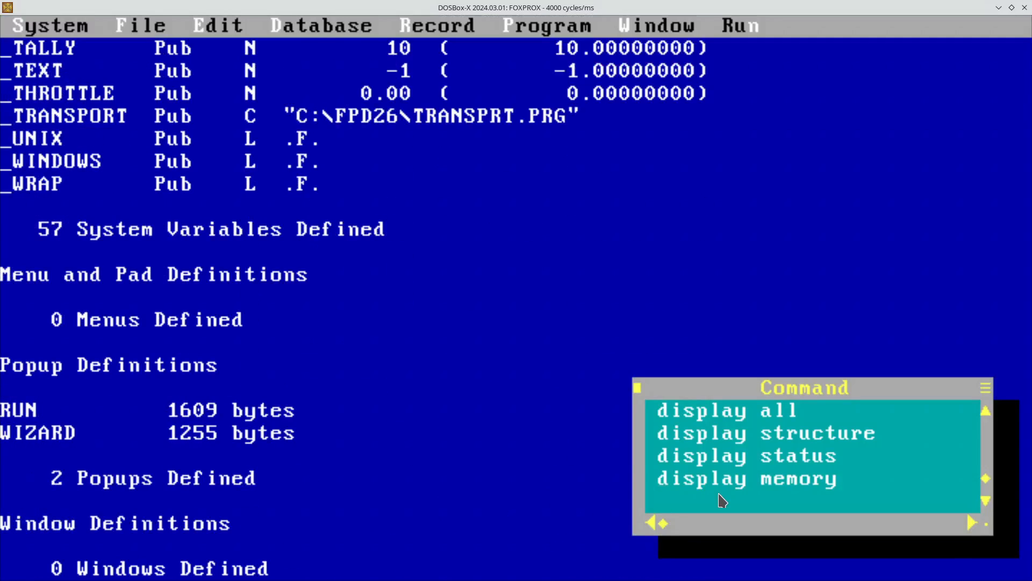
Rerun display memory twice, paging through the full list of system variables each time.
key("Return")
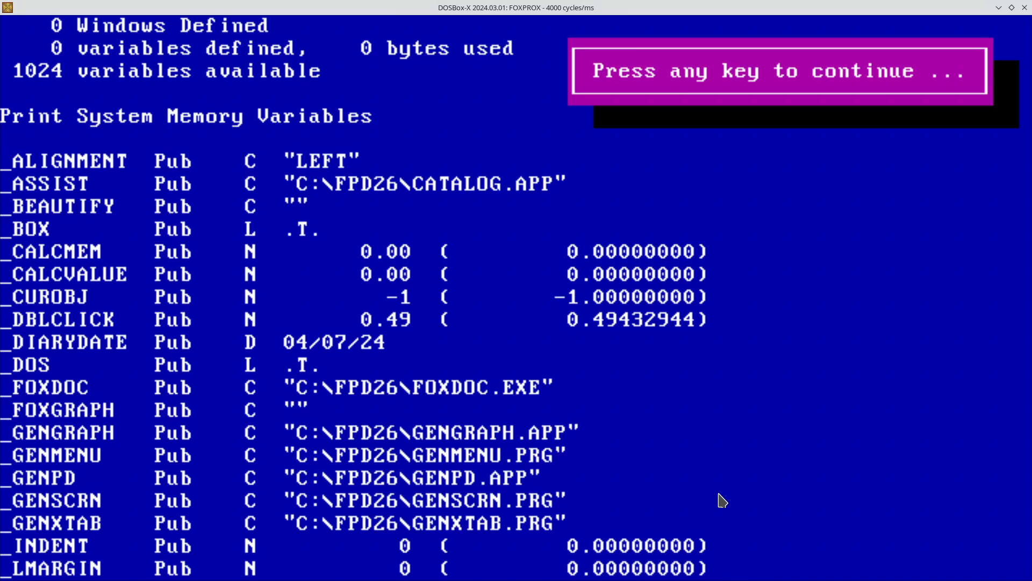
key("space")
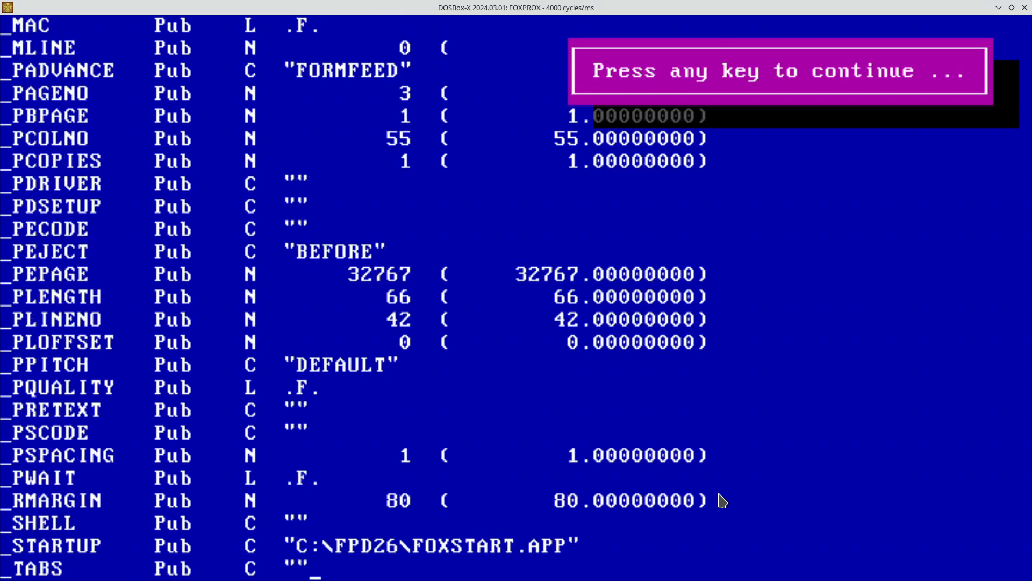
key("space")
key("Up")
key("Return")
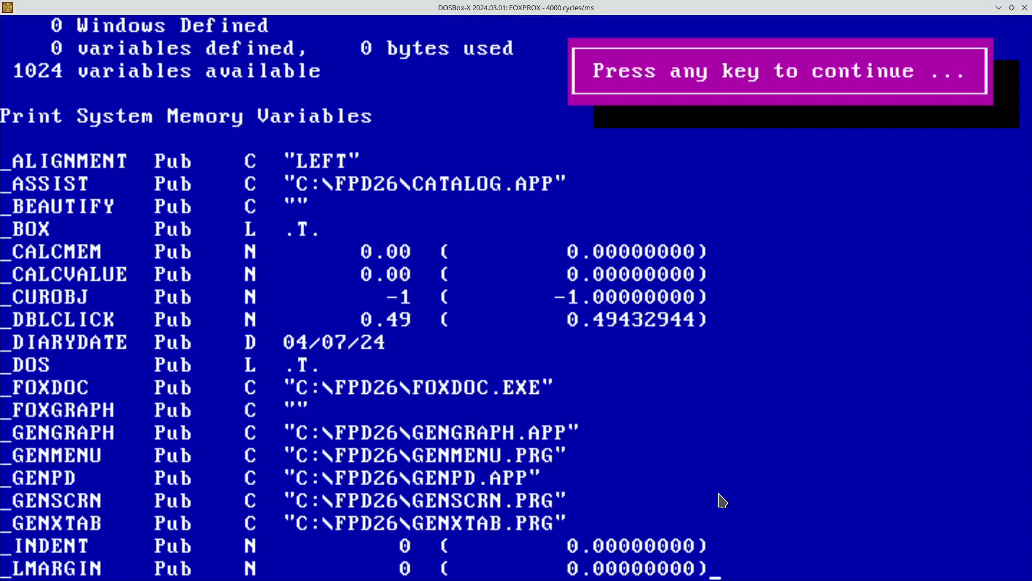
key("space")
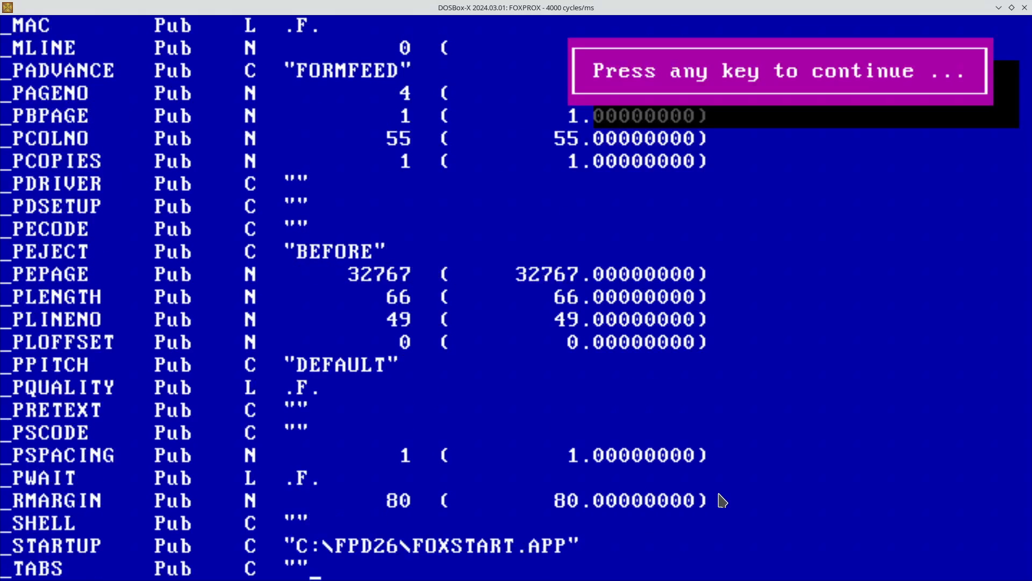
key("space")
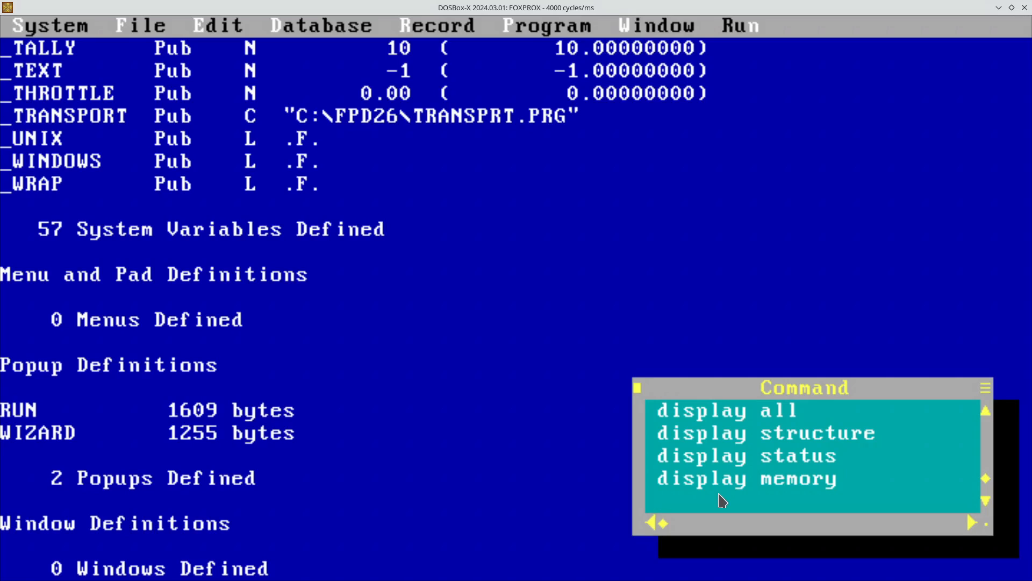
Rerun the earlier browse command from the command history to view the BOOK table, and close the browse window.
scroll(722, 500, "up", 9)
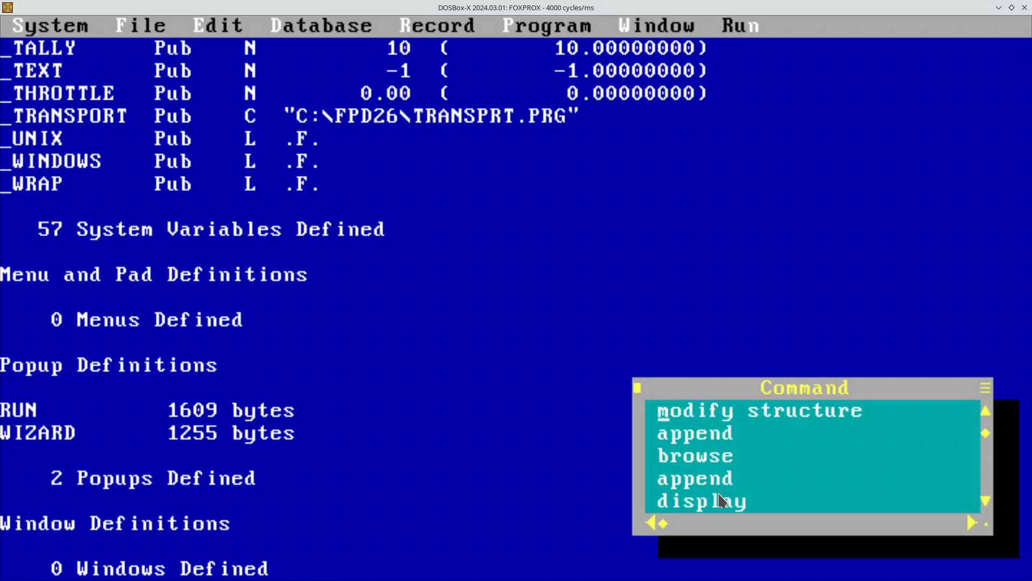
scroll(722, 500, "up", 1)
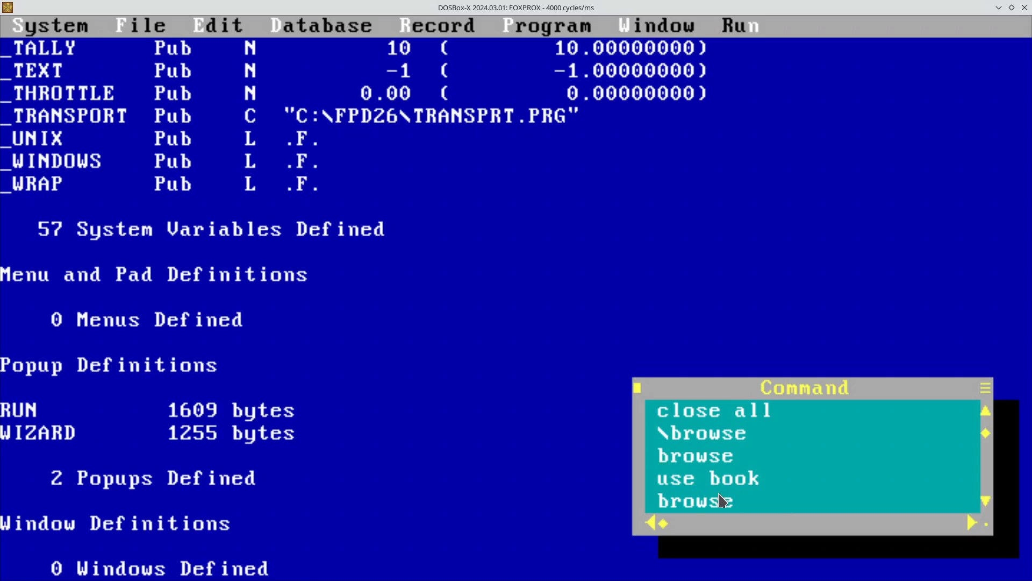
key("Return")
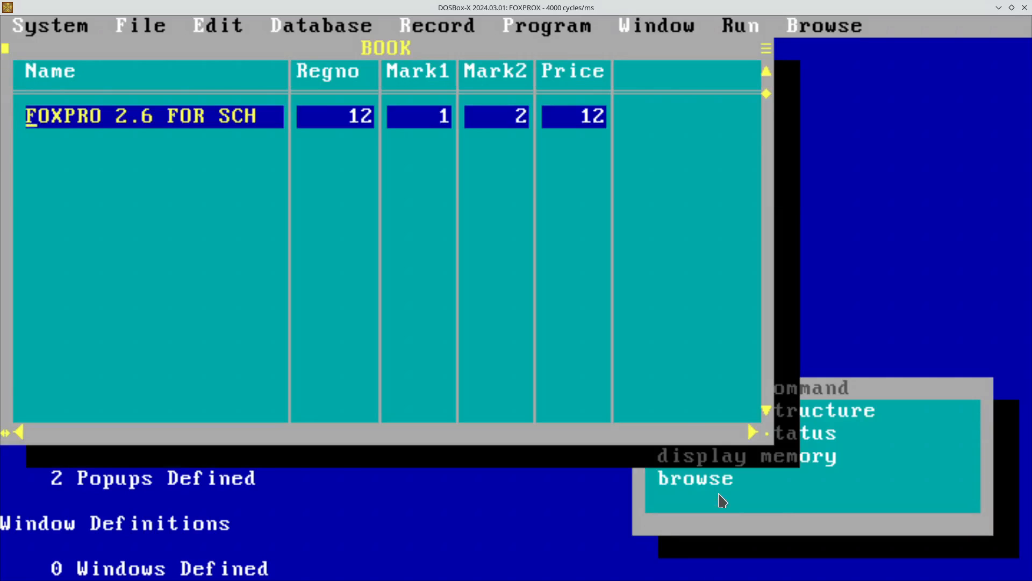
key("Escape")
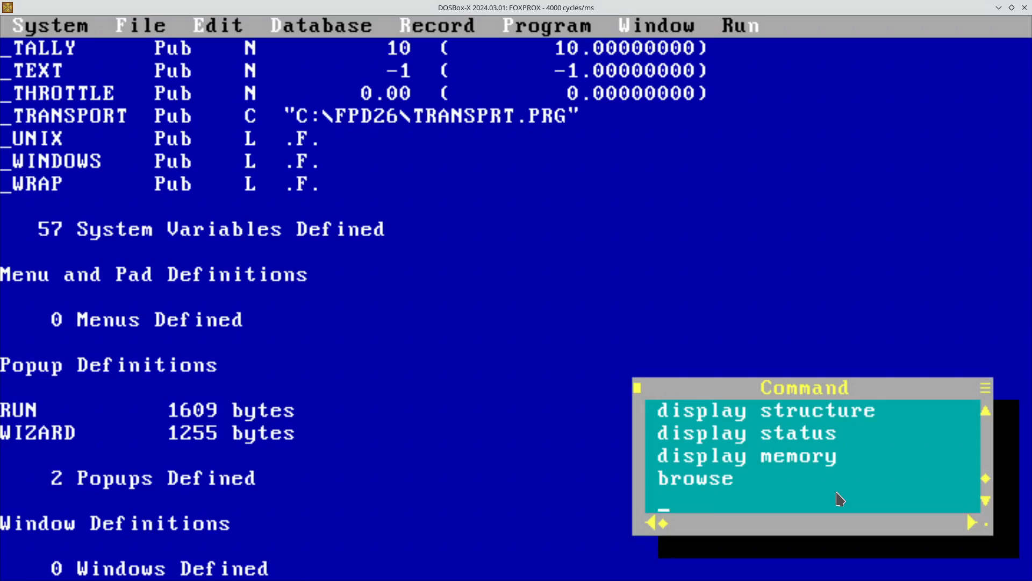
Turn on the status bar with set status on and move the Command window up clear of it.
type("set status")
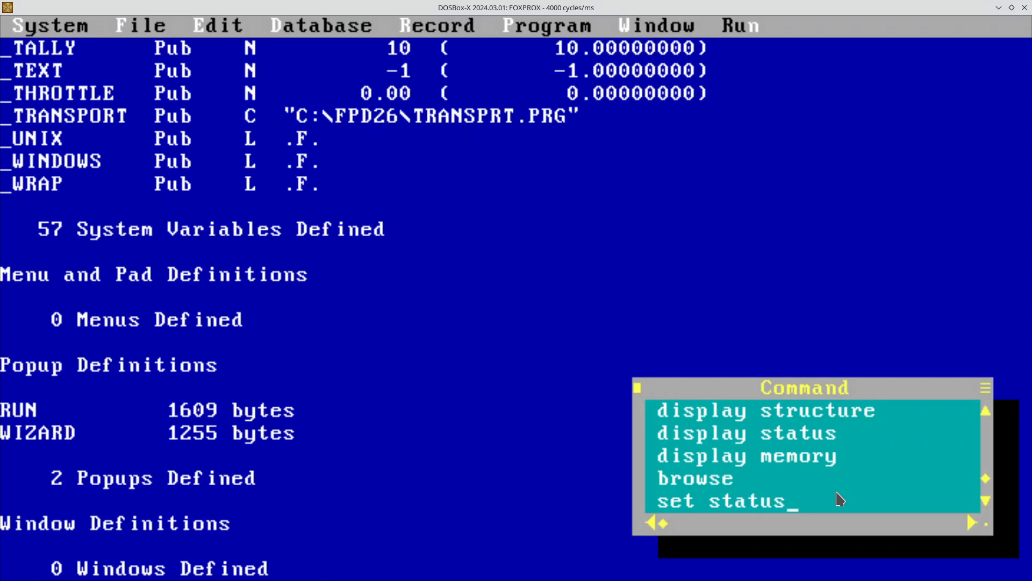
type(" on")
key("Return")
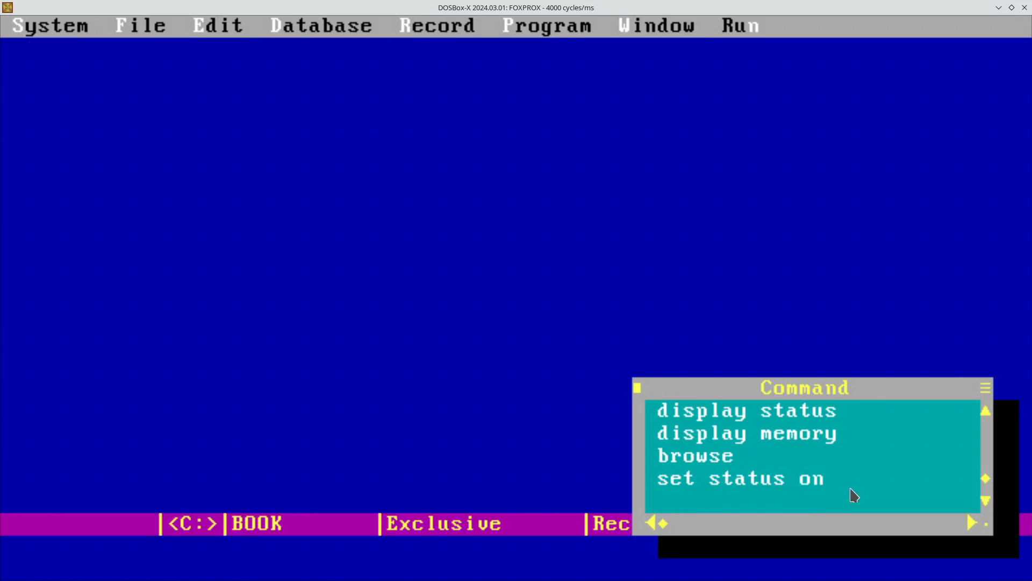
left_click_drag(854, 390, 871, 351)
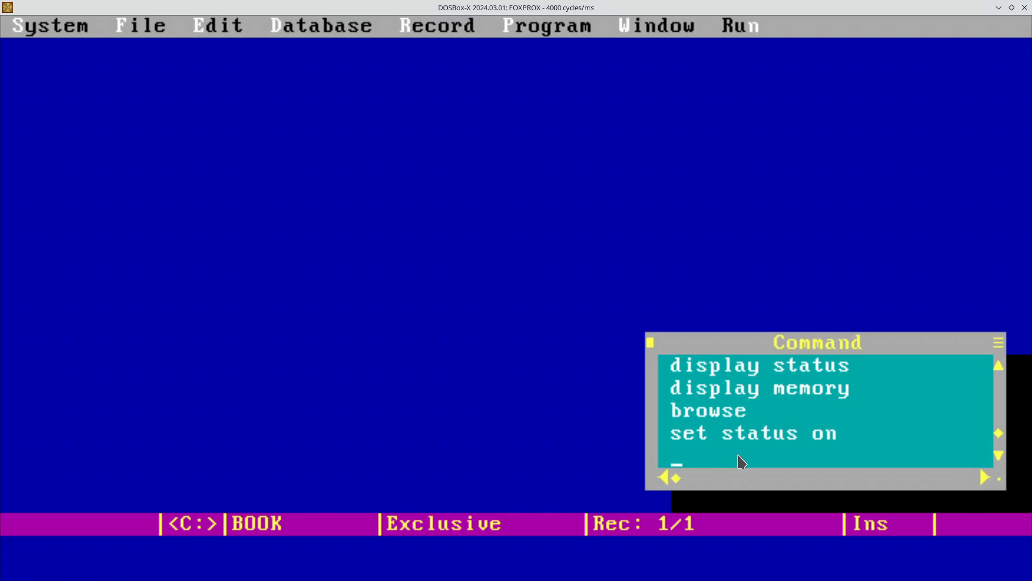
Run edit to open the current BOOK record in the editing form, and close it without changes.
type("edit")
key("Return")
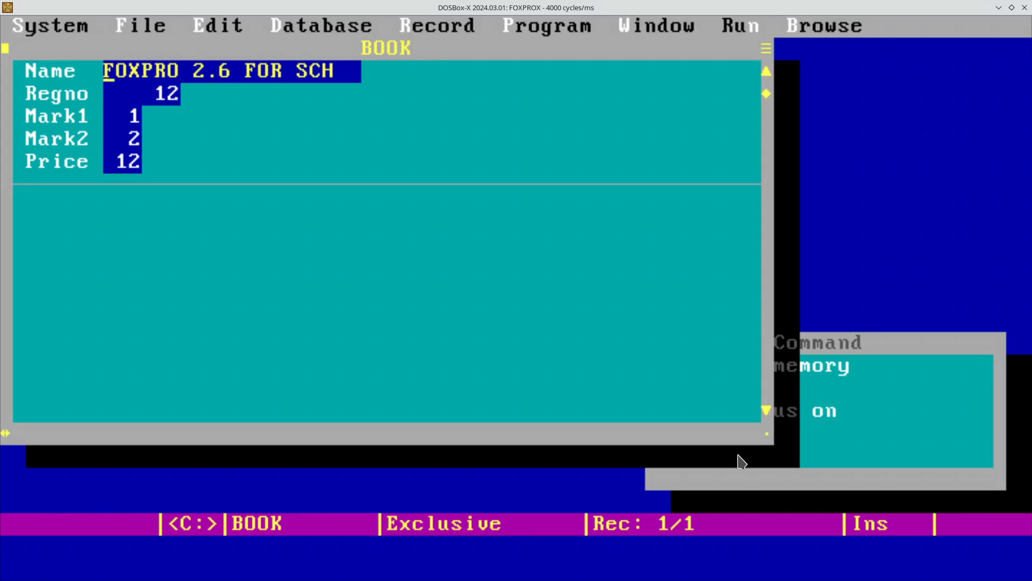
key("Escape")
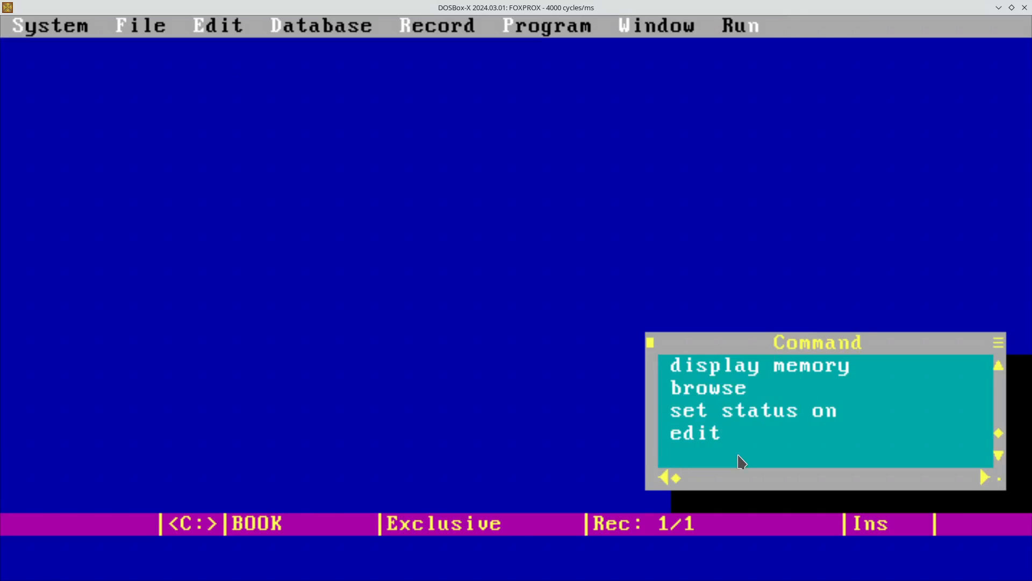
Add an empty record to BOOK with append blank.
type("a;p")
key("BackSpace")
key("BackSpace")
type("ppend ")
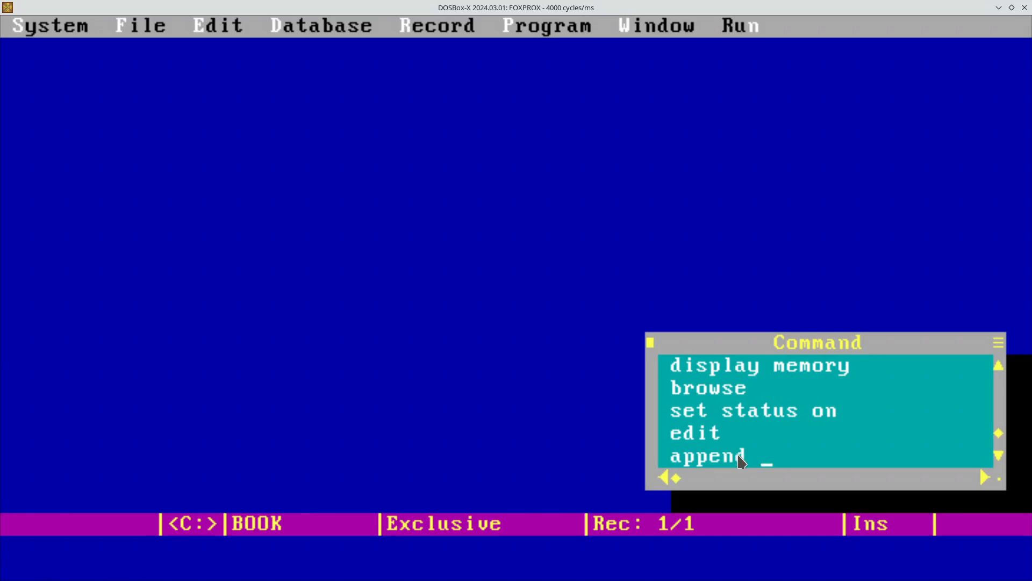
type("blank")
key("Return")
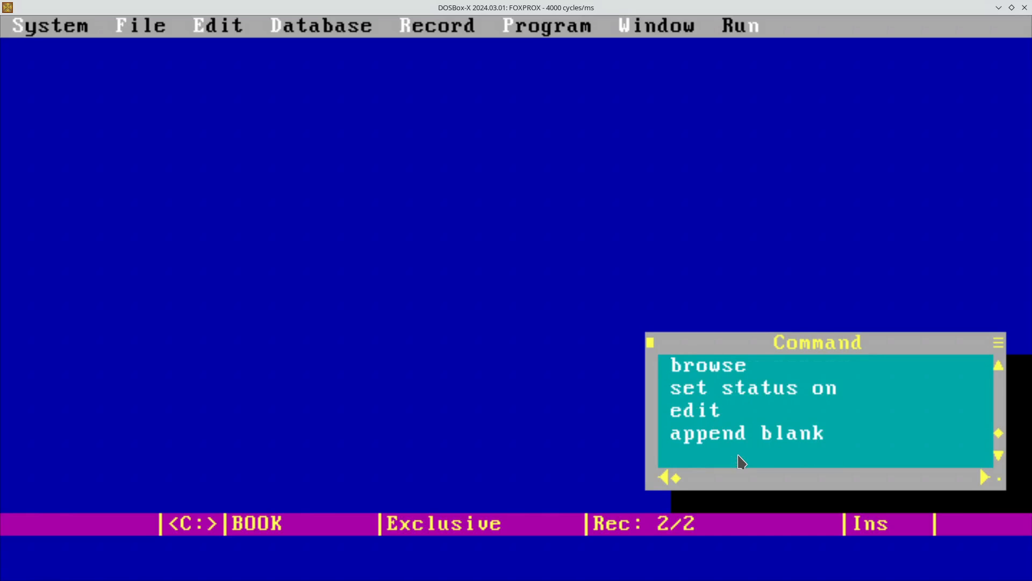
Rerun edit, go back from the blank record to the first one and forward again, and close the form without changes.
key("Up")
key("Up")
key("Return")
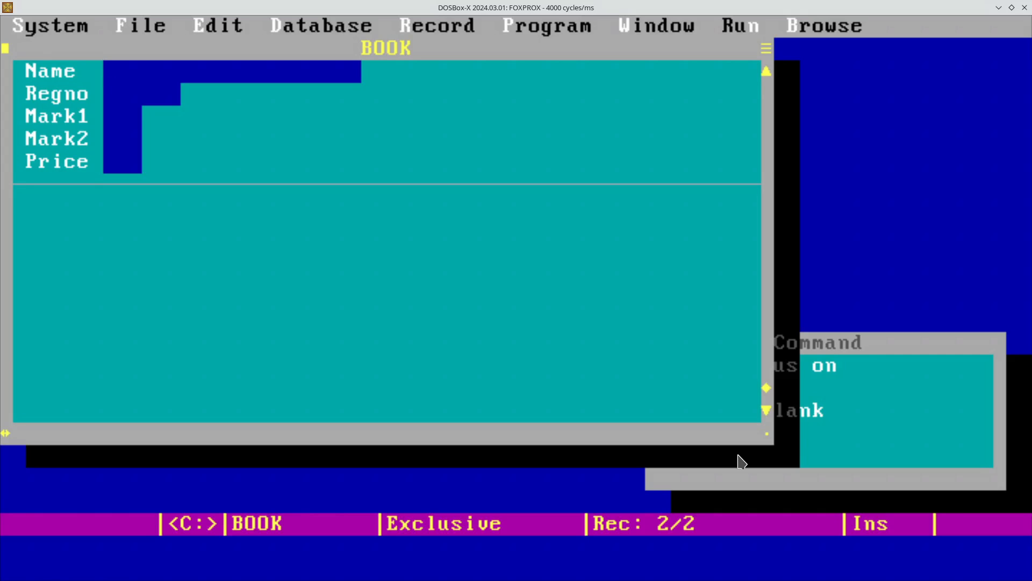
key("Up")
key("Up")
key("Up")
key("Up")
key("Up")
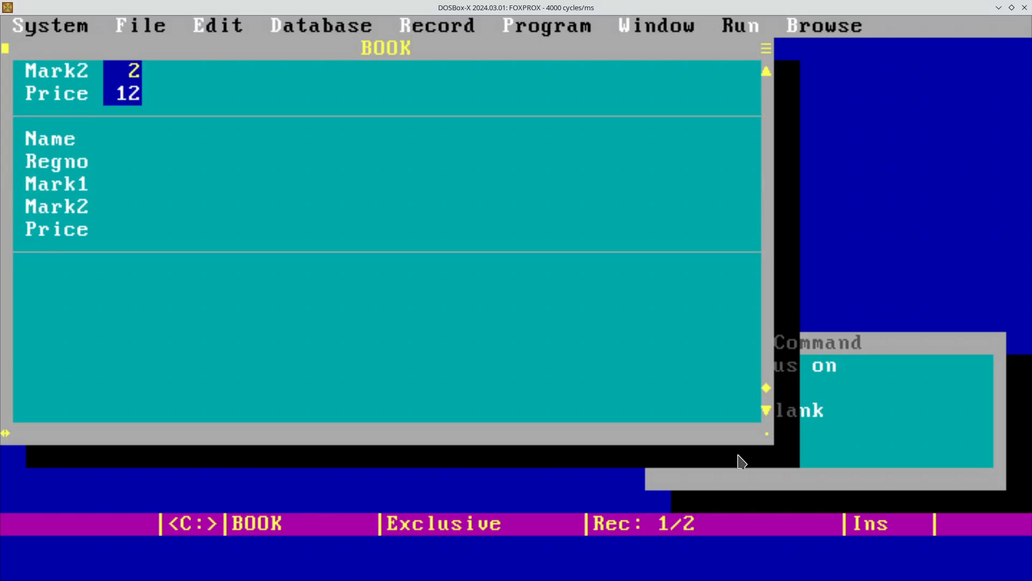
key("Down")
key("Down")
key("Down")
key("Down")
key("Down")
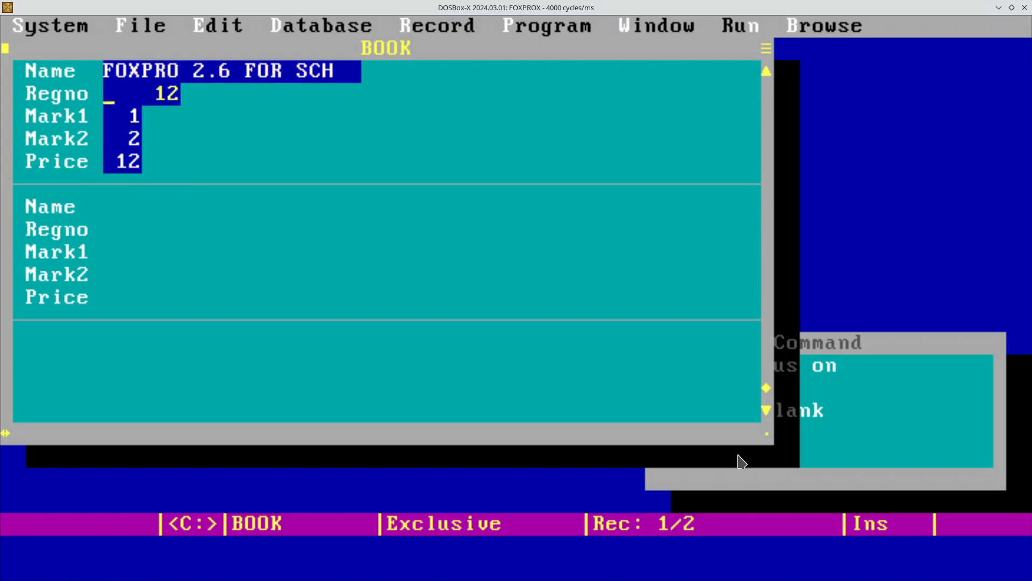
key("Up")
key("Down")
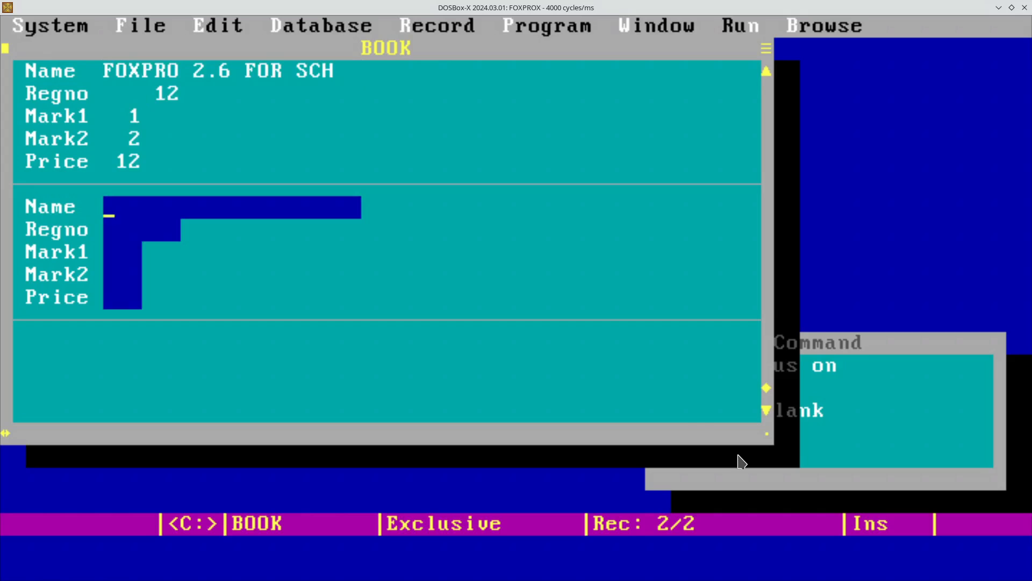
key("Escape")
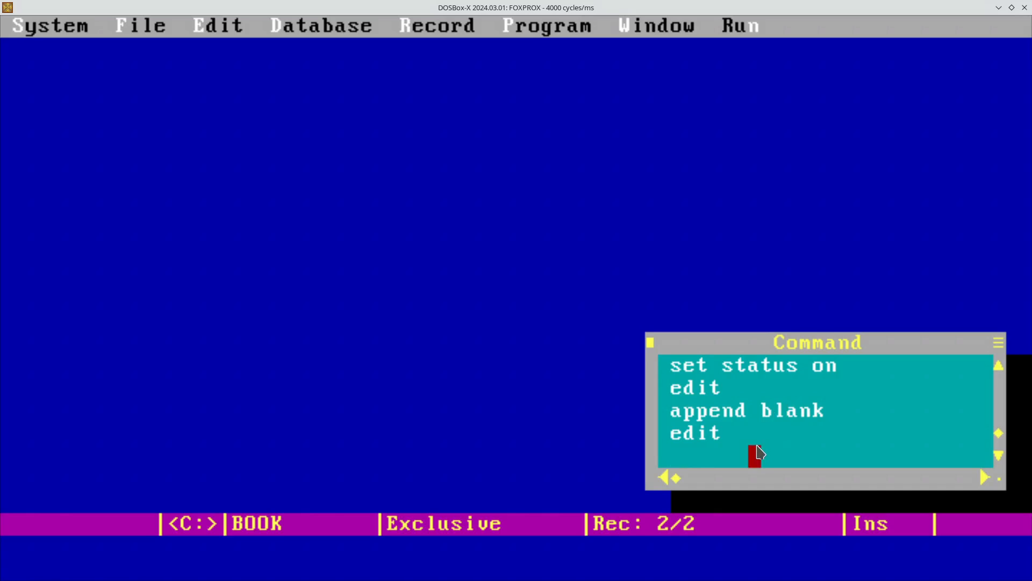
Rerun edit once more to view the blank record's fields, and close the form.
key("Up")
key("Return")
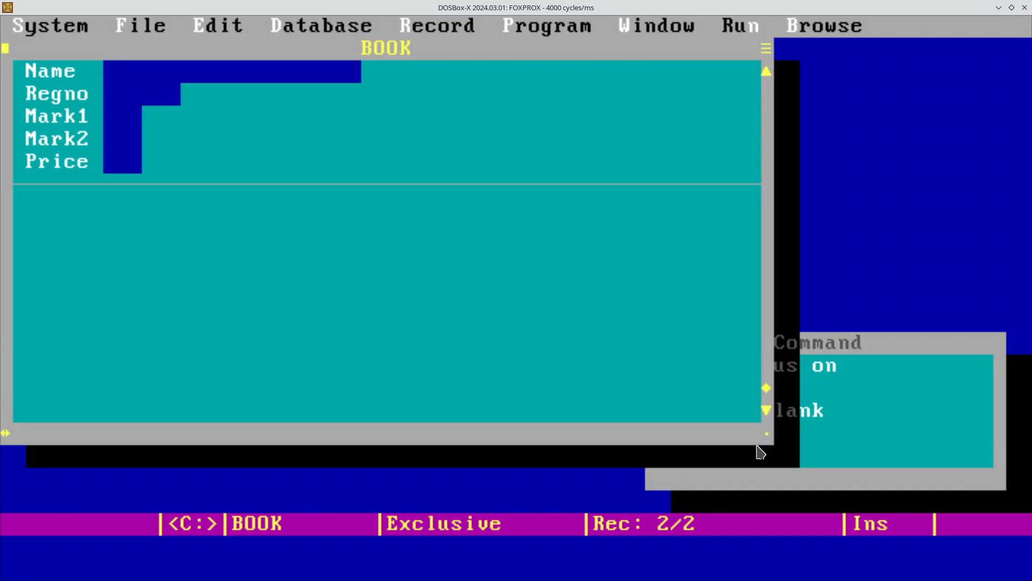
key("Escape")
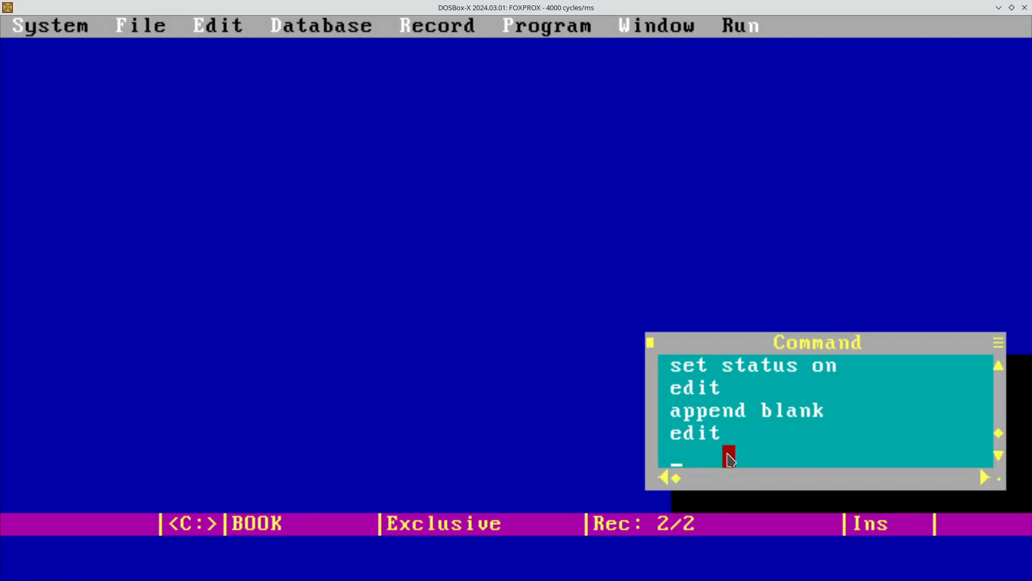
Run display all to list every BOOK record, including the blank one.
type("di")
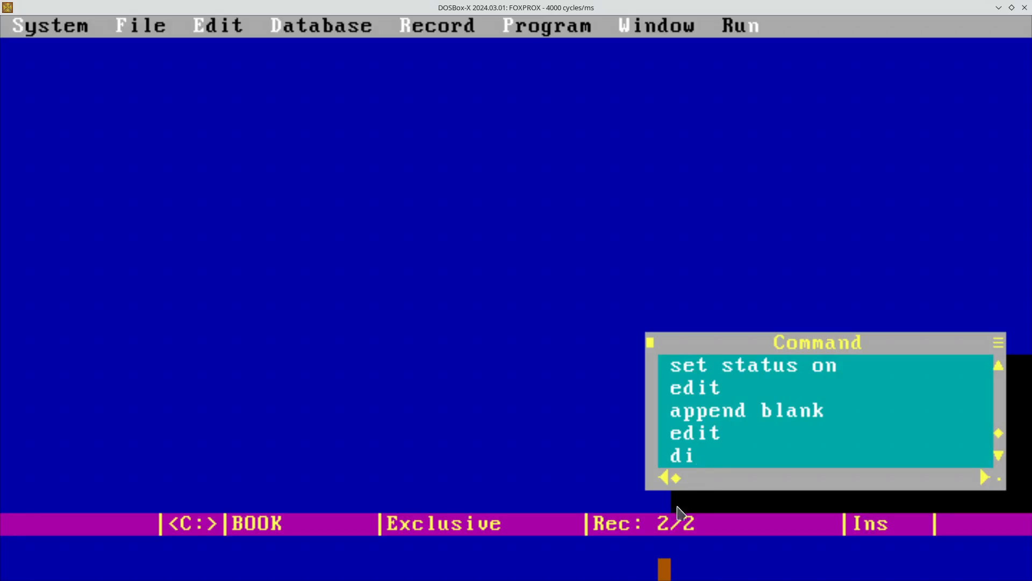
type("splay all")
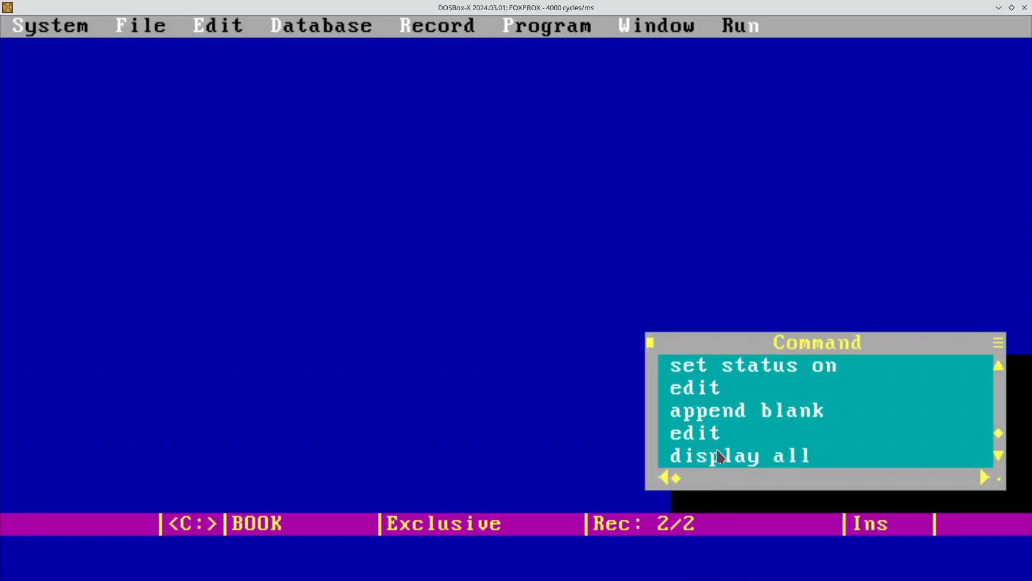
key("Return")
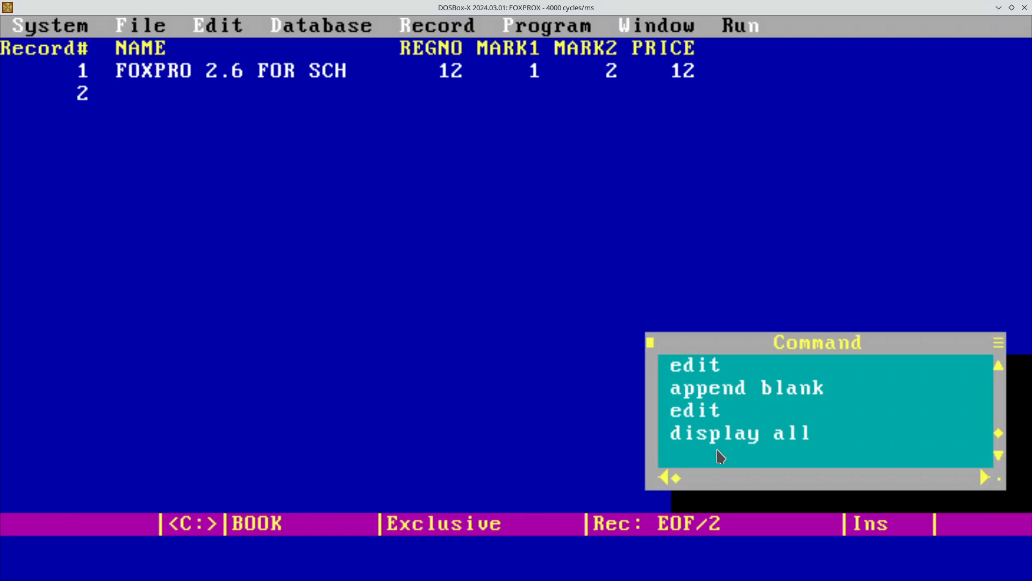
Run edit for REGNO=12 to view only the matching record, and close the form without changes.
type("edit for")
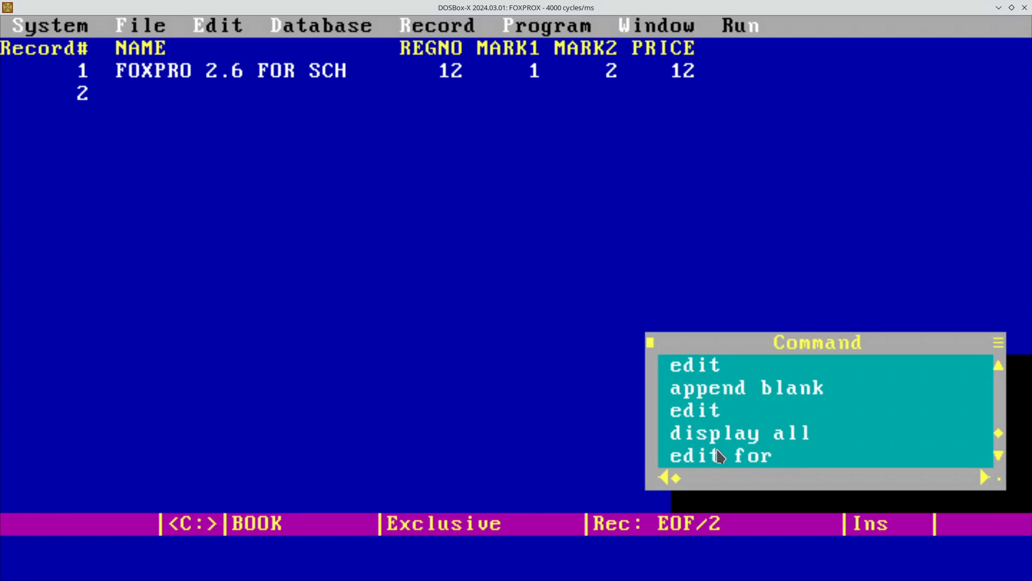
type("REGNO")
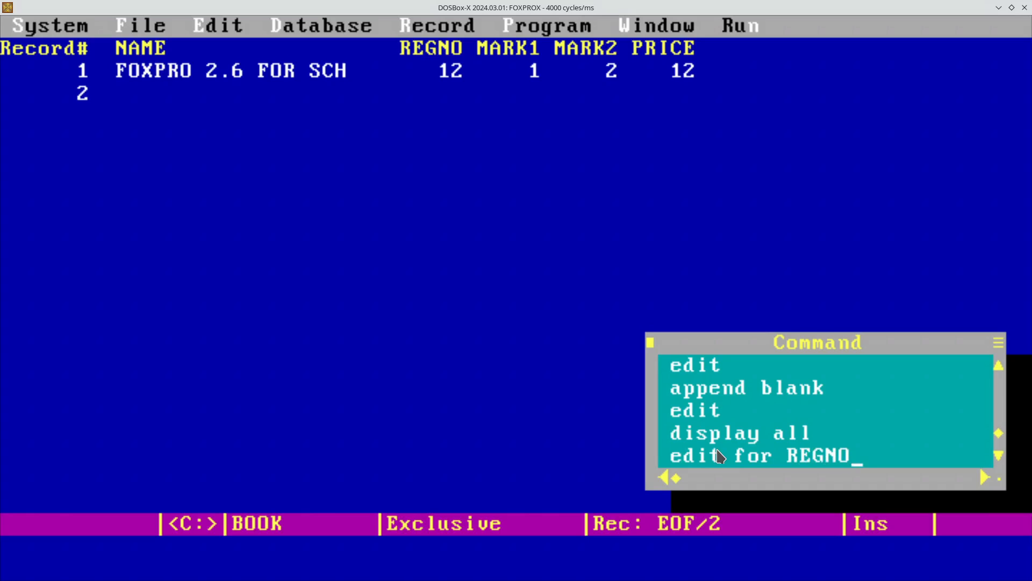
type("=12")
key("Return")
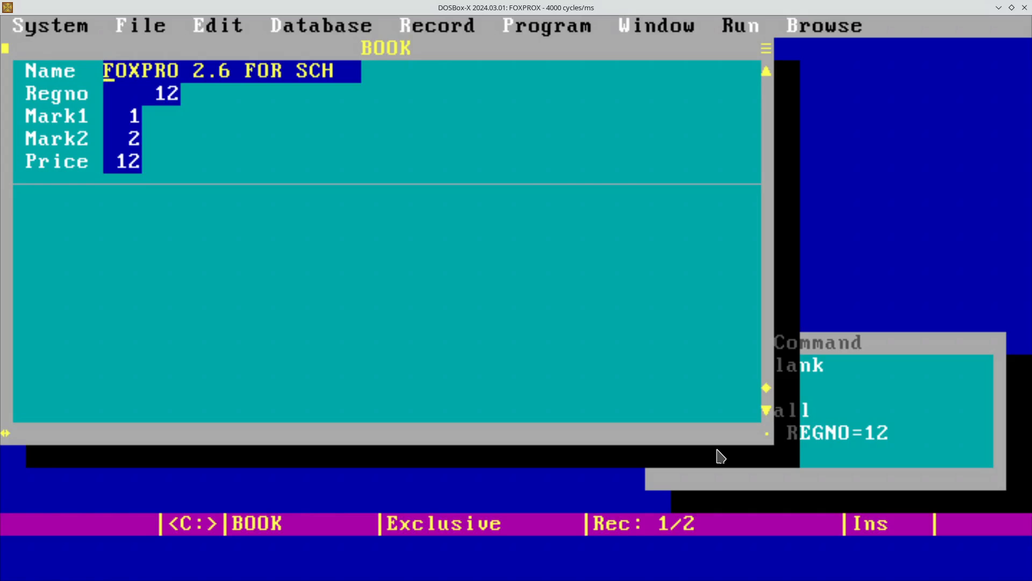
key("Escape")
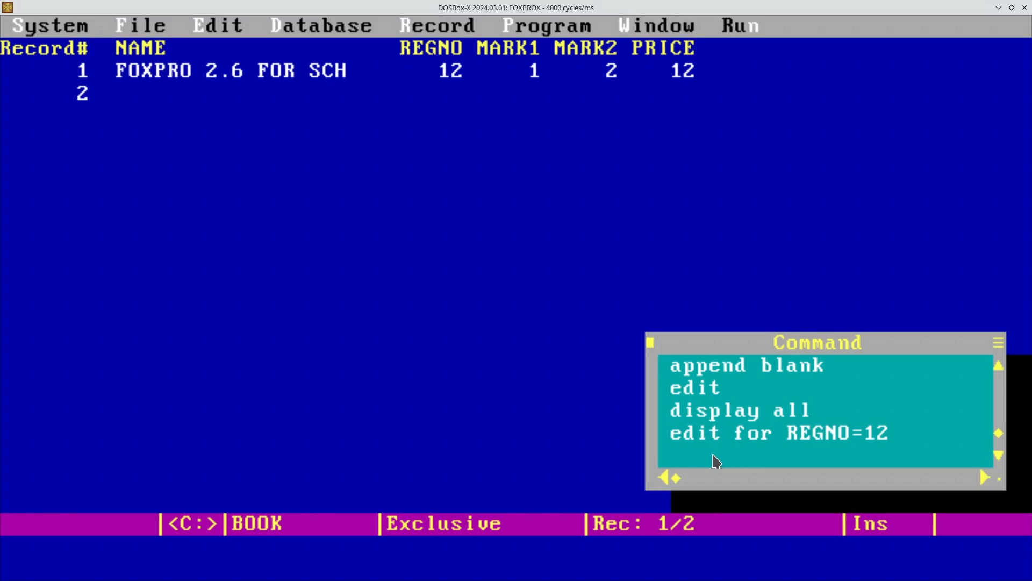
Run edit, move from the first record to the blank second one to make it current, and close the form.
type("edit")
key("Return")
key("Down")
key("Down")
key("Down")
key("Down")
key("Down")
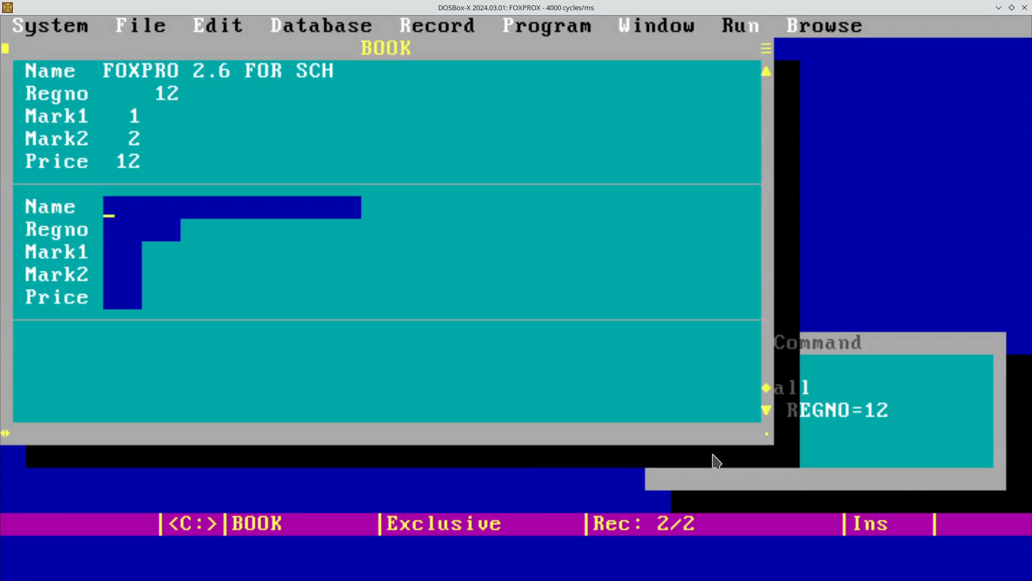
key("Down")
key("Escape")
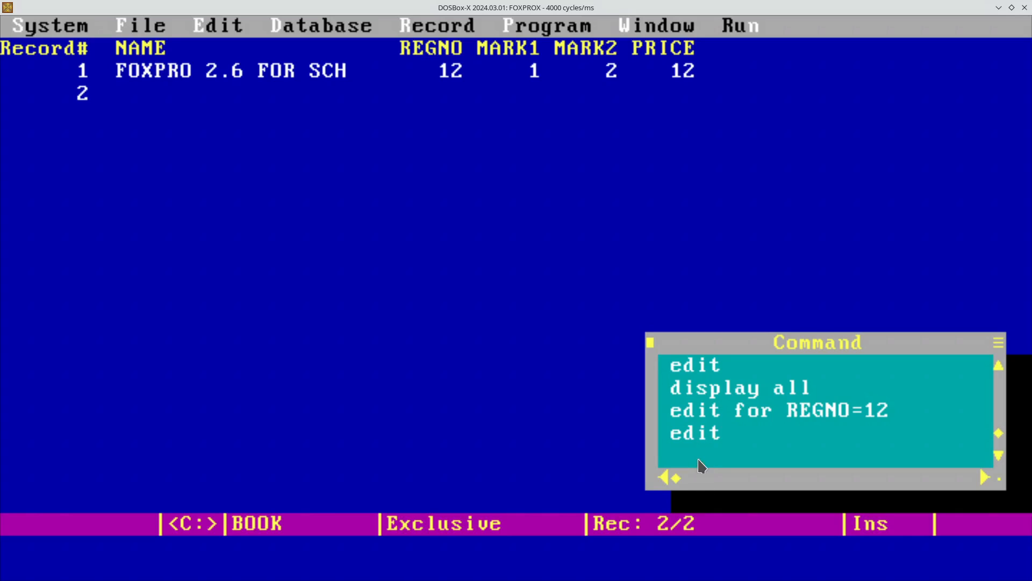
Mark the current blank record for deletion with delete, and list every record with display all.
type("delete")
key("Return")
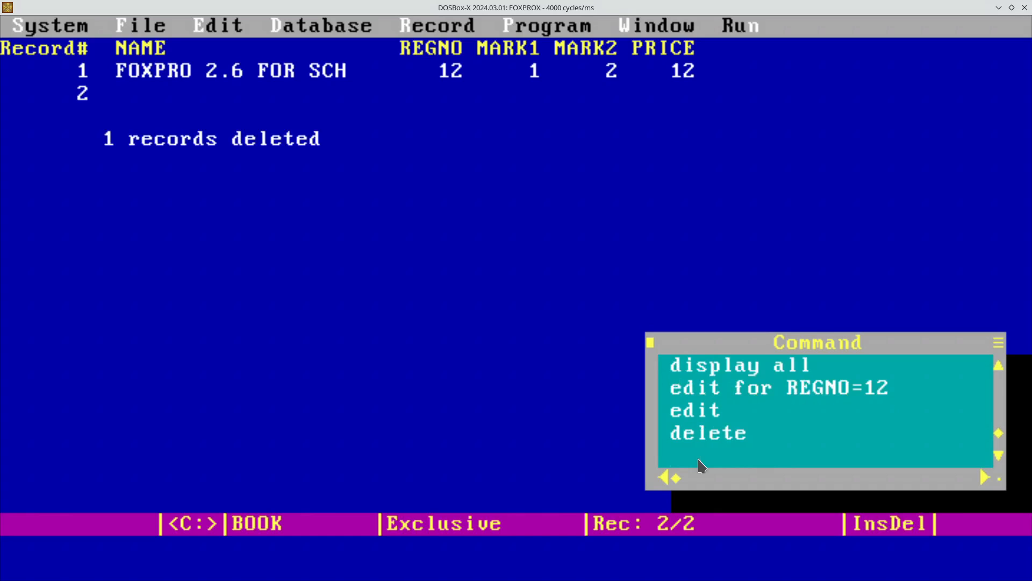
key("Up")
key("Up")
key("Up")
key("Up")
key("Return")
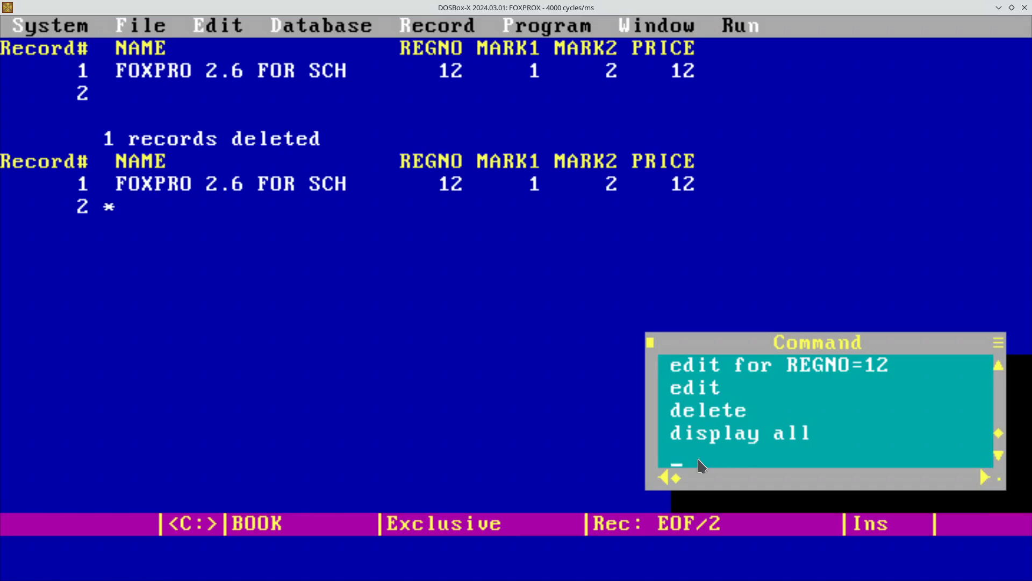
type("delete next 4")
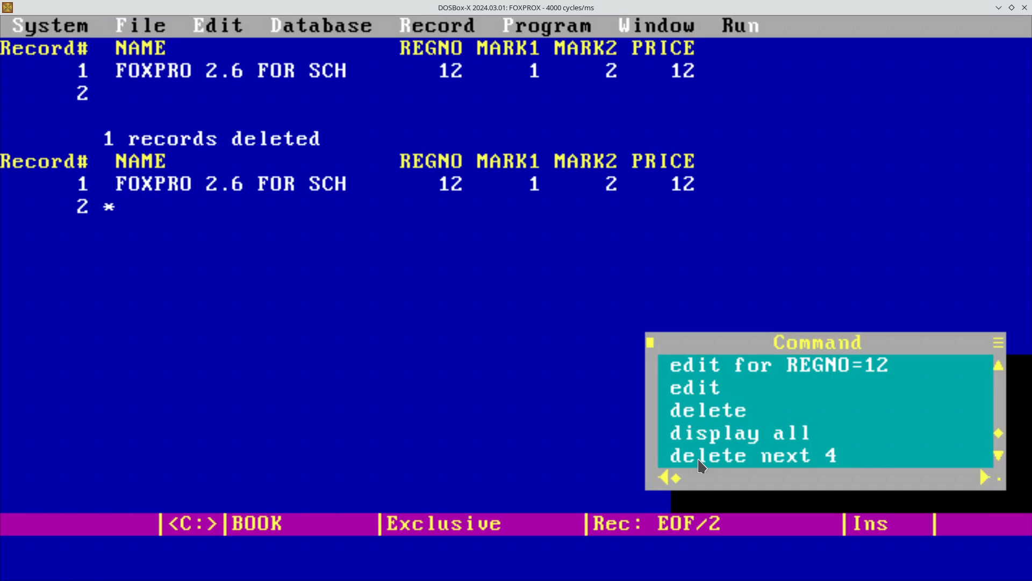
key("BackSpace")
key("BackSpace")
key("BackSpace")
key("BackSpace")
key("BackSpace")
key("BackSpace")
key("BackSpace")
key("BackSpace")
key("BackSpace")
key("BackSpace")
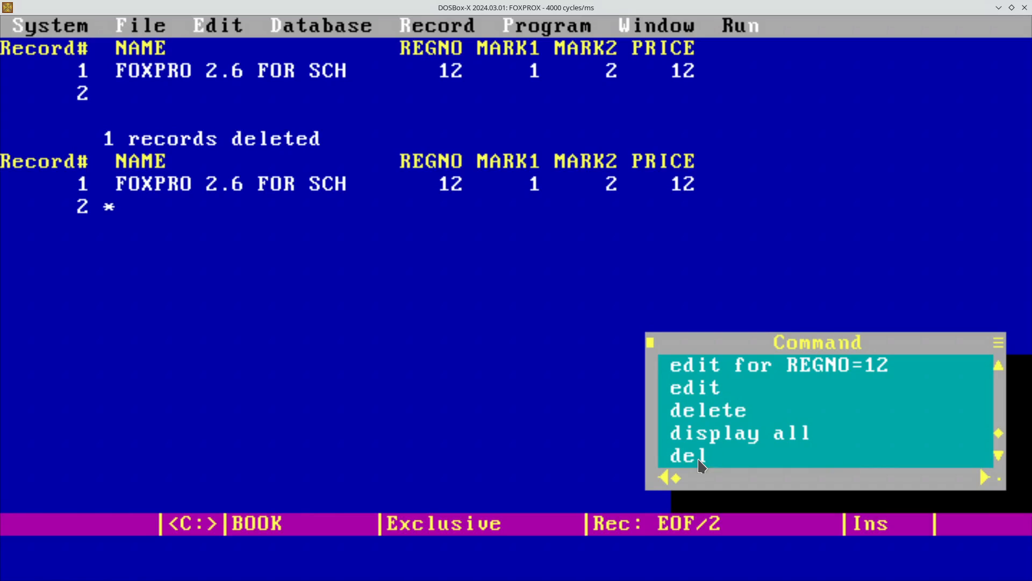
key("BackSpace")
key("BackSpace")
key("BackSpace")
Try to restore the deleted blank record with recall, and list every record with display all.
type("recall")
key("Return")
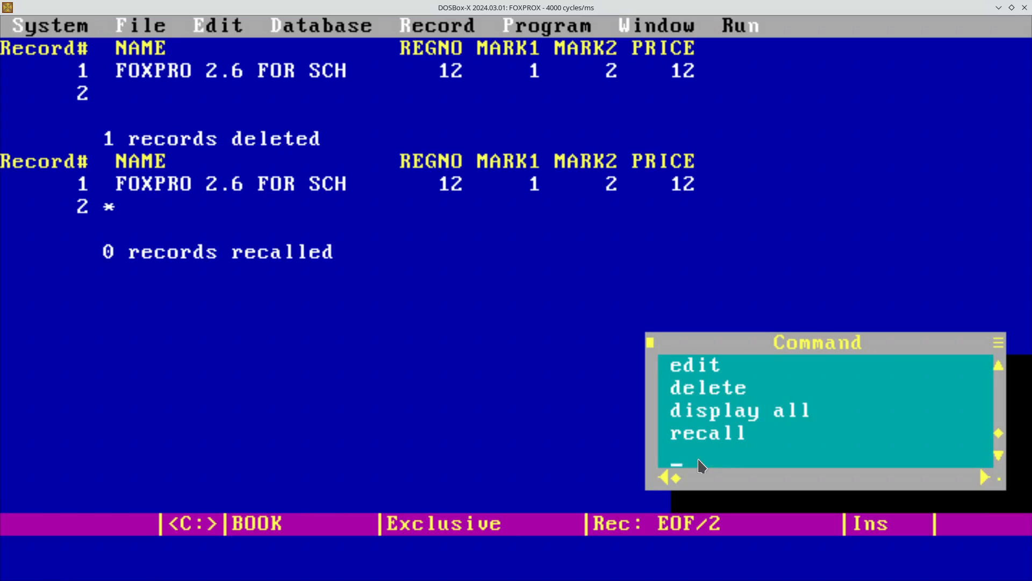
key("Up")
key("Up")
type("display all")
key("Return")
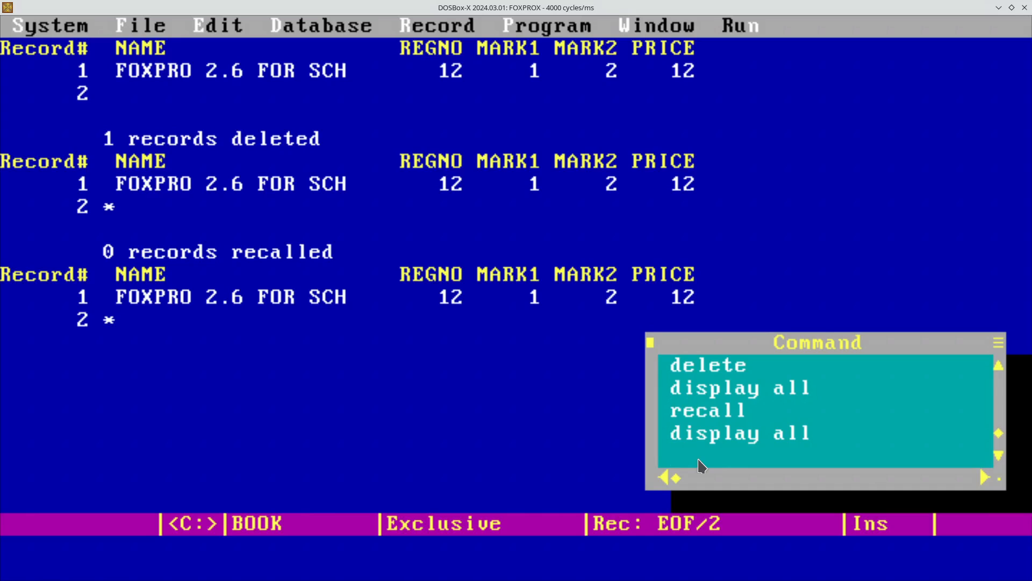
Rerun edit, go back to the first record and forward to the record marked as deleted, and close the form.
type("edit")
key("Return")
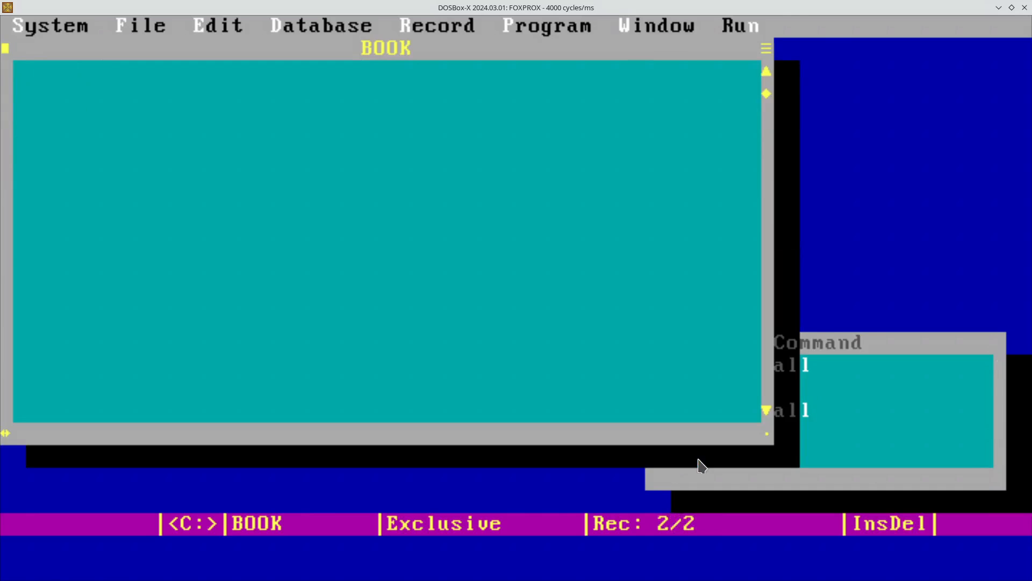
key("Up")
key("Up")
key("Up")
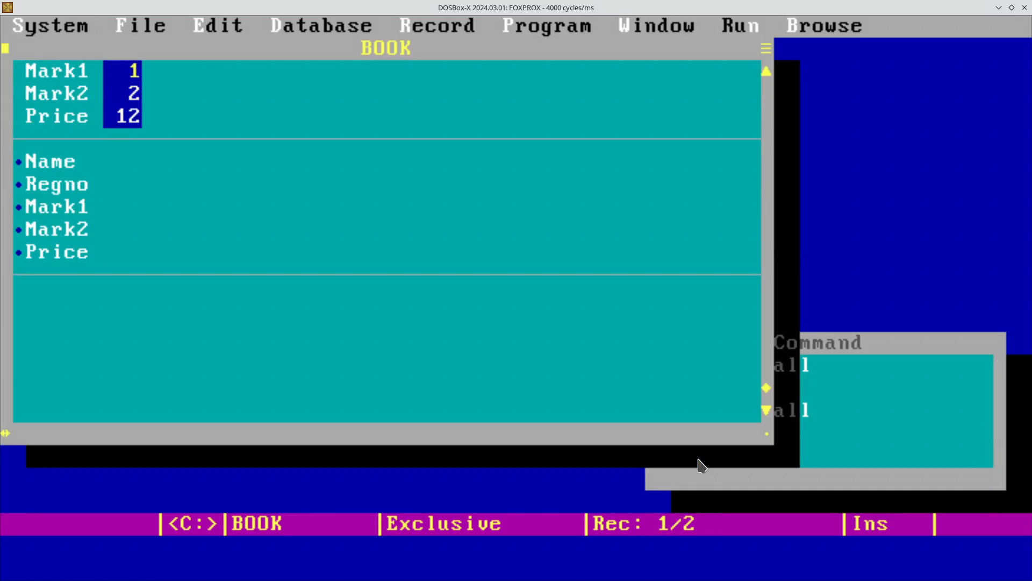
key("Down")
key("Down")
key("Down")
key("Down")
key("Down")
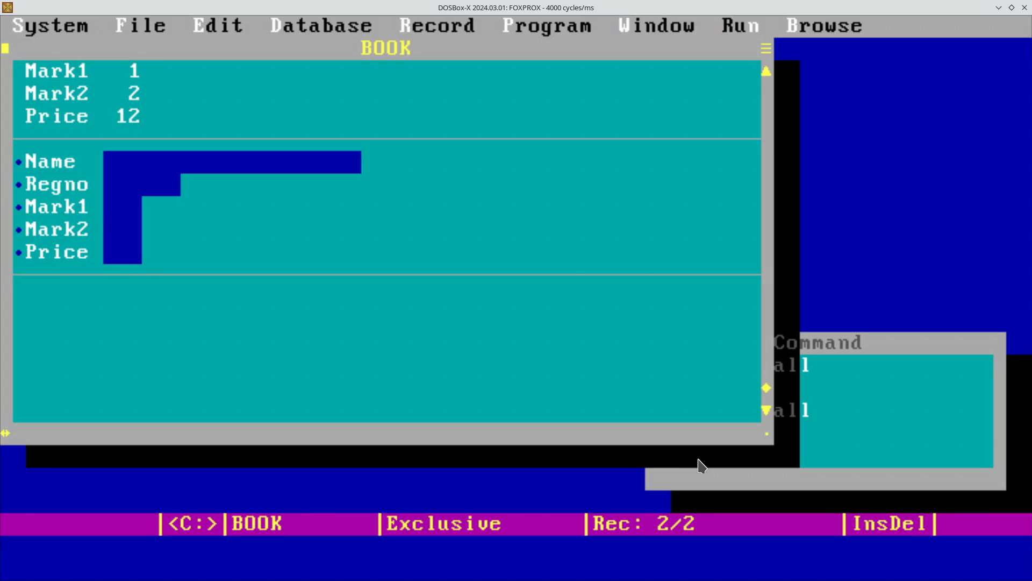
key("Escape")
Rerun display all to list every BOOK record with its deletion mark.
key("Up")
key("Up")
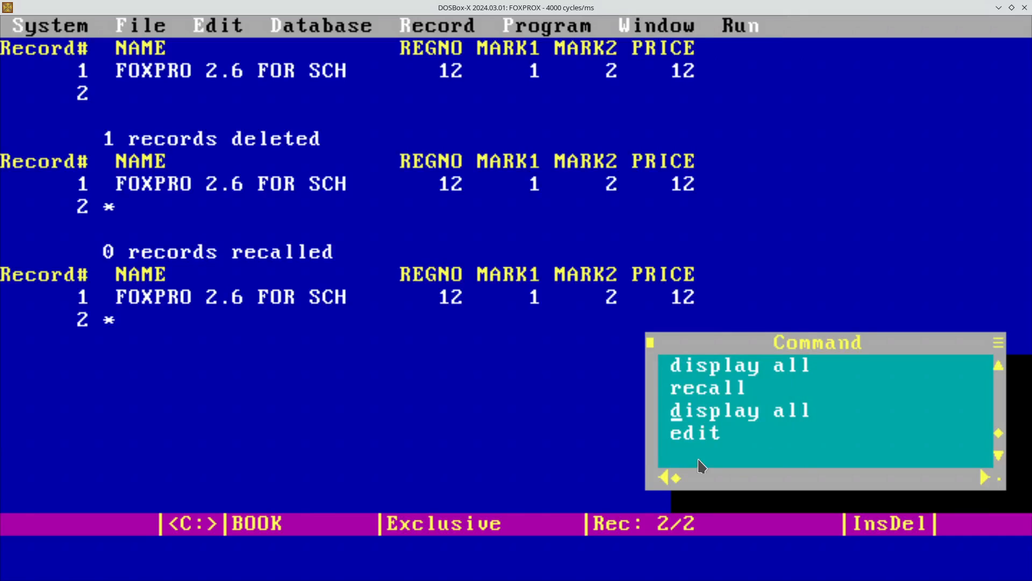
key("Return")
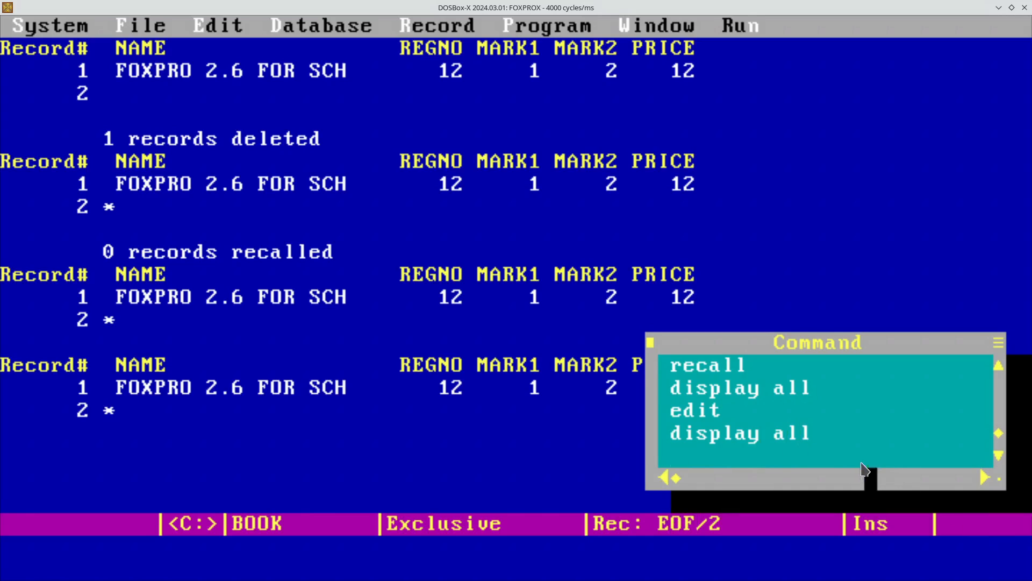
Try to restore the second record with recall 2, and dismiss the message.
type("re")
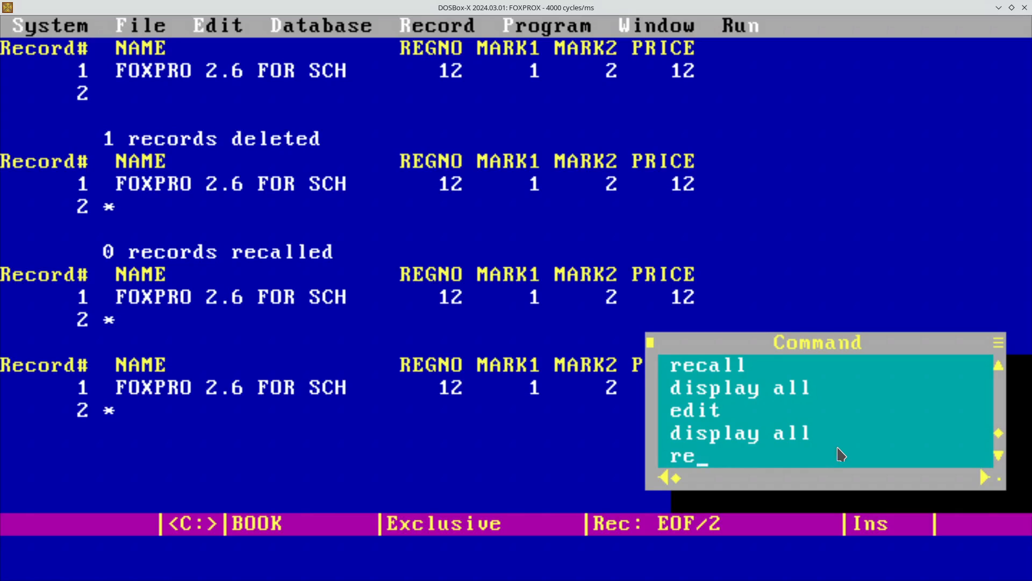
type("call 2")
key("Return")
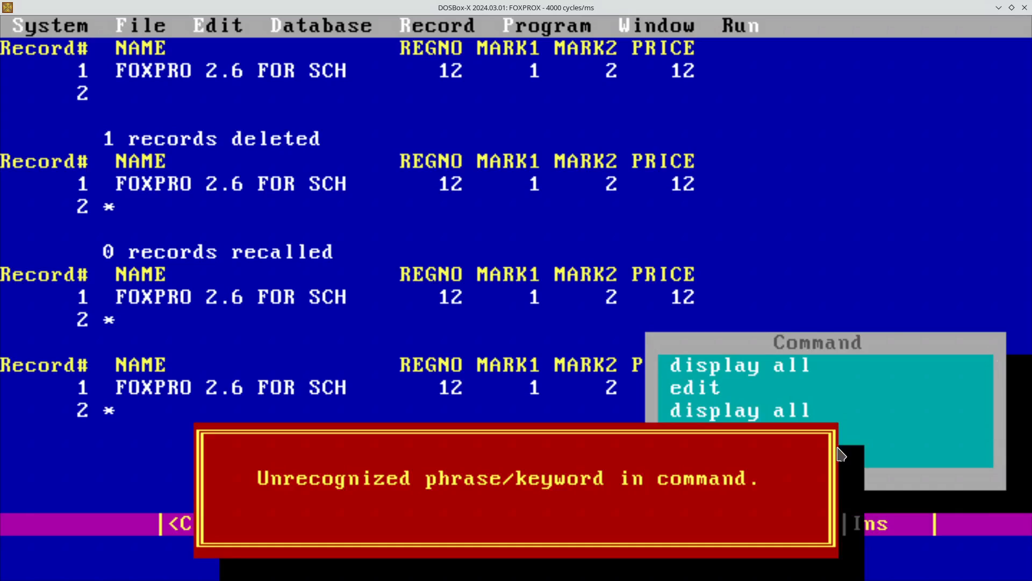
key("Return")
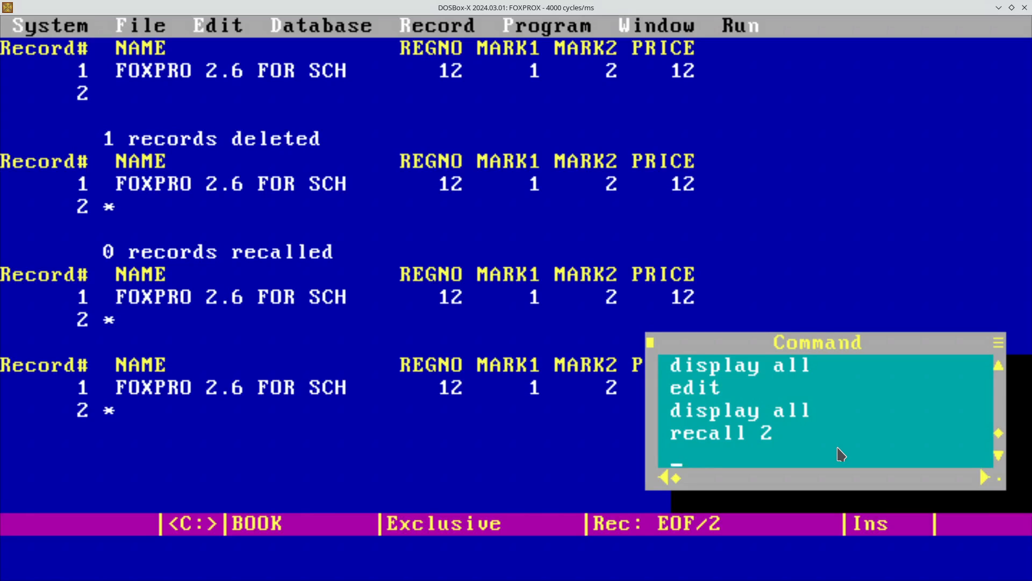
Run edit, move back to the first record to make it current, and close the form.
type("edit")
key("Return")
key("Up")
key("Up")
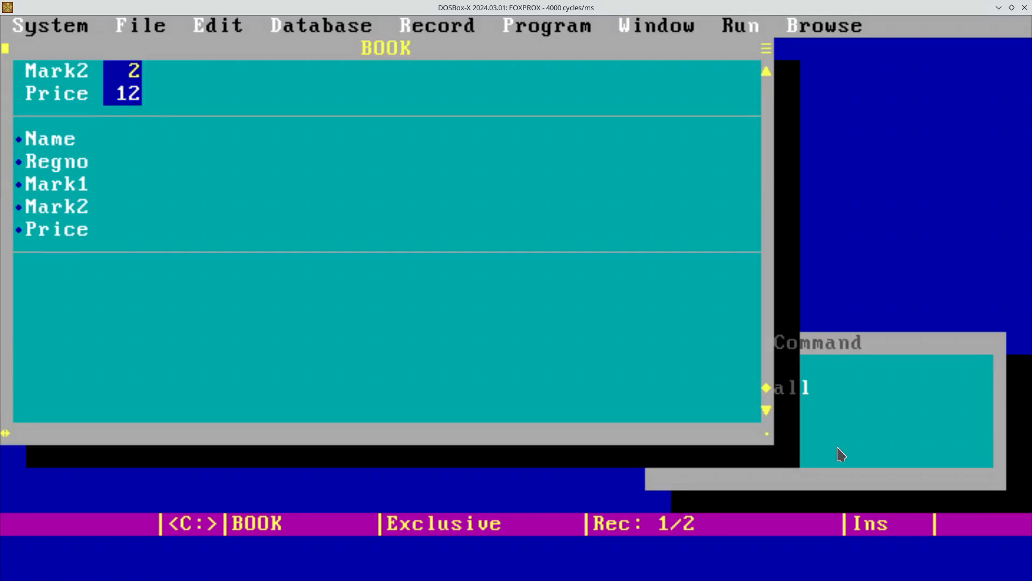
key("Escape")
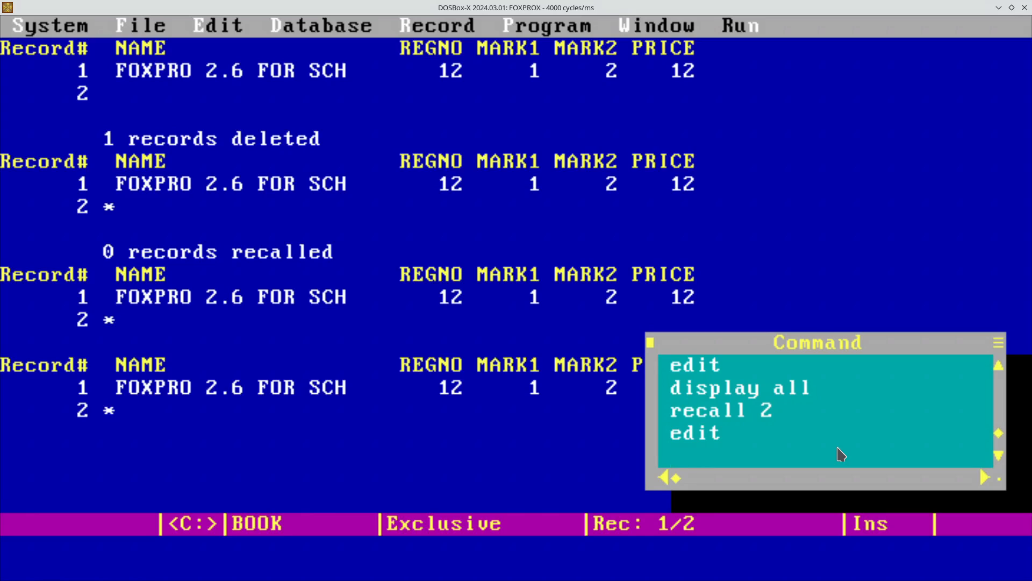
Try to restore the deleted record with recall next 1.
type("recall")
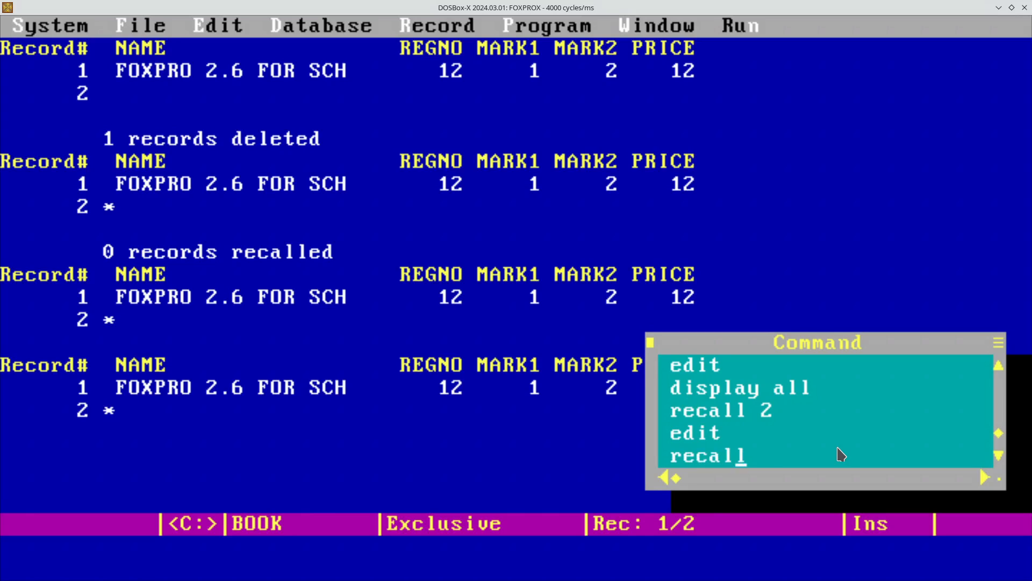
type(" next 1")
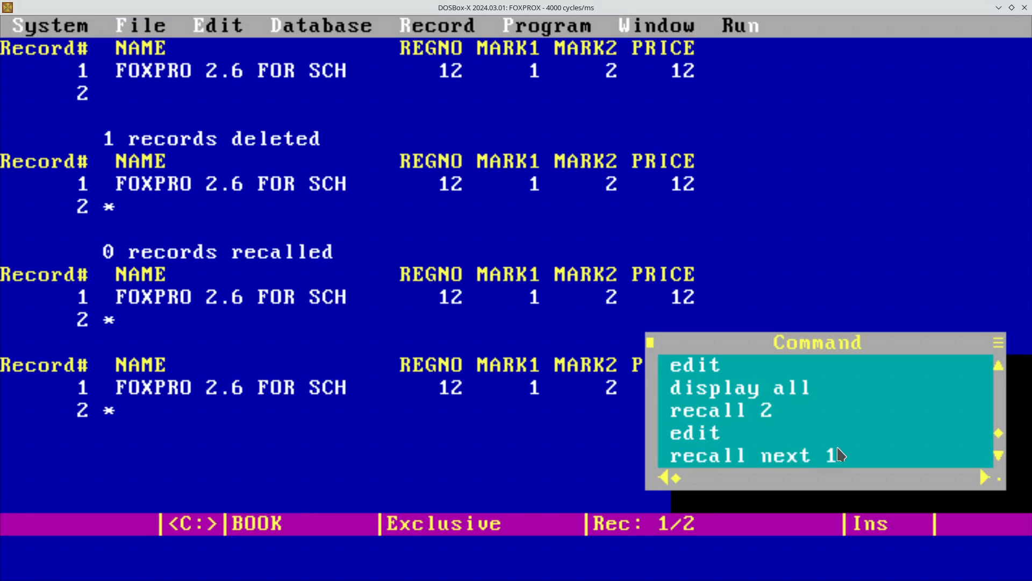
key("Return")
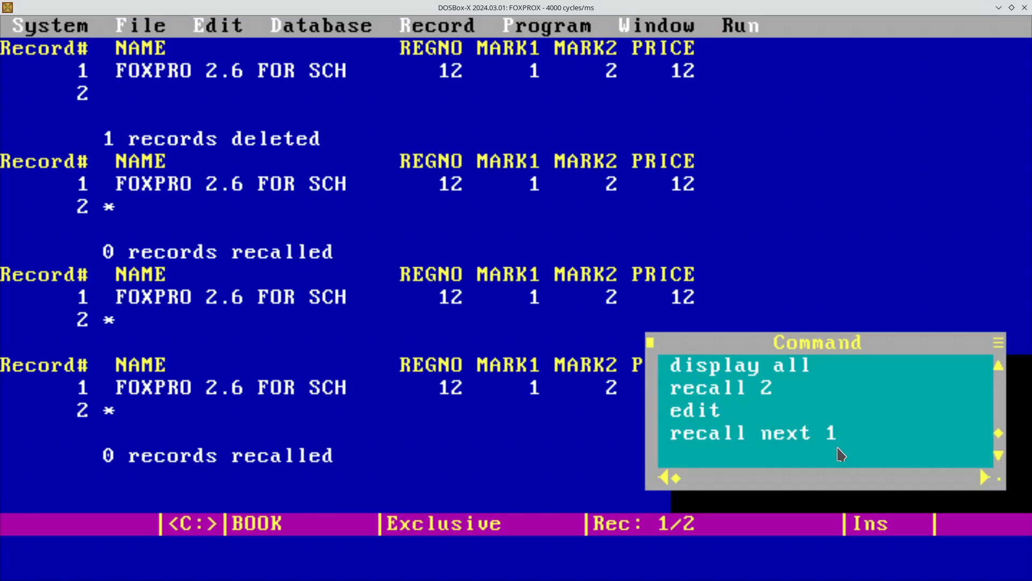
Change the previous command to recall next 2 and run it to restore the deleted record.
key("Up")
key("End")
key("BackSpace")
type("2")
key("Return")
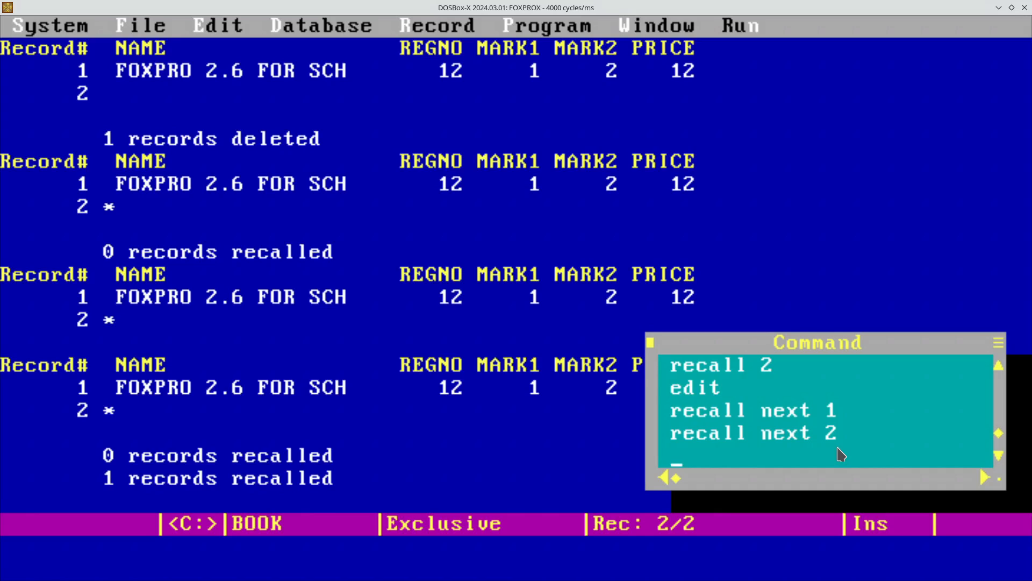
Mark the blank second record for deletion again with delete, and check it with display all.
type("delete")
key("Return")
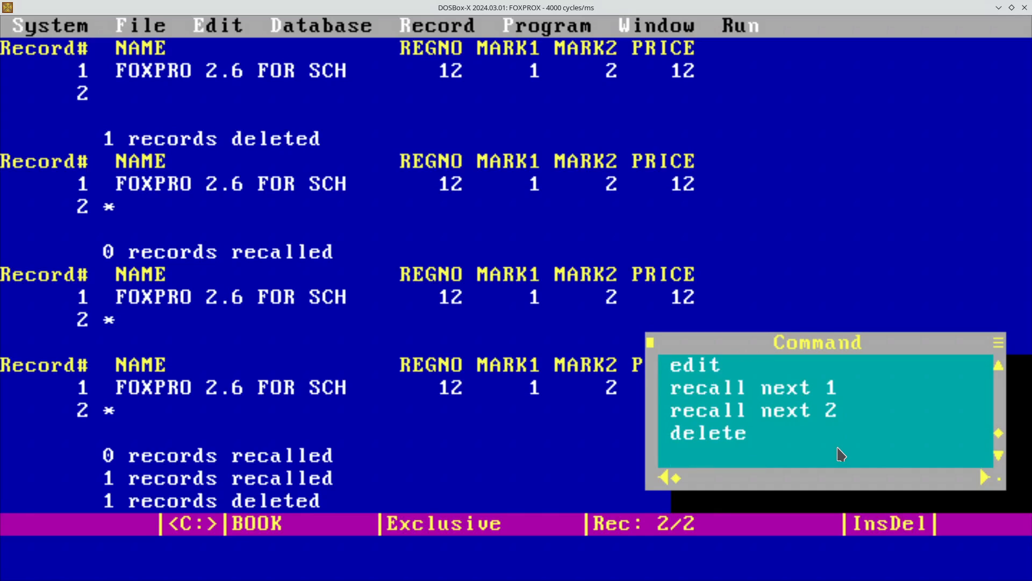
key("Up")
key("Up")
key("Up")
key("Up")
key("Up")
key("Up")
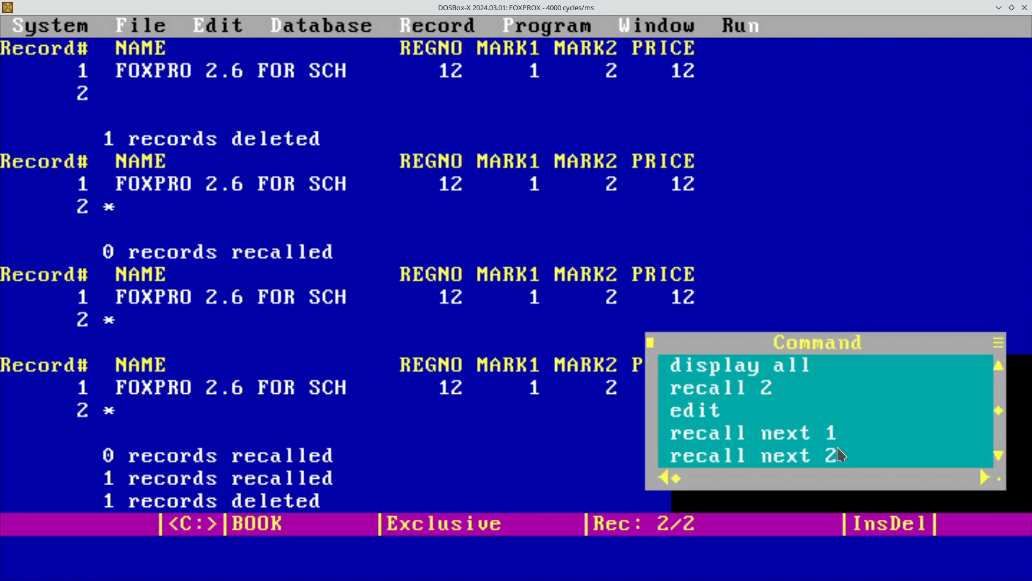
key("Return")
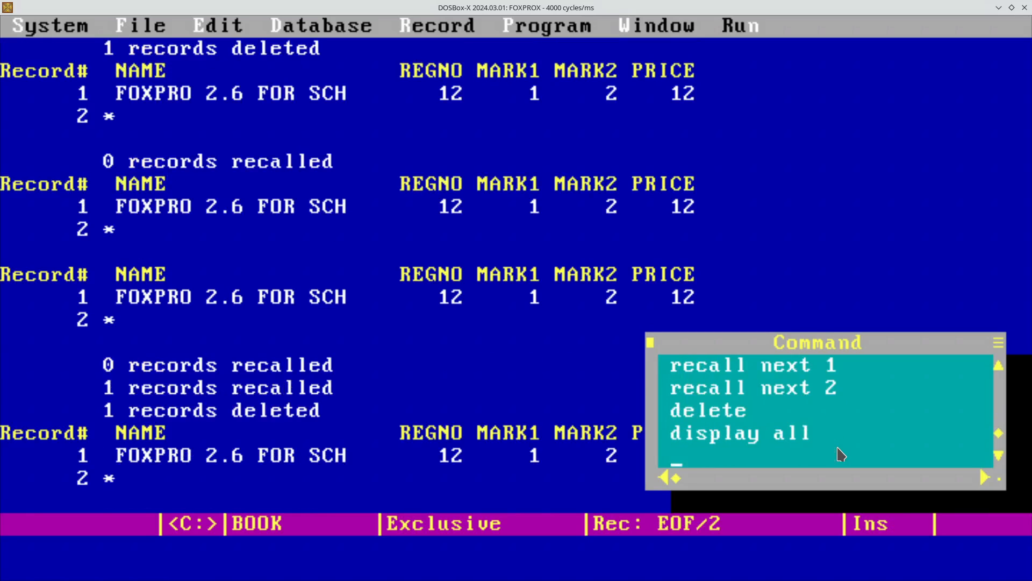
Restore all deleted records with recall all, and list them with display all.
type("recall all")
key("Return")
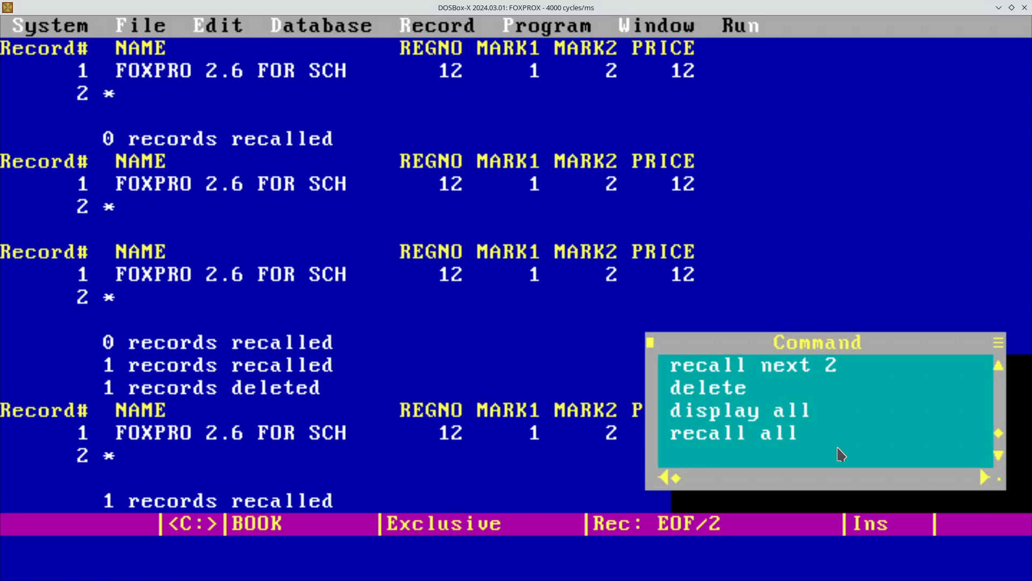
key("Up")
key("Up")
key("Return")
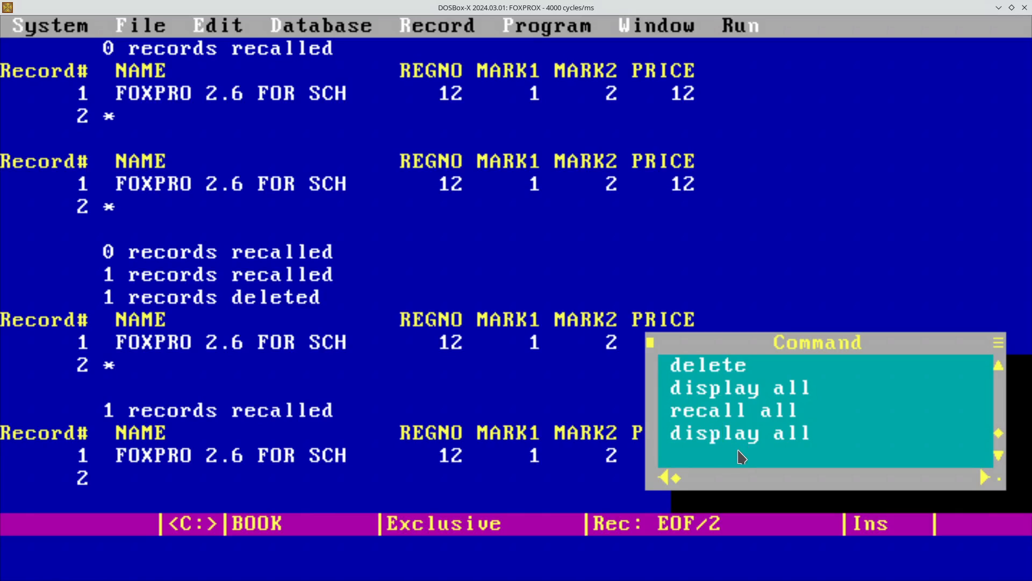
key("Up")
key("Up")
key("Up")
key("Up")
key("Right")
key("Right")
key("Right")
key("Down")
key("Down")
key("Down")
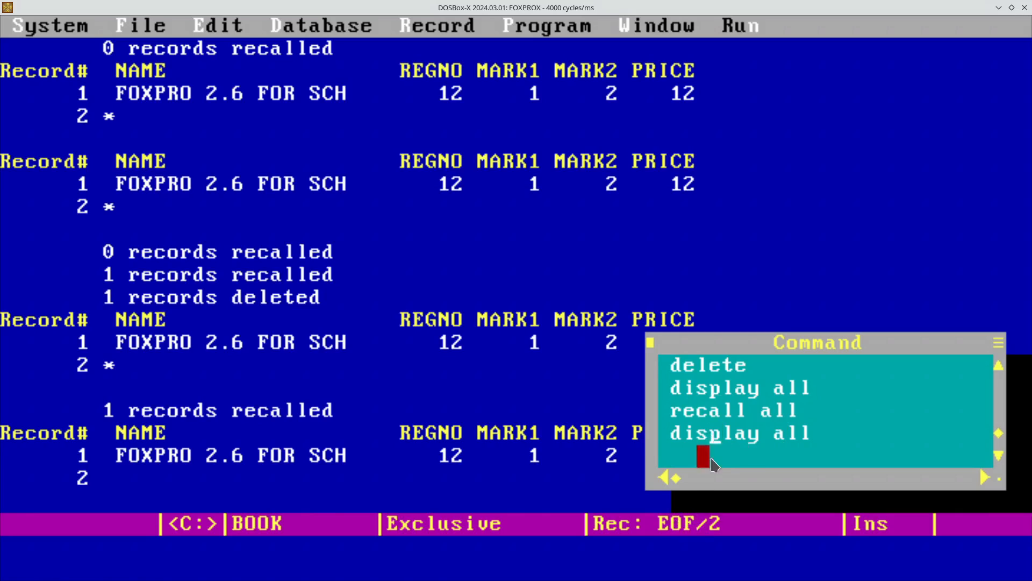
key("Down")
Rerun the earlier edit command to view the restored blank record, and close the form.
key("Up")
key("Up")
key("Up")
key("Up")
key("Up")
key("Up")
key("Up")
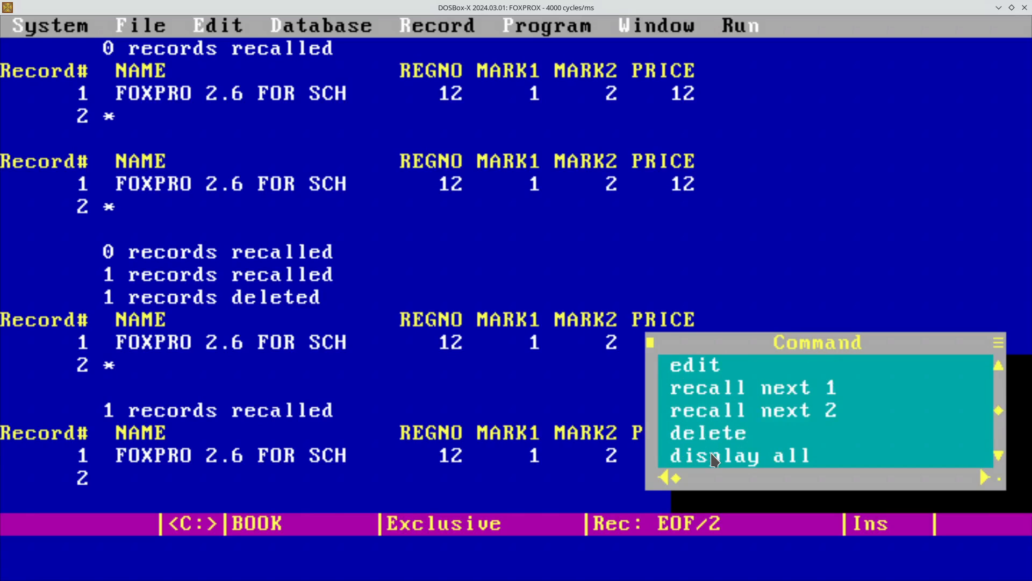
key("Return")
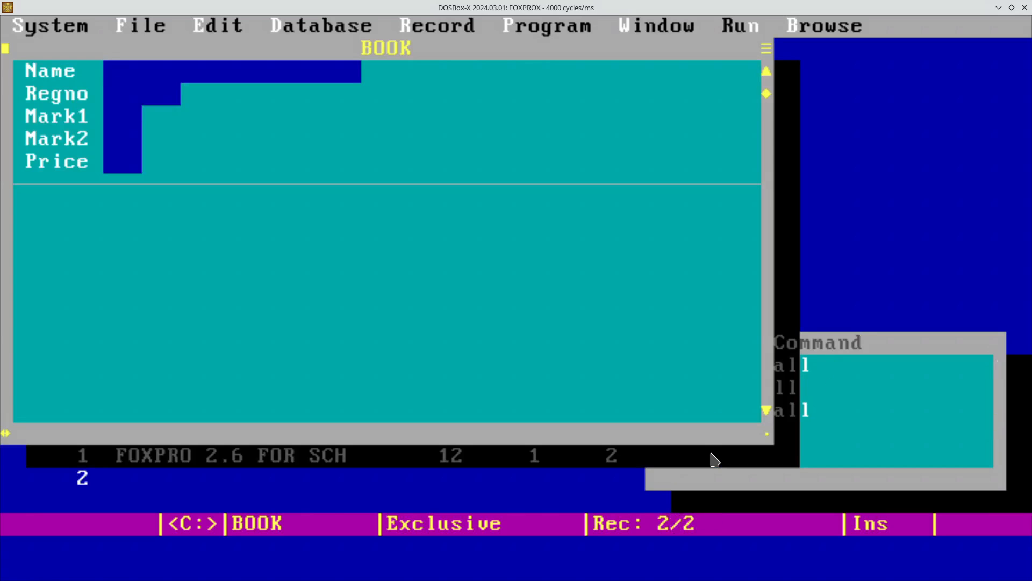
key("Escape")
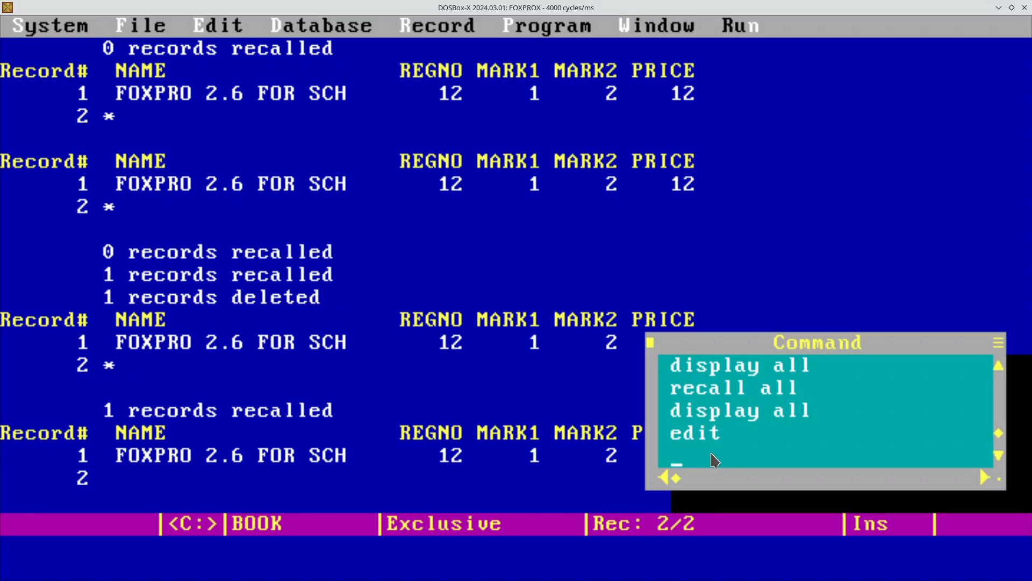
Mark the blank second record for deletion by rerunning delete, and check it with display all.
key("Up")
key("Up")
key("Up")
key("Up")
key("Up")
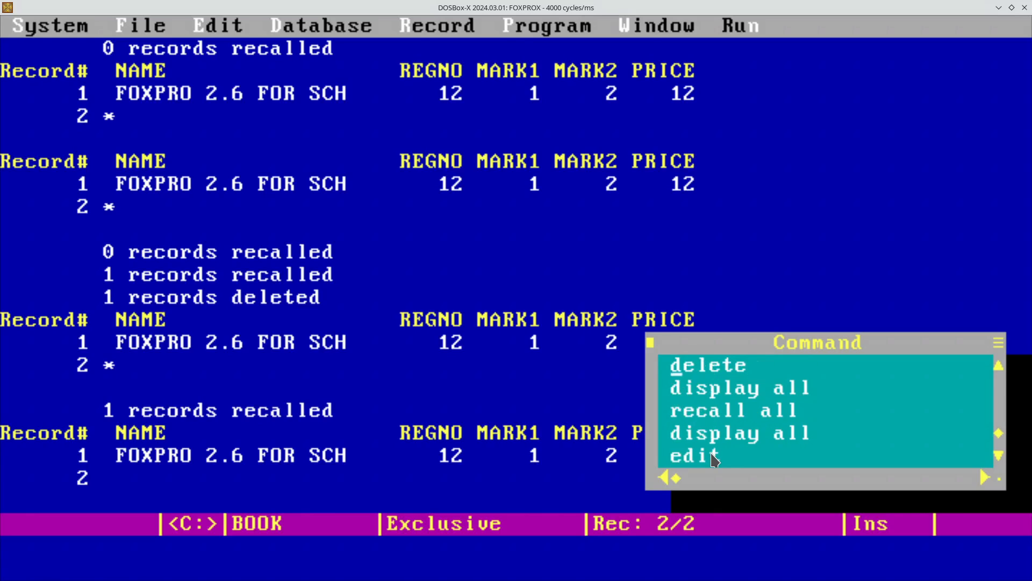
key("Return")
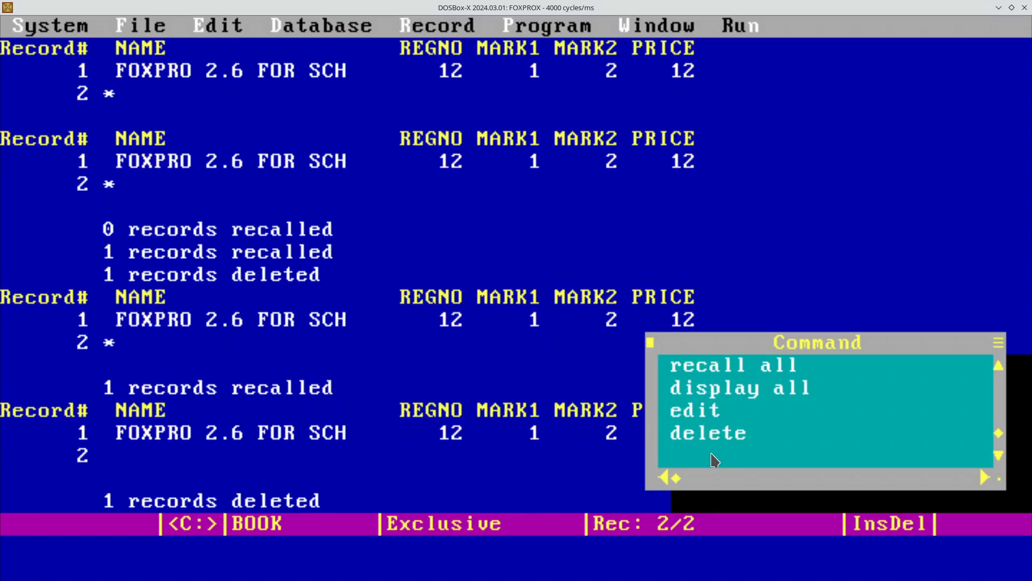
type("display all")
key("Return")
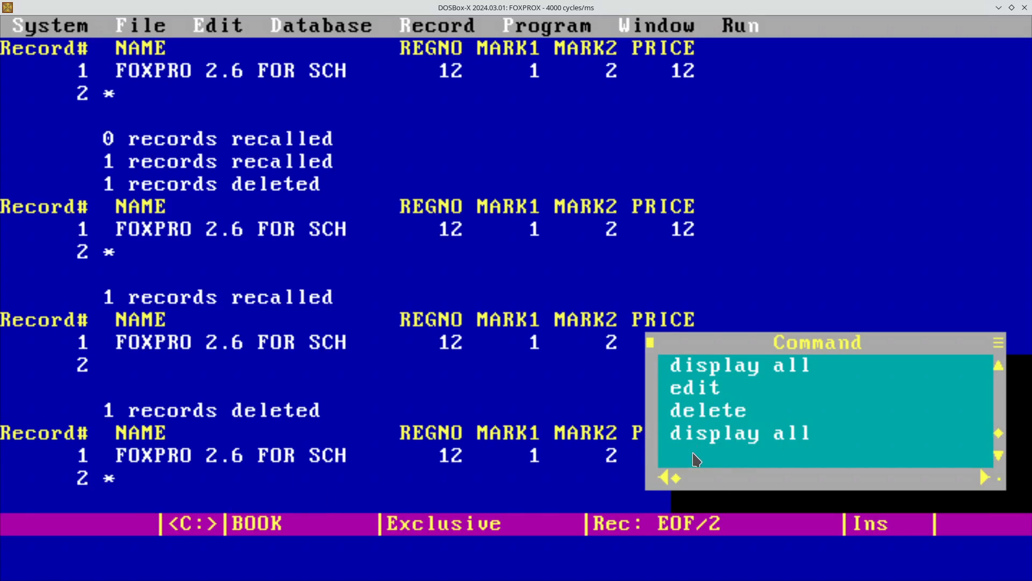
Permanently remove the record marked for deletion with pack, and list the table with display all.
type("pack")
key("Return")
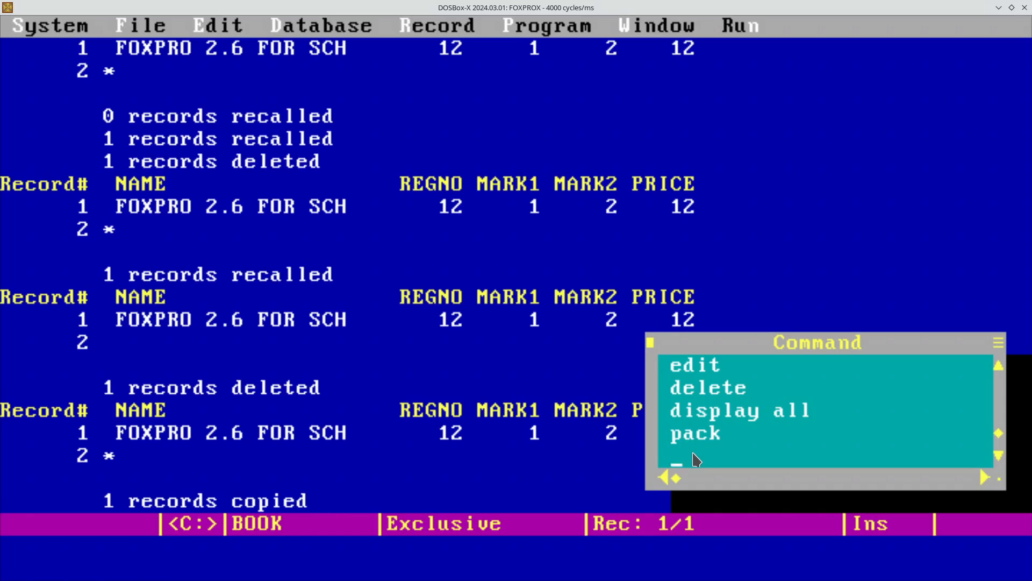
key("Up")
key("Up")
key("Return")
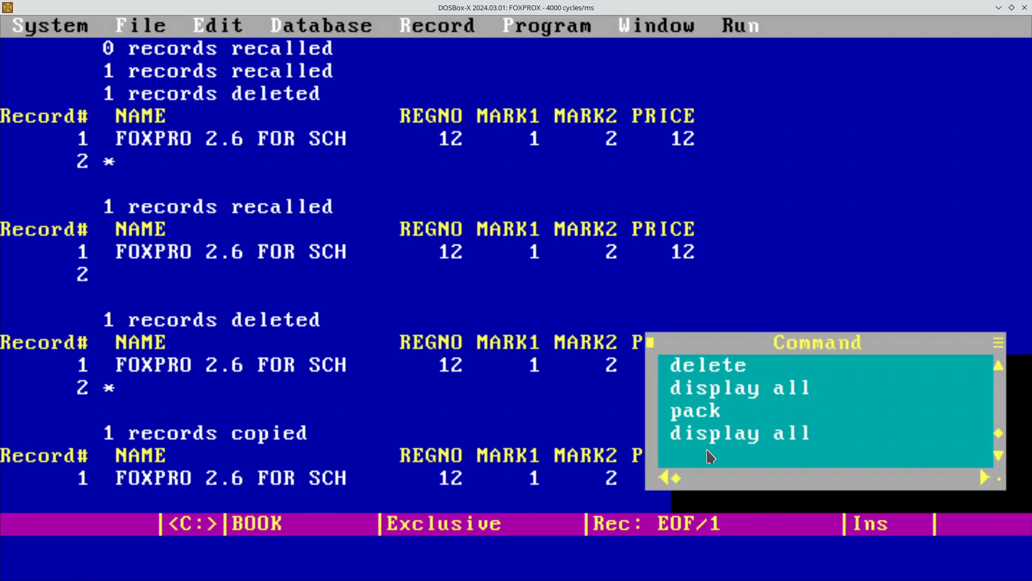
Rerun the earlier edit command to view the remaining record, and close the form.
key("Up")
key("Up")
key("Up")
key("Up")
key("Up")
key("Return")
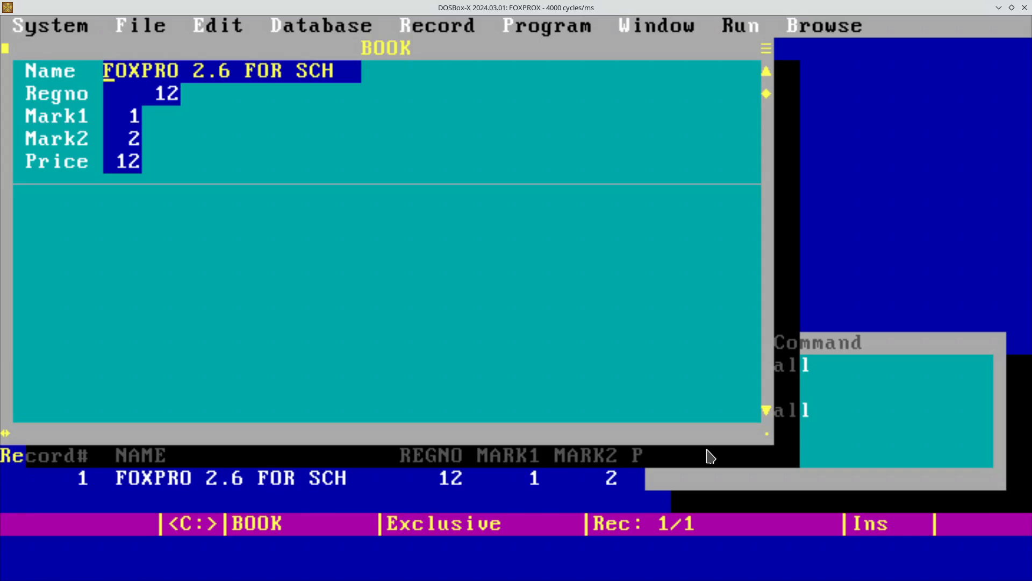
key("Escape")
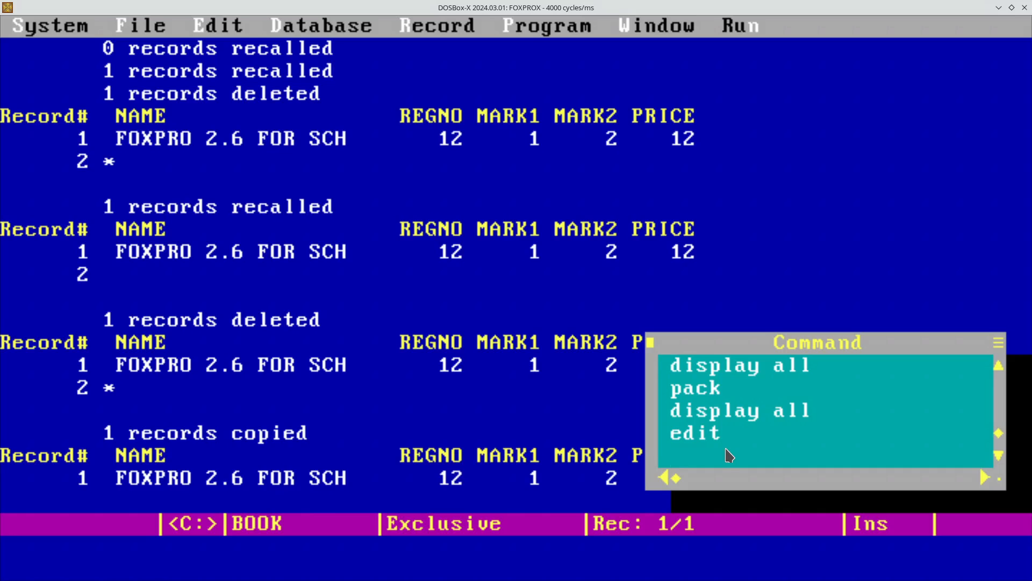
Clear the field contents of the current record with blank, and list the table with display all.
type("blank")
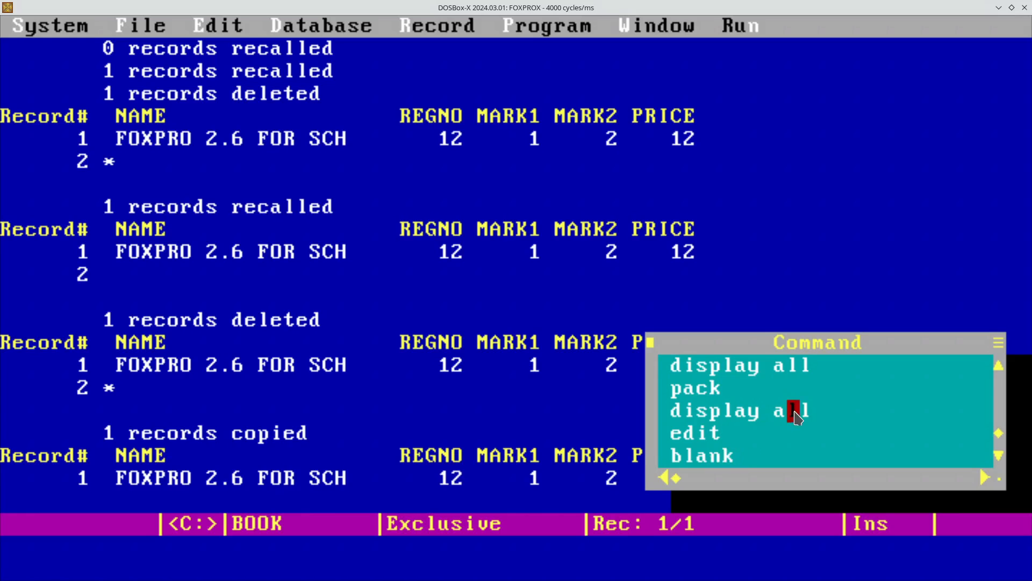
key("Return")
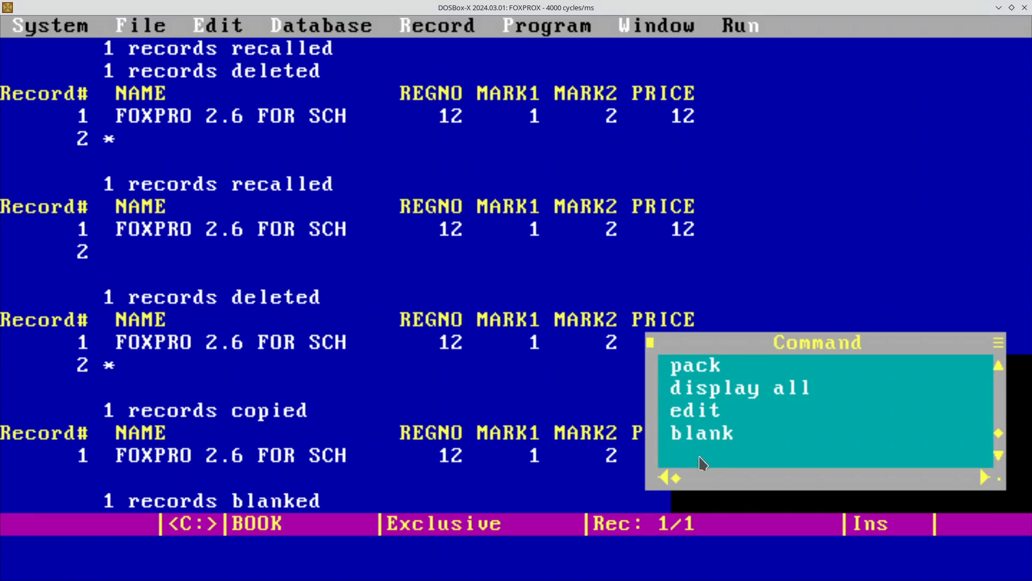
key("Up")
key("Up")
key("Up")
key("Return")
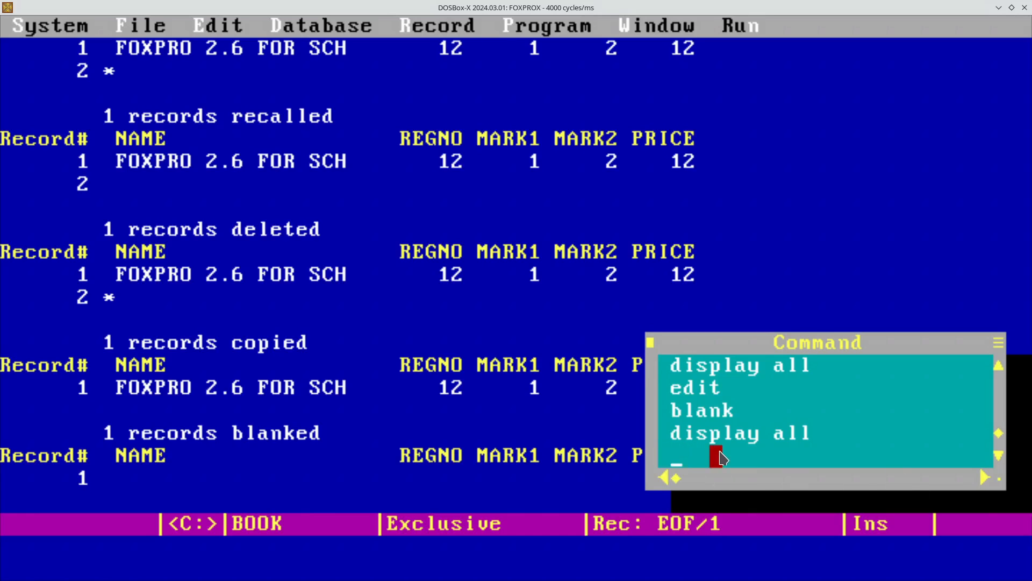
Erase all records of BOOK.DBF with zap, accepting the confirmation, and rerun display all.
type("zap")
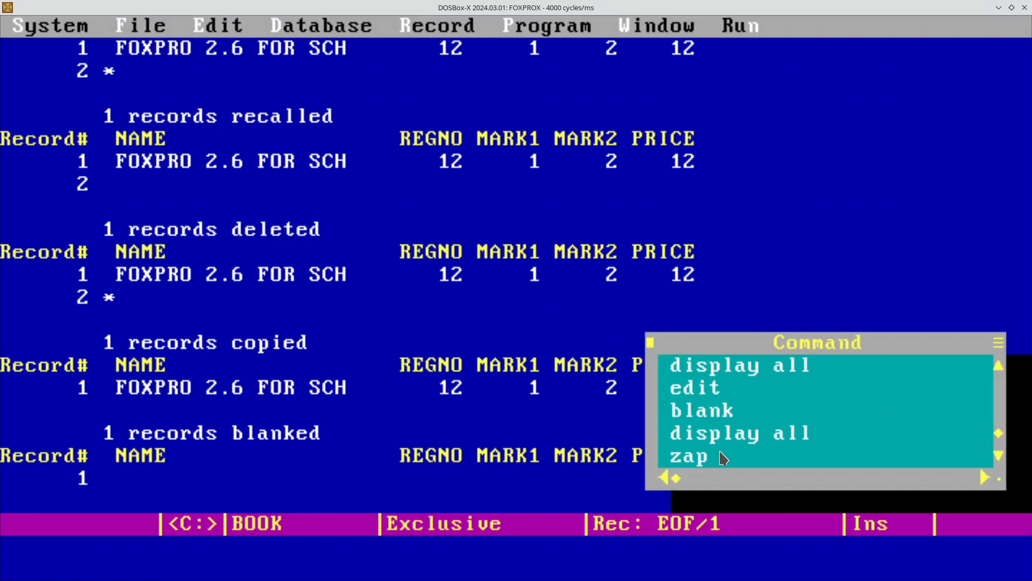
key("Return")
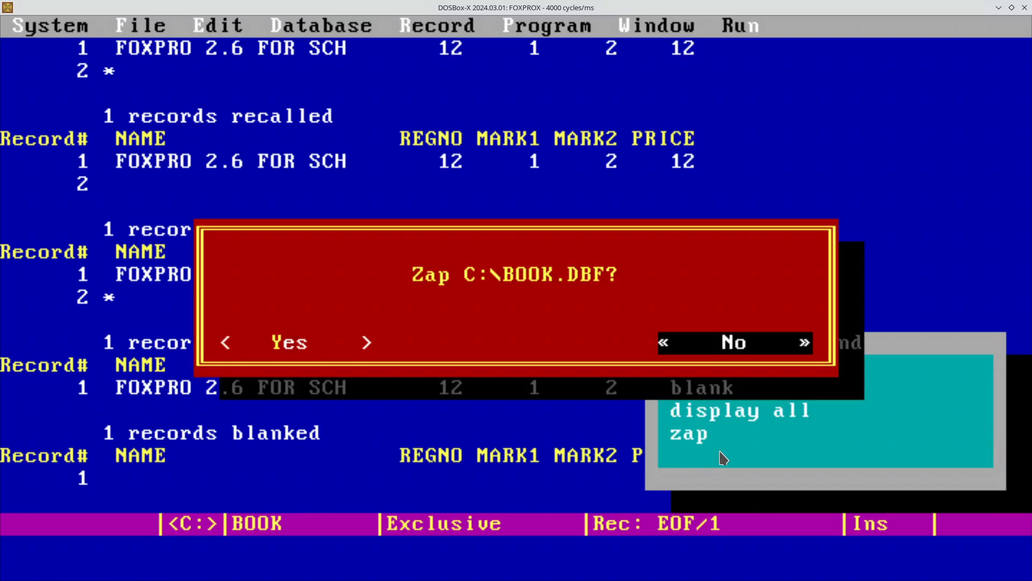
key("Left")
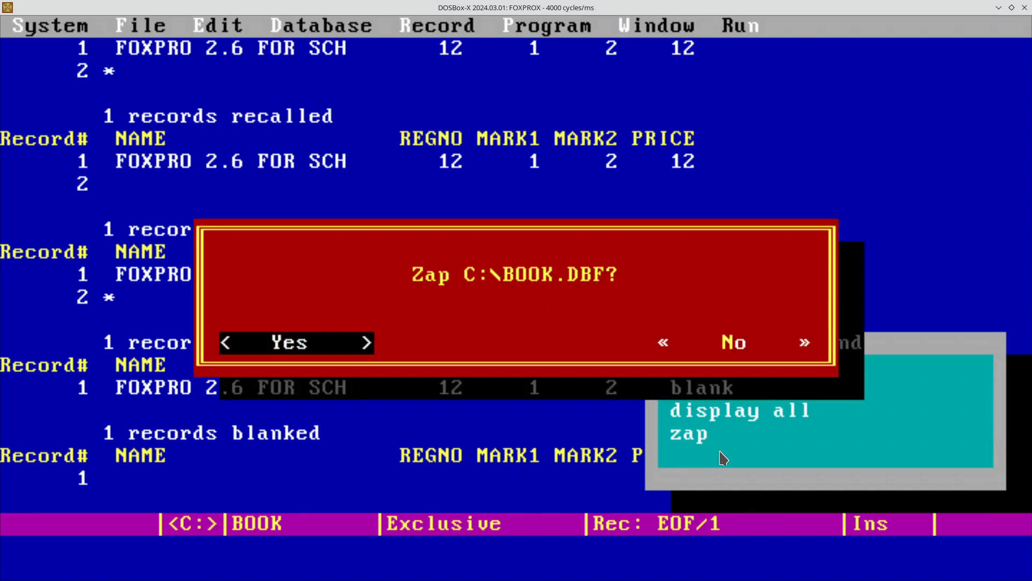
key("Return")
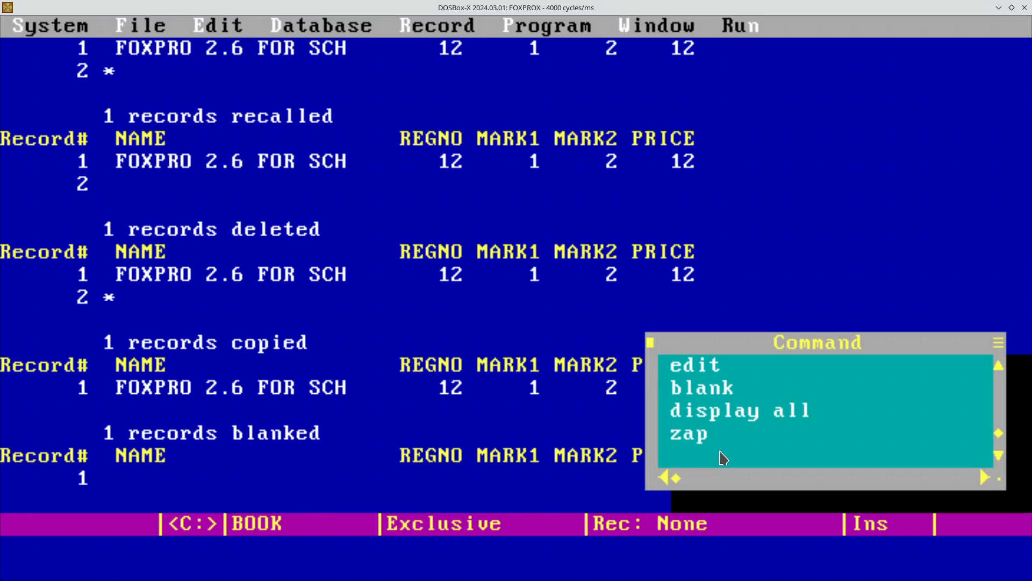
key("Up")
key("Up")
key("Return")
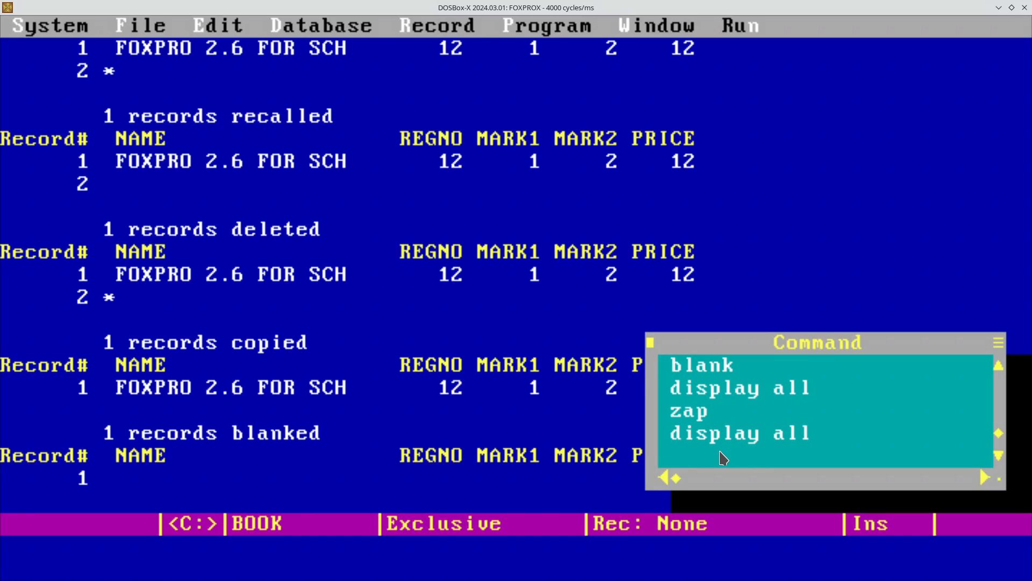
Check the BOOK table's contents with browse and edit, closing each window after viewing.
type("browse")
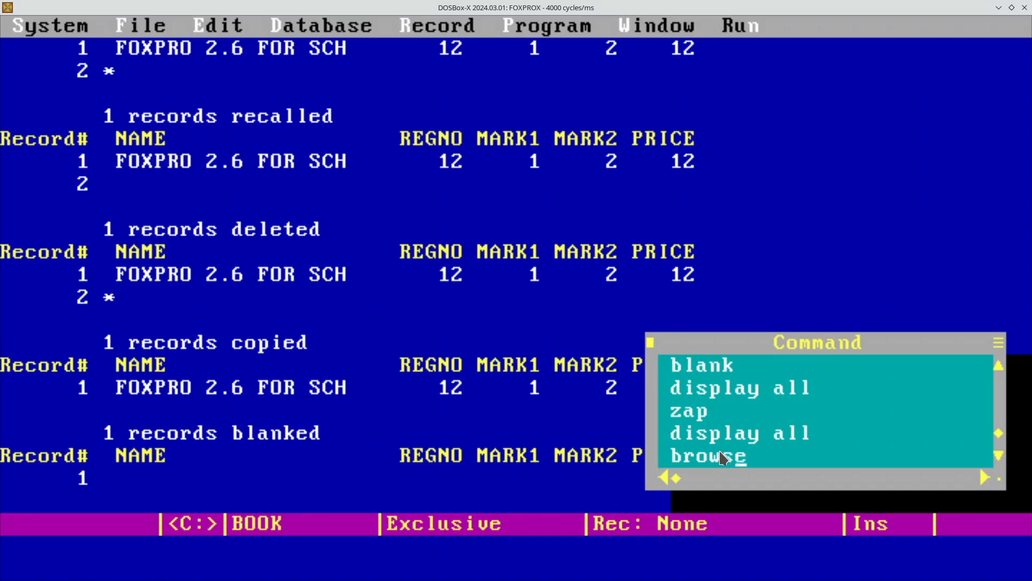
key("Return")
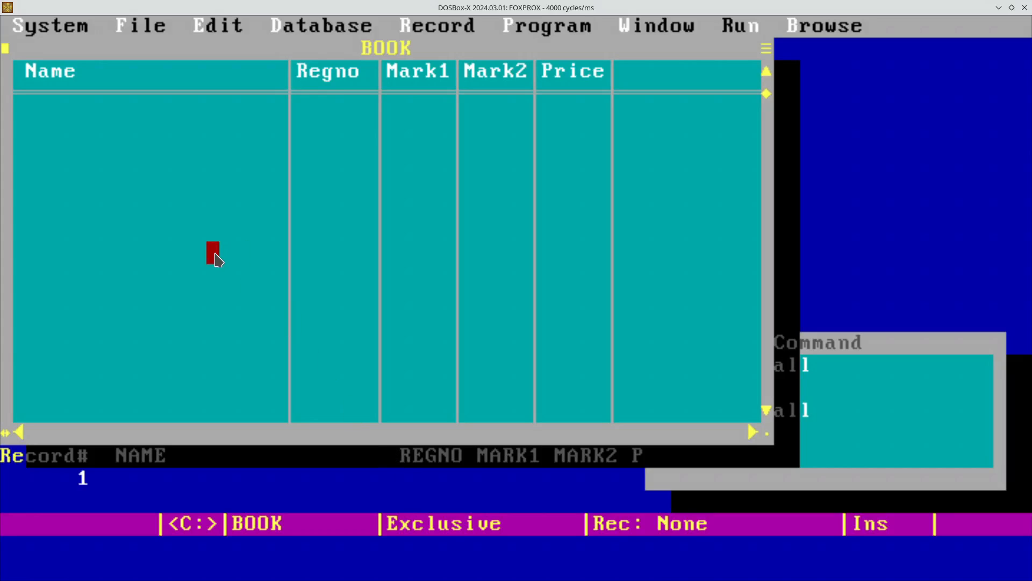
key("Escape")
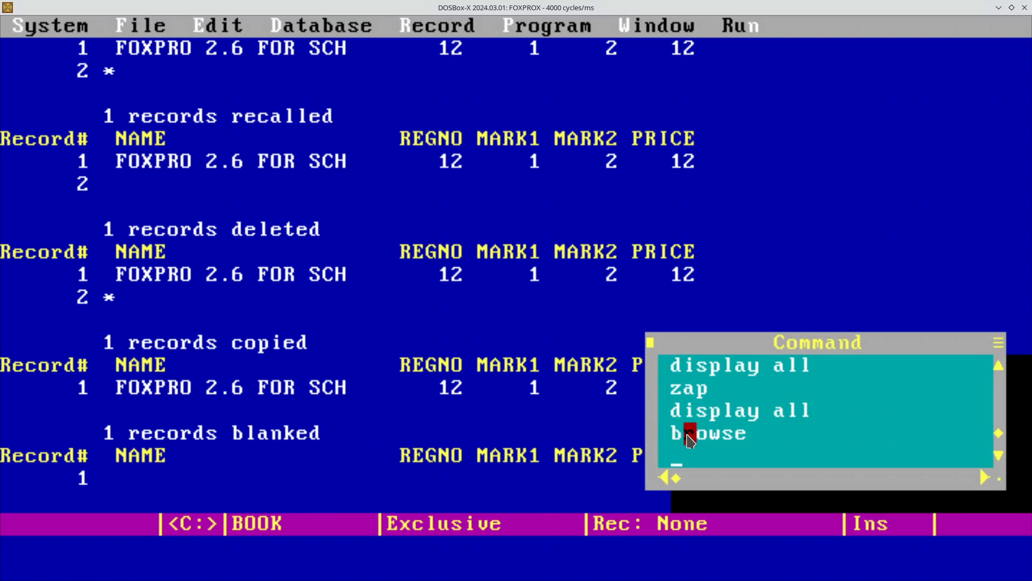
key("Return")
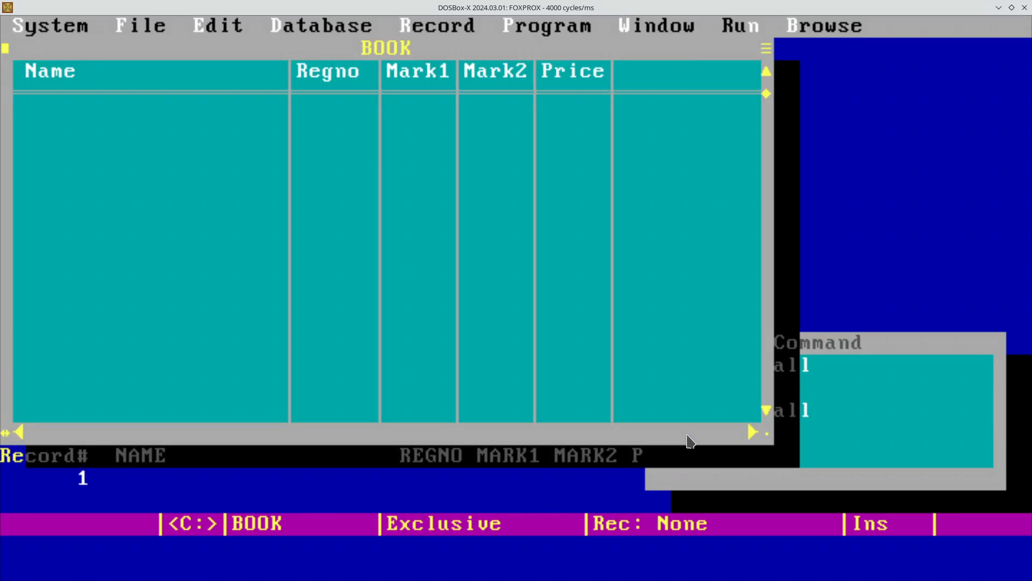
key("Escape")
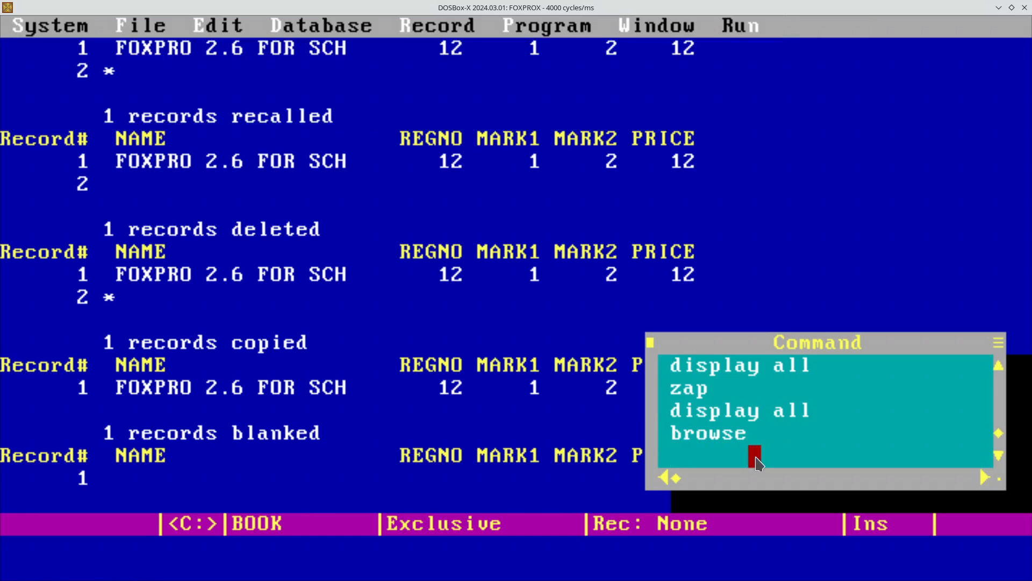
type("edit")
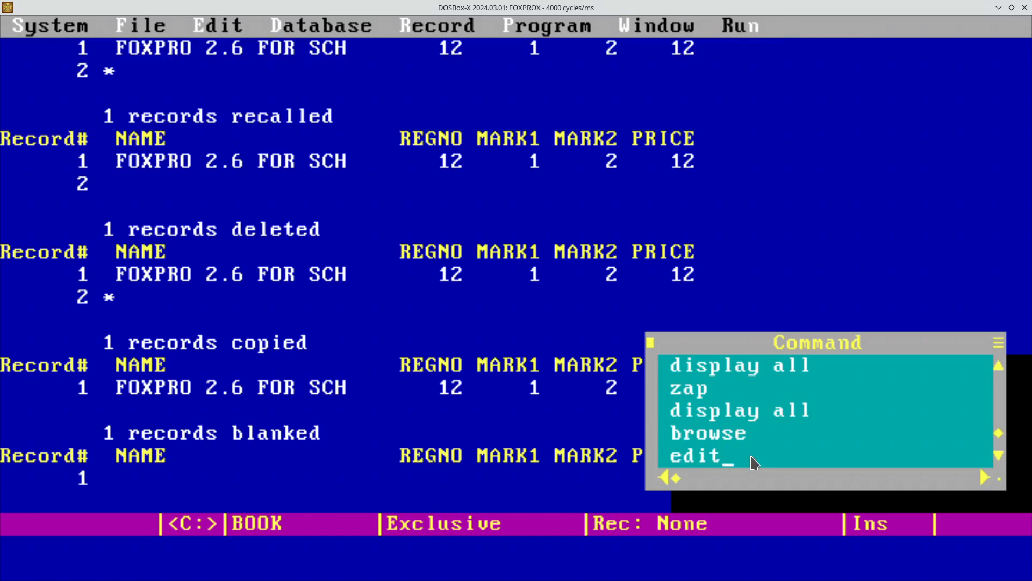
key("Return")
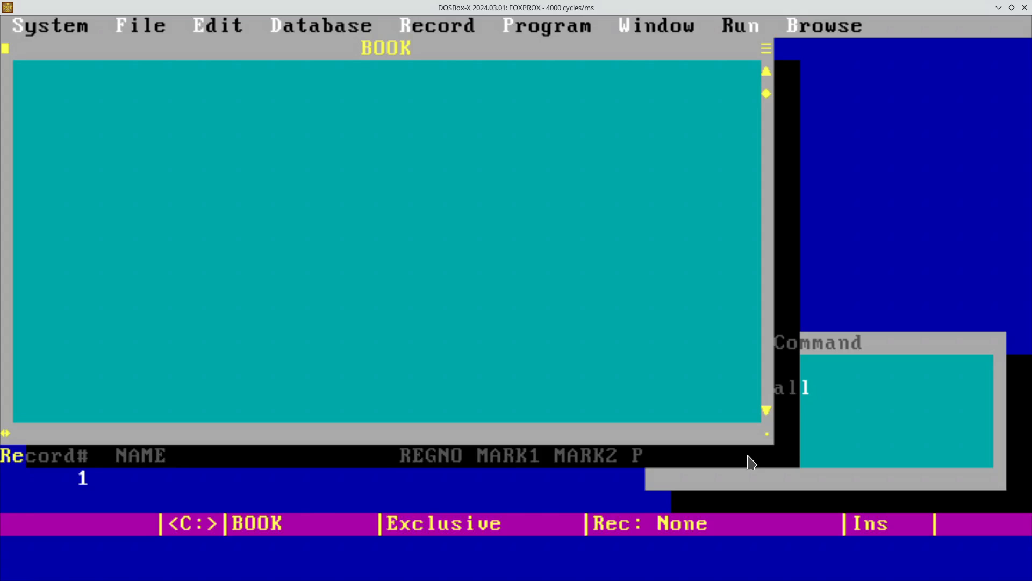
key("Escape")
Start a new record with append, entering Big Book of Rhymes as its Name and 344 as its Regno.
type("ap")
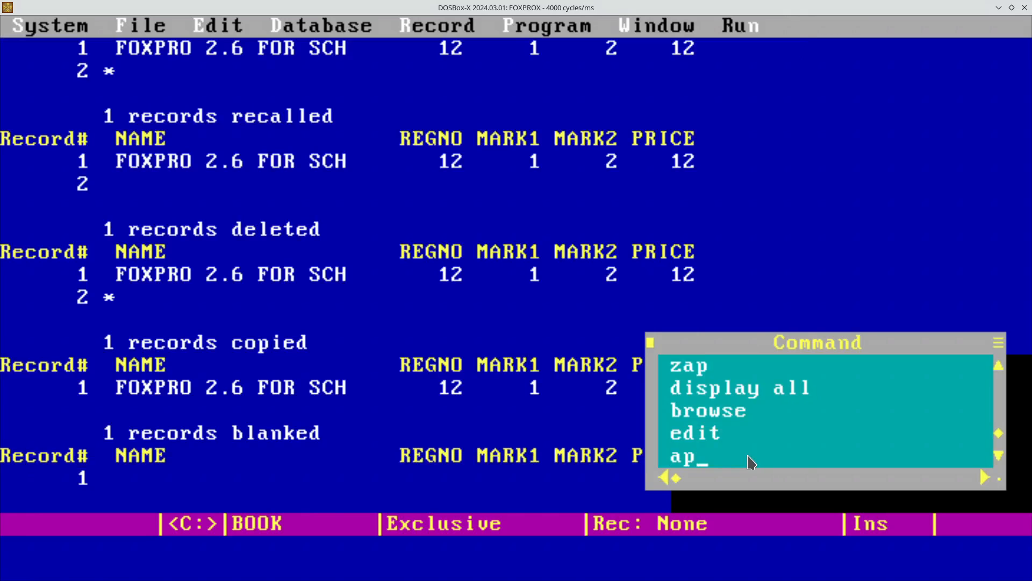
type("pend")
key("Return")
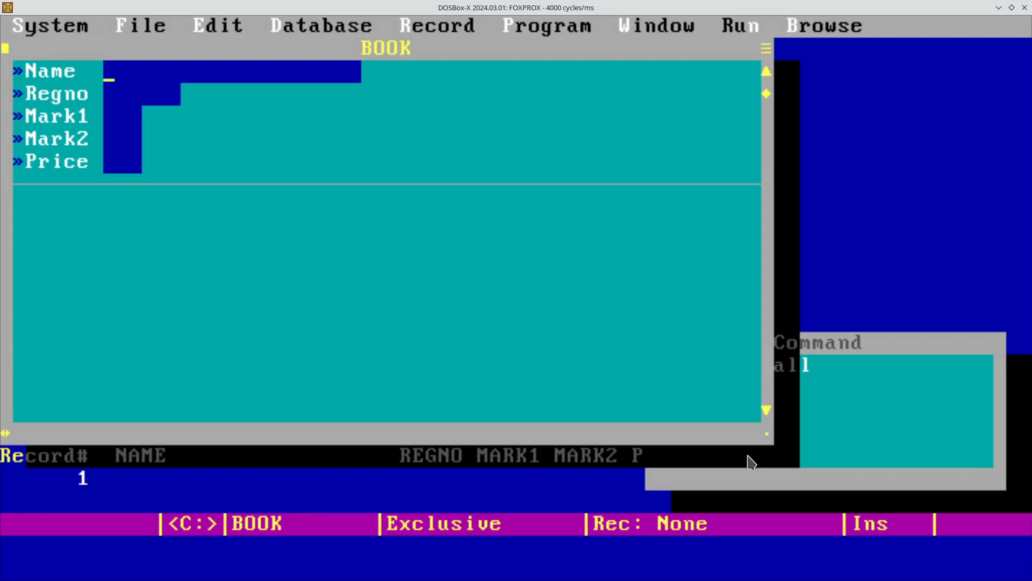
type("Bi")
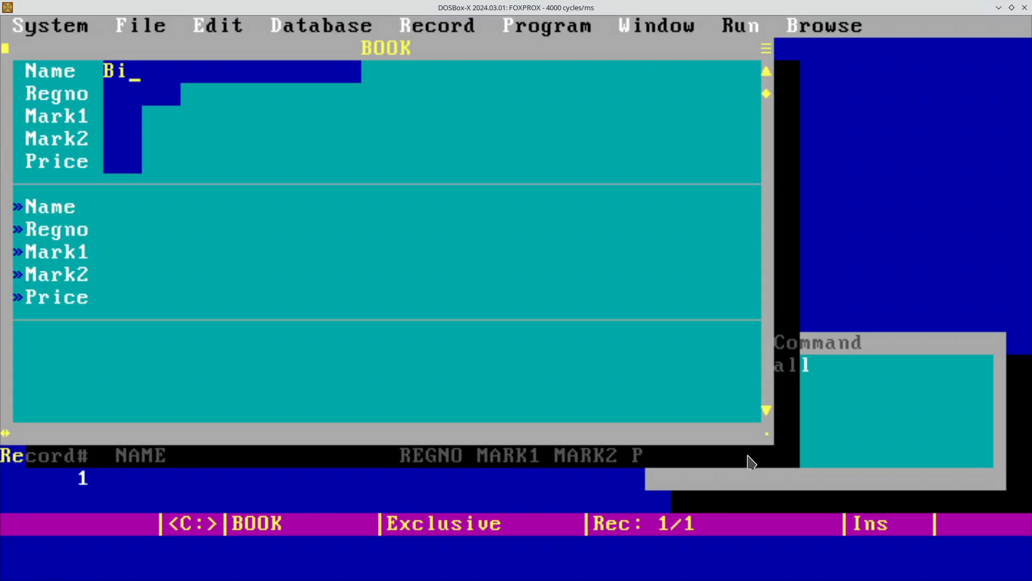
key("BackSpace")
type("ig Book")
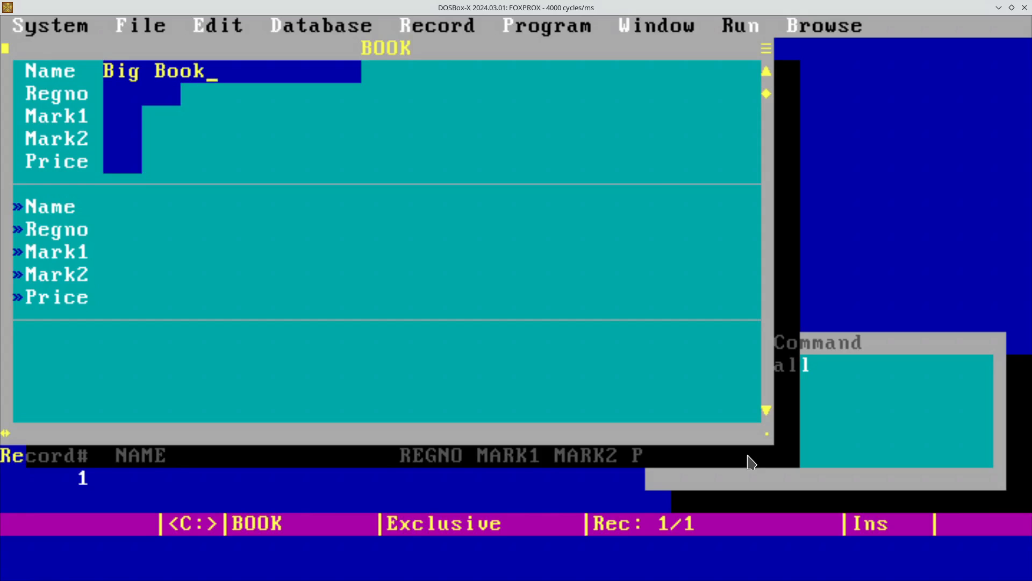
type(" of Rhymes")
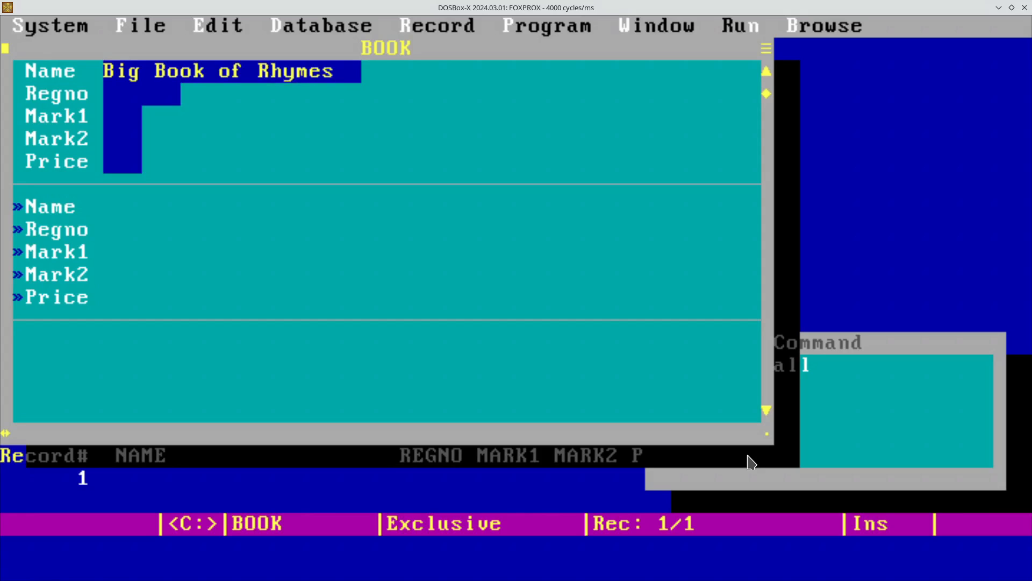
key("Return")
type("344")
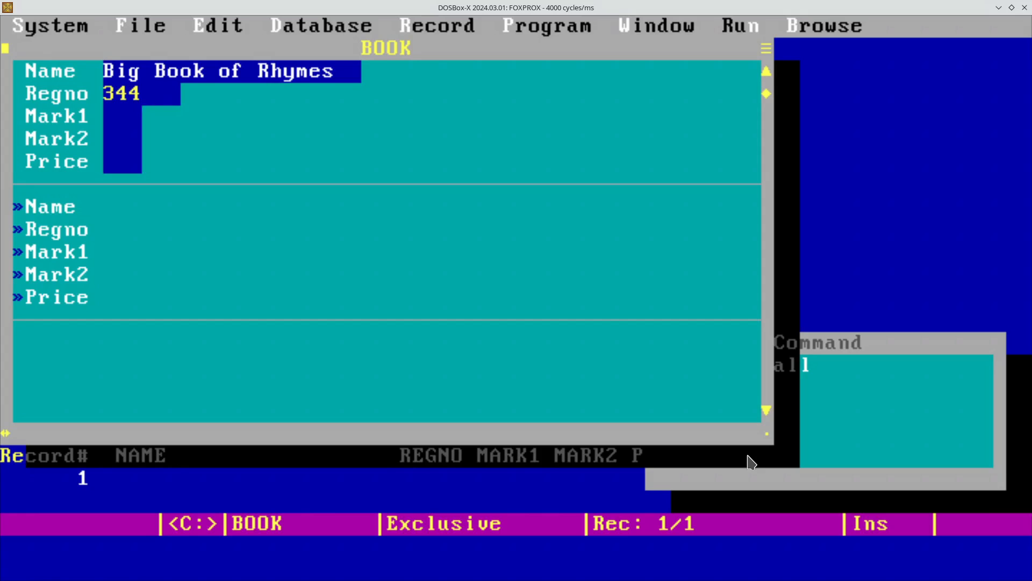
key("Return")
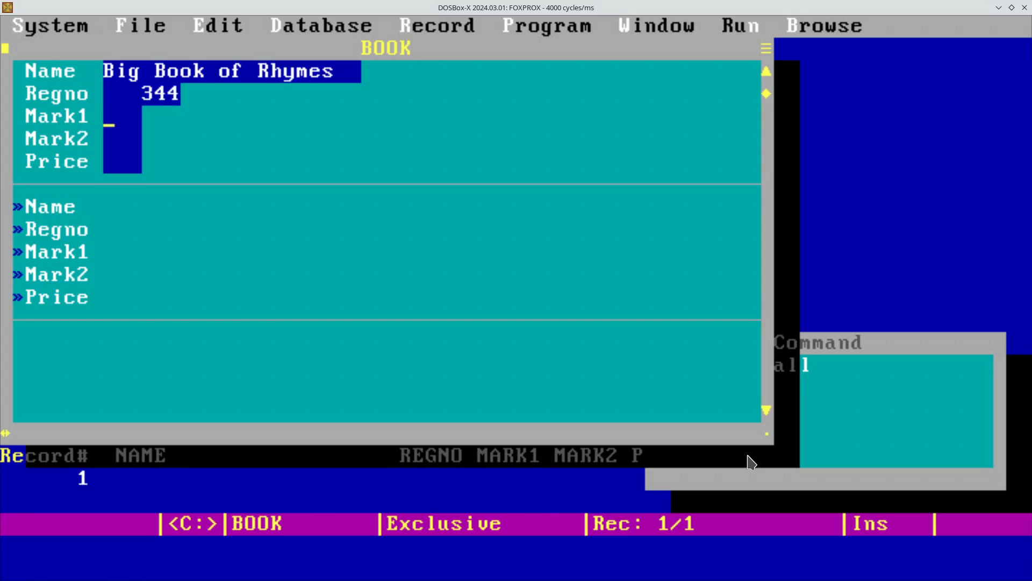
Complete the first record with Mark1 1, Mark2 21 and Price 12.
type("1")
key("Return")
type("21")
key("Return")
type("12")
key("Return")
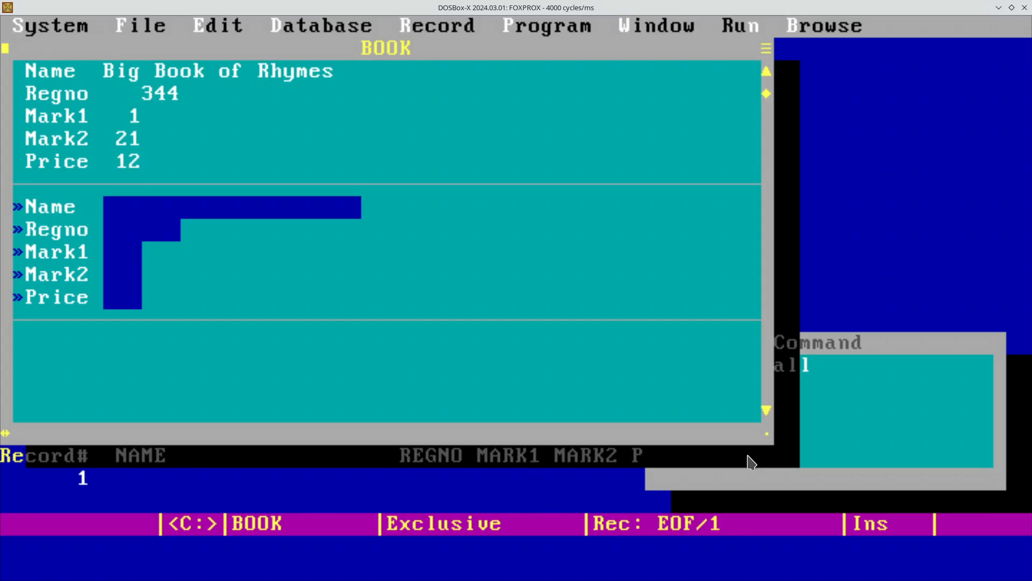
Enter Bluffy's adventures as the Name of the second record.
type("Bl")
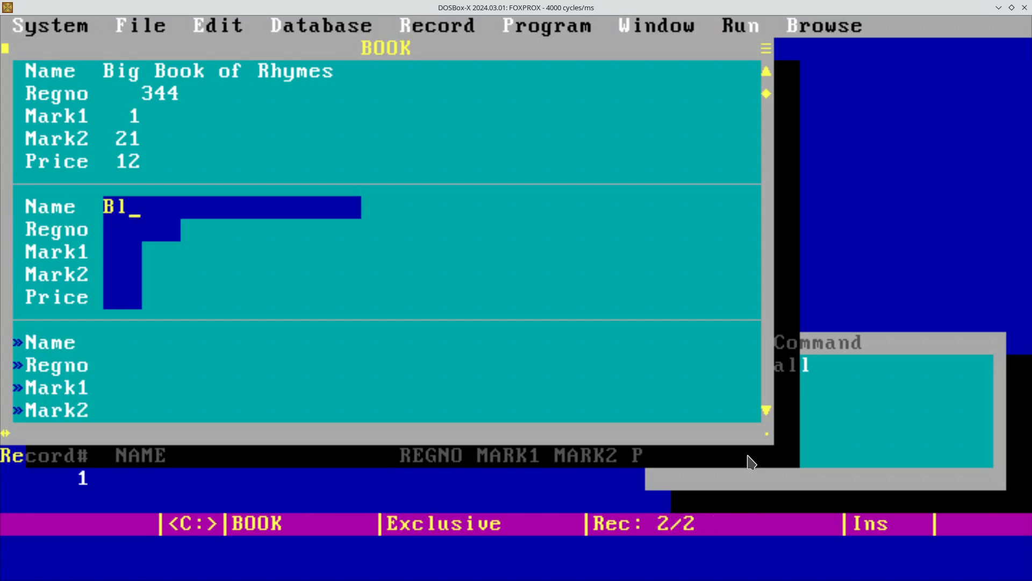
type("uffy")
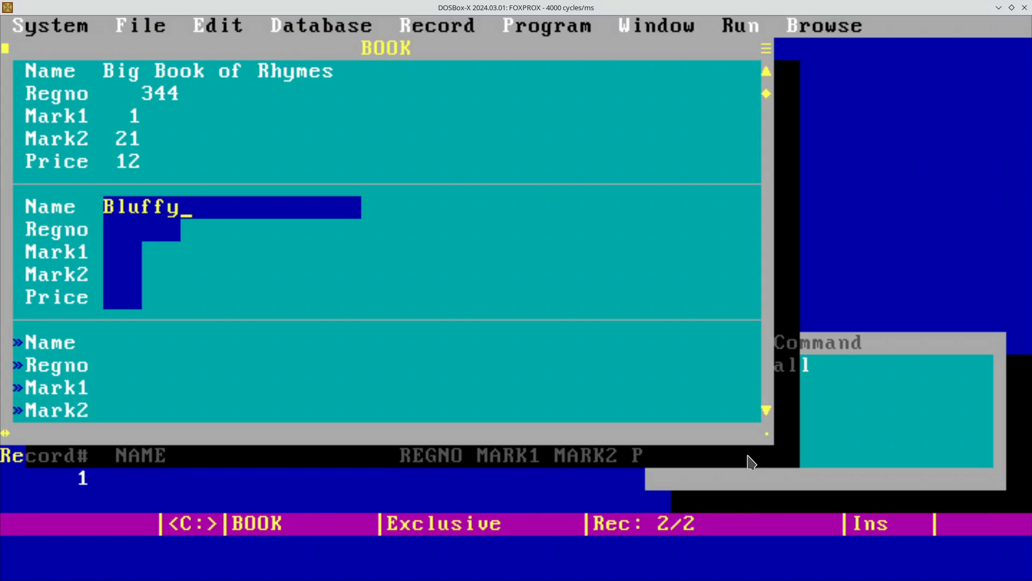
type("'s adve")
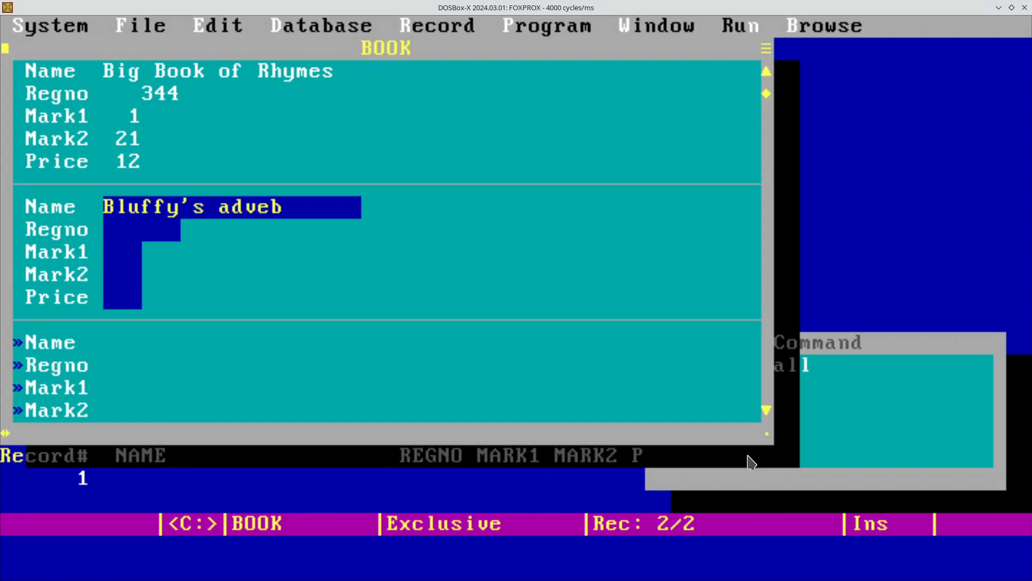
key("BackSpace")
type("entures")
key("Return")
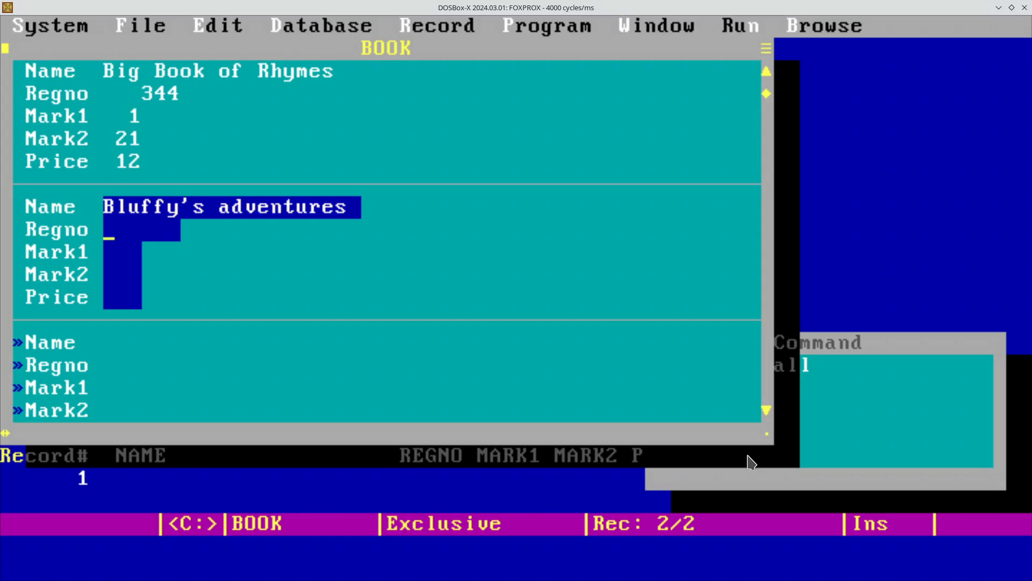
Complete the second record with Regno 12, Mark1 2, Mark2 3 and Price 13.
type("12")
key("Return")
type("2")
key("Return")
type("3")
key("Return")
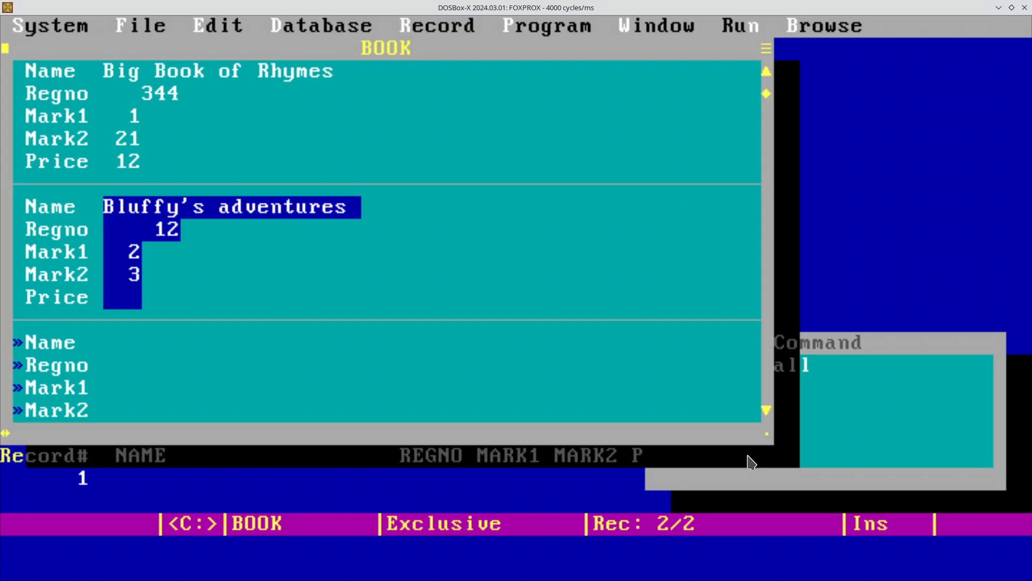
type("12")
key("BackSpace")
type("3")
key("Return")
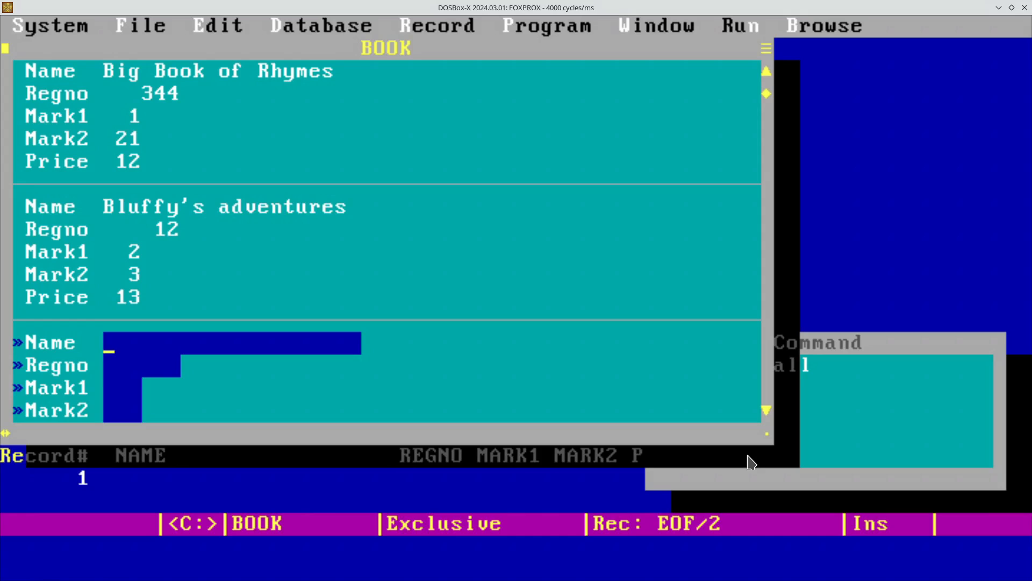
Fill in the third record with Name Ram the goat, Regno 4232, Mark1 1, Mark2 3 and Price 4.
type("Ram")
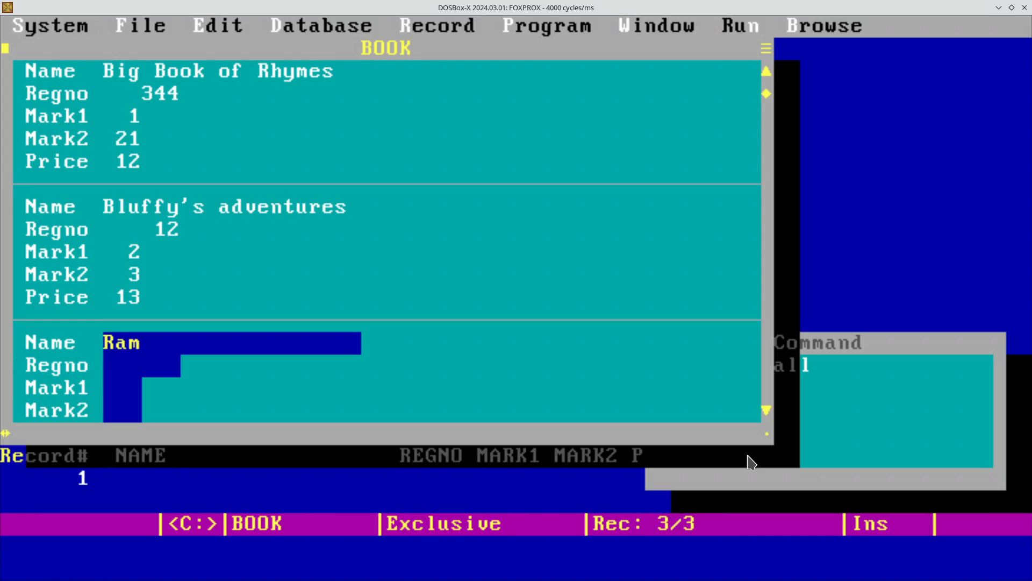
type(" the goat")
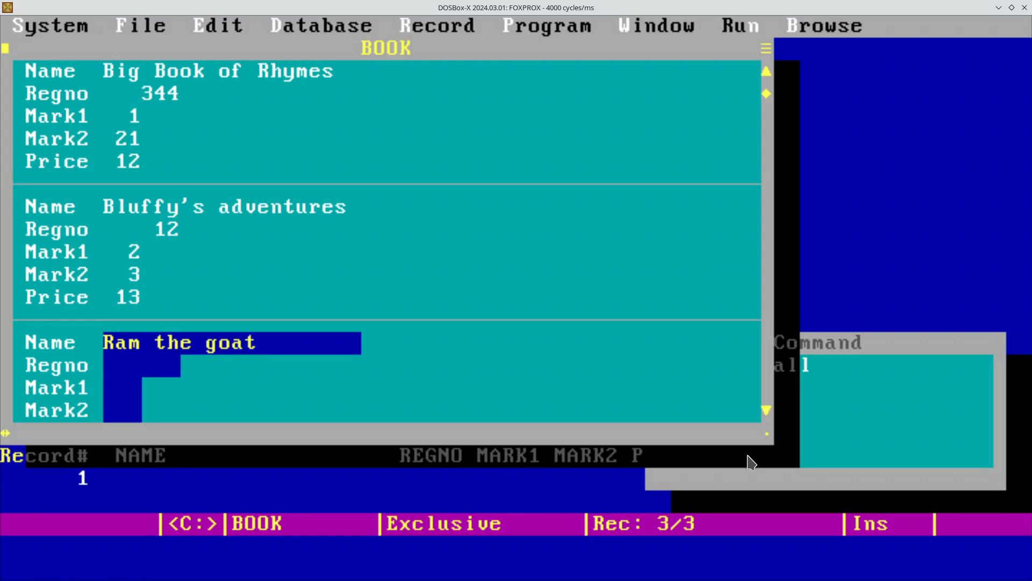
key("Return")
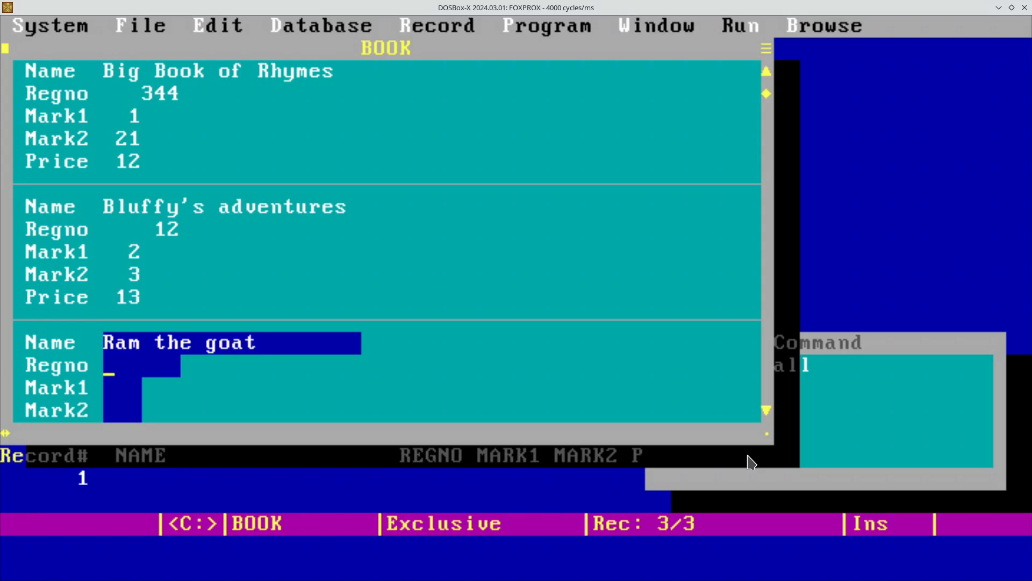
type("4232")
key("Return")
type("1")
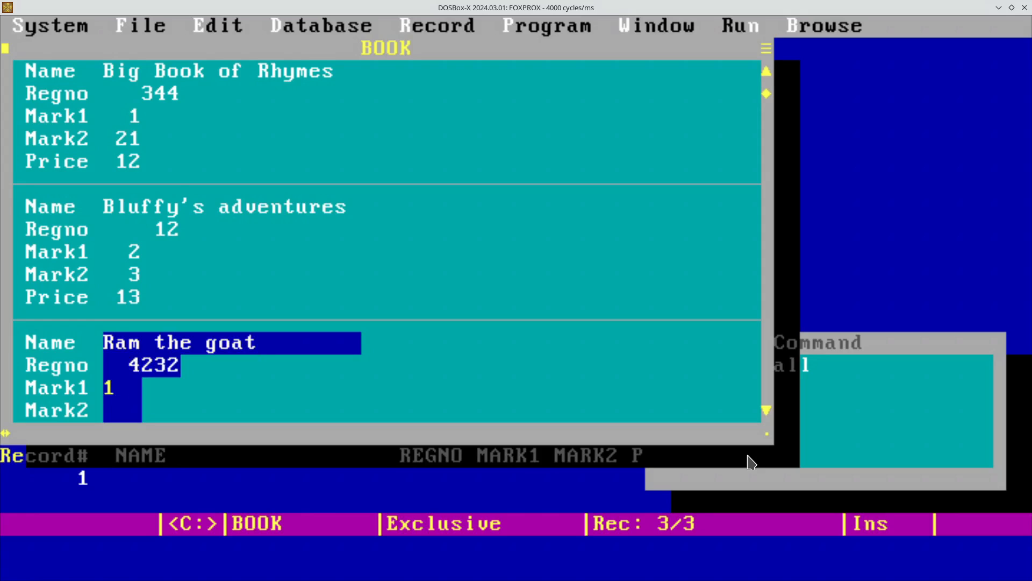
key("Return")
type("3")
key("Return")
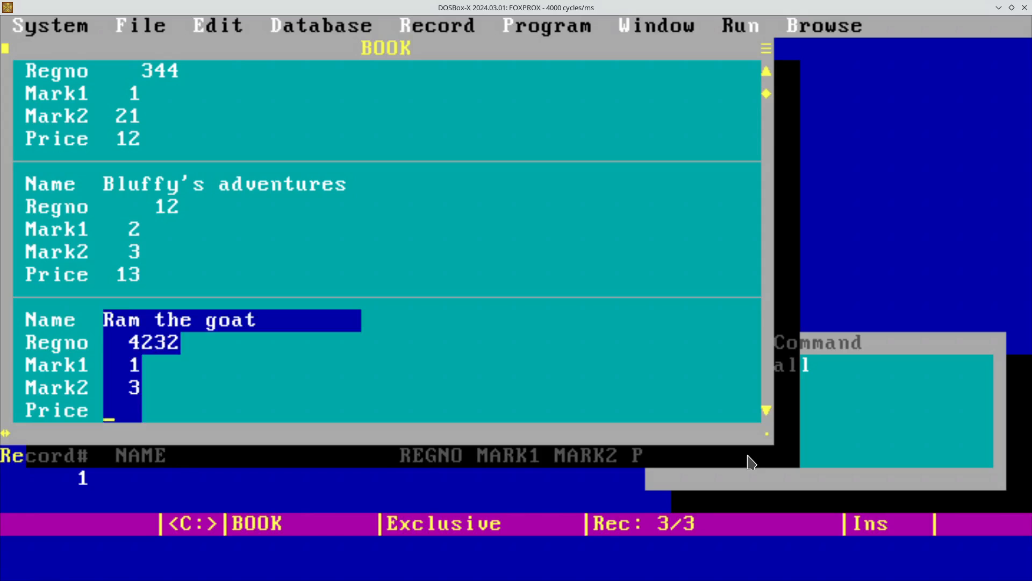
type("4")
key("Return")
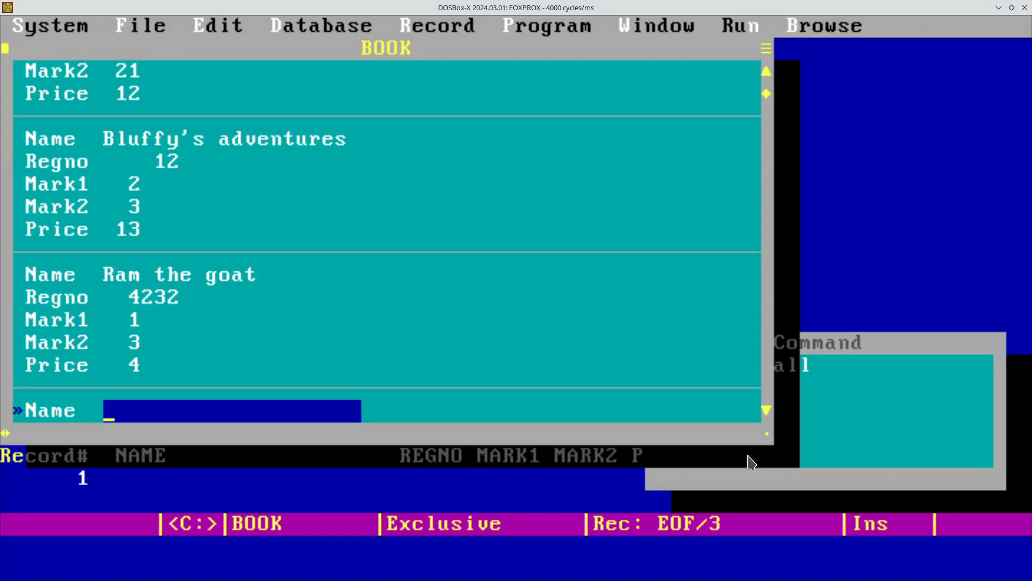
Fill in the fourth record with Name Pine the tree, Regno 12, Mark1 3, Mark2 4 and Price 11.
type("P")
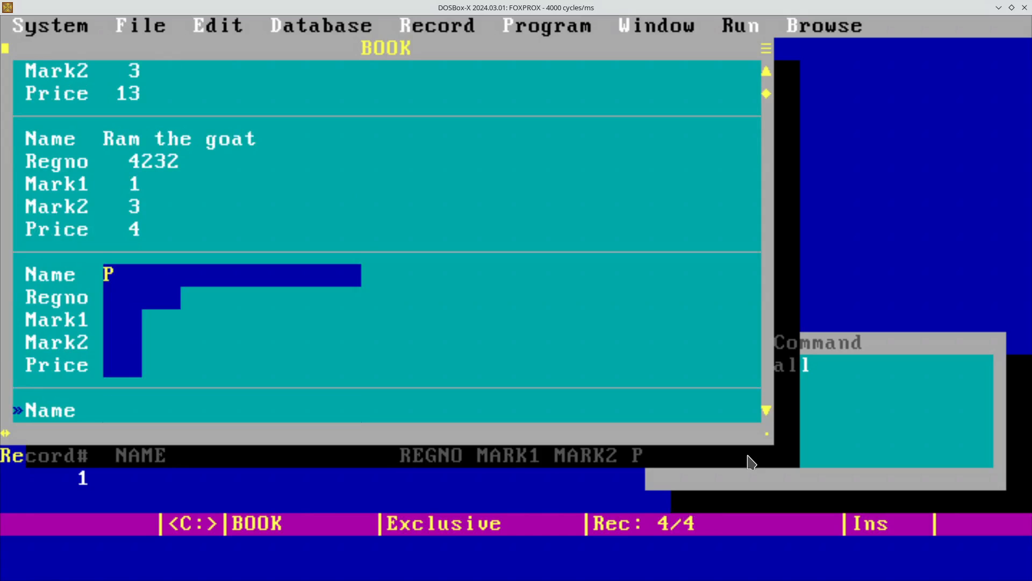
type("ine the tree")
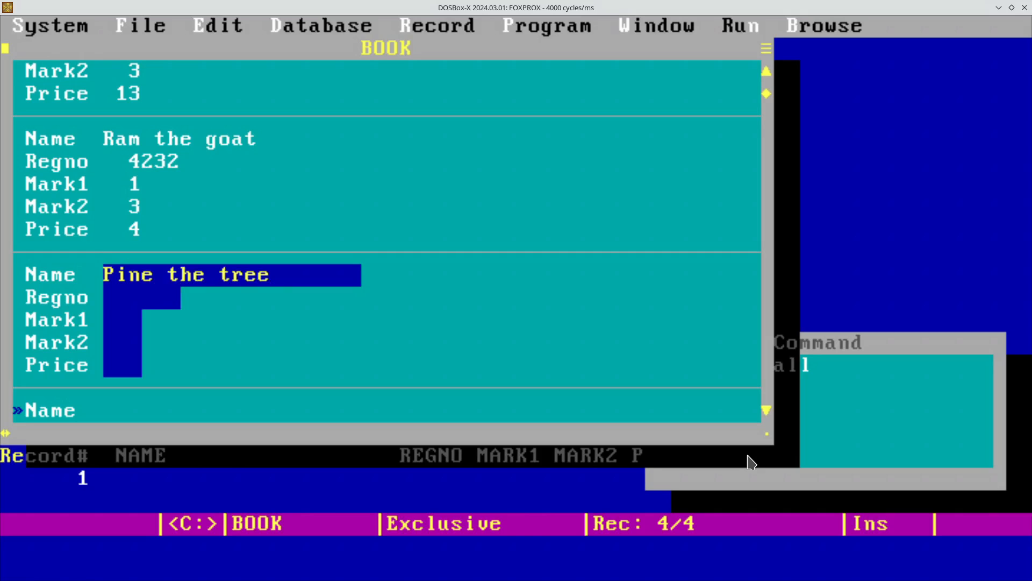
key("Return")
type("12")
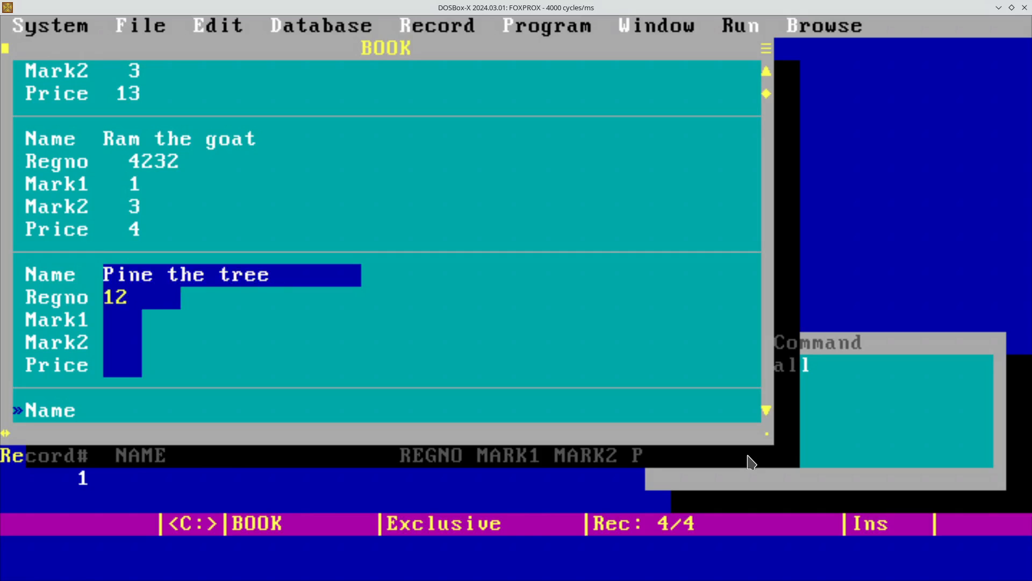
key("Return")
type("3")
key("Return")
type("4")
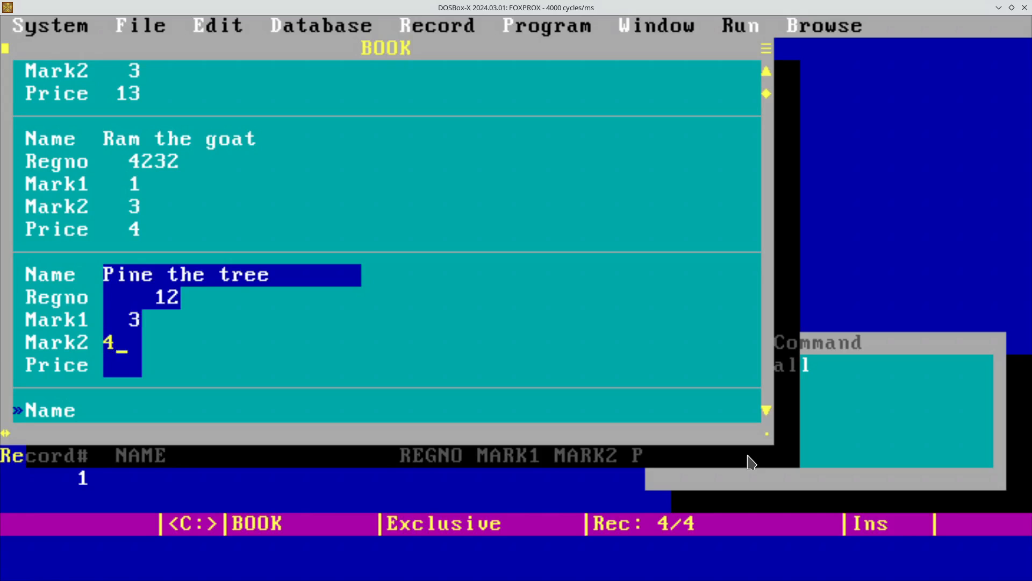
key("Return")
type("11")
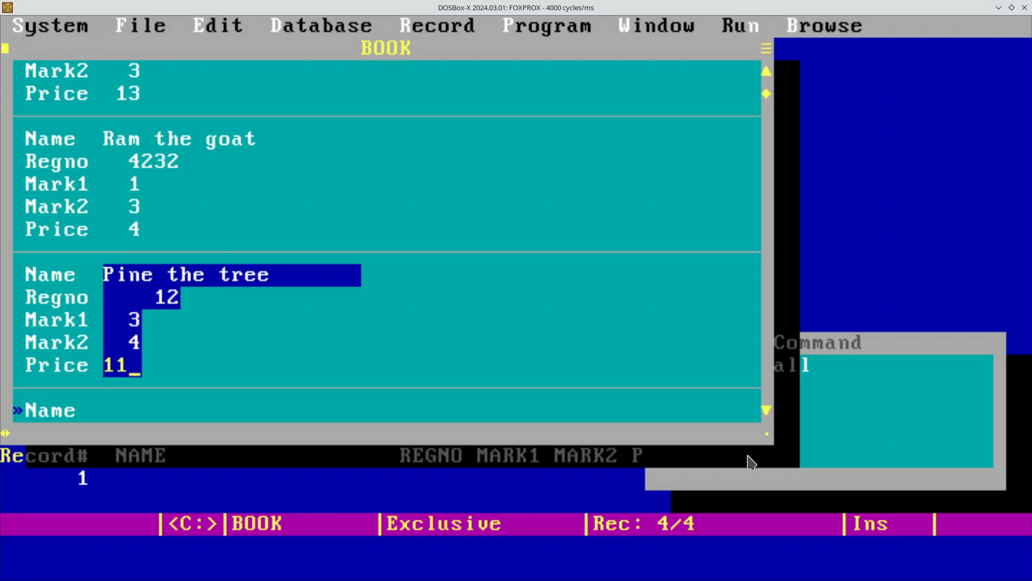
key("Return")
key("Return")
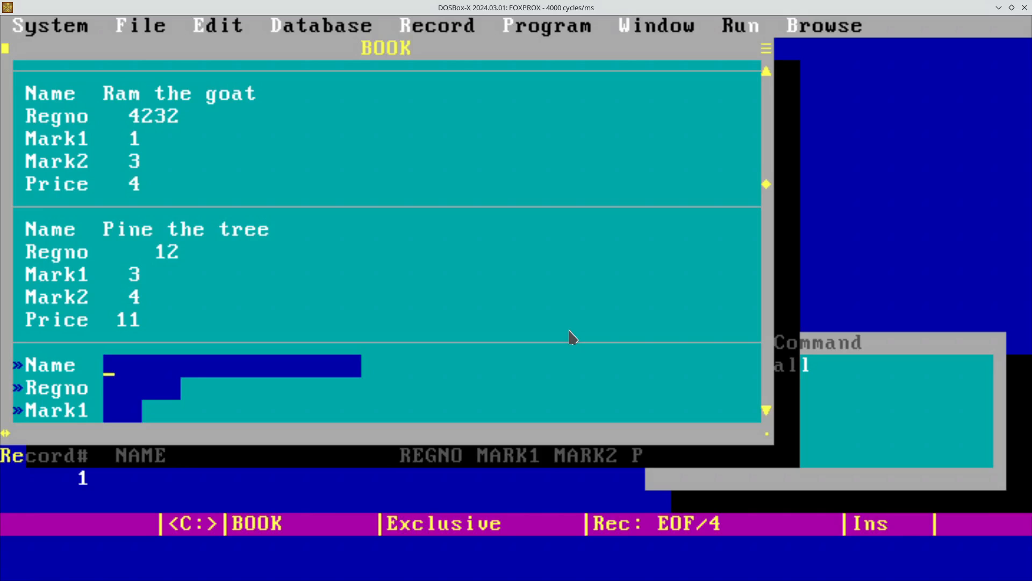
Fill in the fifth record with Name Rahan, Regno 24, Mark1 3, Mark2 4 and Price 10.
type("Rahan")
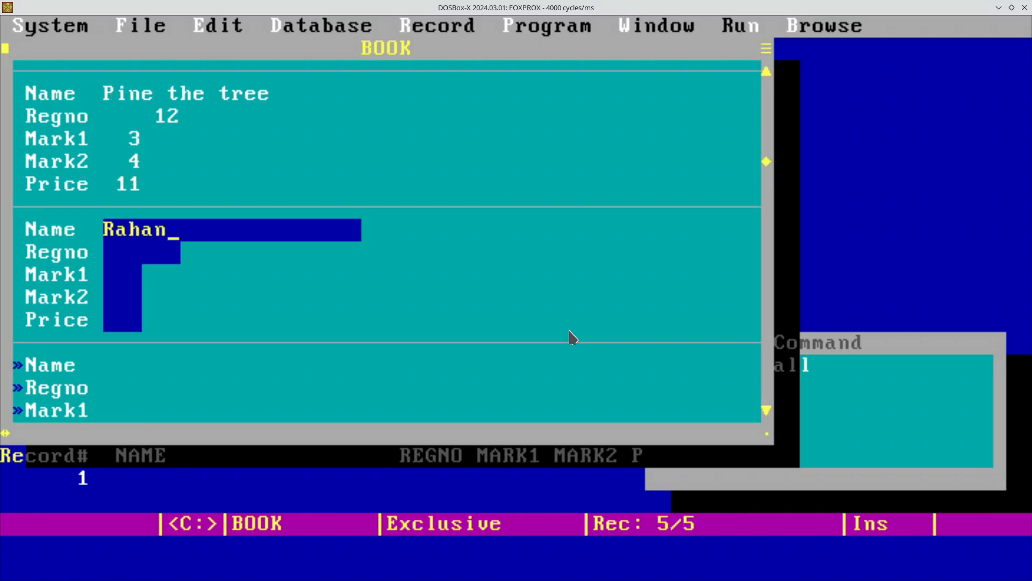
key("Return")
type("24")
key("Return")
type("3")
key("Return")
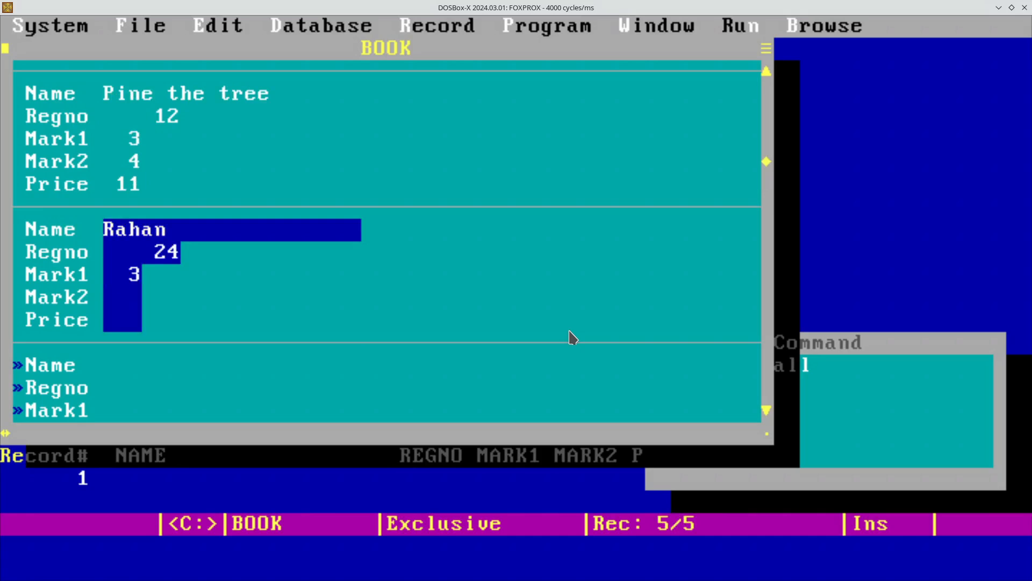
type("4")
key("Return")
type("10")
key("Return")
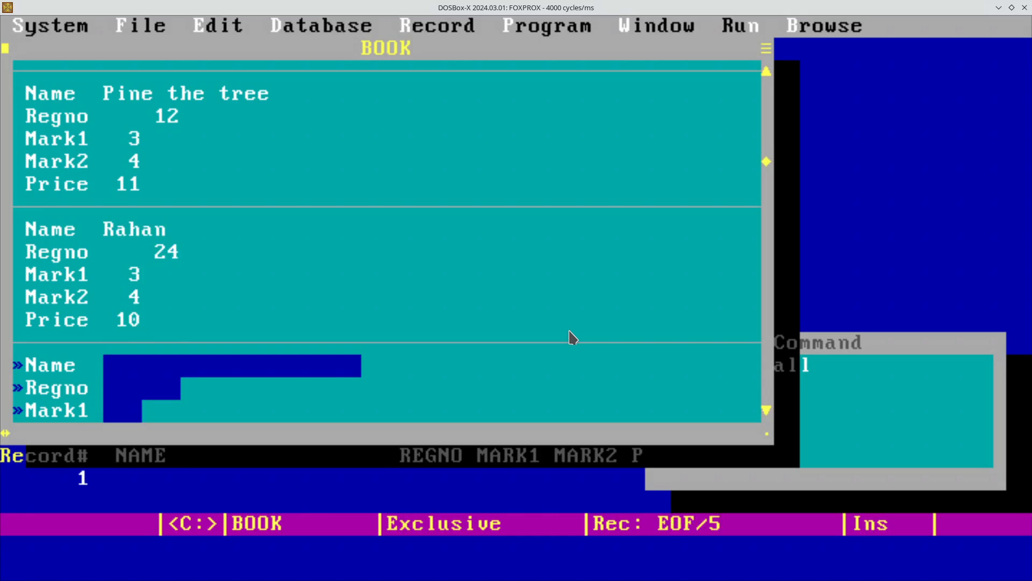
Fill in the sixth record with Name Small trouble, Regno 2, Mark1 2, Mark2 3 and Price 9.
type("Small trouble")
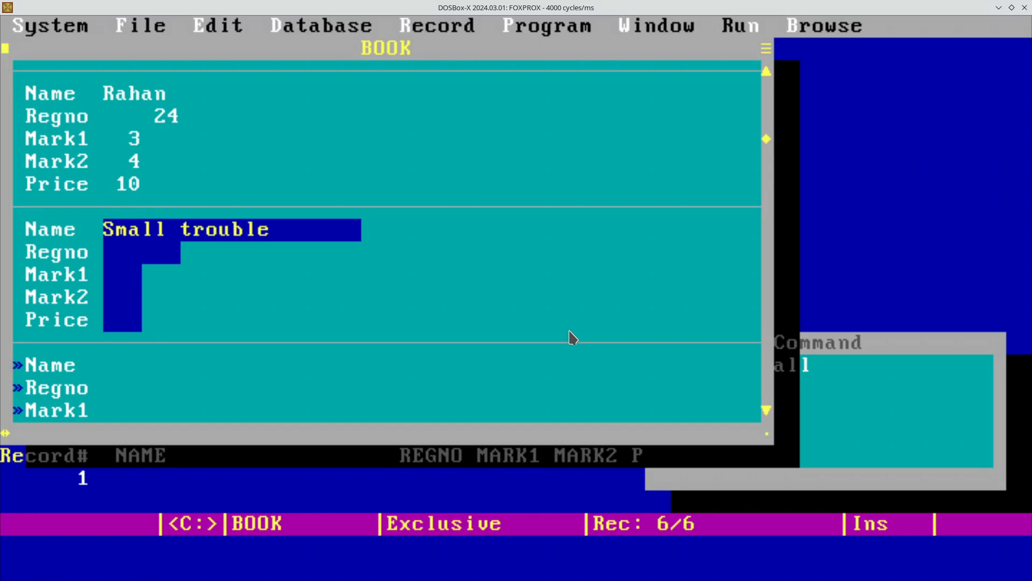
key("Return")
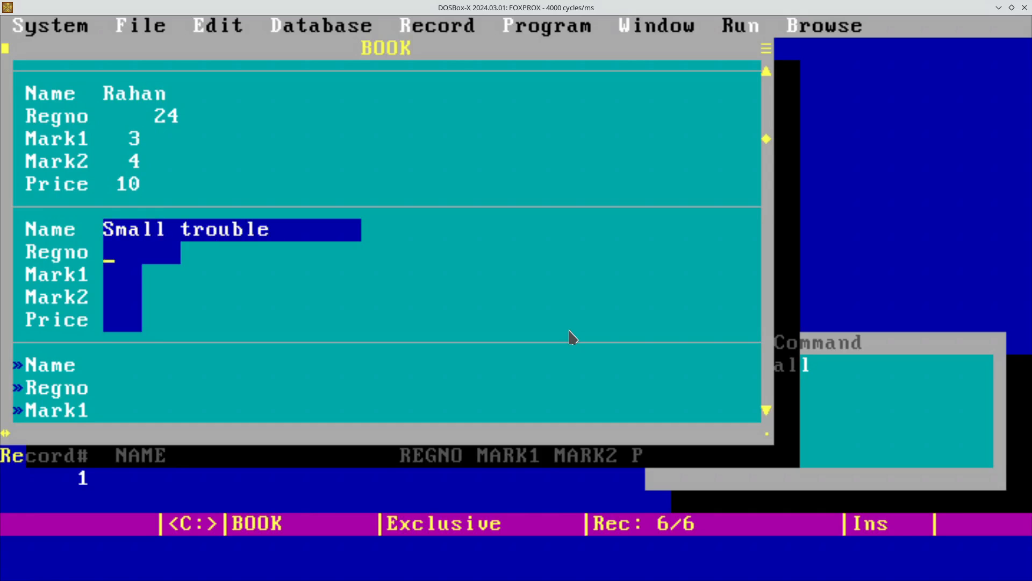
type("2")
key("Return")
type("2")
key("Return")
type("3")
key("Return")
type("9")
key("Return")
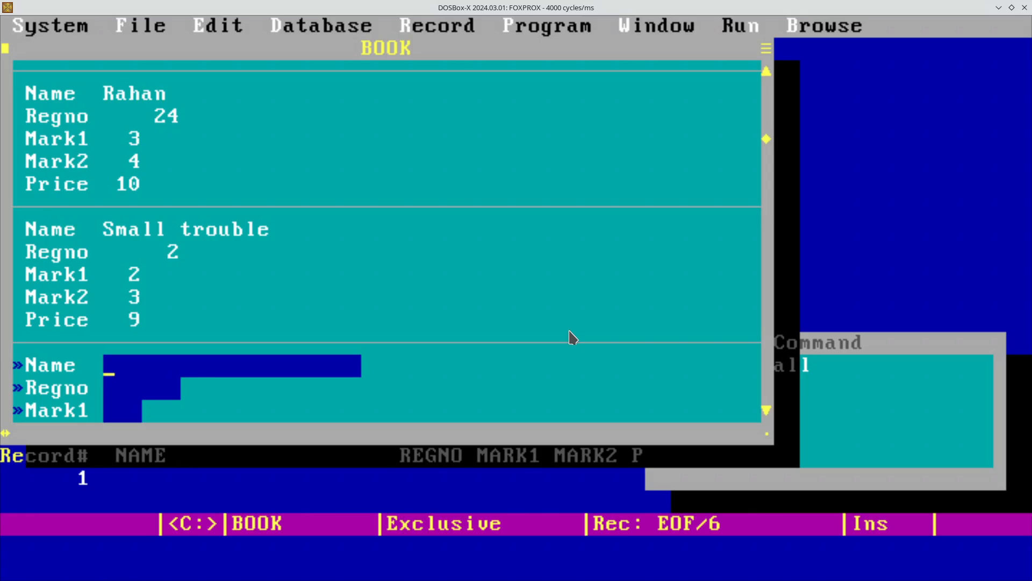
Fill in the seventh record with Name Petit enfant, Regno 12, Mark1 4, Mark2 2 and Price 8, and finish appending.
type("Petit ")
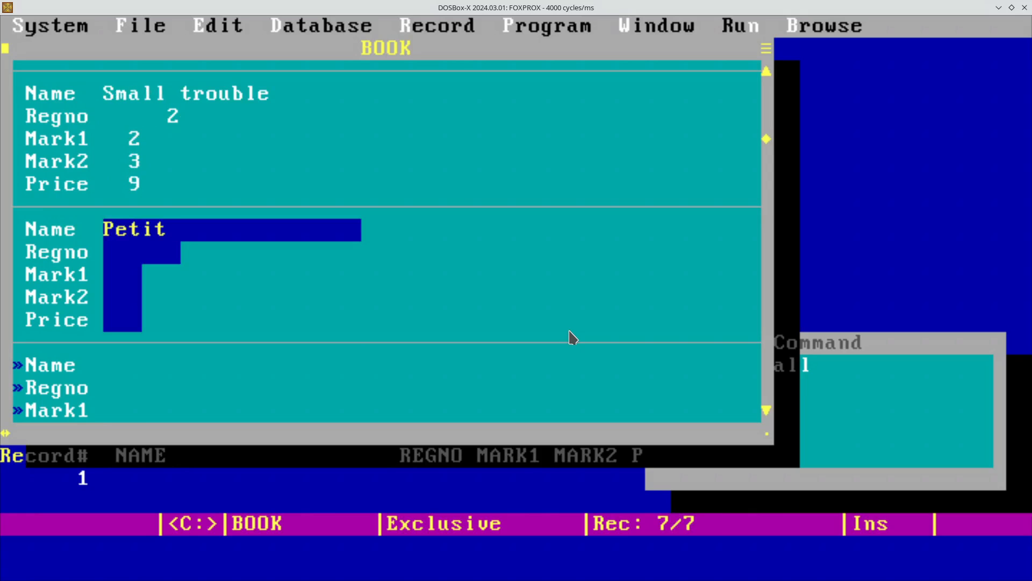
type("enfant")
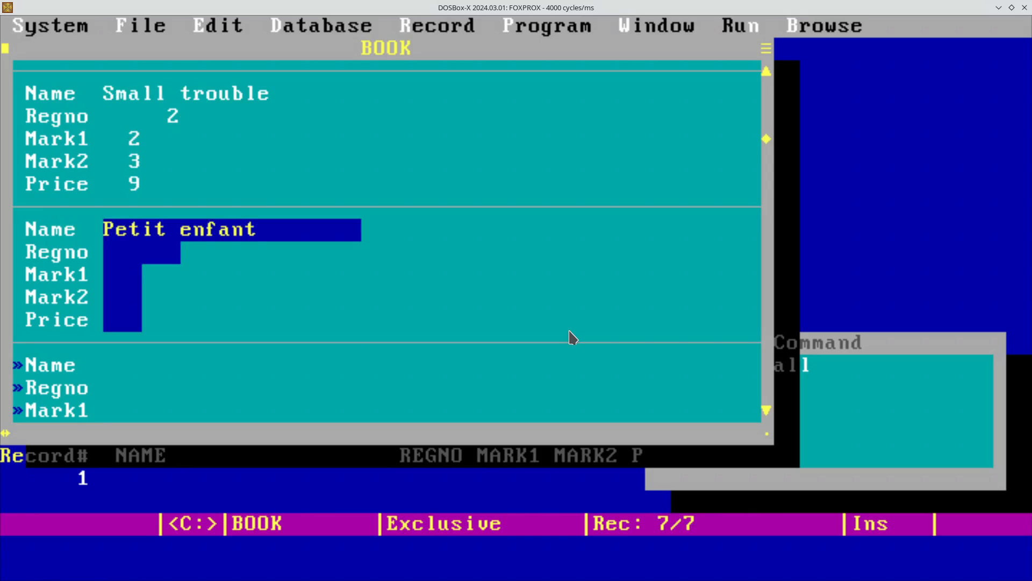
key("Return")
type("12")
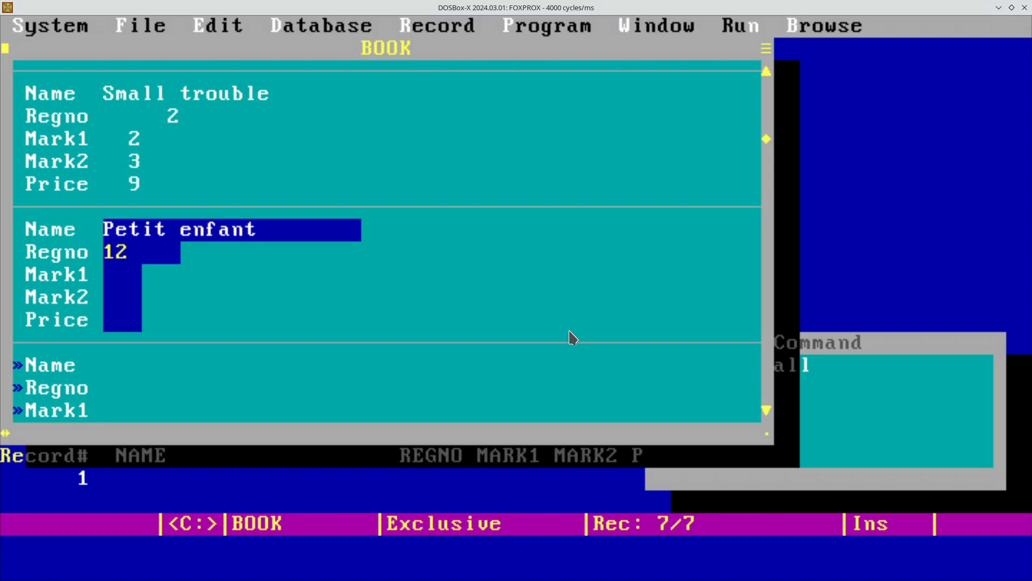
key("Return")
type("4")
key("Return")
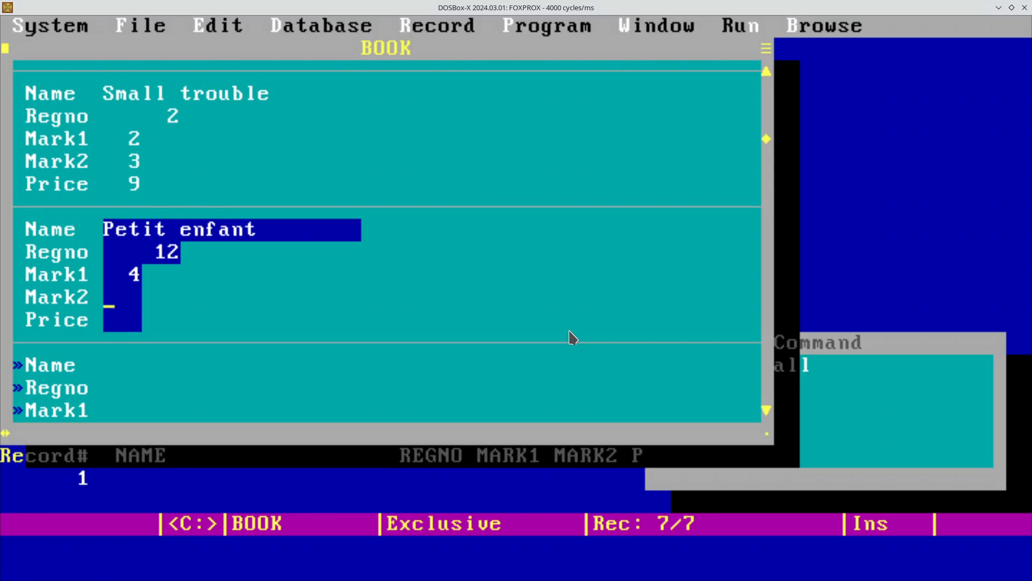
type("2")
key("Return")
type("8")
key("Return")
key("Return")
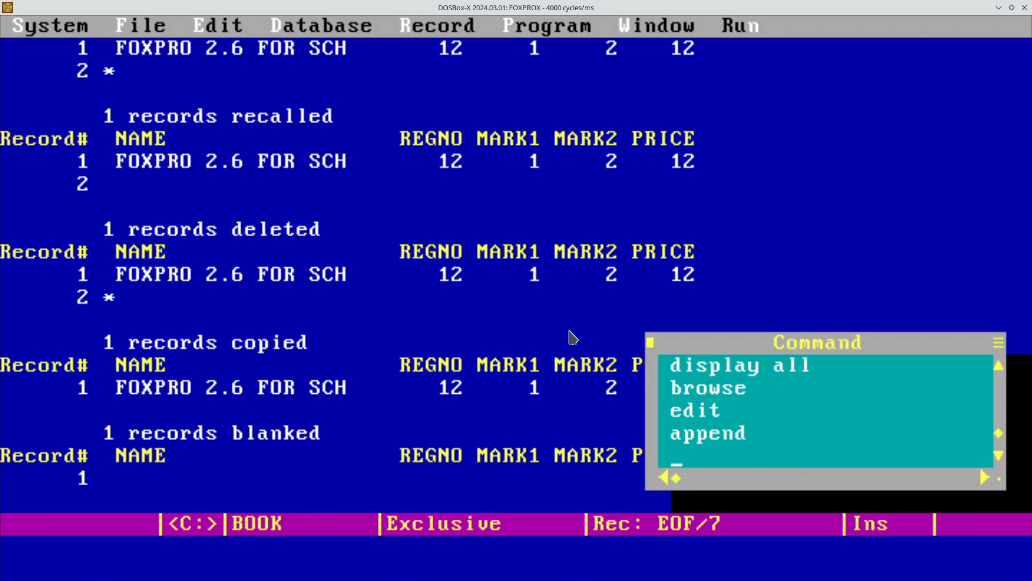
Rerun the earlier display all command to list every record of the BOOK table.
key("Up")
key("Up")
key("Up")
key("Up")
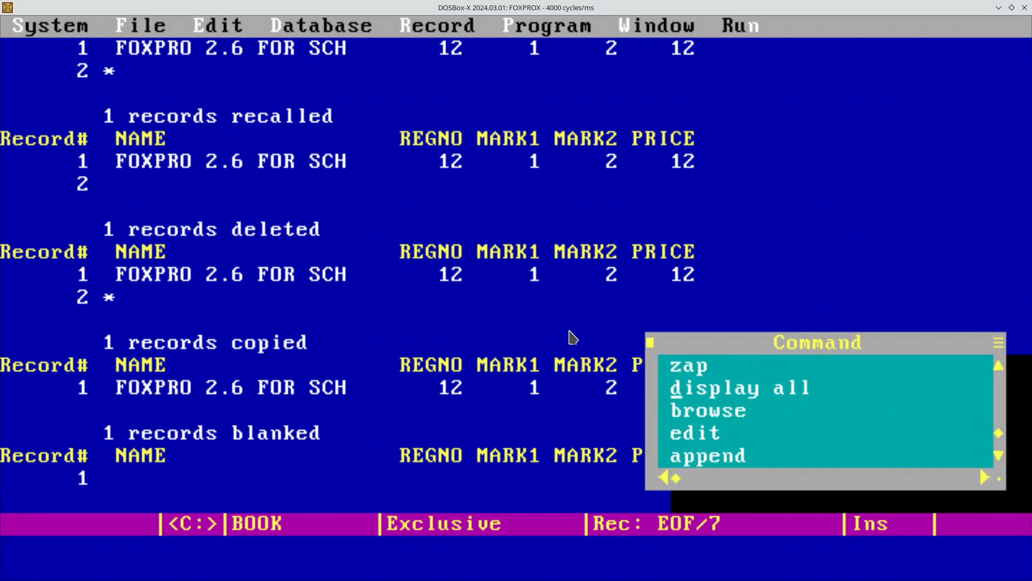
key("Return")
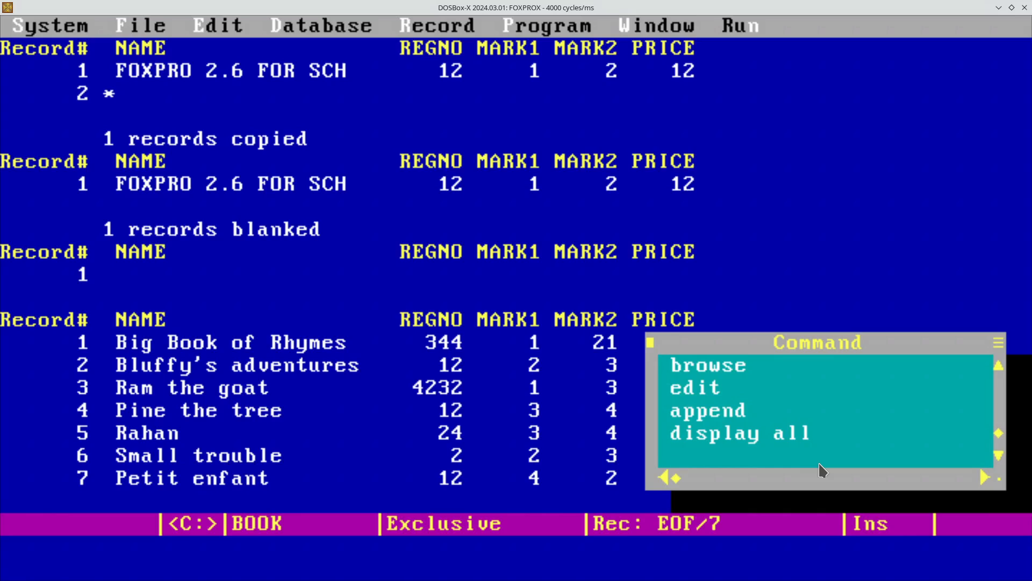
Move the record pointer to the first record with go top and to the last with go bottom.
type("go top")
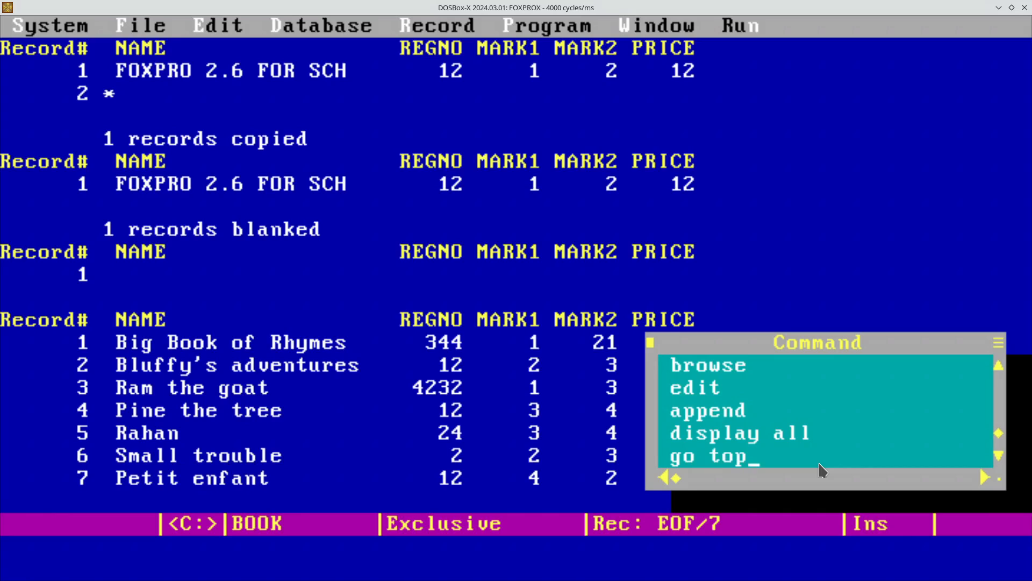
key("Return")
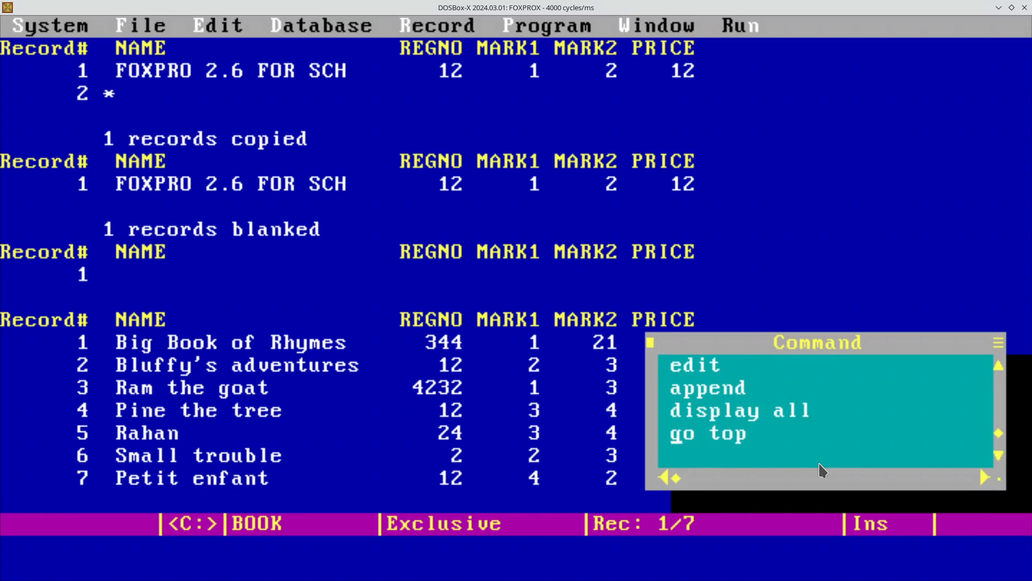
type("go bottom")
key("Return")
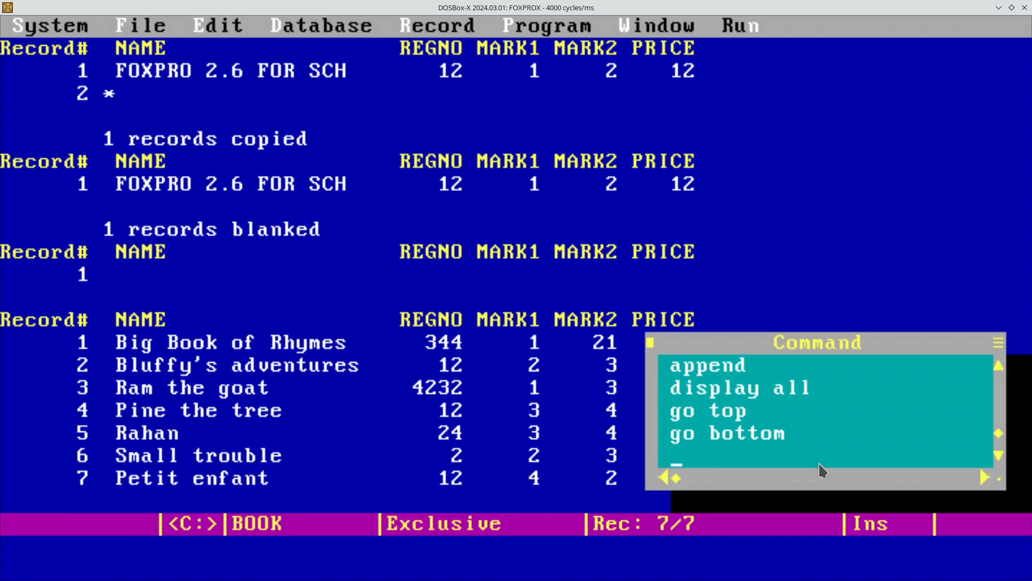
Move the record pointer to record 3 with go 3 and advance it three records with skip 3.
type("go 3")
key("Return")
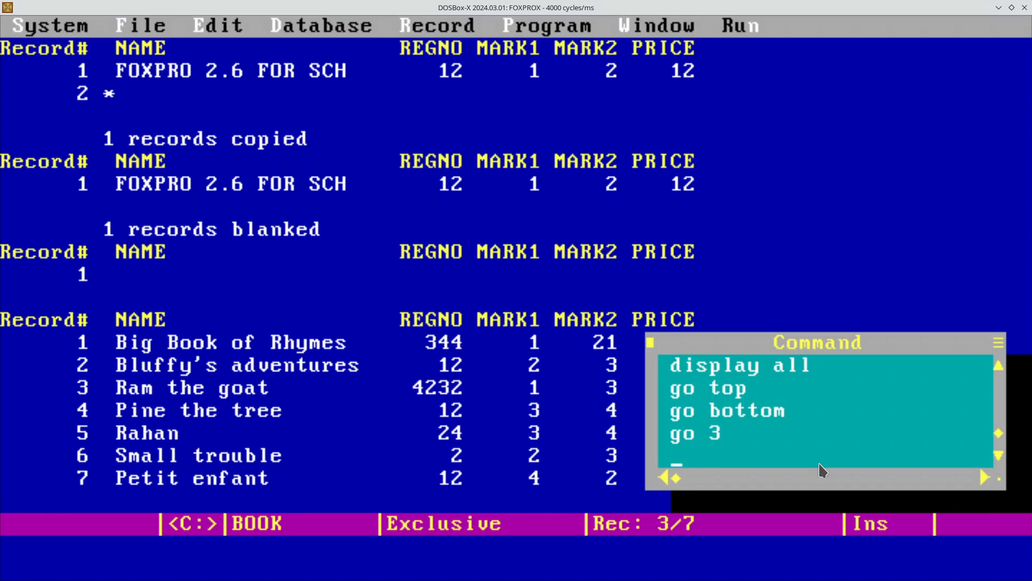
type("skip 3")
key("Return")
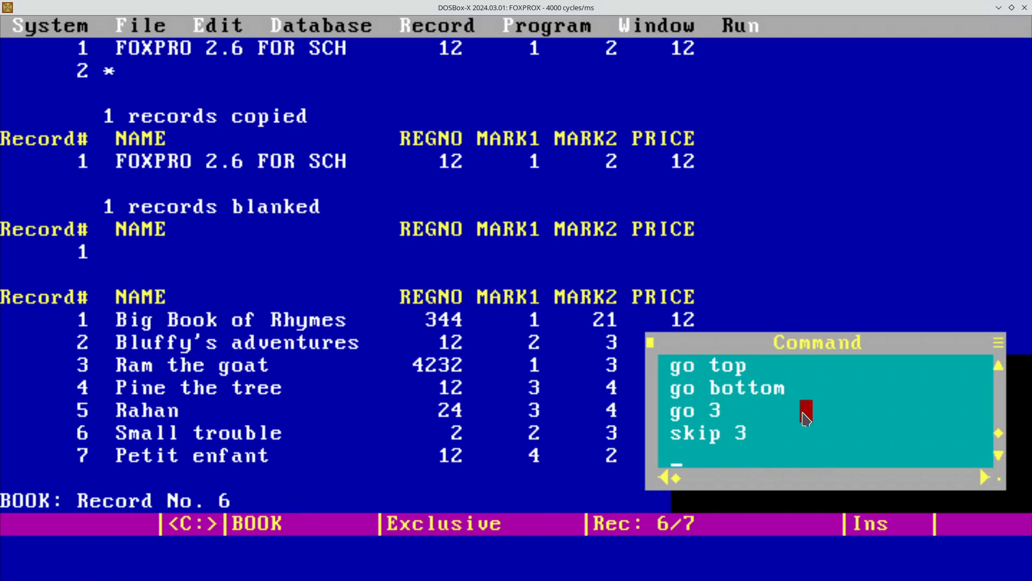
Output all BOOK records by rerunning display all, and again with the list command.
key("Up")
key("Up")
key("Up")
key("Up")
key("Up")
key("Up")
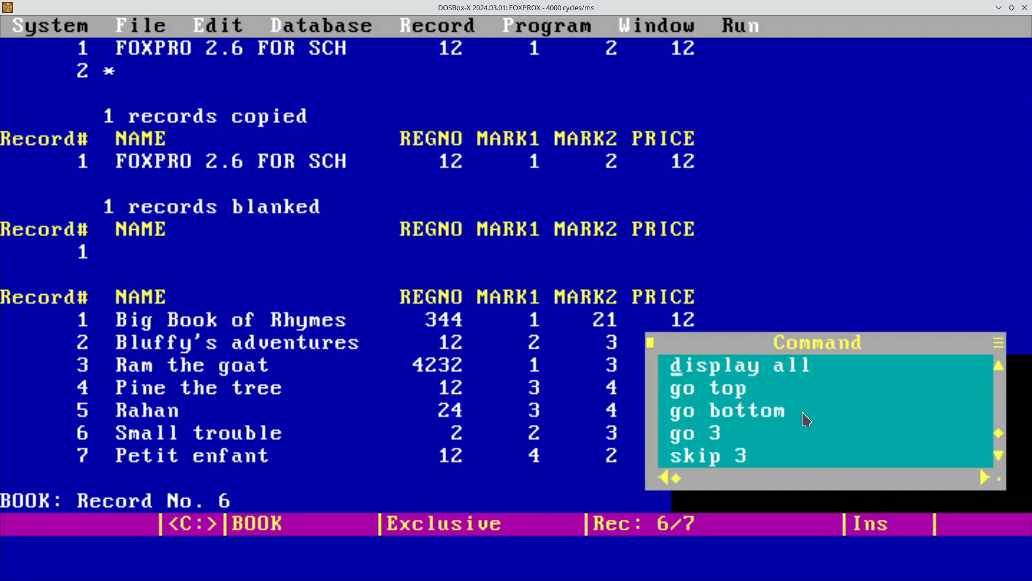
key("Return")
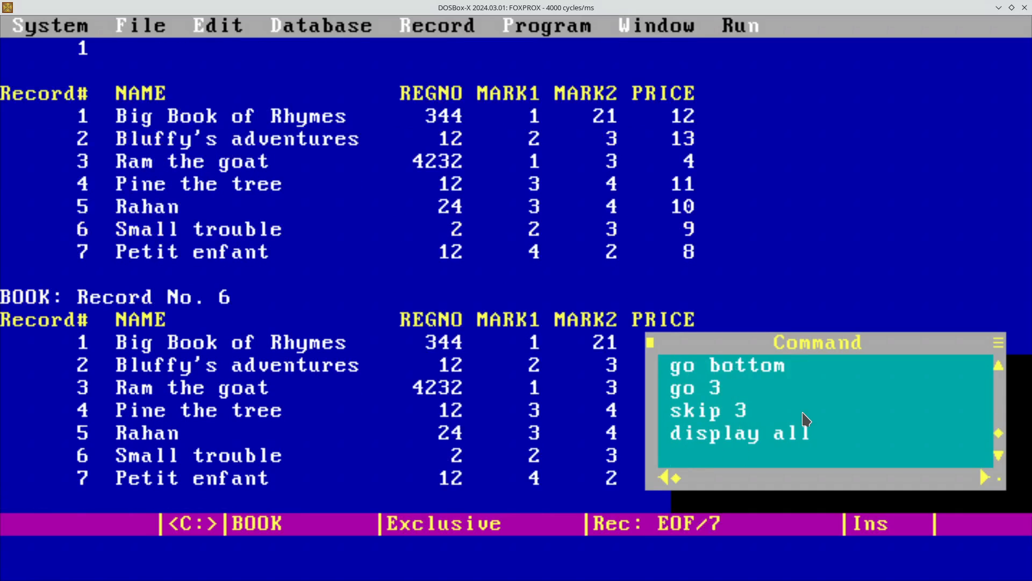
type("list")
key("Return")
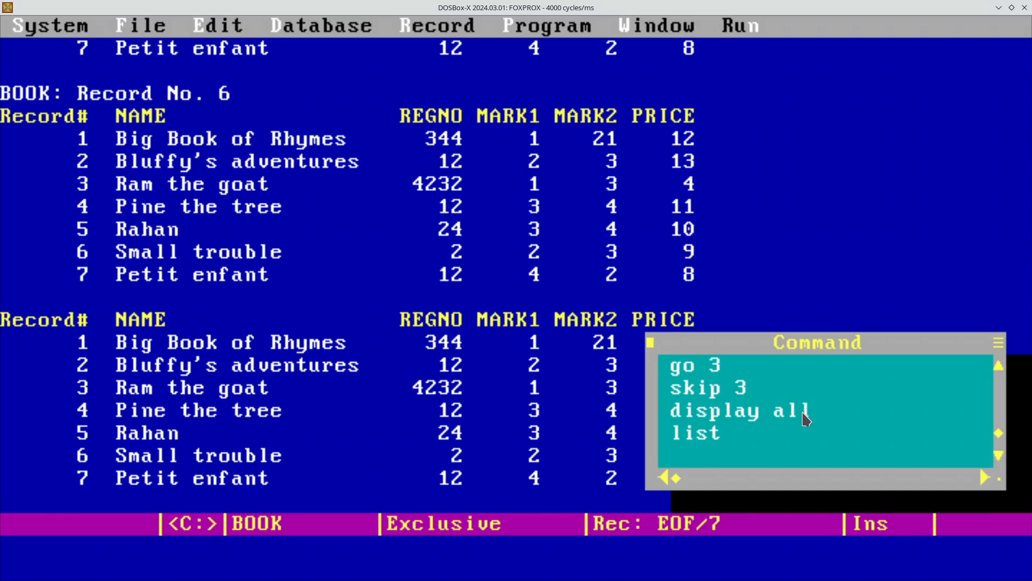
Try to list the BOOK records with the command list for val(price) < 10.
type("list for ")
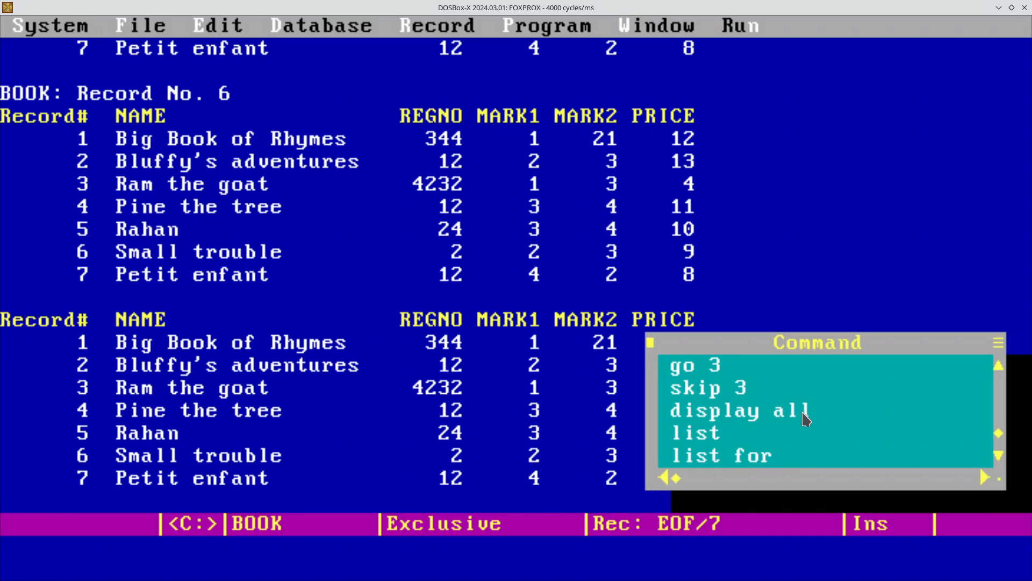
type("val(pro")
key("BackSpace")
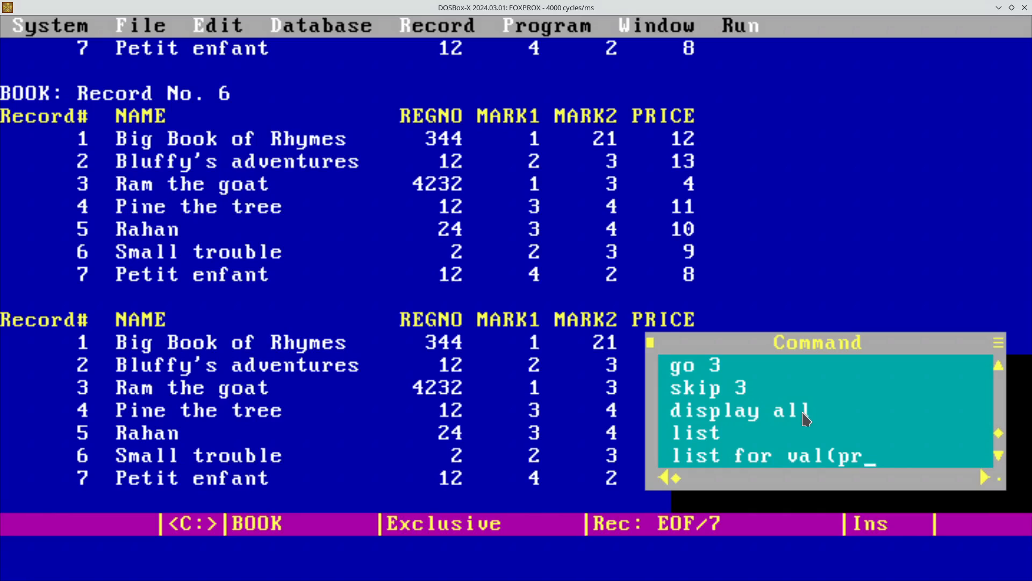
type("ice)")
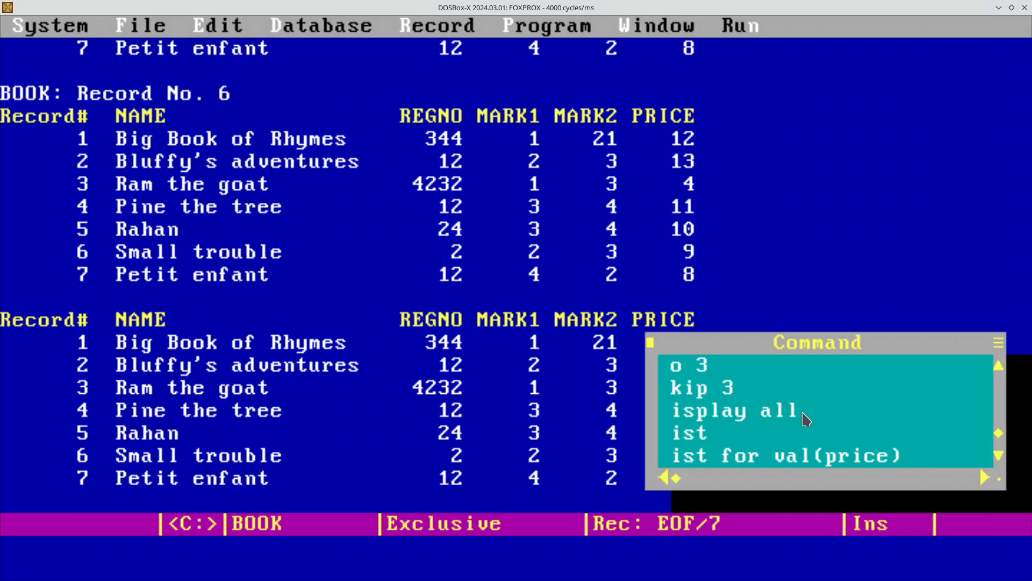
type(" < 10")
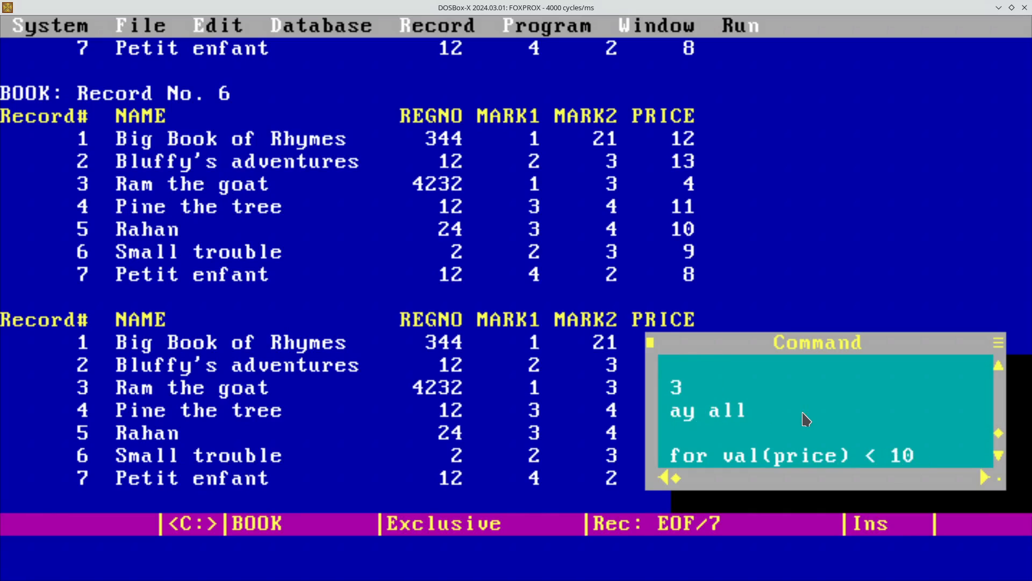
key("Return")
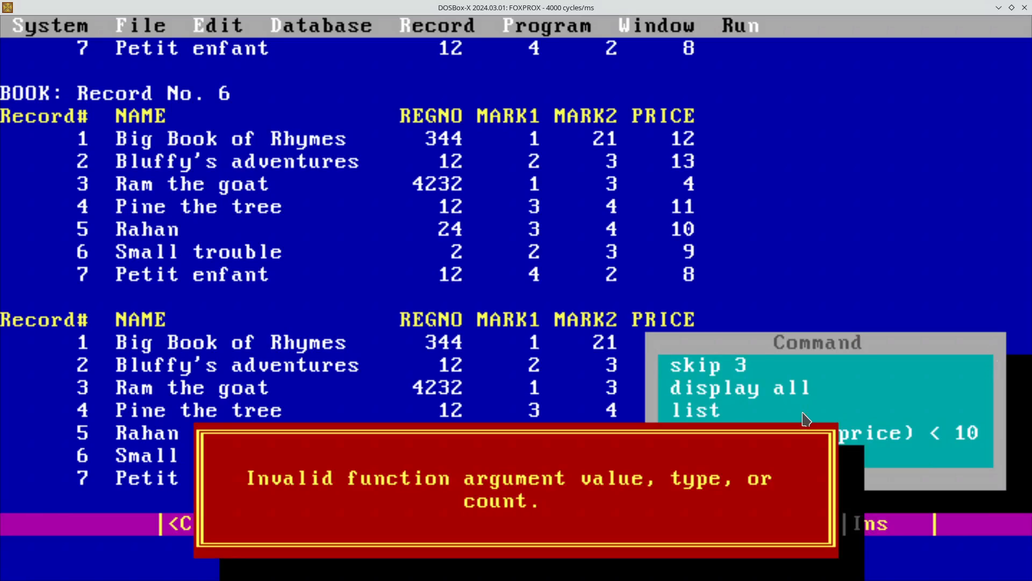
key("Escape")
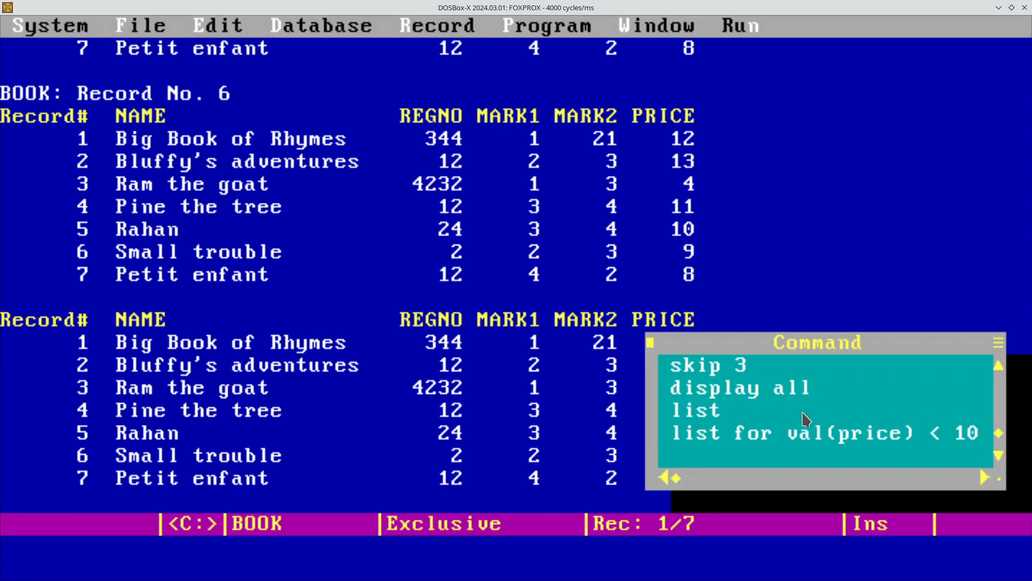
Remove the val function from the previous command and list the records with list for price < 10.
key("Right")
key("Delete")
key("Delete")
key("Delete")
key("Delete")
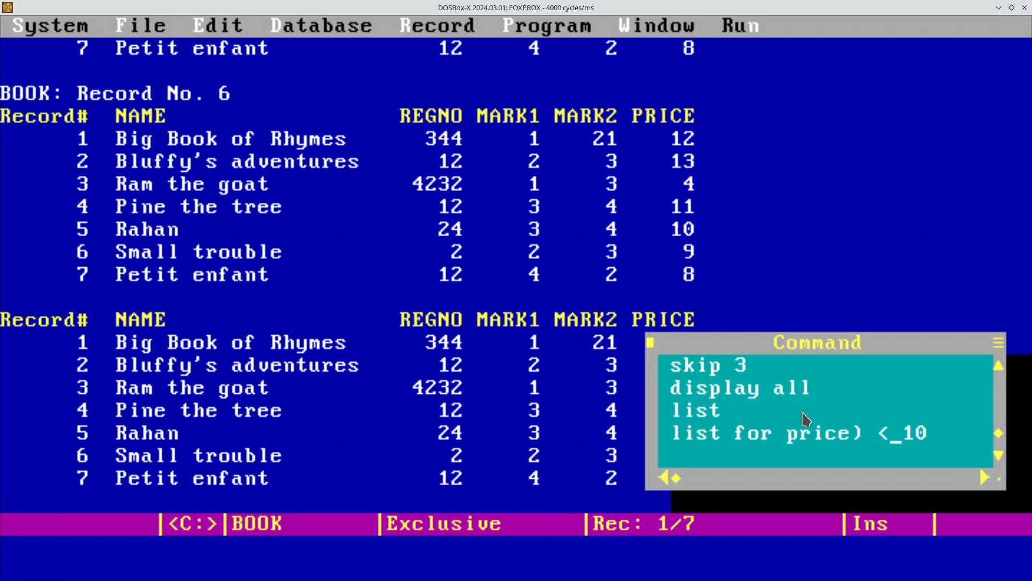
key("Left")
key("Left")
key("BackSpace")
key("Return")
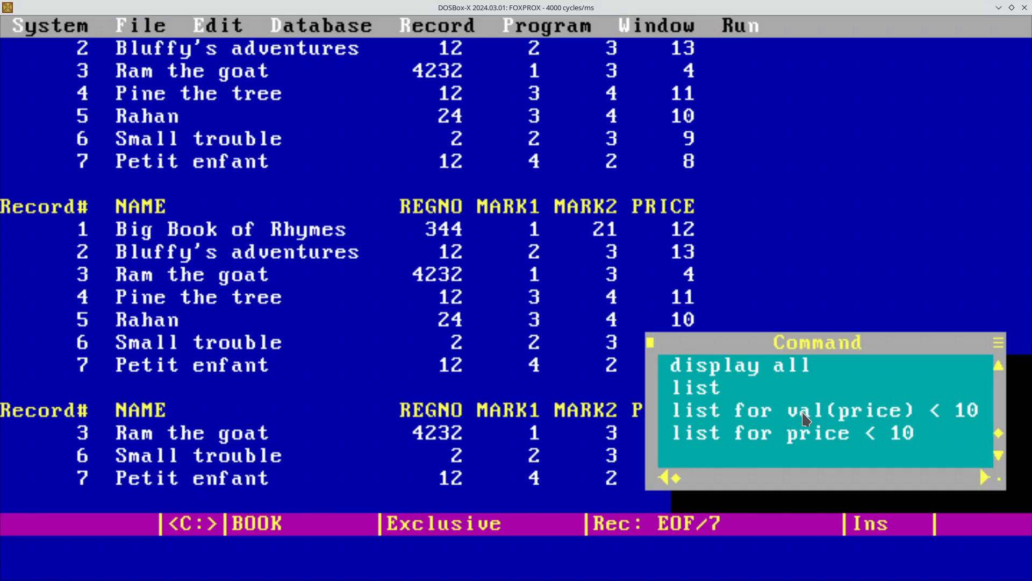
List only the name field of all records, and list again with the expression price+10 added.
type("list name")
key("Return")
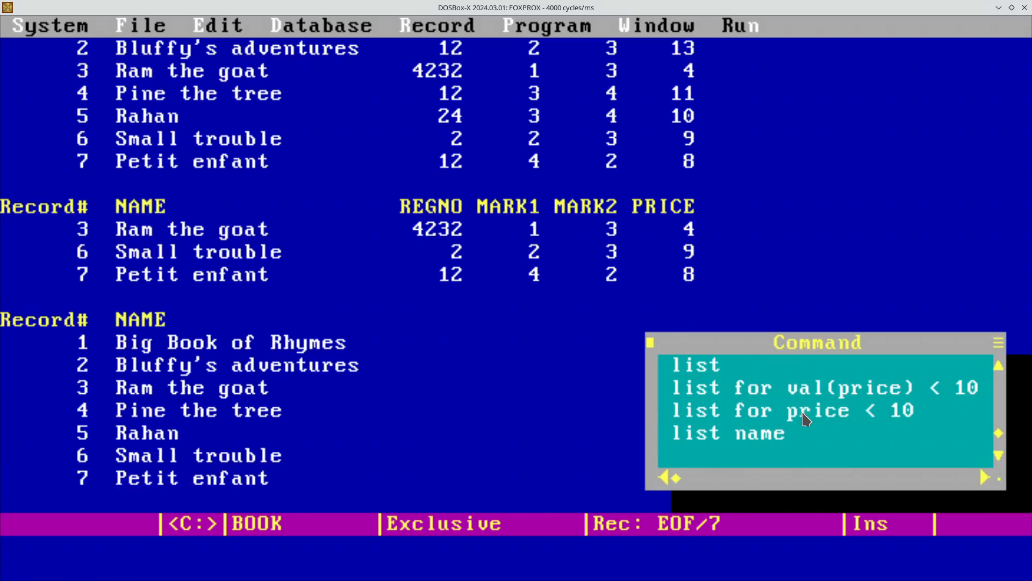
type("list name")
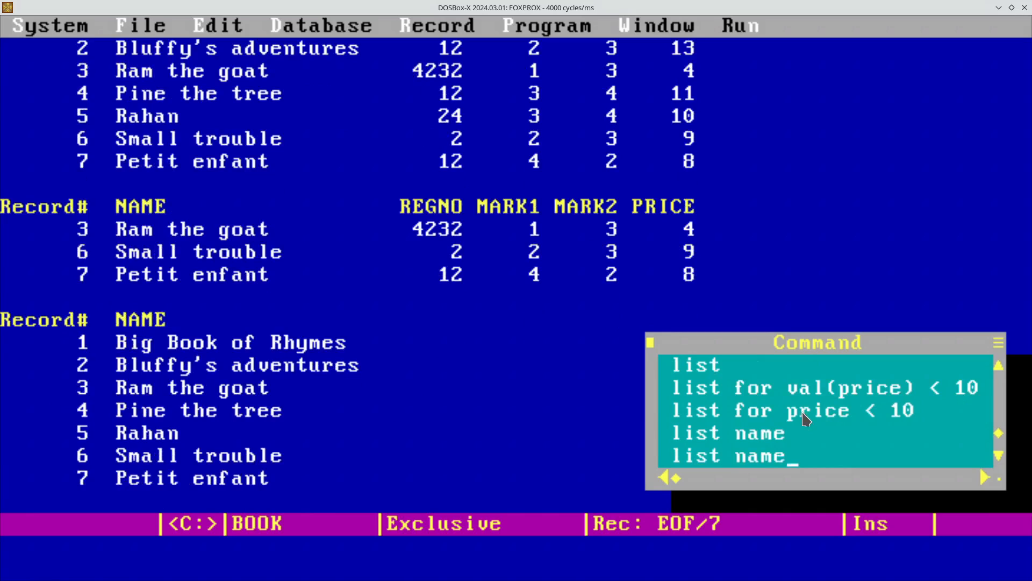
type(", price")
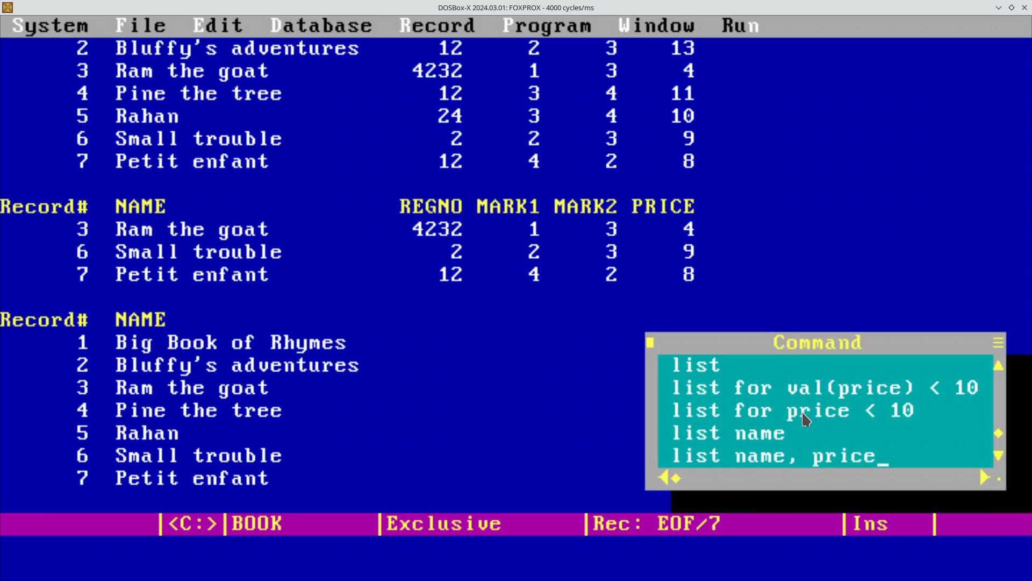
type("+10")
key("Return")
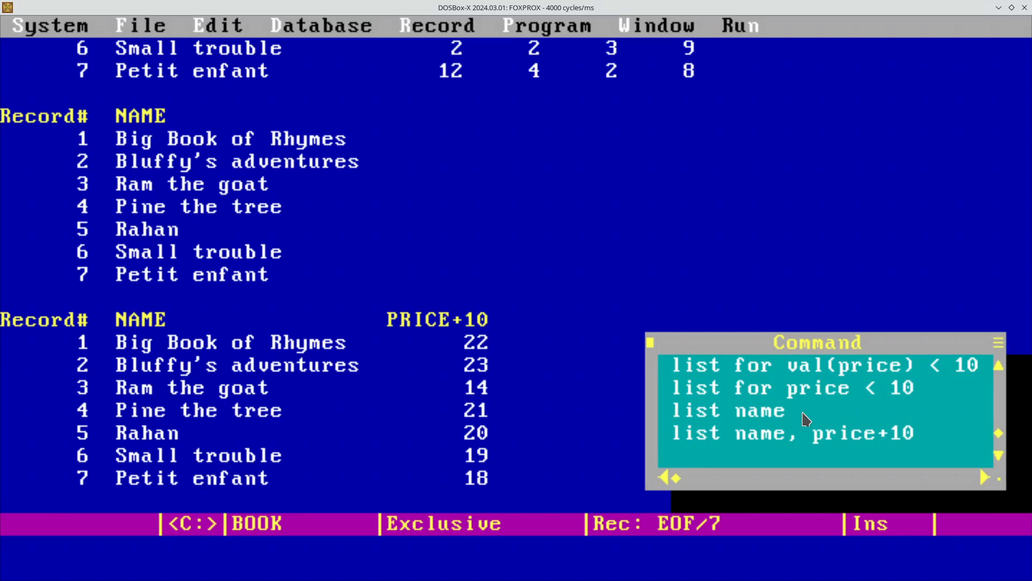
Change the expression in the last command to price*2 and run the list of names again.
key("BackSpace")
key("BackSpace")
key("BackSpace")
key("BackSpace")
type("e*2")
key("Return")
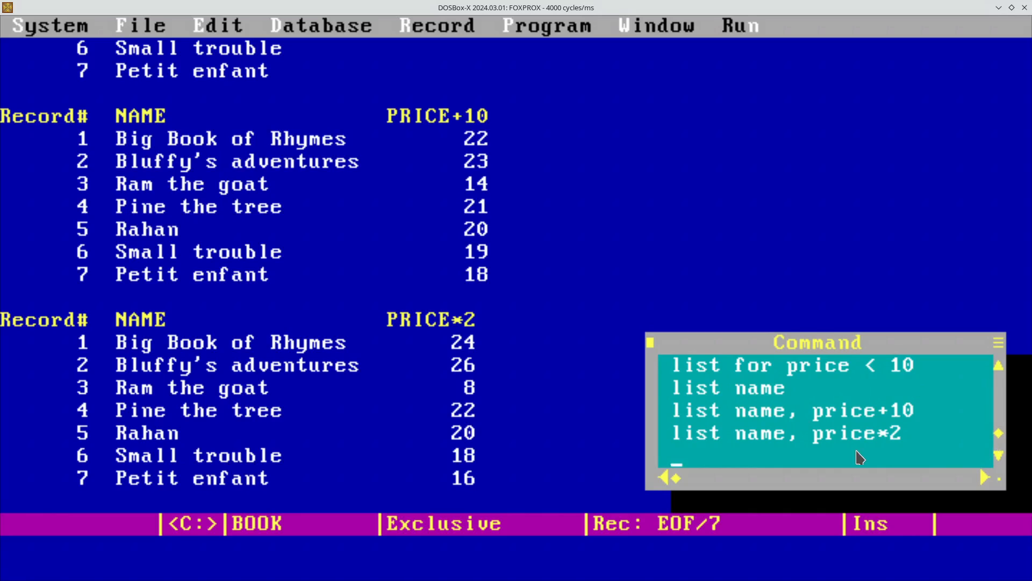
Open the BOOK table for tabular viewing and editing with the browse command.
type("brows")
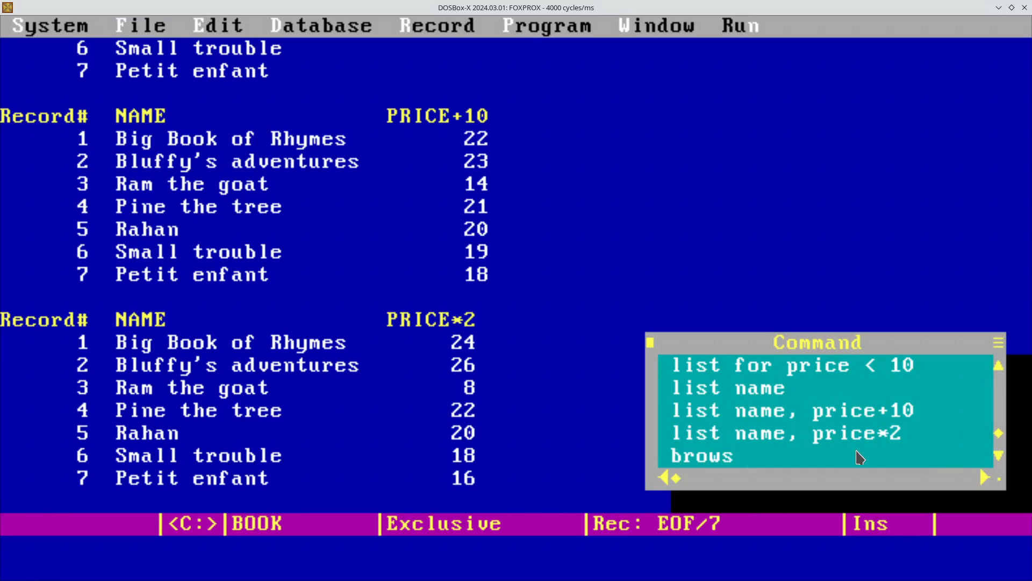
type("e")
key("Return")
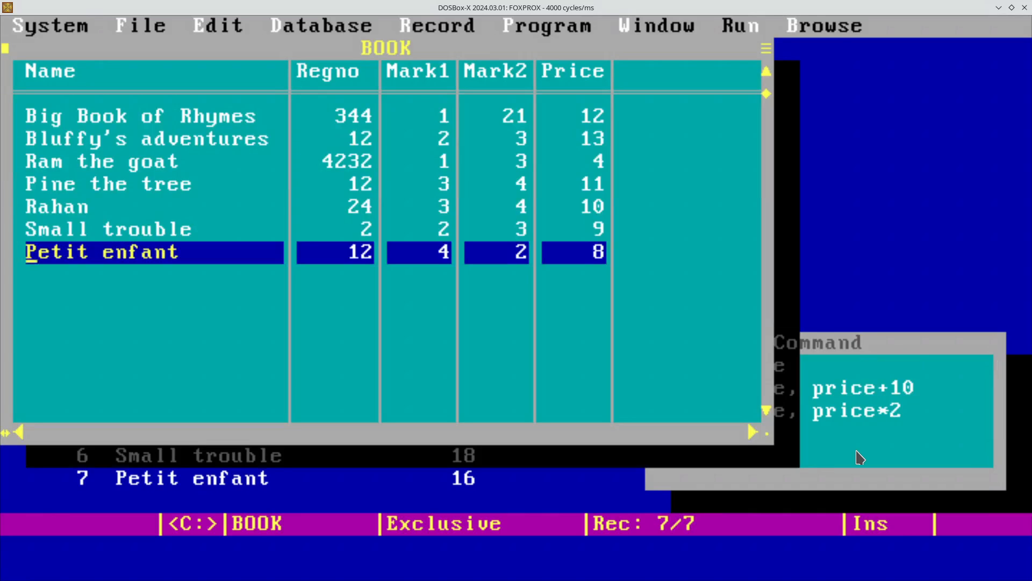
Set the price of the Ram the goat record to 7.
key("Up")
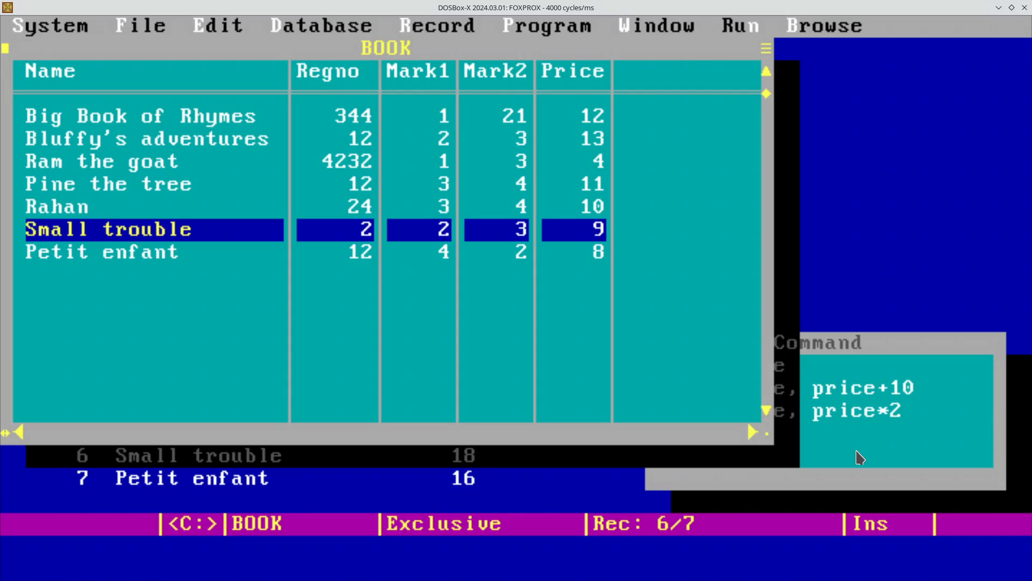
key("Up")
key("Up")
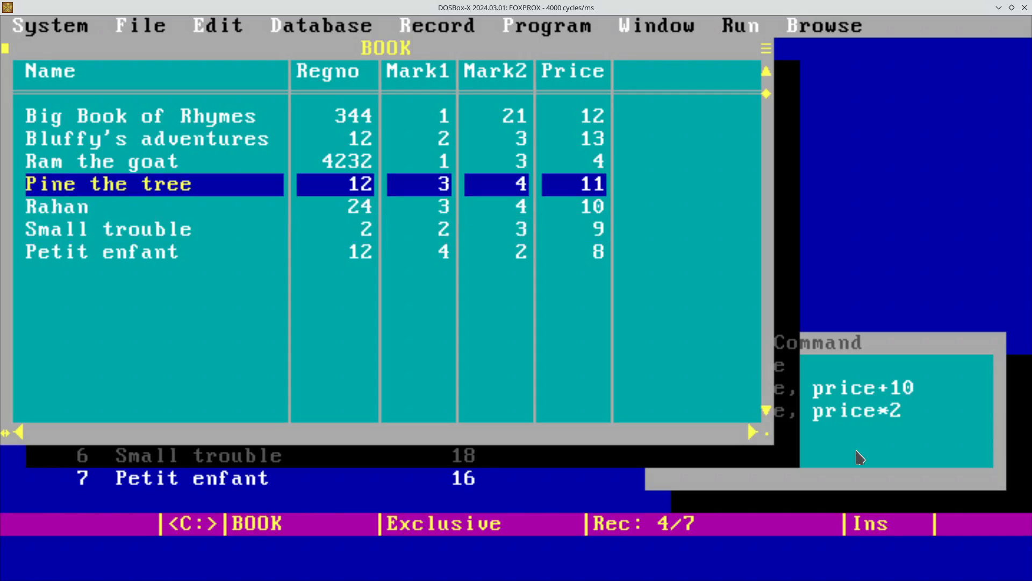
key("Up")
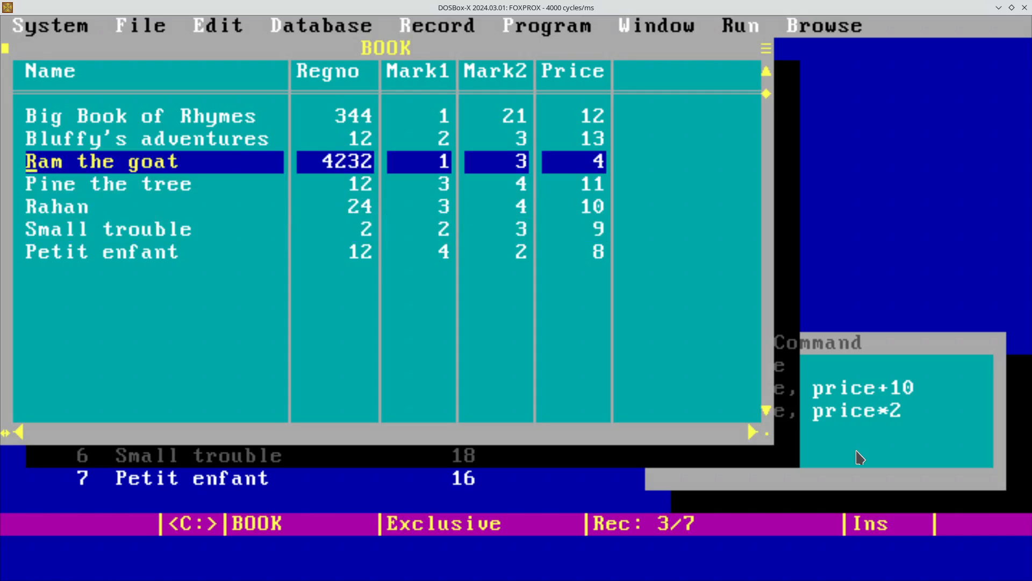
key("Tab")
key("Tab")
key("Tab")
key("Tab")
key("Delete")
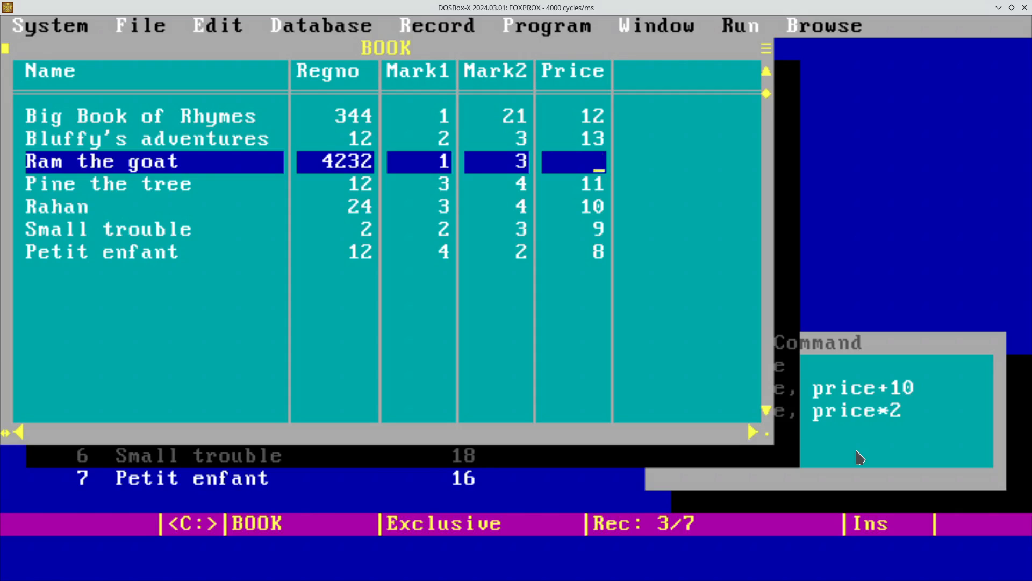
type("7")
key("Return")
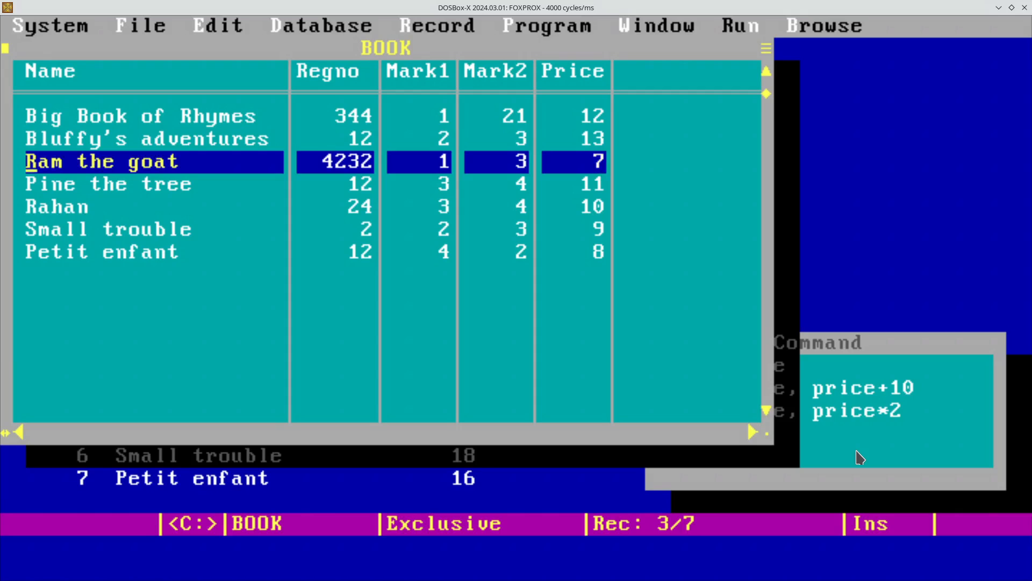
Move down to the last record of the BOOK table and close the browse window.
key("Down")
key("Down")
key("Down")
key("Down")
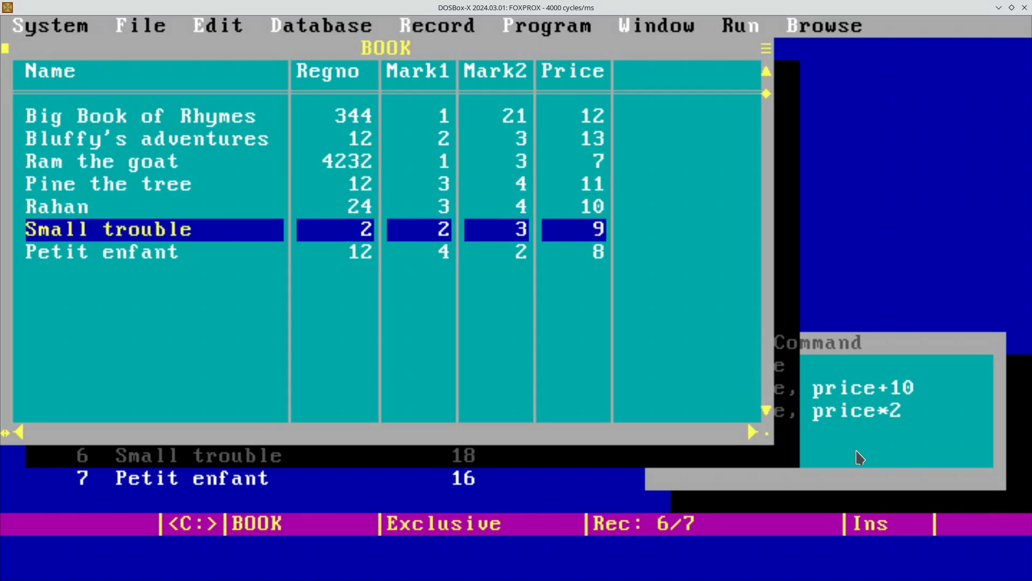
key("Escape")
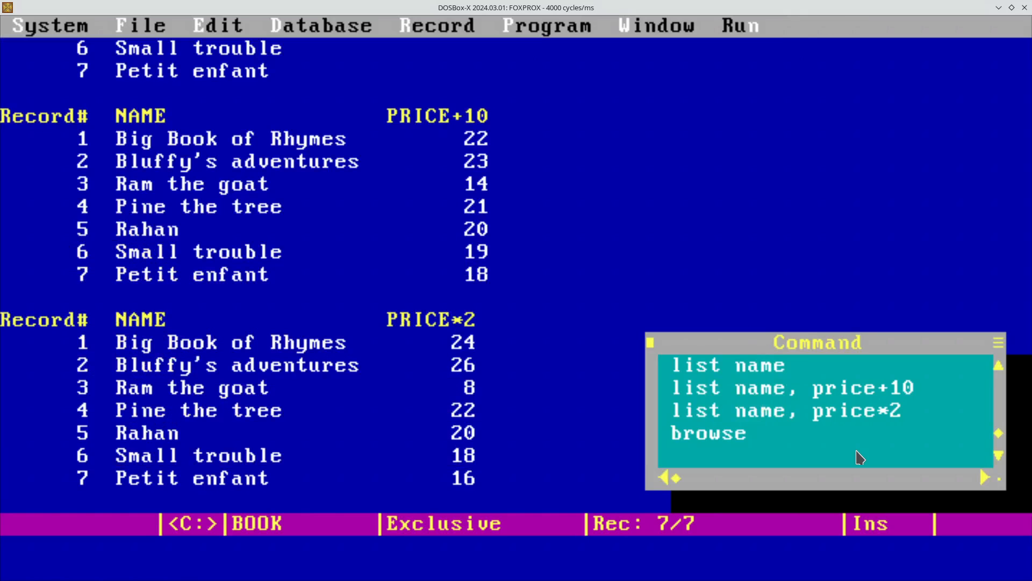
Rerun the browse command, move through the records to examine them, and close the browse window.
key("Return")
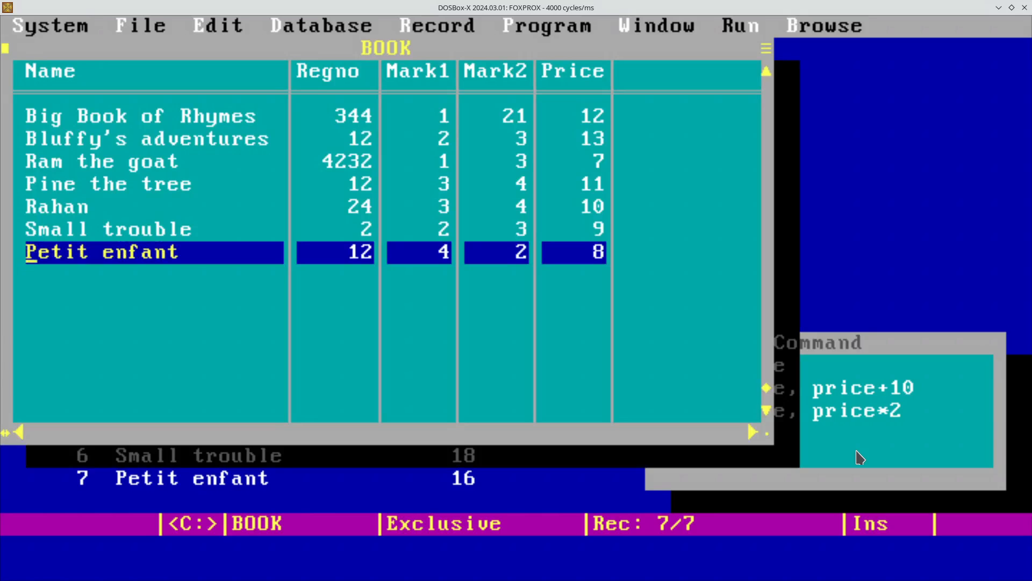
key("Up")
key("Up")
key("Up")
key("Up")
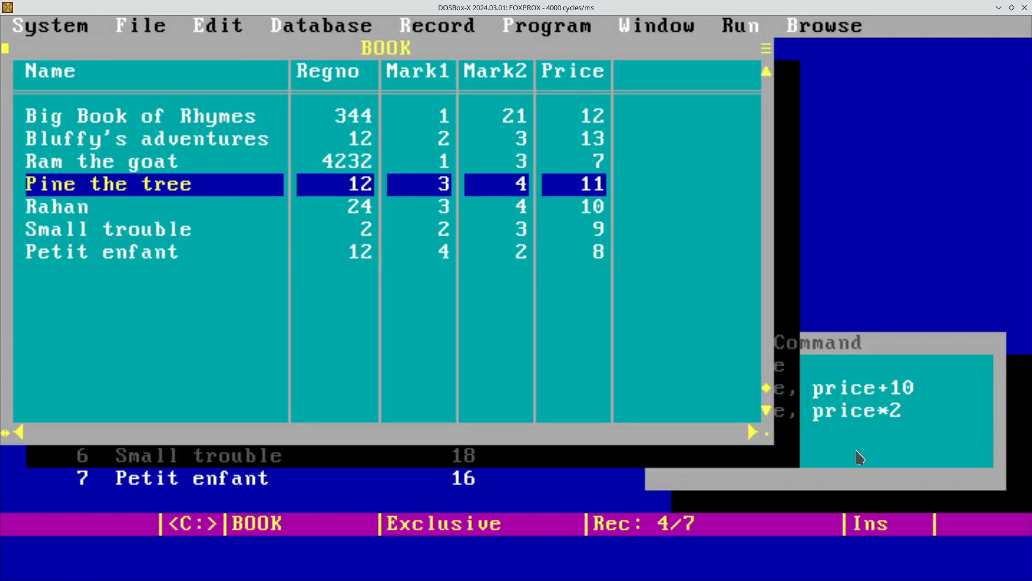
key("Down")
key("Down")
key("Down")
key("Down")
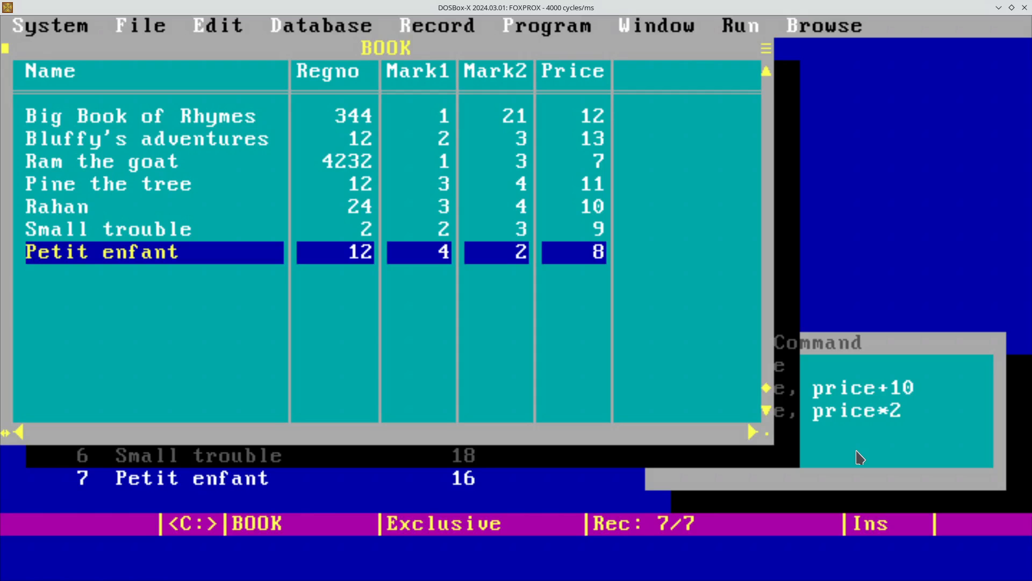
key("Escape")
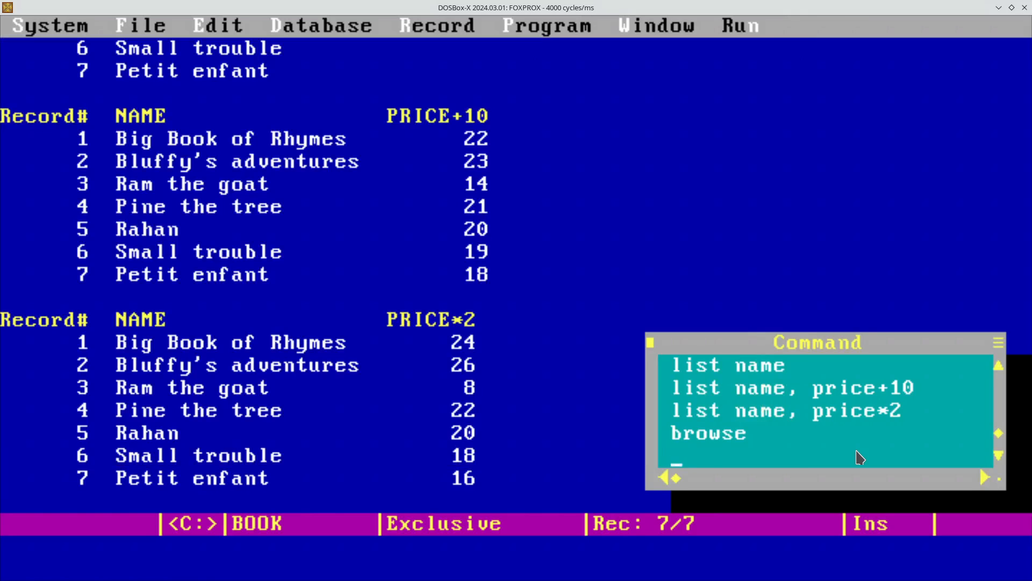
Browse the BOOK table without editing using browse noedit, and move across to the price field.
type("browse")
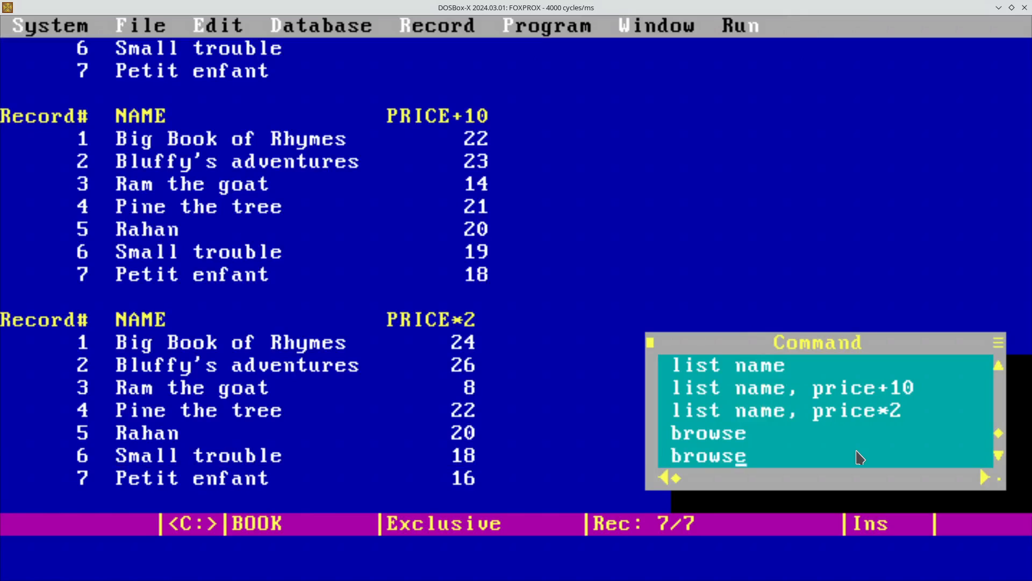
type(" noedit")
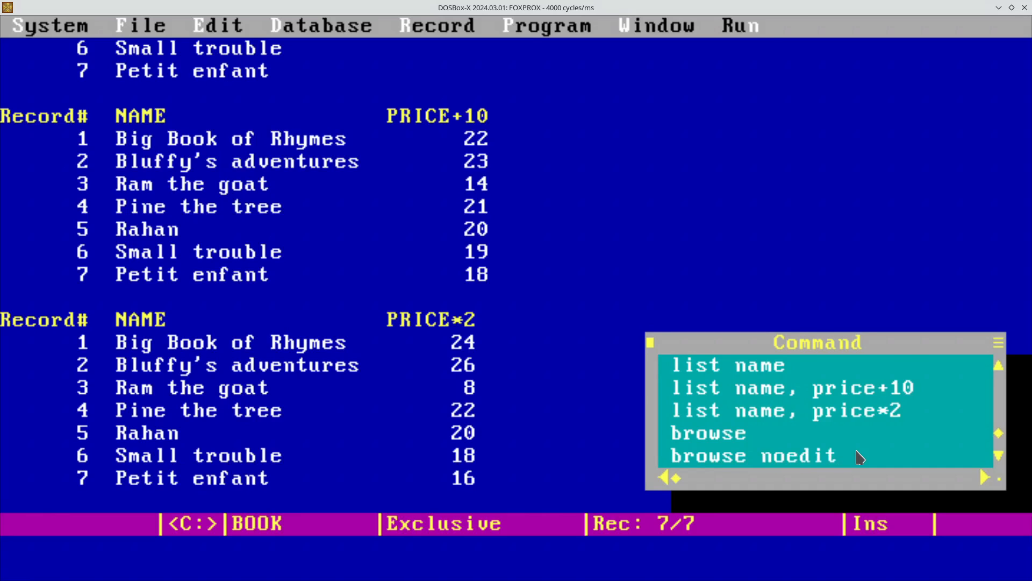
key("Return")
key("Tab")
key("Tab")
key("Tab")
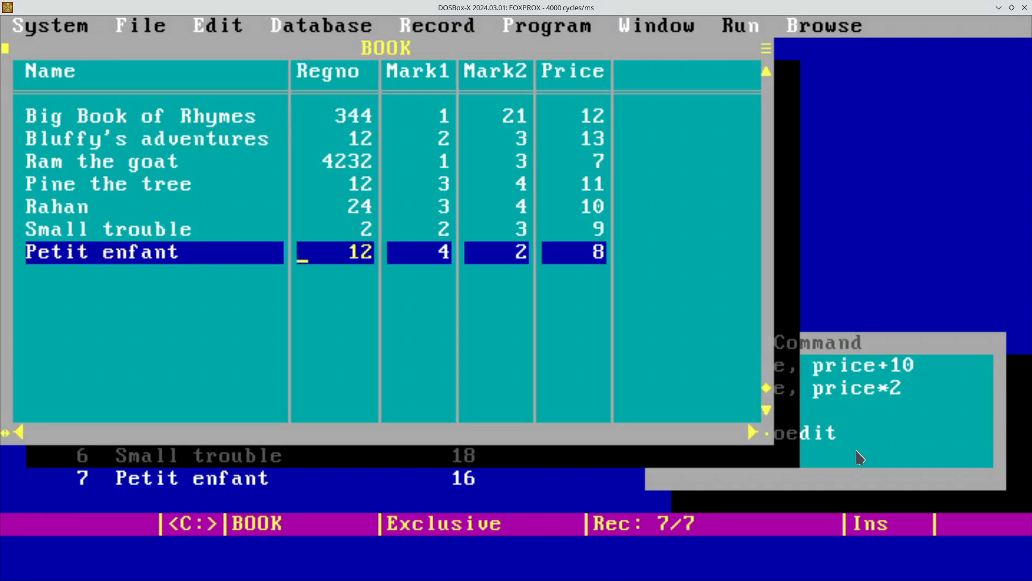
Mark the Ram the goat record for deletion in the browse window, and list all records with display all.
key("Up")
key("Up")
key("Up")
key("Up")
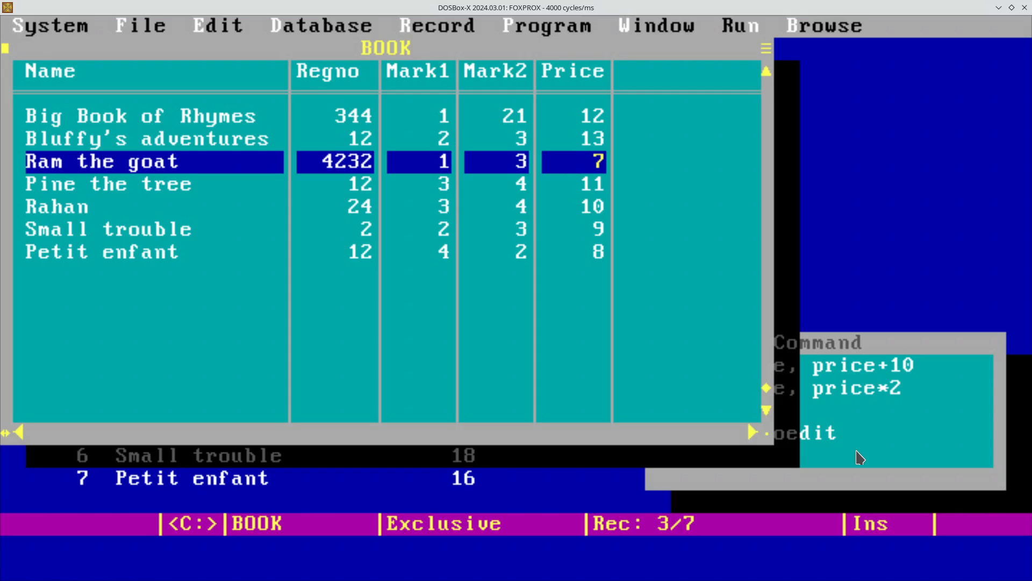
key("ctrl+t")
key("Down")
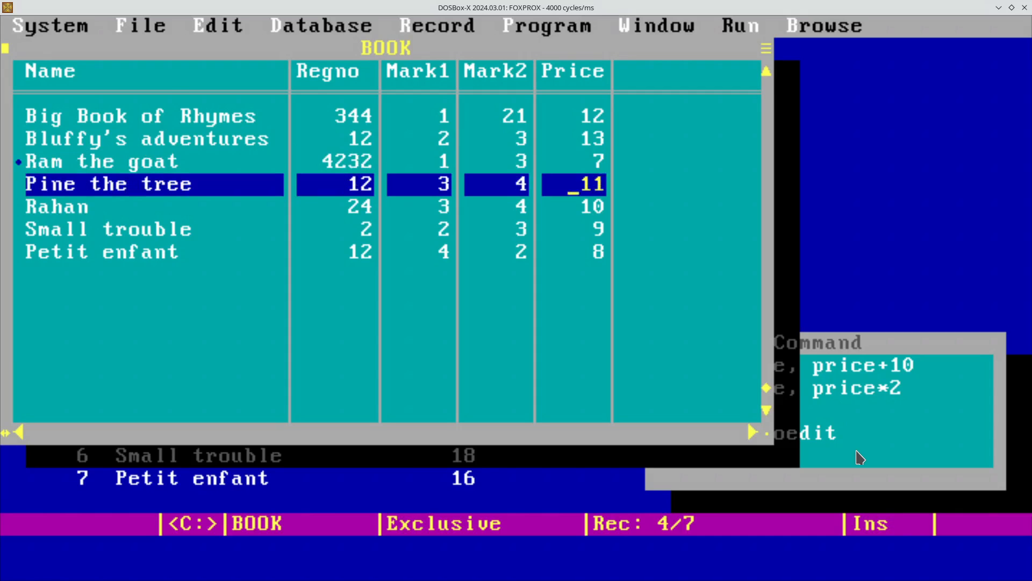
key("Up")
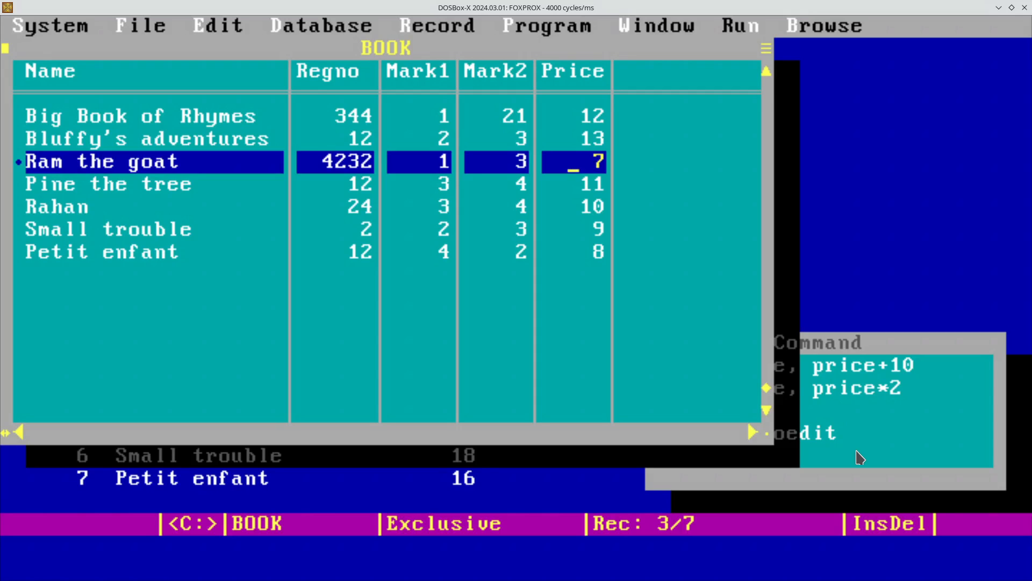
key("Escape")
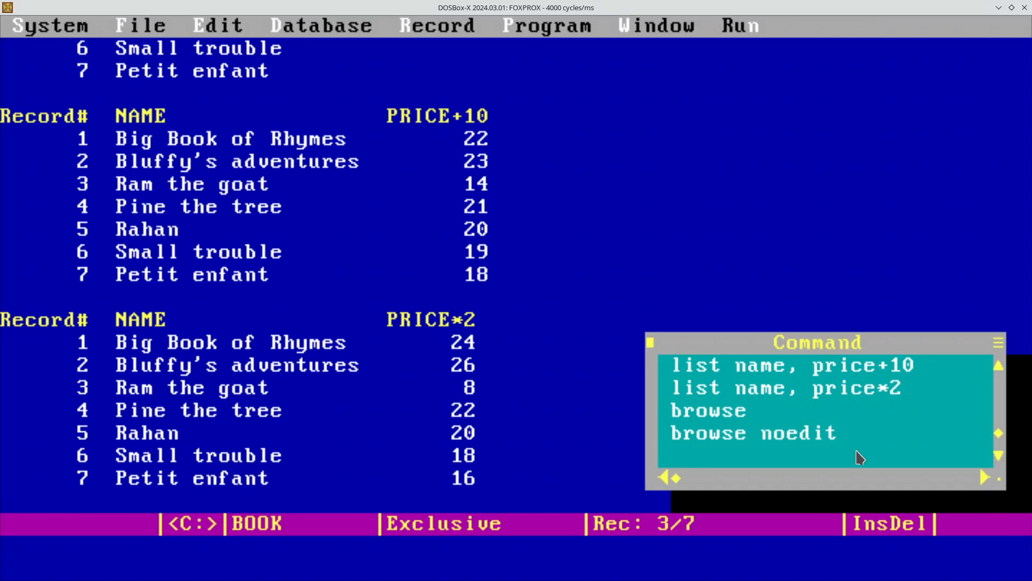
type("display all")
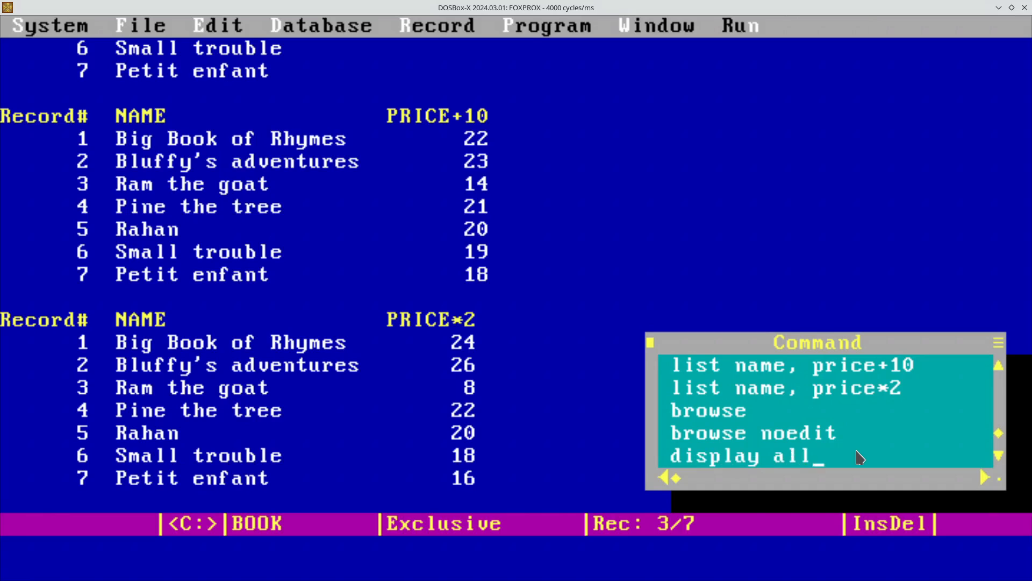
key("Return")
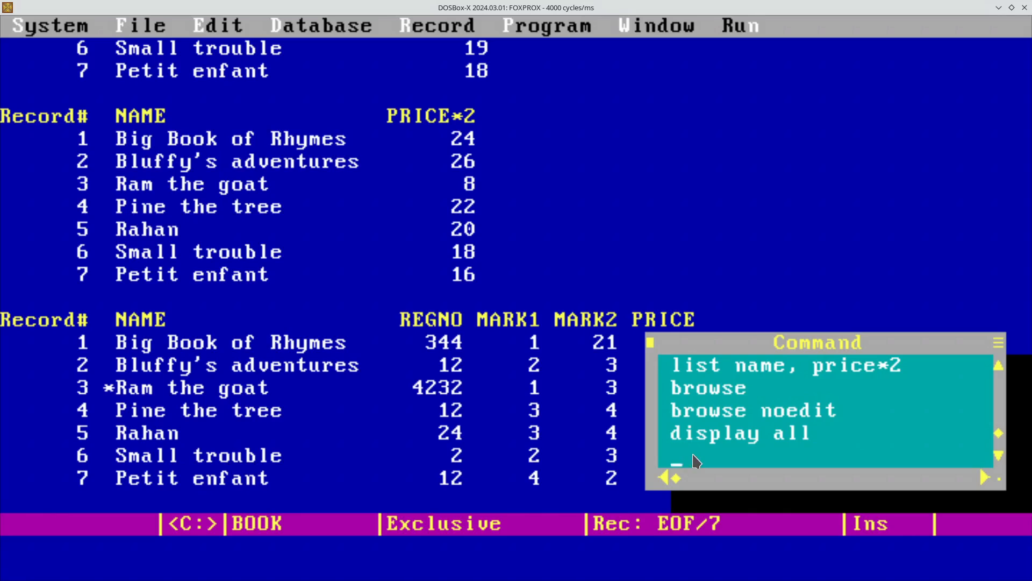
Remove the deletion marks from all records with recall all, and list the records with display all.
type("recall all")
key("Return")
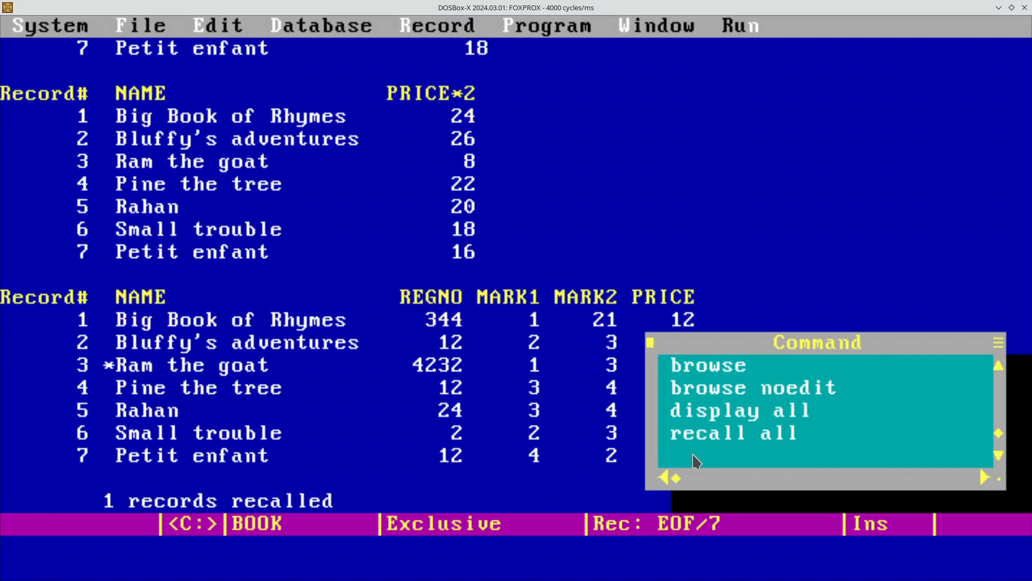
key("Up")
key("Up")
key("Return")
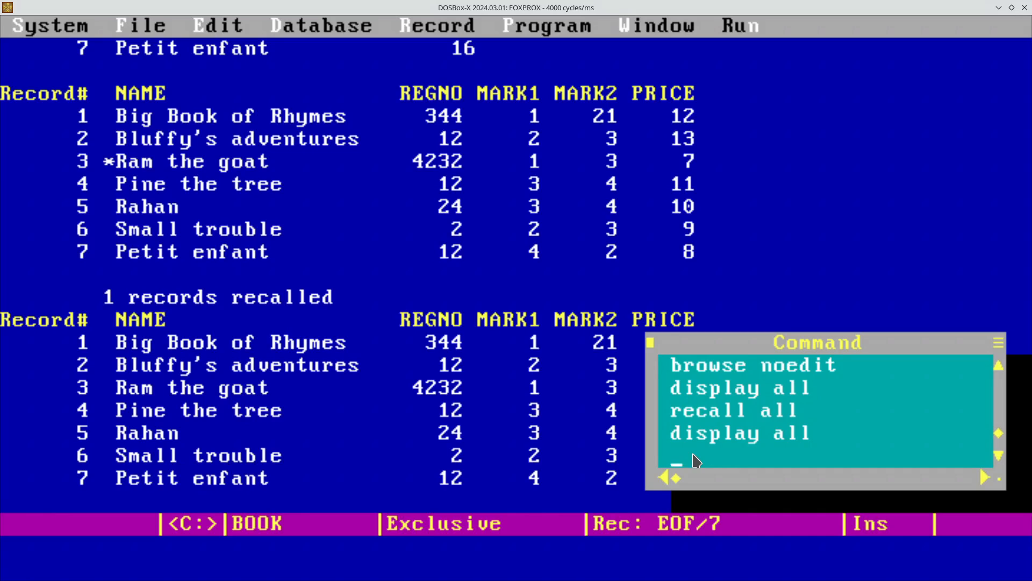
Browse the BOOK table with deletion disabled using browse nodelete.
type("browse nodfe")
key("BackSpace")
key("BackSpace")
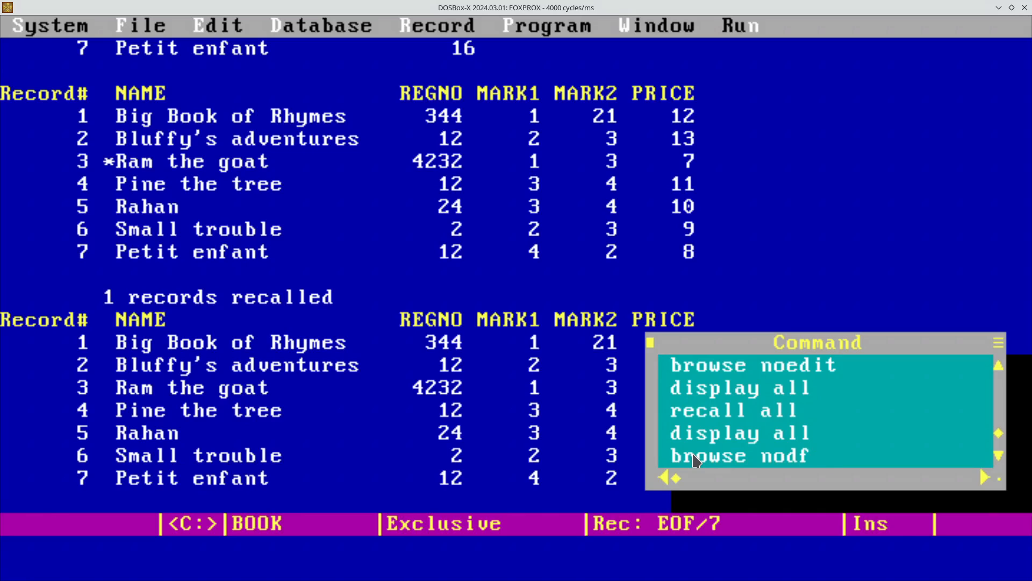
type("elete")
key("Return")
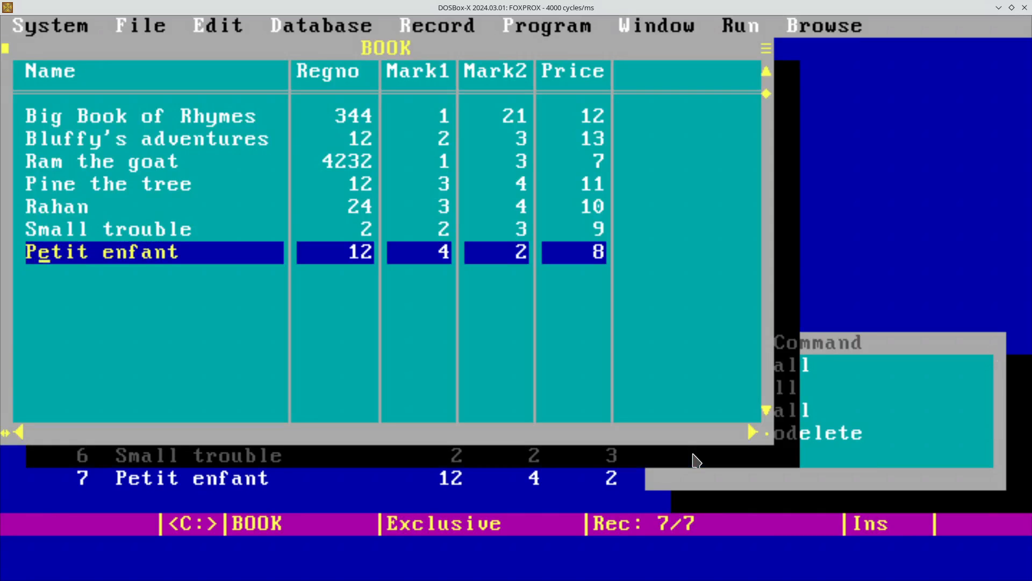
Move to the price field of the Ram the goat record and close the browse window.
key("Right")
key("Right")
key("Right")
key("Right")
key("Right")
key("Right")
key("Right")
key("Right")
key("Right")
key("Right")
key("Right")
key("Right")
key("Right")
key("Right")
key("Right")
key("Right")
key("Right")
key("Right")
key("Right")
key("Right")
key("Up")
key("Up")
key("Up")
key("Up")
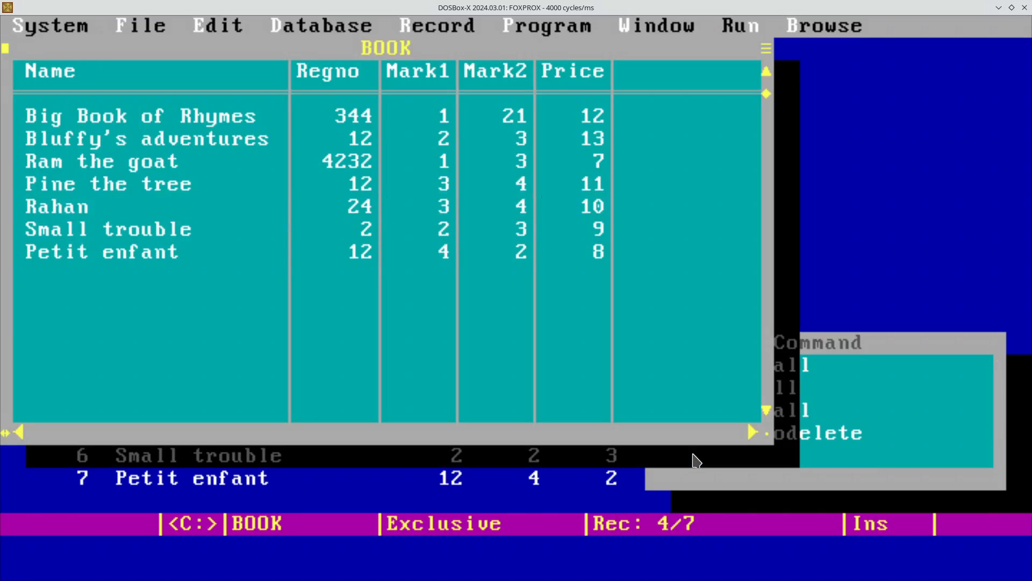
key("Right")
key("Right")
key("Right")
key("Right")
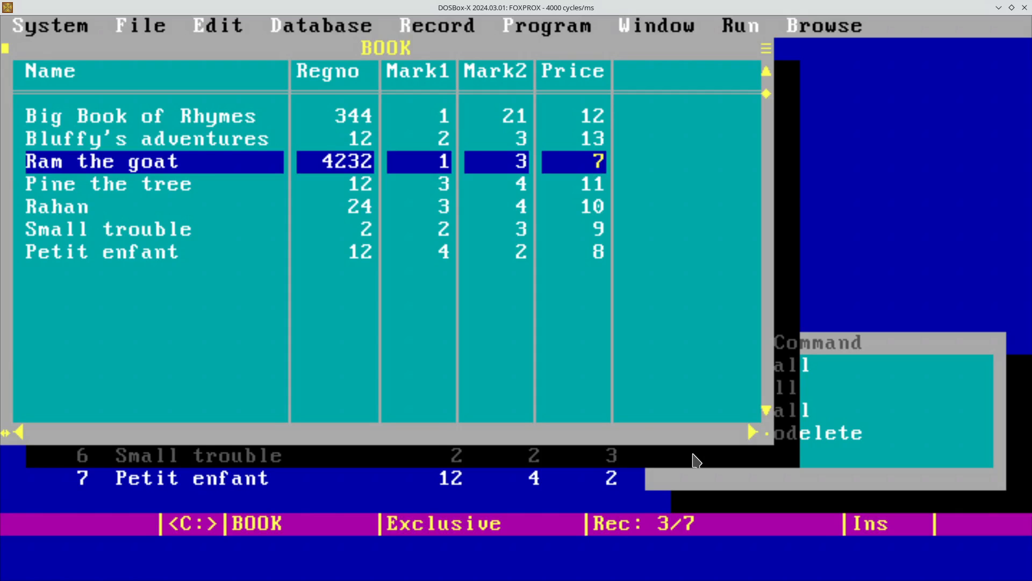
key("Escape")
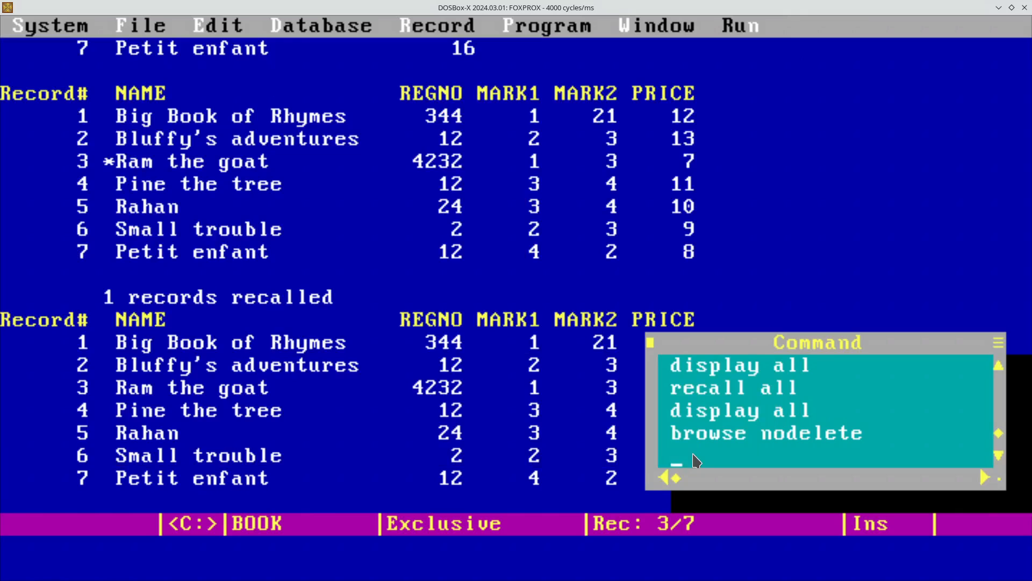
Print the current record number with ?recno(), and list the database files with dir.
type("?recno()")
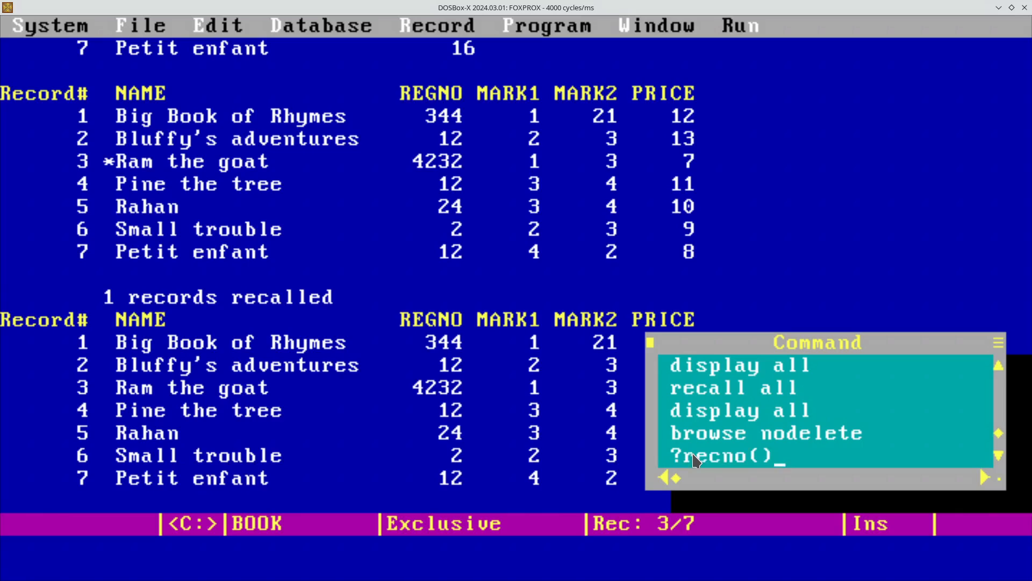
key("Return")
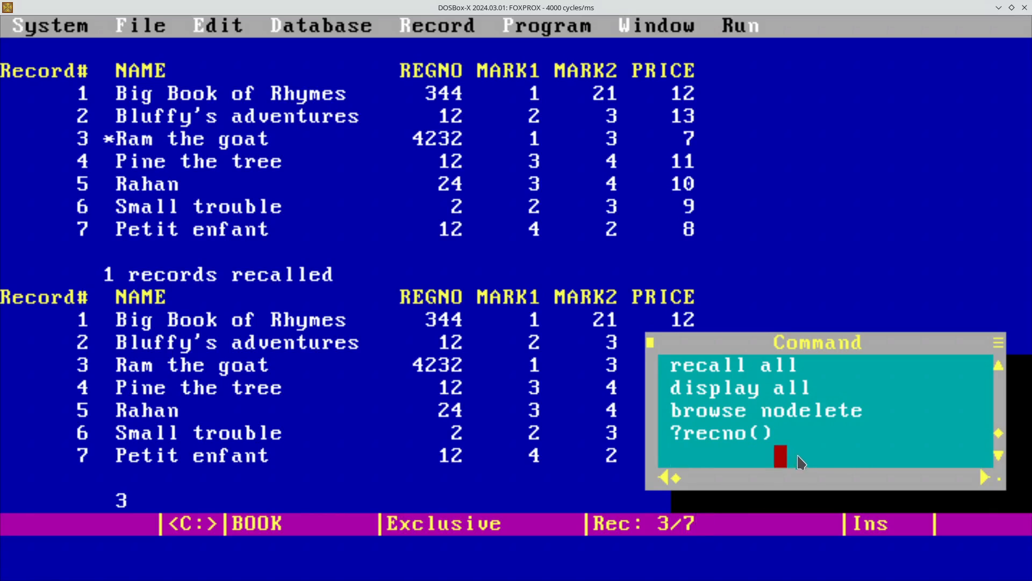
type("dir")
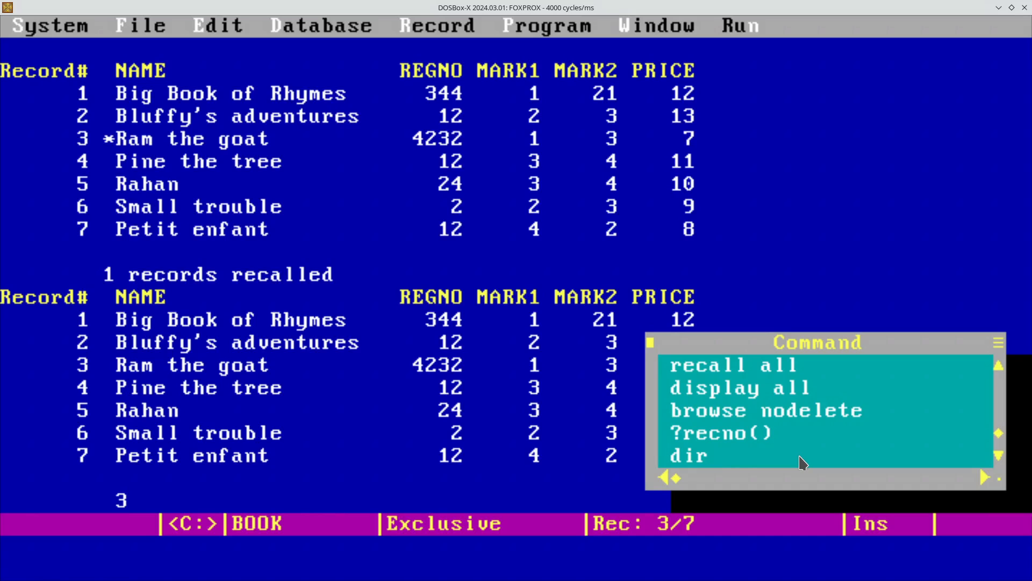
key("Return")
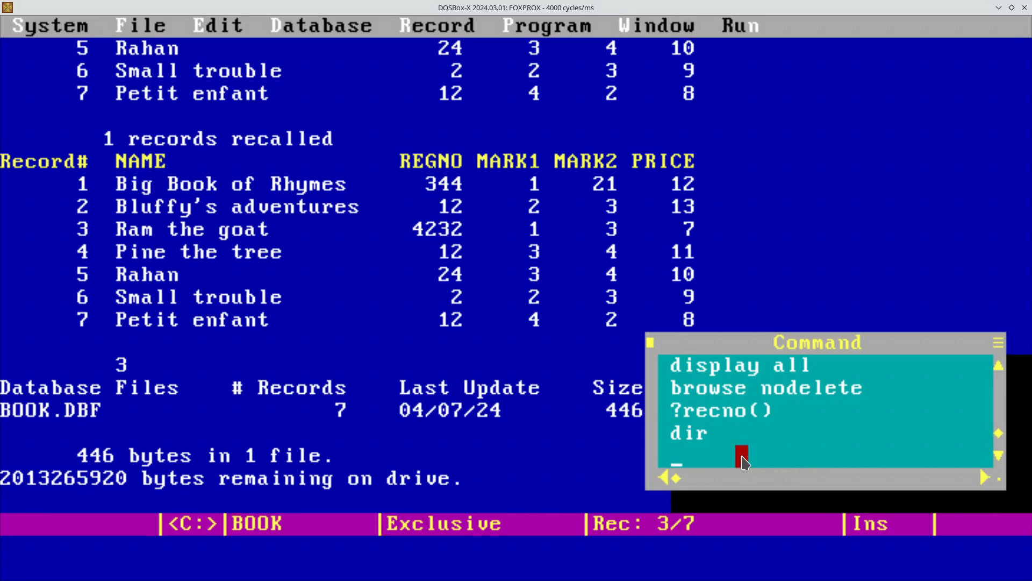
Turn column headings on with set headings on, and list all records with display all.
type("set headings")
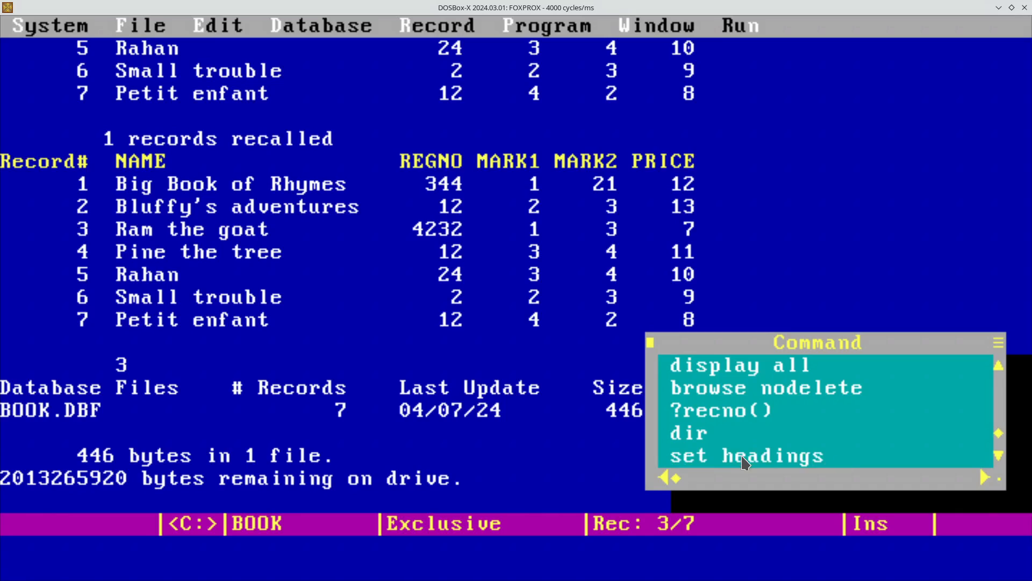
type(" on")
key("Return")
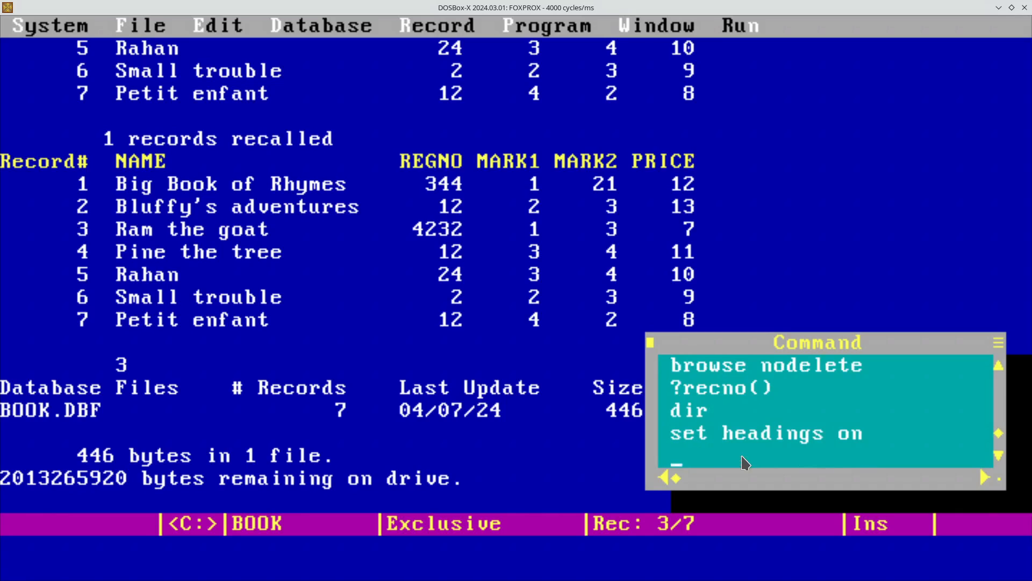
type("display all")
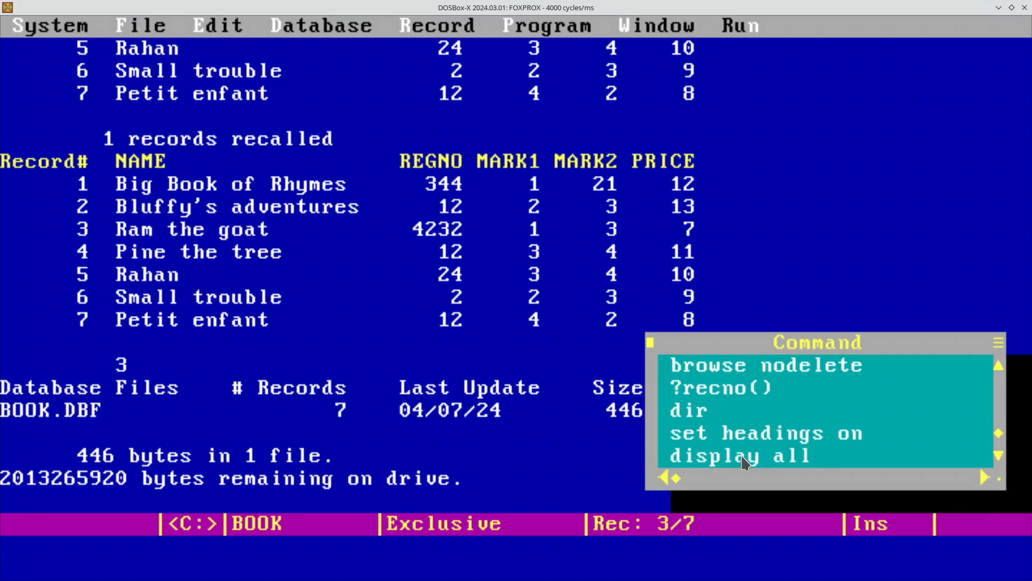
key("Return")
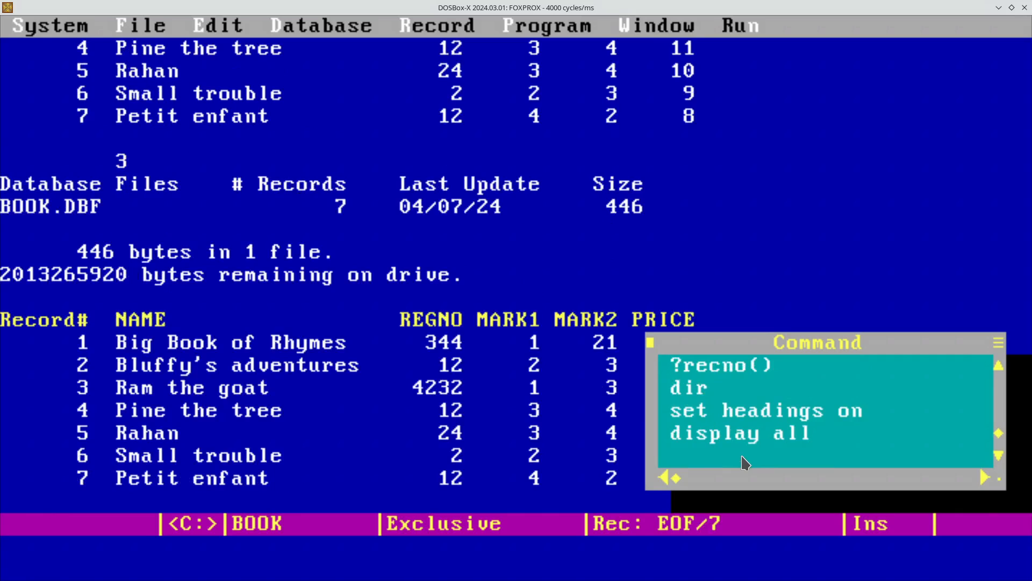
Turn column headings off with set headings off, and list all records with display all.
key("Up")
key("Up")
key("End")
key("BackSpace")
type("f")
key("Return")
key("Escape")
key("Up")
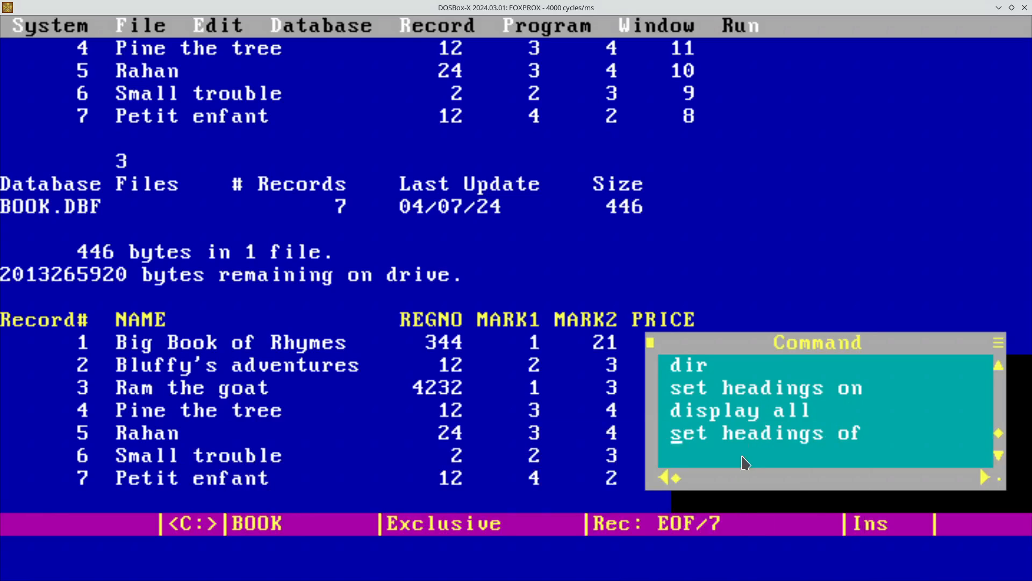
key("End")
type("f")
key("Return")
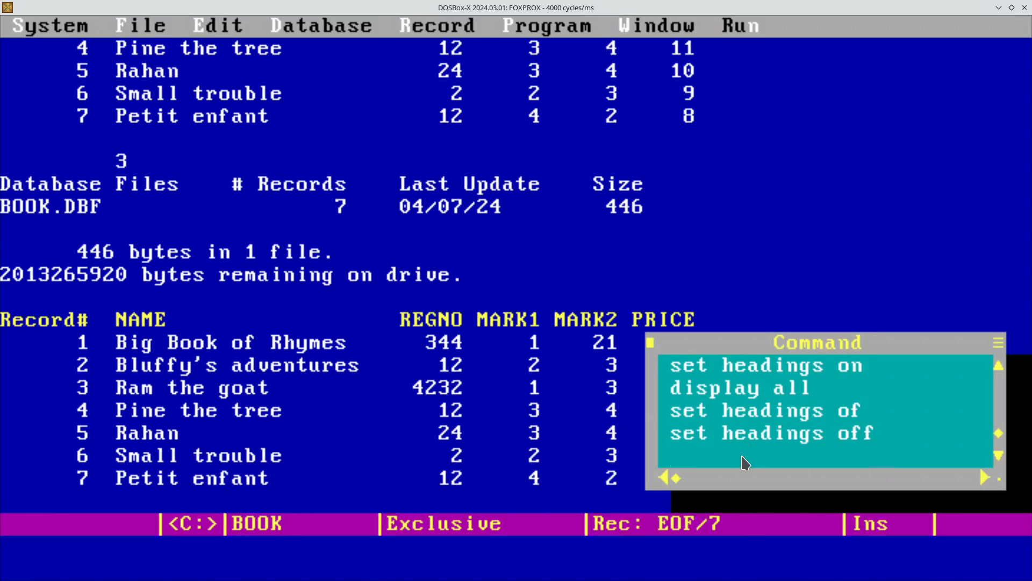
key("Up")
key("Up")
key("Up")
key("Return")
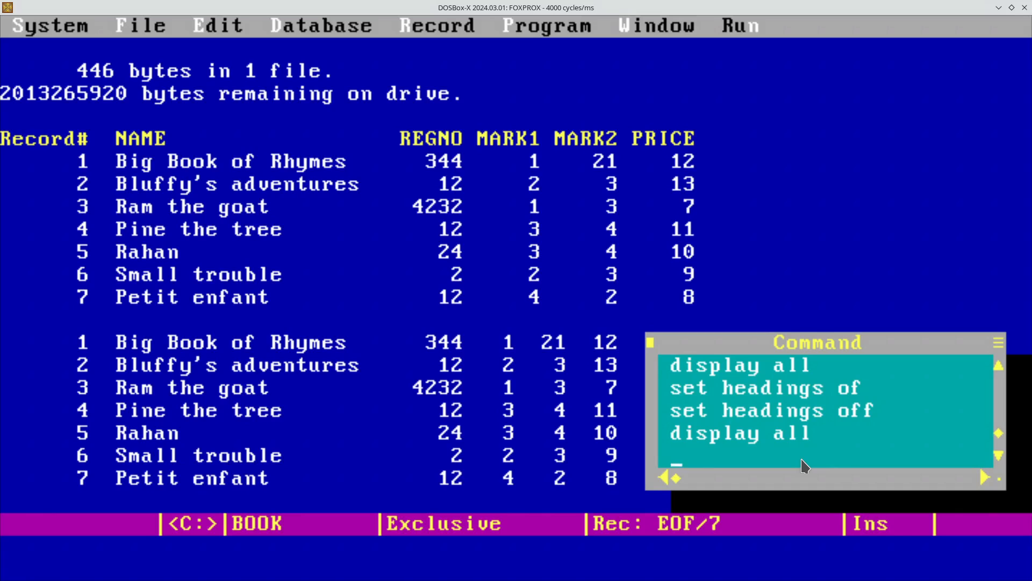
Restore the column headings by running set headings on again.
key("Return")
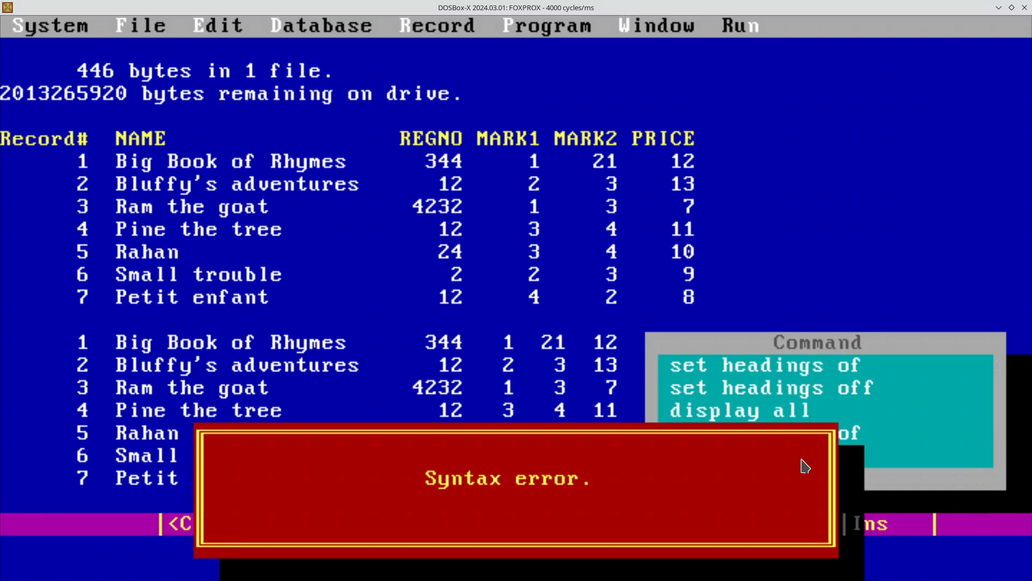
key("Escape")
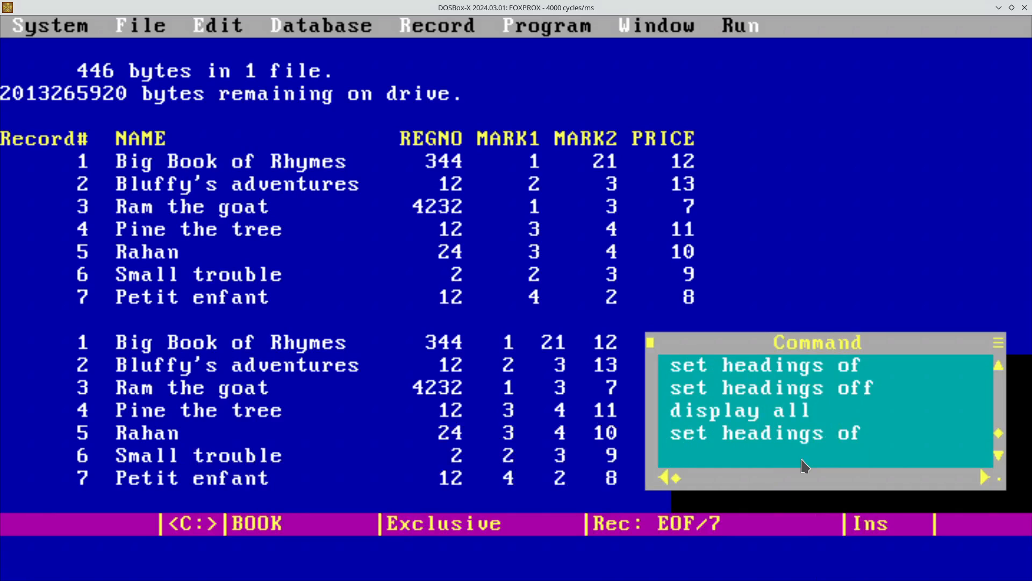
key("Up")
key("Up")
key("Up")
key("Up")
key("Up")
key("Up")
key("Return")
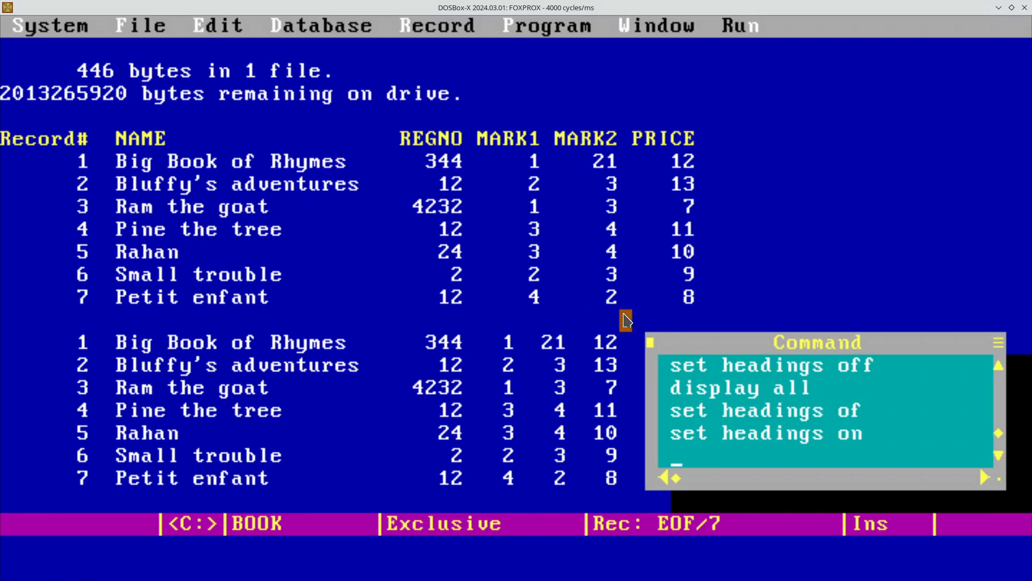
Print the current system date with ?date().
left_click(720, 464)
type("?d")
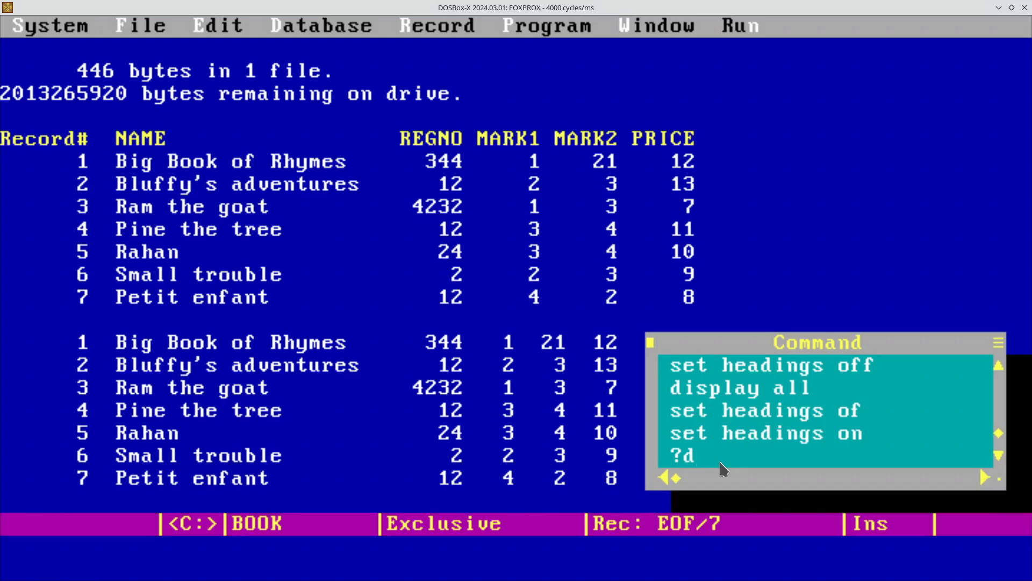
type("ate()")
key("Return")
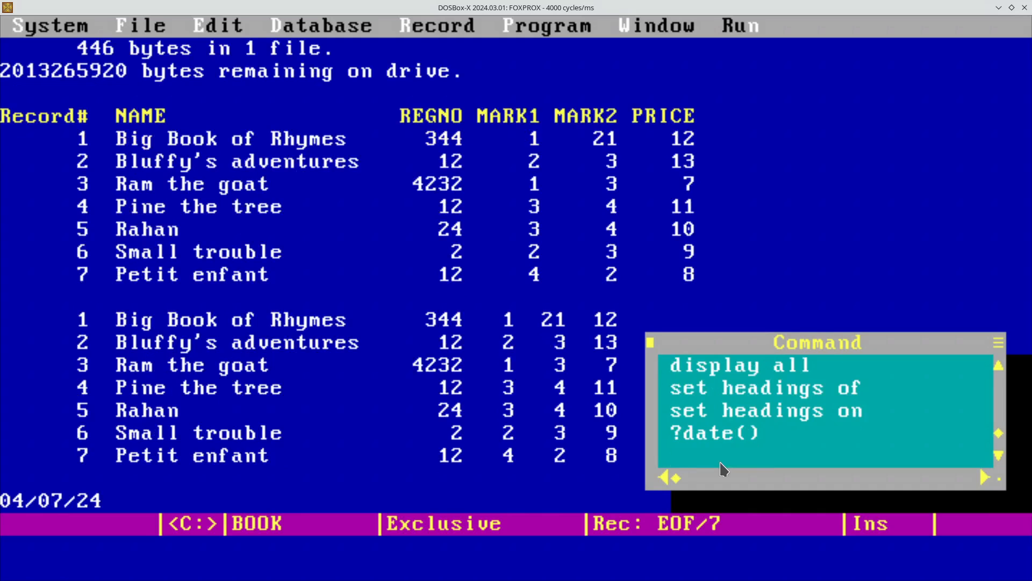
Switch to four-digit years with set century on, and print the date with ?date().
type("set centuru")
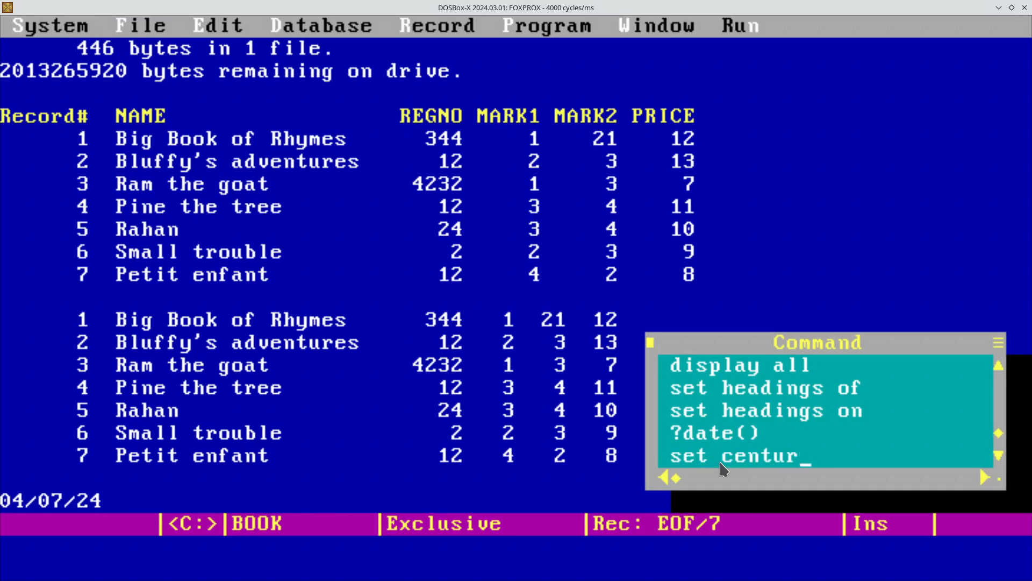
key("BackSpace")
type("y on")
key("Return")
key("Up")
key("Up")
key("Return")
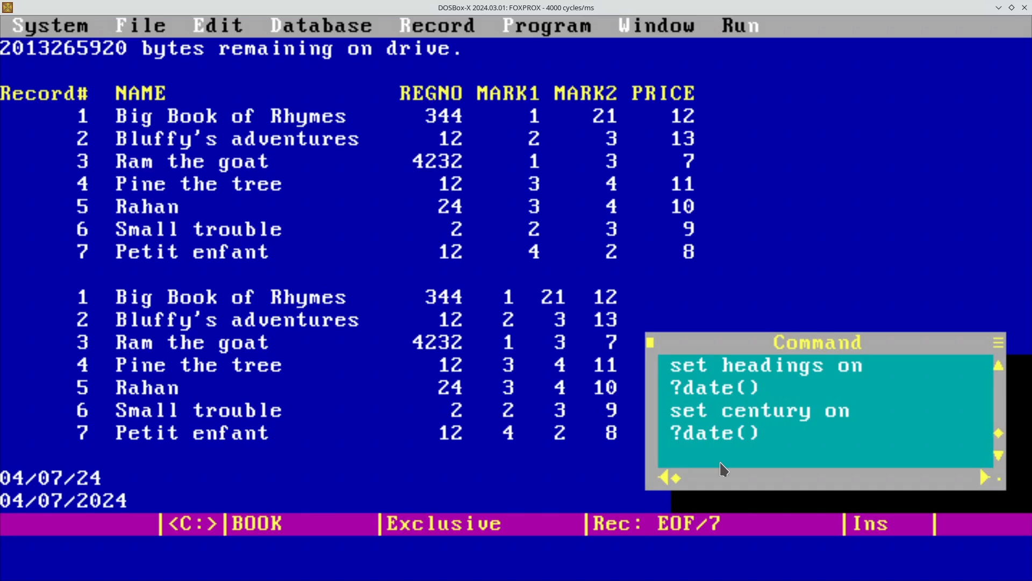
Switch back to two-digit years with set century off, and print the date with ?date().
key("End")
key("BackSpace")
type("ff")
key("Return")
key("Up")
key("Up")
key("Return")
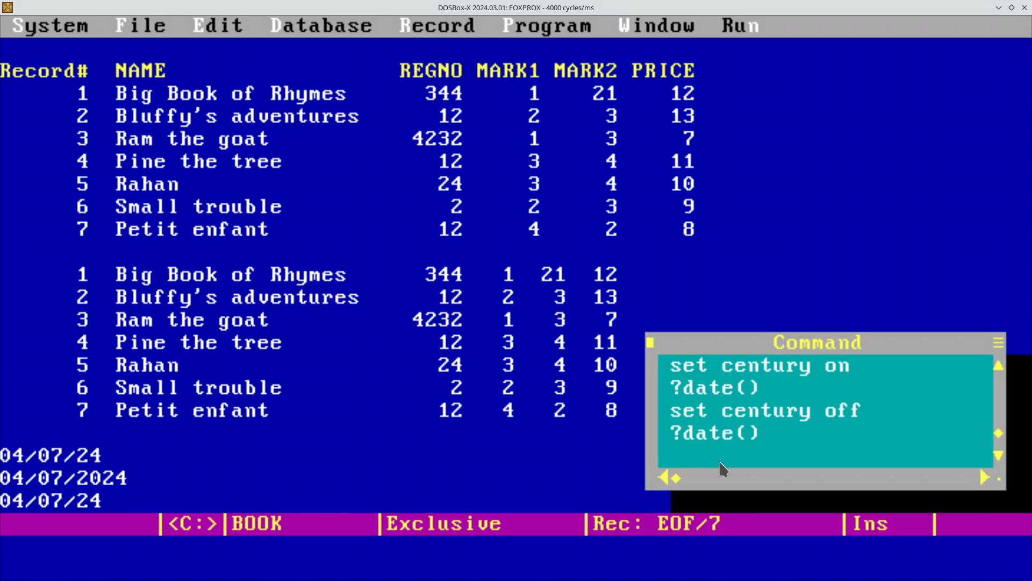
Change the date format to British with set date brit, and print the date with ?date().
type("set date ")
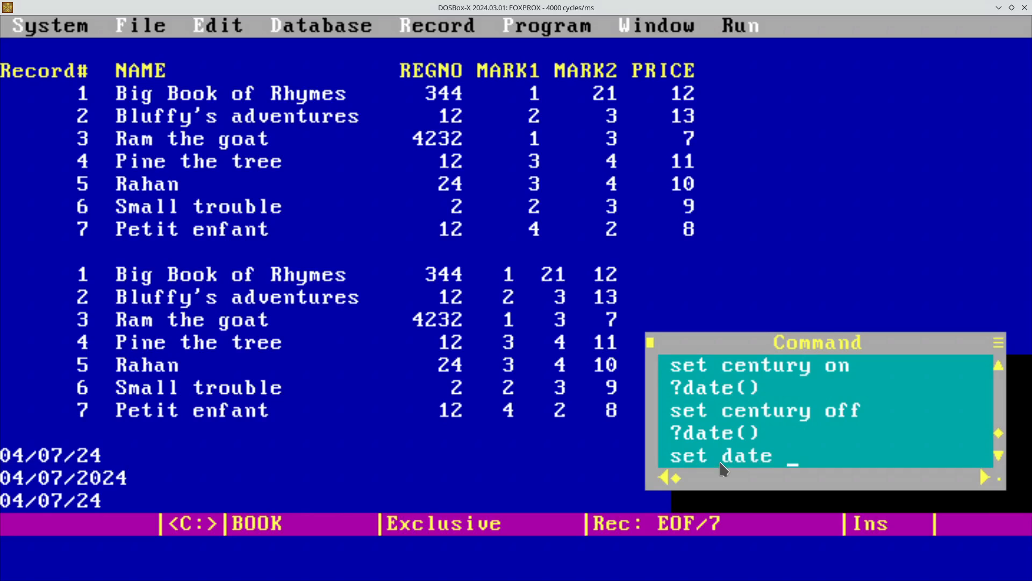
type("brit")
key("Return")
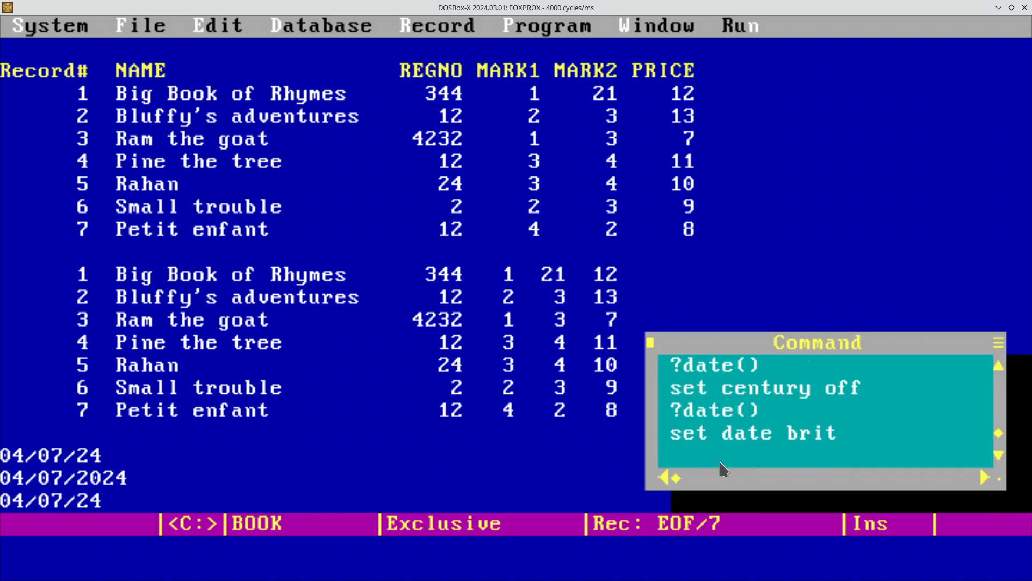
key("Up")
key("Up")
key("Return")
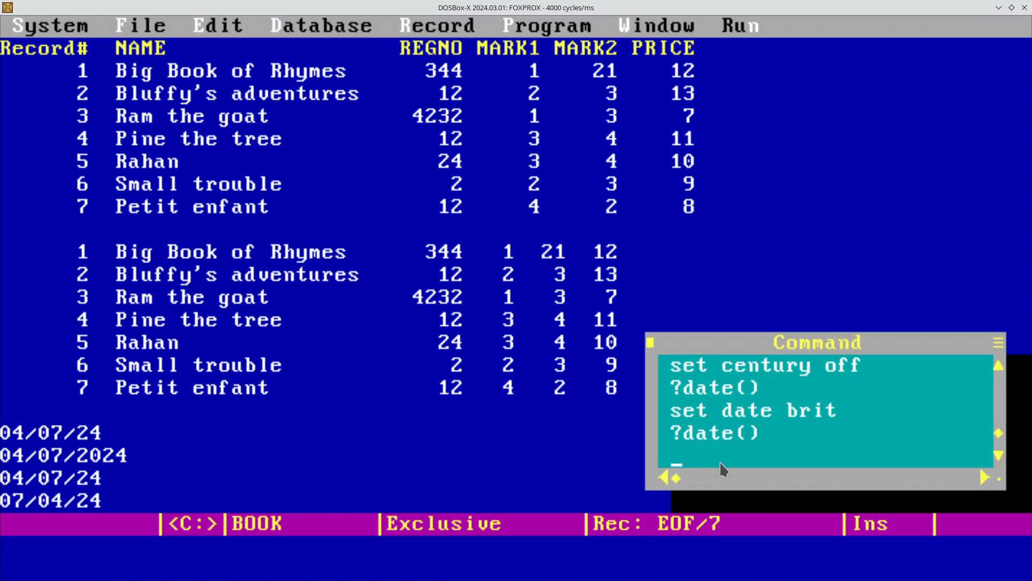
Change the date format to American with set date america, and print the date with ?date().
type("set date america")
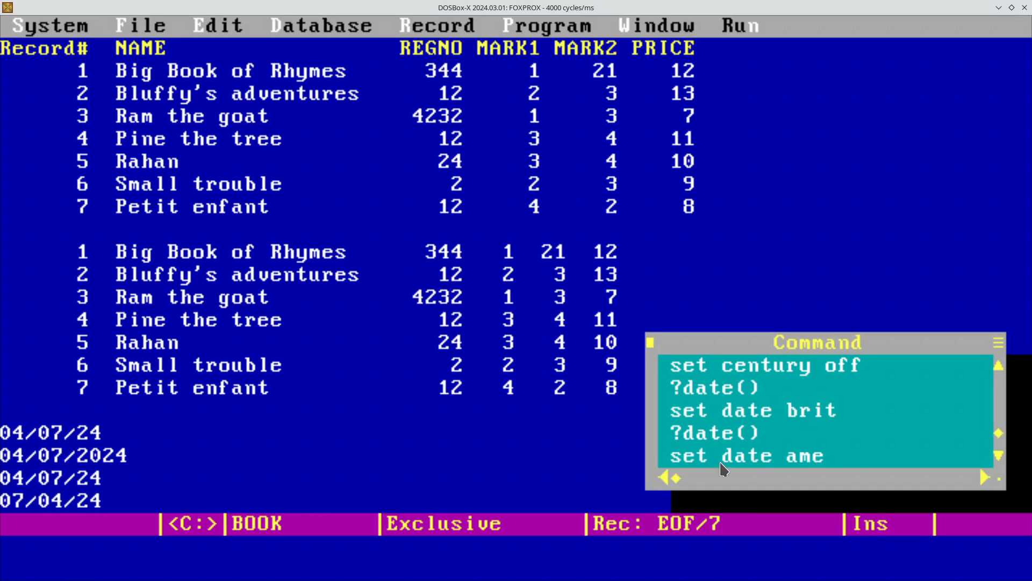
key("Return")
key("Up")
key("Up")
key("Return")
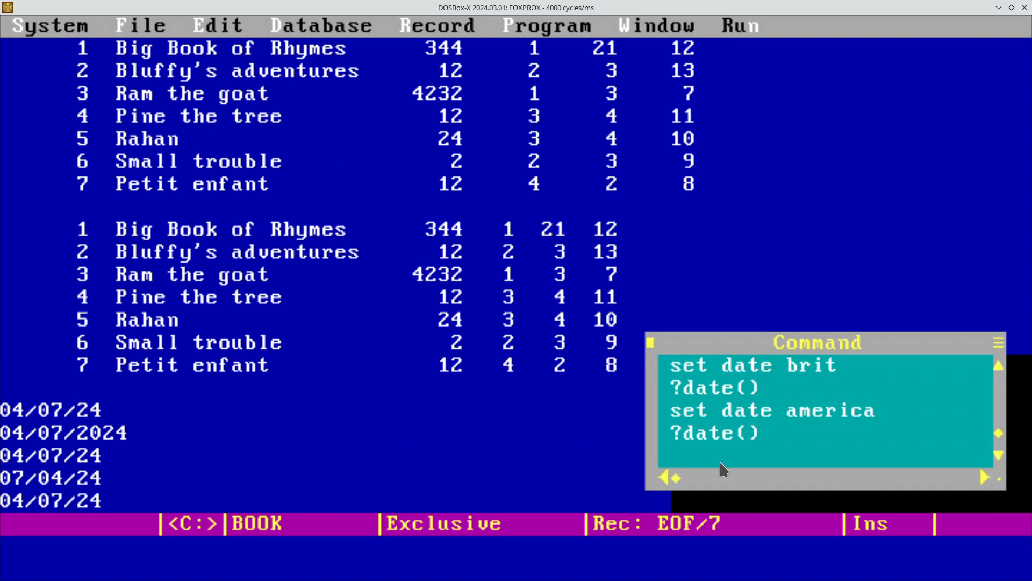
Change the date format to Japanese with set date japan, and print the date with ?date().
key("Up")
key("Up")
key("Down")
key("Down")
type("set date ")
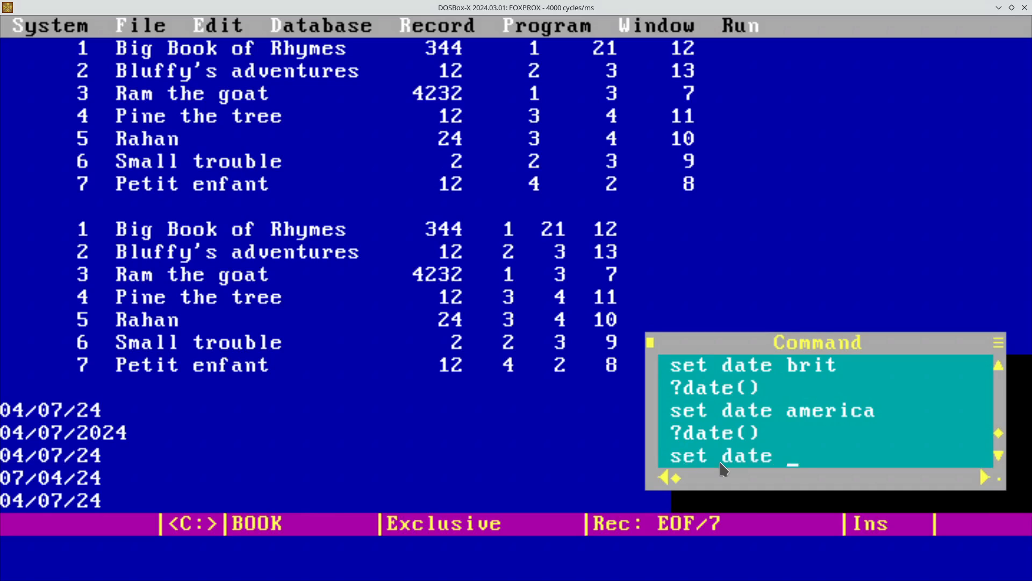
type("japan")
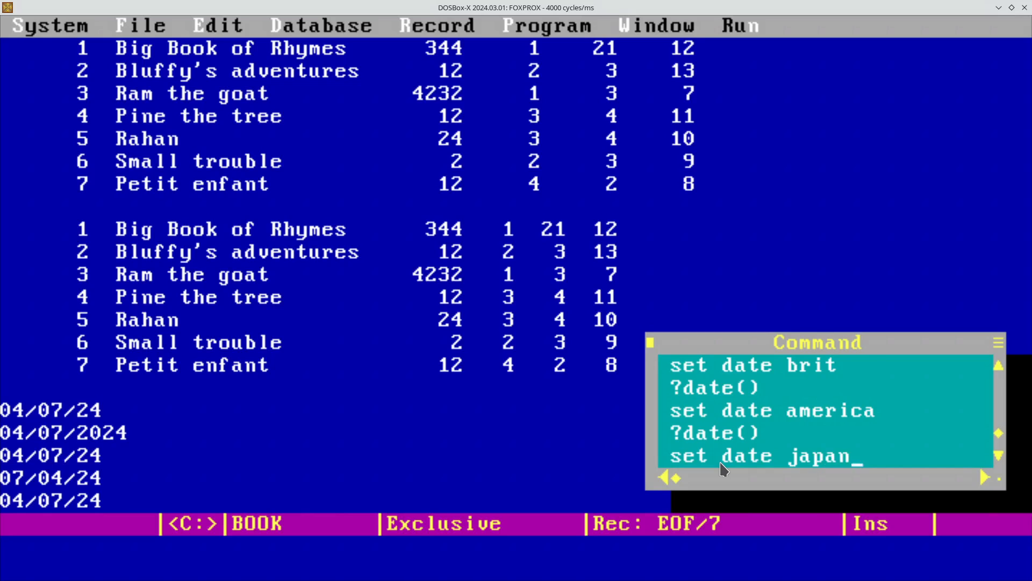
key("Return")
key("Up")
key("Up")
key("Return")
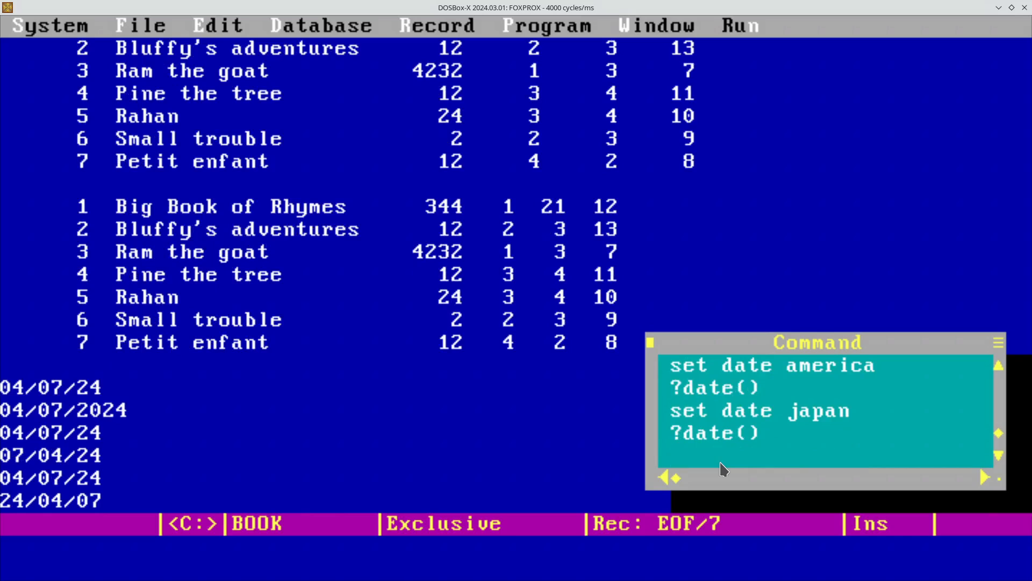
Return the date format to American by rerunning set date america.
key("Up")
key("Up")
key("Up")
key("Up")
key("Return")
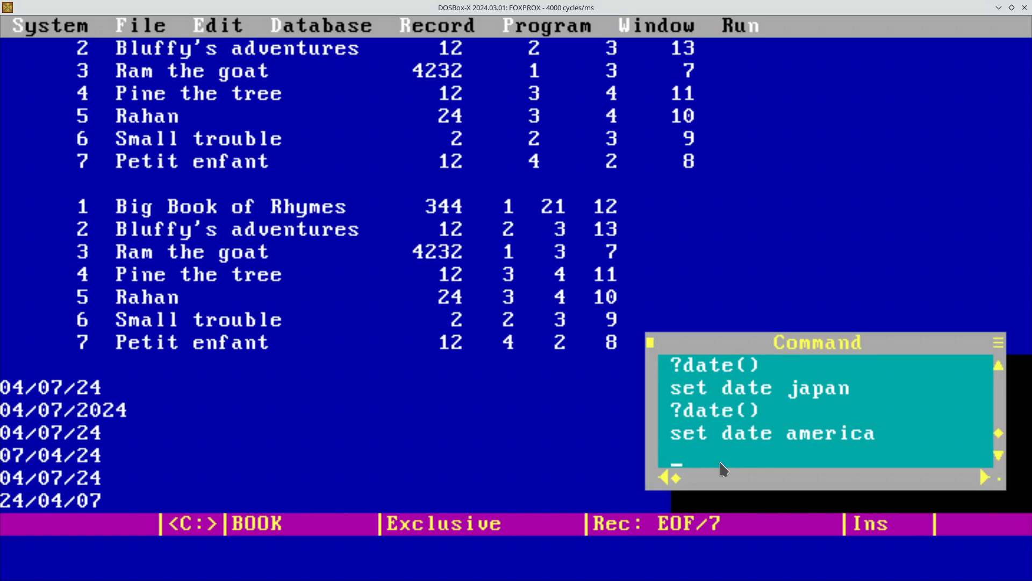
Close the open BOOK database with the close all command.
type("close all")
key("Return")
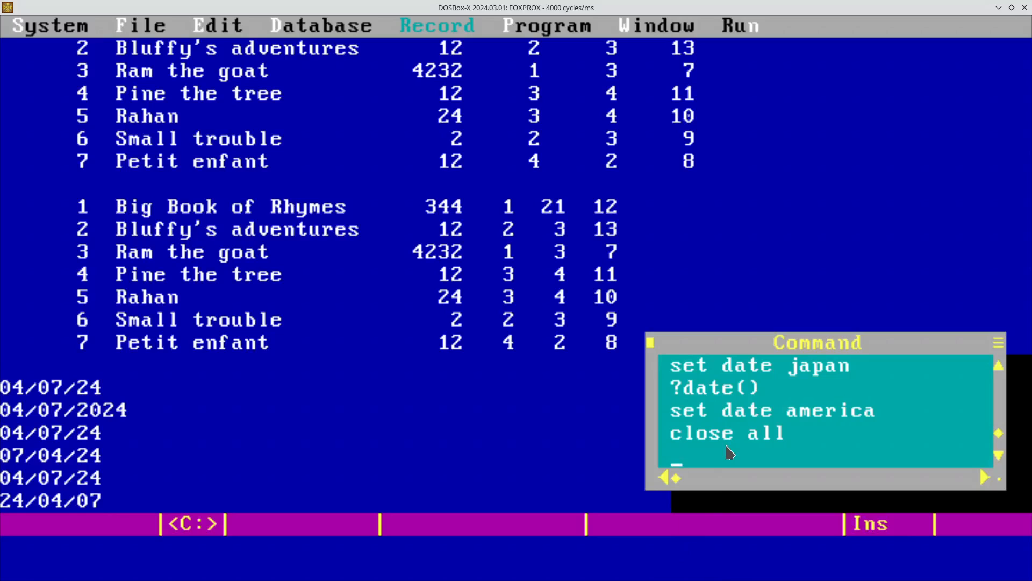
key("Up")
key("Up")
key("Up")
key("Up")
key("Up")
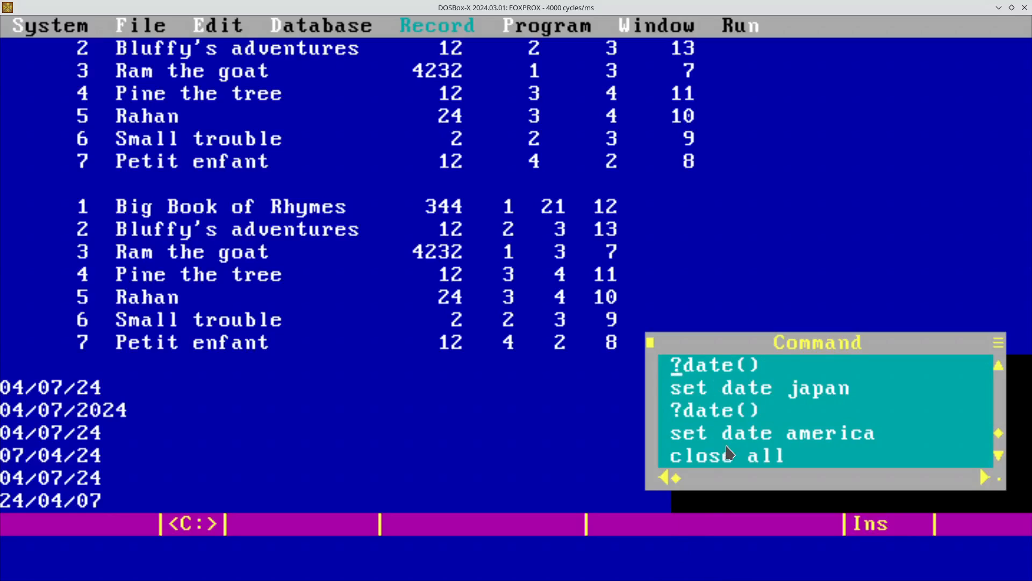
key("Up")
key("Up")
key("Up")
key("Up")
key("Up")
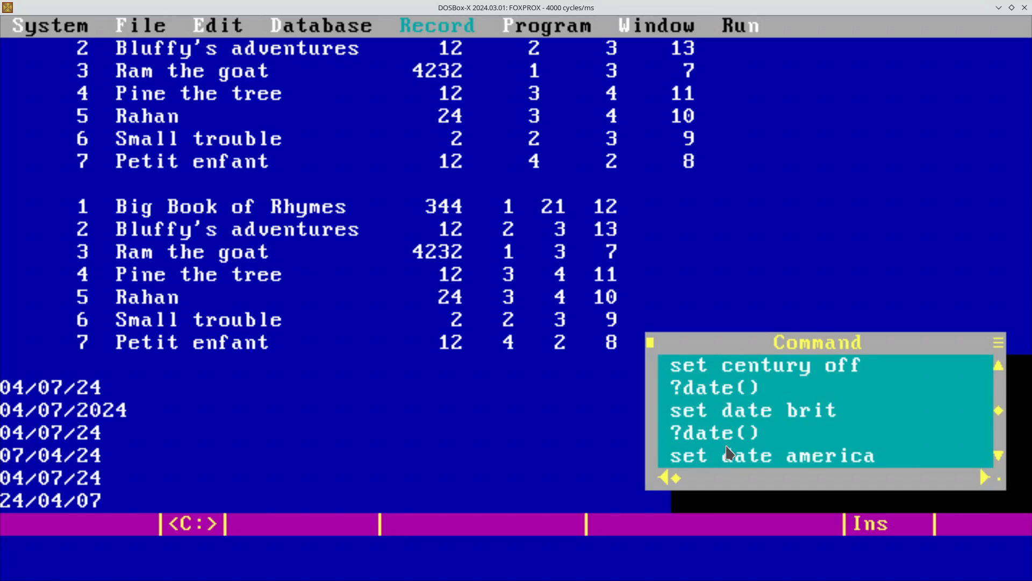
key("Down")
key("Down")
key("Down")
key("Down")
key("Down")
key("Down")
key("Down")
key("Down")
key("Down")
key("Down")
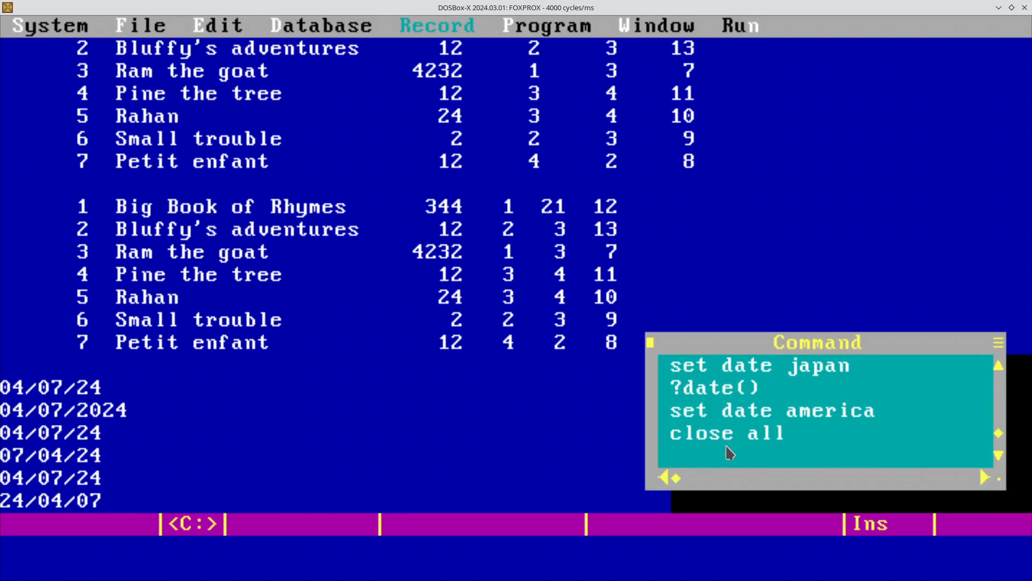
Try to list the records with display all while no database is open, and cancel the database selection.
type("display")
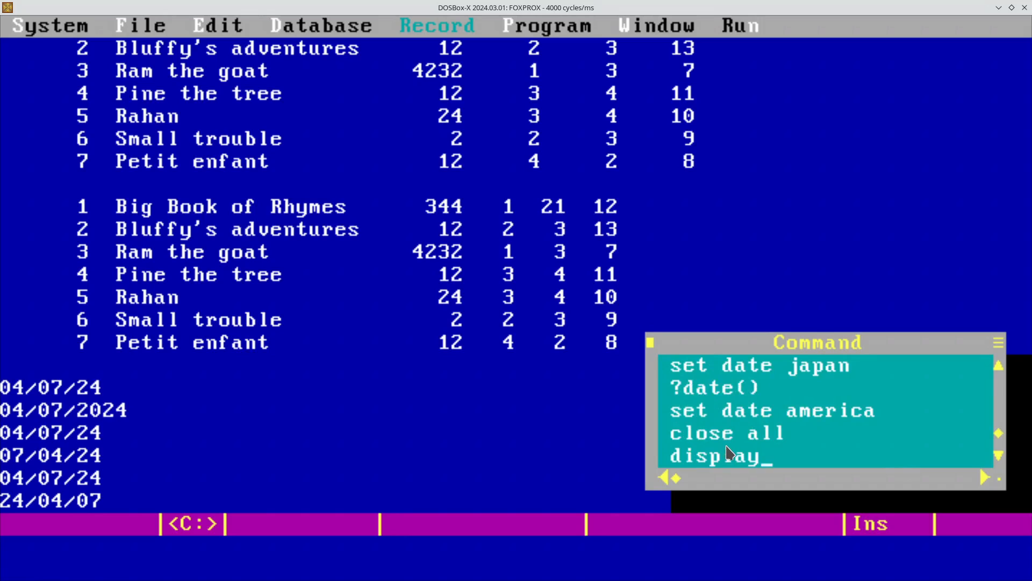
type(" all")
key("Return")
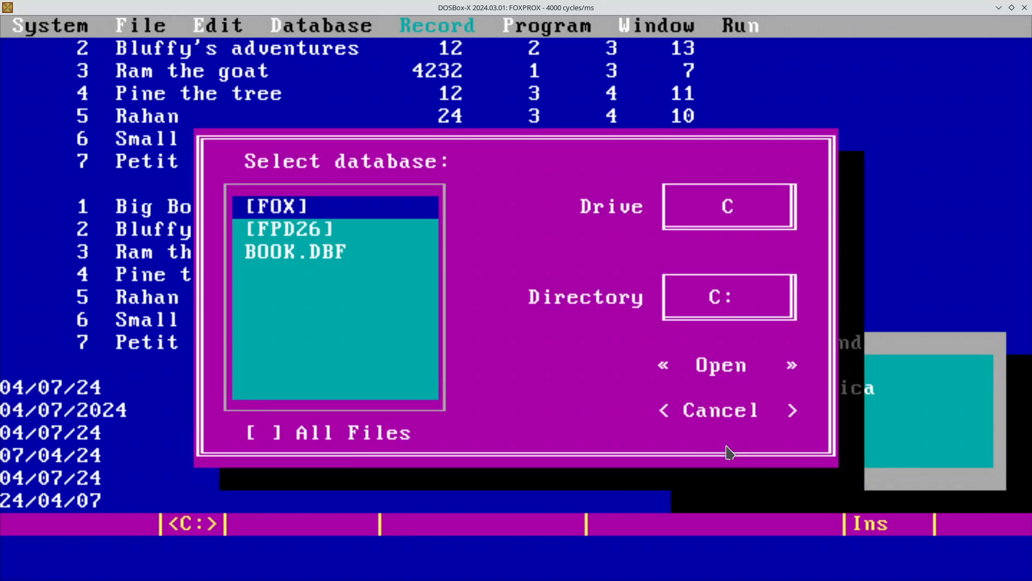
key("Escape")
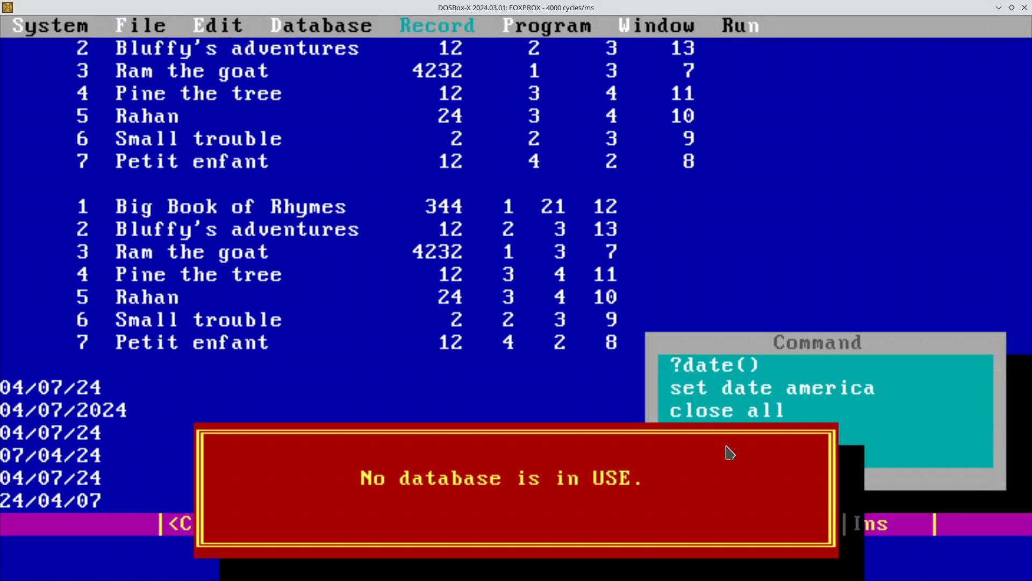
key("Escape")
Reopen the BOOK database with use book and list its records with display all.
type("use book")
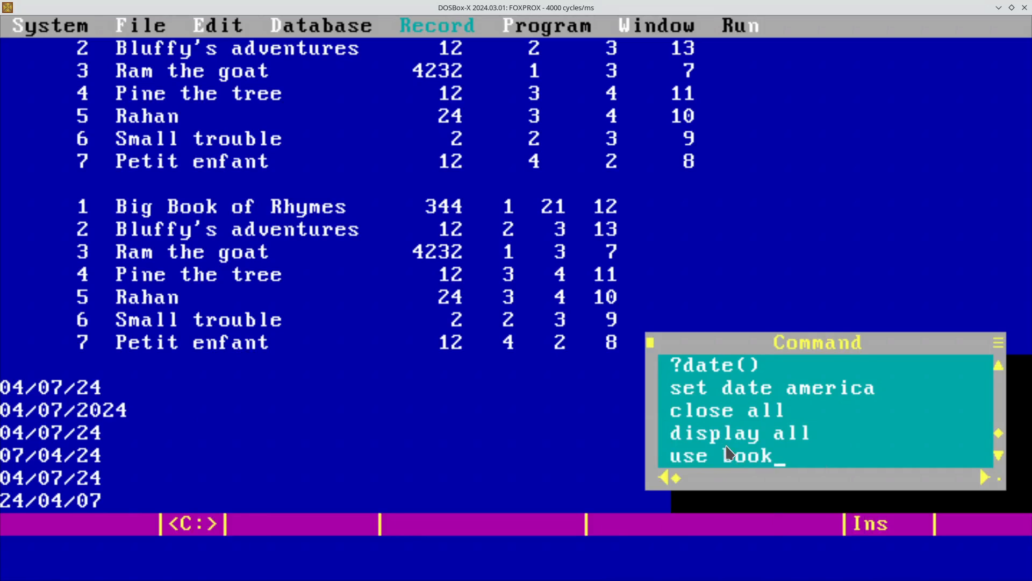
key("Return")
type("display all")
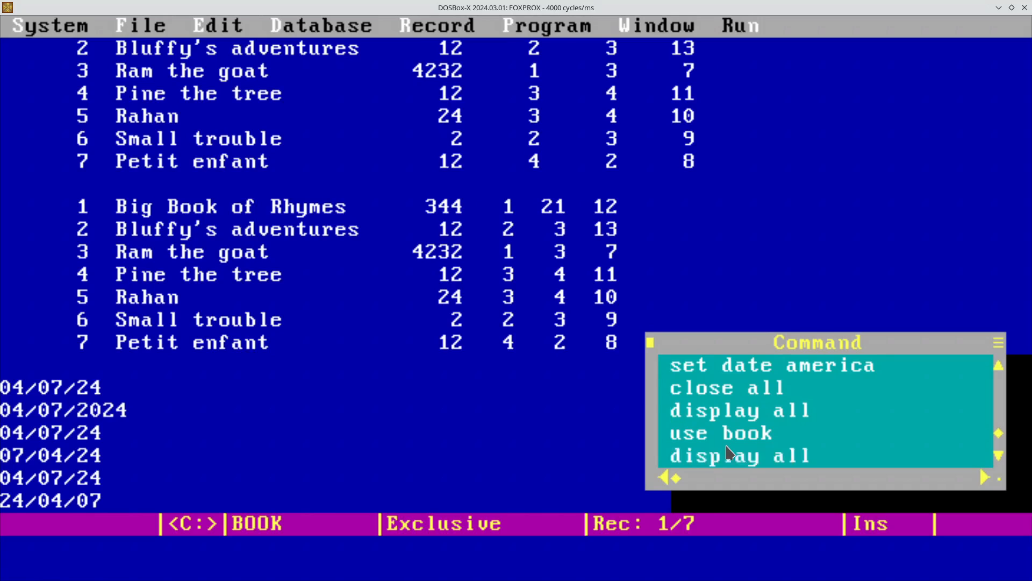
key("Return")
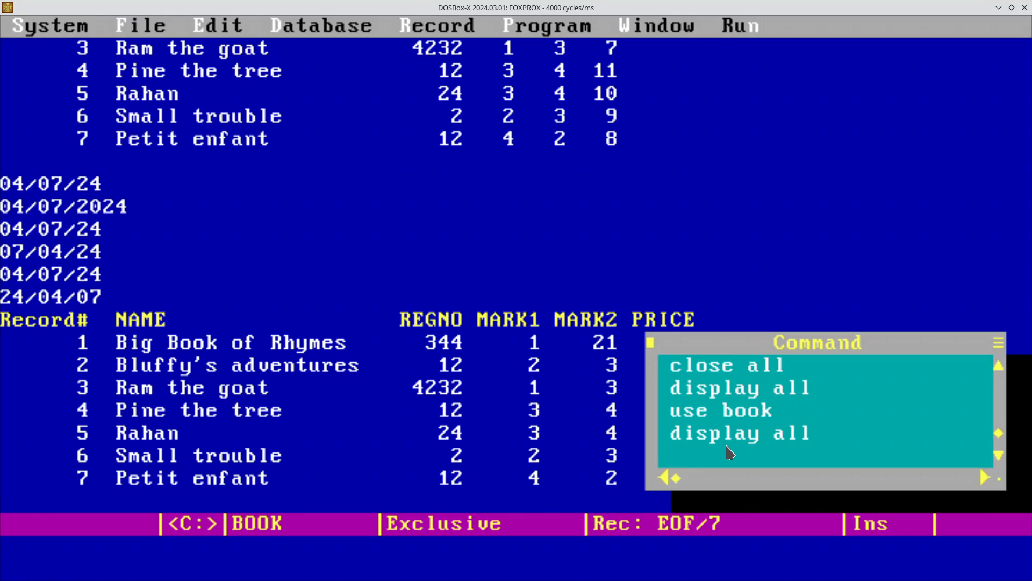
Make Small trouble the current record through browse, and set its price with replace price with 100.
type("browse")
key("Return")
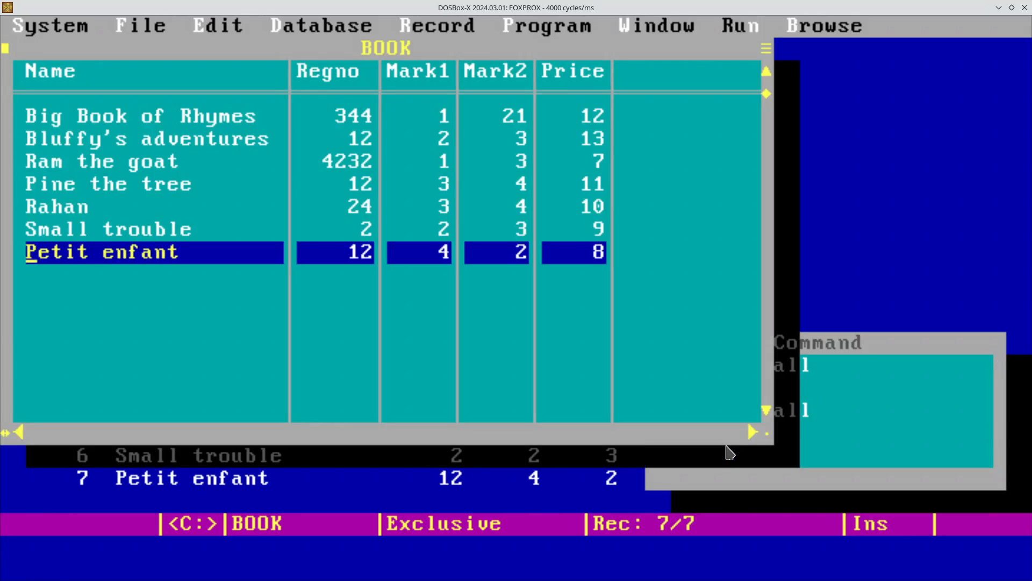
key("Up")
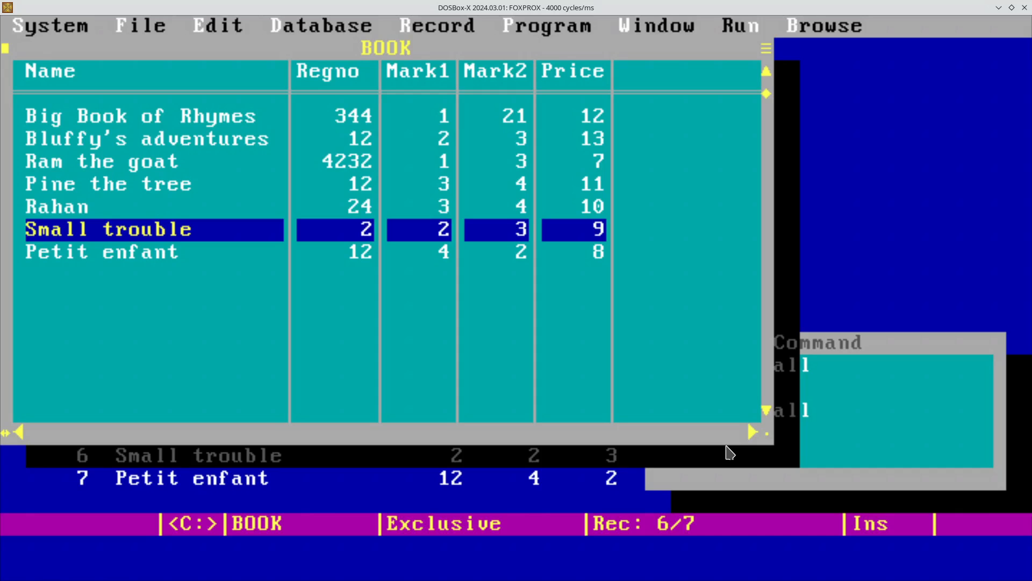
key("Escape")
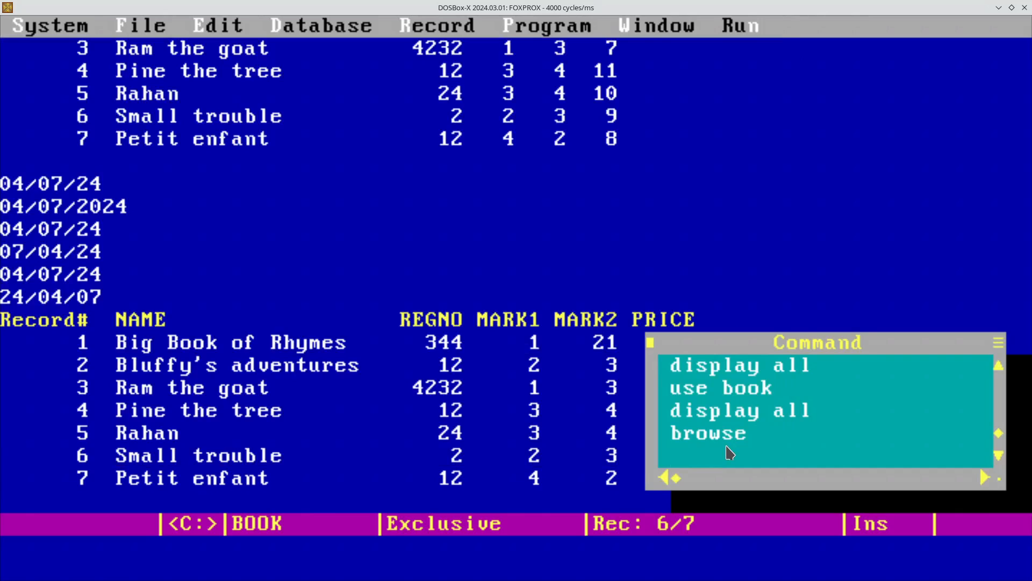
type("replace price")
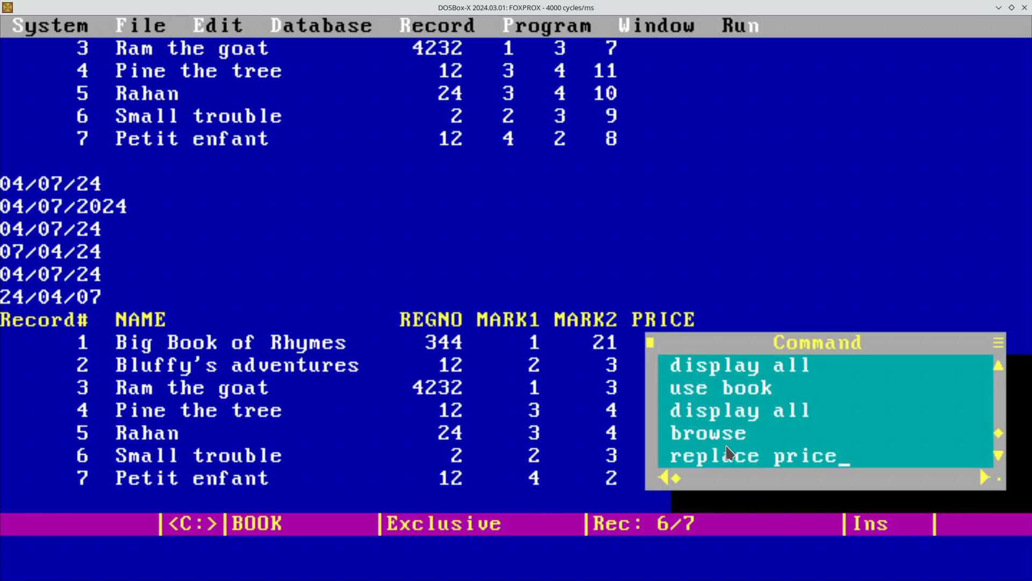
type(" with 100")
key("Return")
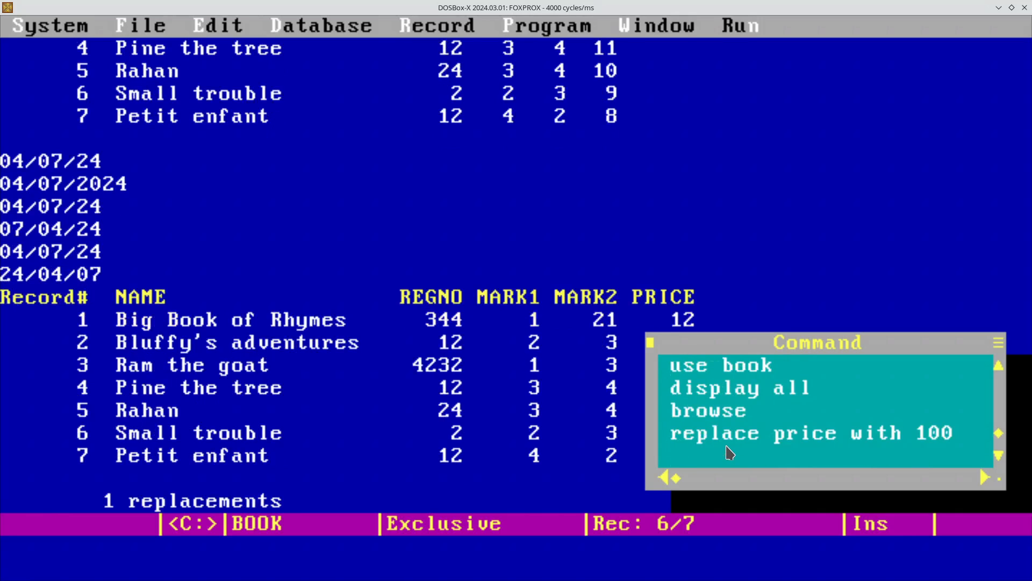
Check the replaced price by rerunning display all and browsing to the Small trouble record.
key("Up")
key("Up")
key("Return")
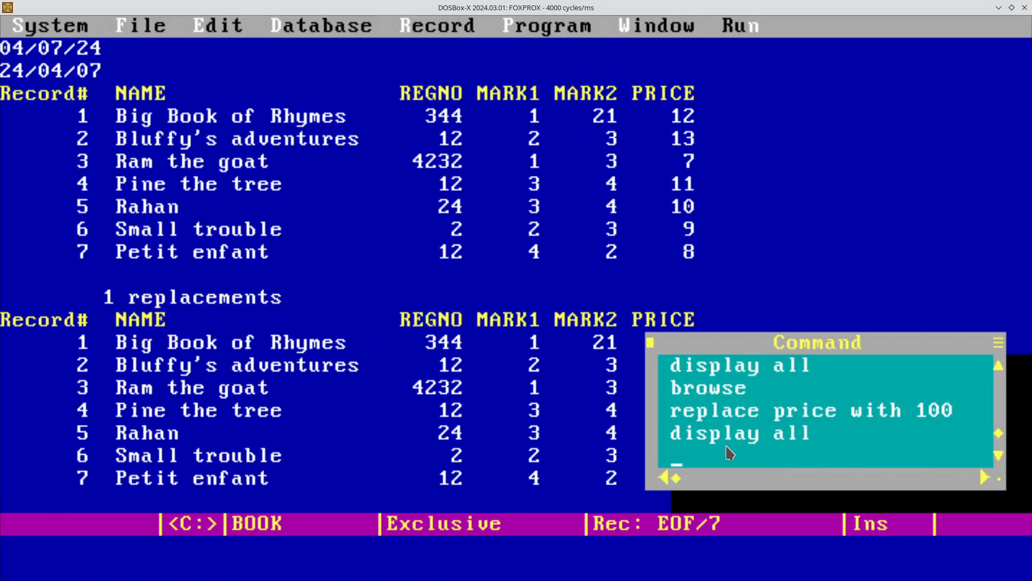
type("browse")
key("Return")
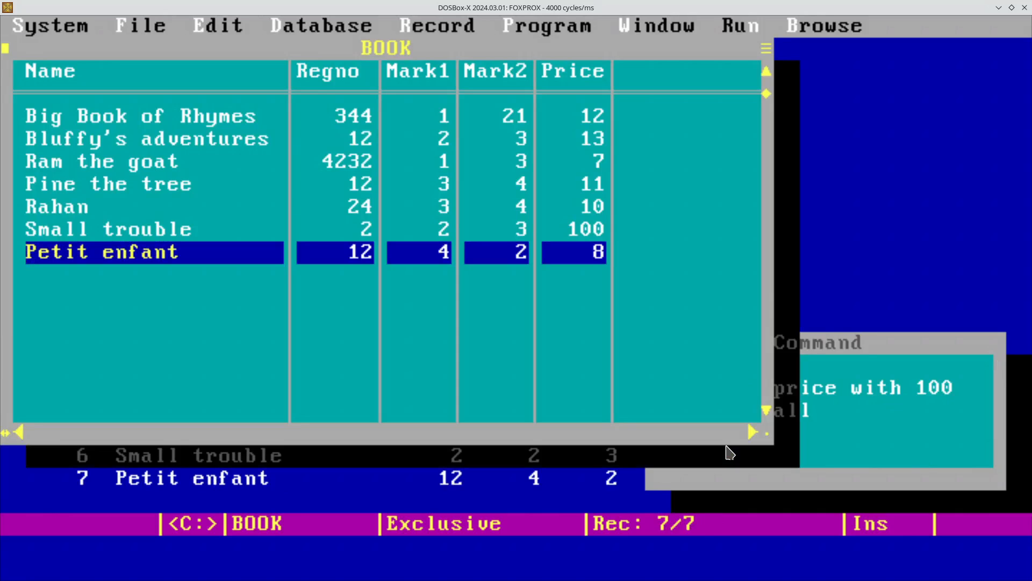
key("Up")
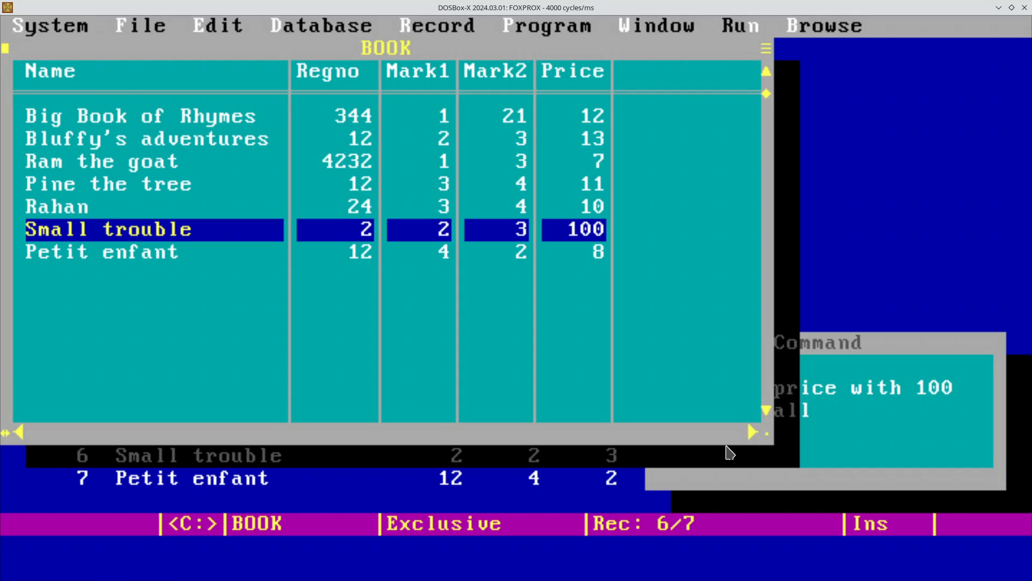
key("Escape")
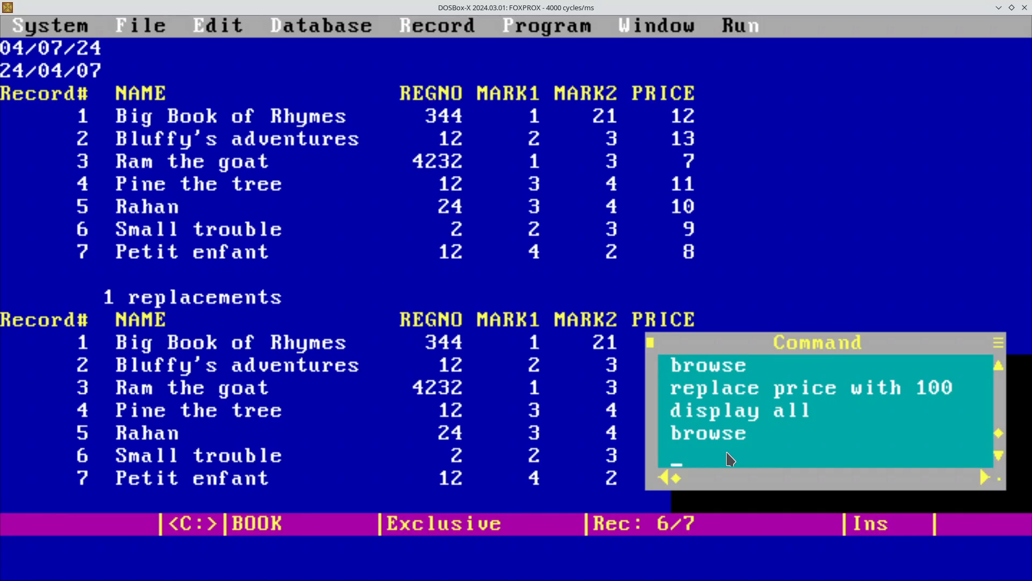
Increase the price of every record by 100 with replace all price with price+100.
type("replace all")
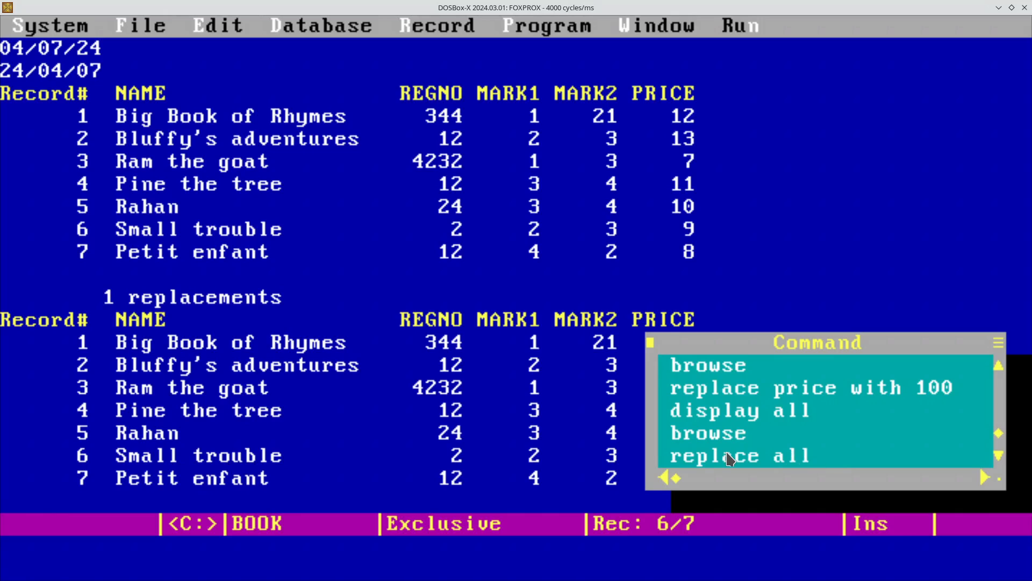
type(" price wit")
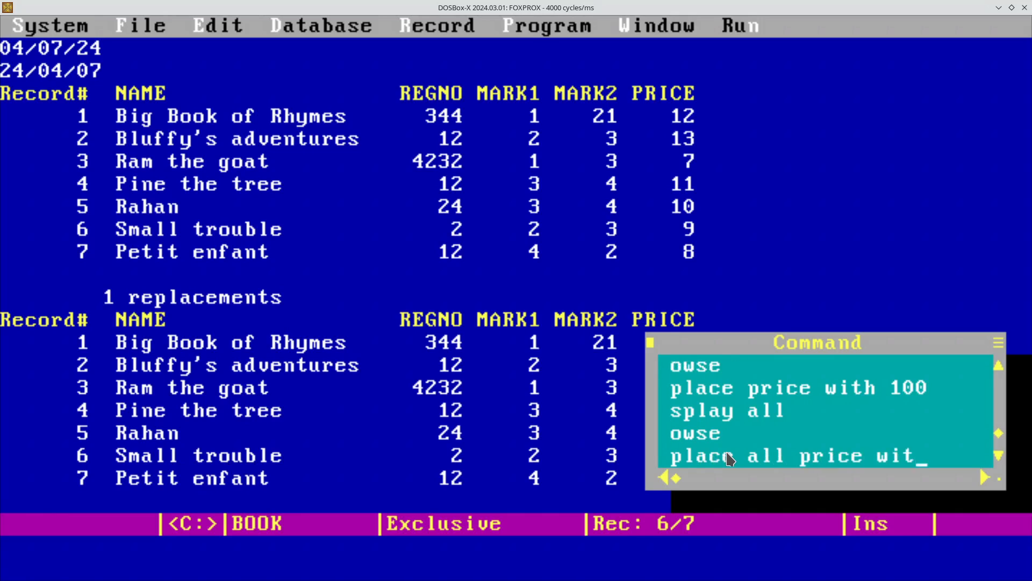
type("h pr")
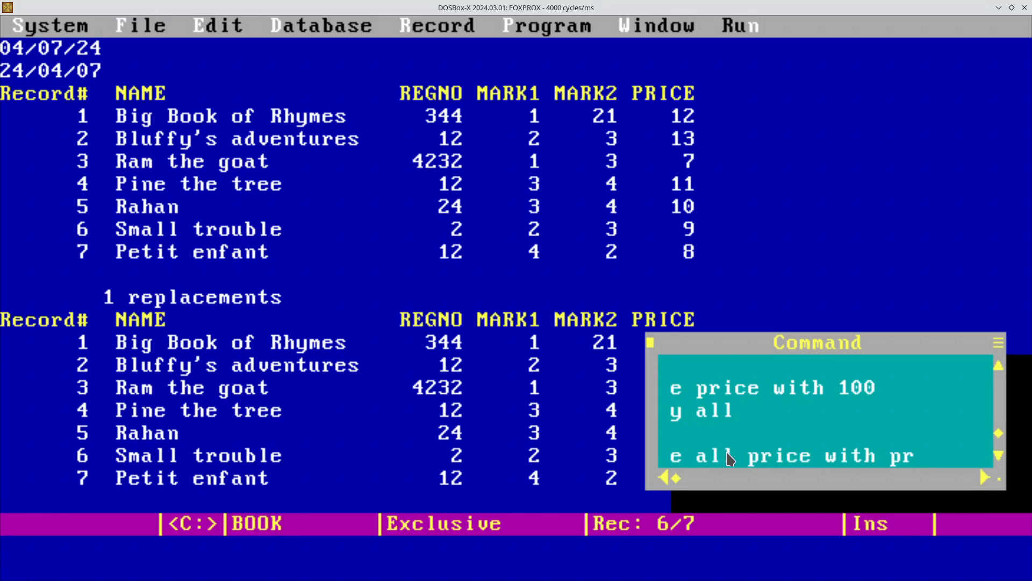
type("ice+100")
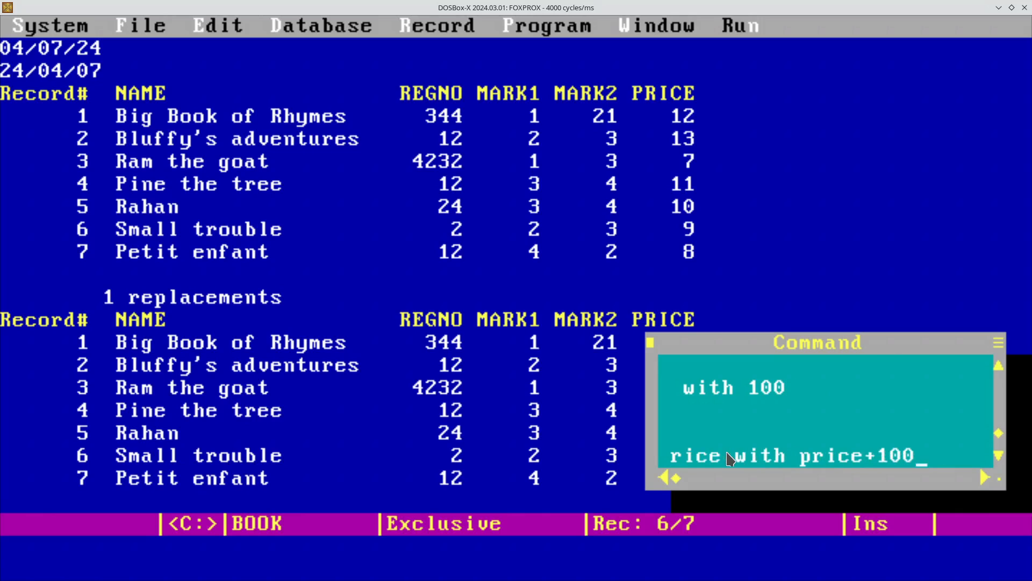
Add 100 to the price of every record with a REPLACE ALL command and browse the BOOK table.
key("Return")
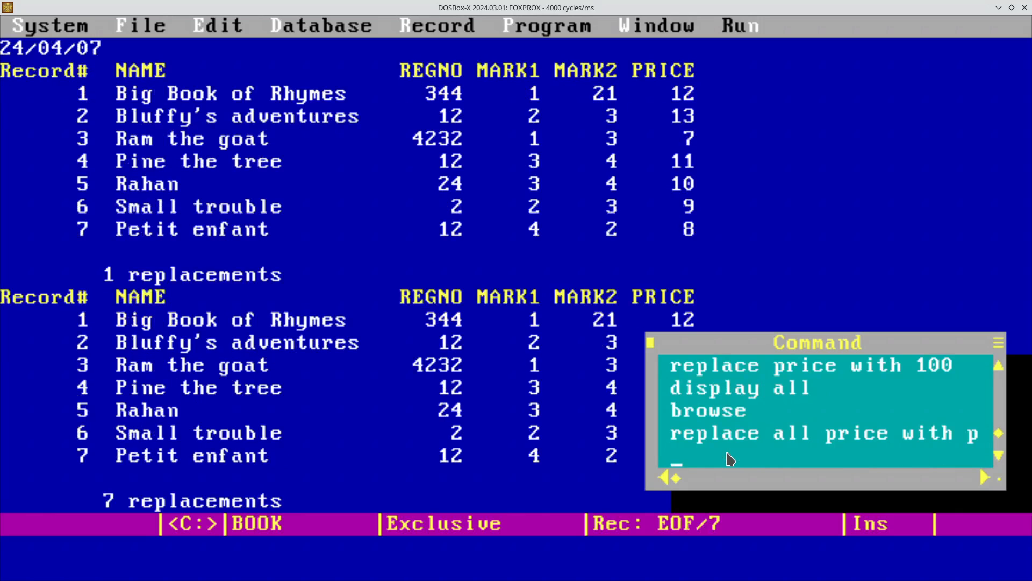
key("Up")
key("Up")
key("Return")
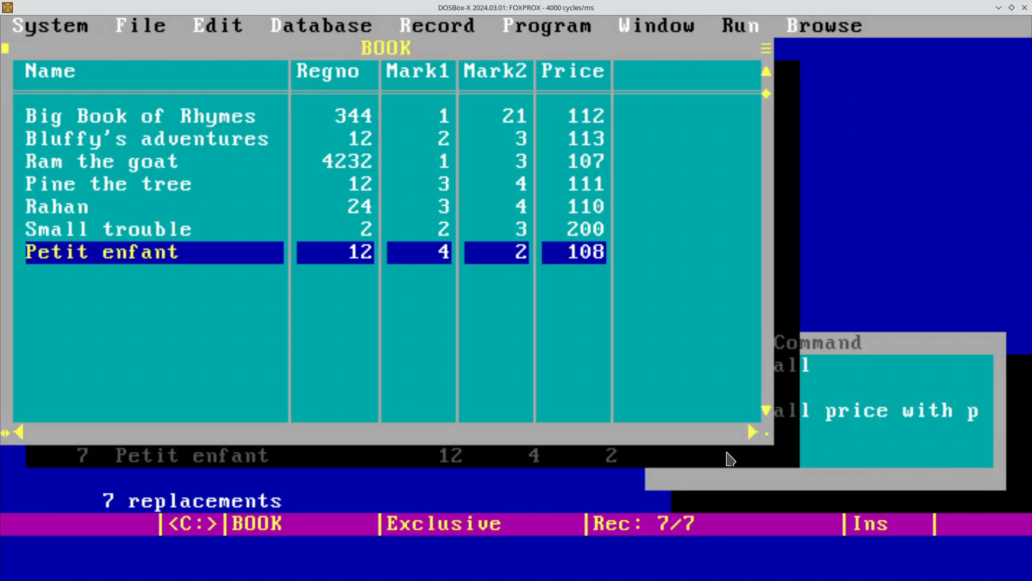
key("Escape")
Rework the earlier REPLACE ALL command to set price to price-100 for every record, run it and browse the table.
key("Up")
key("Up")
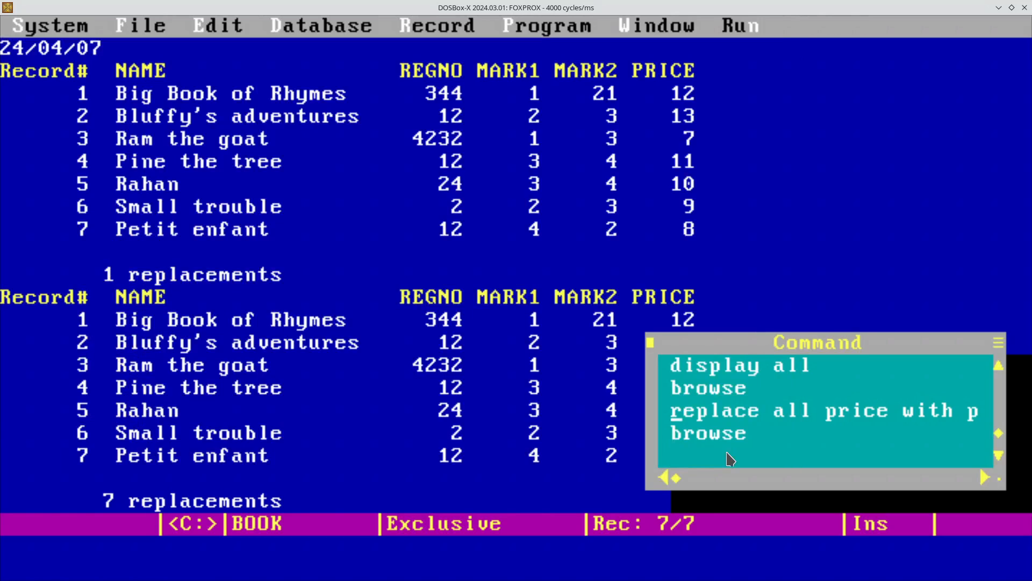
key("End")
key("Left")
key("Left")
key("Left")
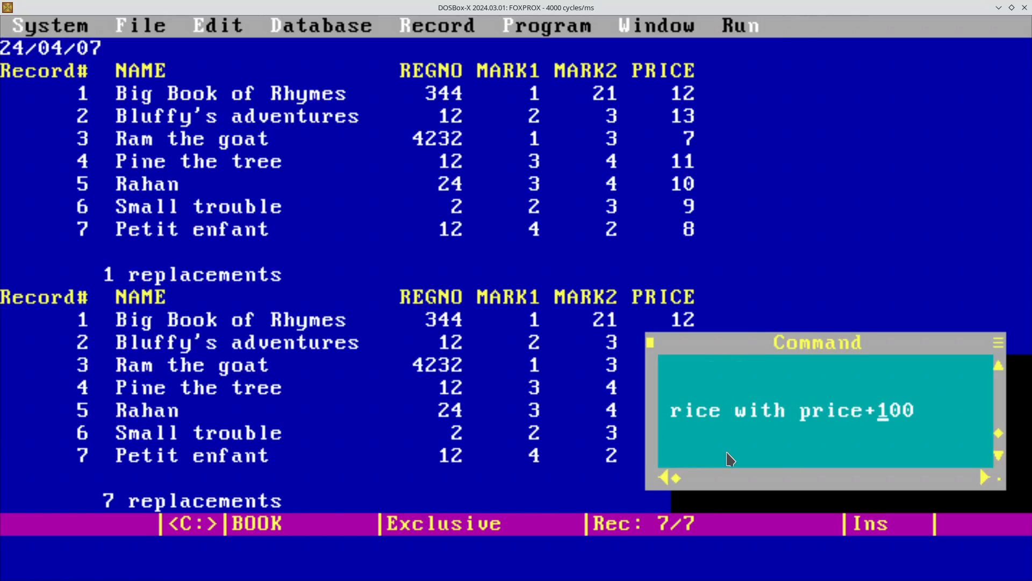
key("BackSpace")
type("-")
key("Home")
key("Right")
key("Right")
key("Right")
key("Right")
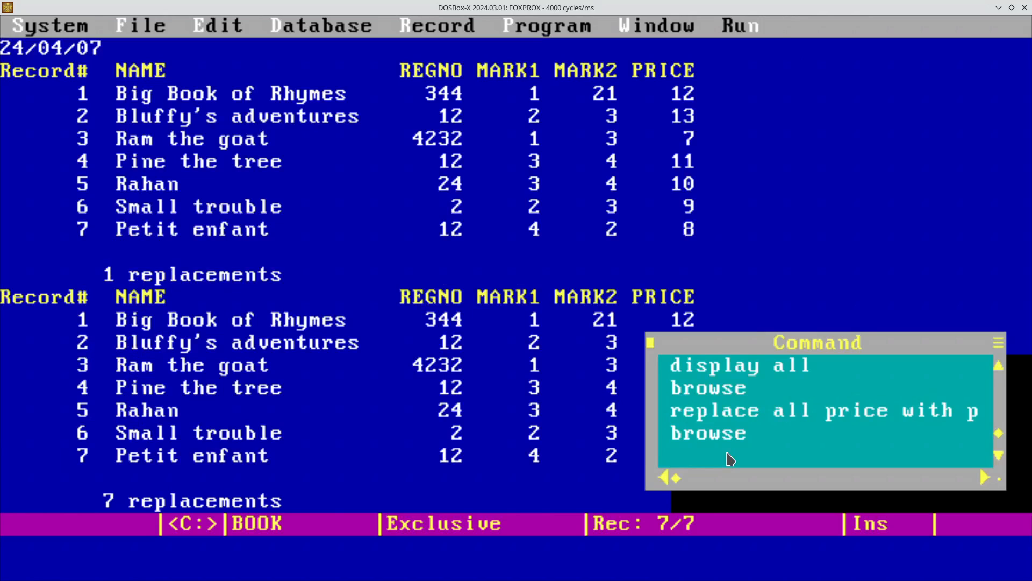
key("Right")
key("Right")
key("Right")
key("Right")
key("Right")
key("Right")
key("Right")
key("Right")
key("Right")
key("Right")
key("Right")
key("Right")
key("Right")
key("Right")
key("Right")
key("Right")
key("Right")
key("Right")
key("Right")
key("Right")
key("Right")
key("Right")
key("Right")
key("Right")
key("Right")
key("Right")
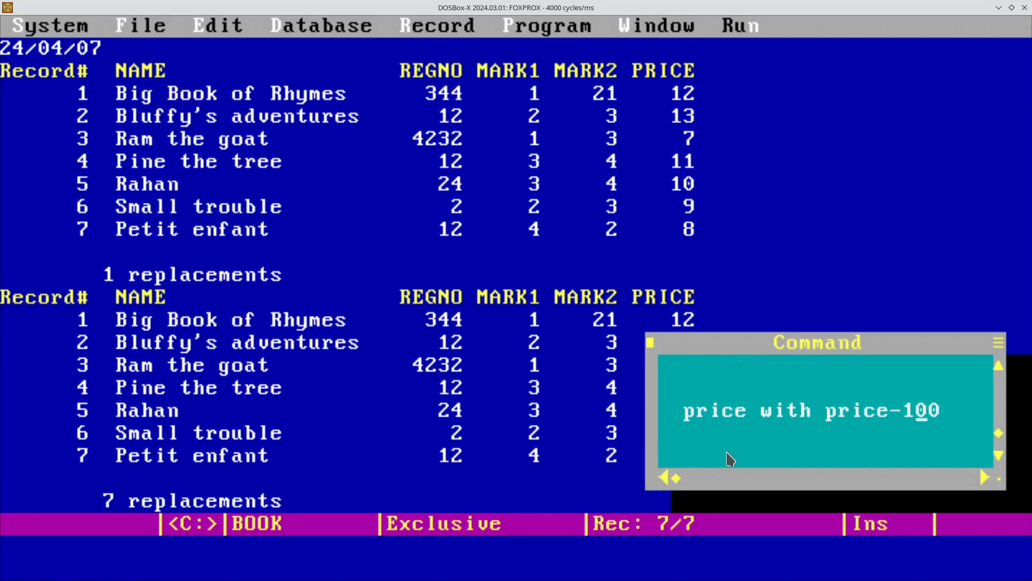
key("Return")
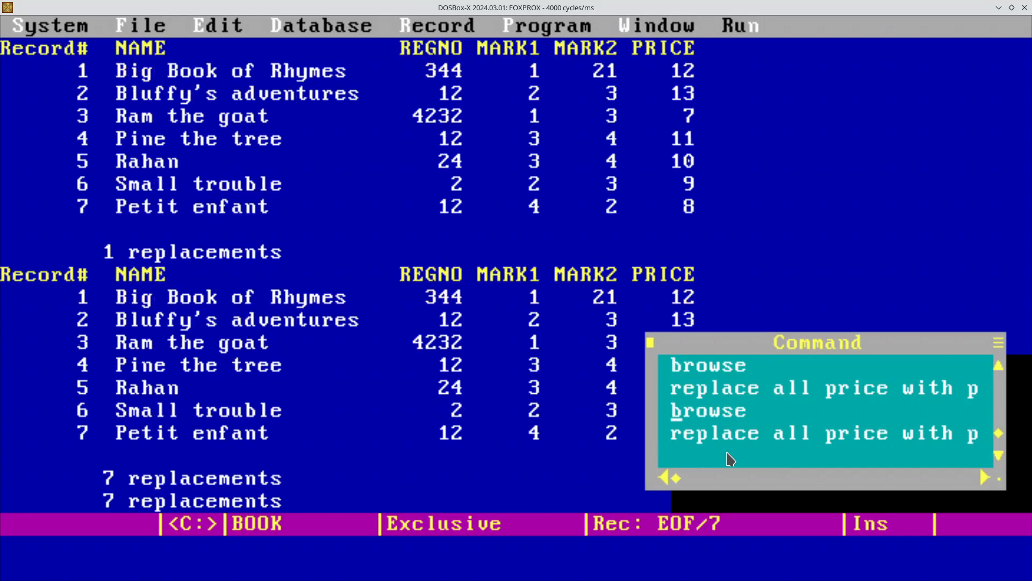
key("Return")
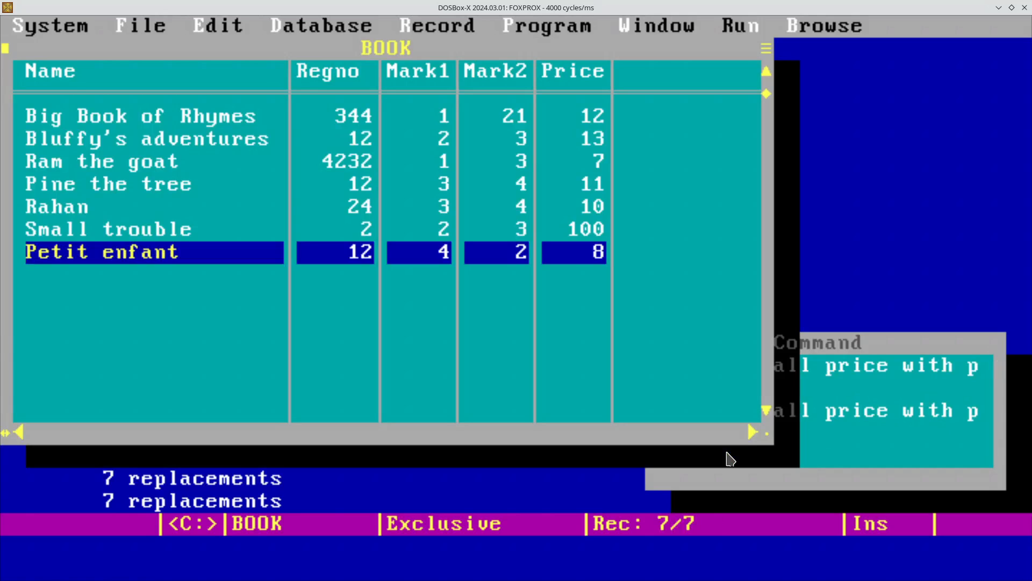
key("Escape")
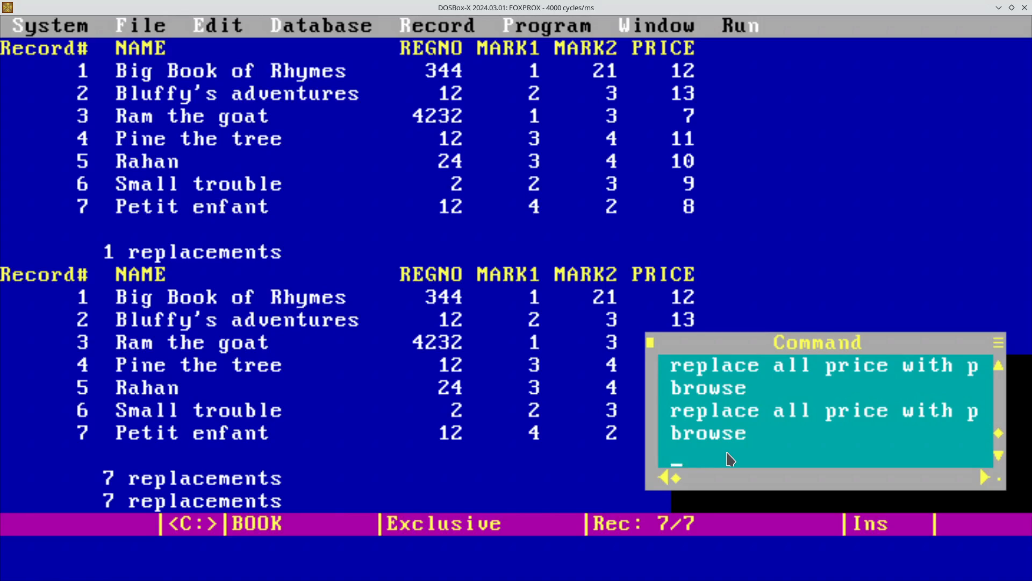
Replace the NAME of the current record with an empty string and browse the table.
type("replace NAME ")
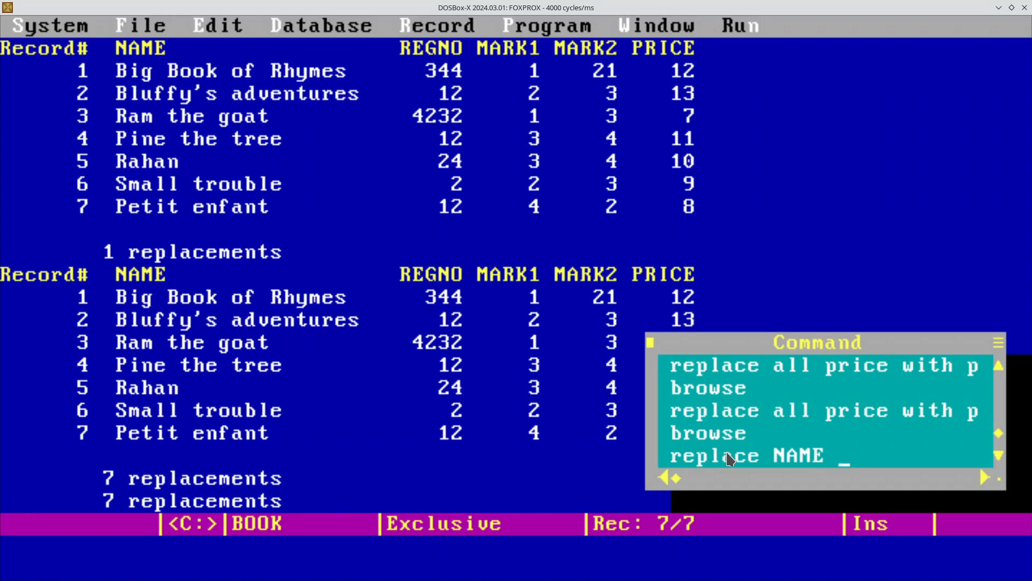
type("WITH ")
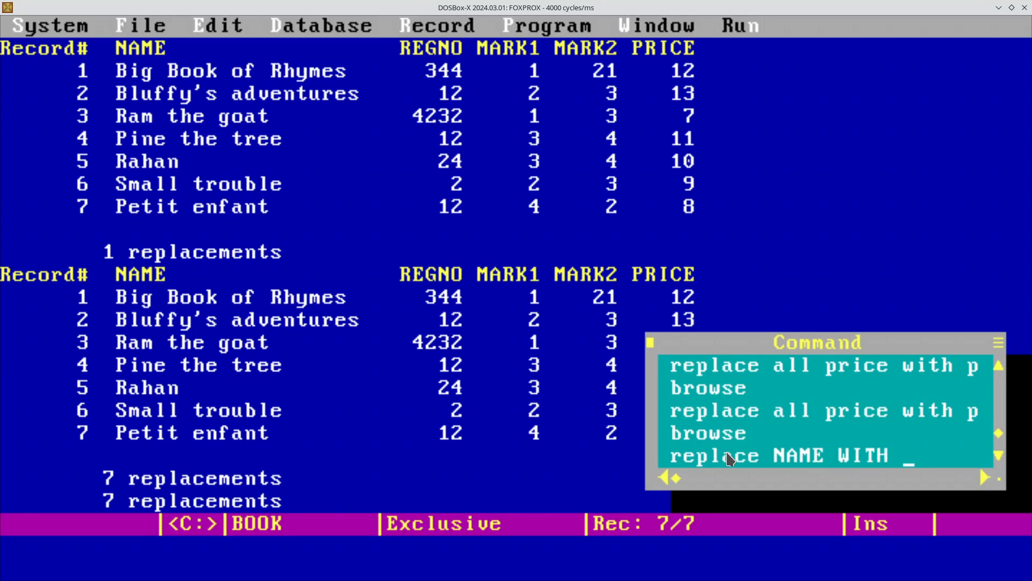
type("\"\"")
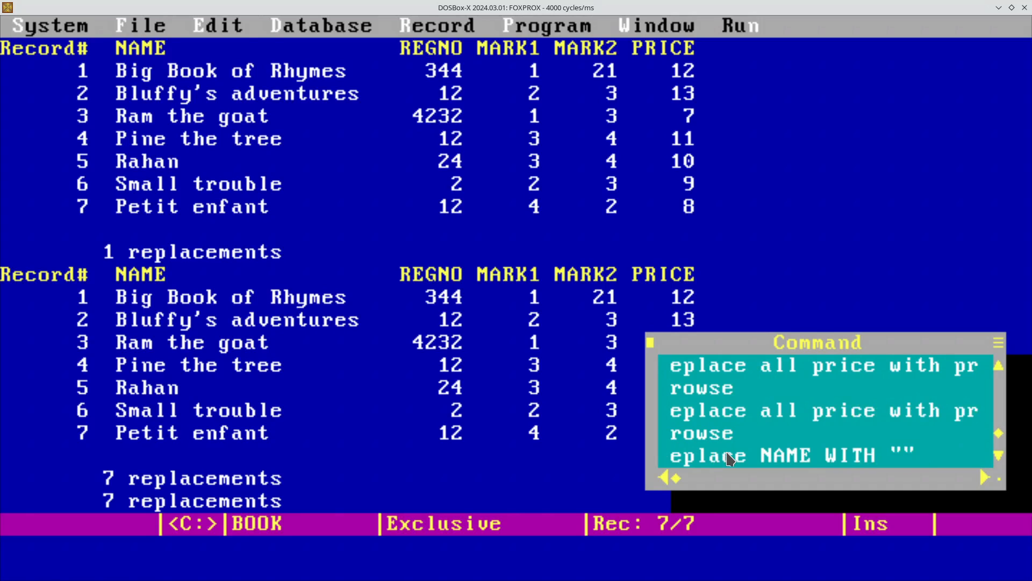
key("Return")
key("Up")
key("Up")
key("Return")
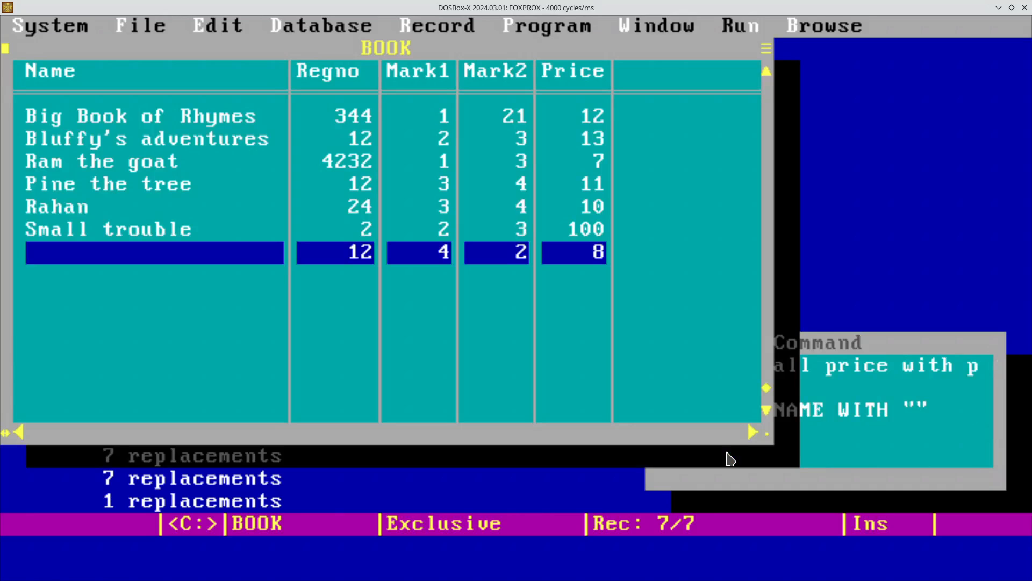
Examine the records in the BOOK browse window, ending on the last one, and close it.
key("Up")
key("Up")
key("Up")
key("Up")
key("Up")
key("Up")
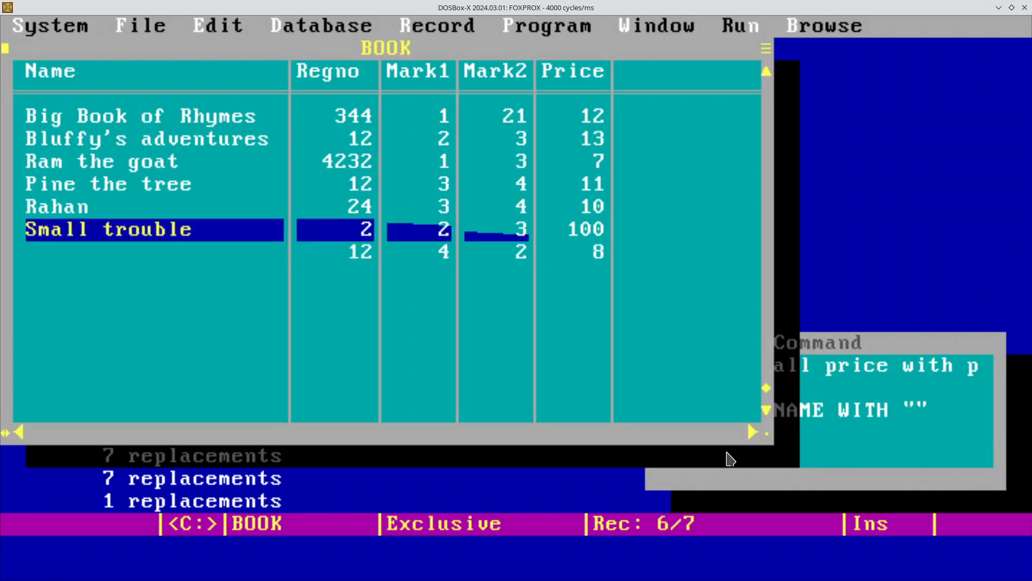
key("Down")
key("Down")
key("Down")
key("Down")
key("Down")
key("Down")
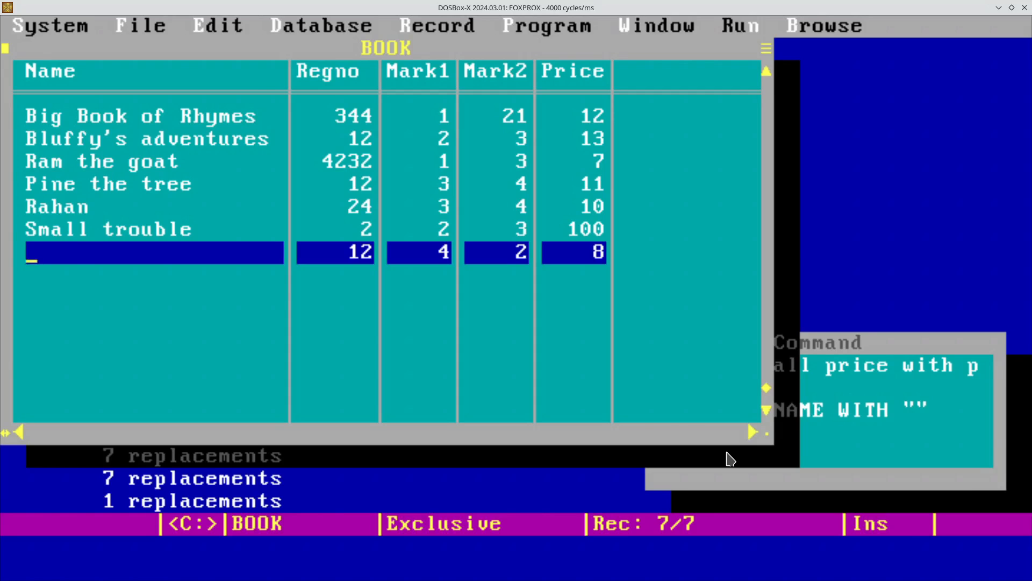
key("Escape")
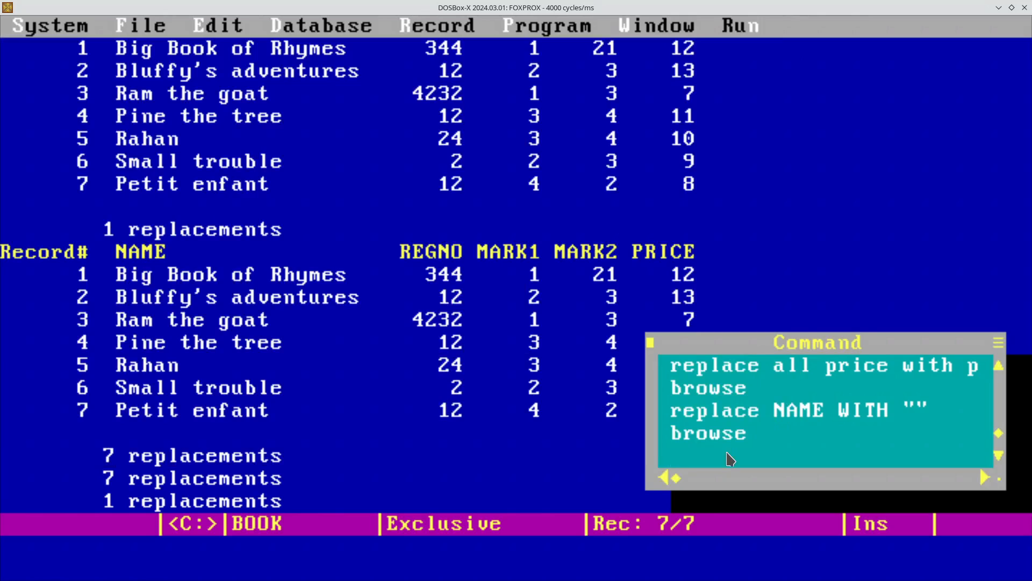
Enter the name Petit enfant in the last record through browse, save it and display all records.
key("Up")
key("Return")
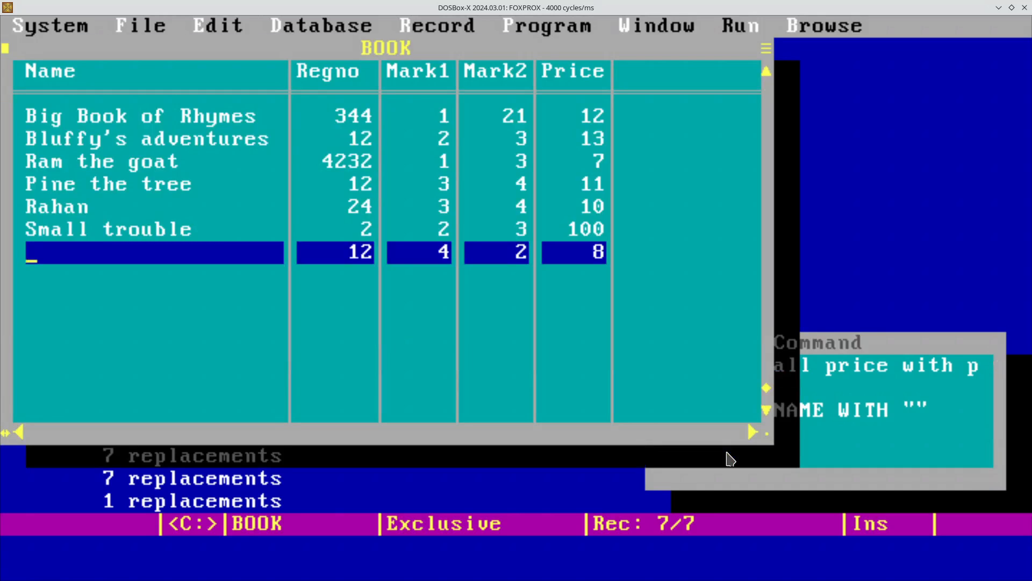
type("Petit enfant")
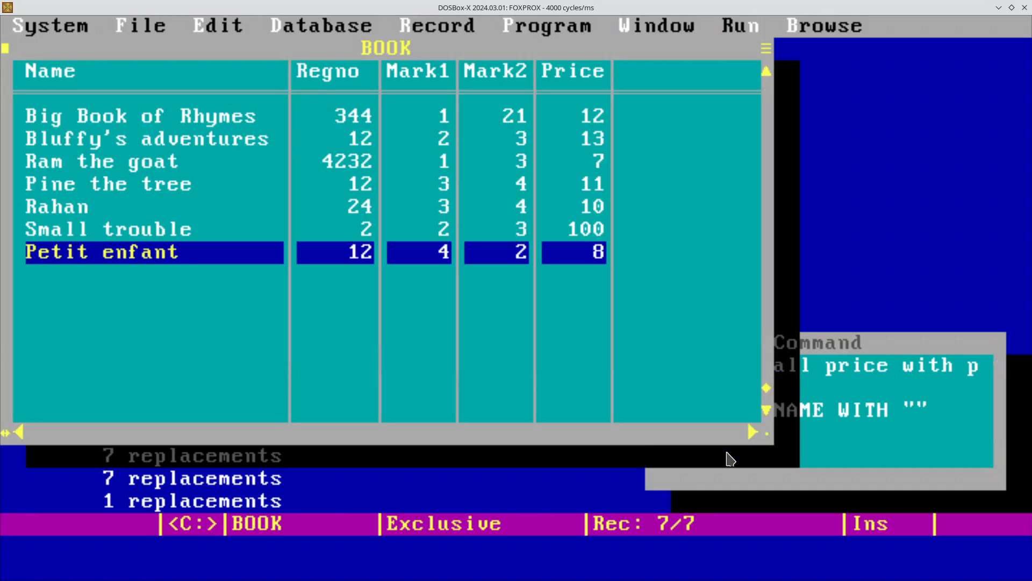
key("ctrl+w")
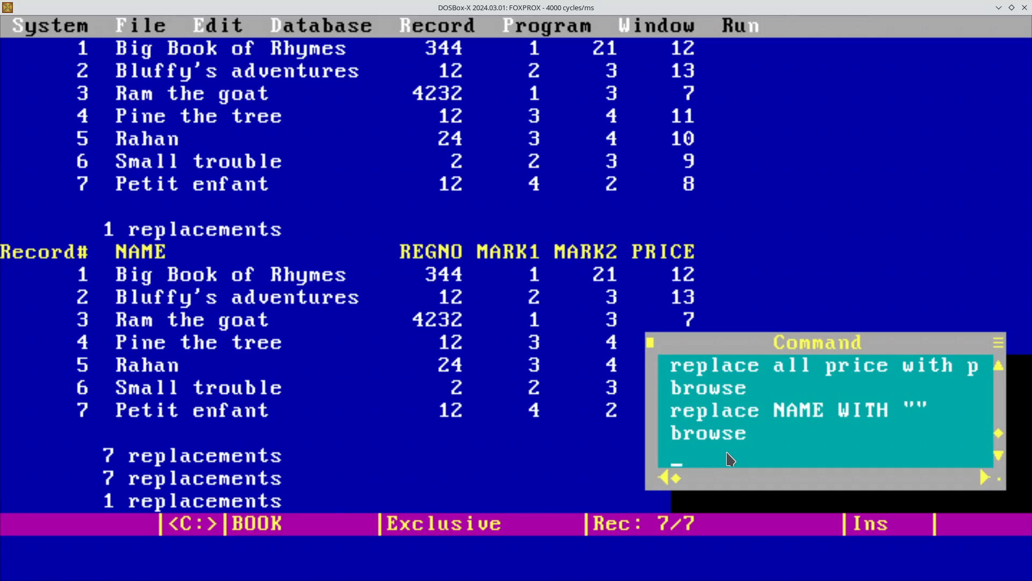
type("display all")
key("Return")
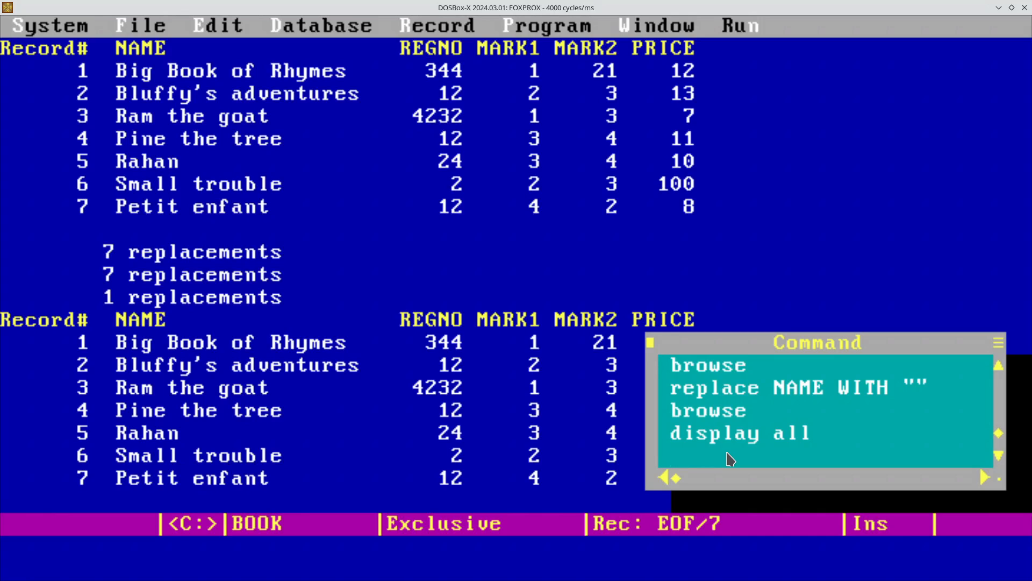
key("Up")
key("Up")
type("blank")
key("BackSpace")
key("BackSpace")
key("BackSpace")
key("BackSpace")
key("BackSpace")
key("BackSpace")
key("BackSpace")
key("BackSpace")
key("BackSpace")
key("BackSpace")
key("BackSpace")
key("BackSpace")
key("BackSpace")
key("BackSpace")
Browse the BOOK table to check the current record, then close the browse window.
key("Up")
key("Return")
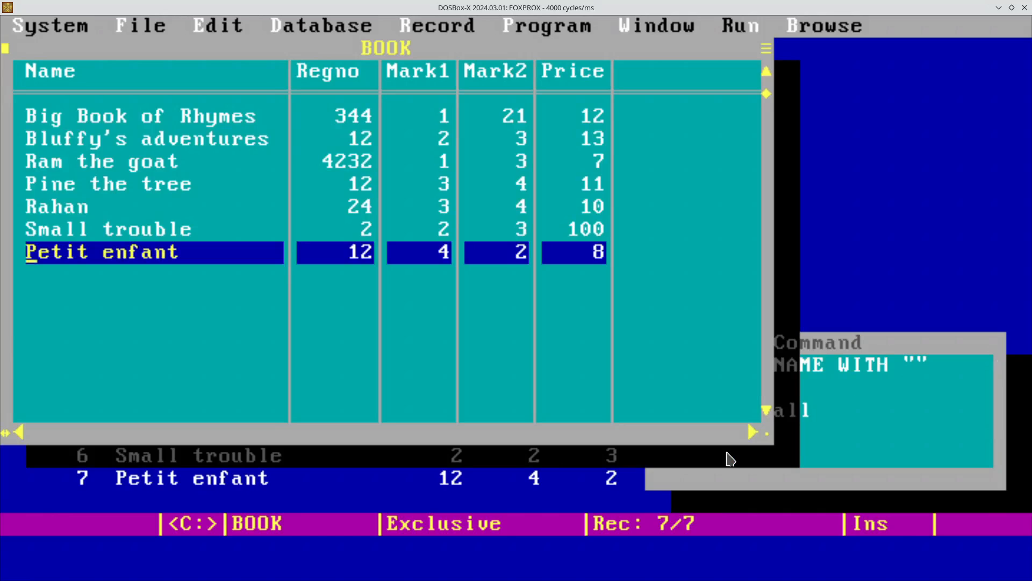
key("Escape")
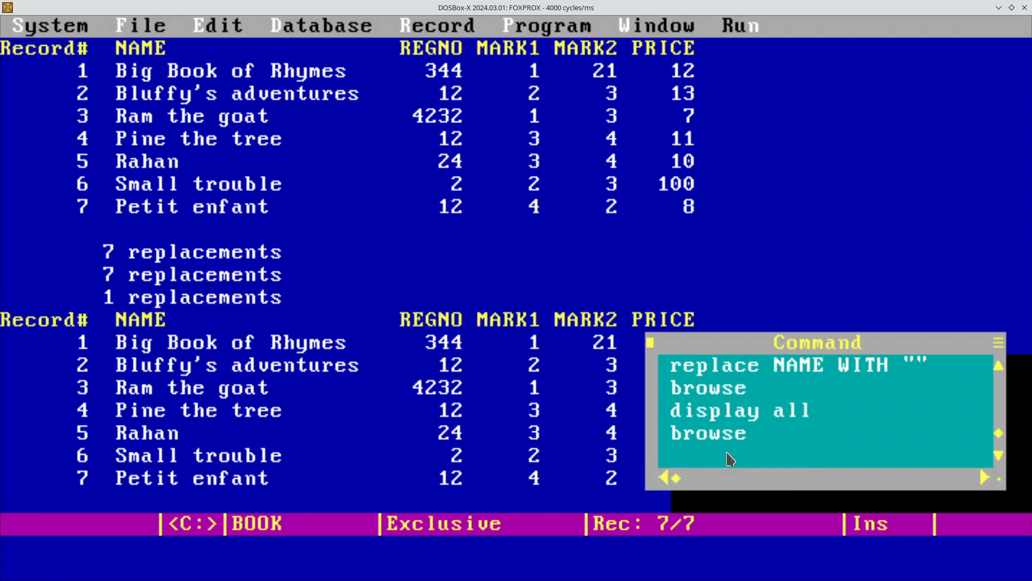
Blank the MARK1 and MARK2 fields of the current record with the BLANK command and browse the table.
type("blank")
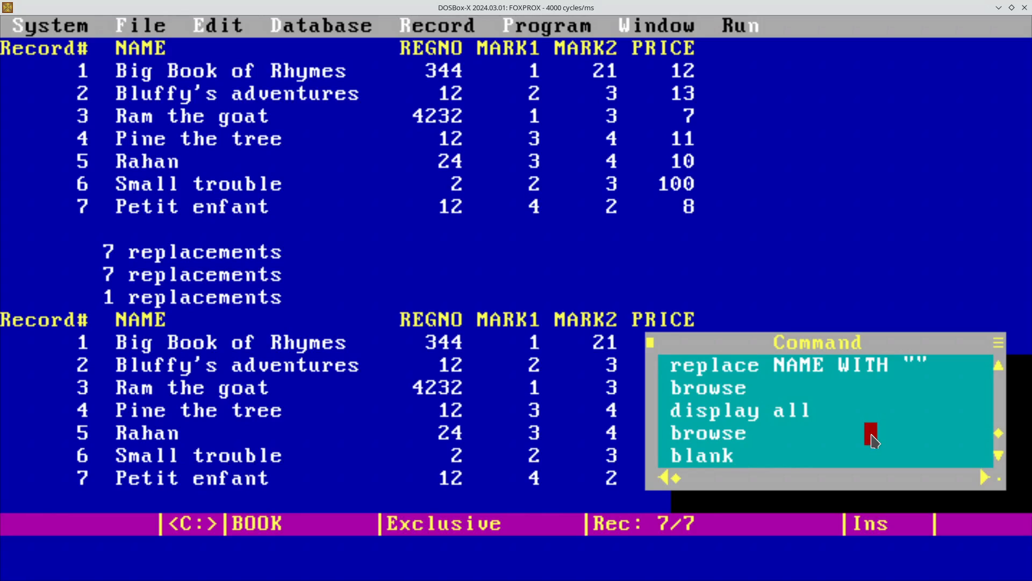
type("fields")
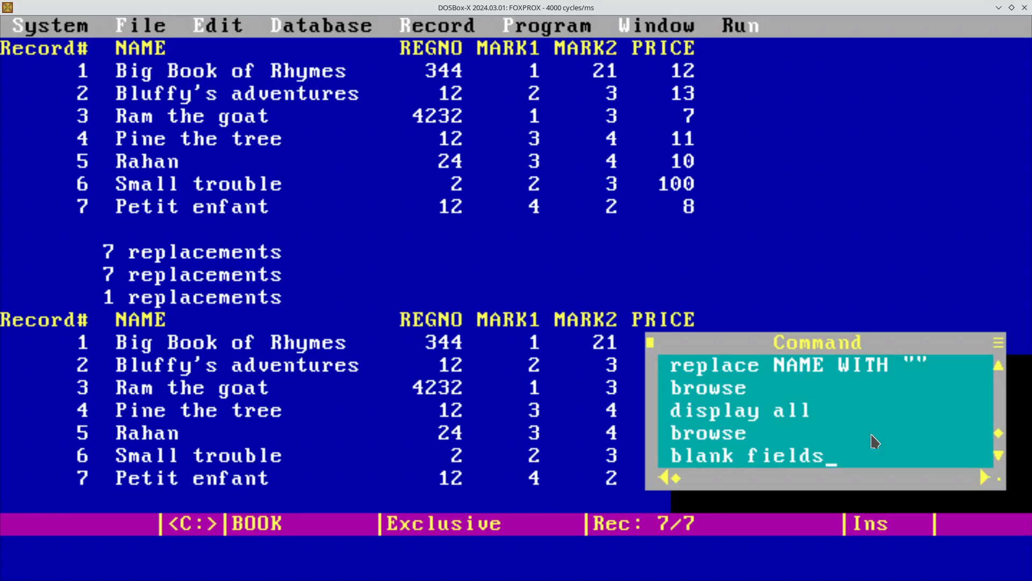
type(" MARK1, MAR")
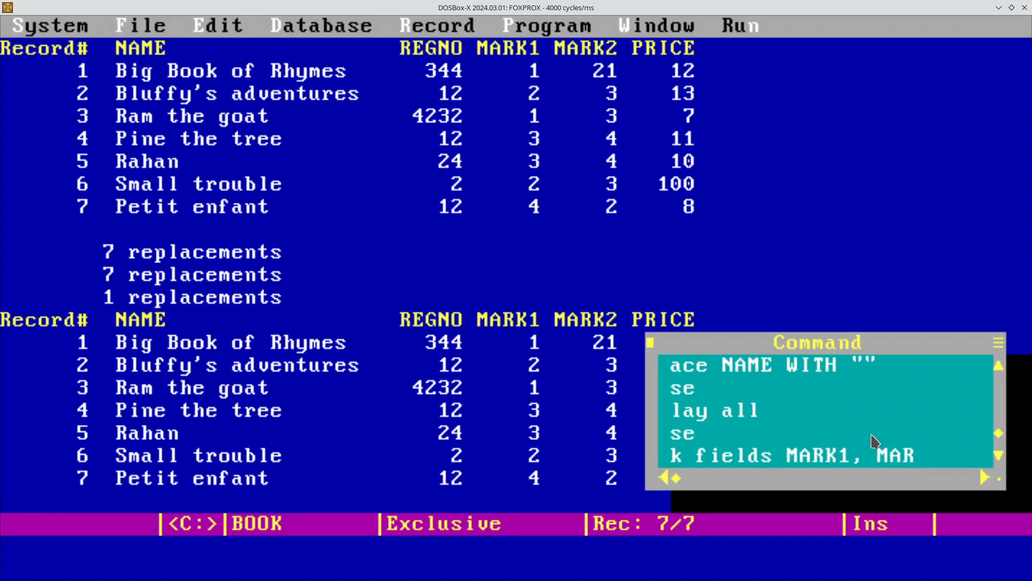
type("K2")
key("Return")
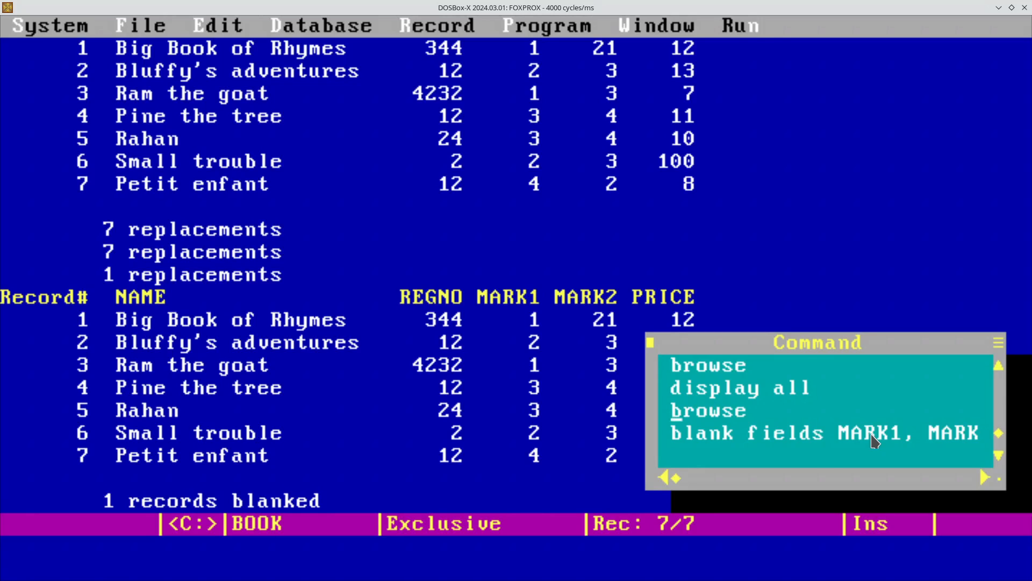
type("browse")
key("Return")
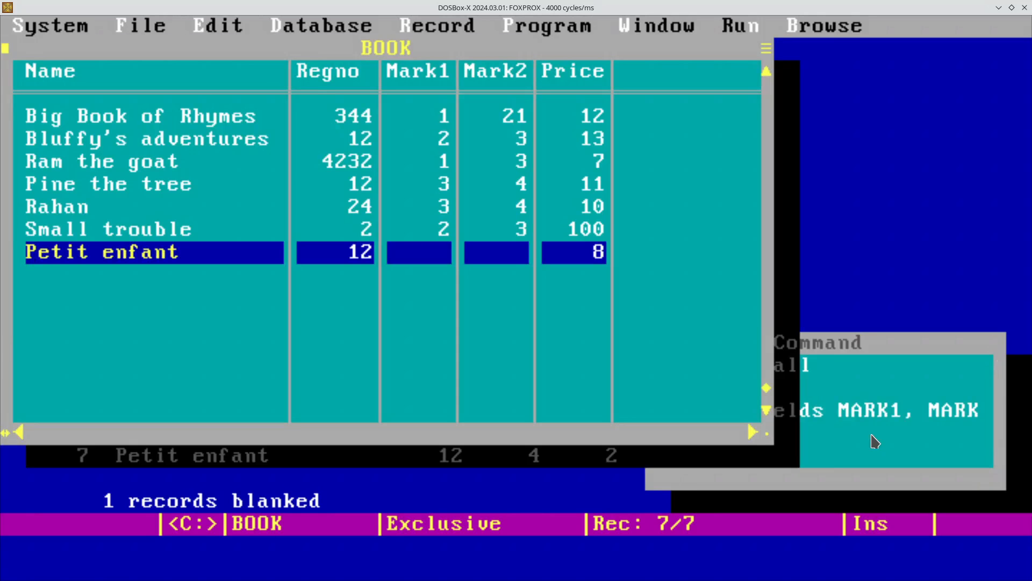
Set Mark1 to 4 and Mark2 to 2 in the Petit enfant record, save, and check them in browse.
key("Right")
key("Right")
key("Right")
key("Right")
key("Right")
key("Right")
key("Right")
key("Right")
key("Right")
key("Right")
key("Right")
key("Right")
key("Right")
key("Right")
key("Right")
key("Right")
key("Right")
key("Right")
key("Right")
key("Right")
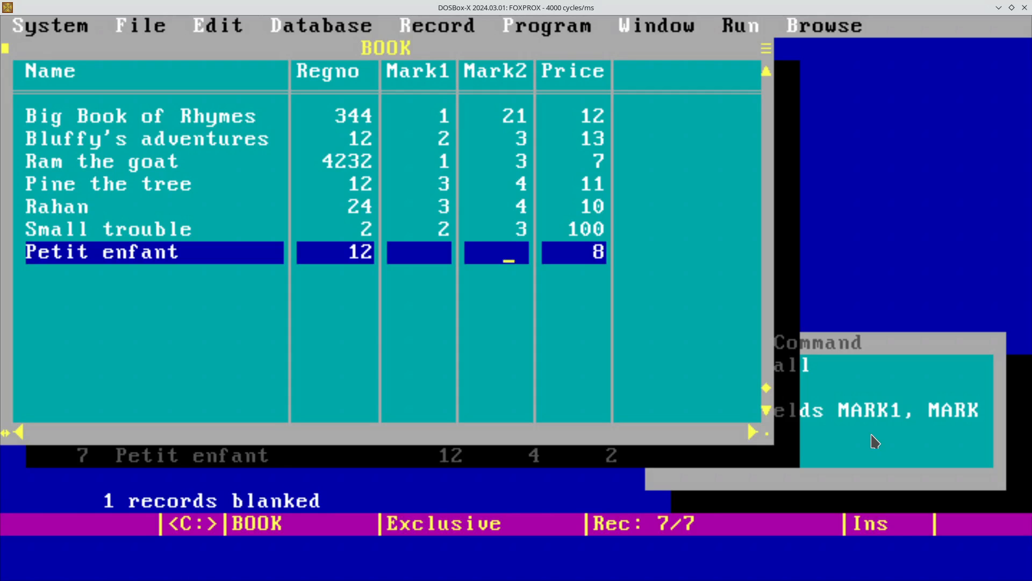
key("Left")
key("Left")
key("Left")
key("Left")
key("Left")
type("4")
type("2")
key("Tab")
key("ctrl+w")
key("Return")
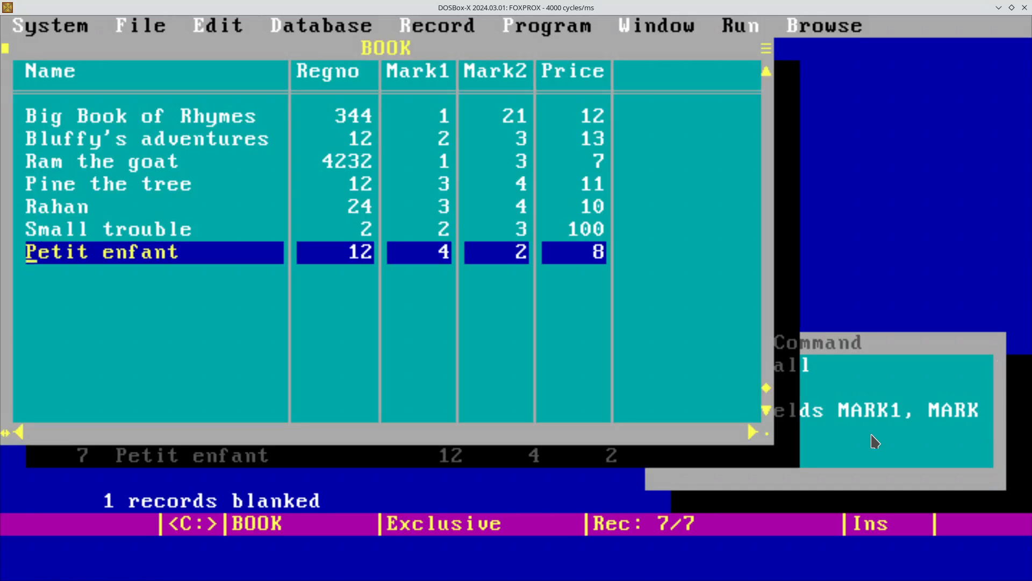
key("Escape")
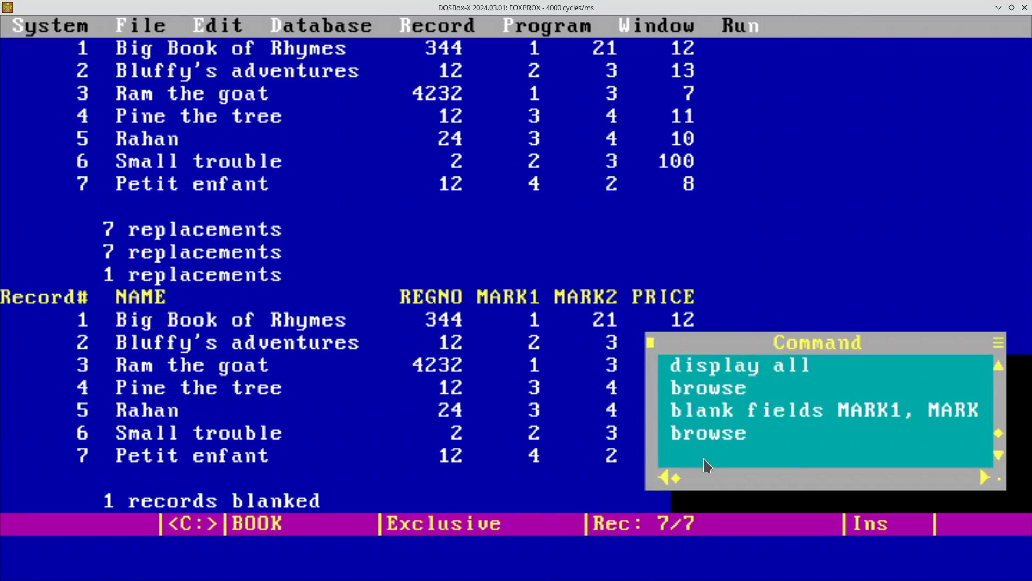
Open the BOOK table's structure with modify structure and view the data types available for the PRICE field, keeping its current type.
type("modify structure")
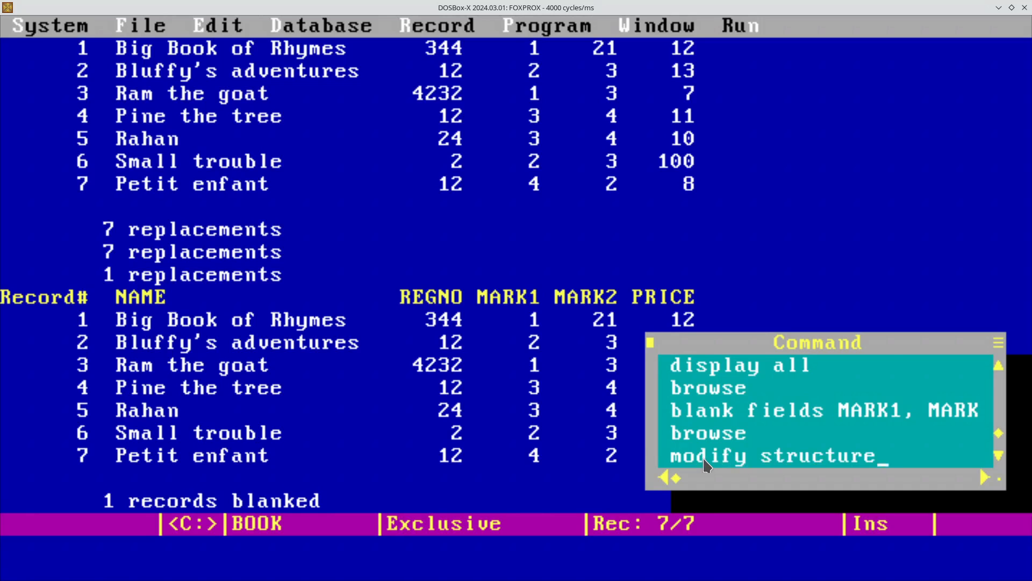
key("Return")
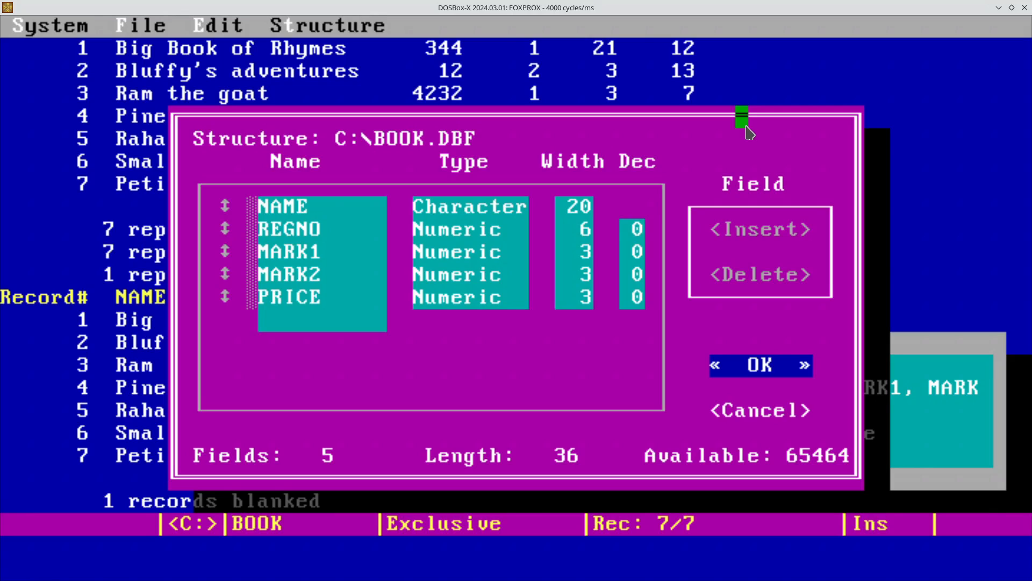
key("Up")
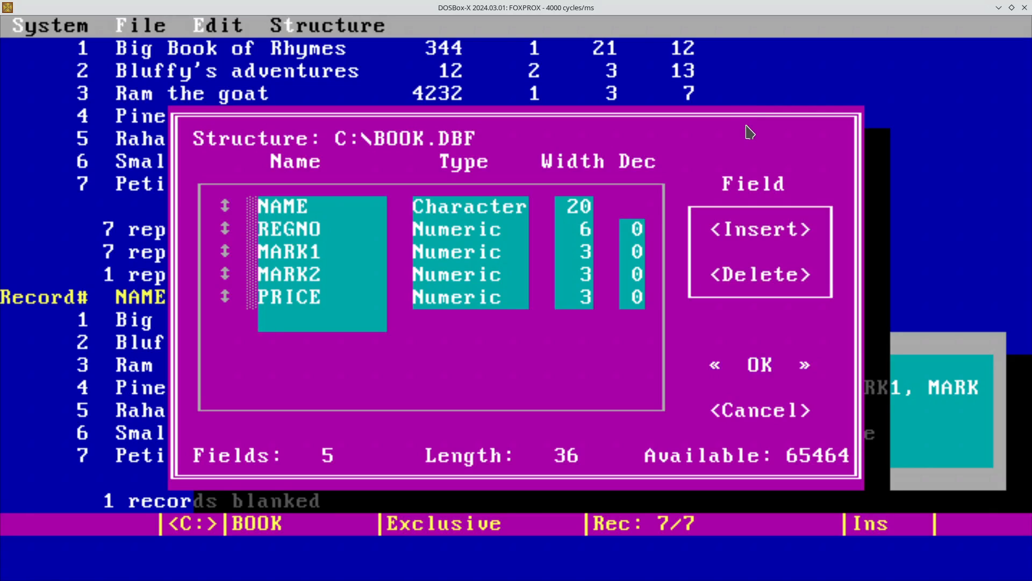
key("shift+Tab")
key("shift+Tab")
key("shift+Tab")
key("Return")
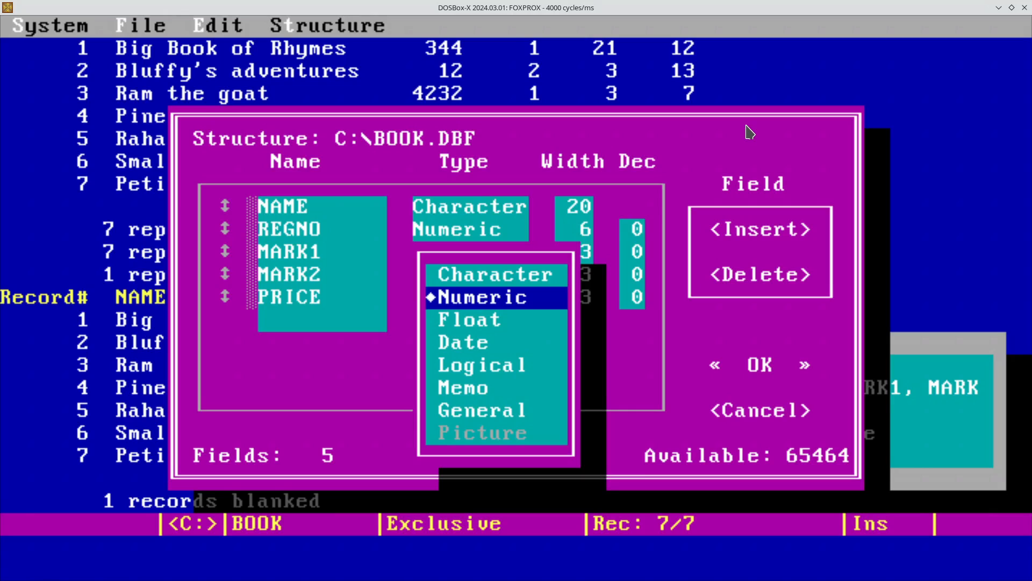
key("Up")
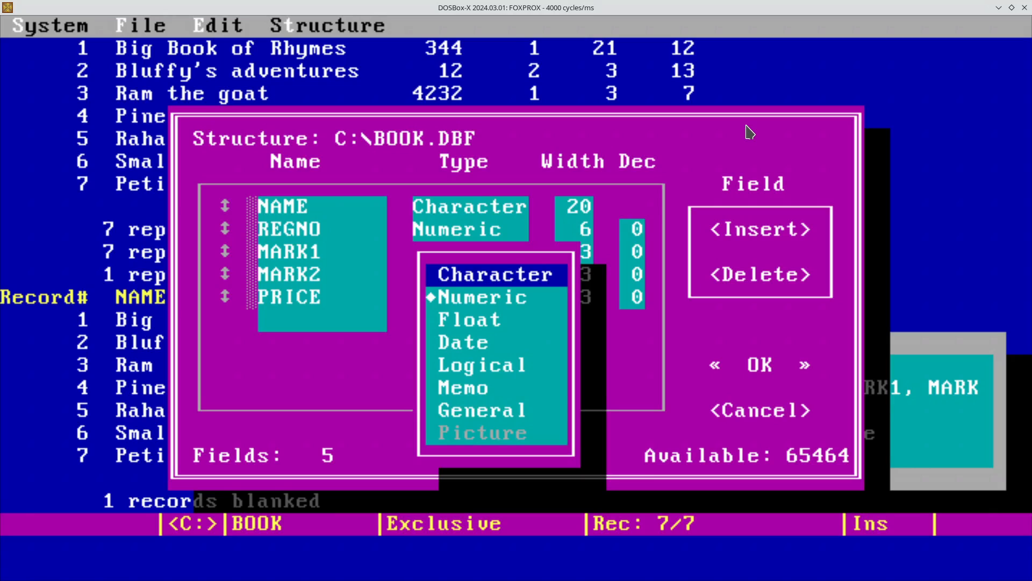
key("Escape")
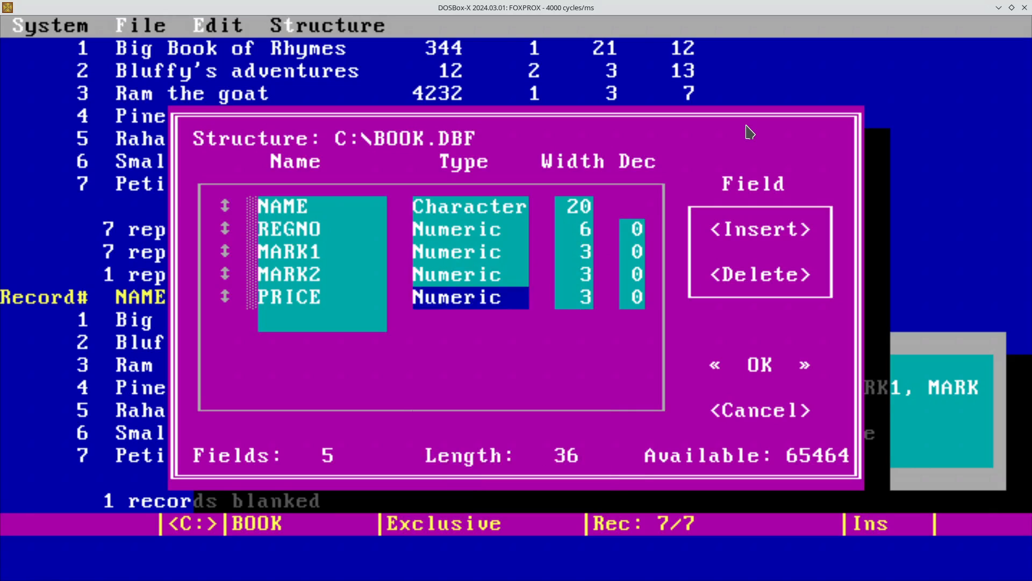
Add a field named TODELETE after PRICE and set its type to Float.
key("Tab")
key("Tab")
key("Tab")
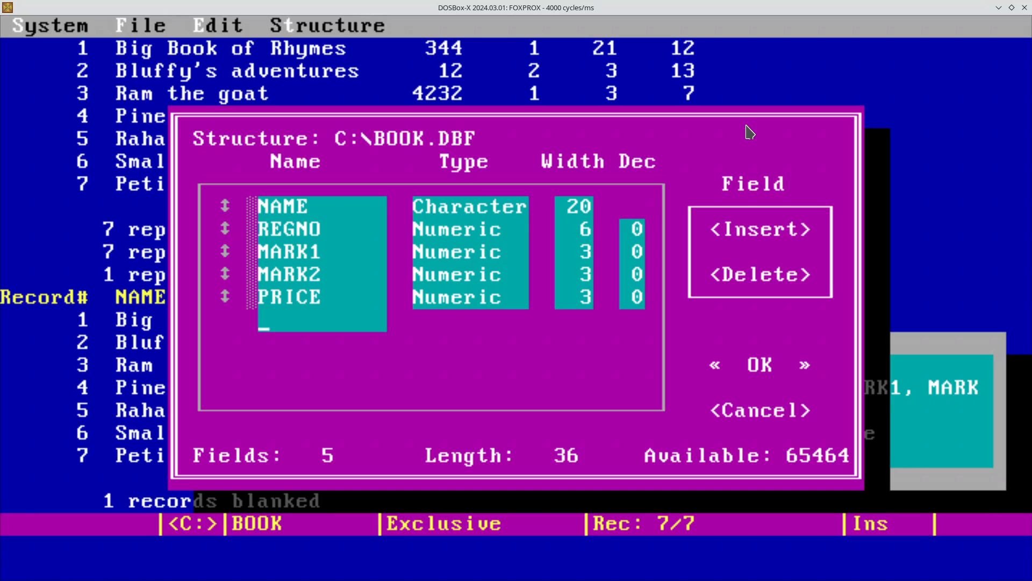
type("TODELET")
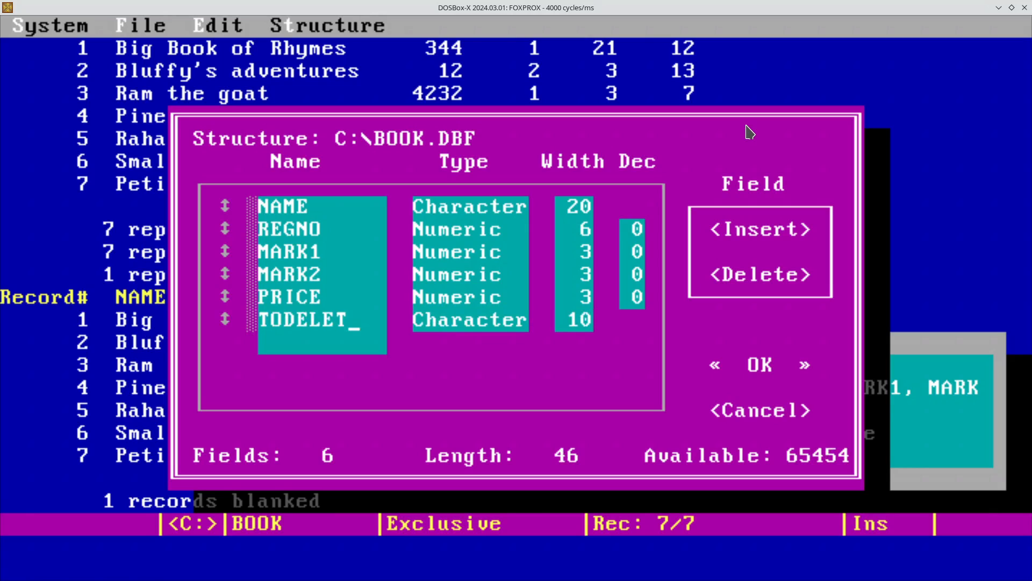
type("E")
key("Tab")
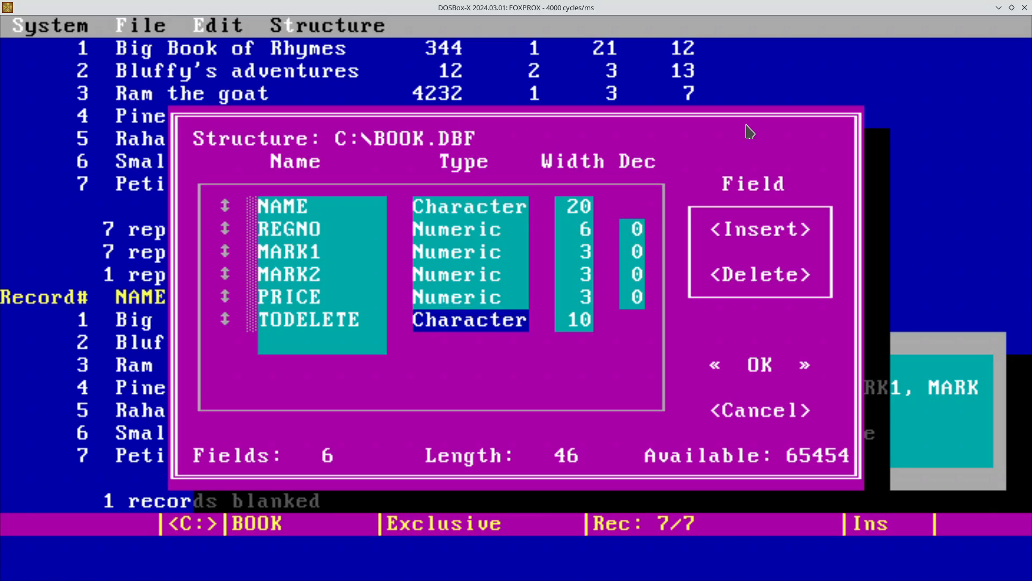
key("Return")
key("Down")
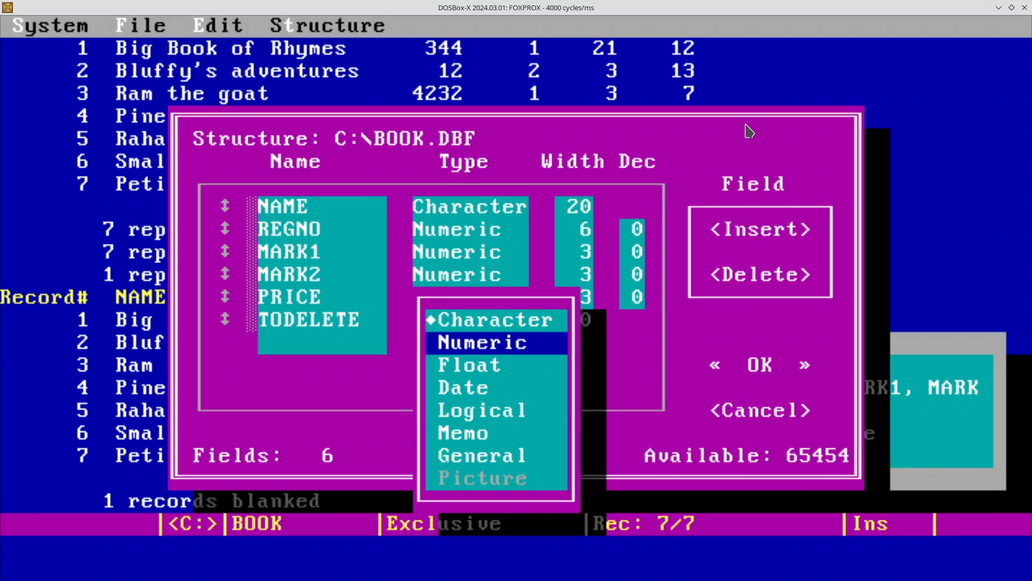
key("Down")
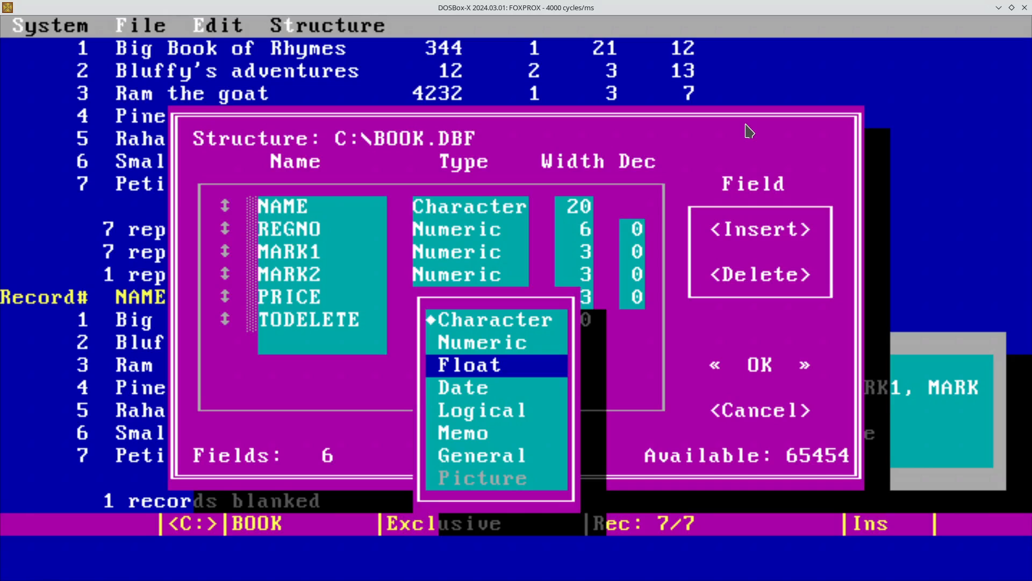
key("Return")
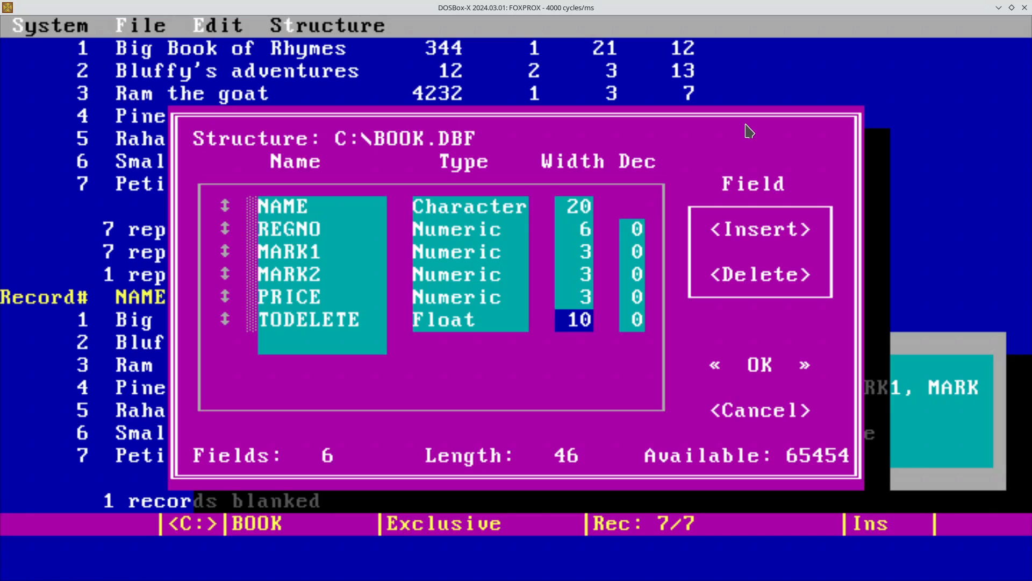
Change the TODELETE field's type to Date.
key("shift+Tab")
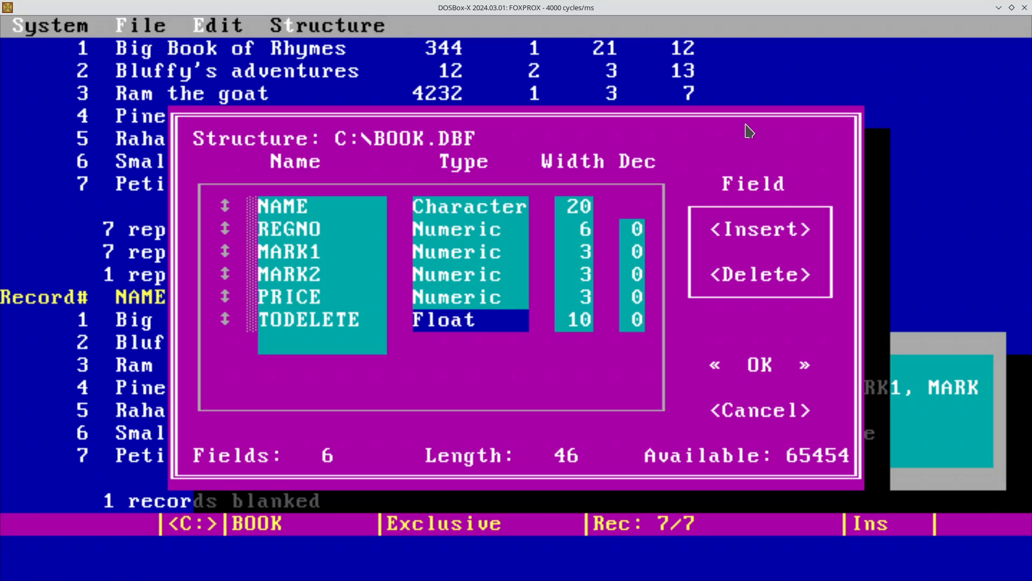
key("Return")
key("Down")
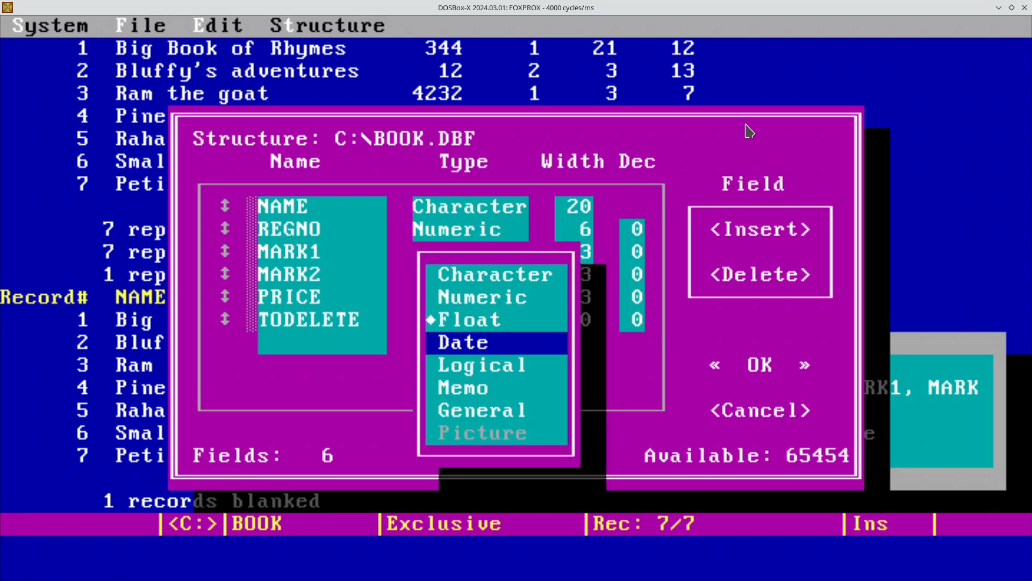
key("Return")
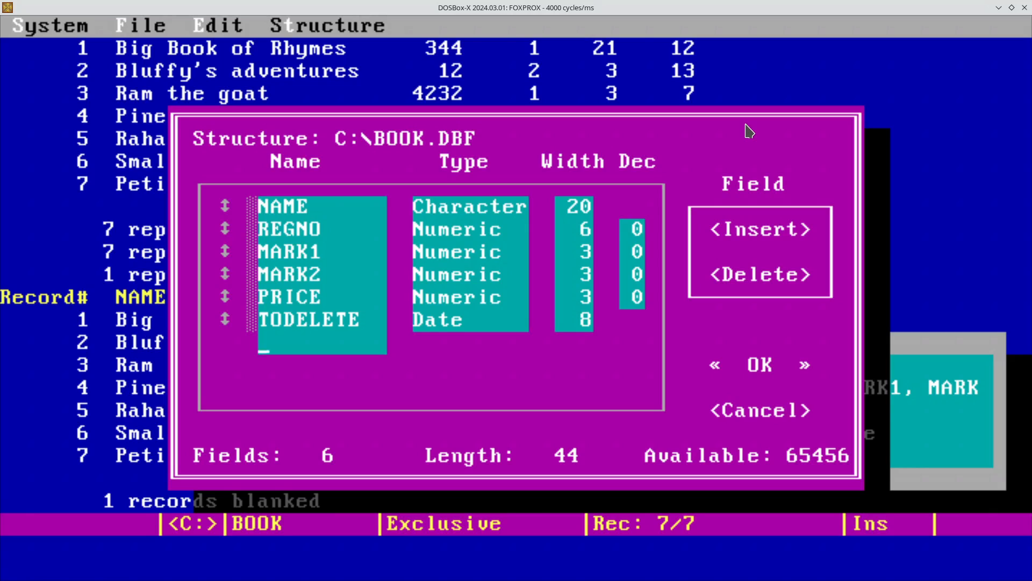
Look through the Logical, Memo and General data types for the TODELETE field without choosing one.
key("shift+Tab")
key("shift+Tab")
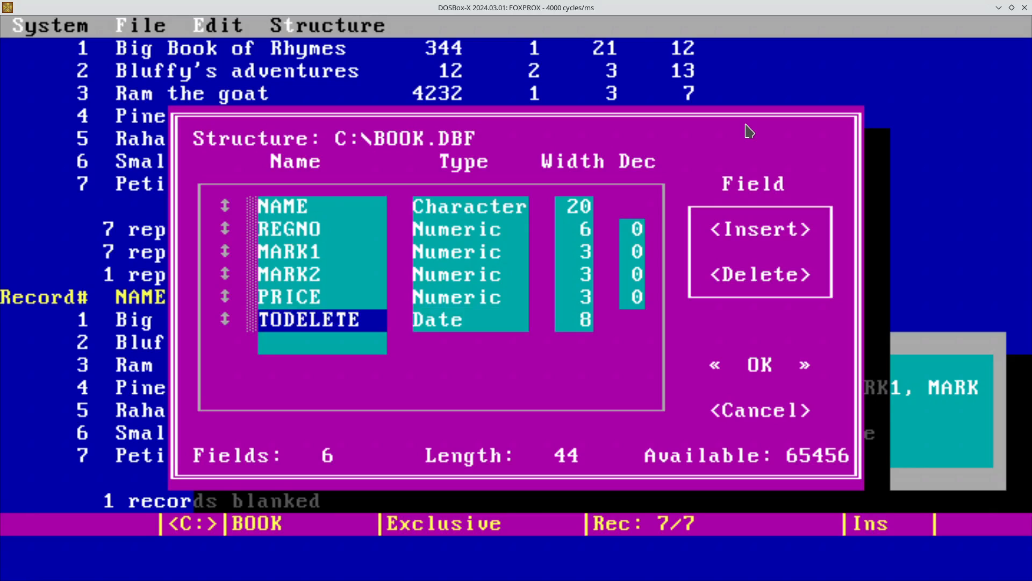
key("Tab")
key("space")
key("Down")
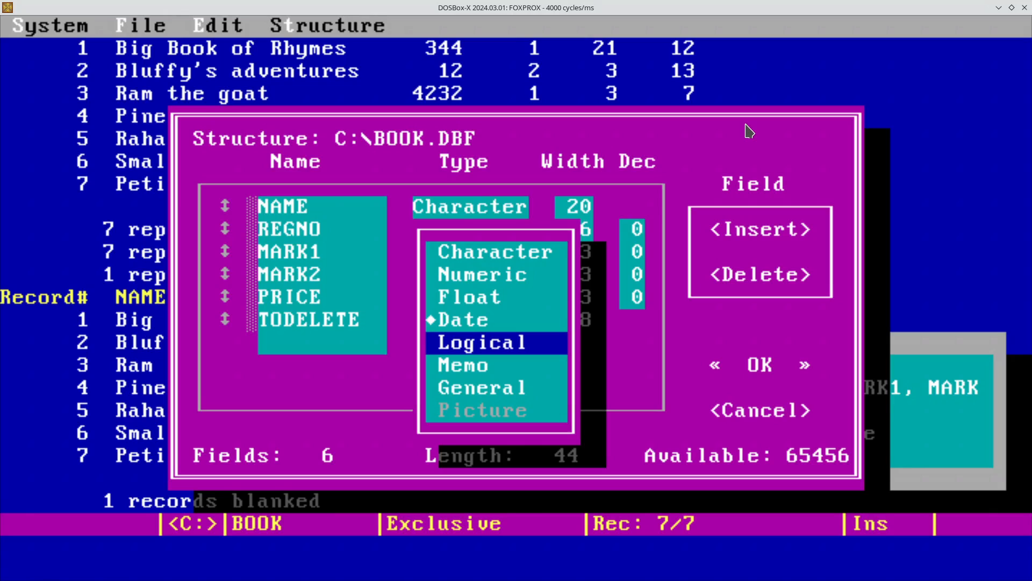
key("Down")
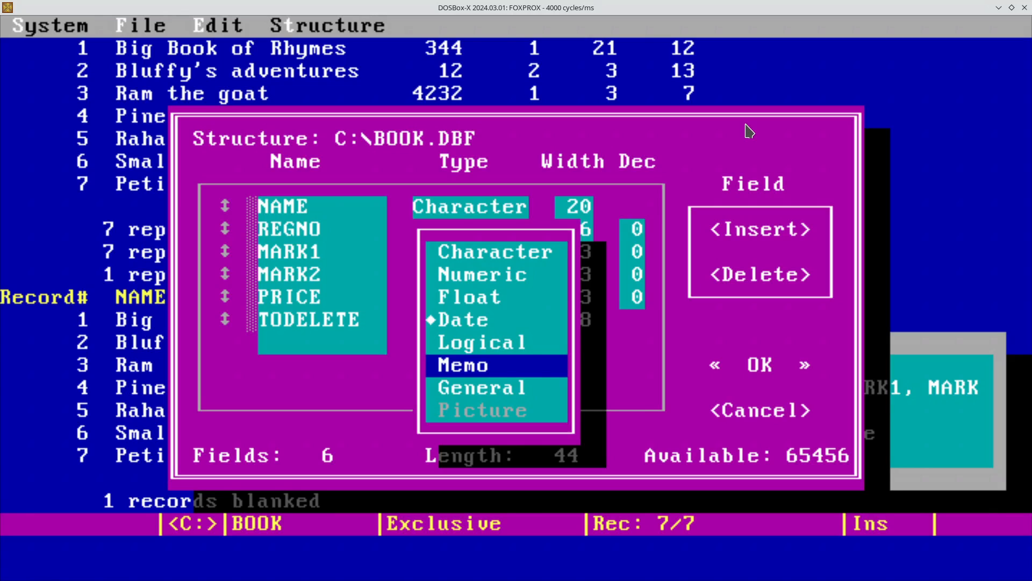
key("Down")
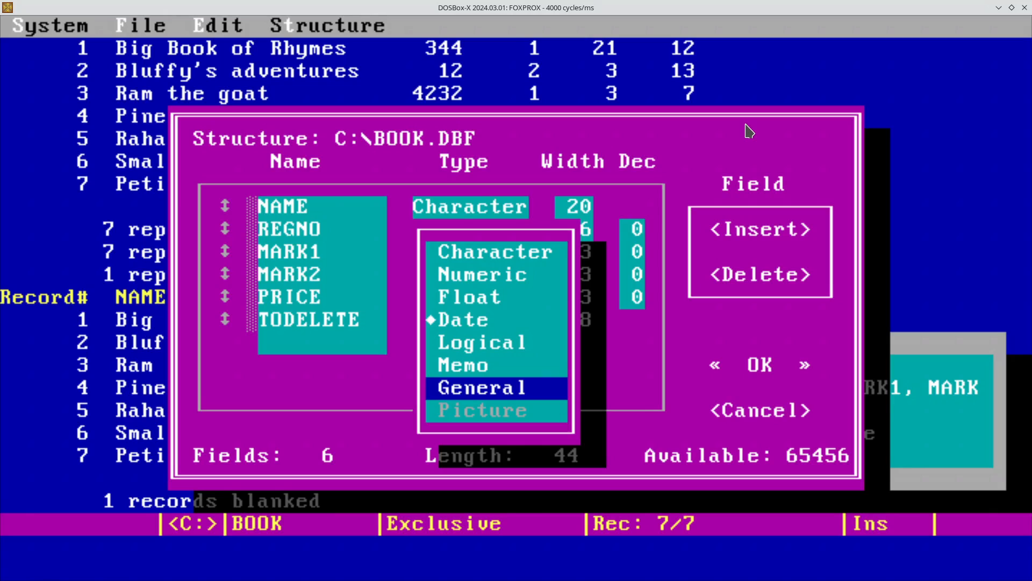
key("Escape")
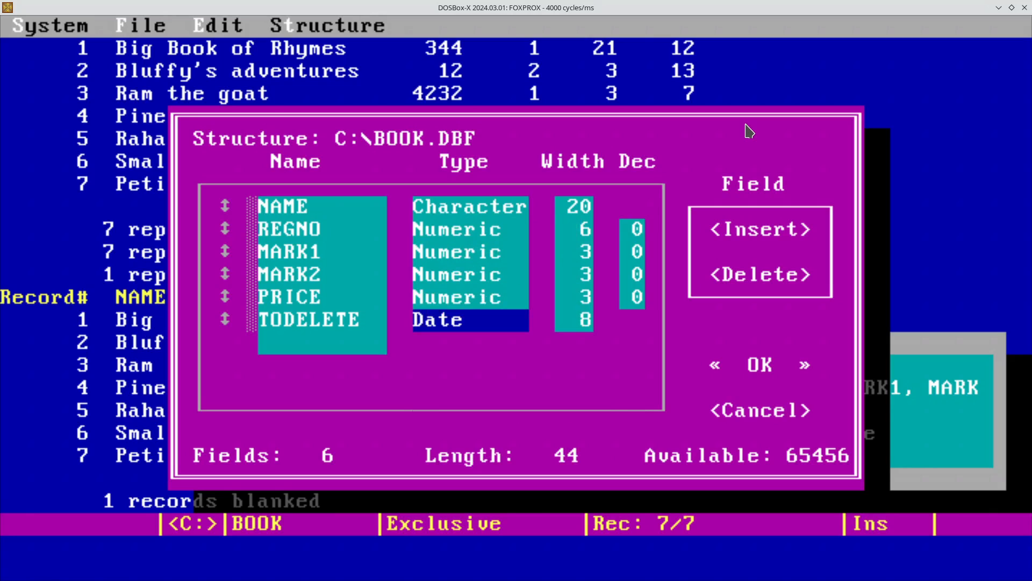
Delete the TODELETE field from the structure, accept the dialog and make the structure changes permanent.
key("Tab")
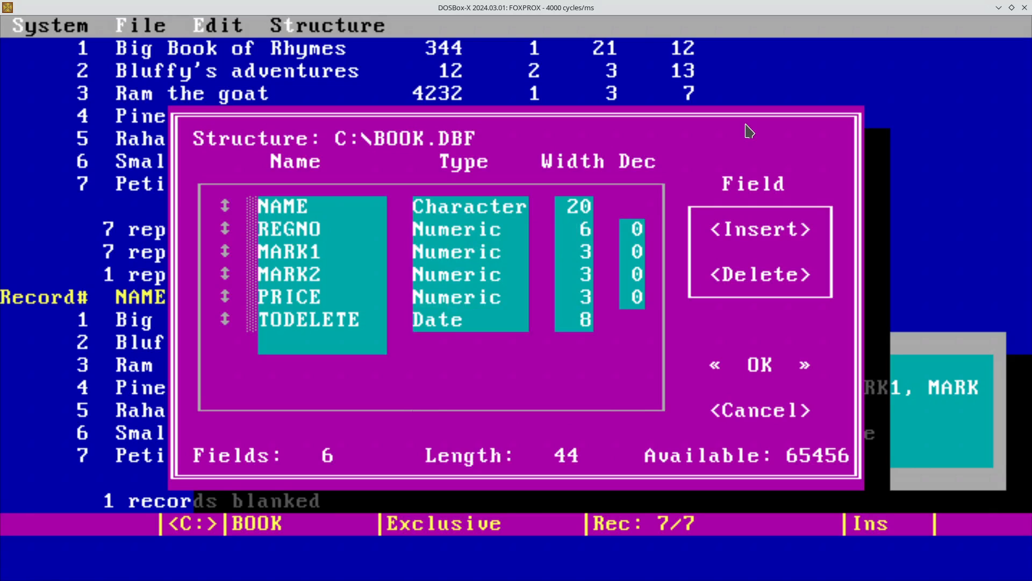
key("Return")
key("shift+Tab")
key("shift+Tab")
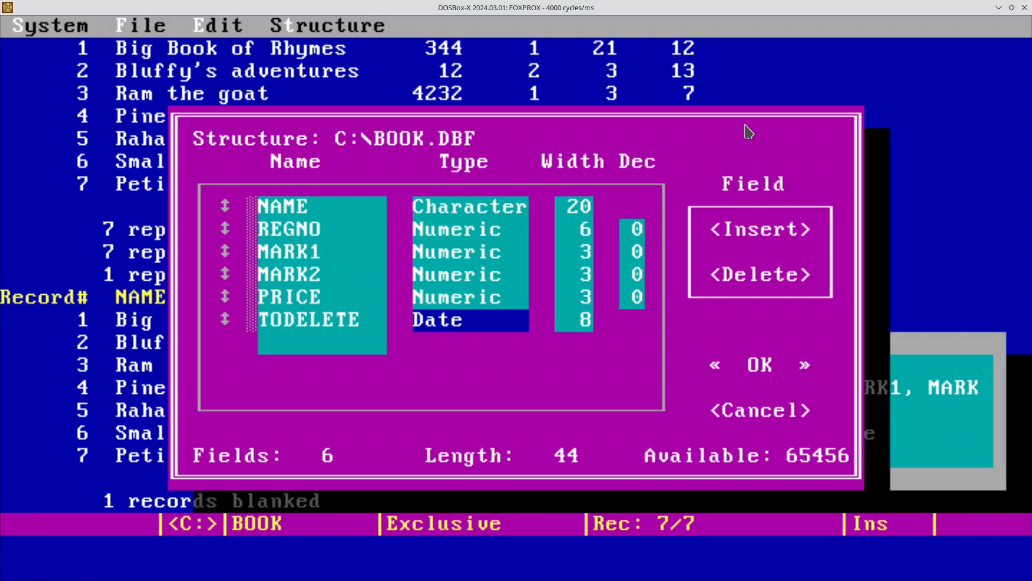
left_click(756, 281)
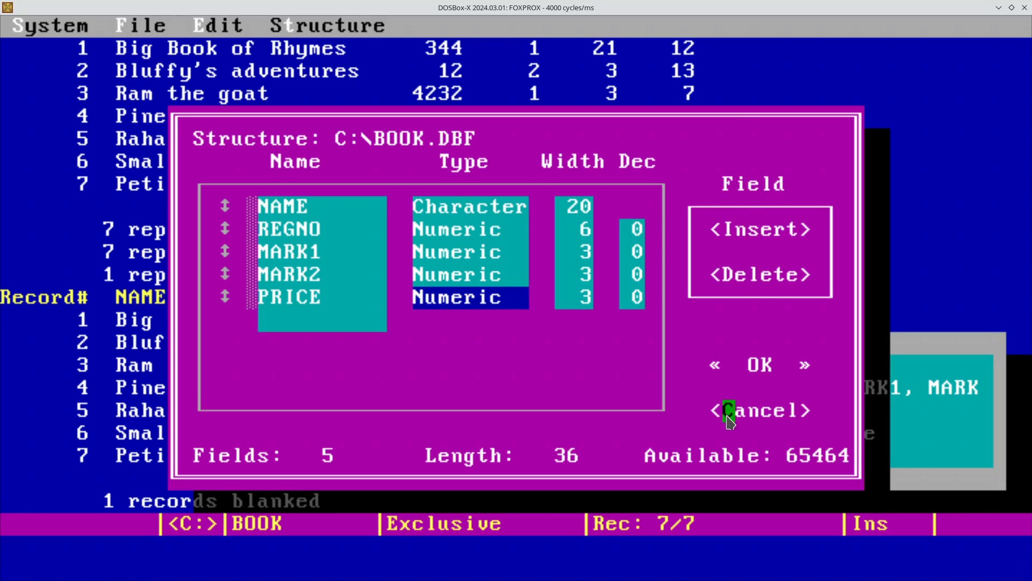
left_click(758, 365)
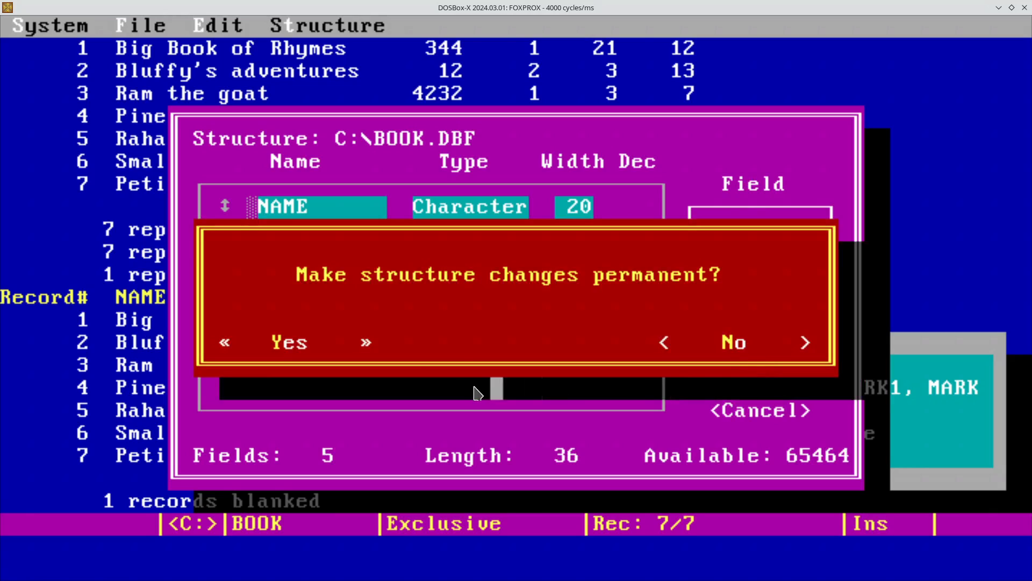
left_click(288, 344)
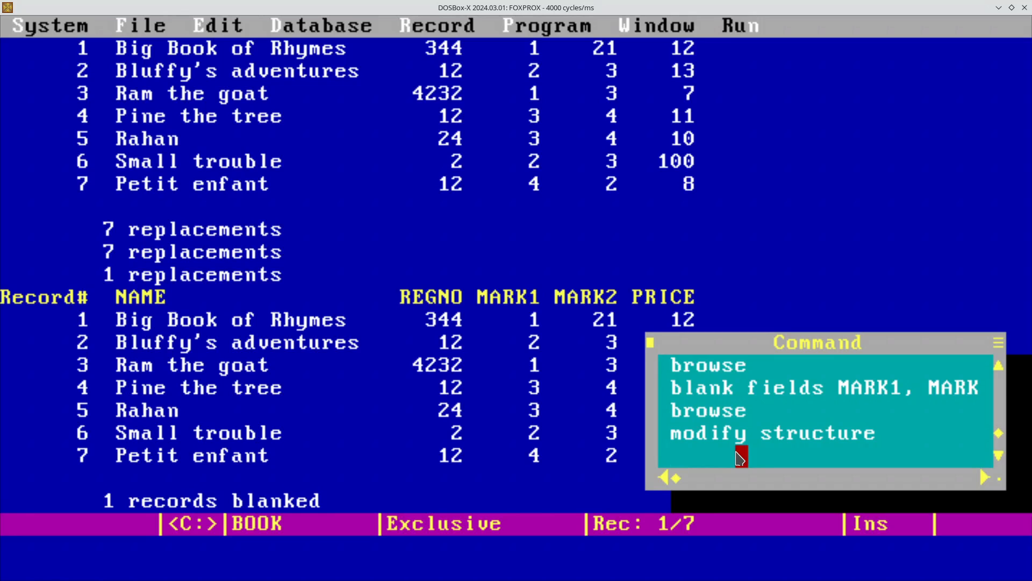
Print the absolute value of -17 with the command ?abs(-17).
type("abs(")
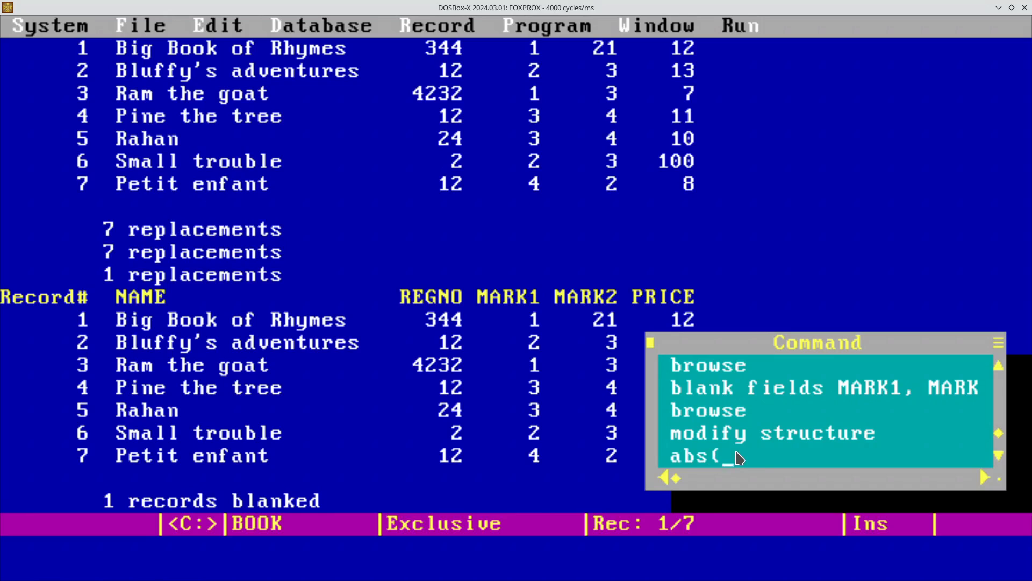
type("-17)")
key("Return")
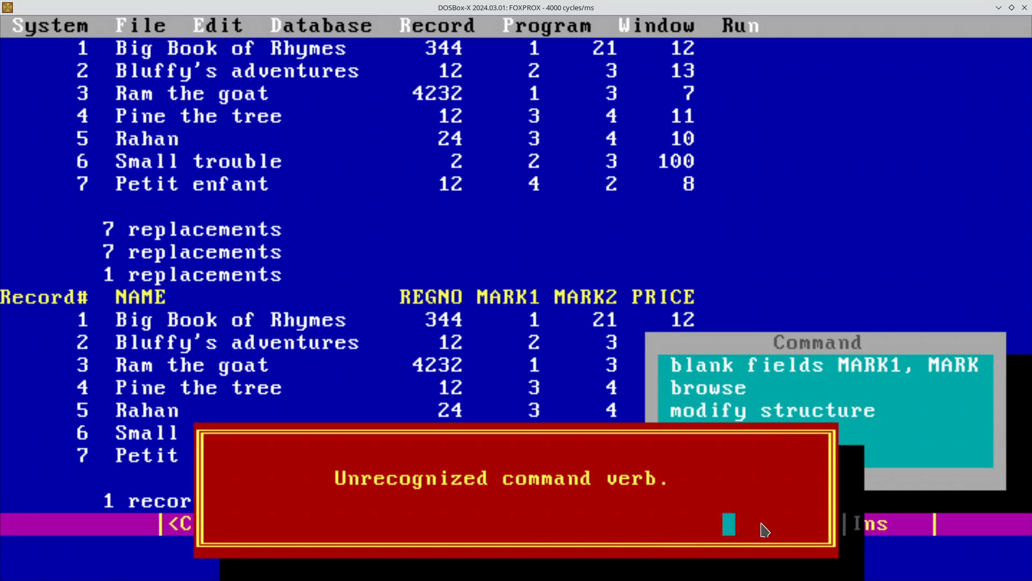
left_click(779, 525)
key("Up")
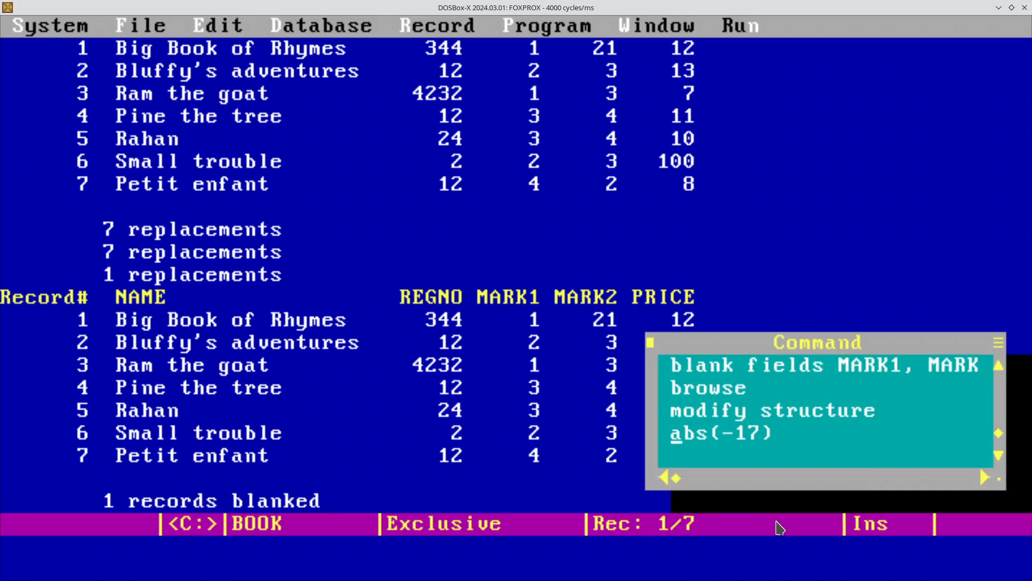
type("?")
key("Return")
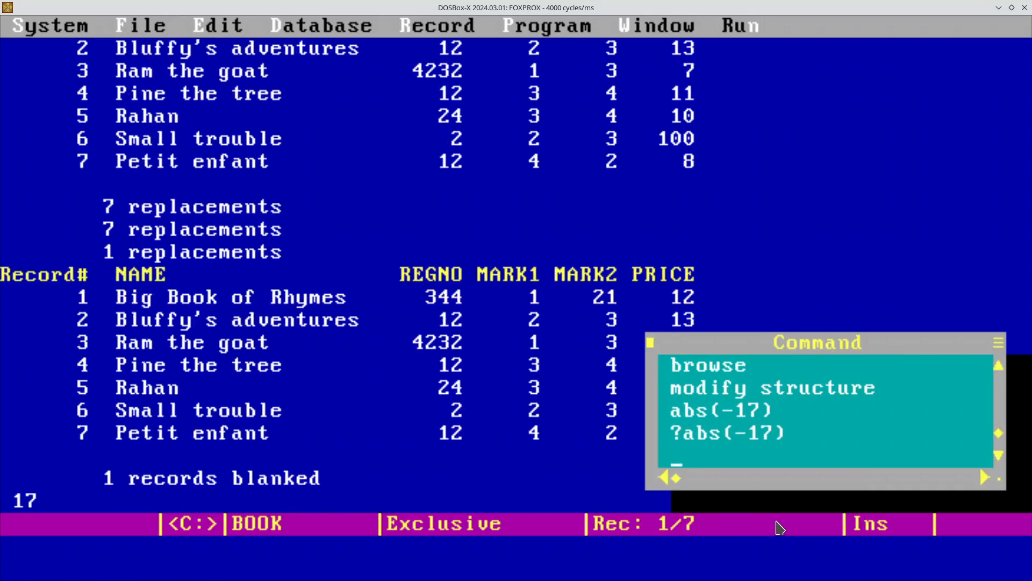
Print the integer part of 17.12 with the command ?int(17.12).
type("?int(")
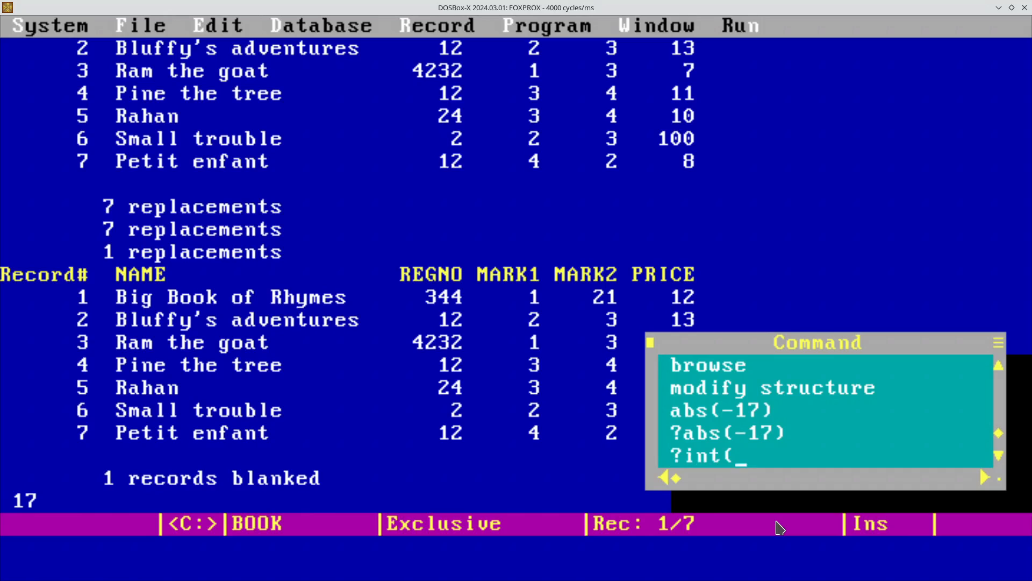
type("17.12)")
key("Return")
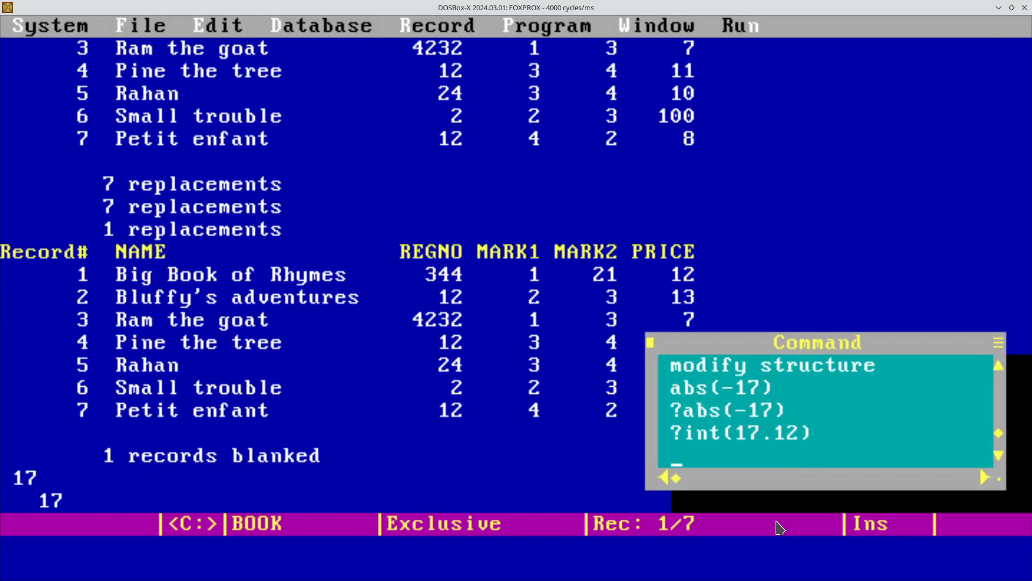
Edit the previous command to ?int(17.52) and run it.
key("Right")
key("Right")
key("Left")
key("Delete")
type("5")
key("Return")
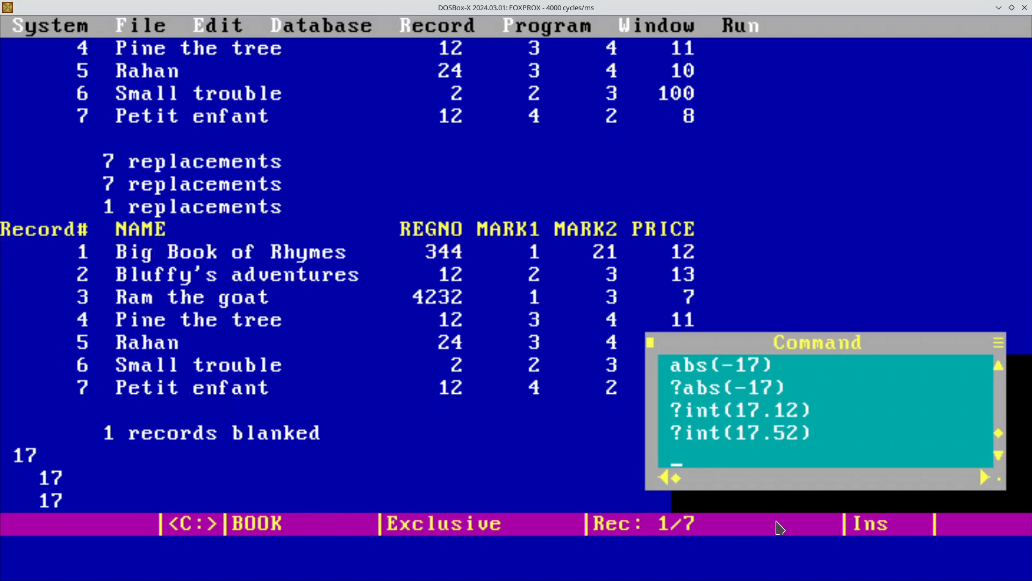
Make the argument of the last int command negative and run ?int(-17.52).
key("Up")
key("Right")
key("Right")
key("Right")
key("Right")
key("Right")
type("-")
key("Return")
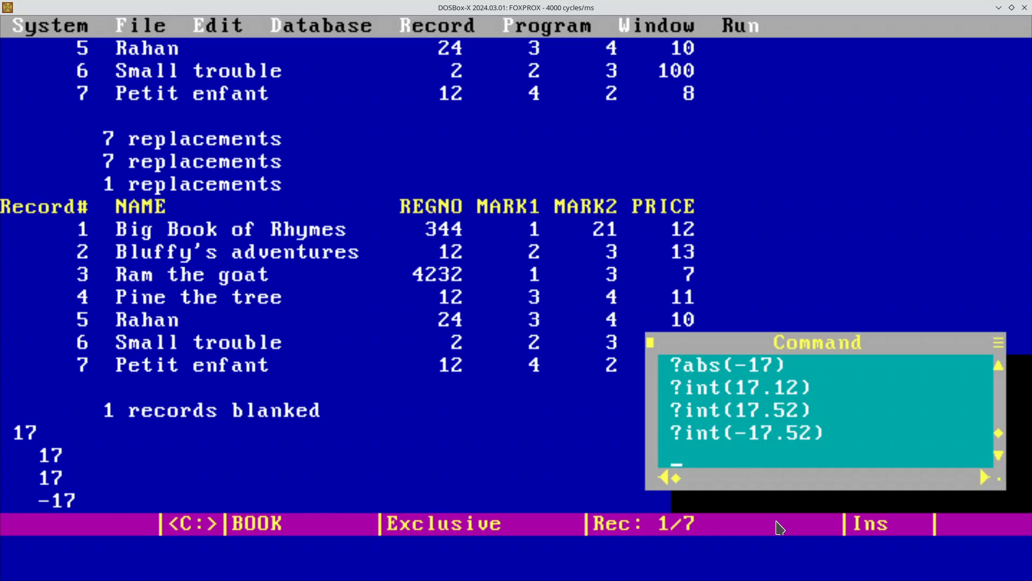
Print the floor of -17.52 with the command ?floor(-17.52).
type("?floo")
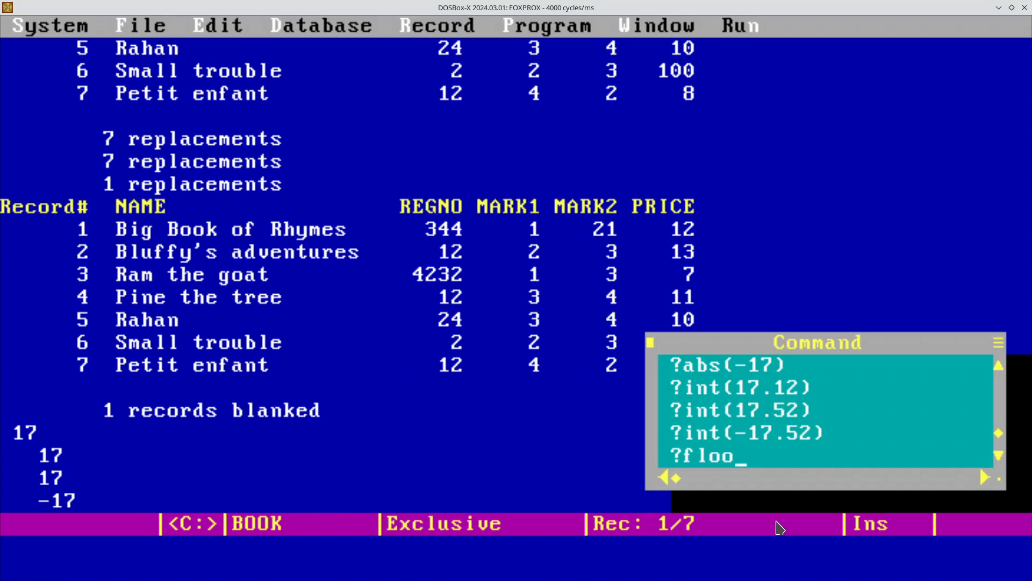
type("r(-17.52")
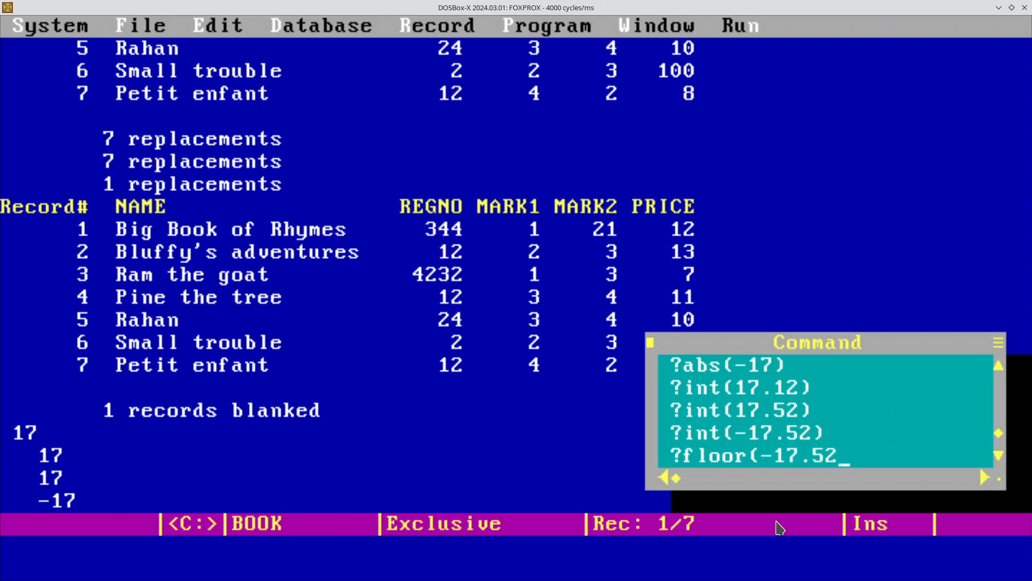
type(")")
key("Return")
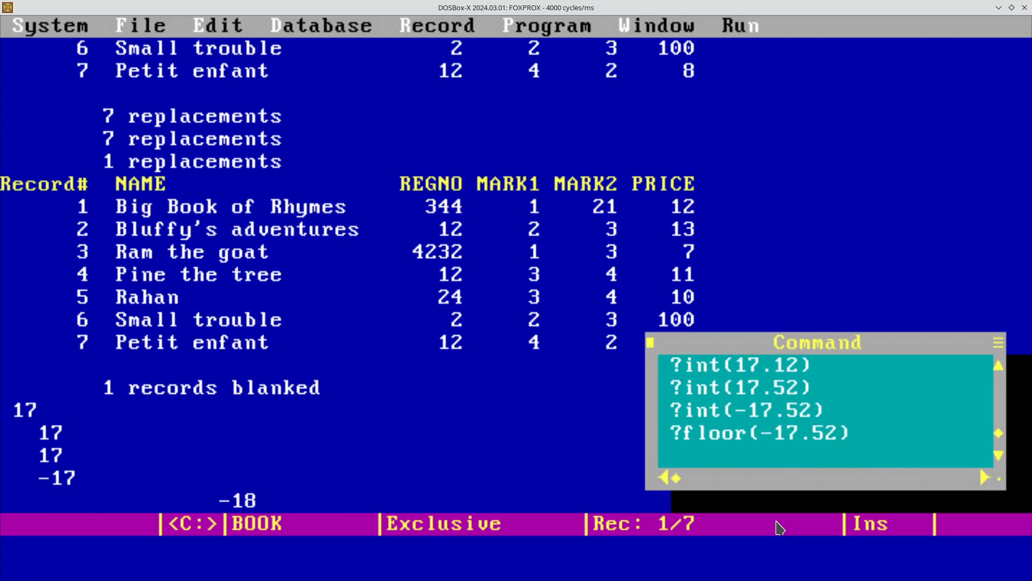
Print the ceiling of 17.52 with the command ?ceil(17.52).
type("?ceil(")
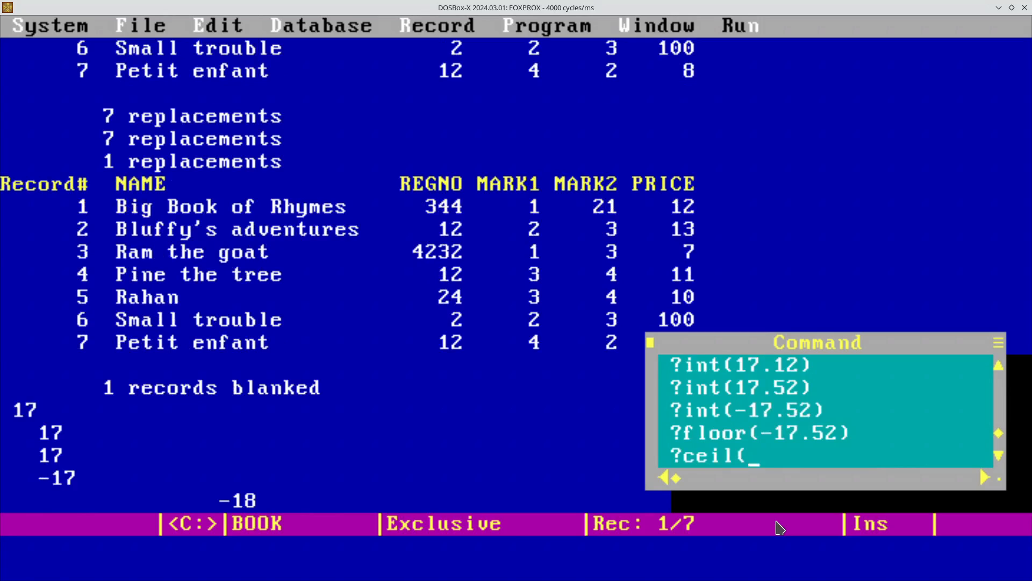
type("17.52)")
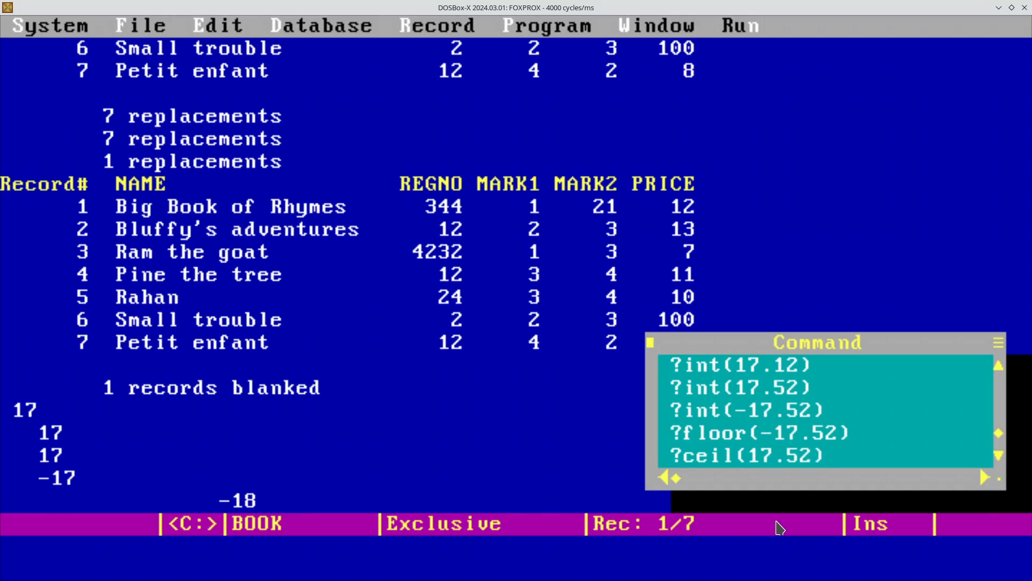
key("Return")
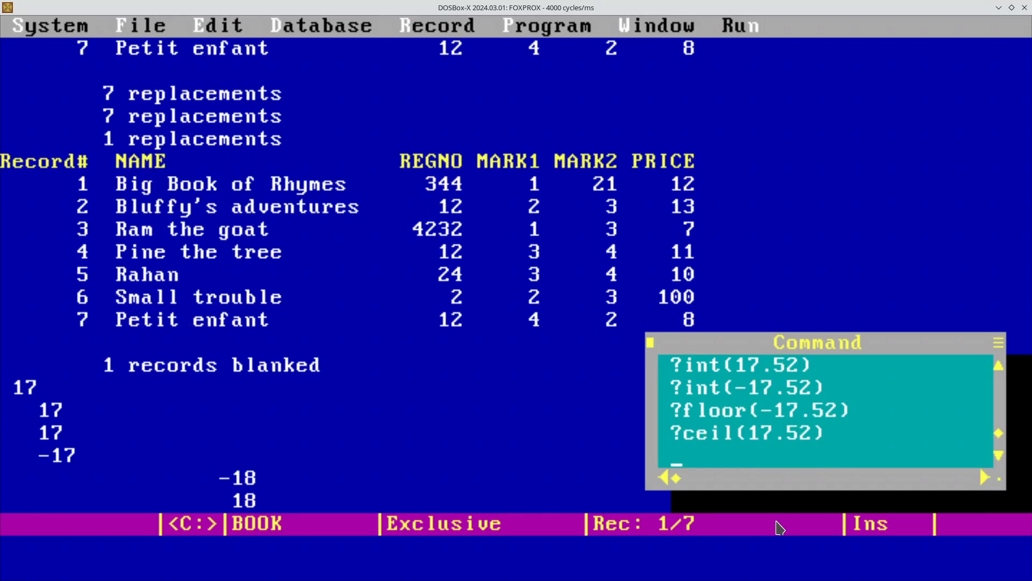
Print the remainder of 3 divided by 2 with the command ?mod(3,2).
type("mod(")
key("Home")
type("?")
key("End")
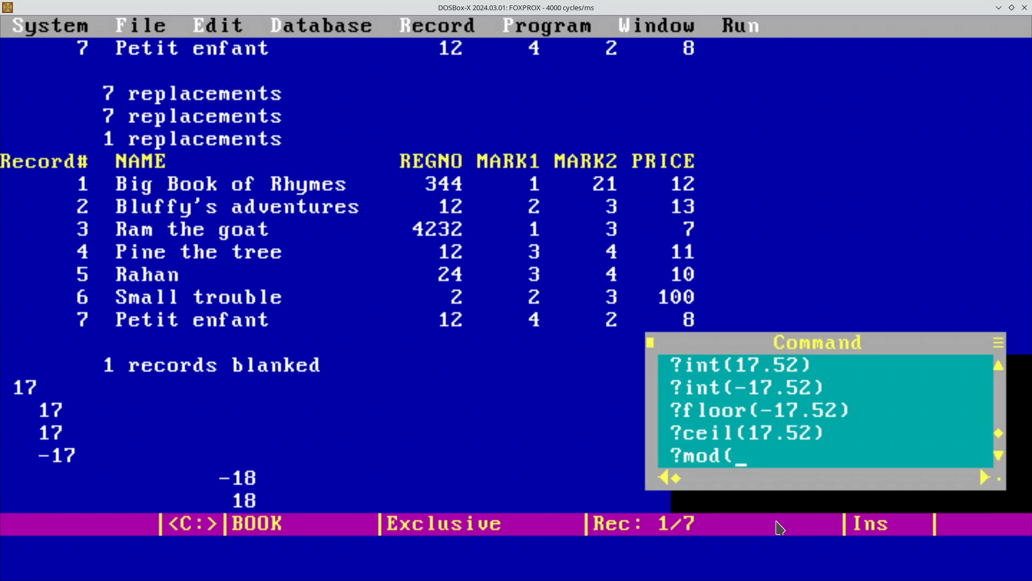
type("3,2)")
key("Return")
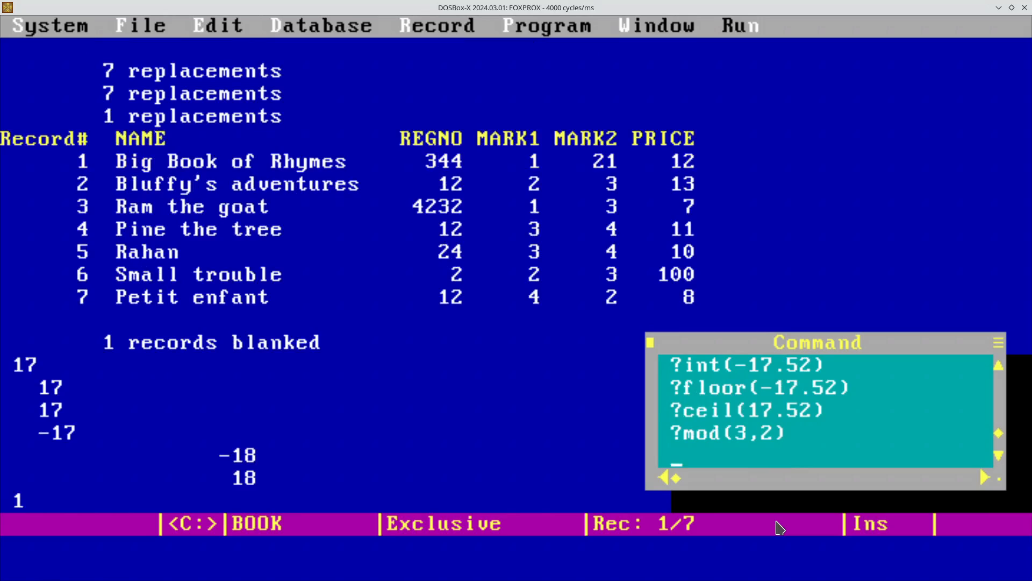
Try to round 17.50 with the command ?round(17.50).
type("round")
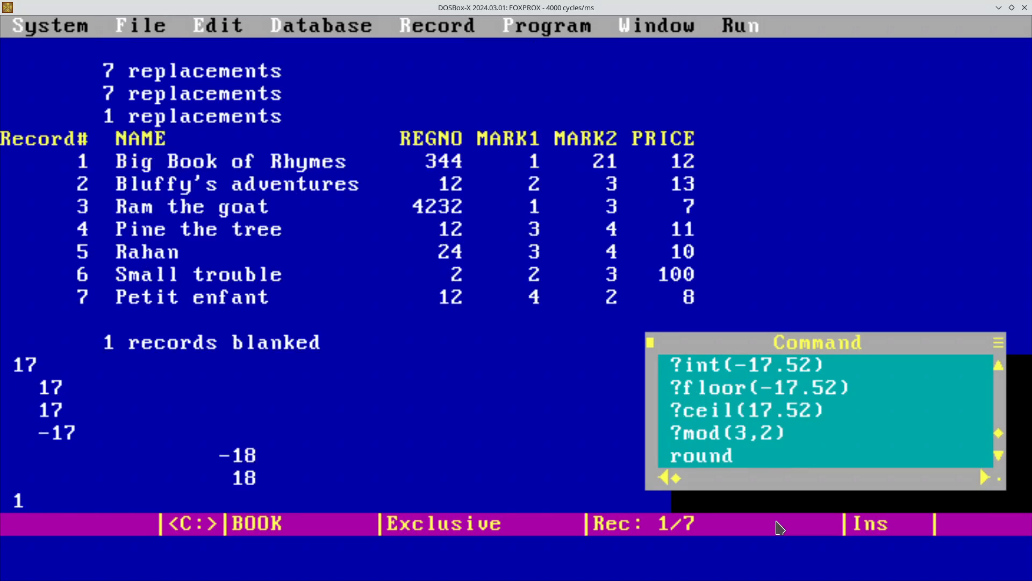
type("(")
key("Home")
type("?")
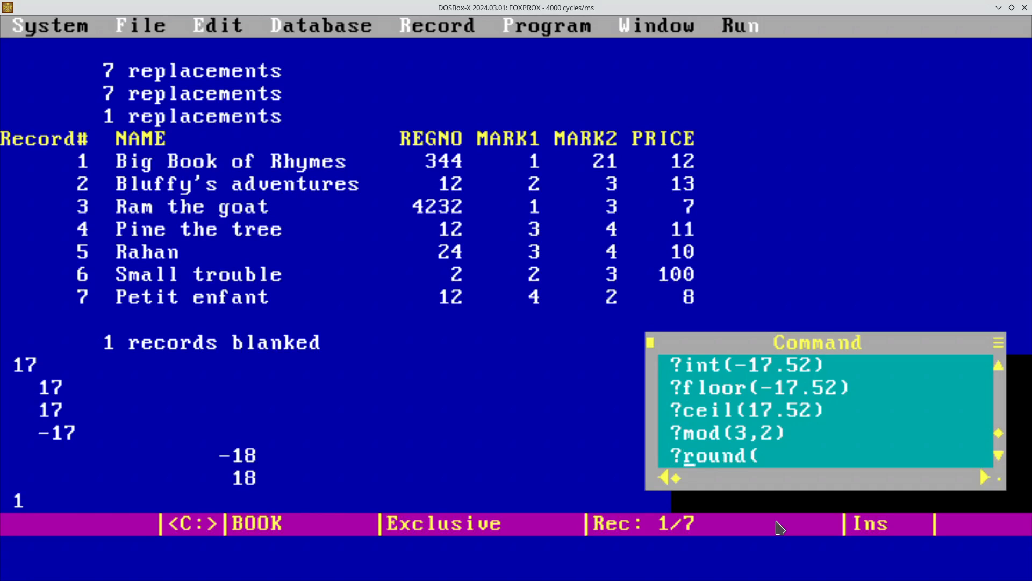
key("End")
type("17.50)")
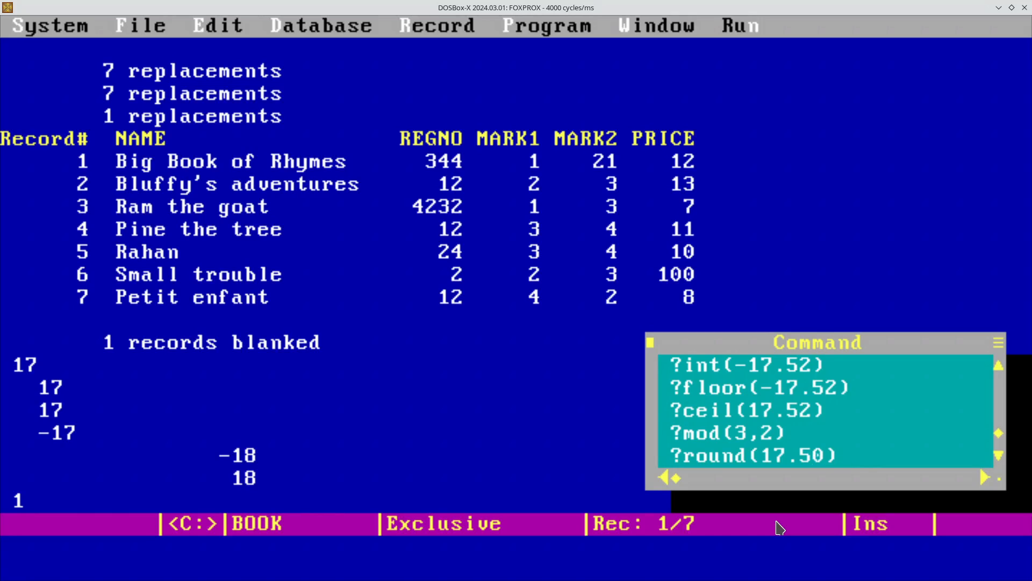
key("Return")
key("Escape")
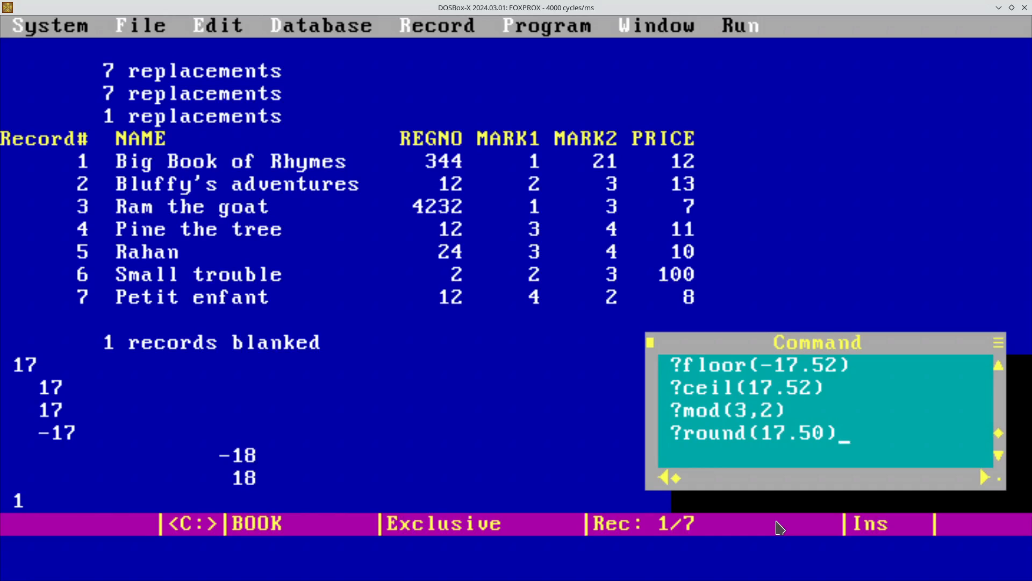
On a new command line, print the smallest of four numbers with ?min(10, 2, 3, 5).
key("Return")
type("?min(")
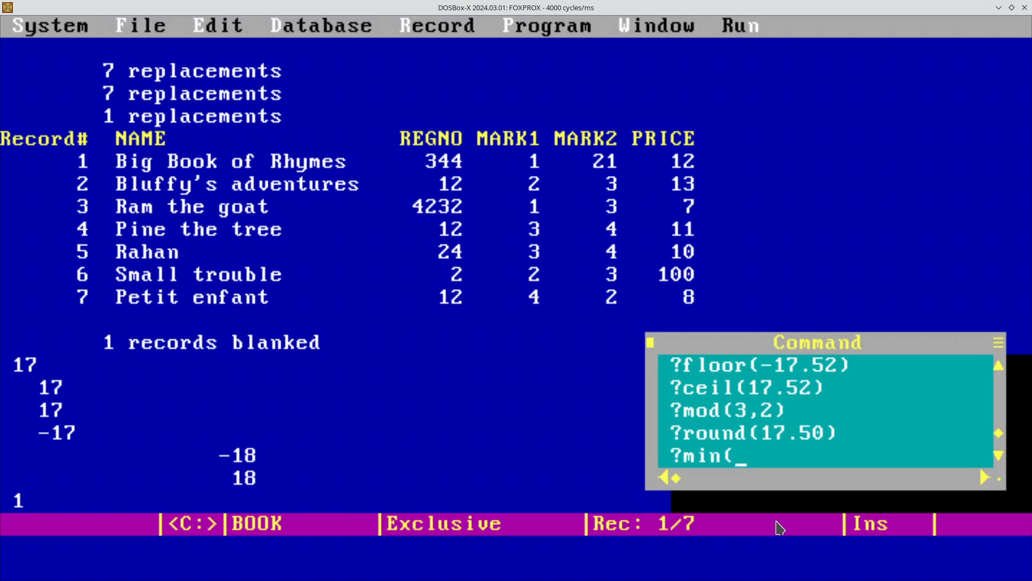
type("10, 2, 3,")
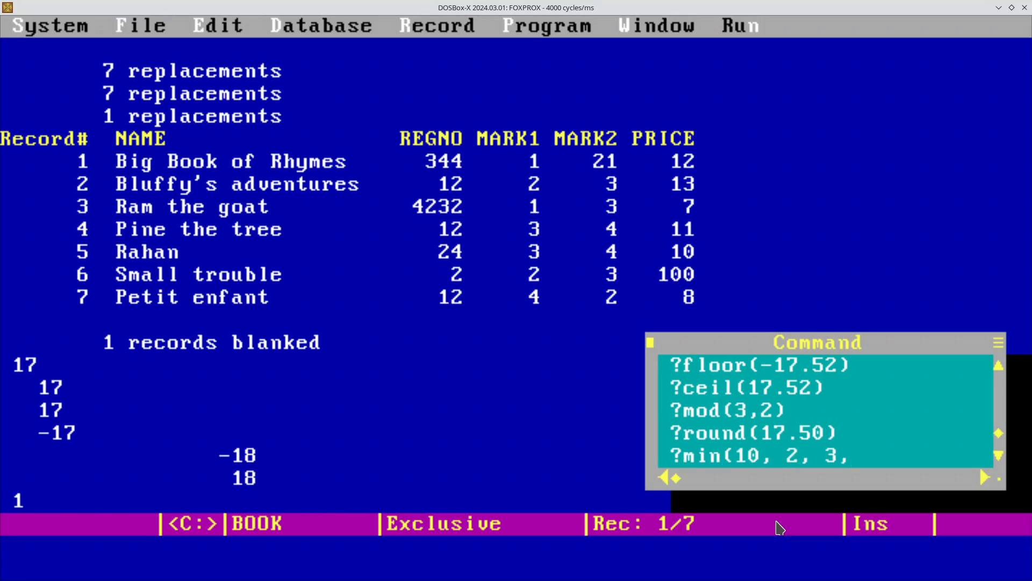
type(" 5)")
key("Return")
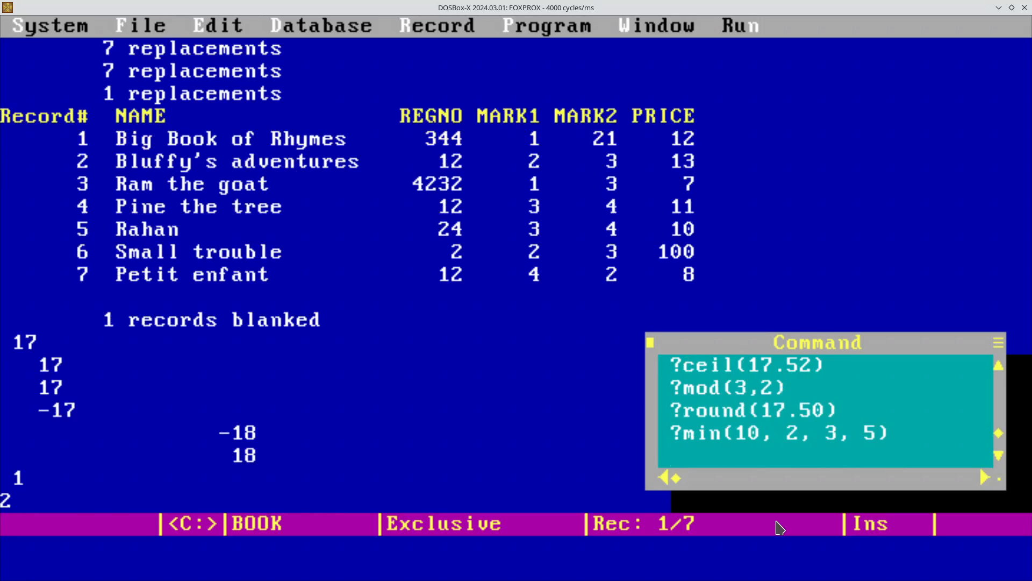
Print the largest of four numbers with the command ?max(10, 17, 3, 2).
type("m")
key("BackSpace")
key("BackSpace")
type("?max(10, 17")
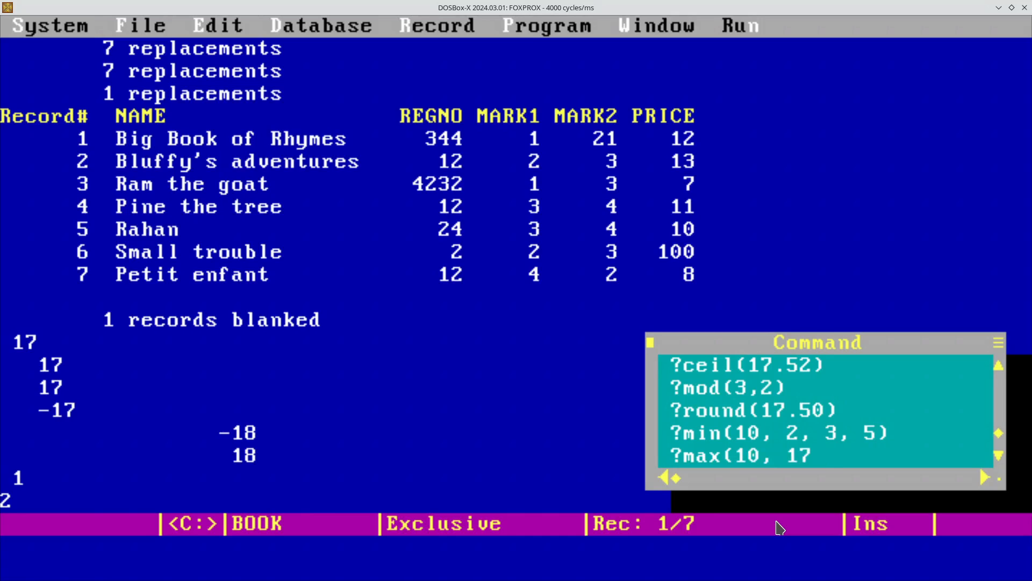
type(", 3, 2)")
key("Return")
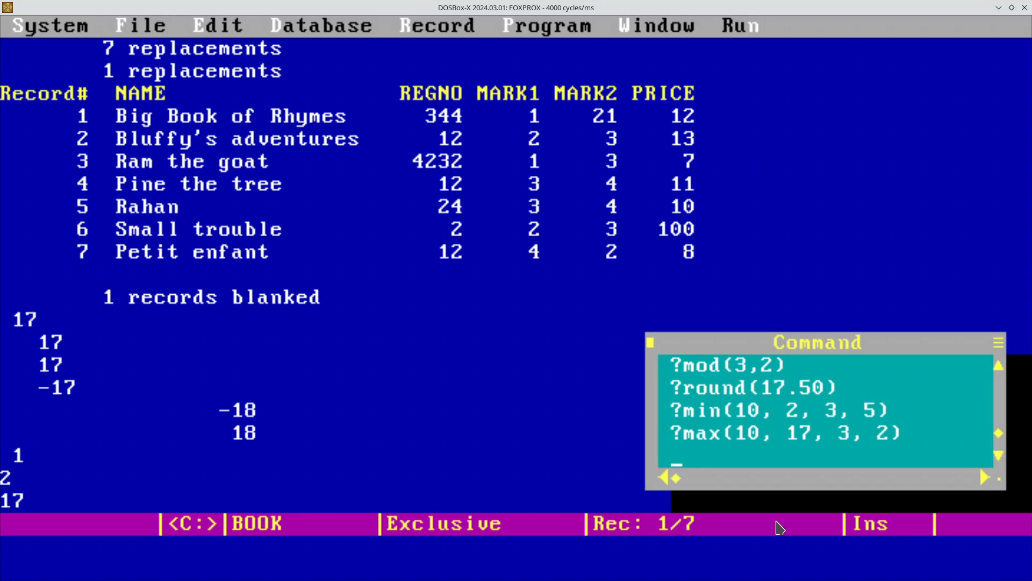
Print the square root of 12321 with the command ?sqrt(12321).
type("sqrt(")
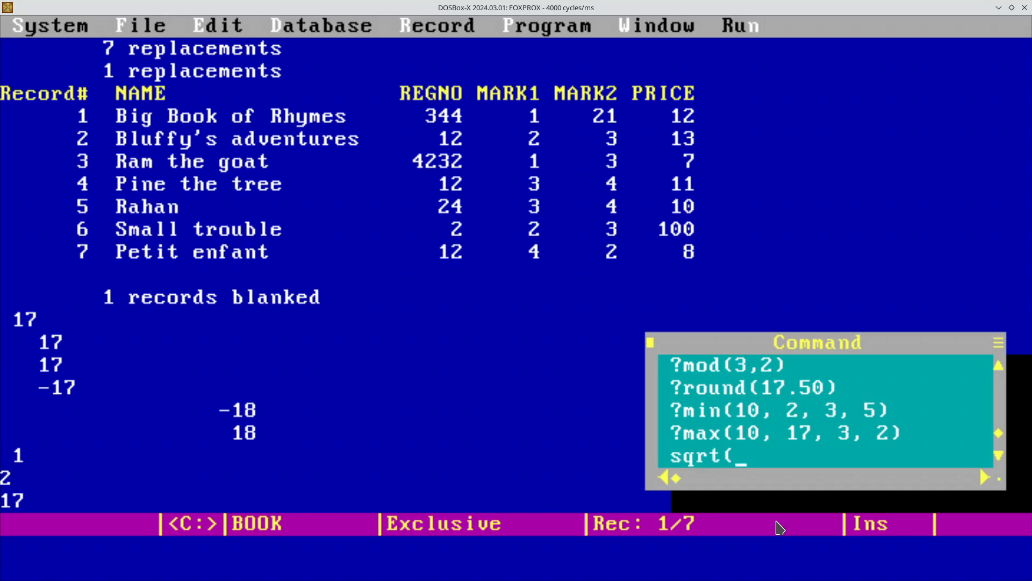
type("12321)")
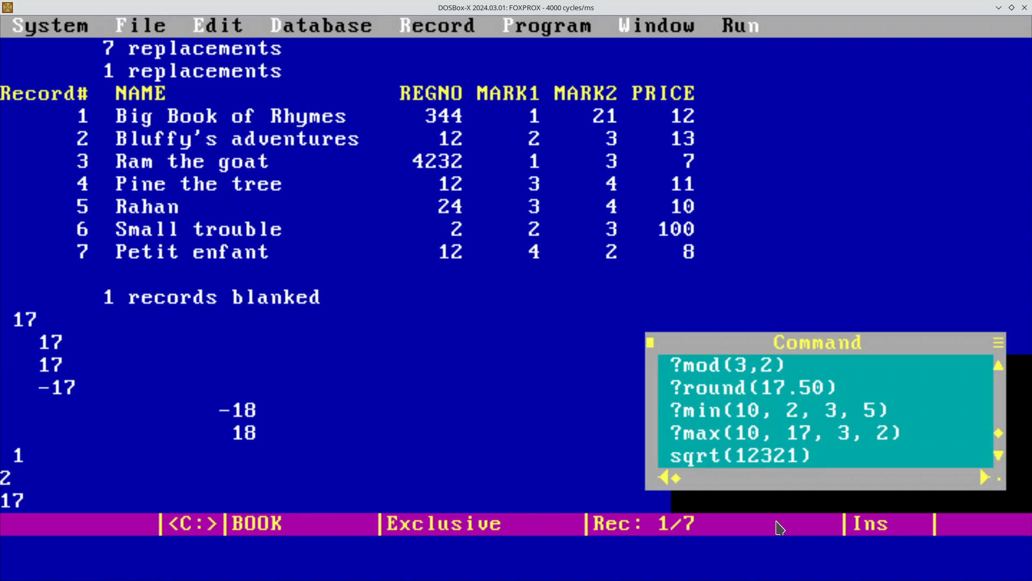
key("Home")
type("?")
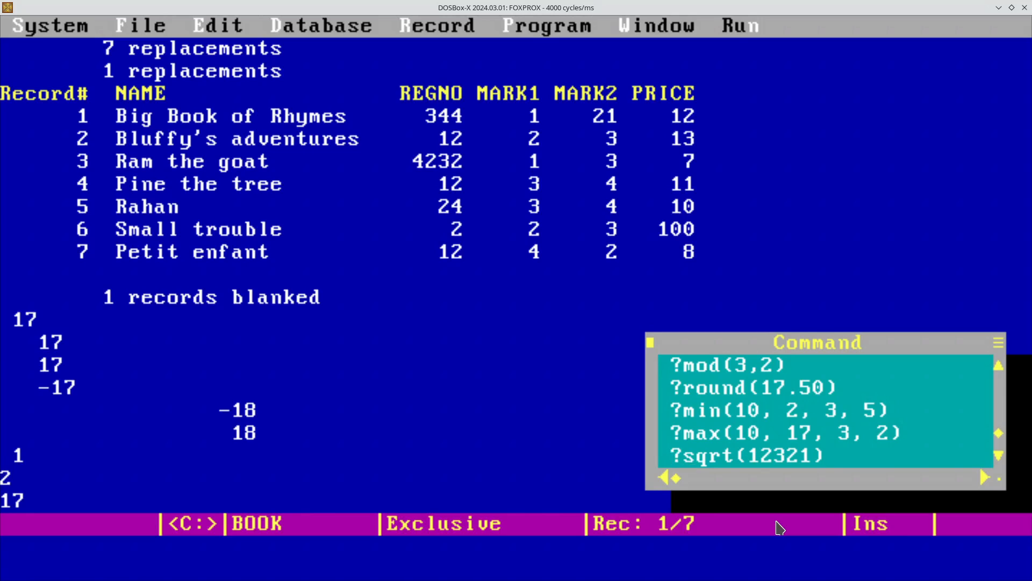
key("Return")
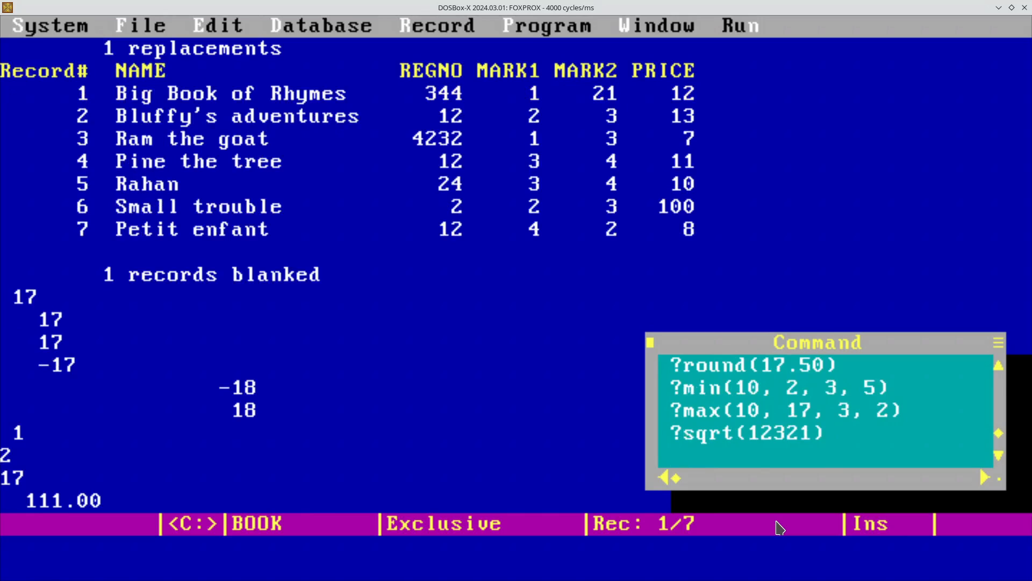
Print the natural and base-10 logarithms of 10 with the commands ?log(10) and ?log10(10).
type("?log(10)")
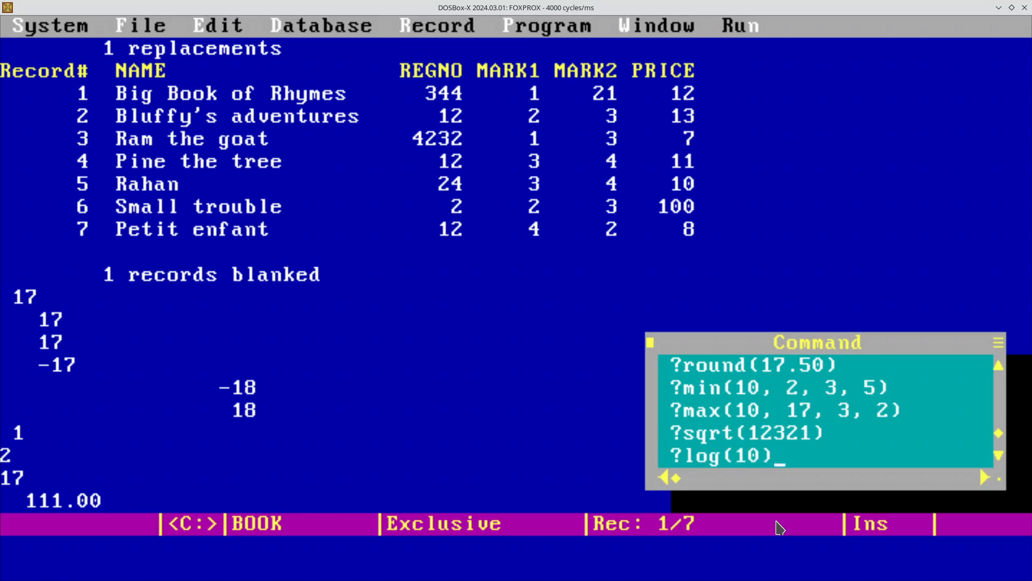
key("Return")
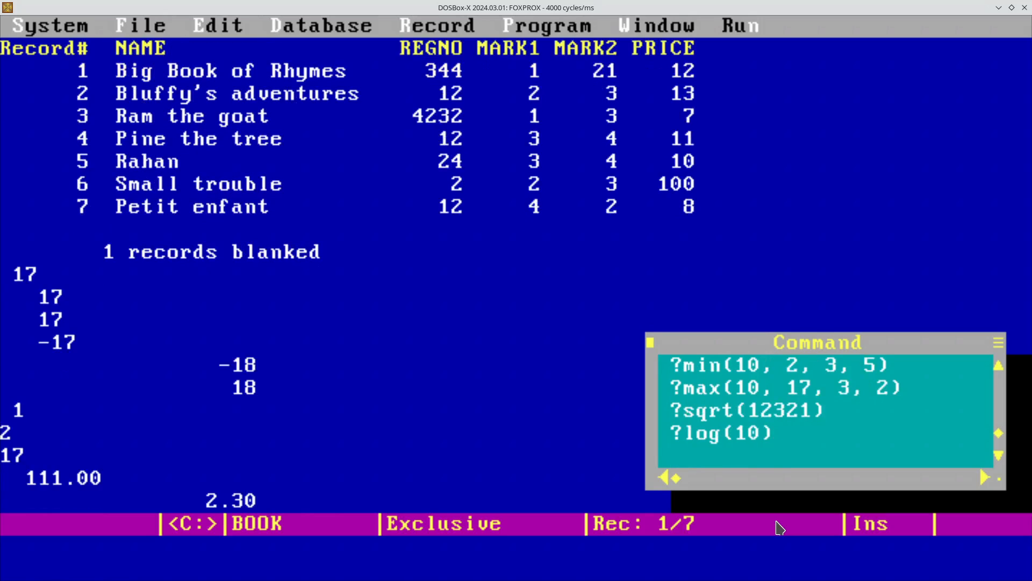
type("?log10")
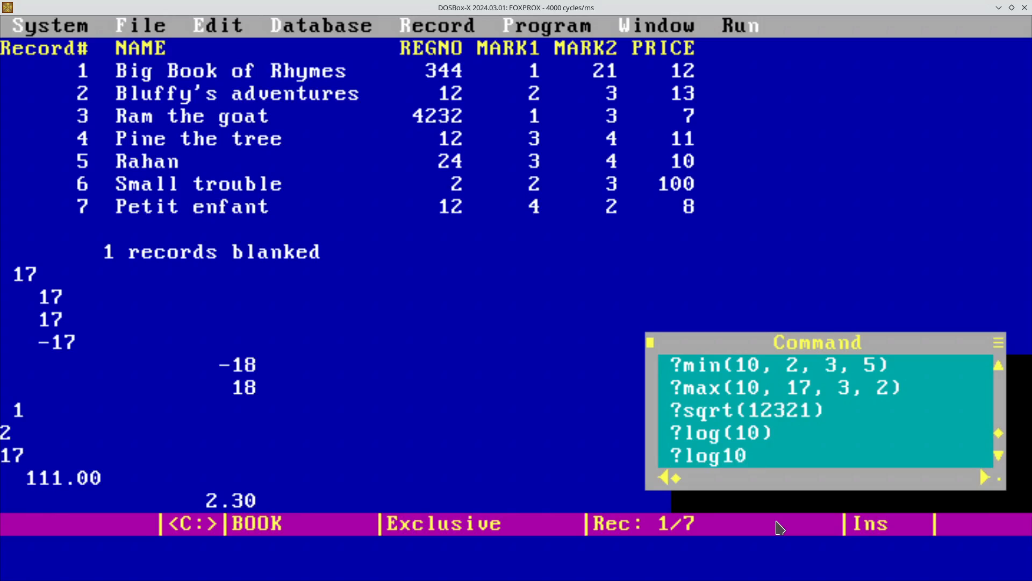
type("(10_")
key("BackSpace")
type(")")
key("Return")
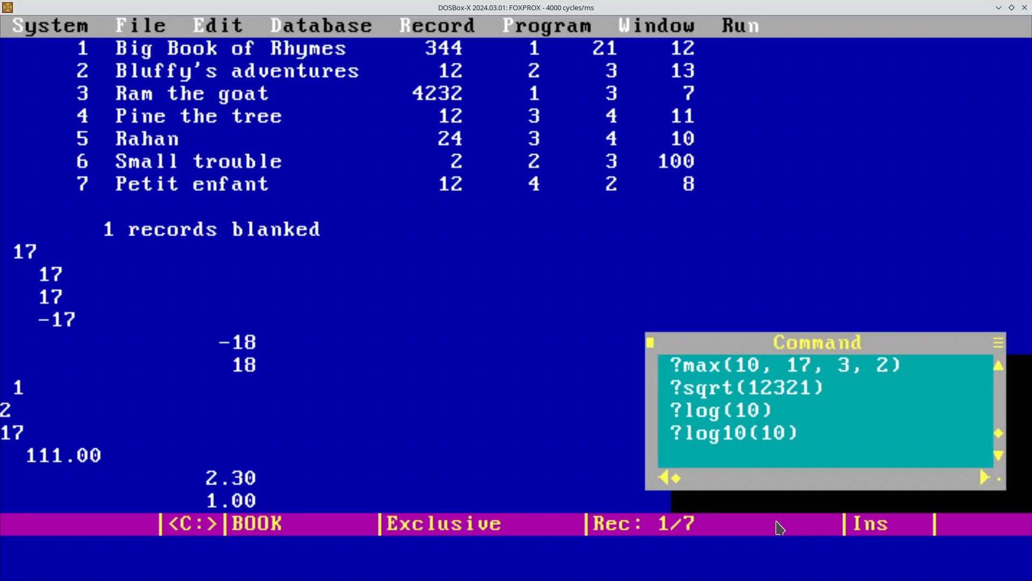
Run the existing ?log10(10) command once more.
left_click(765, 520)
key("Up")
key("Return")
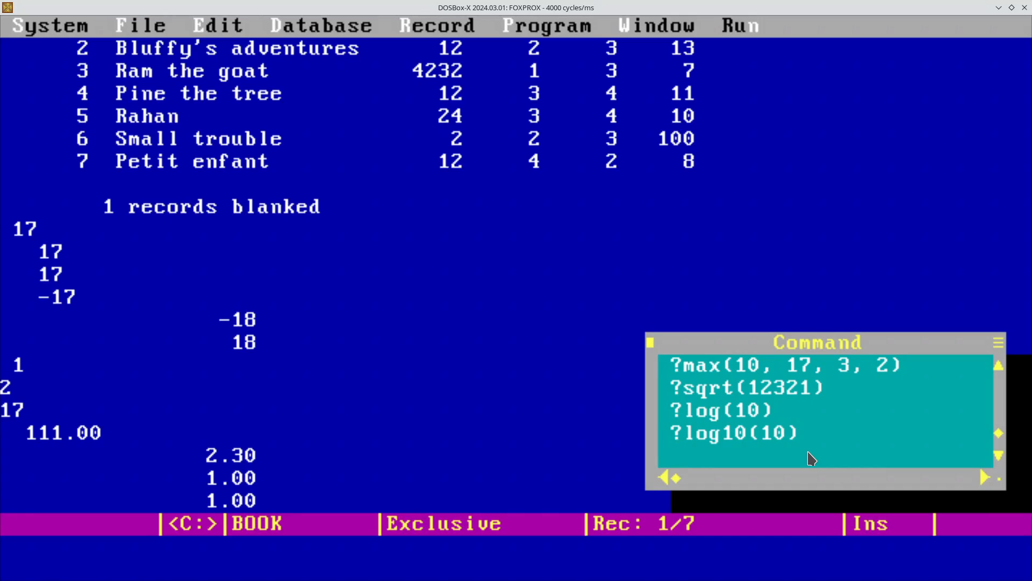
Change the last logarithm command to ??log10(10) and run it to print on the current line.
key("Up")
type("?")
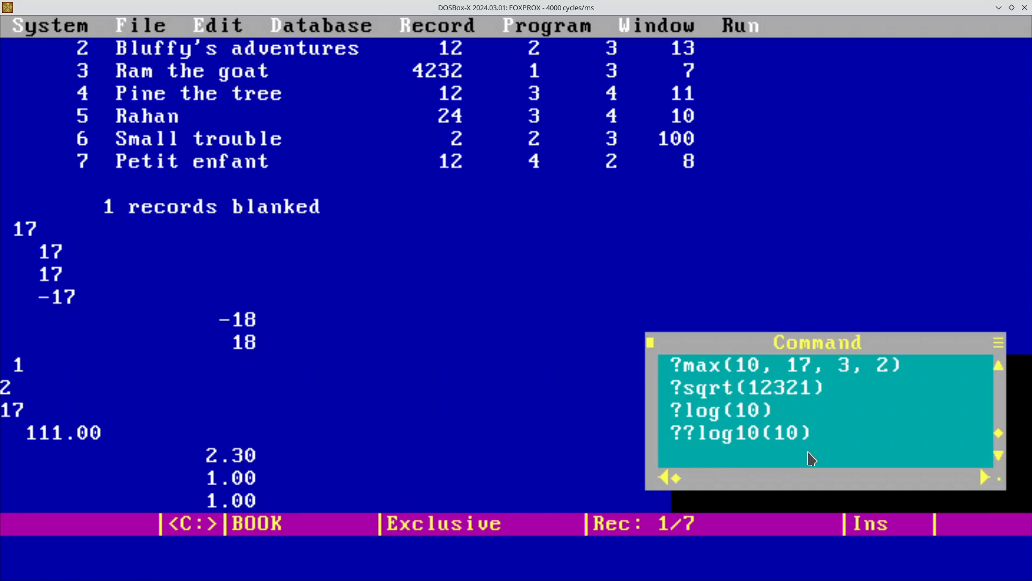
key("Return")
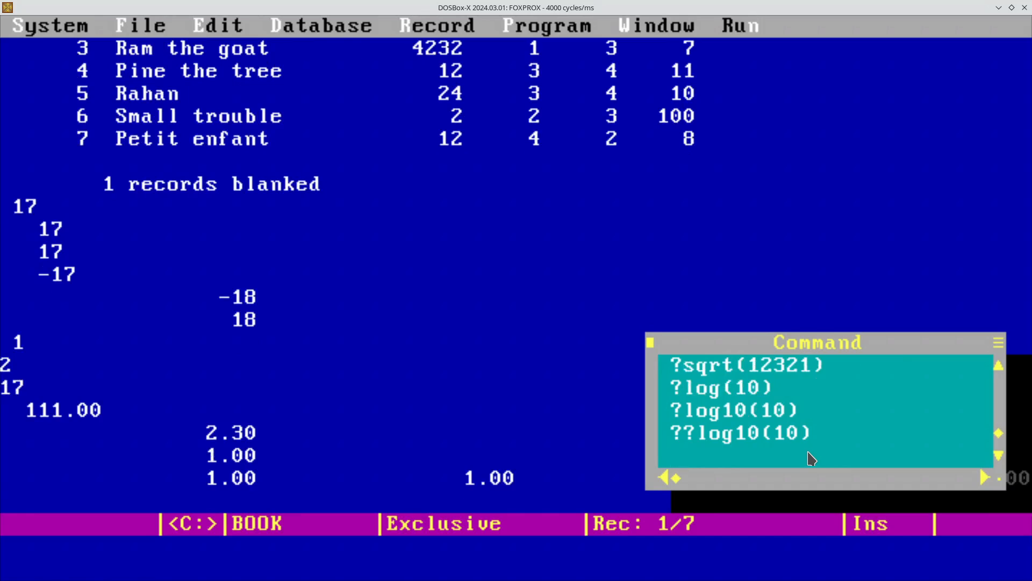
Print the text Hello with the command ?"Hello", and run that command two more times.
type("?\"Hello")
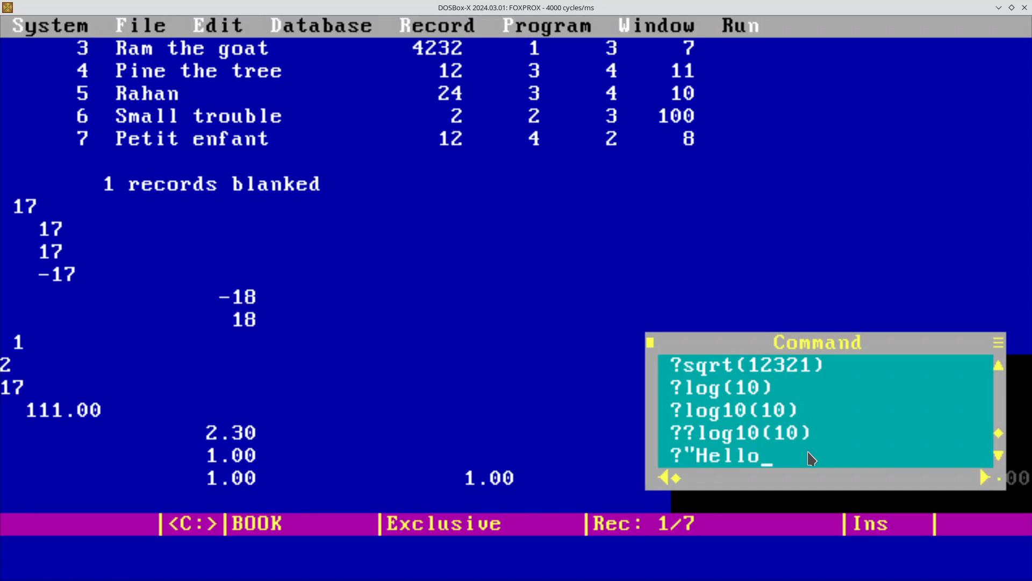
type("\"")
key("Return")
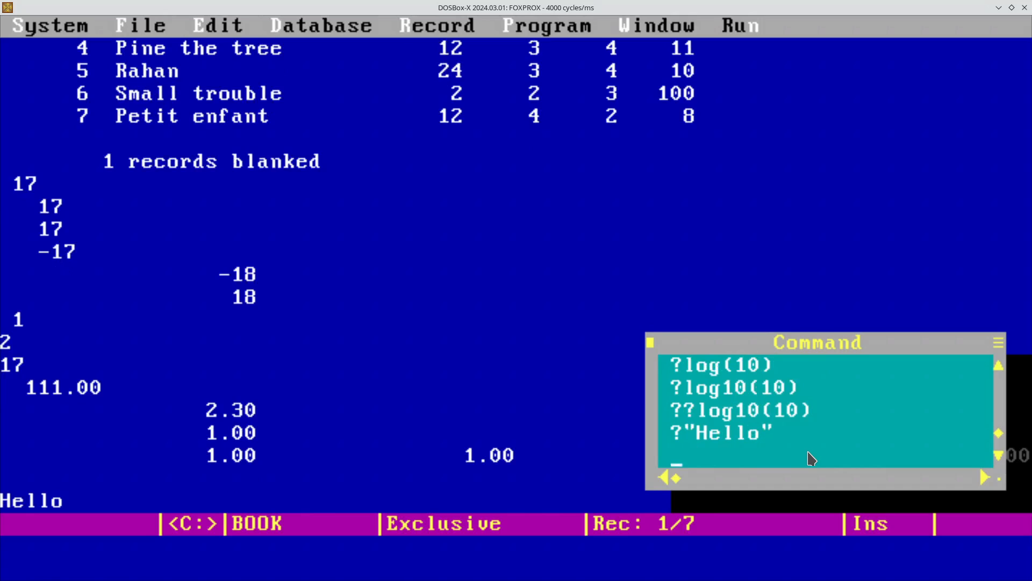
key("Up")
key("Return")
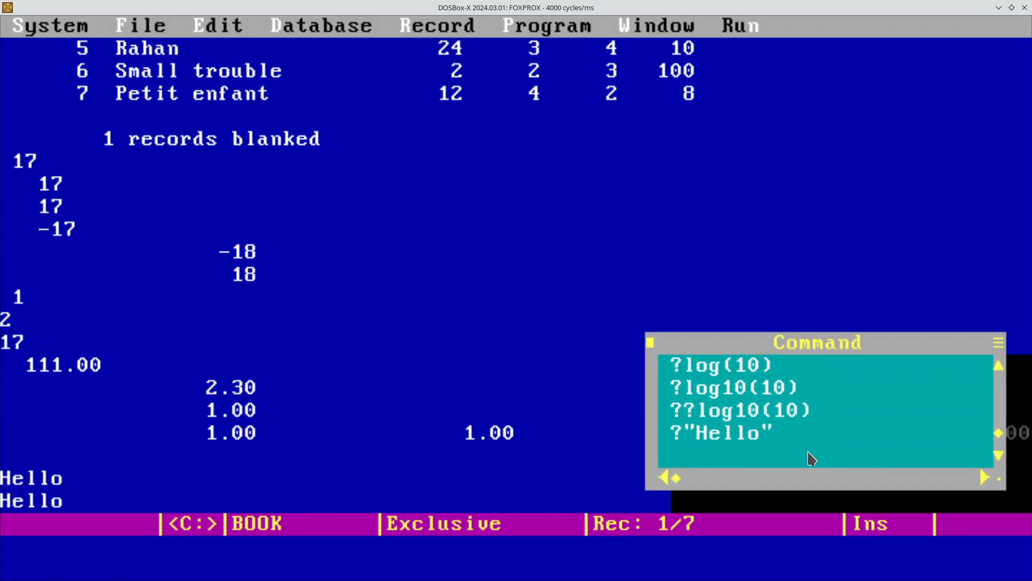
key("Return")
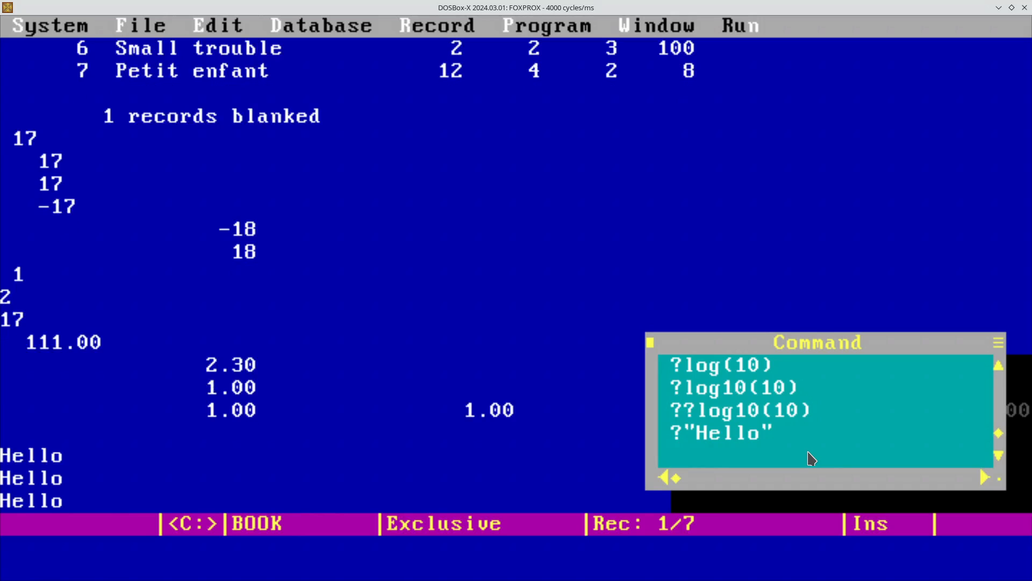
Change the Hello command to ??"Hello" and run it twice to print on the same line.
key("Up")
key("Right")
type("?")
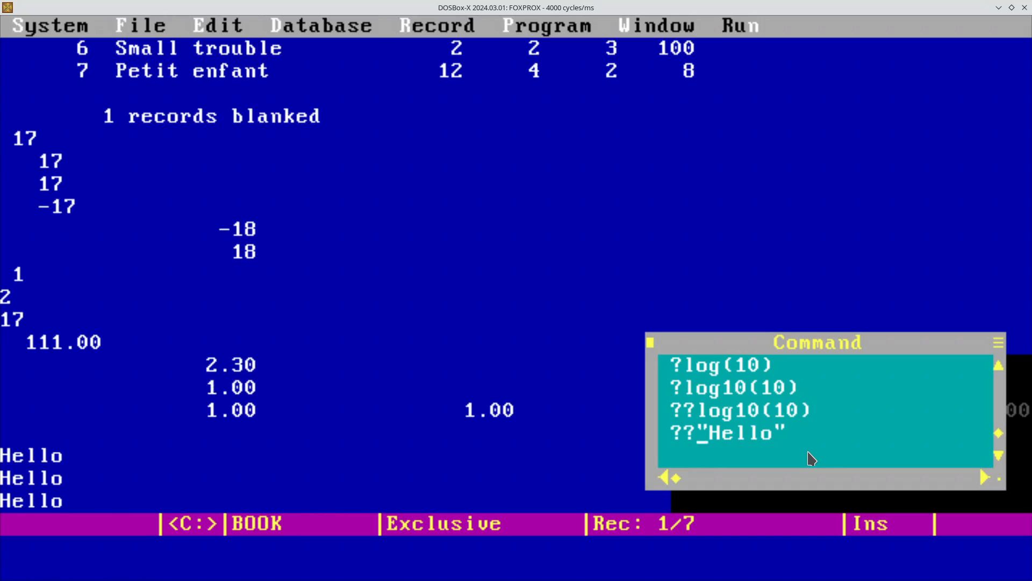
key("Return")
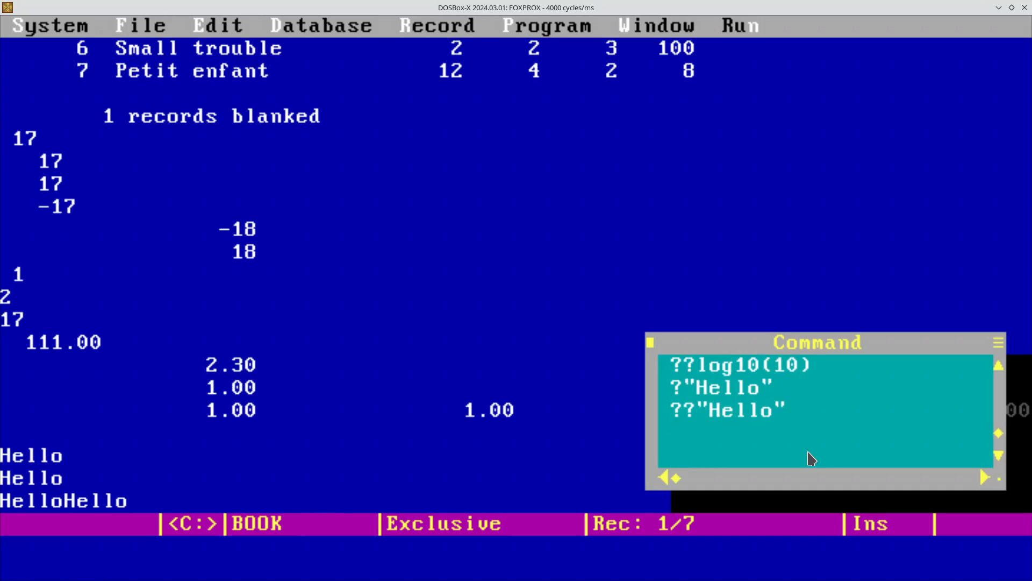
key("Up")
key("Return")
key("Up")
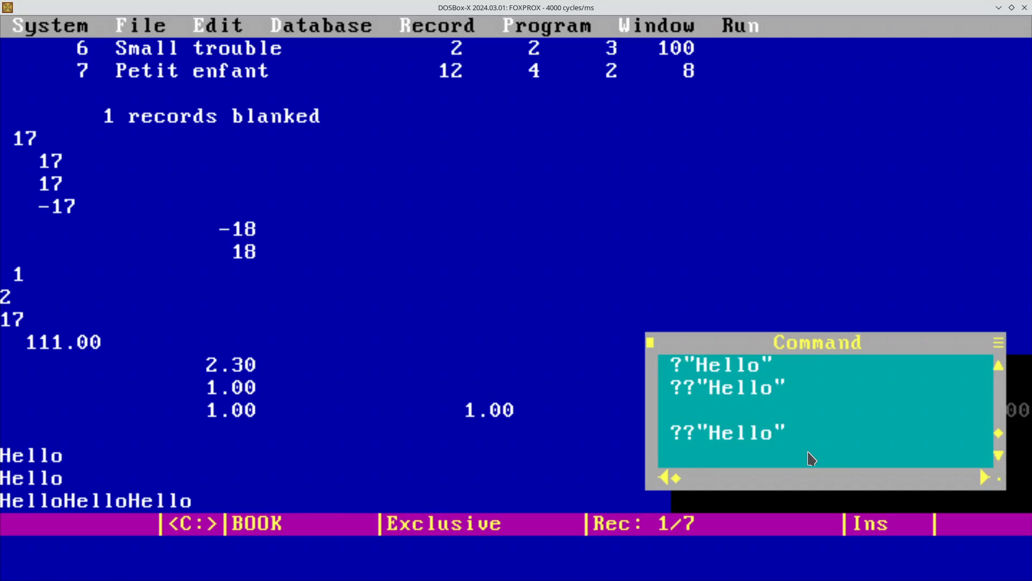
Run the existing ??"Hello" command two more times to extend the same output line.
key("Return")
key("Up")
key("Return")
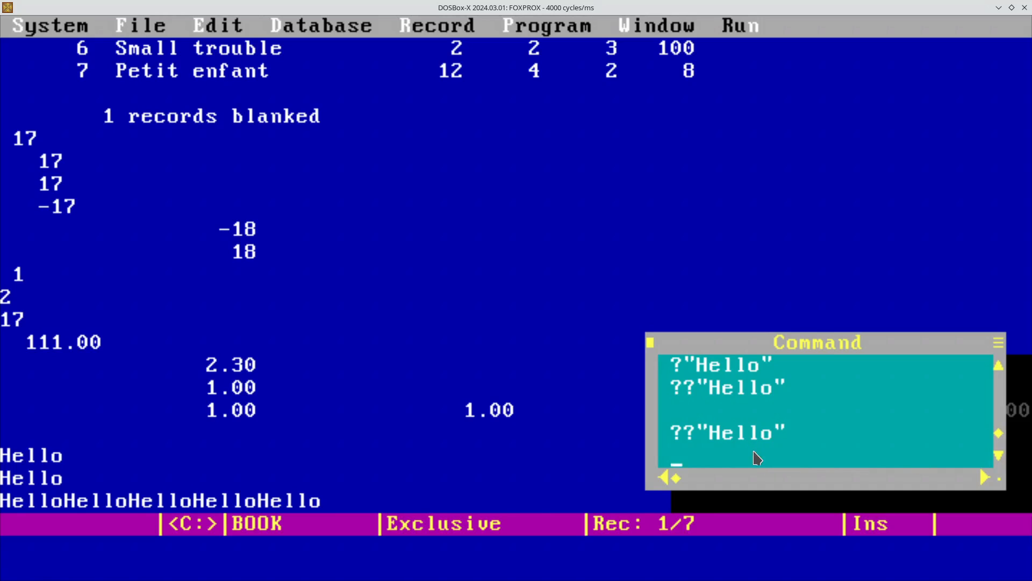
Create and open a program file named hello with the command modify command hello.
type("modifu")
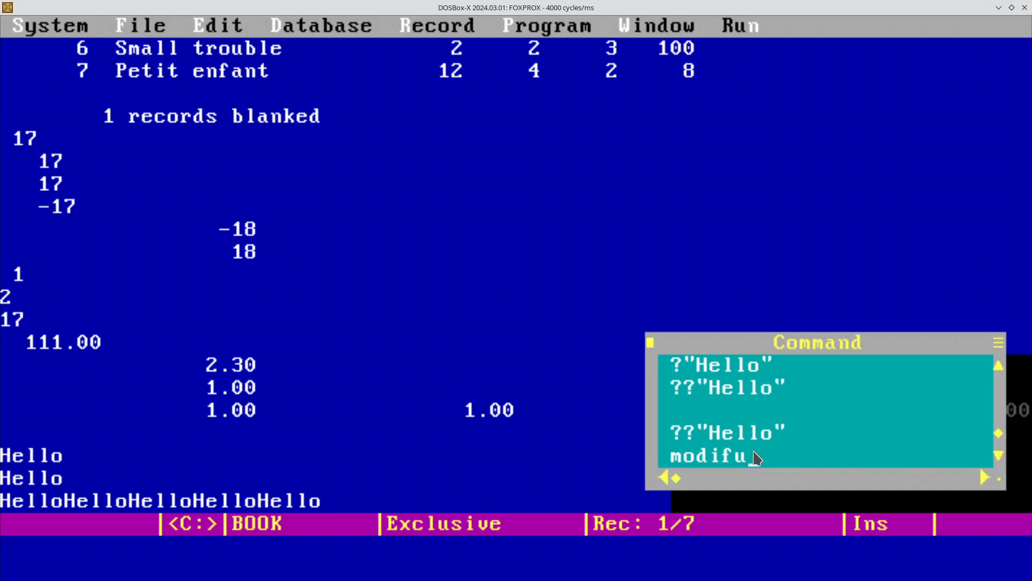
key("BackSpace")
type("y command")
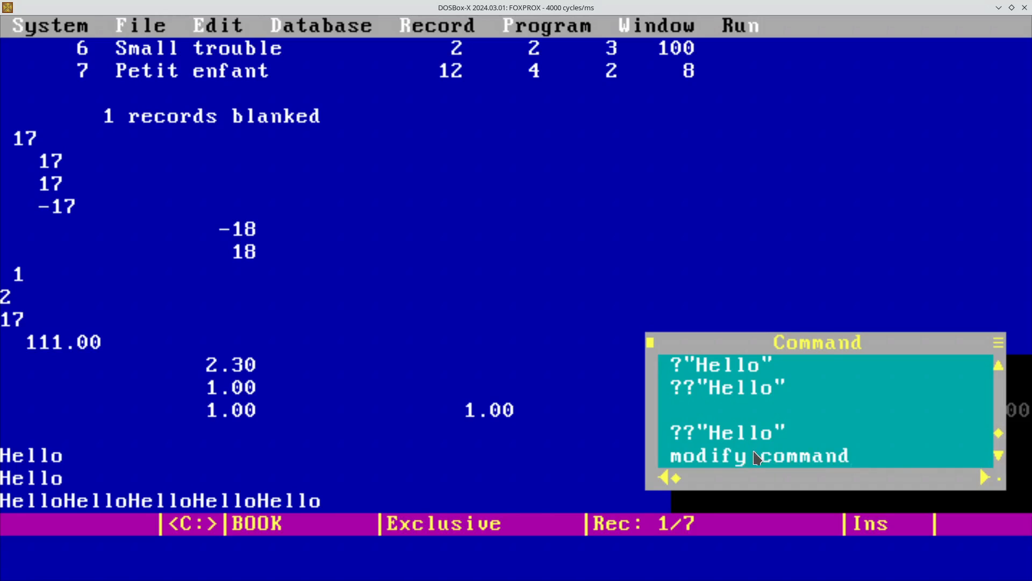
type(" hello")
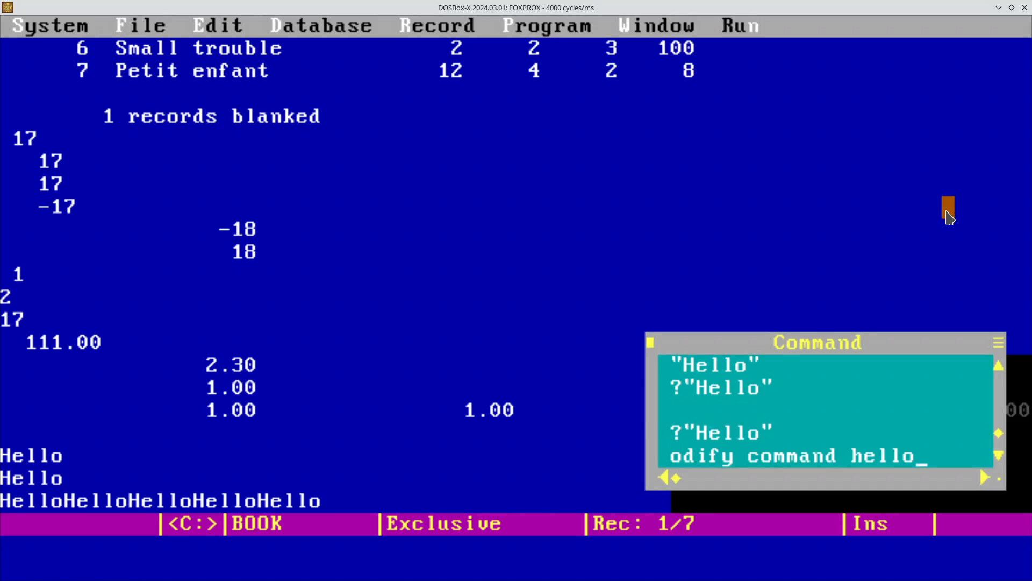
key("Return")
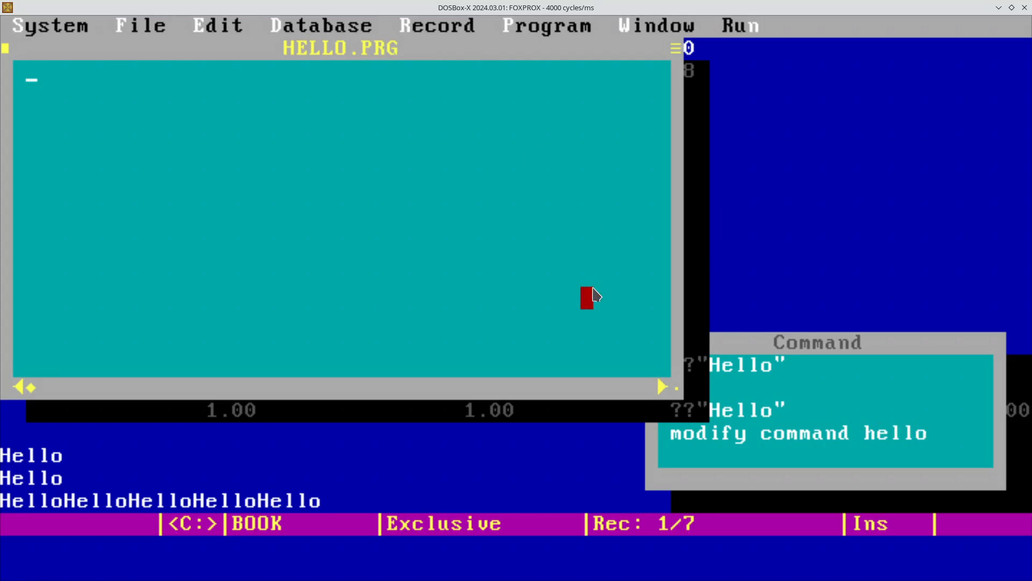
Write the program lines ??"Hello" and ?" there" in HELLO.PRG, and save and close it.
type("?")
type("Hello")
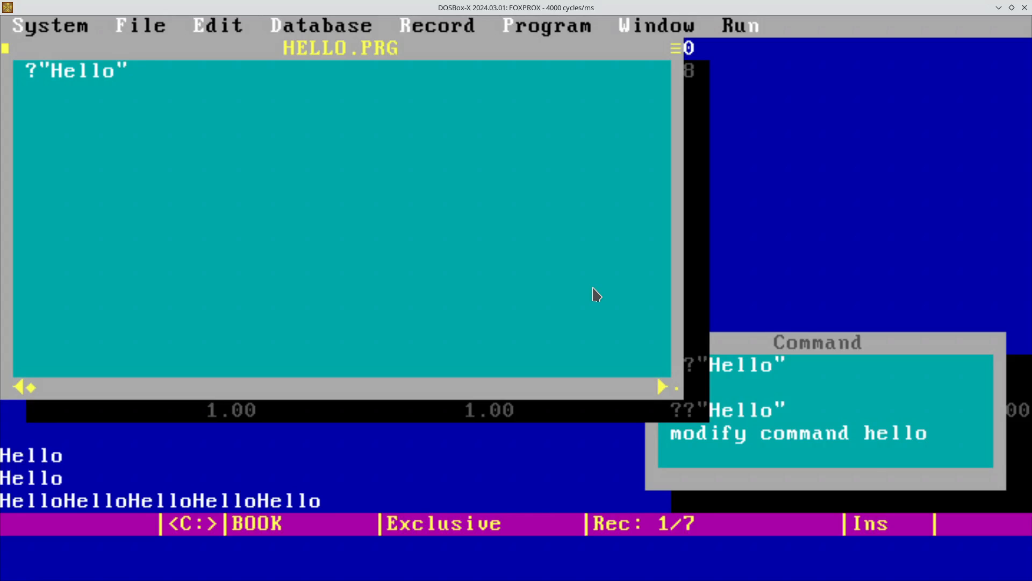
type("?")
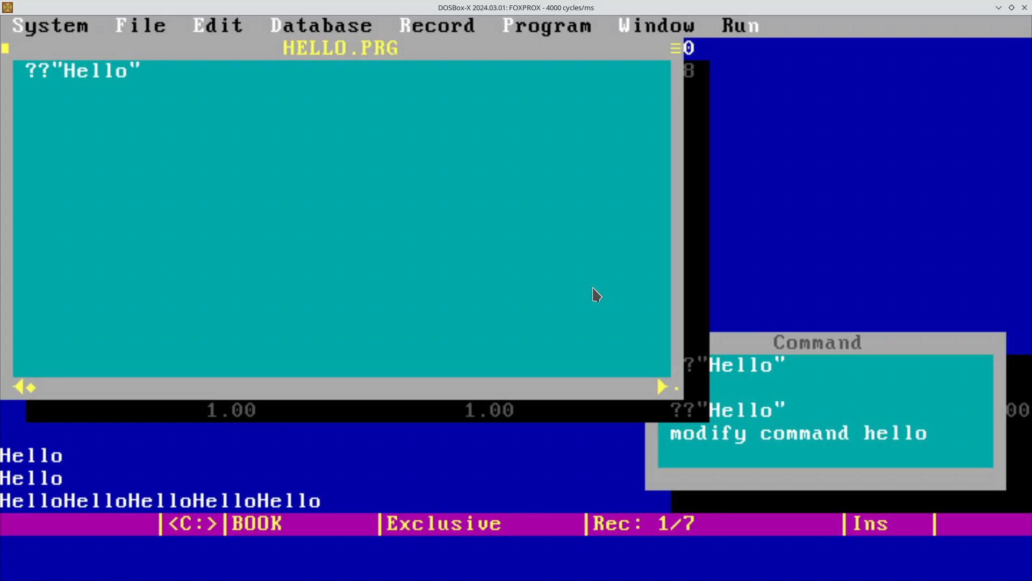
key("Down")
type("?\" there")
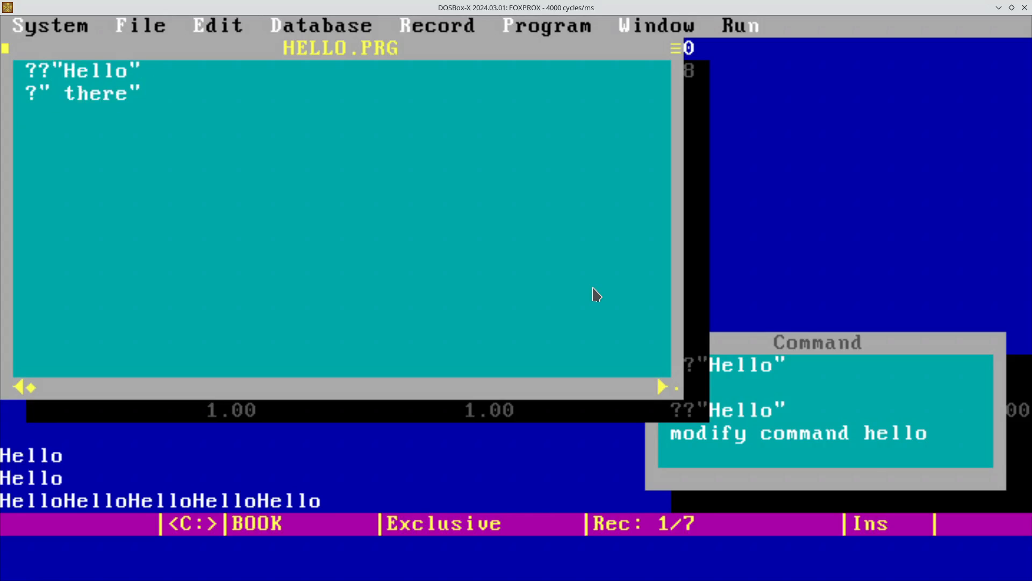
key("Return")
key("ctrl+w")
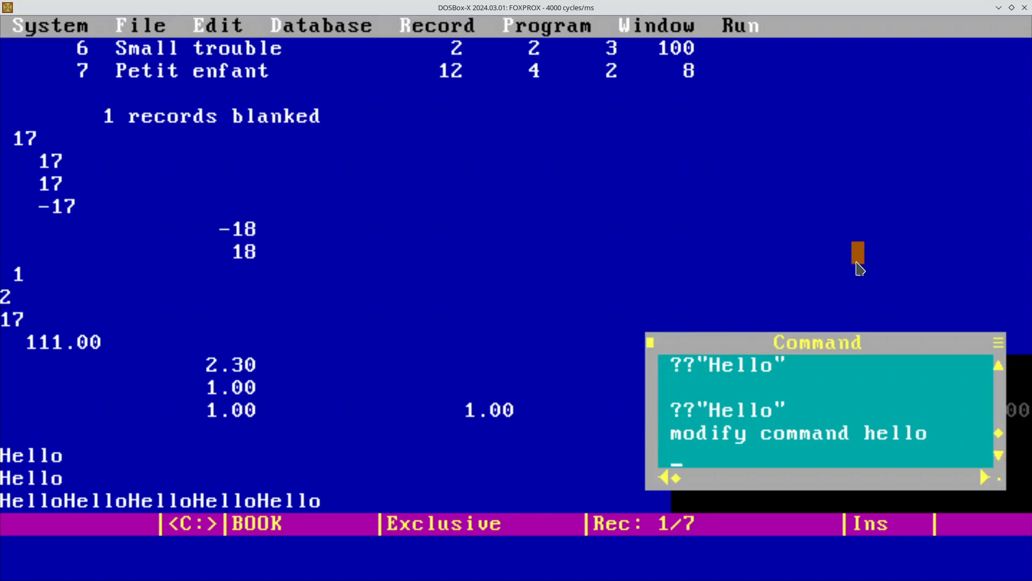
Run the saved program with the command do hello.
type("do")
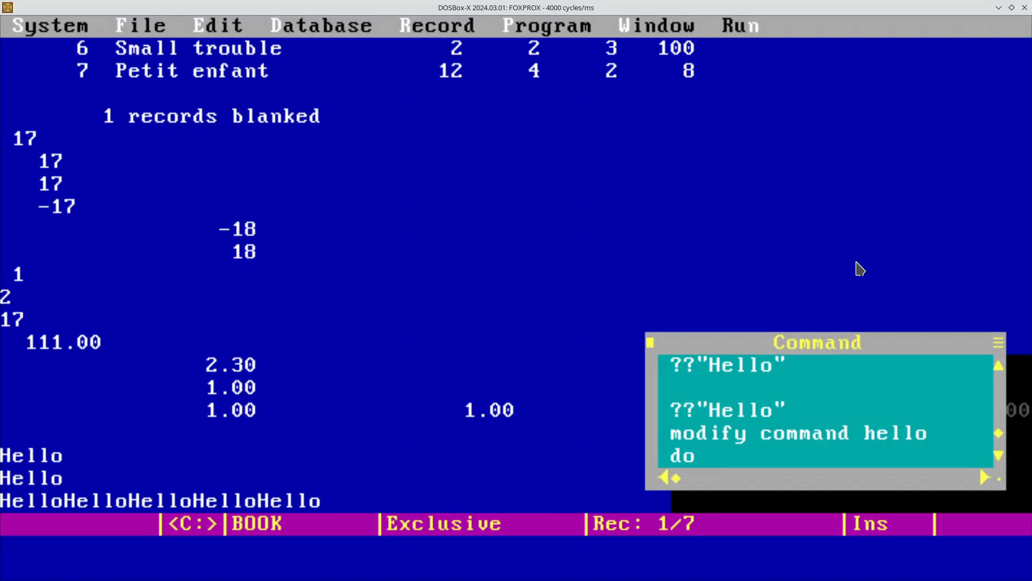
type(" hello")
key("Return")
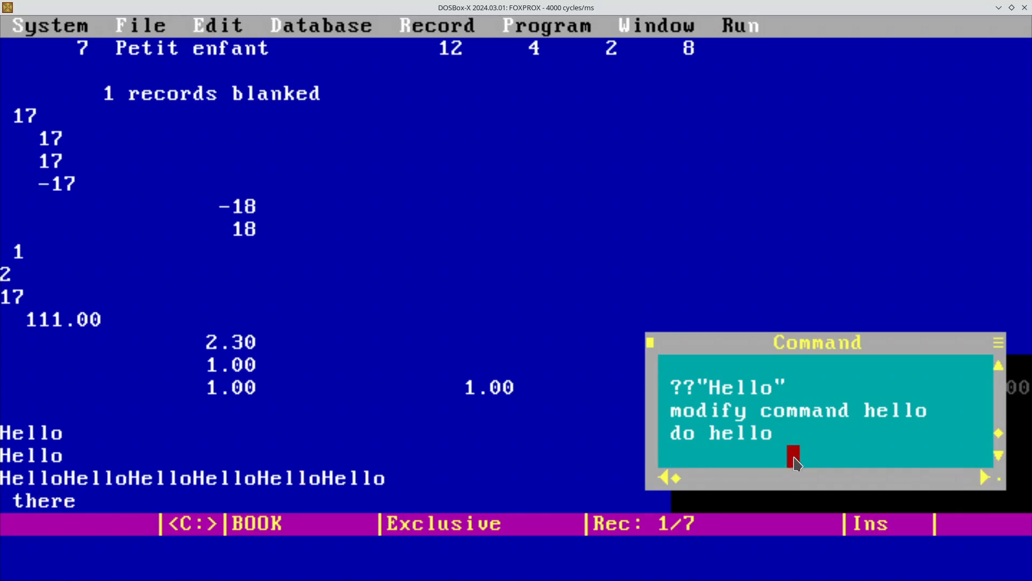
Clear the output screen, and add clear as the first line of the hello program and save it.
key("Up")
key("Up")
key("Return")
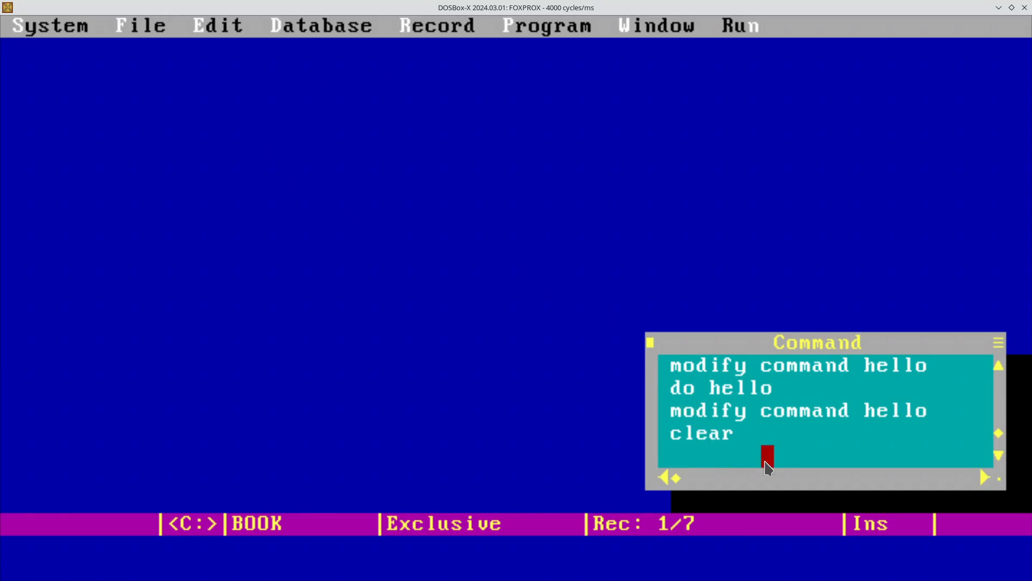
key("Up")
key("Return")
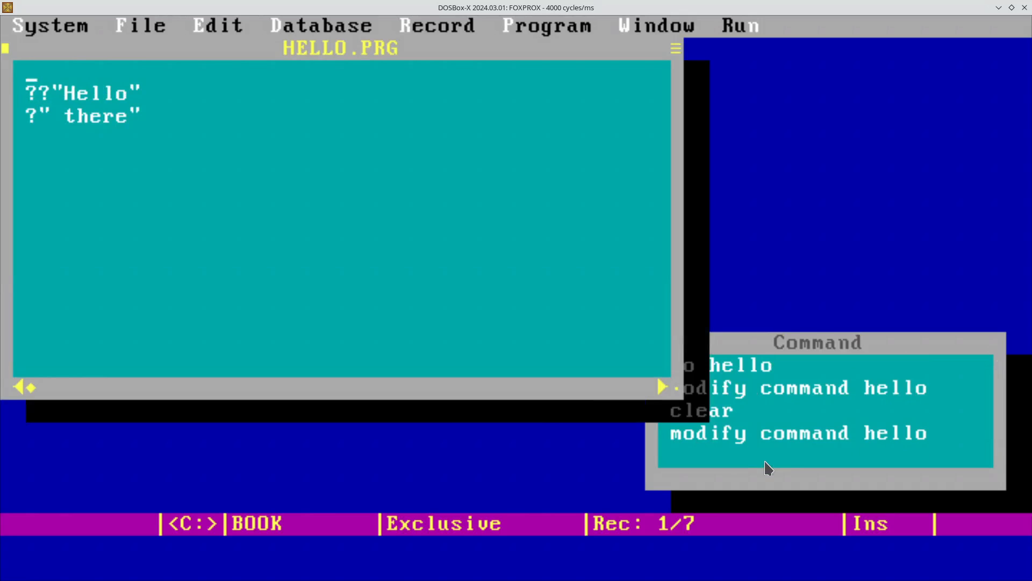
type("clear")
key("ctrl+w")
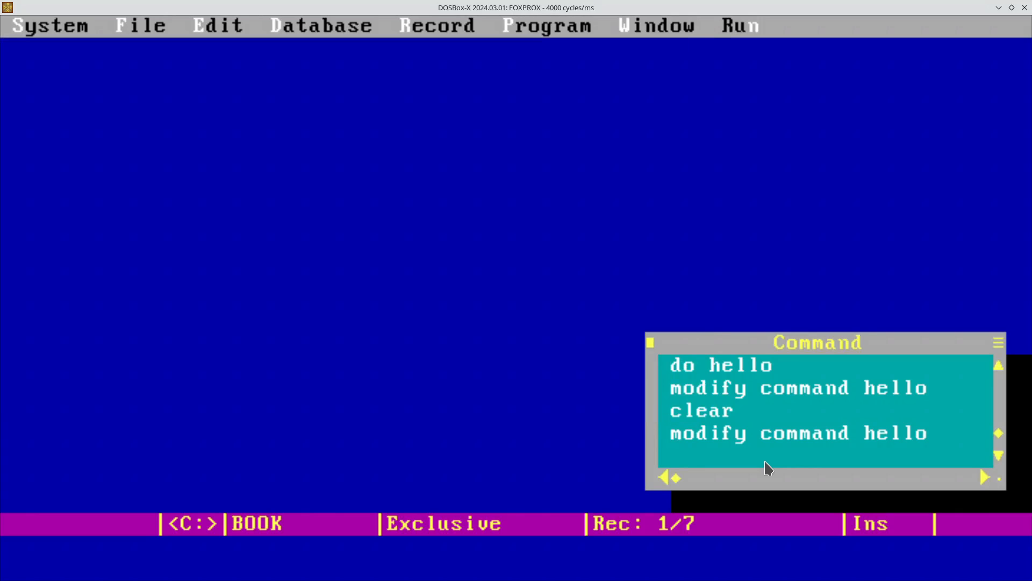
Rerun the earlier do hello command to execute the program with its new clear line.
key("Up")
key("Up")
key("Up")
key("Up")
key("Return")
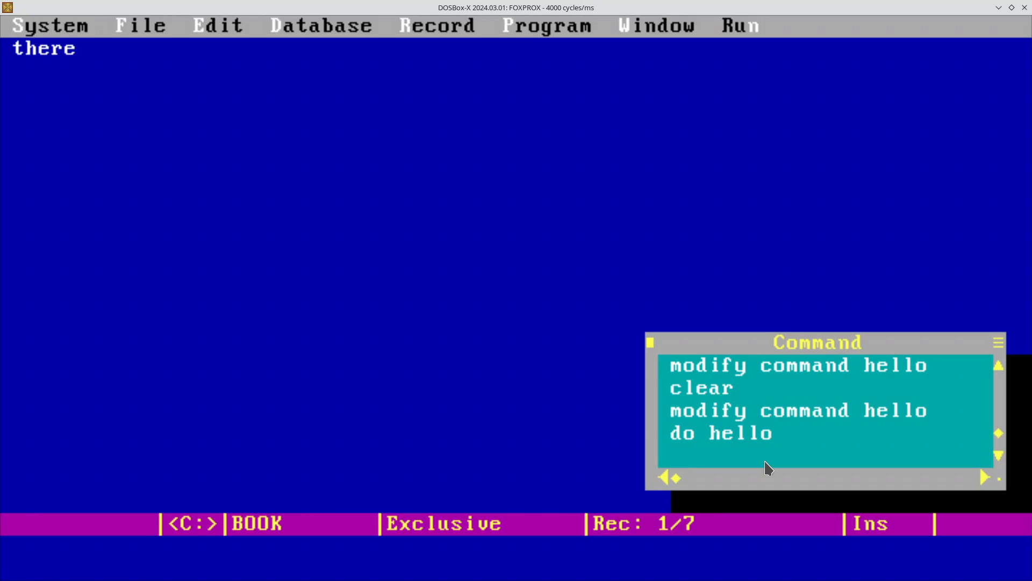
Reopen the hello program, change its second line to ?"Hello", and save it.
key("Up")
key("Up")
key("Return")
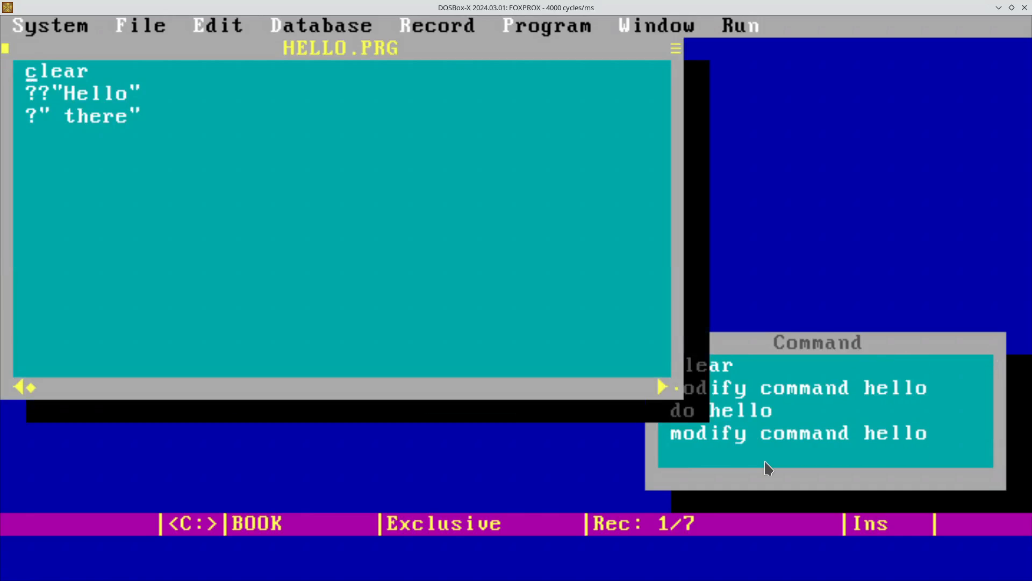
key("Down")
key("Right")
key("Right")
key("BackSpace")
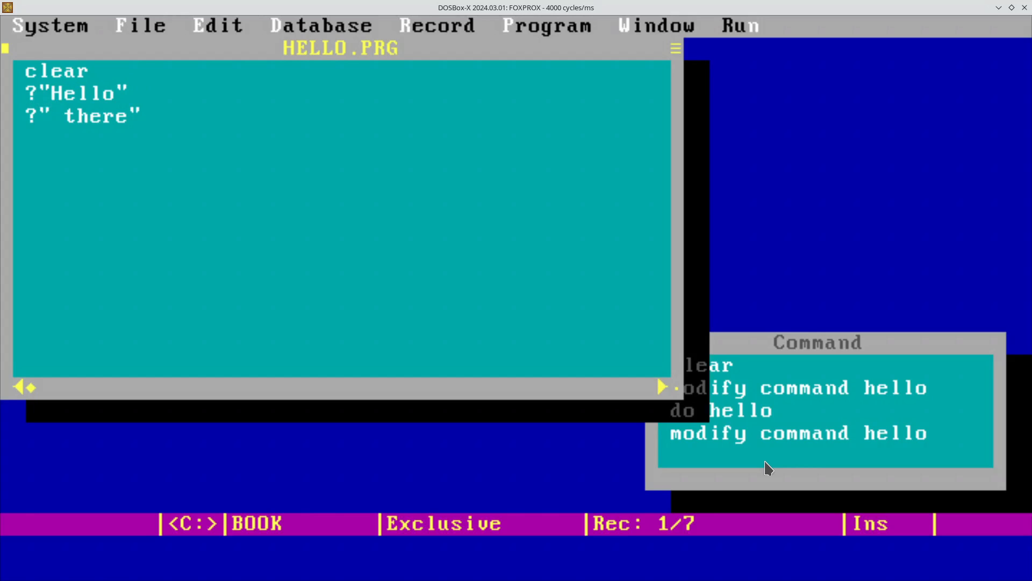
key("ctrl+w")
Execute the edited program again with the existing do hello command.
key("Up")
key("Up")
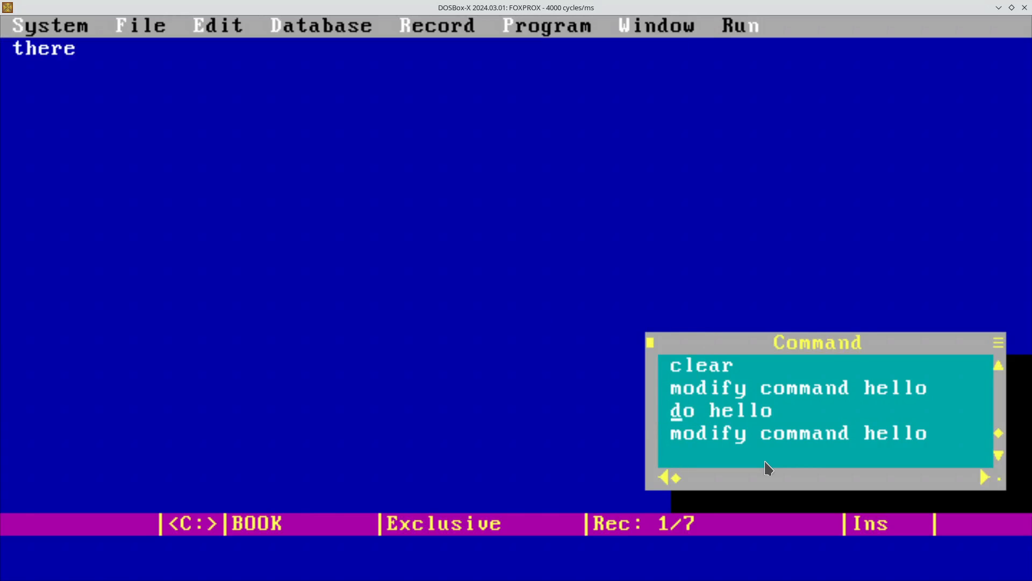
key("Return")
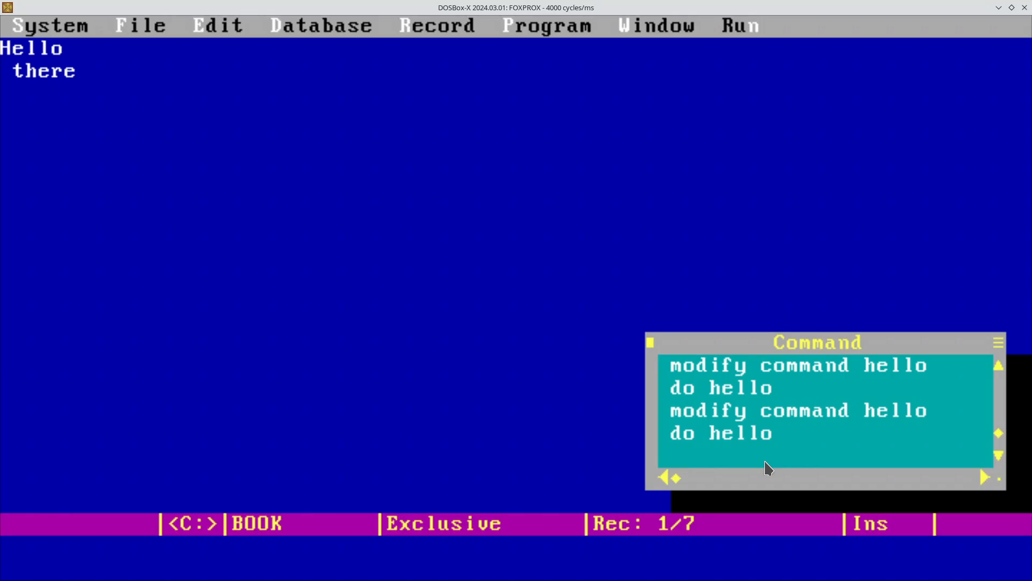
Clear the output screen with the clear command.
key("Up")
key("Up")
type("??")
key("BackSpace")
key("BackSpace")
type("clear")
key("BackSpace")
key("BackSpace")
key("BackSpace")
key("BackSpace")
key("BackSpace")
type("clear")
key("Return")
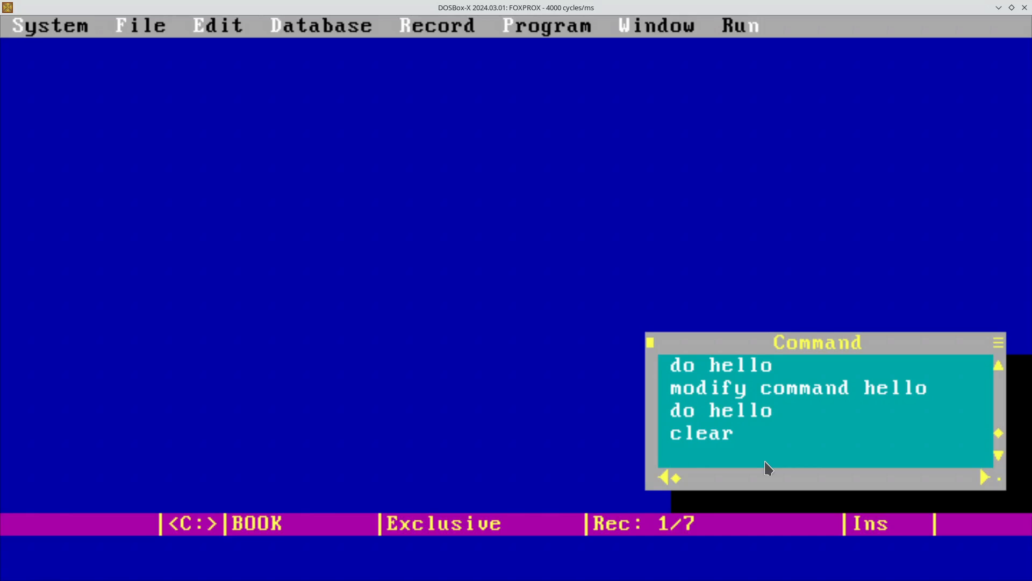
Run ??"Hello" on the empty screen, and run it again with a space as ?? "Hello".
type("??\"Hello\"")
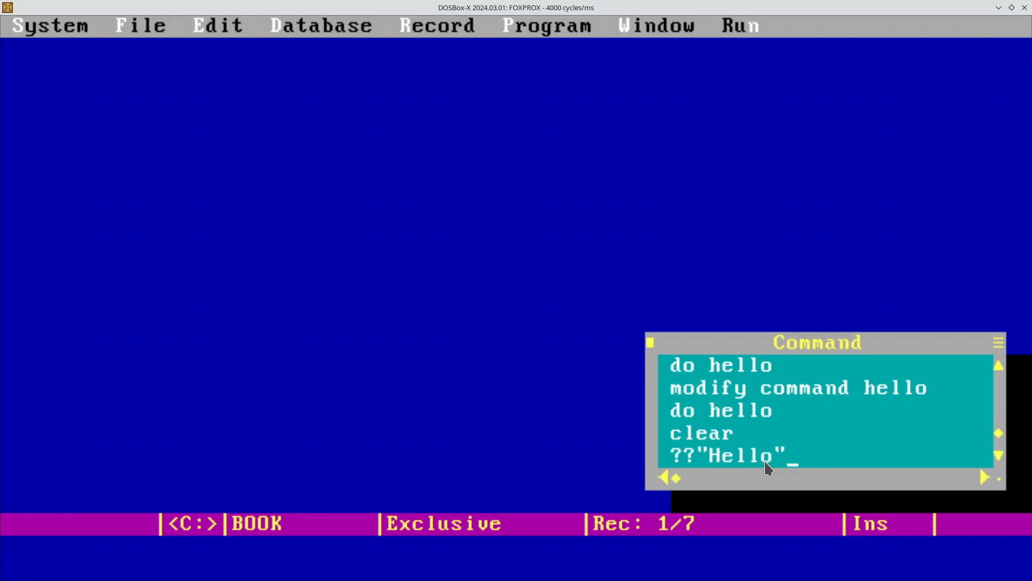
key("Return")
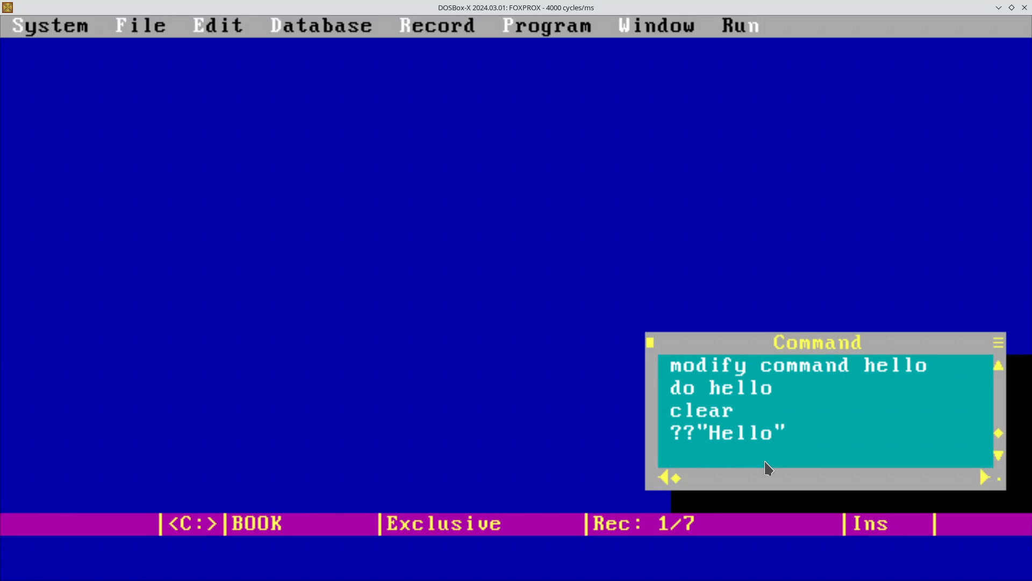
key("Up")
key("Right")
key("Right")
key("Return")
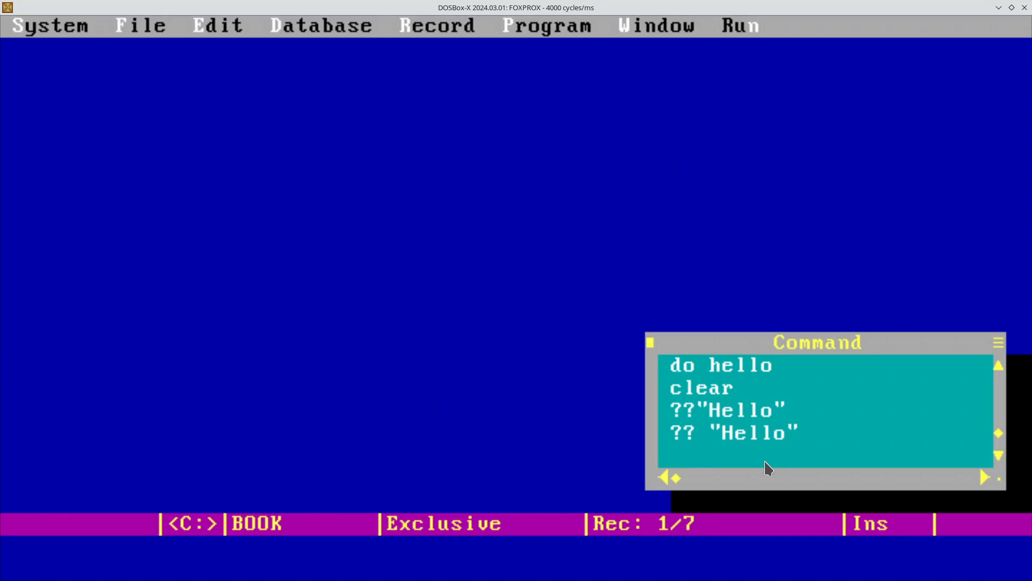
Change the last print command to ?"Hello" and run it.
key("Up")
key("Right")
key("Delete")
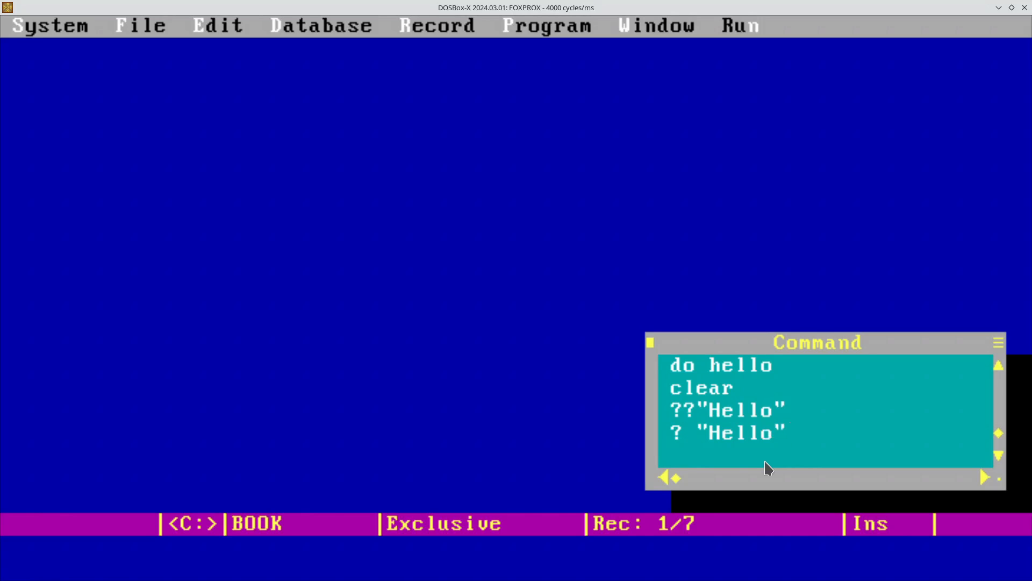
key("Delete")
key("Return")
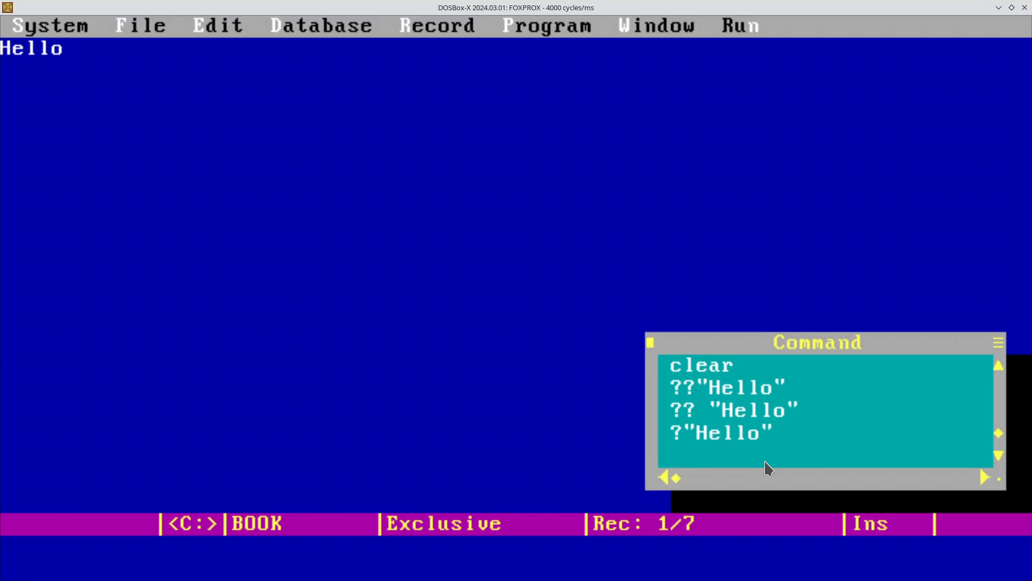
Rerun the earlier ?? "Hello" command, followed by the earlier ?"Hello" command.
key("Up")
key("Up")
key("Return")
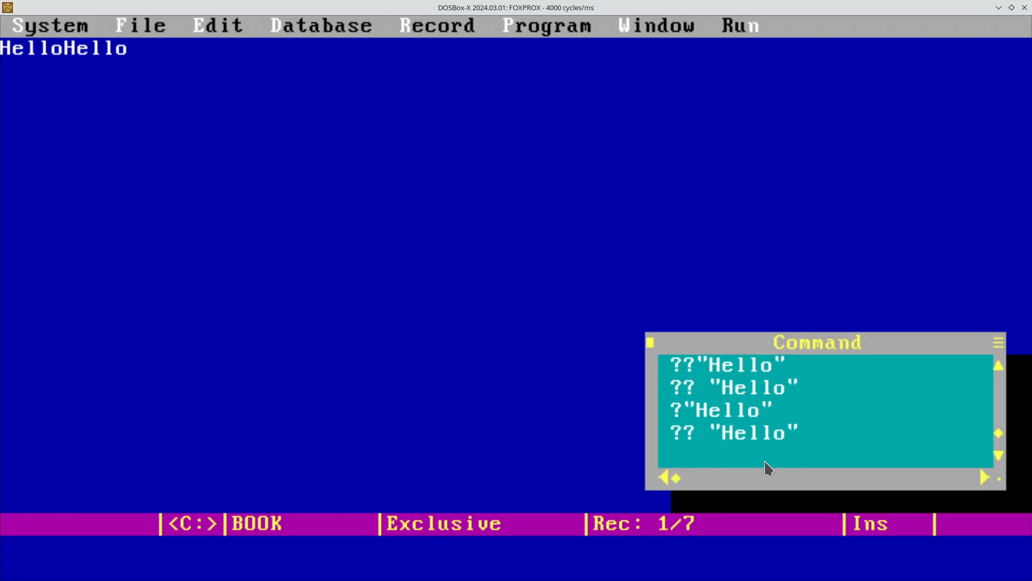
key("Up")
key("Up")
key("Return")
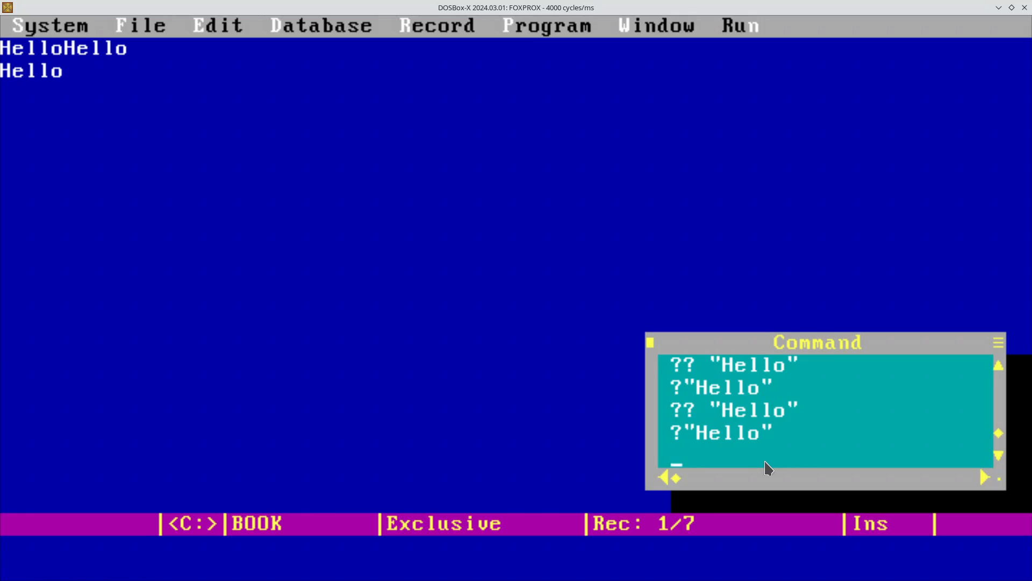
Reopen the hello program for editing by rerunning the earlier modify command hello line.
key("Up")
key("Up")
key("Up")
key("Up")
key("Up")
key("Up")
key("Up")
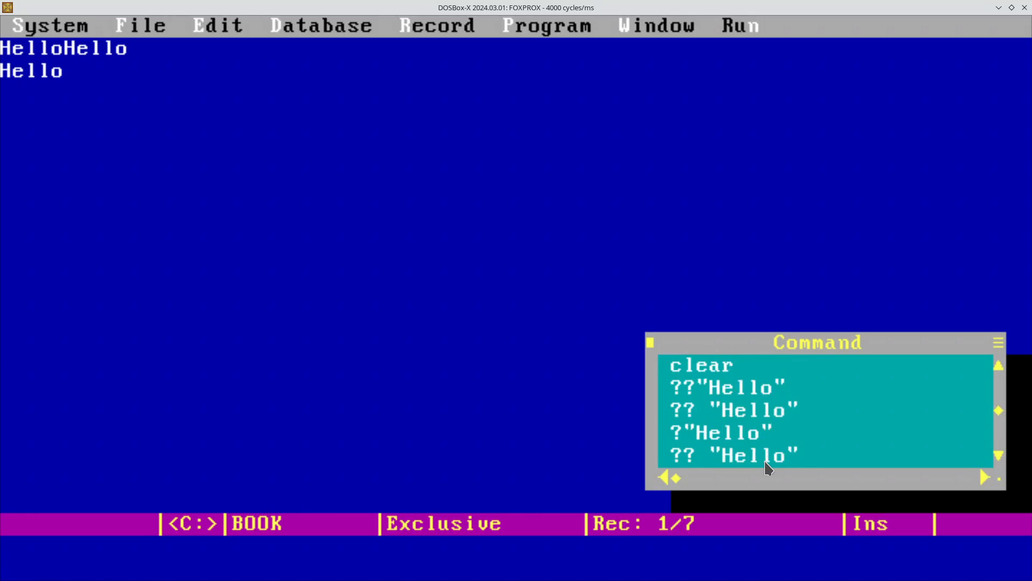
key("Up")
key("Return")
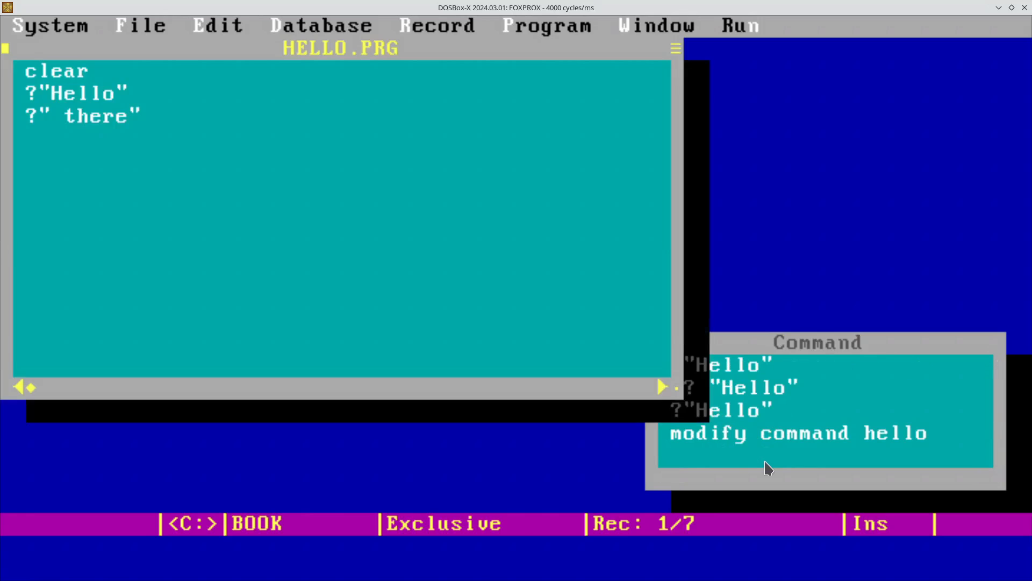
Insert a ?"" line below clear, and change the following line to ??"Hello".
key("Return")
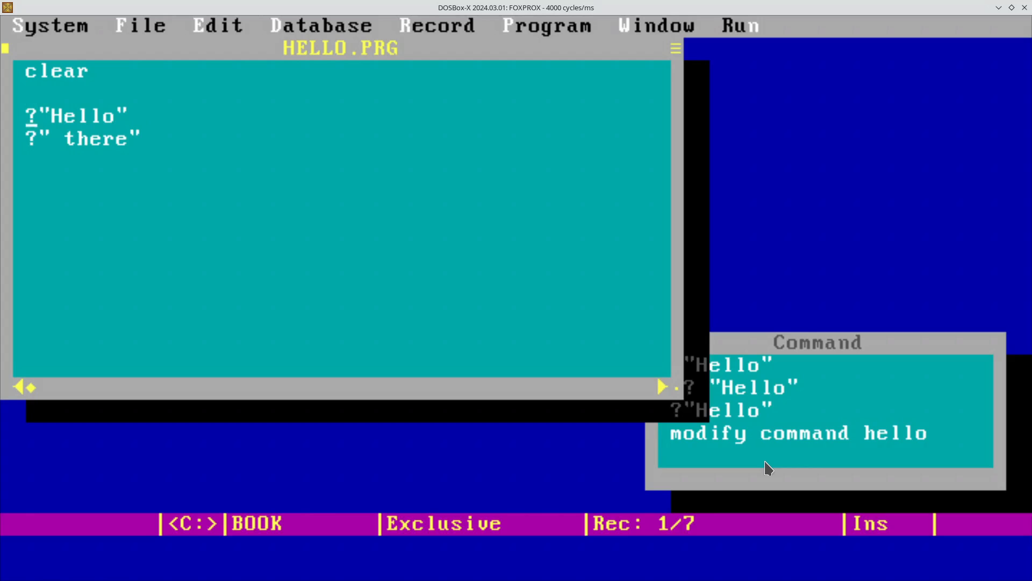
key("Right")
key("Right")
key("Right")
key("Up")
key("Up")
key("Down")
type("?\"\"")
key("Down")
key("Left")
key("Left")
type("?")
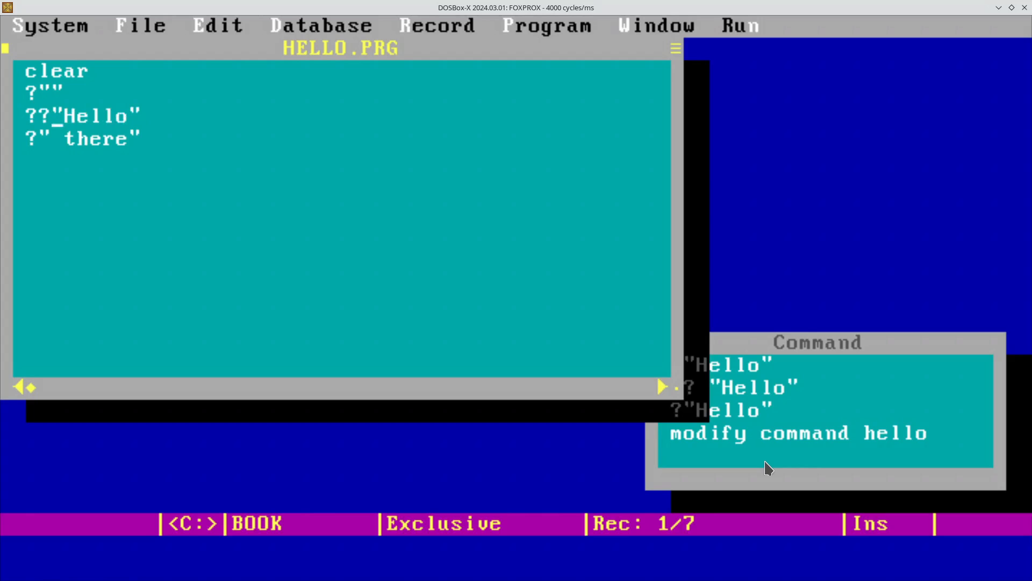
Change the last program line to ??" there" so it prints on the current line.
key("Down")
key("Left")
type("?")
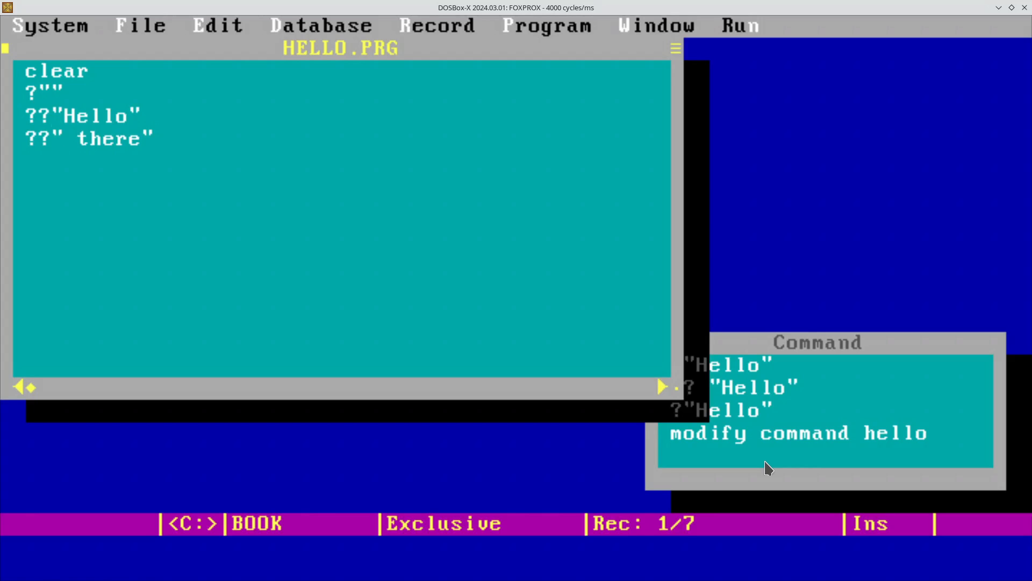
Change the Hello line back to ?"Hello" and delete the ?"" line above it.
key("Up")
key("BackSpace")
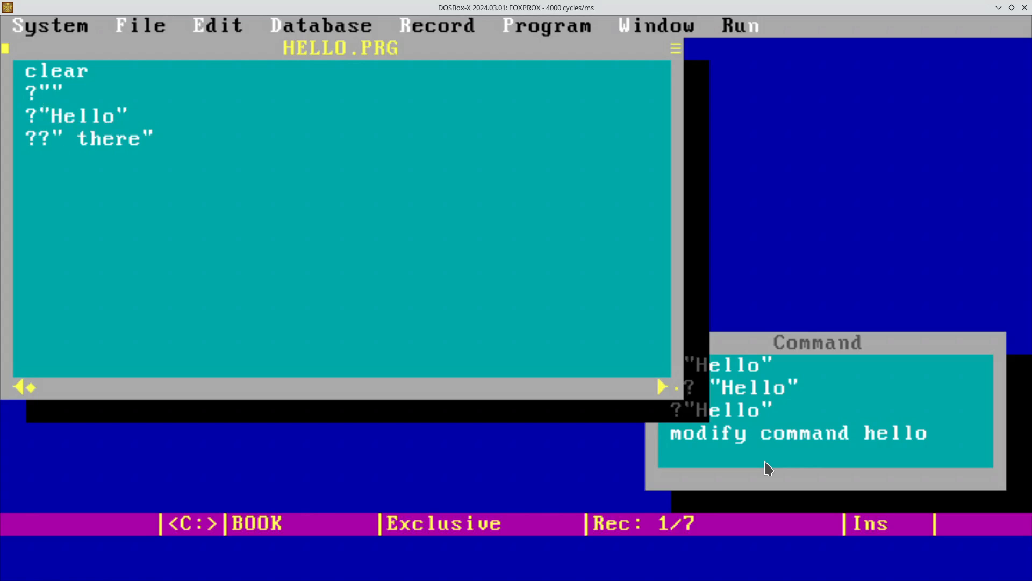
key("Up")
key("Delete")
key("Delete")
key("Delete")
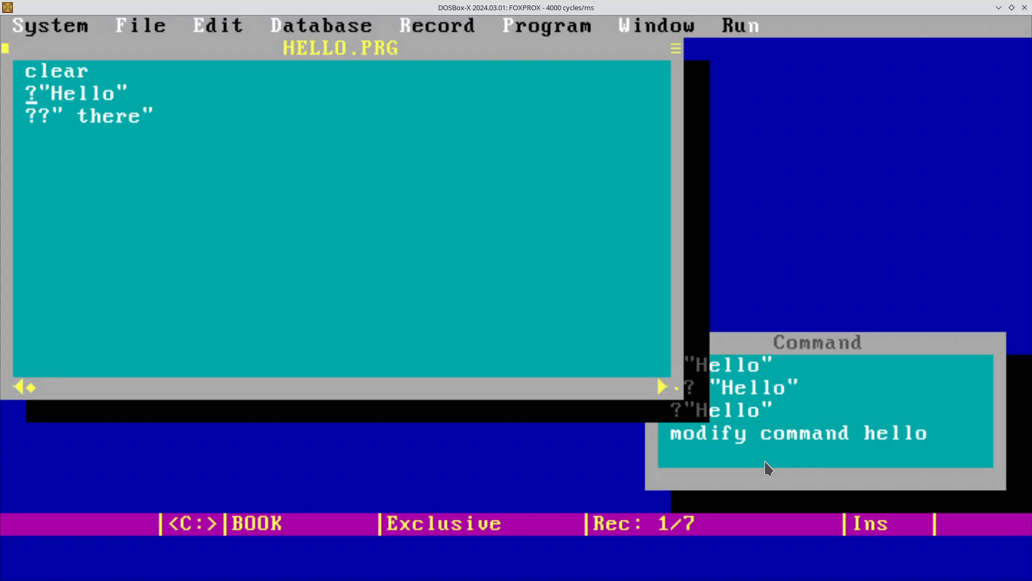
Save the edited hello program and run it with the earlier do hello line.
key("ctrl+w")
key("Up")
key("Up")
key("Up")
key("Up")
key("Up")
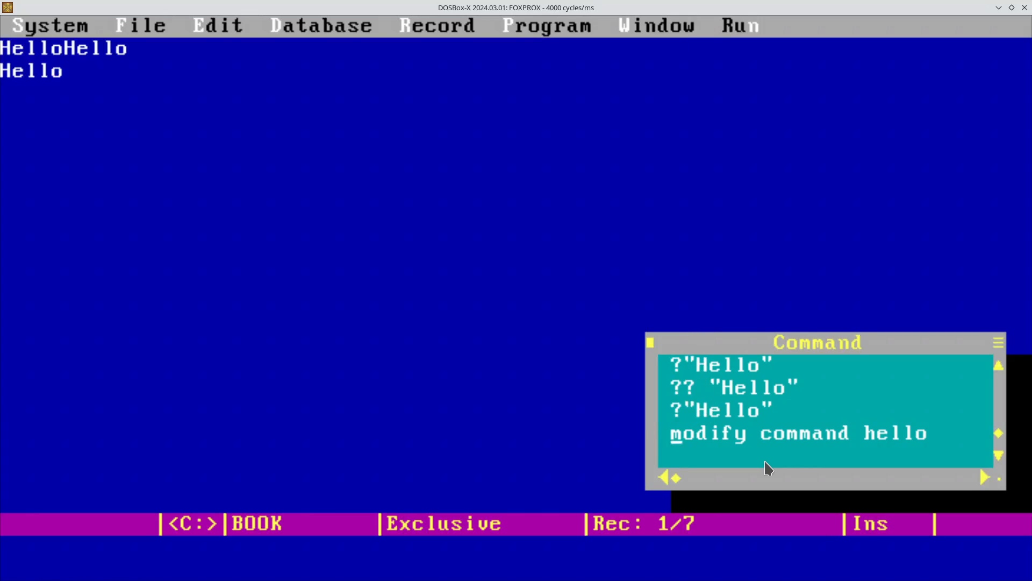
key("Up")
key("Up")
key("Up")
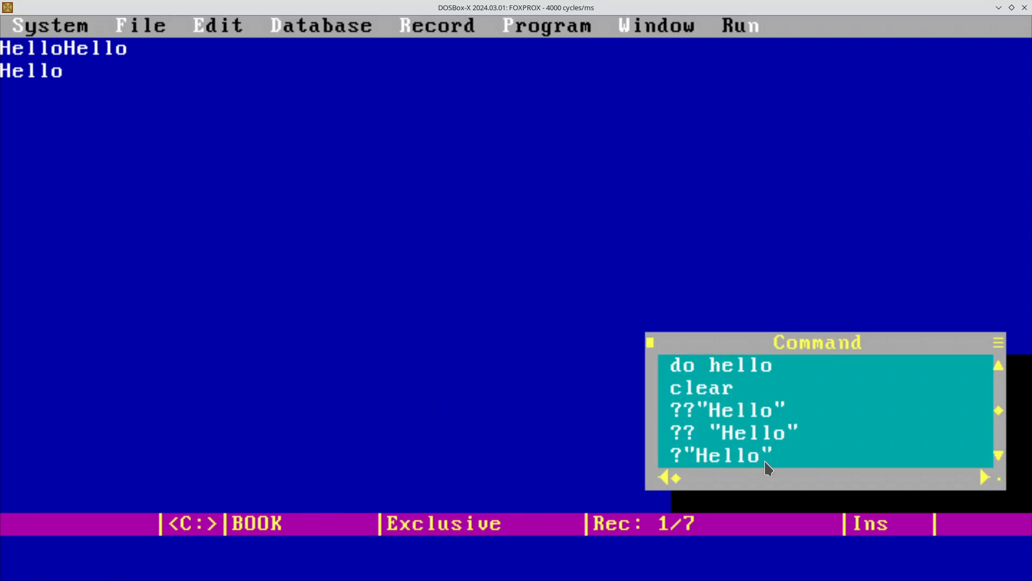
key("Return")
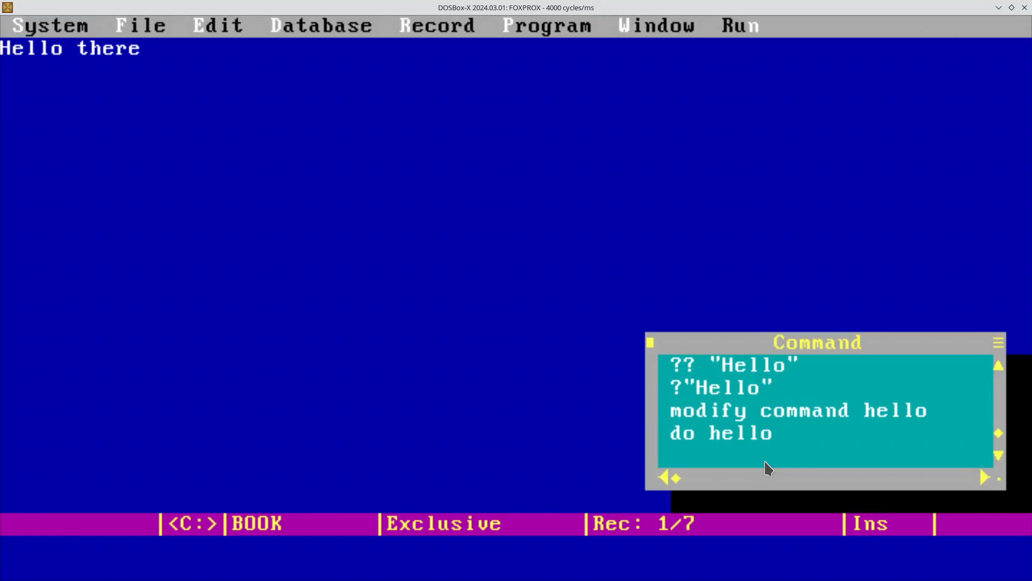
Reopen the hello program for editing and merge its two print lines into ?"Hello there".
key("Up")
key("Up")
key("Return")
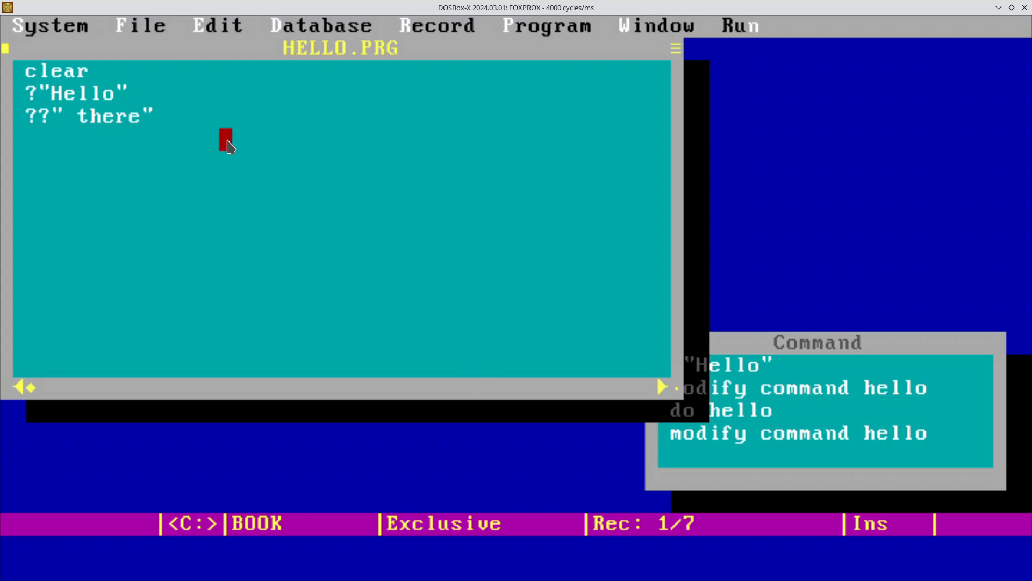
key("Up")
key("Up")
key("End")
key("Delete")
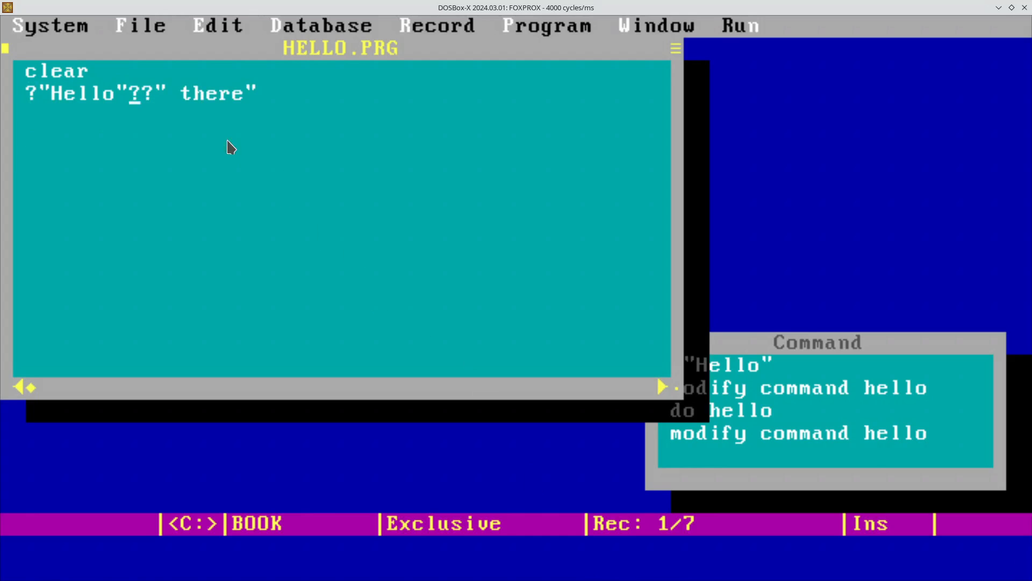
key("Left")
key("Delete")
key("Delete")
key("Delete")
key("Delete")
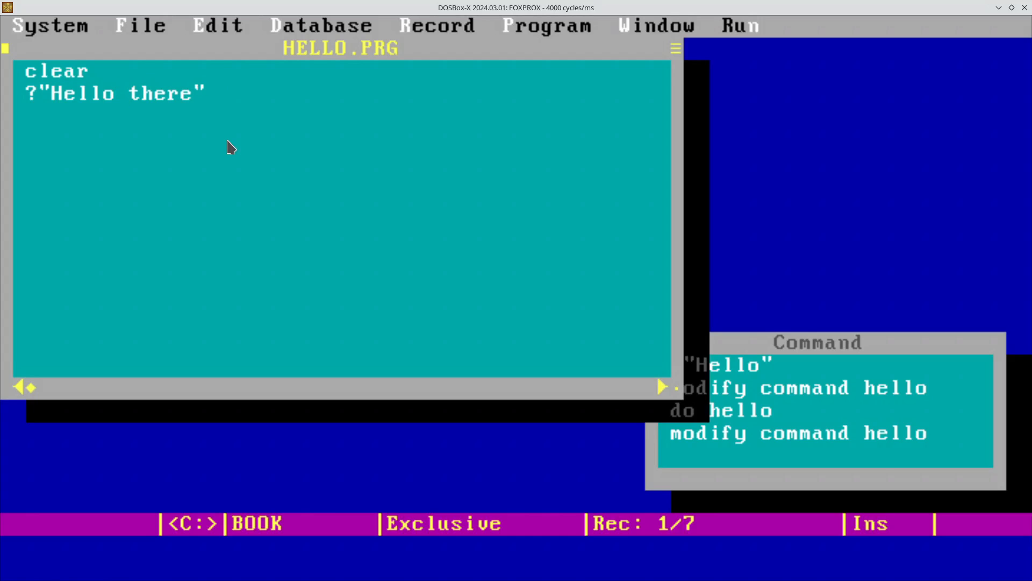
Add the line input "Age: " to age below the Hello there line.
key("Down")
type("input \"\"")
key("Left")
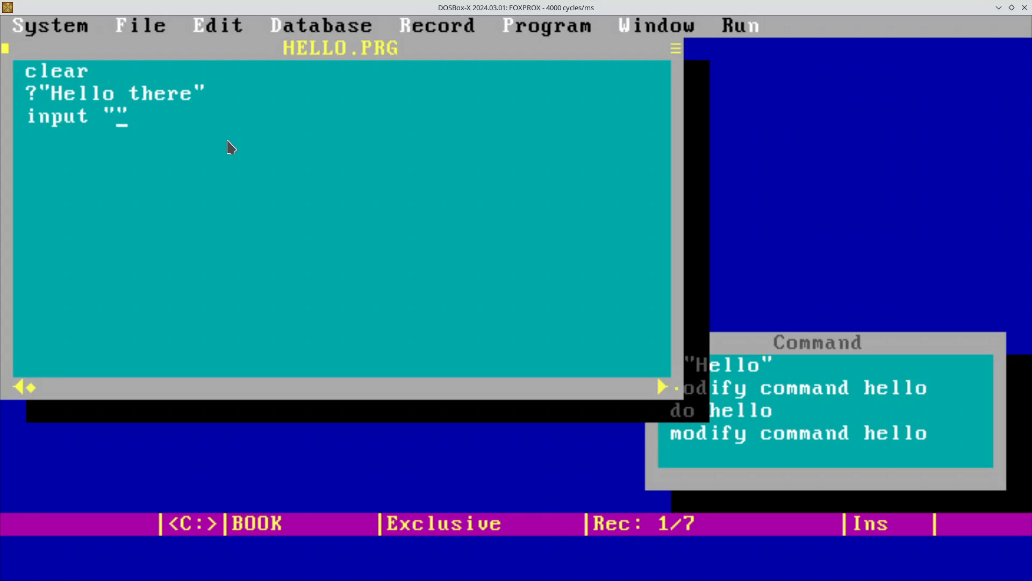
type("Age:")
key("Right")
type("to")
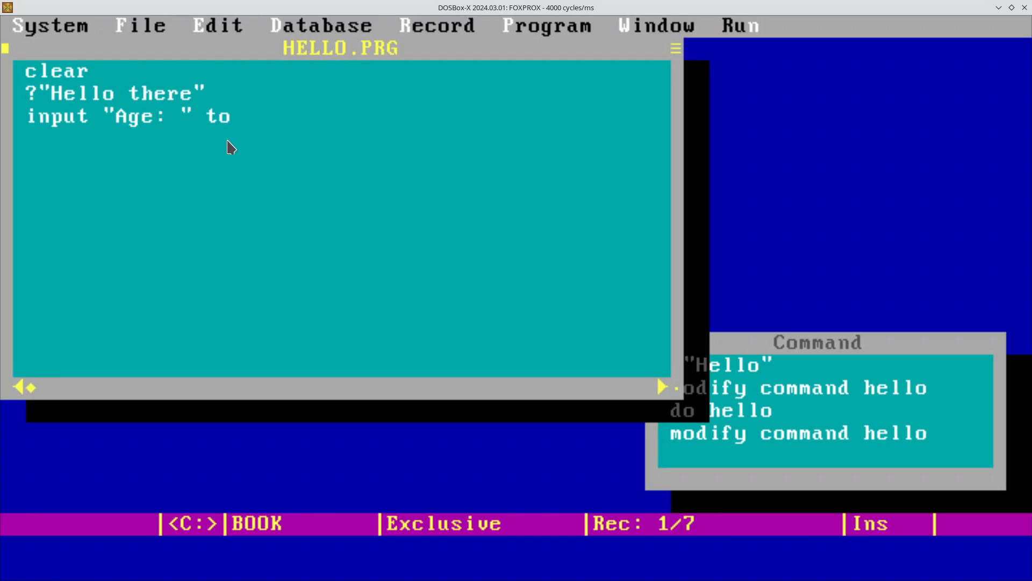
type(" age")
Add the line accept "Name: " to name below the input line.
key("Return")
type("acce")
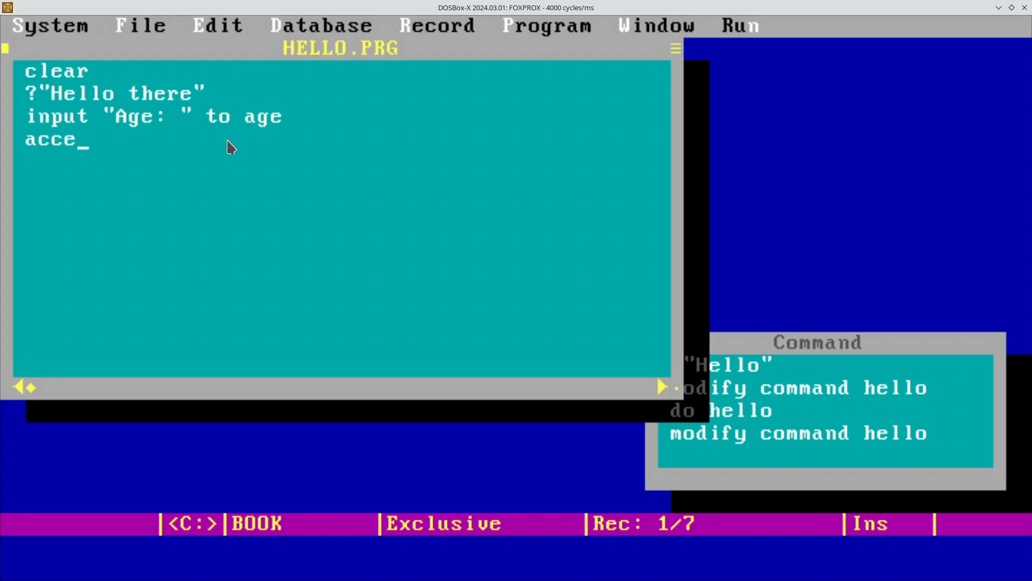
type("pt \"Name")
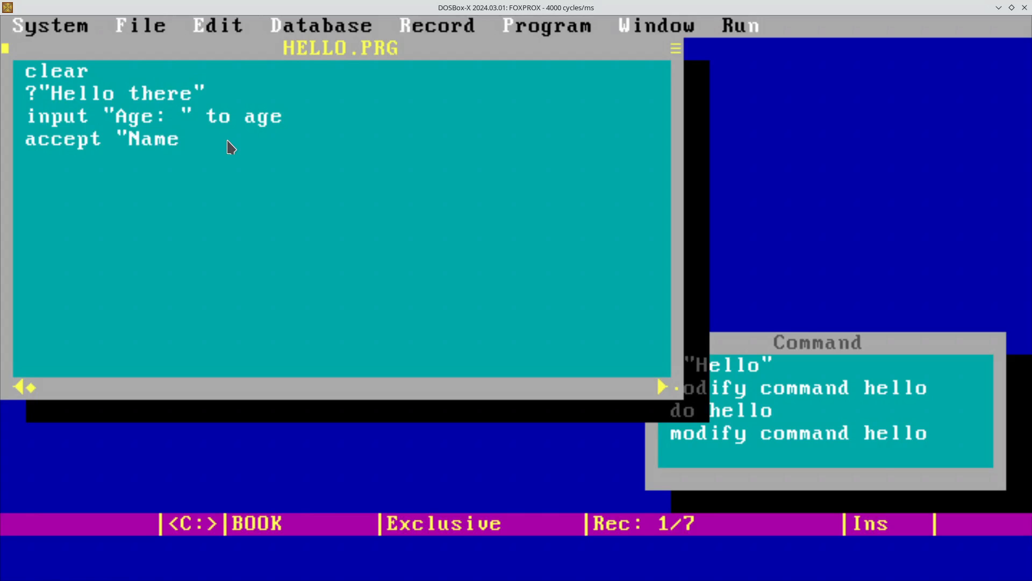
type(": \" to name")
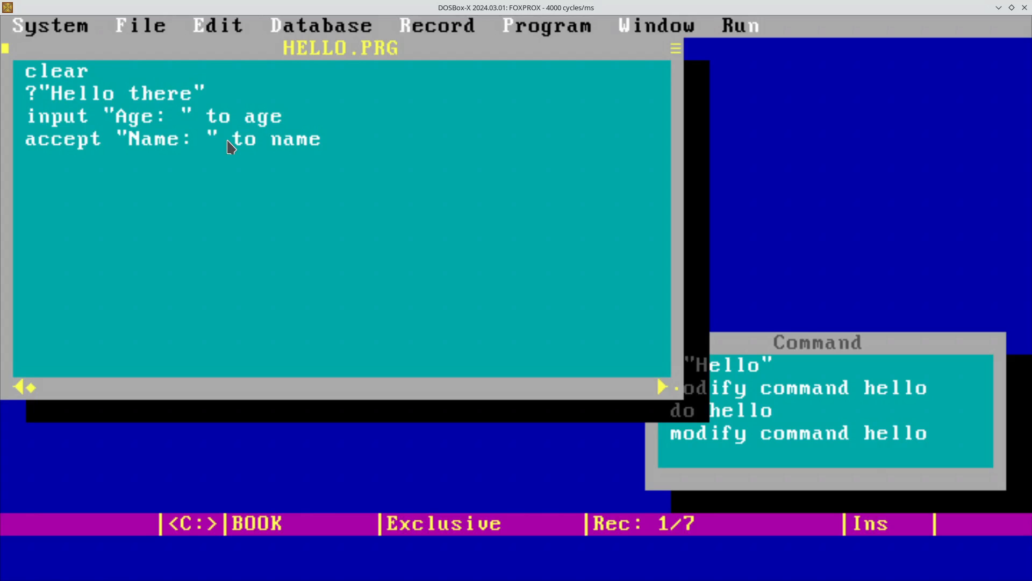
Add the output lines ?name, ?? " " and ?? age at the end of the program.
key("Return")
type("?name")
key("Return")
type("?")
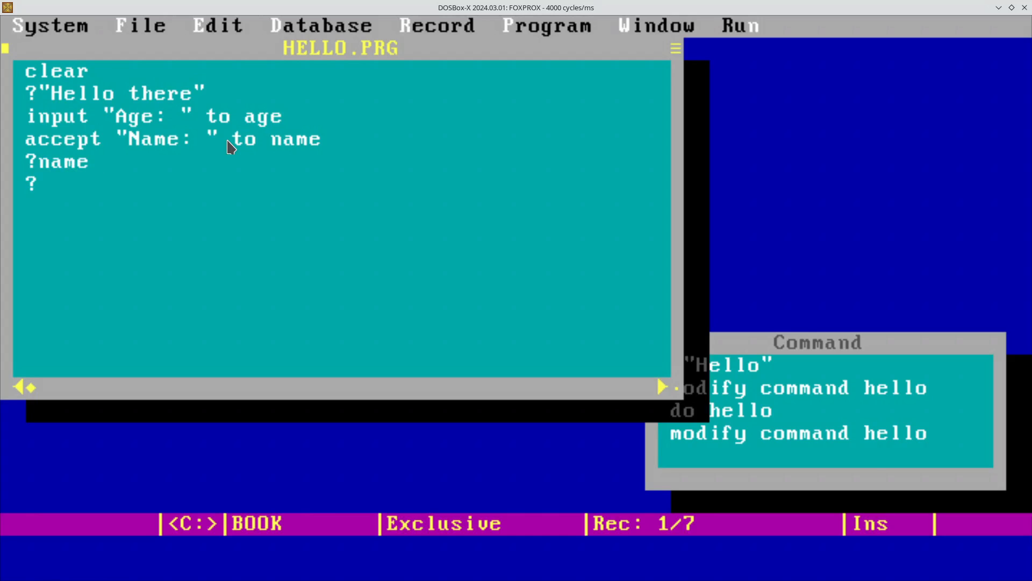
type("? a")
key("BackSpace")
type("\"\"")
key("Left")
key("End")
key("Return")
type("?? age")
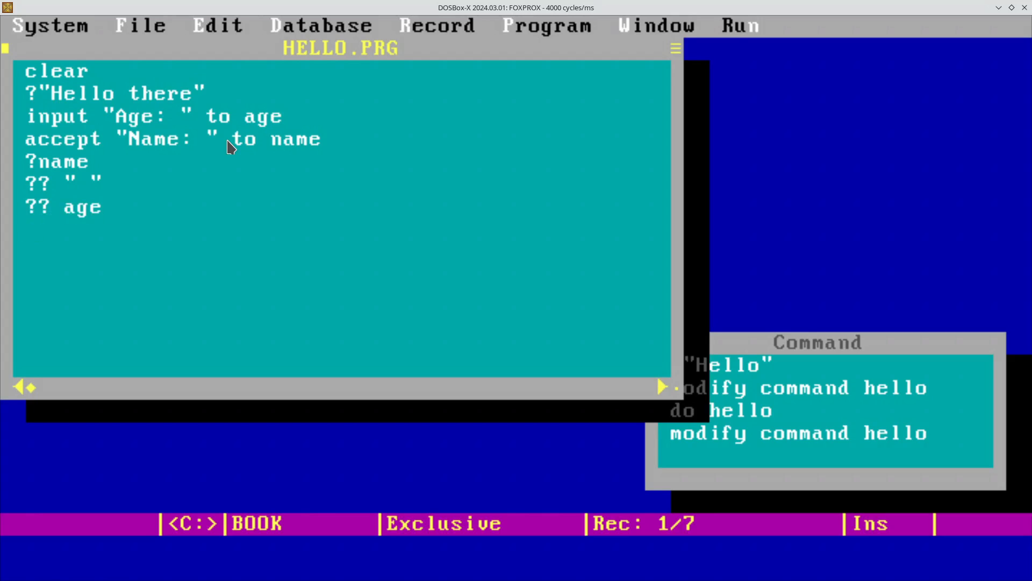
Save and run the hello program, answering its prompts with age 23 and a first name.
key("ctrl+w")
key("Up")
key("Up")
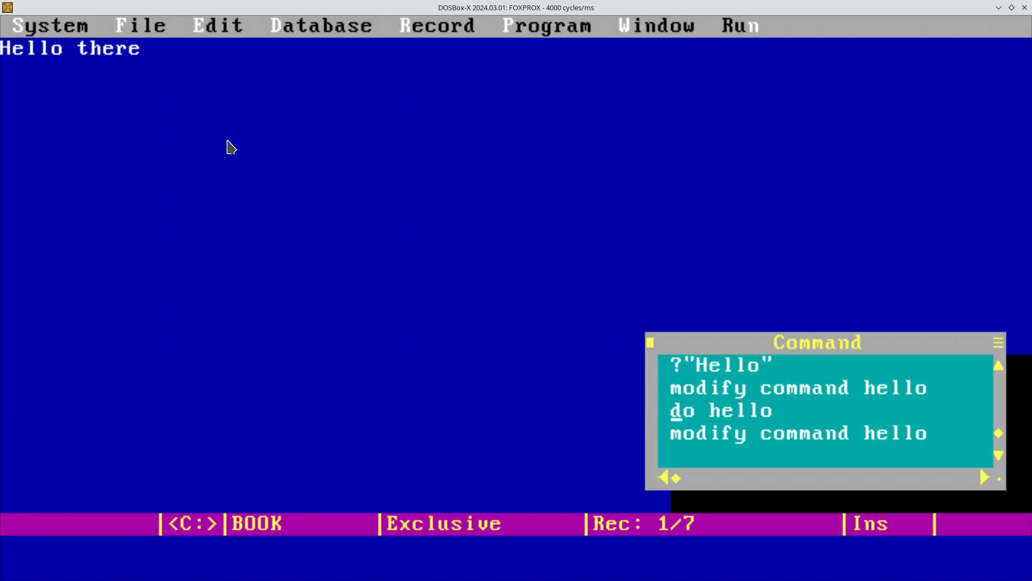
key("Return")
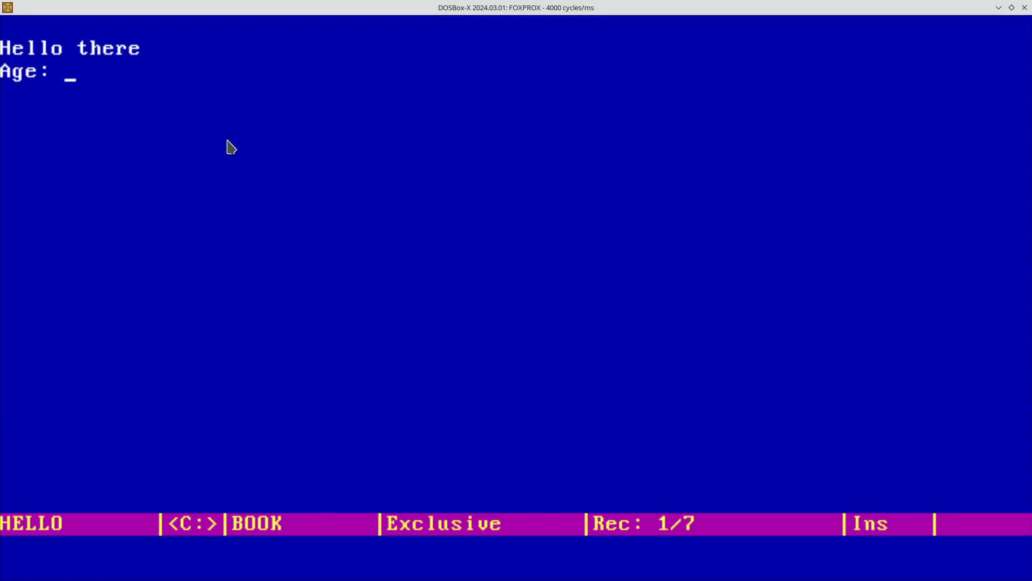
type("23")
key("Return")
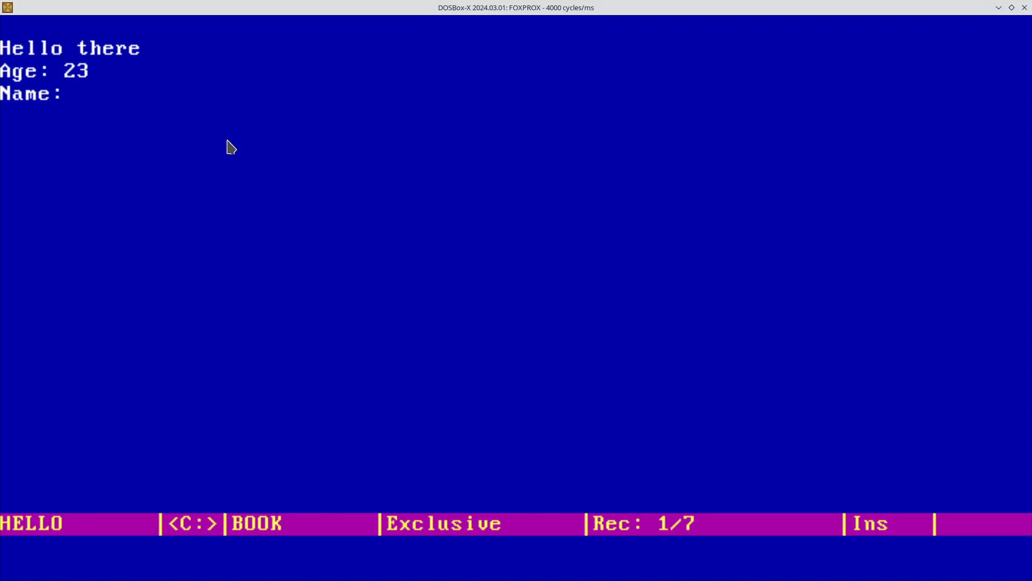
type("John")
key("Return")
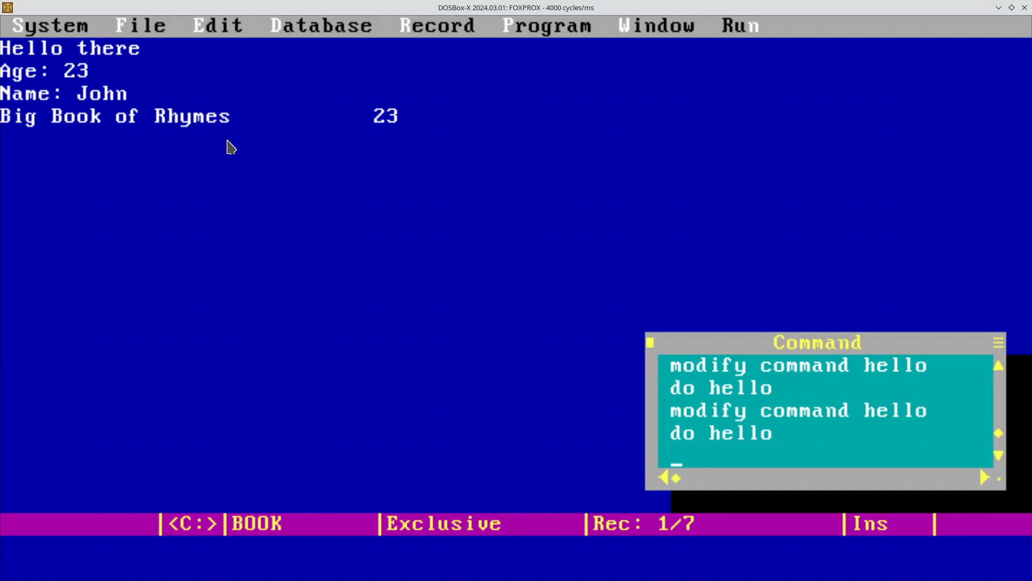
Reopen the hello program to review its code, and close it without edits.
key("Up")
key("Up")
key("Return")
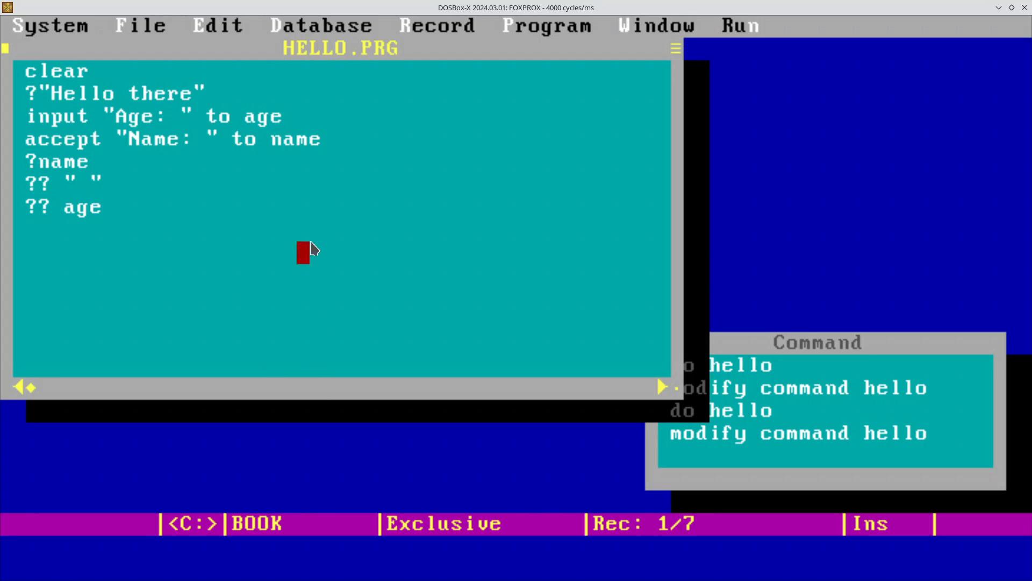
left_click(372, 252)
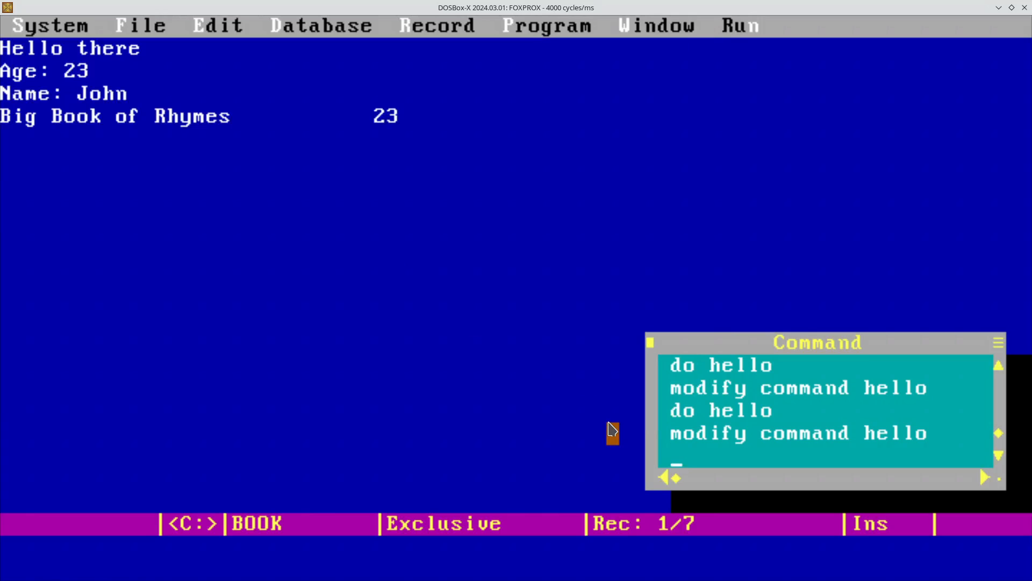
Browse the BOOK table to check its Name field, and close the record view.
type("browse")
key("Return")
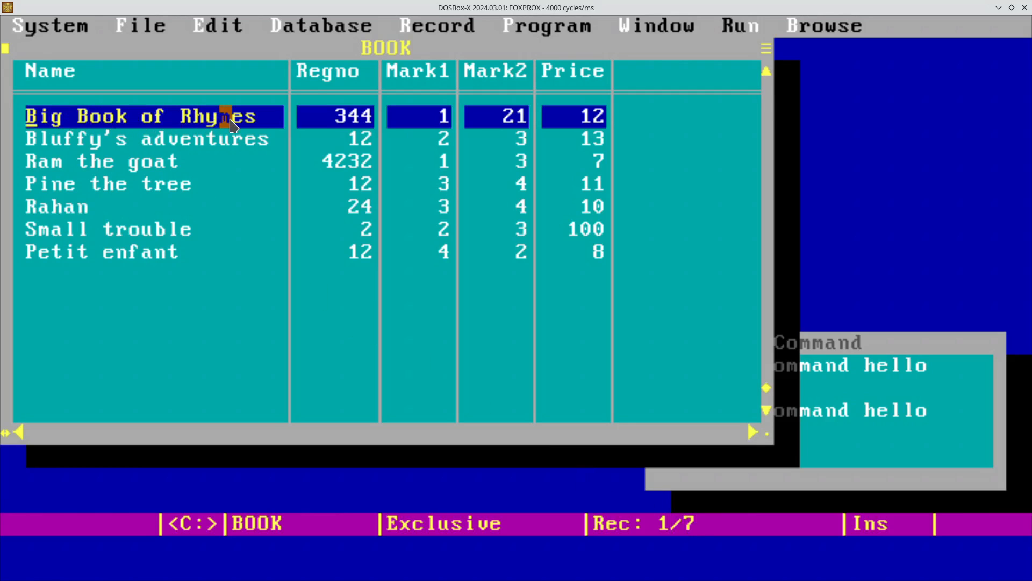
key("Escape")
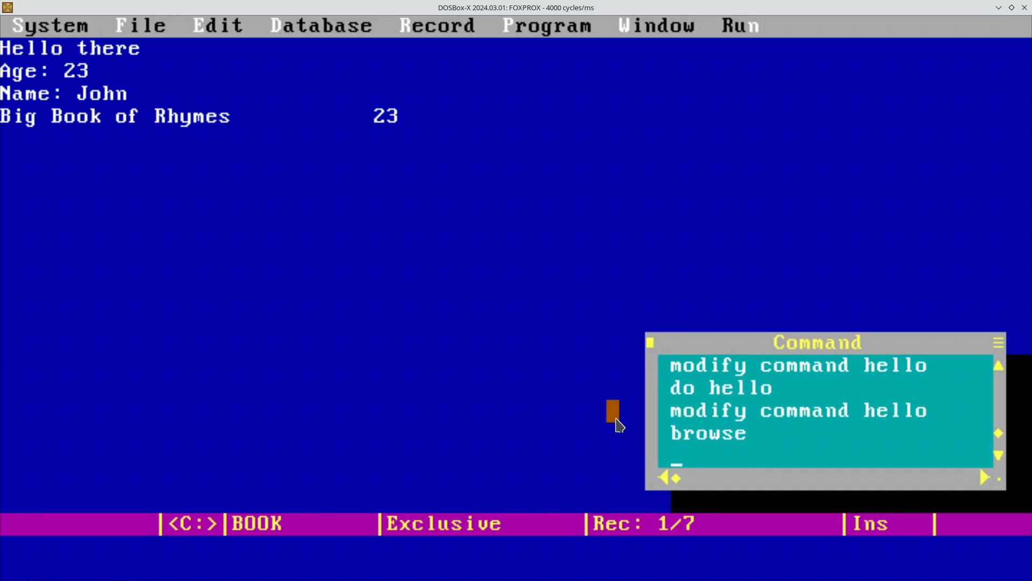
Reopen the hello program for editing and change the ?name line to ?given_name.
key("Up")
key("Up")
key("Return")
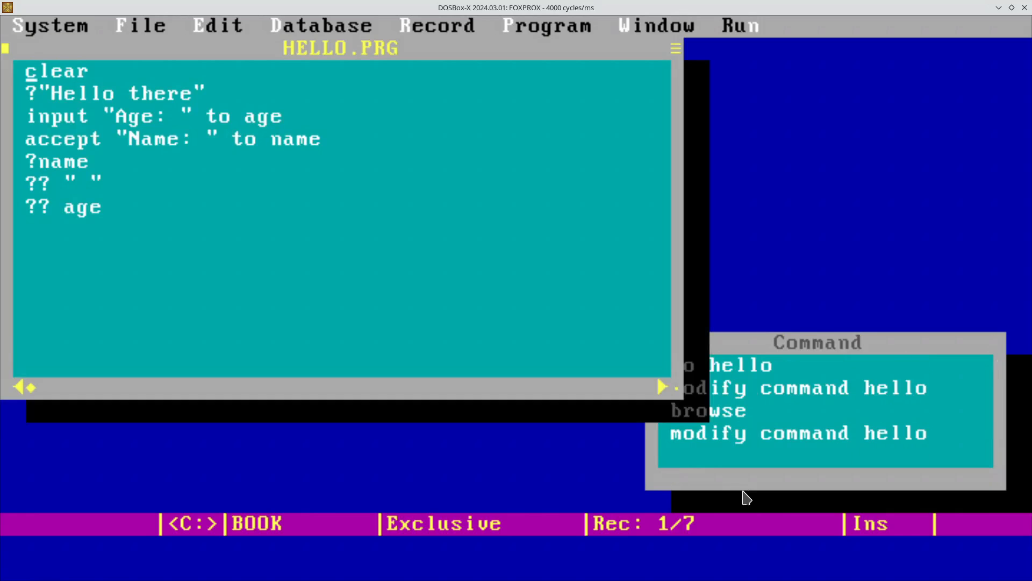
key("Down")
key("Down")
key("Down")
key("Down")
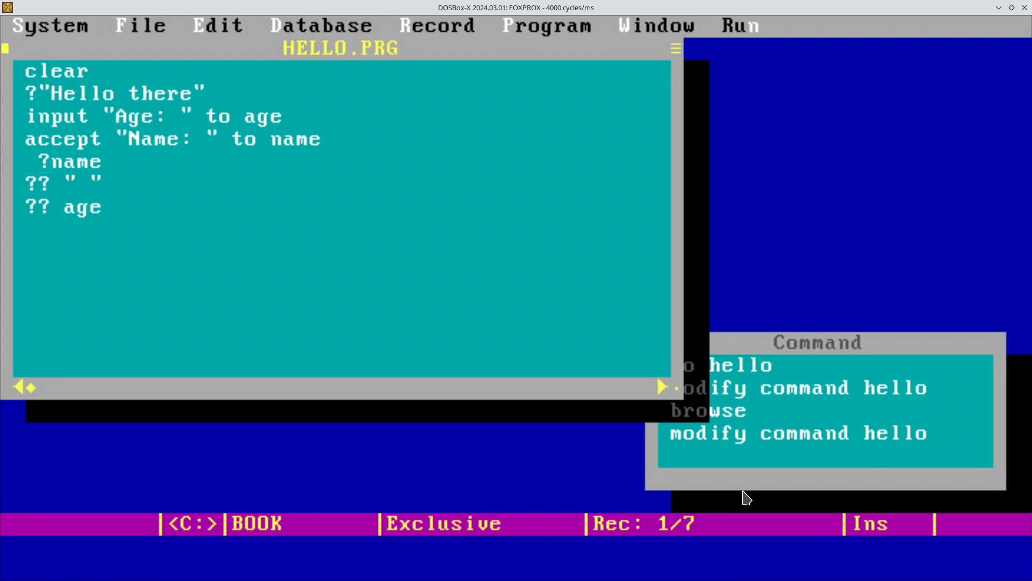
key("BackSpace")
key("Right")
type("given_")
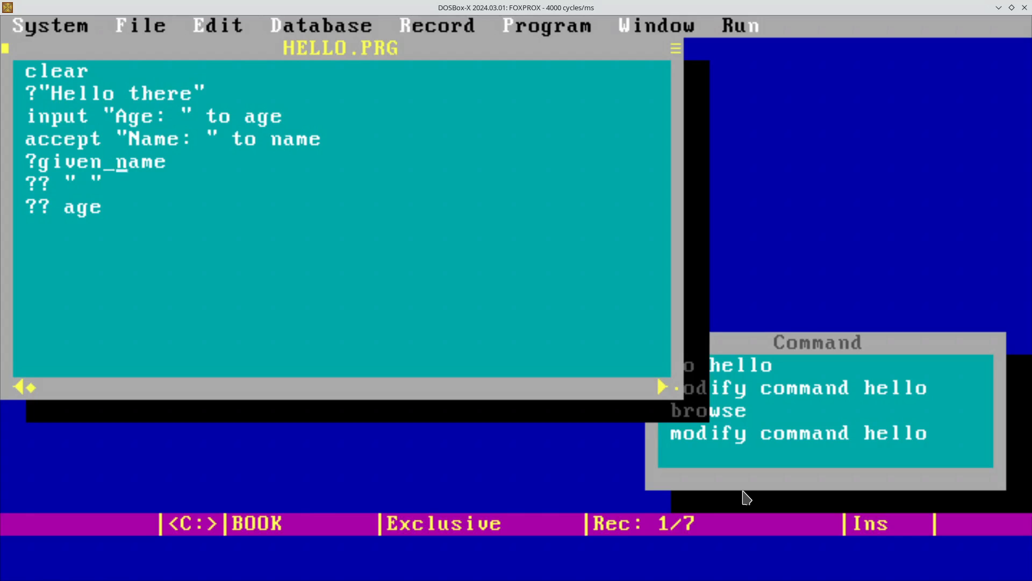
Save and run the hello program with age 24 and a first name, suspending it at the error.
key("ctrl+w")
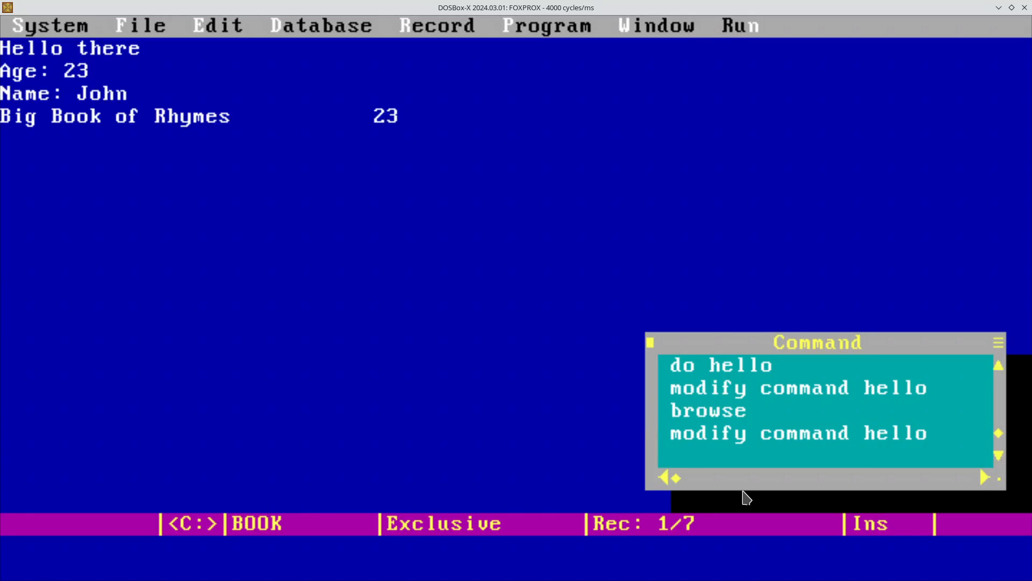
key("Up")
key("Up")
key("Up")
key("Up")
key("Return")
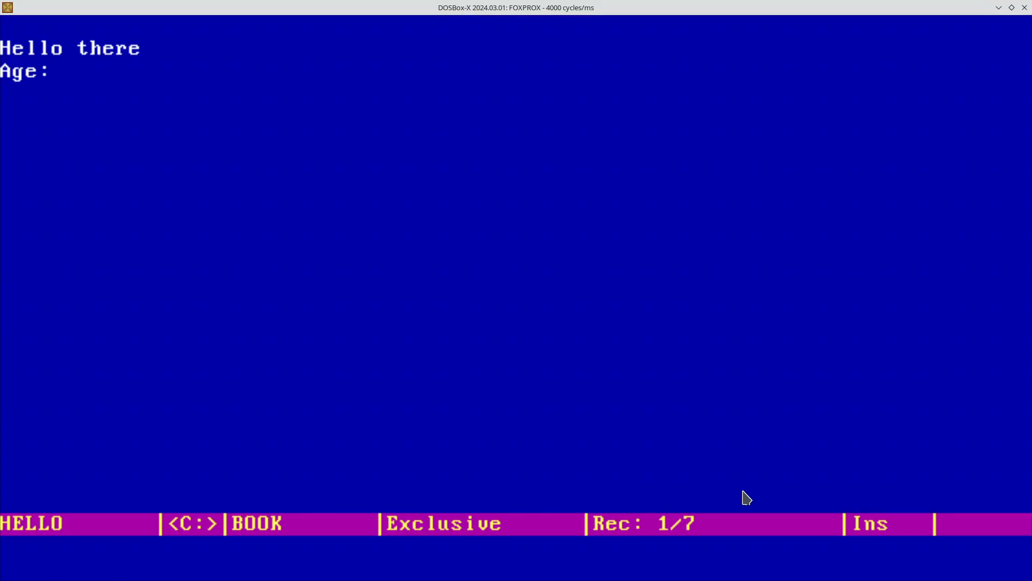
type("24")
key("Return")
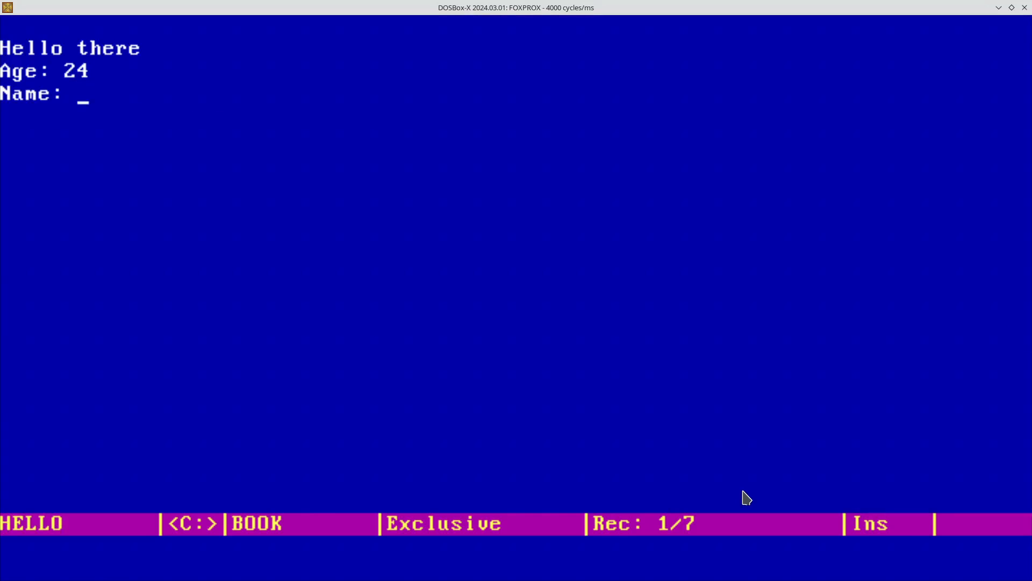
type("John")
key("Return")
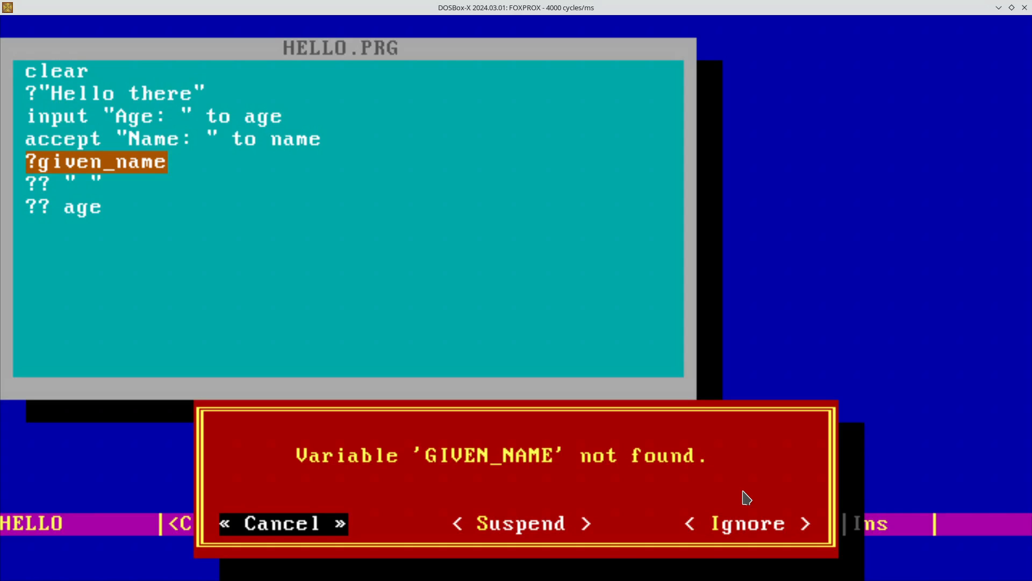
key("Tab")
key("Return")
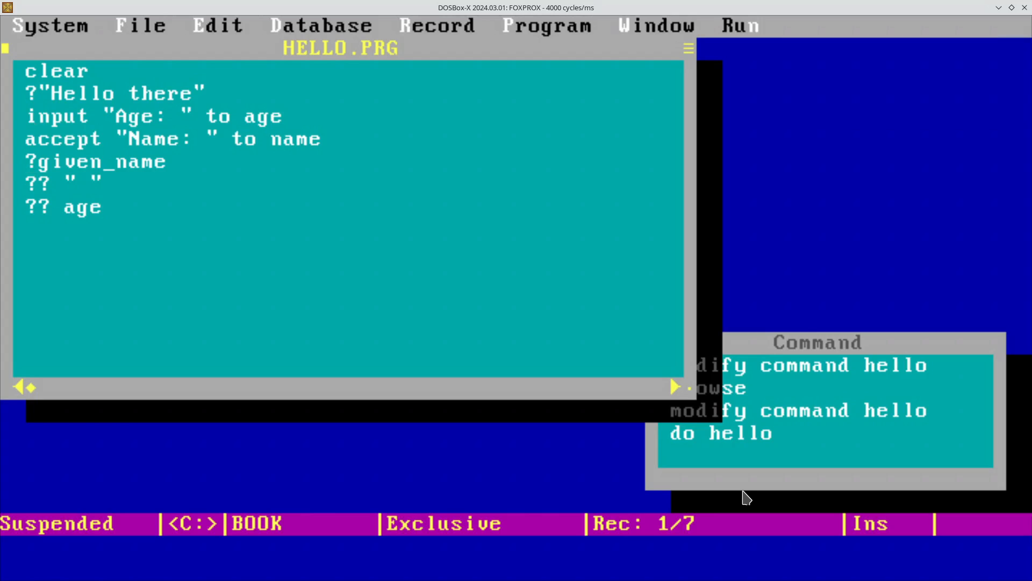
Cancel the suspended program's execution and change the accept line's target variable to given_name.
key("Down")
key("Right")
key("Right")
key("Right")
key("Right")
key("Right")
key("Right")
key("Right")
key("Right")
key("Right")
key("Right")
key("Right")
key("Right")
key("Right")
key("Right")
key("Right")
key("Right")
key("Right")
key("Right")
key("Right")
key("Right")
key("Down")
key("ctrl+Left")
type("v")
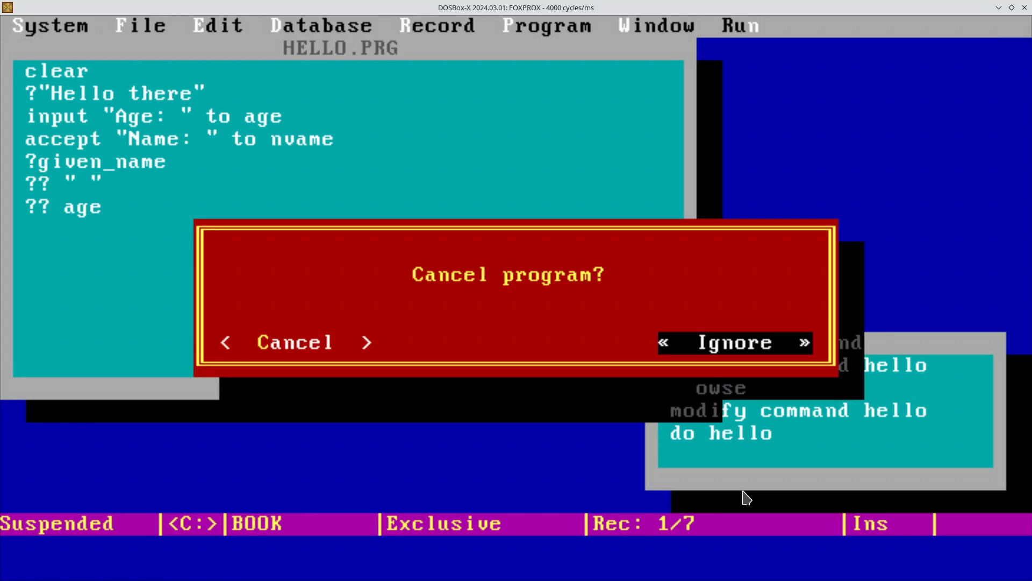
key("Left")
key("Return")
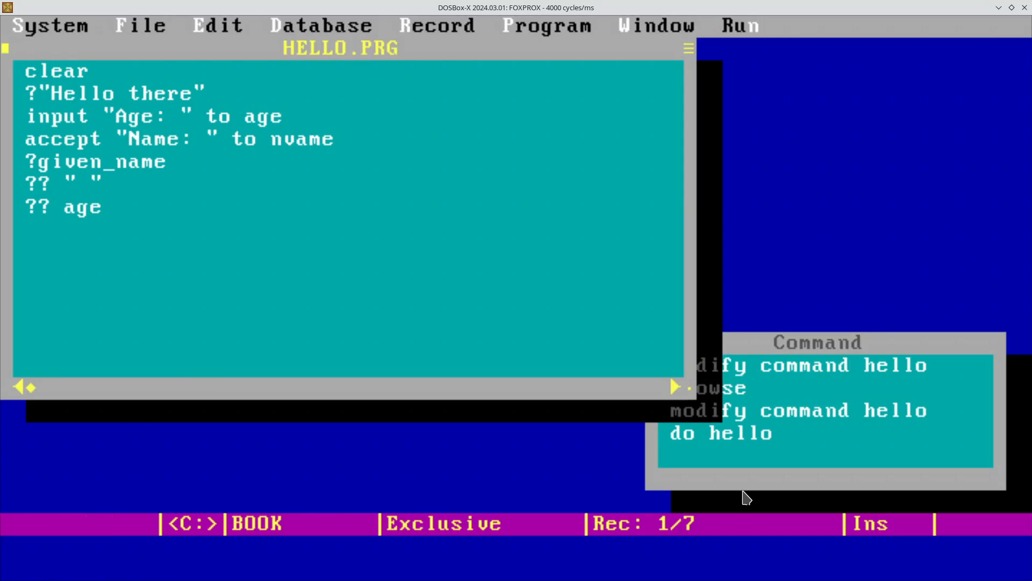
key("Delete")
type("given")
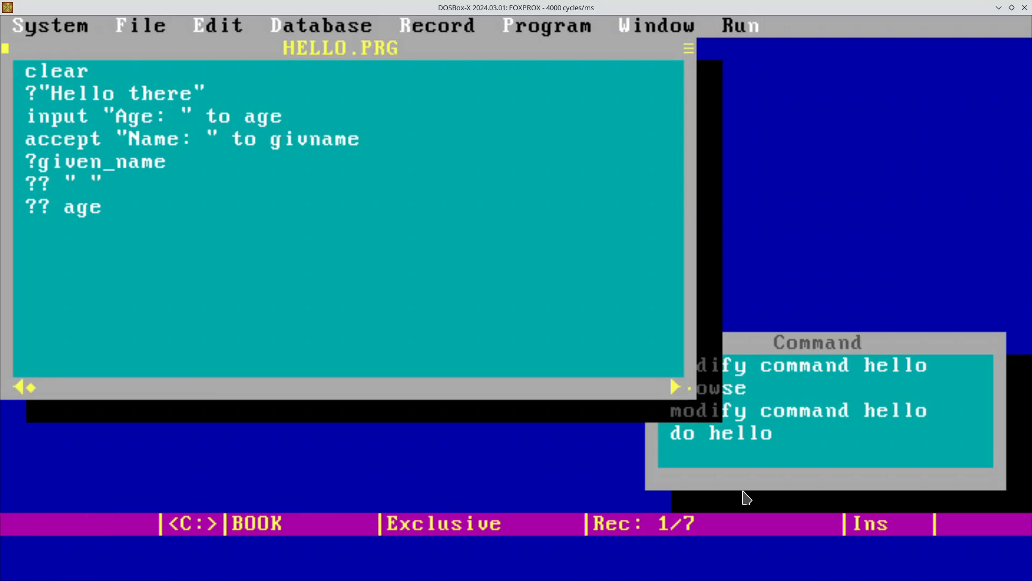
type("_")
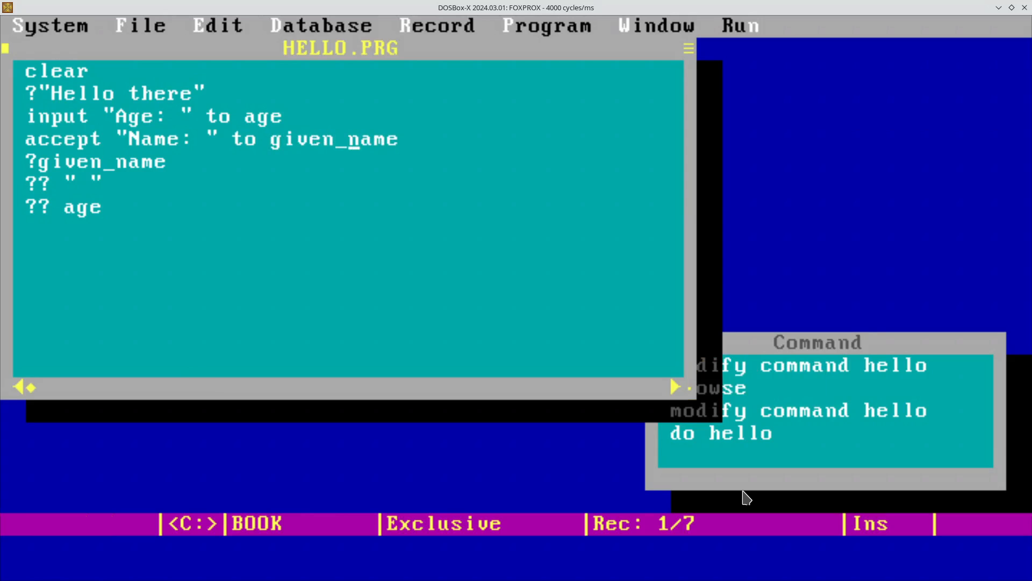
Save the hello program and run it with age 23 and a first name.
key("ctrl+w")
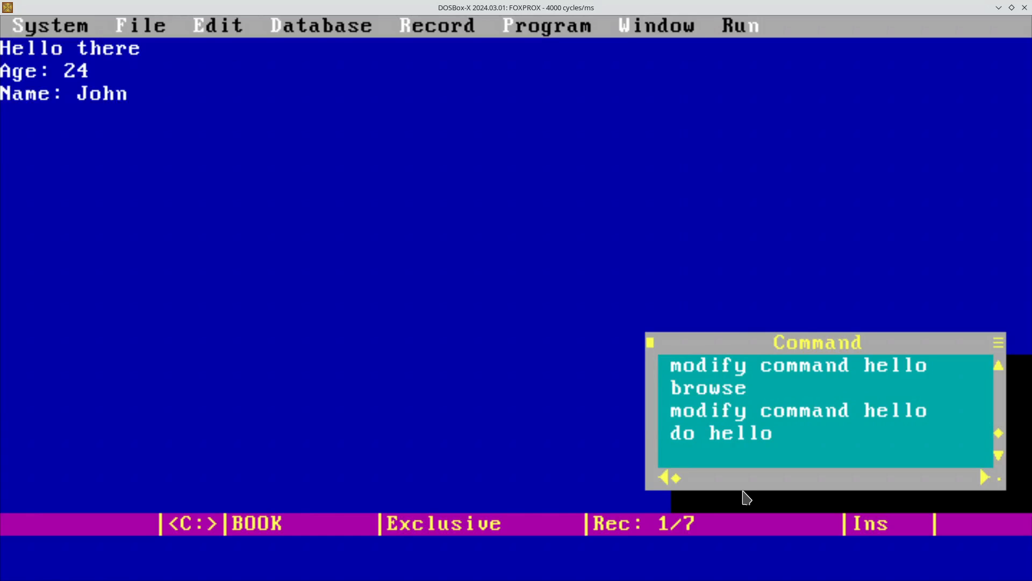
key("Down")
key("Return")
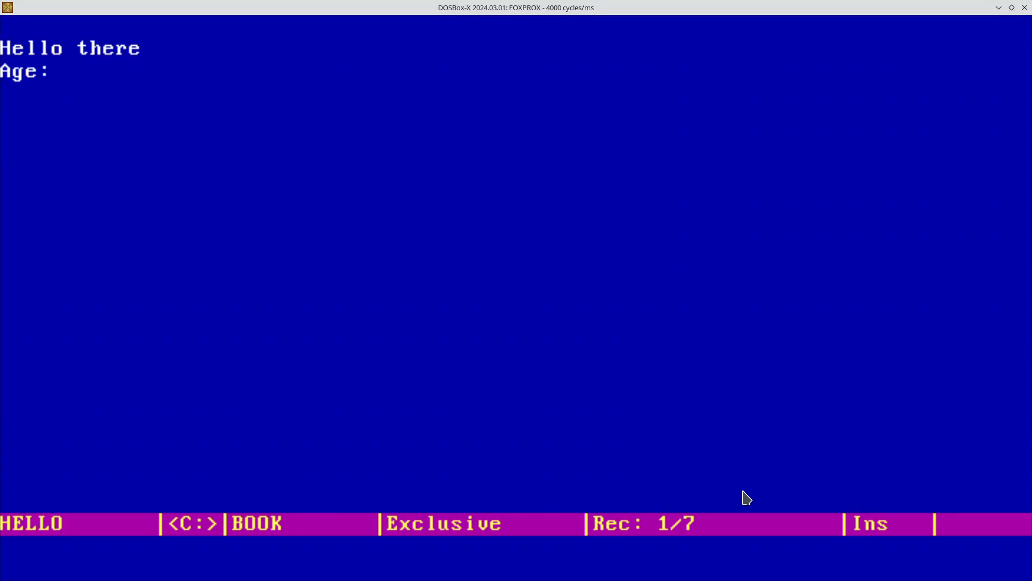
type("23")
key("Return")
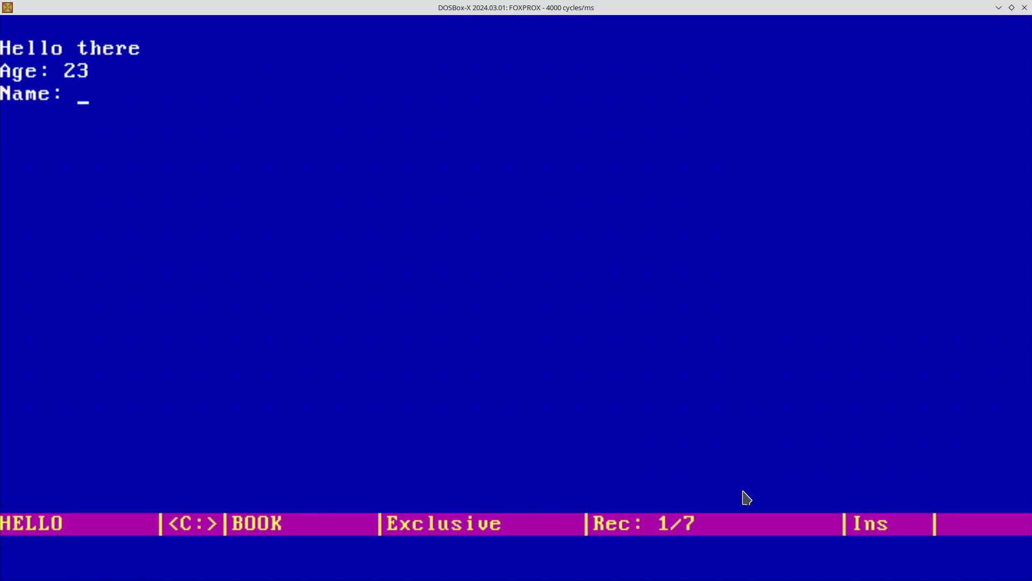
type("John")
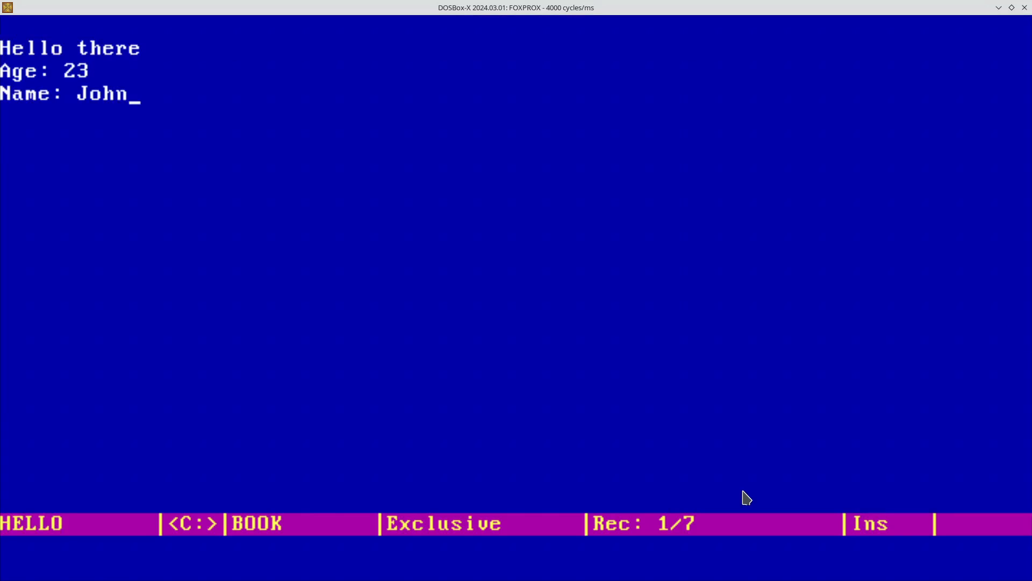
key("Return")
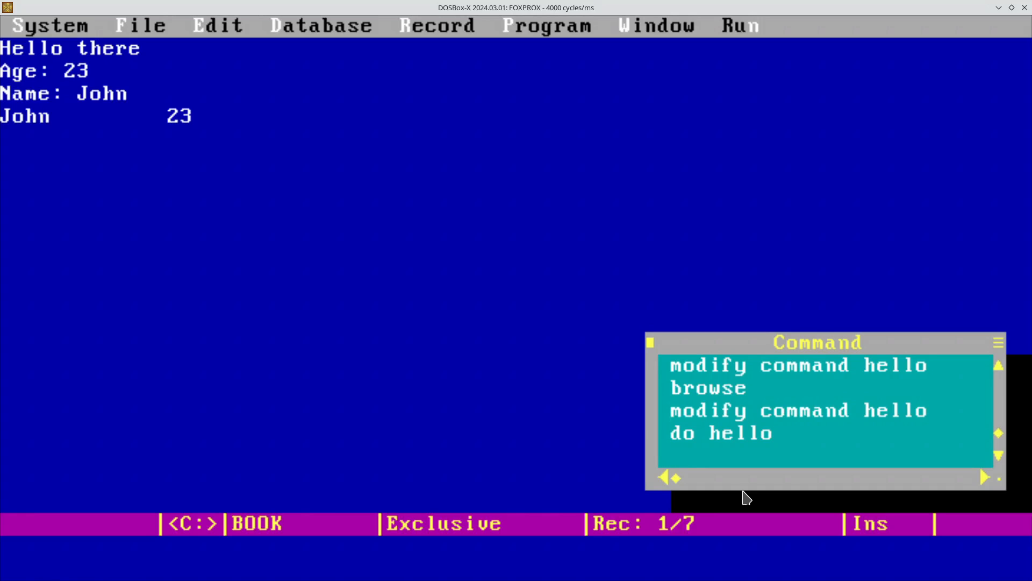
key("Up")
key("Up")
key("Return")
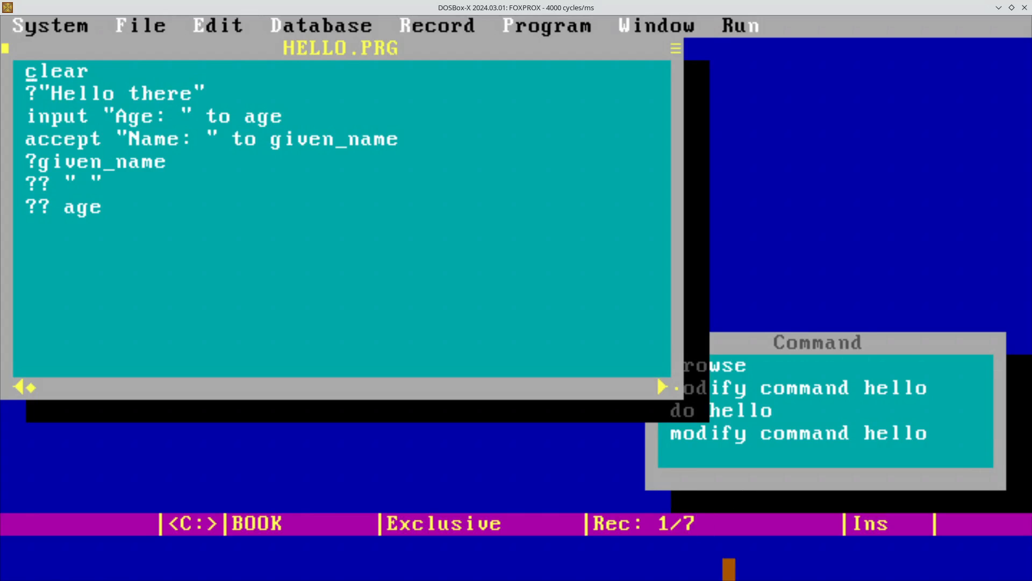
key("ctrl+d")
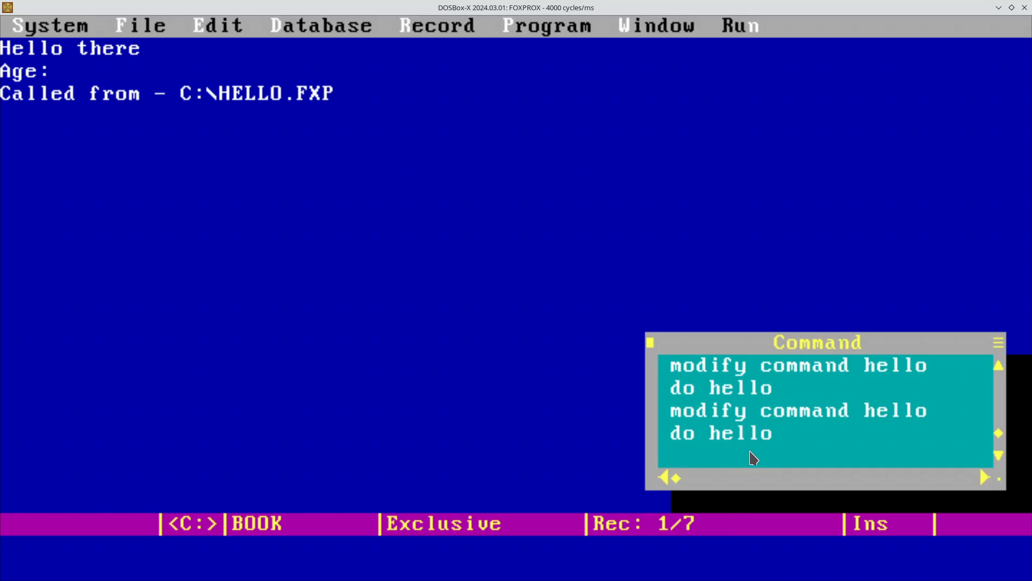
Reopen the hello program for editing and delete the ?"Hello there" line.
key("Up")
key("Up")
key("Return")
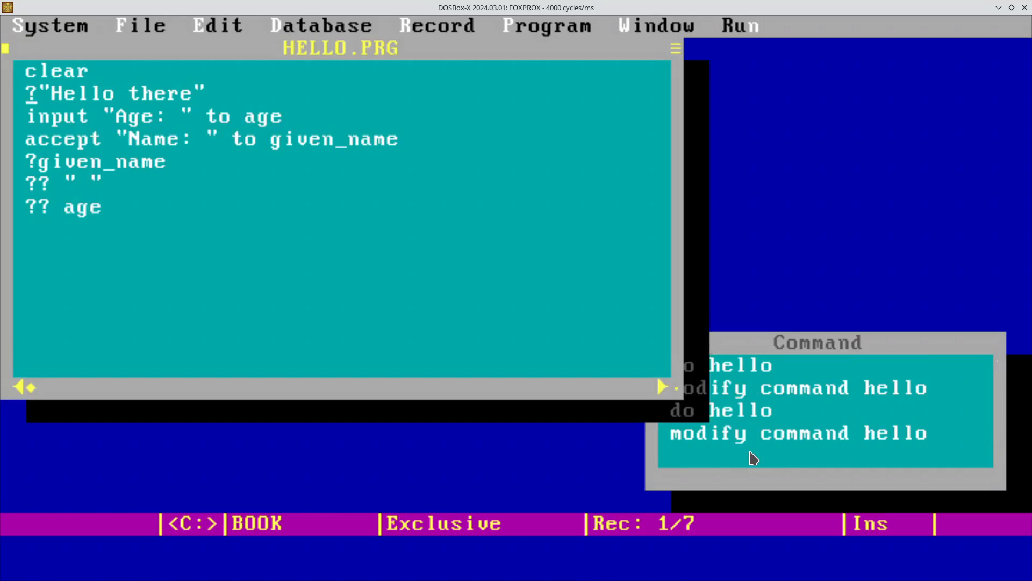
key("Delete")
key("Delete")
key("Delete")
key("Delete")
key("Delete")
key("Delete")
key("Delete")
key("Delete")
key("Delete")
key("Delete")
key("Delete")
key("Delete")
key("Delete")
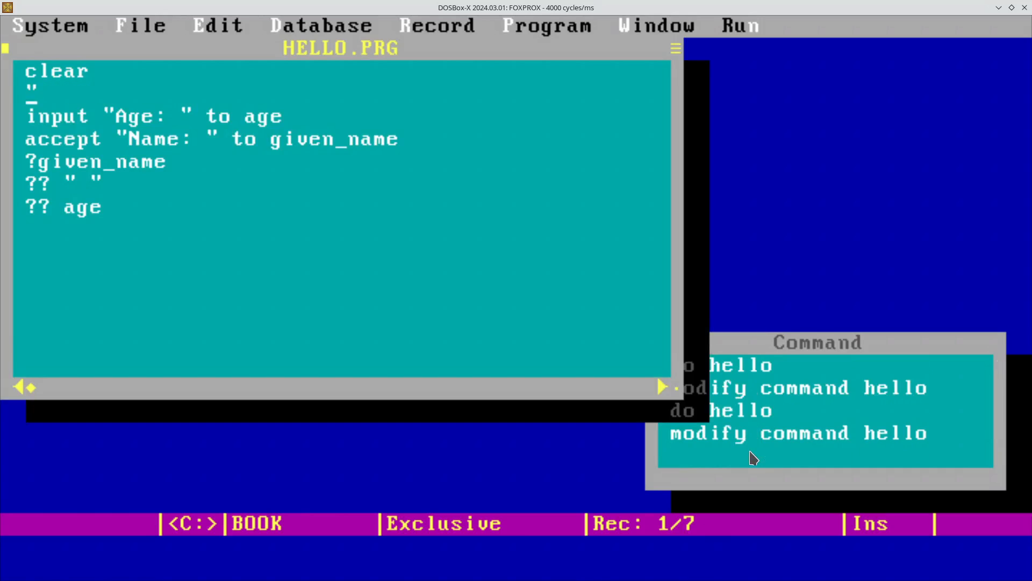
key("Delete")
key("Delete")
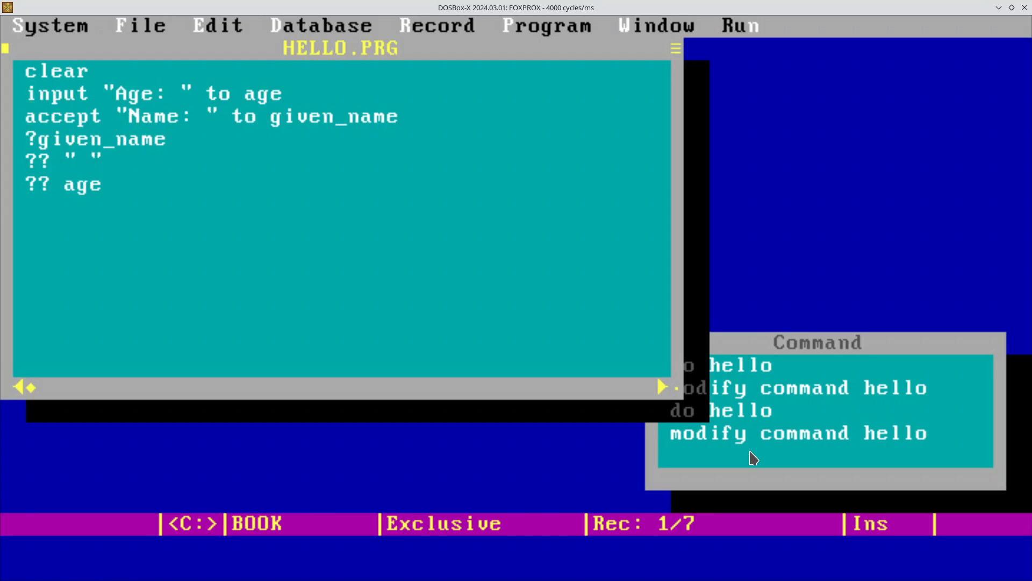
Insert the line ? "************" between the accept line and the ?given_name line.
key("Up")
key("Down")
key("Down")
key("Down")
key("Return")
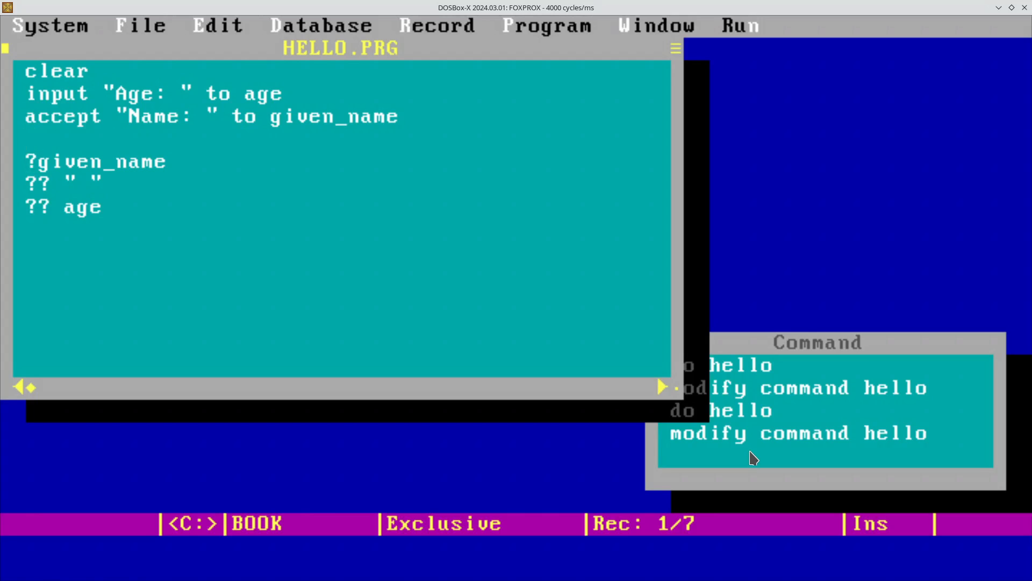
type("? \"************\"")
key("Return")
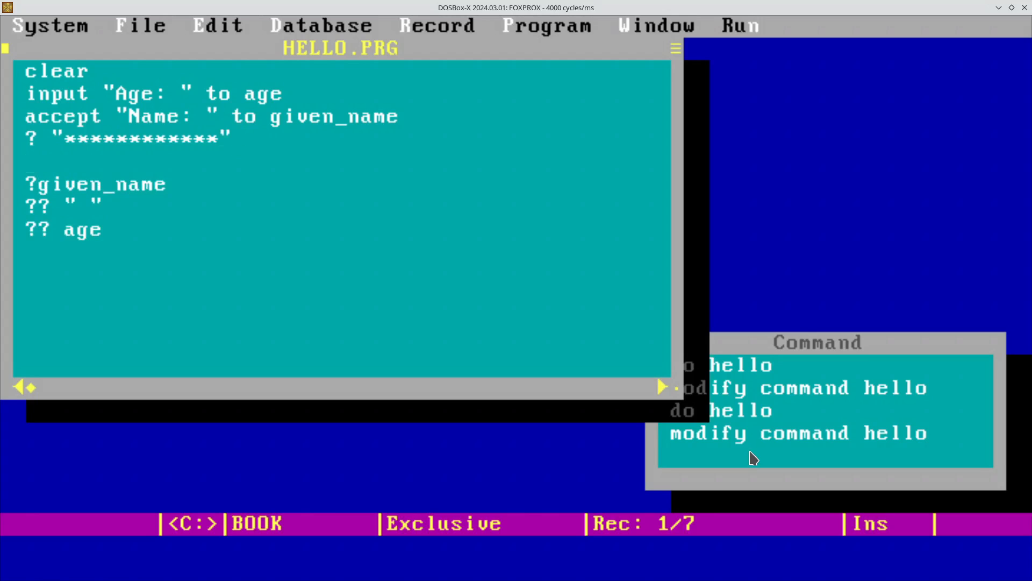
Change the ?given_name line to ? "NAME - ", given_name.
type("? \"NAME")
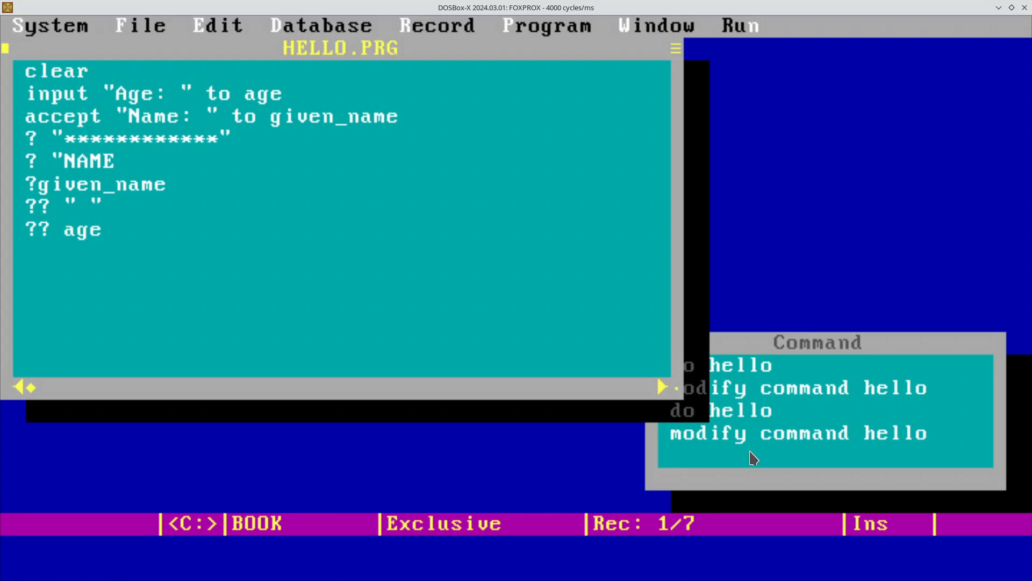
type(" - \",")
key("Delete")
key("Delete")
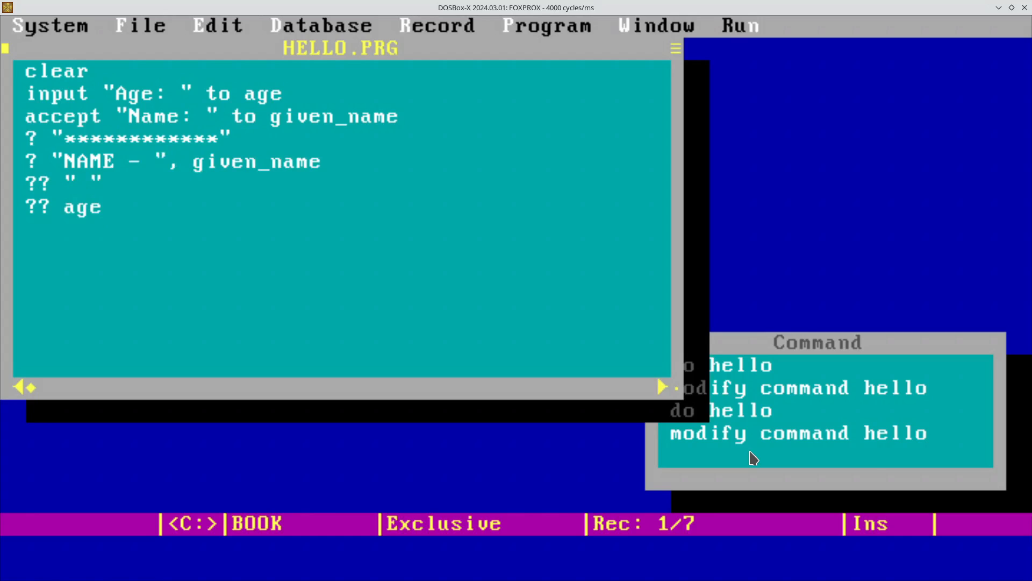
Merge the ?? " " and ?? age lines into the single line ? "AGE - ", age.
key("Down")
key("Left")
key("Left")
key("Left")
key("Left")
key("Left")
key("Delete")
type("AGE -")
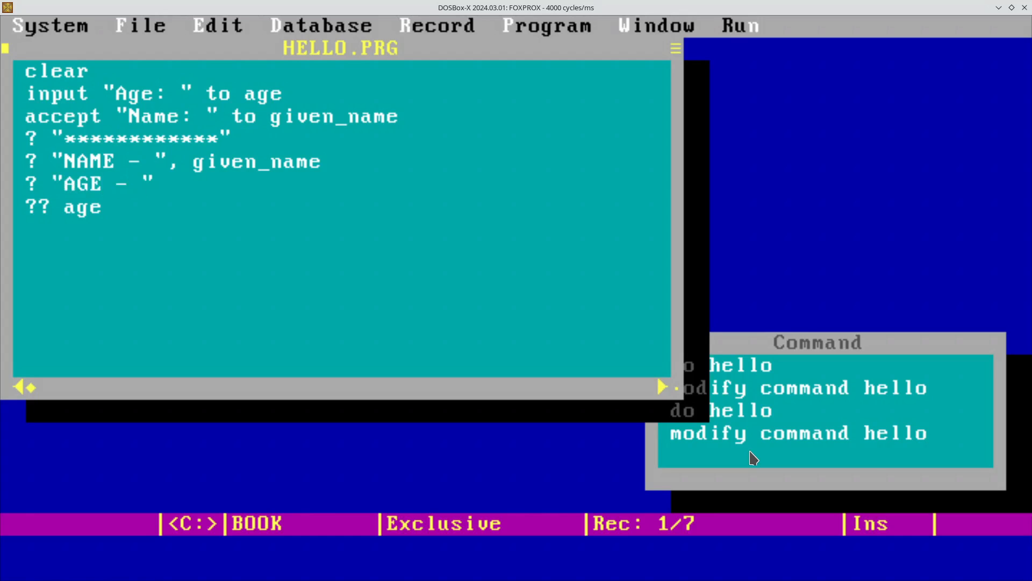
key("Right")
key("Right")
type(",")
key("Delete")
key("Delete")
key("Delete")
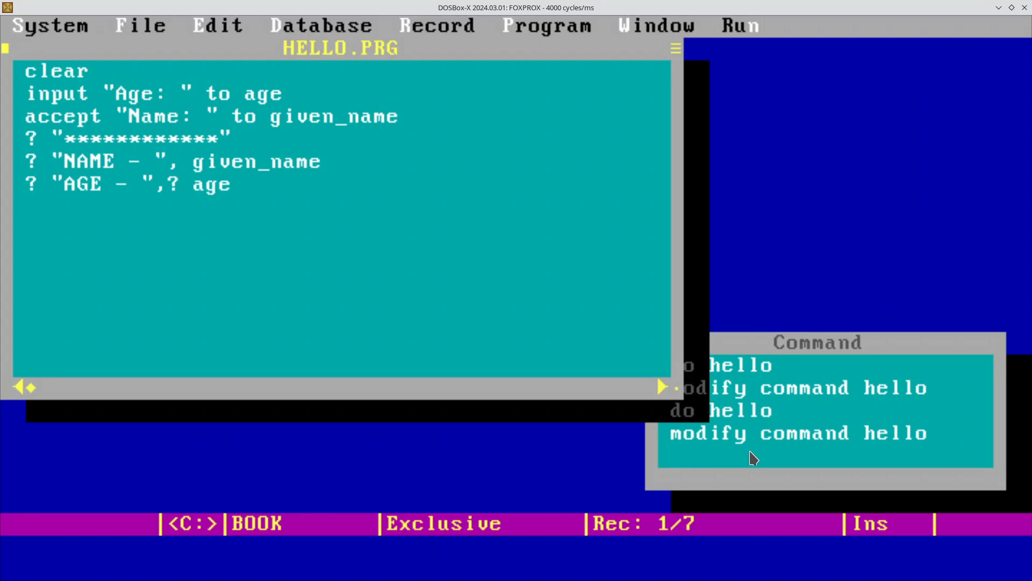
key("End")
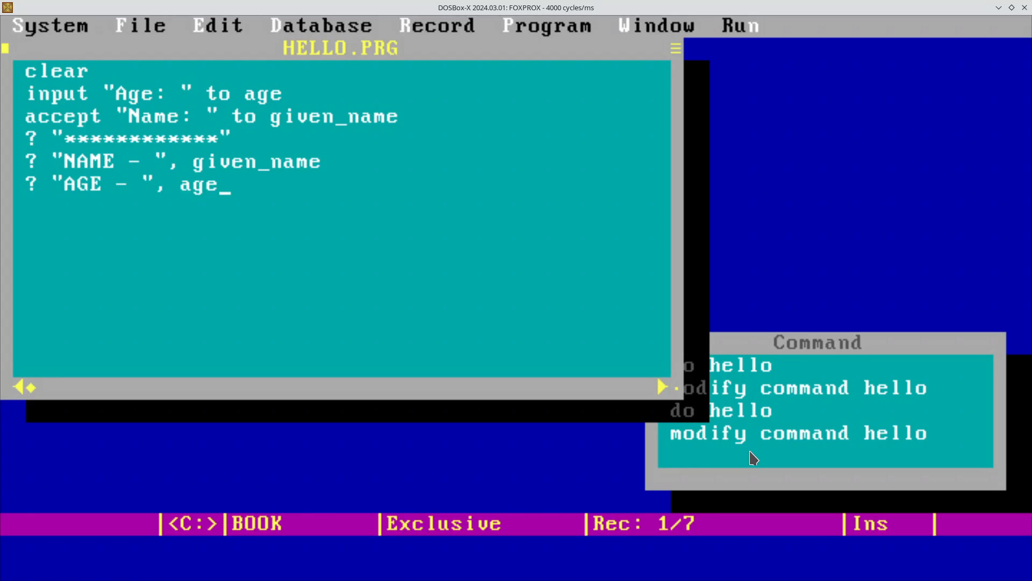
Save the reformatted hello program and run it with age 23 and a first name.
key("Return")
key("ctrl+d")
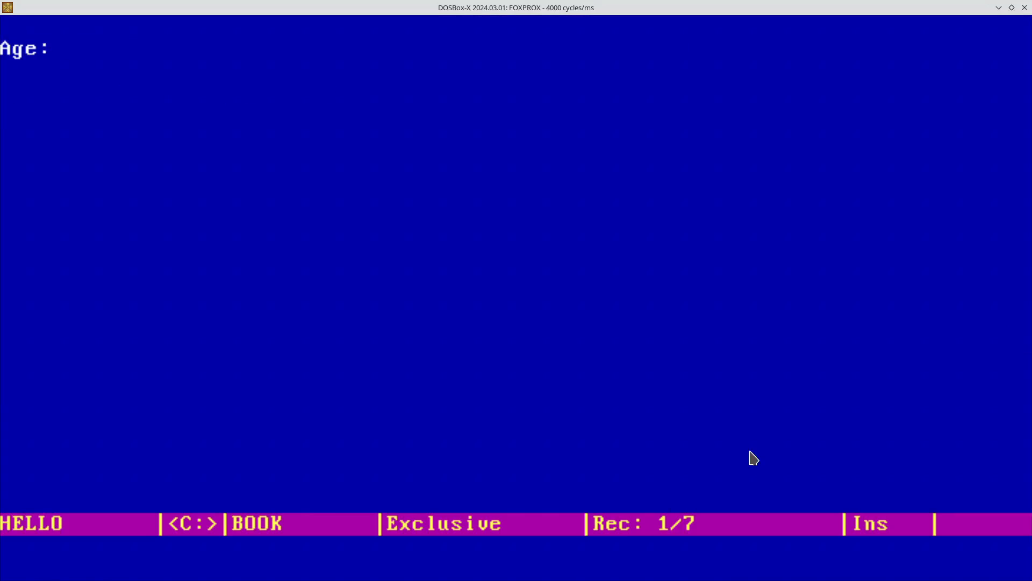
type("23")
key("Return")
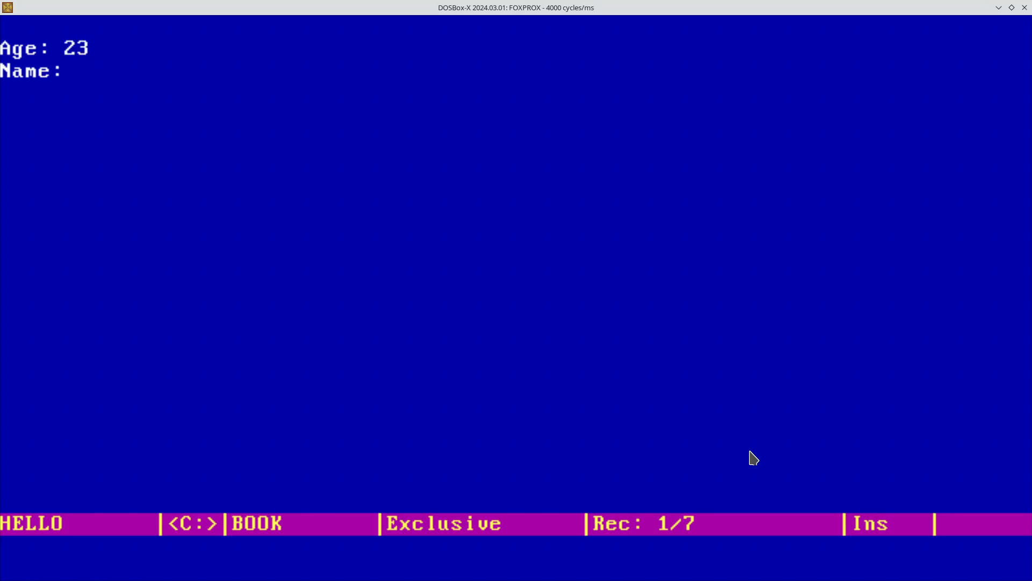
type("John")
key("Return")
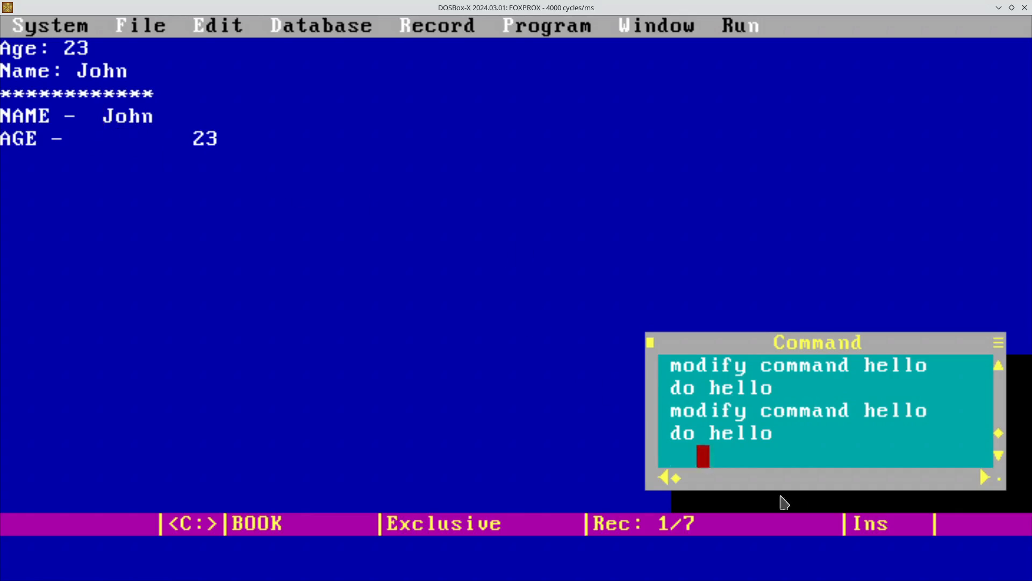
Reopen the hello program and add a closing ? "************" line below the AGE line.
key("Up")
key("Up")
key("Return")
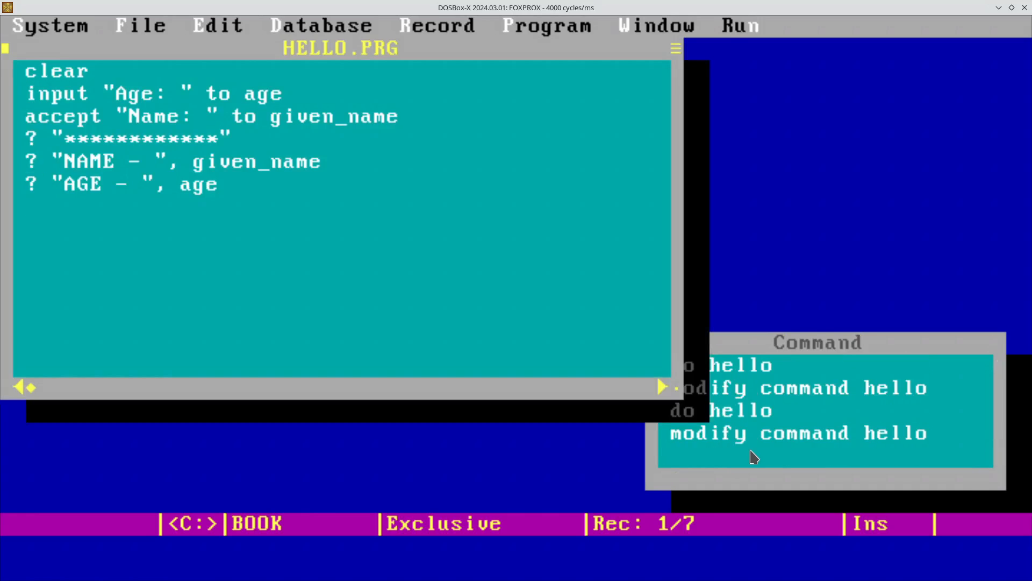
key("Up")
key("Down")
key("Down")
key("Return")
type("? \"\"")
type("***********")
type("*")
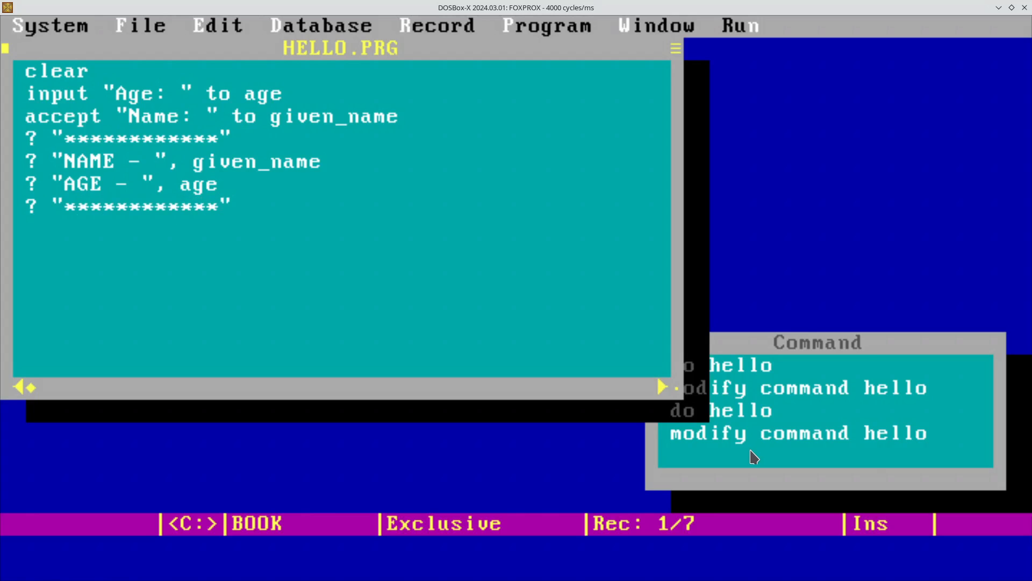
Remove the space after the comma in the AGE and NAME output lines.
key("Up")
key("Left")
key("Left")
key("Left")
key("Left")
key("Delete")
key("Delete")
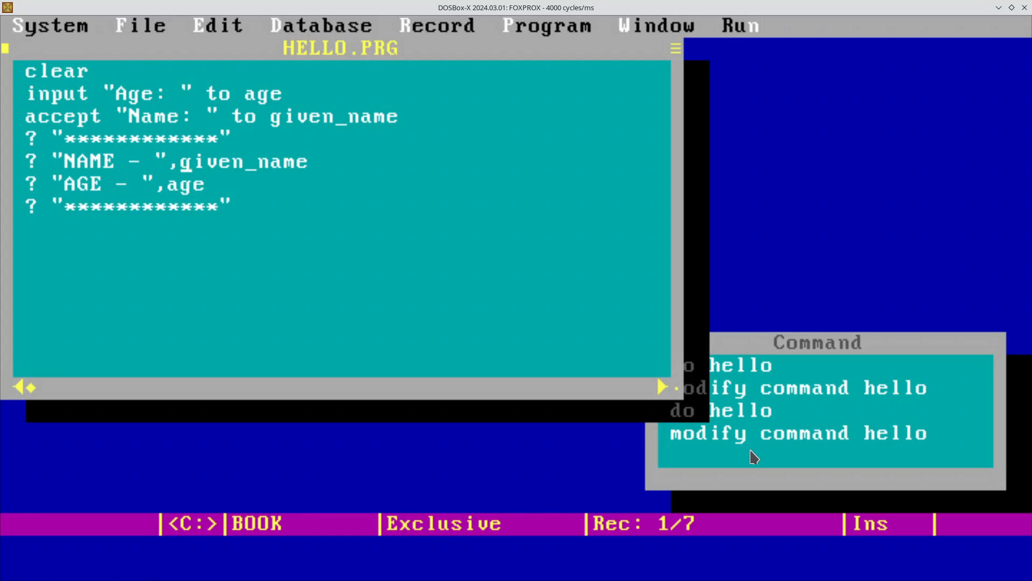
Save the edited hello program and run it with age 23 and a first name.
key("ctrl+w")
key("Up")
key("Up")
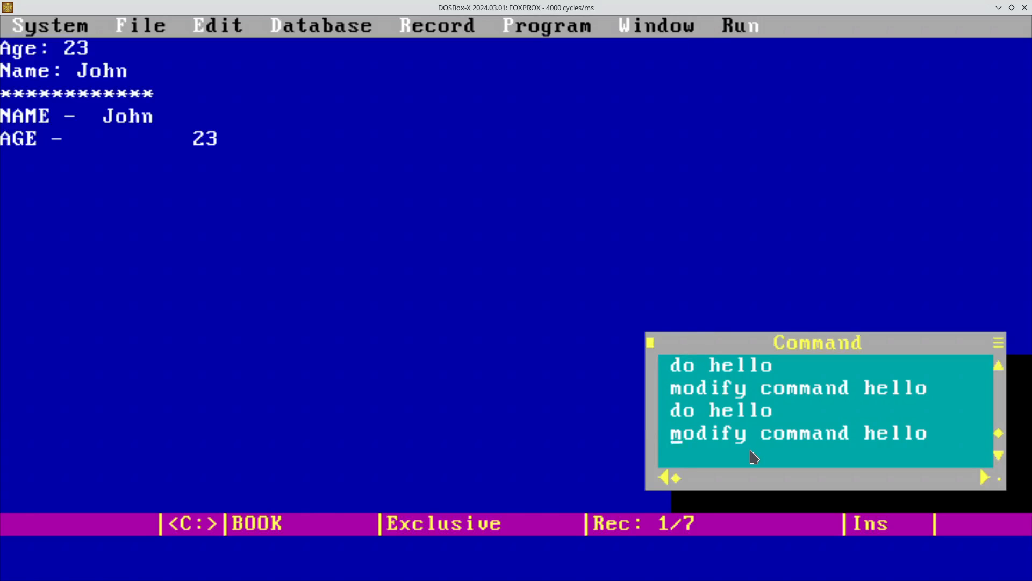
key("Return")
type("23")
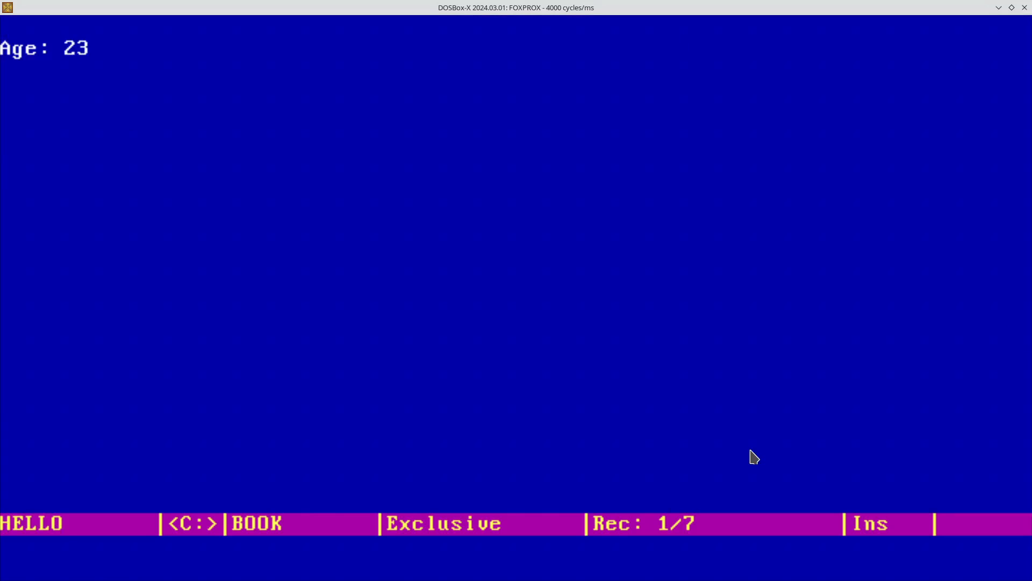
key("Return")
type("John")
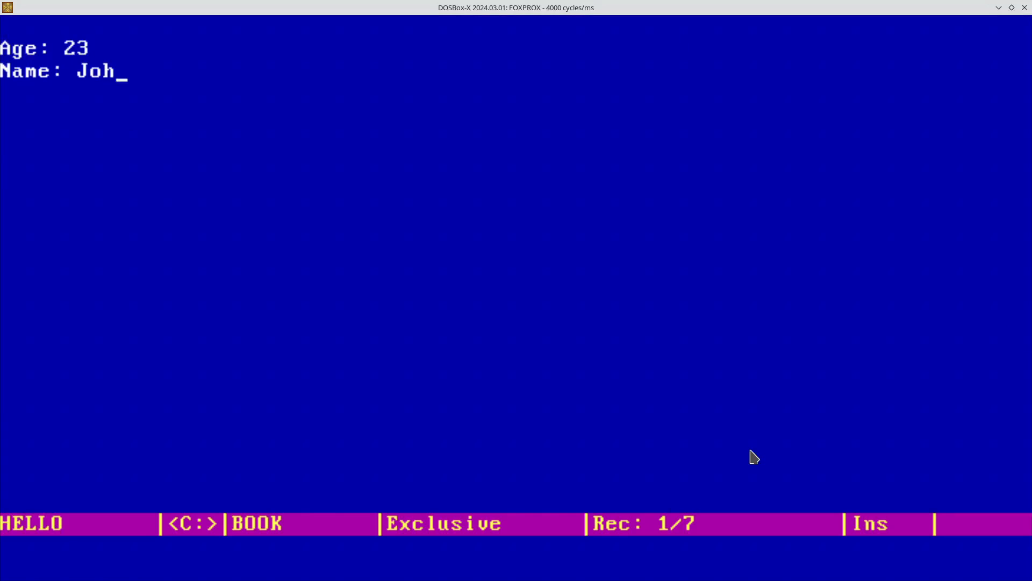
key("Return")
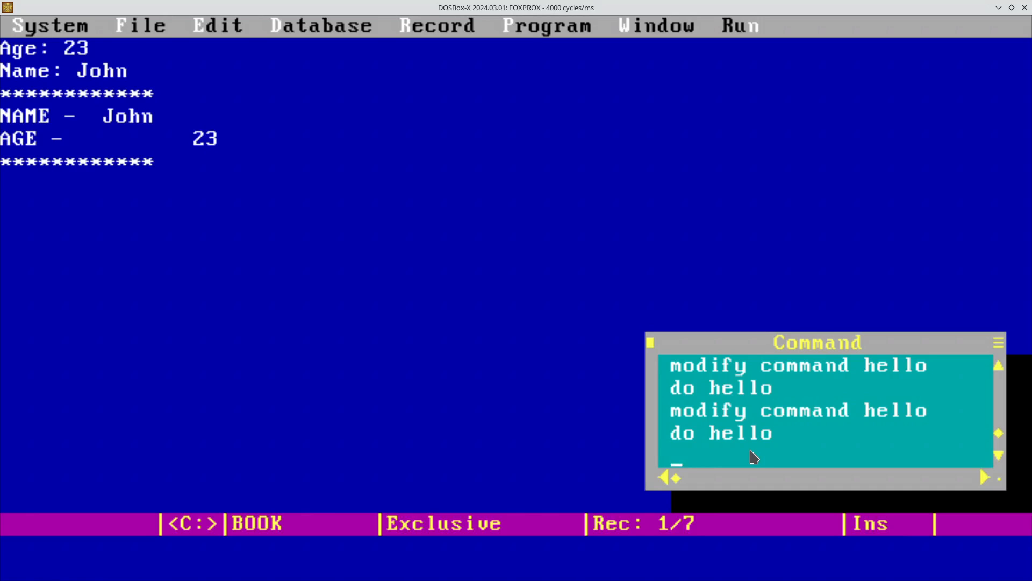
Reopen the hello program and restore the space after the comma in the NAME and AGE output lines.
key("Up")
key("Up")
key("Return")
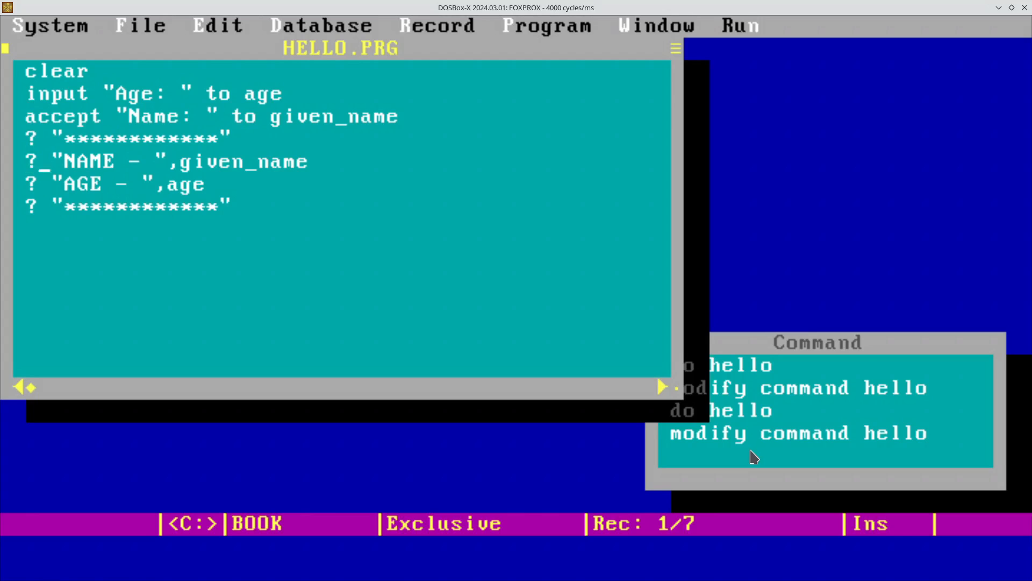
key("Right")
key("Right")
key("Right")
key("Right")
key("Right")
key("Right")
key("Right")
key("Right")
key("Right")
key("Right")
key("Left")
key("Right")
key("Right")
key("Right")
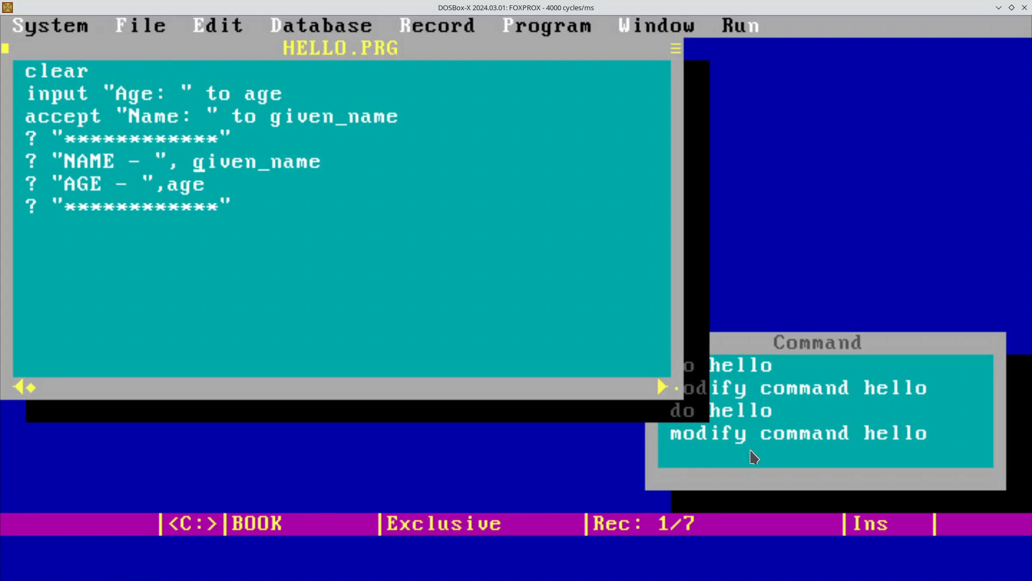
key("Down")
key("Left")
key("Left")
Remove the trailing space inside the quotes so the labels read "NAME -" and "AGE -".
key("Up")
key("Left")
key("Left")
key("Left")
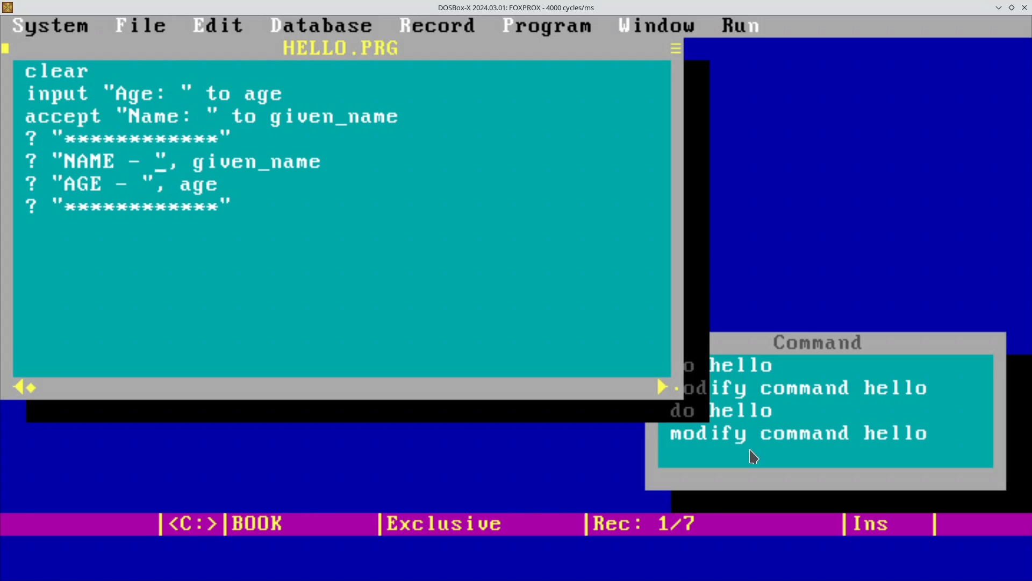
key("BackSpace")
key("Down")
key("BackSpace")
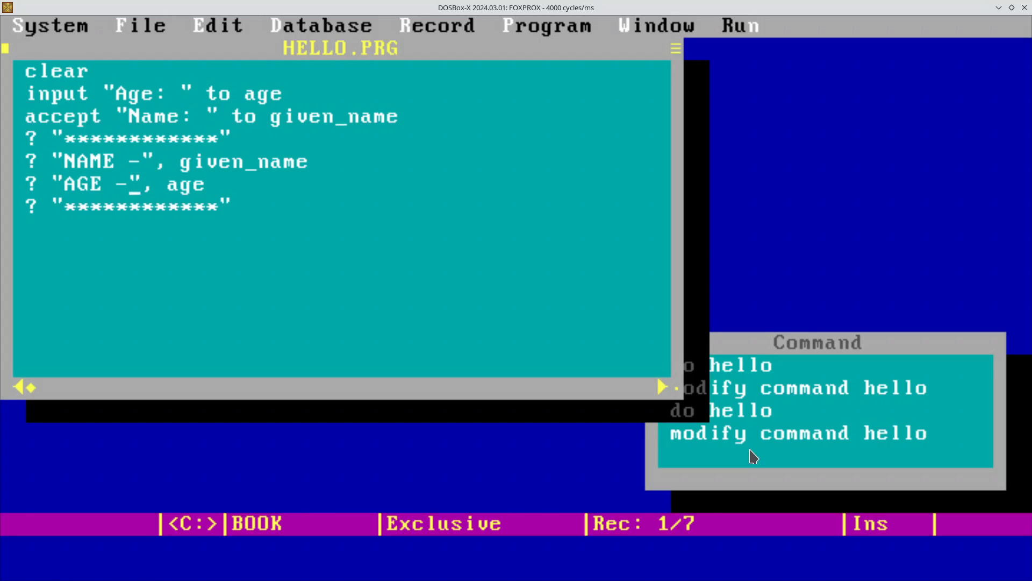
Save the hello program with the trimmed labels and run it with age 23 and a first name.
key("ctrl+w")
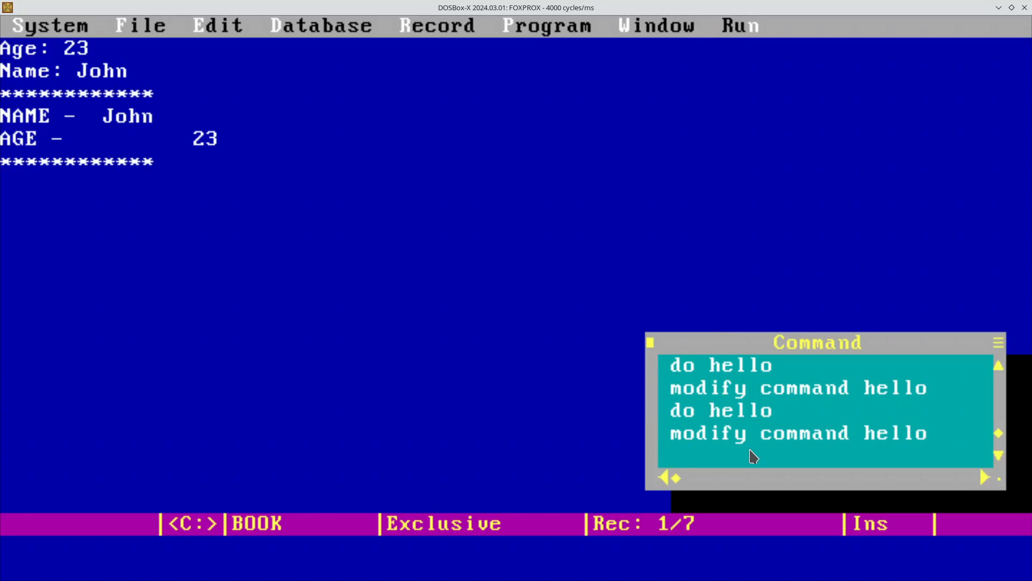
key("Return")
type("23")
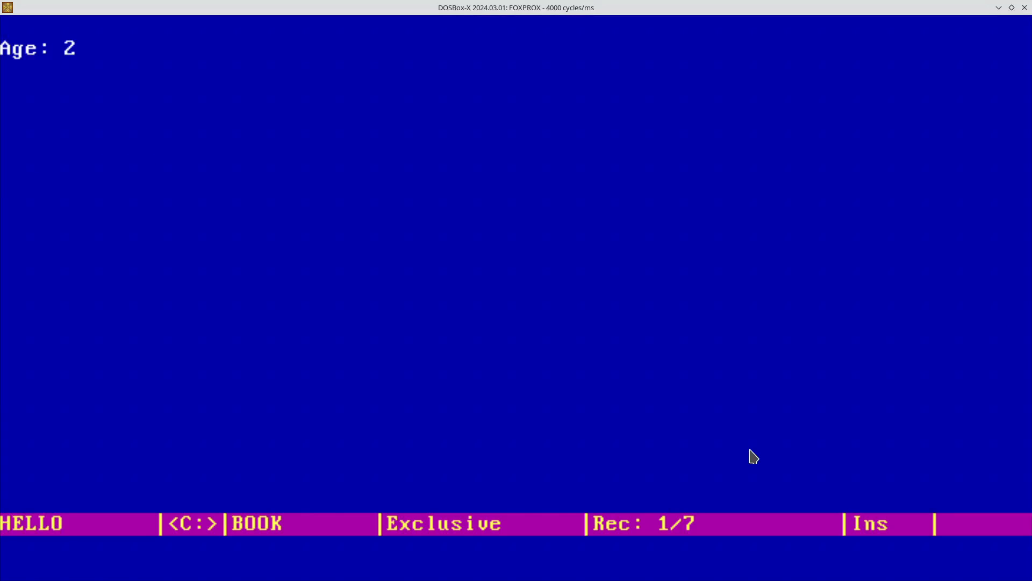
key("Return")
type("John")
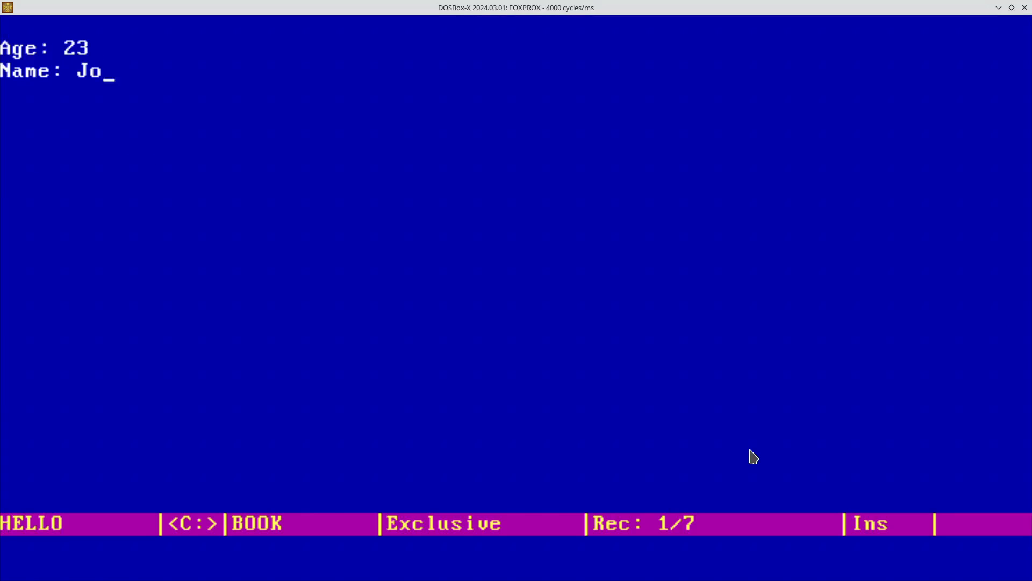
key("Return")
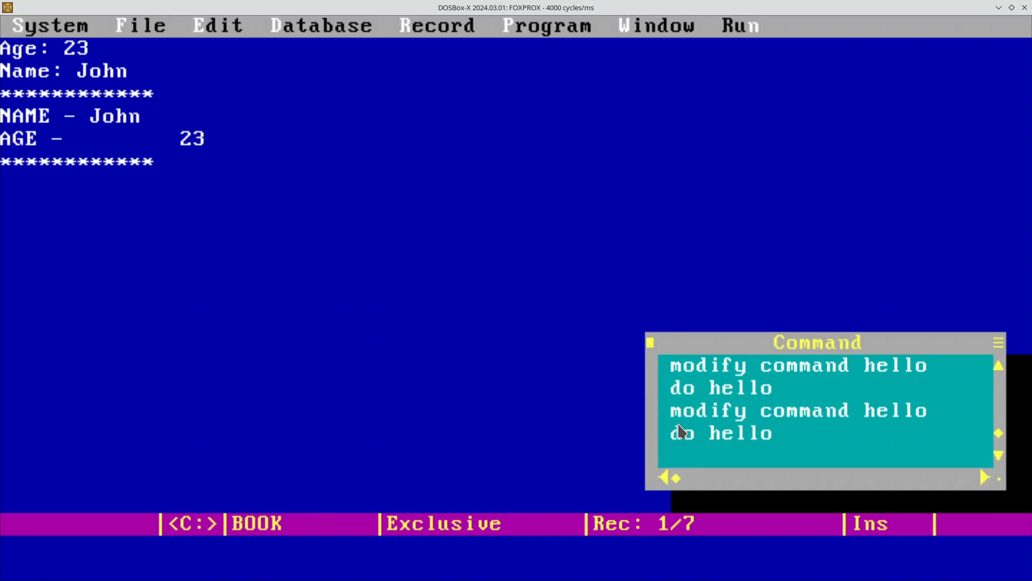
Reopen the hello program to review its NAME and AGE output lines, and close it without changes.
key("Return")
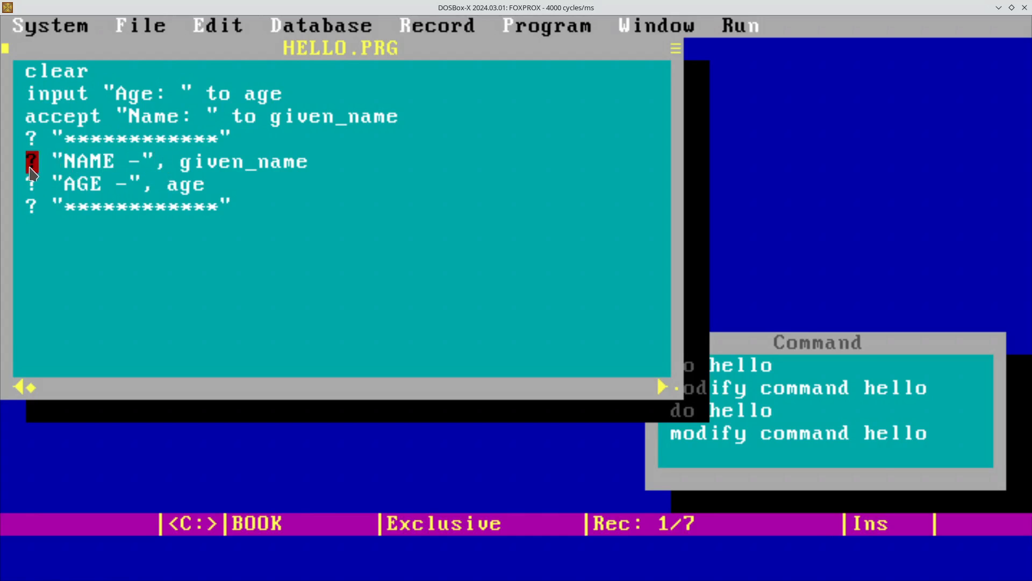
left_click(241, 278)
key("Escape")
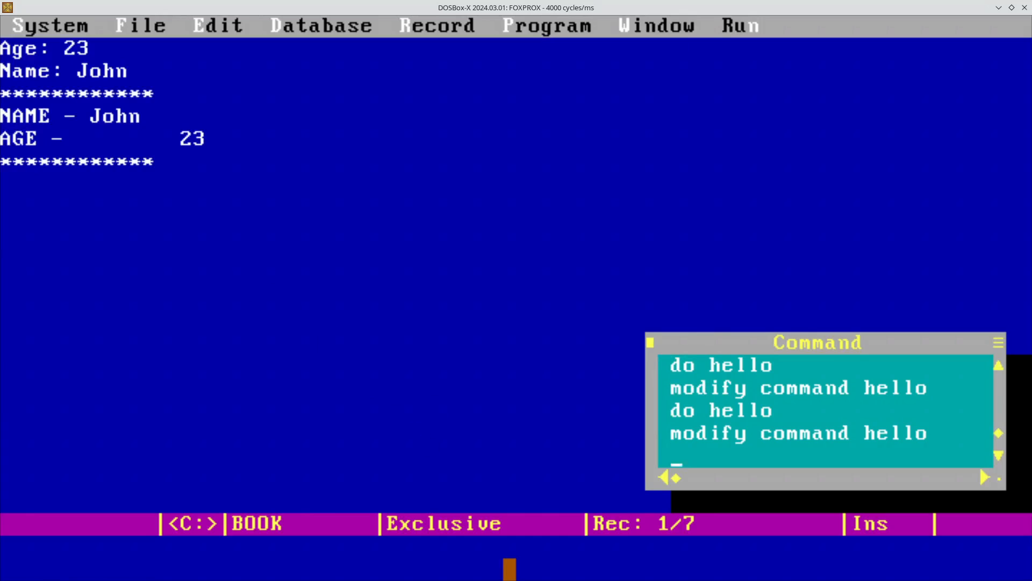
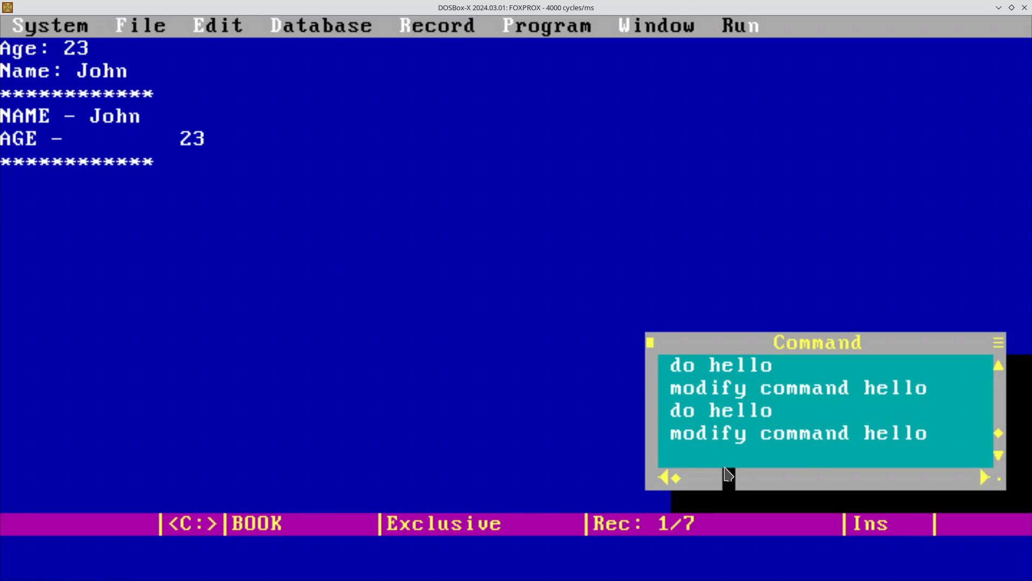
Create a new program file named tui with the modify command.
type("modif")
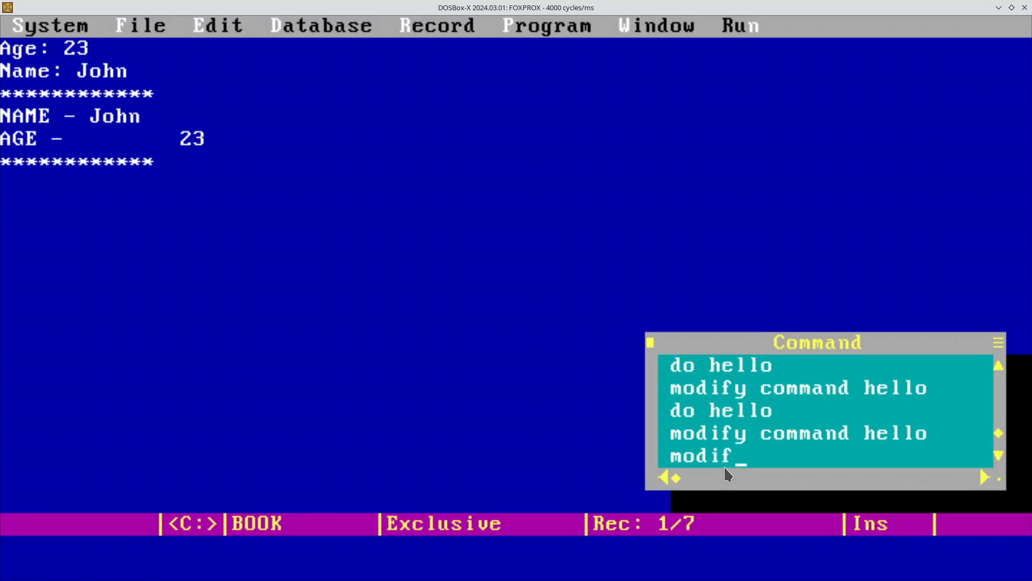
type("y commanf")
key("BackSpace")
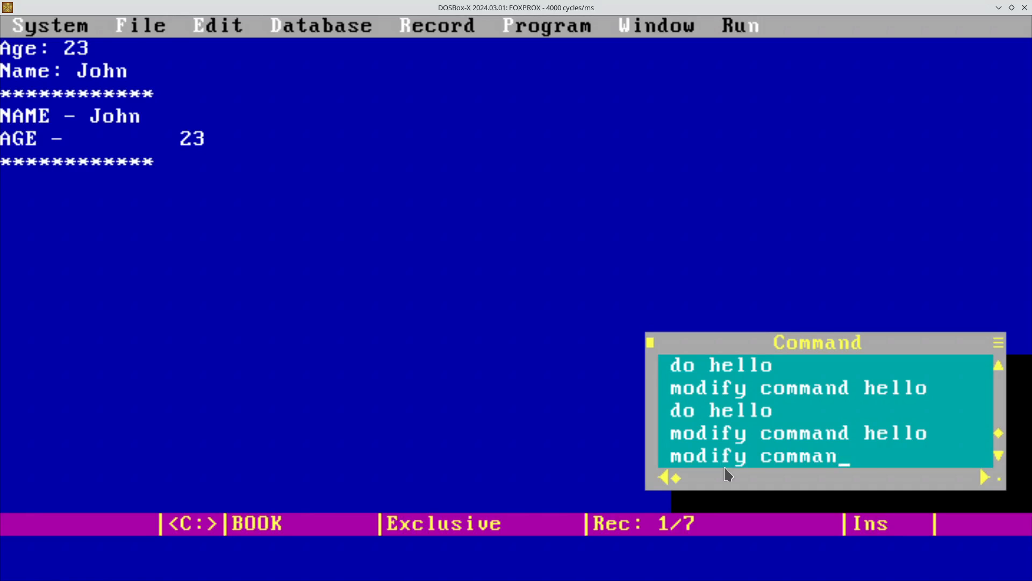
type("d tui")
key("Return")
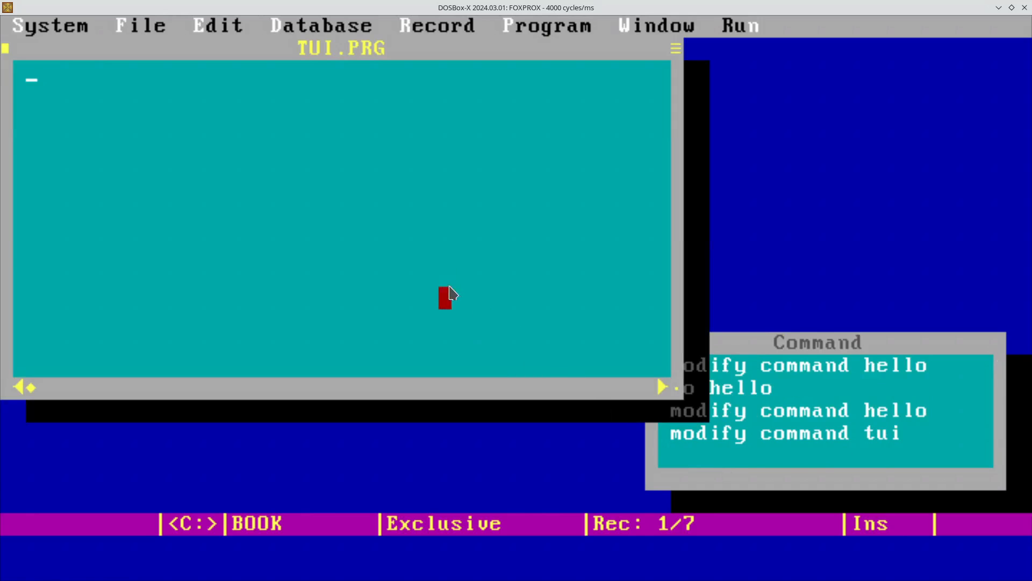
Write the tui program with a clear line followed by @2, 10 say "Hello there".
type("clear")
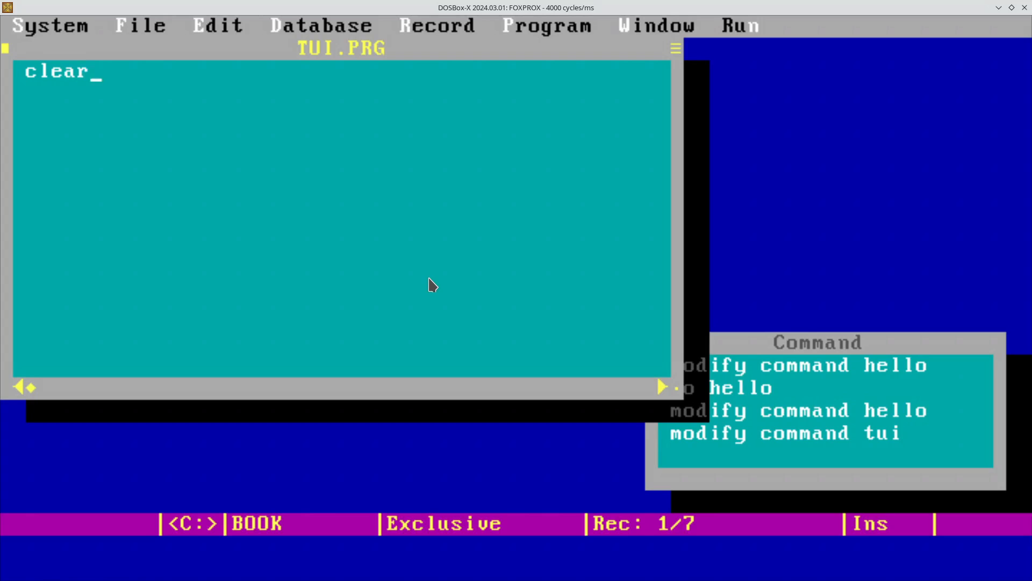
key("Return")
type("@2, 10")
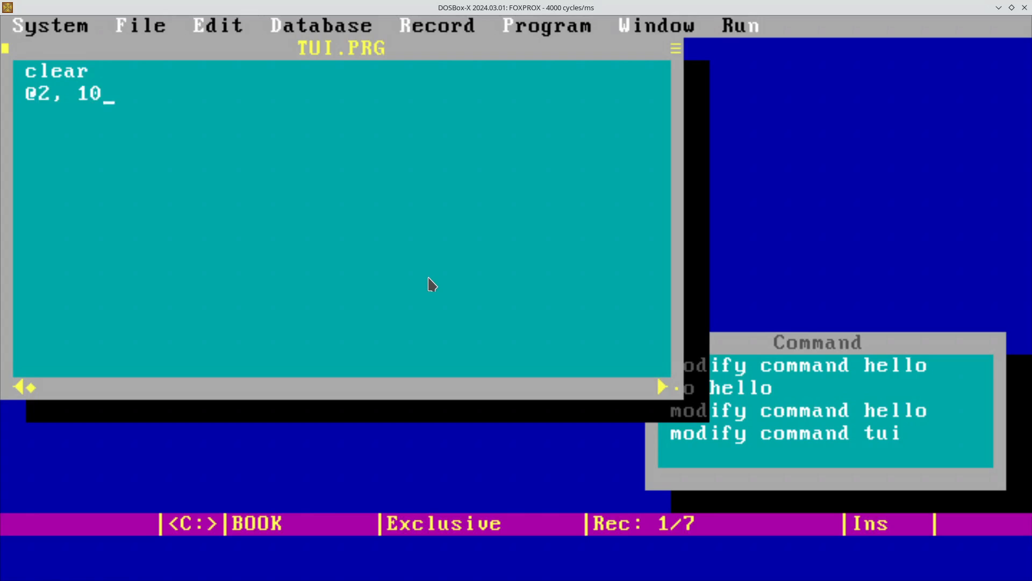
type(" say \"Hello")
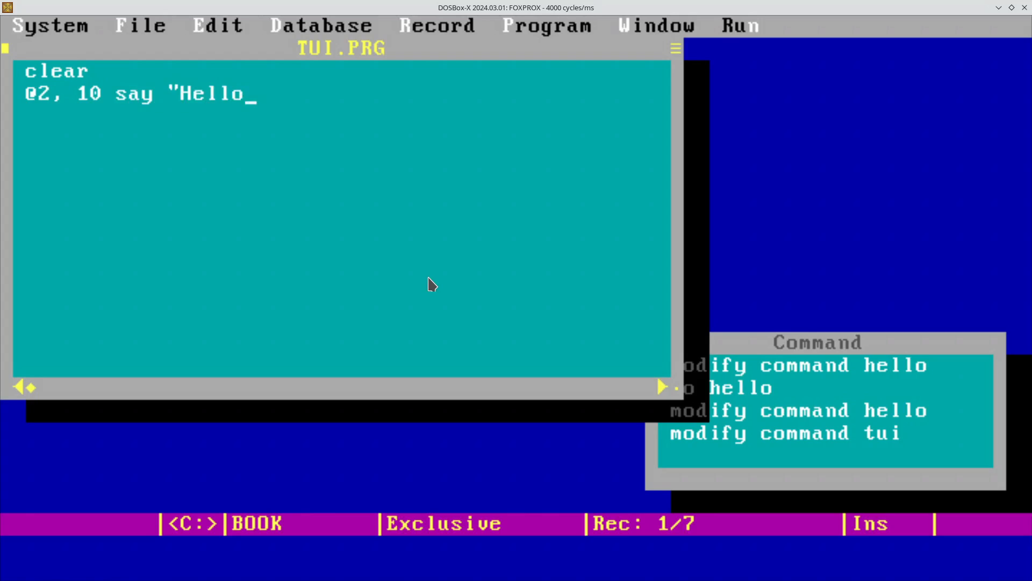
type(" there")
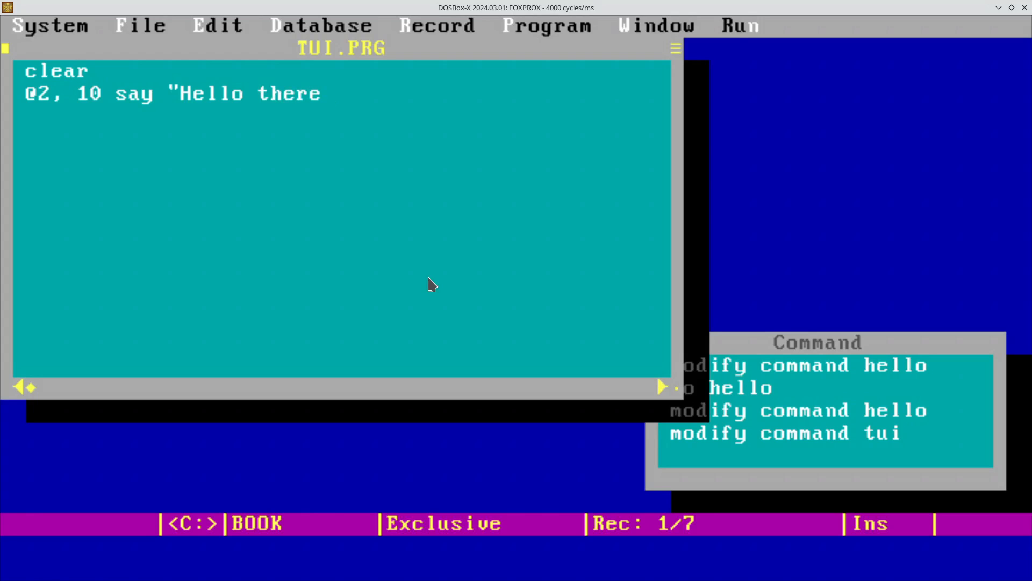
type("\"")
key("Return")
Save the tui program and run it with do tui.
key("ctrl+w")
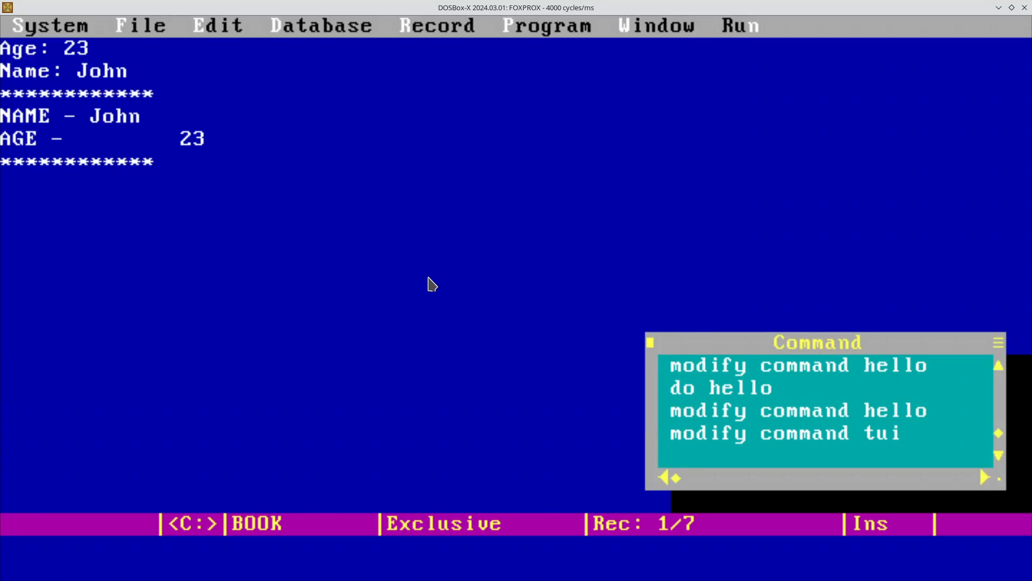
type("do tui")
key("Return")
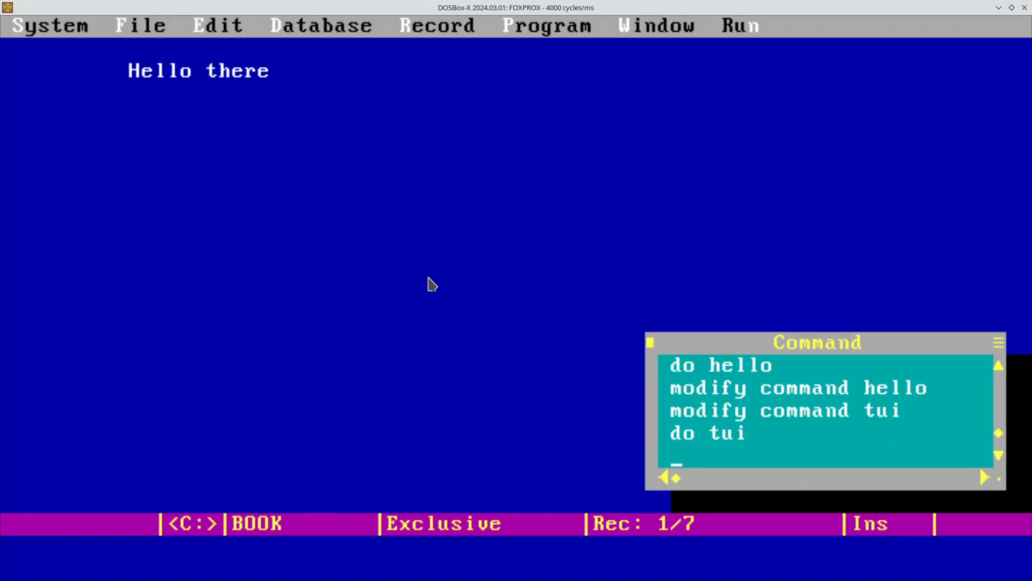
Reopen the tui program to review the @2, 10 say line, and close it without editing.
key("Up")
key("Up")
key("Return")
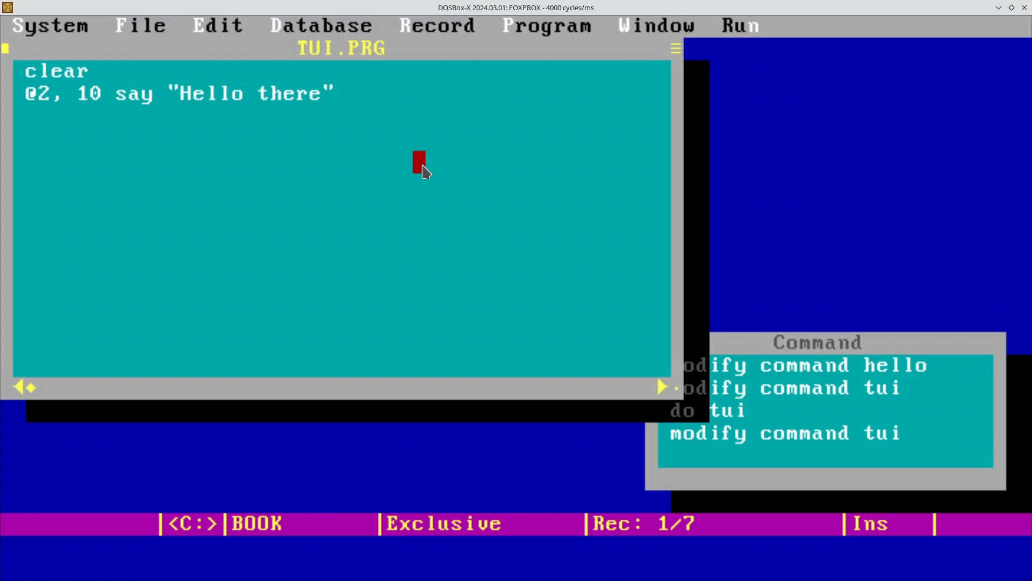
key("ctrl+d")
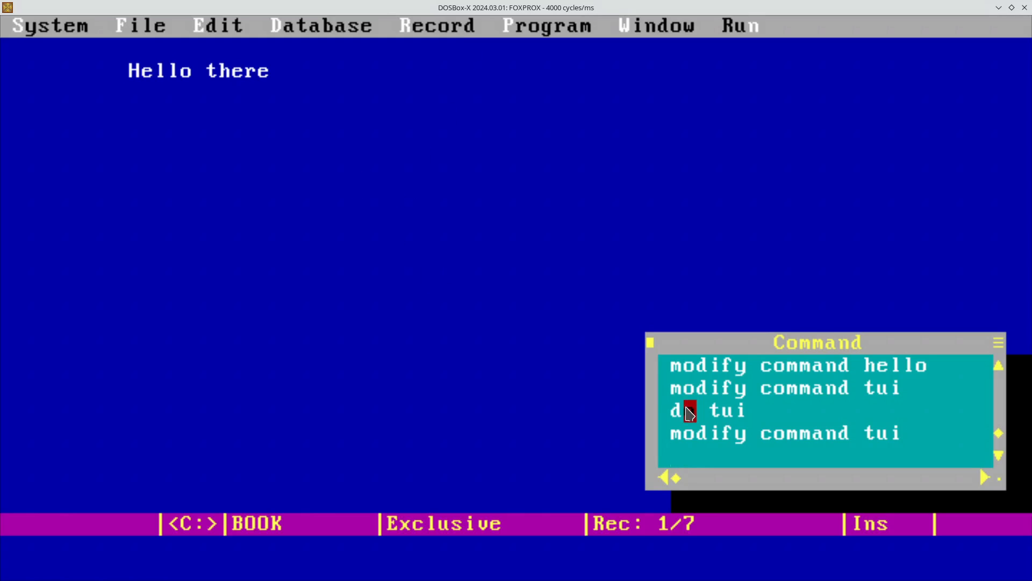
Reopen the tui program and add the line @1,1 clear to 12,12 below the "Hello there" line.
key("Up")
key("Return")
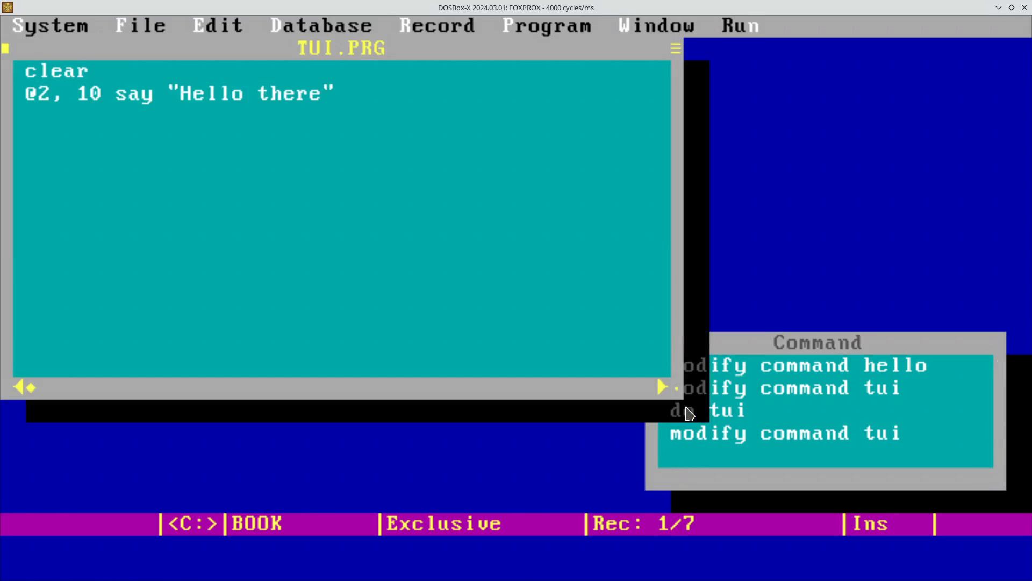
key("Down")
key("Right")
key("Right")
key("Left")
key("Left")
key("Left")
key("Left")
key("Right")
key("Right")
key("Right")
key("Right")
key("End")
key("Return")
type("@1,")
key("BackSpace")
type("1 clear")
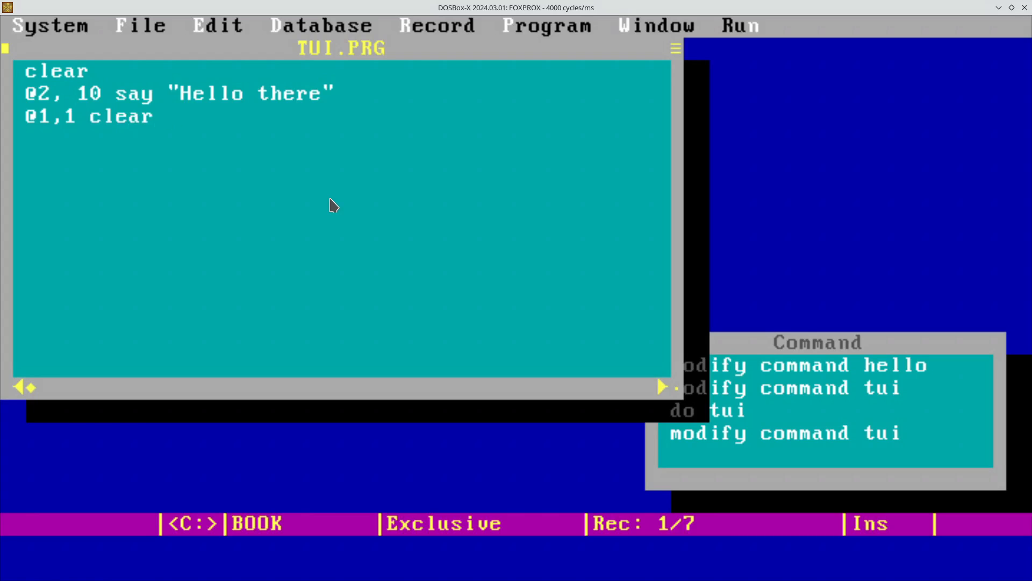
type(" to 12,12")
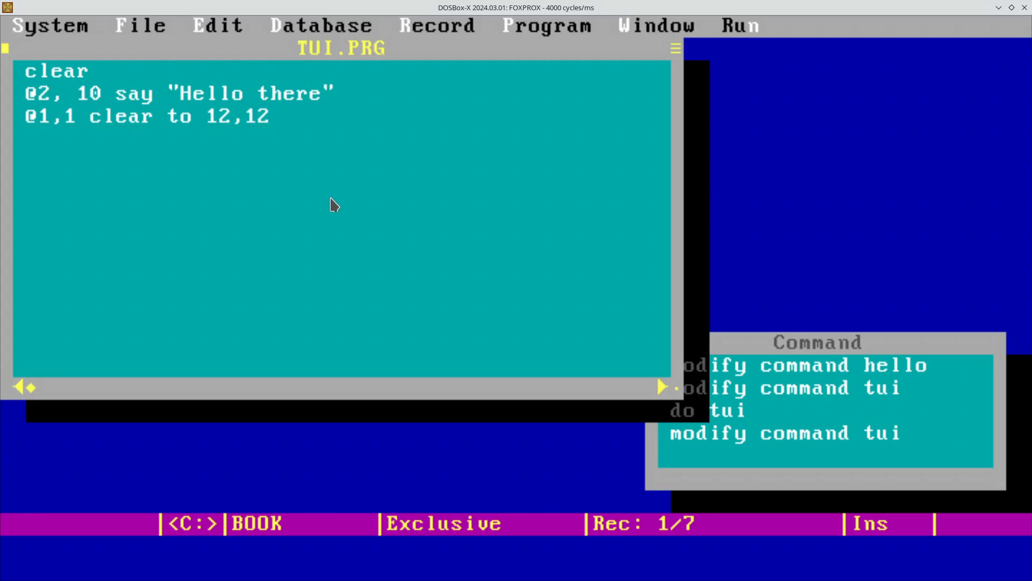
key("Return")
Save the tui program with the added area-clearing line and run it.
key("ctrl+d")
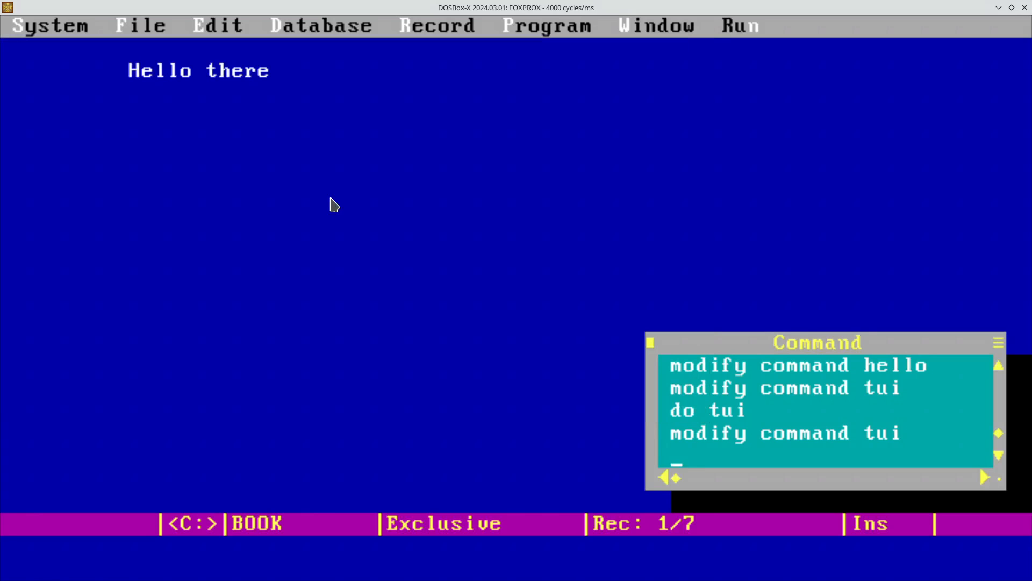
type("do tui")
key("Return")
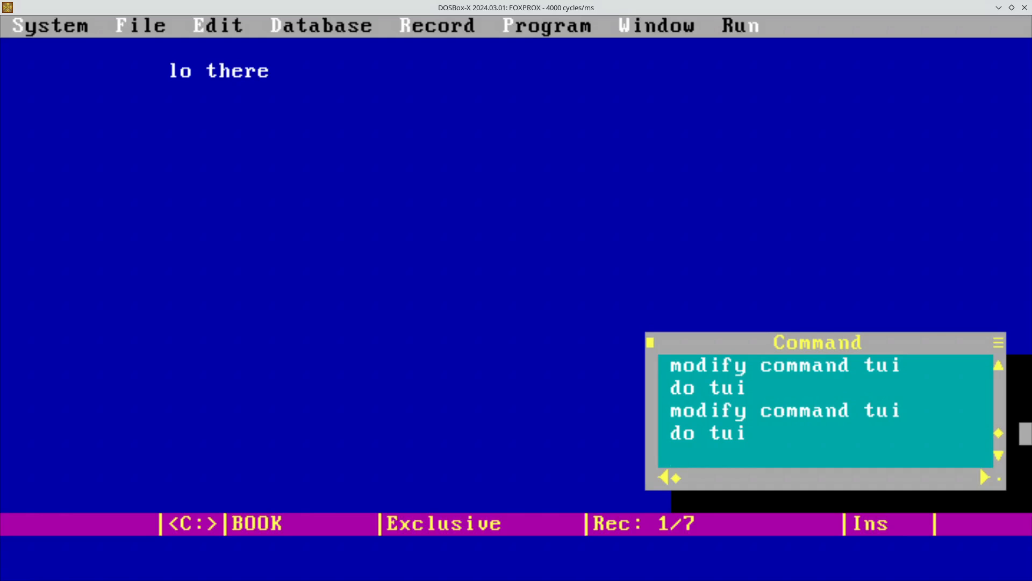
Reopen the tui program to examine the coordinates of the clear to line, and close it unchanged.
key("Up")
key("Up")
key("Return")
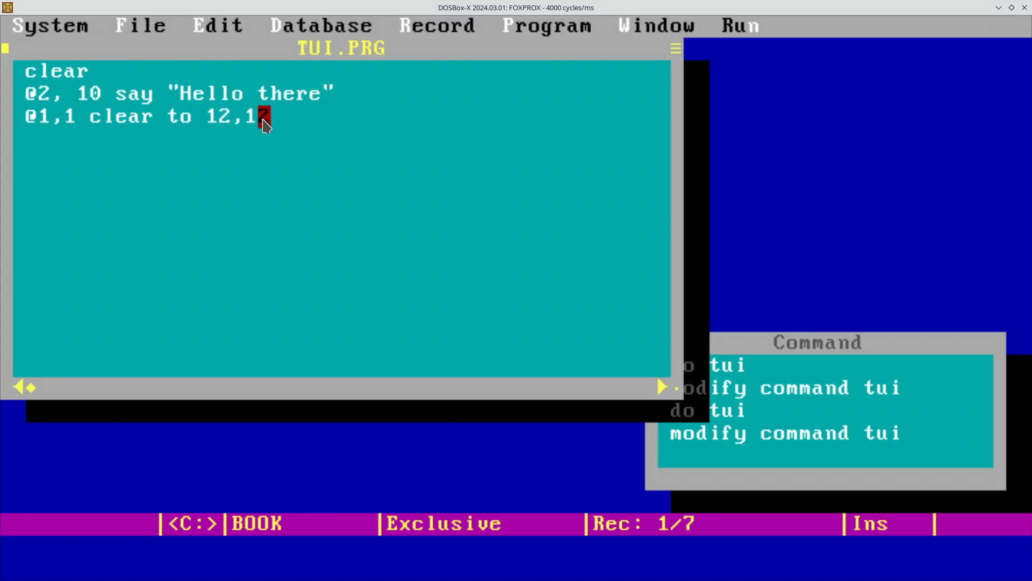
key("ctrl+d")
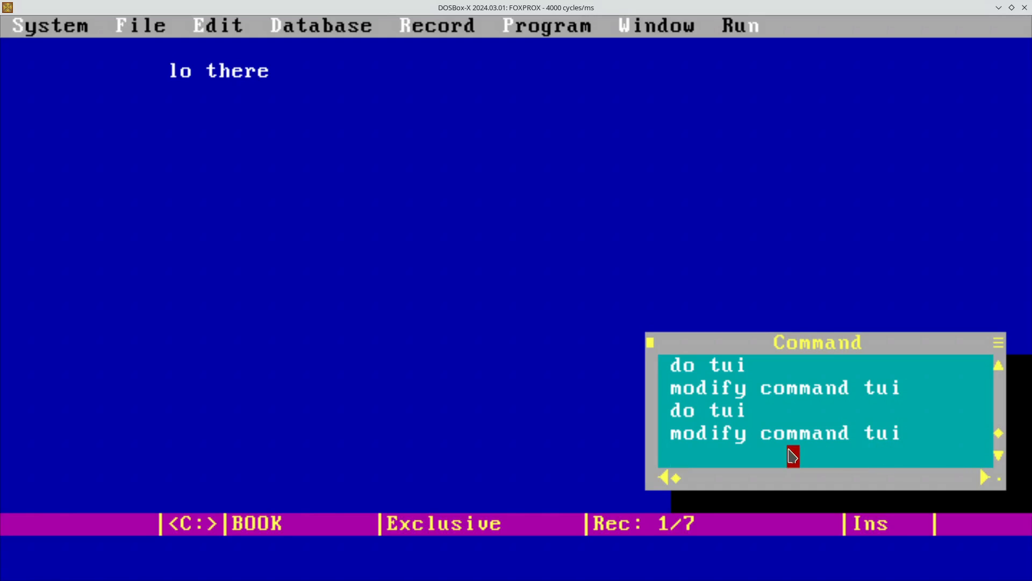
Reopen the tui program and insert store 2750 to num below the opening clear line.
key("Up")
key("Return")
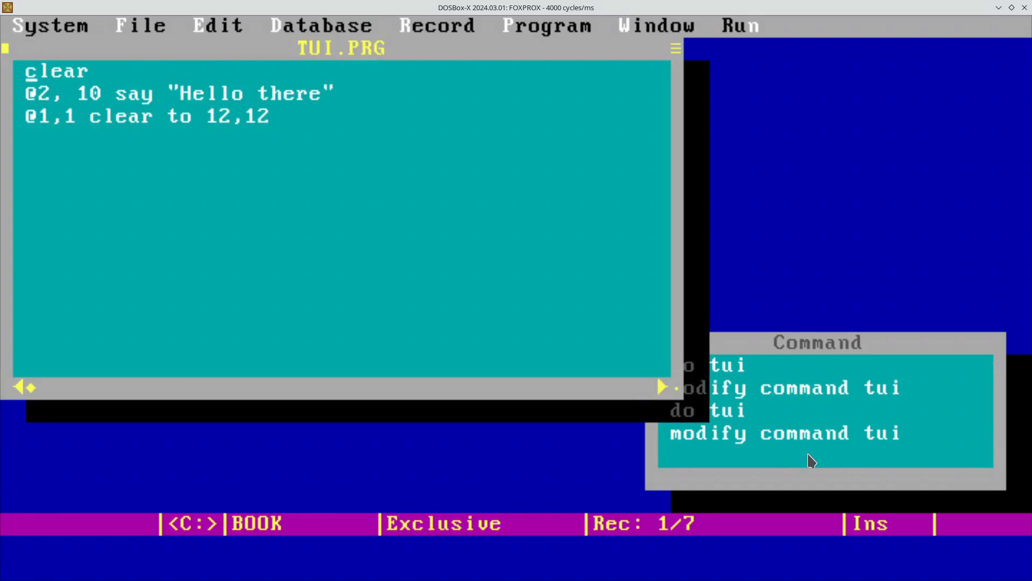
key("End")
key("Return")
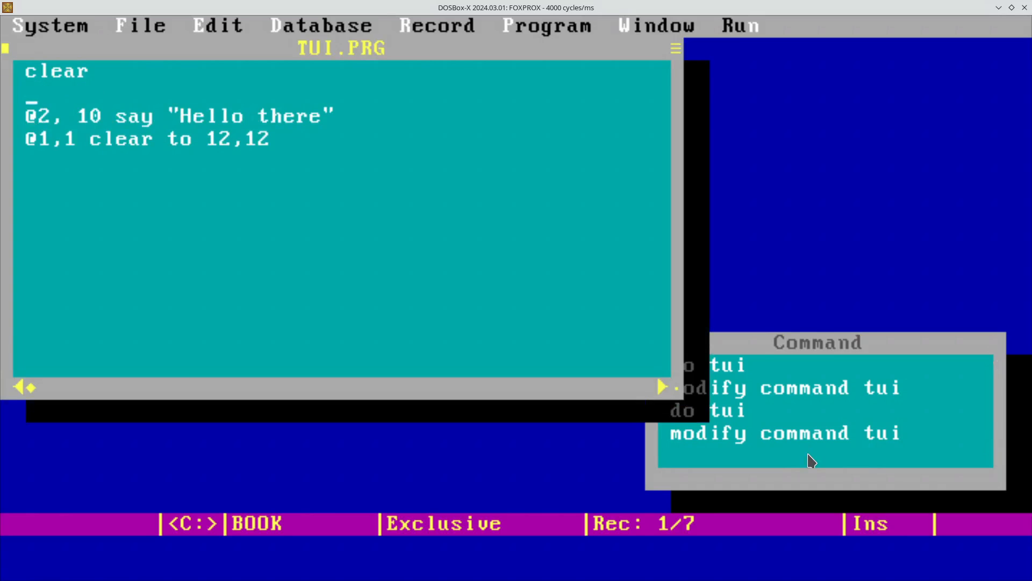
type("store 2")
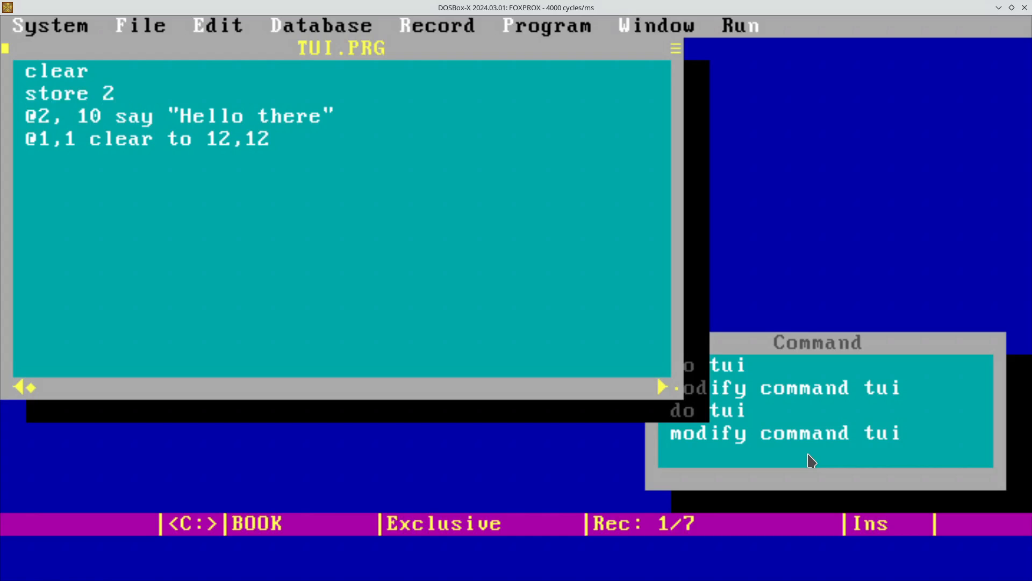
type("750 to num")
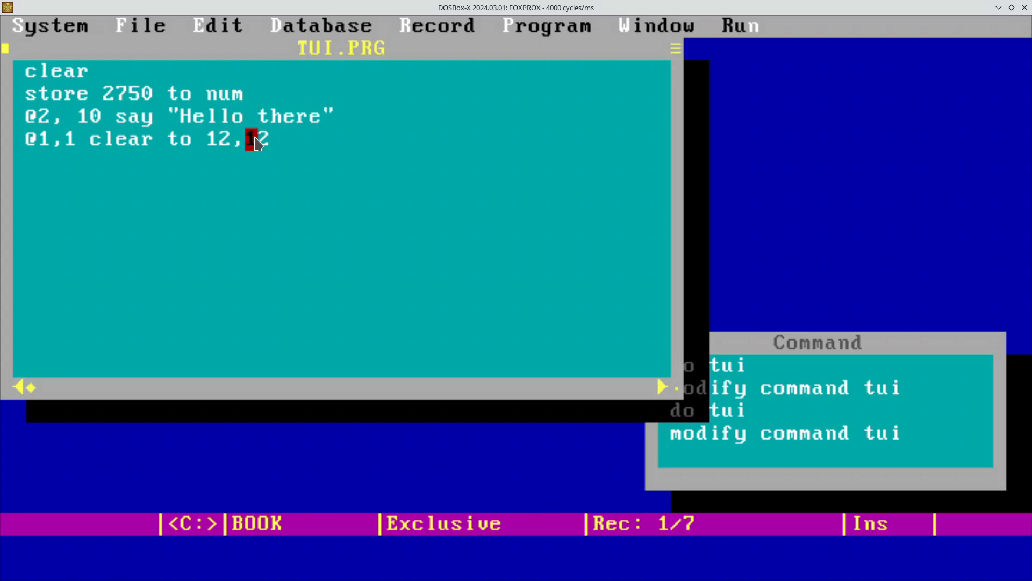
Change the coordinates of the "Hello there" output line to @5, 20.
left_click(311, 117)
key("Left")
key("Left")
key("Left")
key("Left")
key("Left")
key("Left")
key("Left")
key("Left")
key("Left")
key("Left")
key("Left")
key("Left")
key("Left")
key("Left")
key("Left")
key("Left")
key("Left")
key("Left")
key("Left")
key("Left")
key("Left")
key("Right")
key("Right")
key("Right")
key("Right")
key("Right")
key("Right")
key("Right")
key("Down")
key("Home")
key("ctrl+Left")
key("ctrl+Left")
key("Left")
key("Left")
key("Left")
key("Left")
key("Left")
key("Left")
key("Left")
key("Left")
key("Left")
key("BackSpace")
type("5")
key("Right")
key("Right")
key("Right")
key("BackSpace")
type("2")
Replace the "Hello there" output after the @5, 20 coordinates with say num.
key("Delete")
key("Delete")
key("Delete")
key("Delete")
key("Delete")
key("Delete")
key("Delete")
key("Delete")
key("Delete")
key("Delete")
key("Delete")
key("Delete")
key("Delete")
key("Delete")
key("Delete")
key("Delete")
key("Delete")
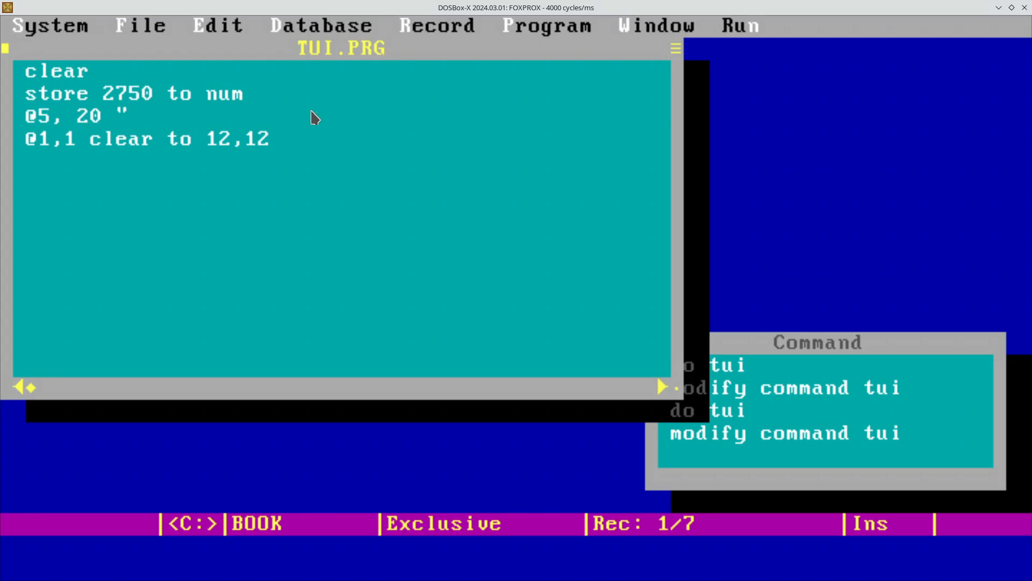
type("say num")
Change the coordinates of the clear to line to @6, 20 and insert say num after them.
key("Down")
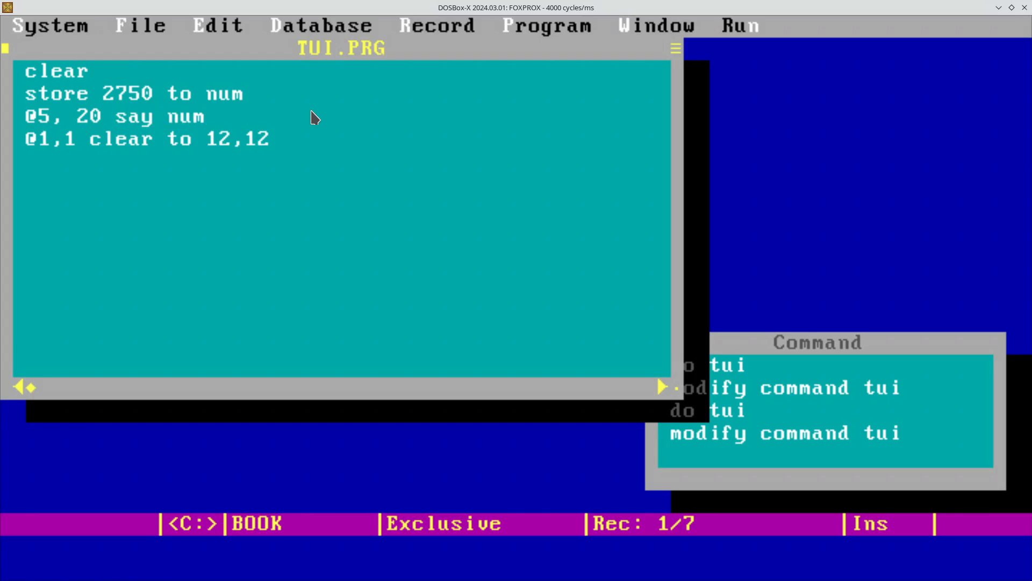
key("Home")
key("Right")
key("Delete")
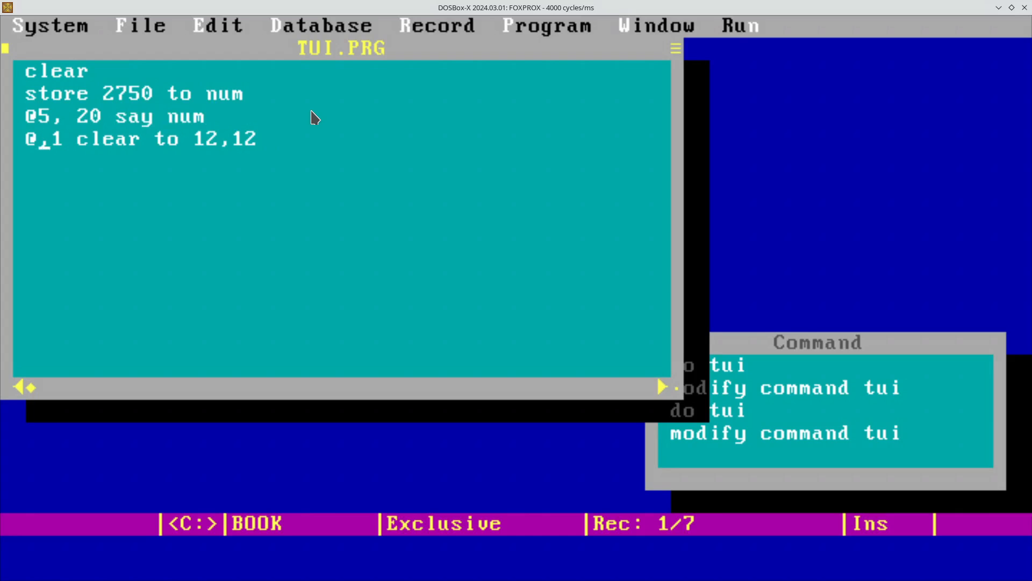
type("6")
key("Right")
key("Delete")
type("20")
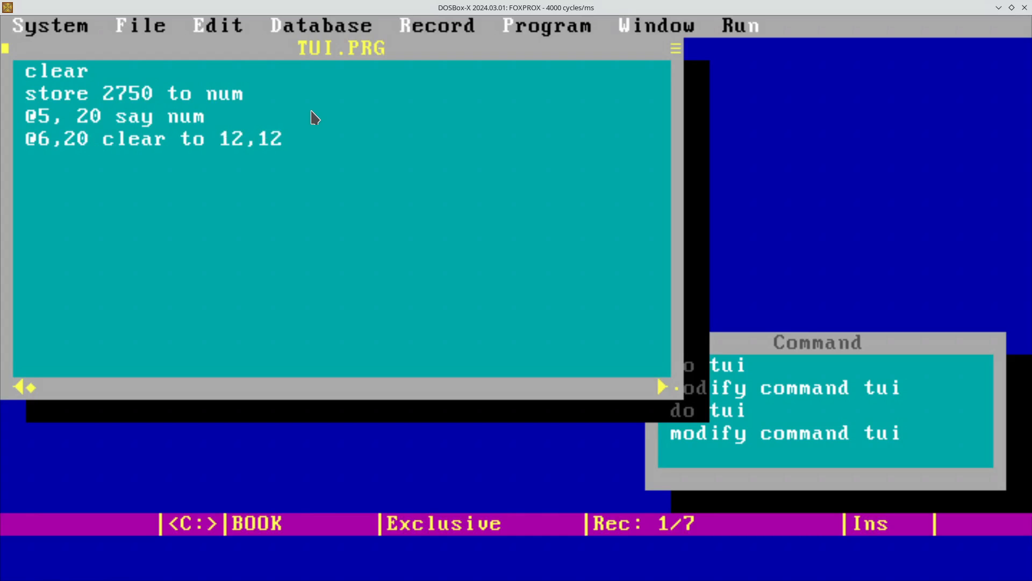
type(" say ")
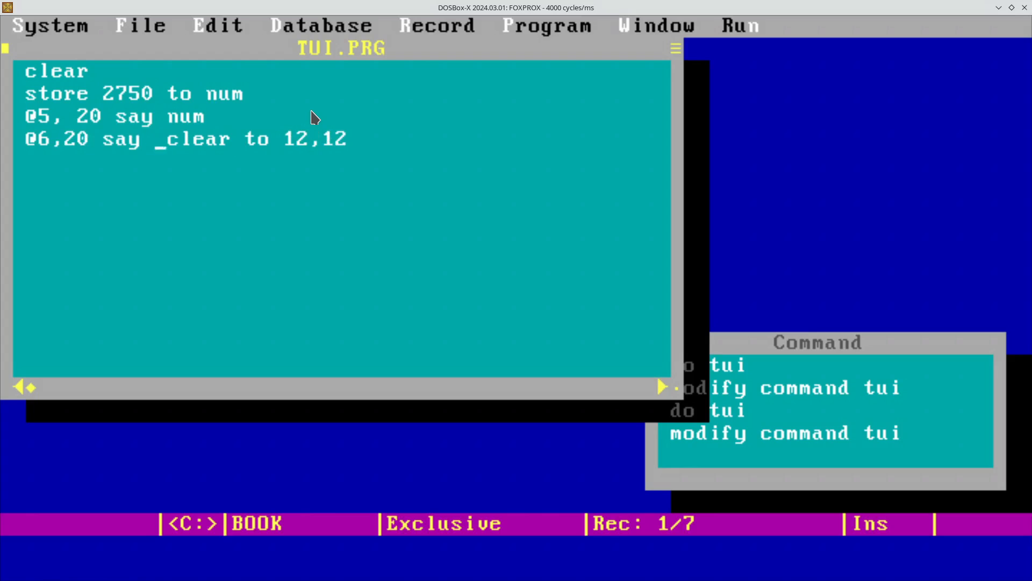
type("num")
key("Left")
key("Left")
key("Left")
key("Left")
key("Left")
key("Left")
key("Left")
key("Left")
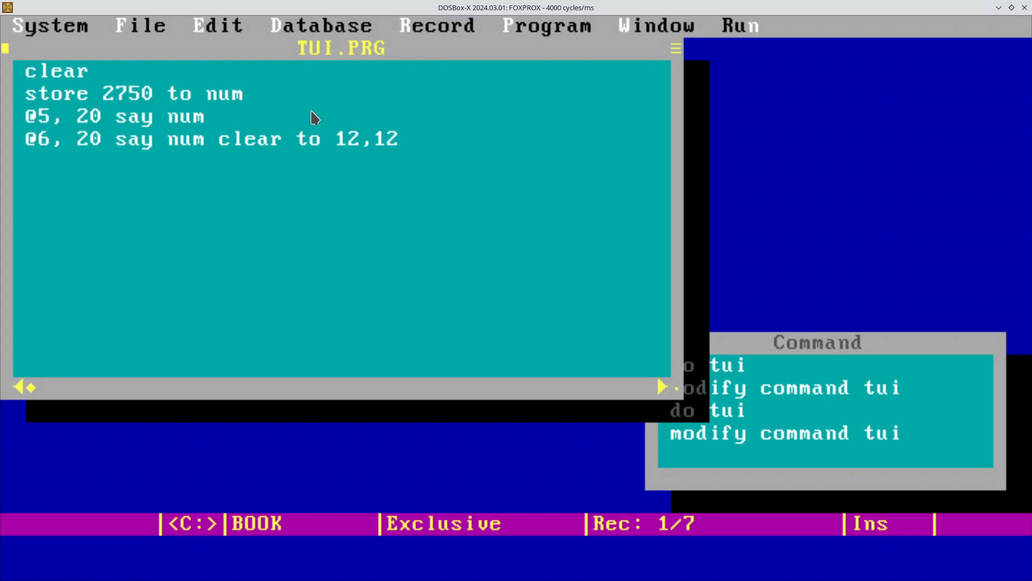
Replace clear to 12,12 on the @6, 20 output line with function "B".
key("ctrl+Right")
key("ctrl+Right")
key("ctrl+Right")
key("Delete")
key("Delete")
key("Delete")
key("Delete")
key("Delete")
key("Delete")
key("Delete")
key("Delete")
key("Delete")
key("Delete")
key("Delete")
key("Delete")
key("Delete")
key("Delete")
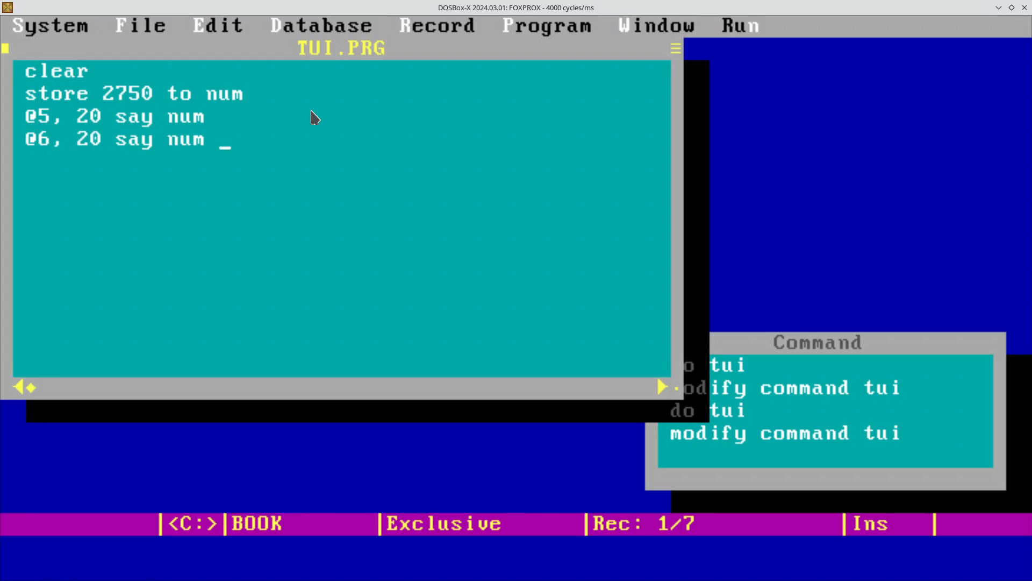
type("function")
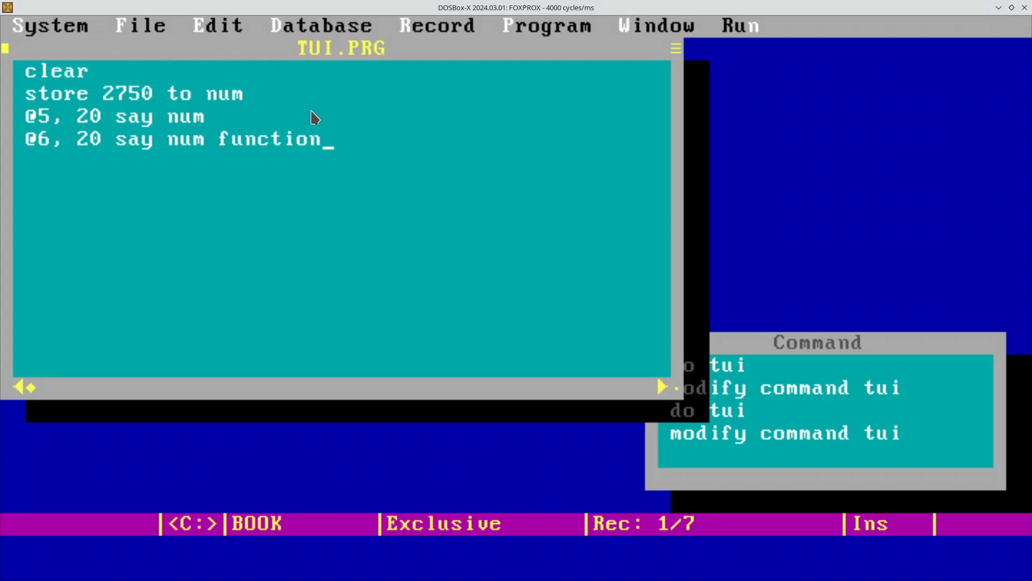
type(" \"B\"")
Save the edited tui program and run it.
key("Left")
key("Left")
key("Left")
key("Left")
key("Right")
key("Down")
key("ctrl+w")
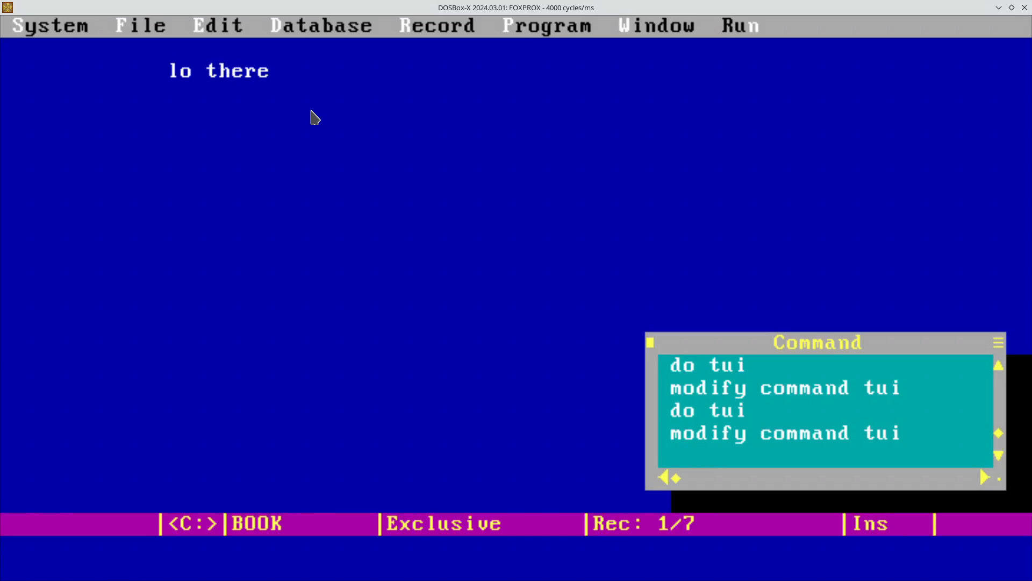
key("Return")
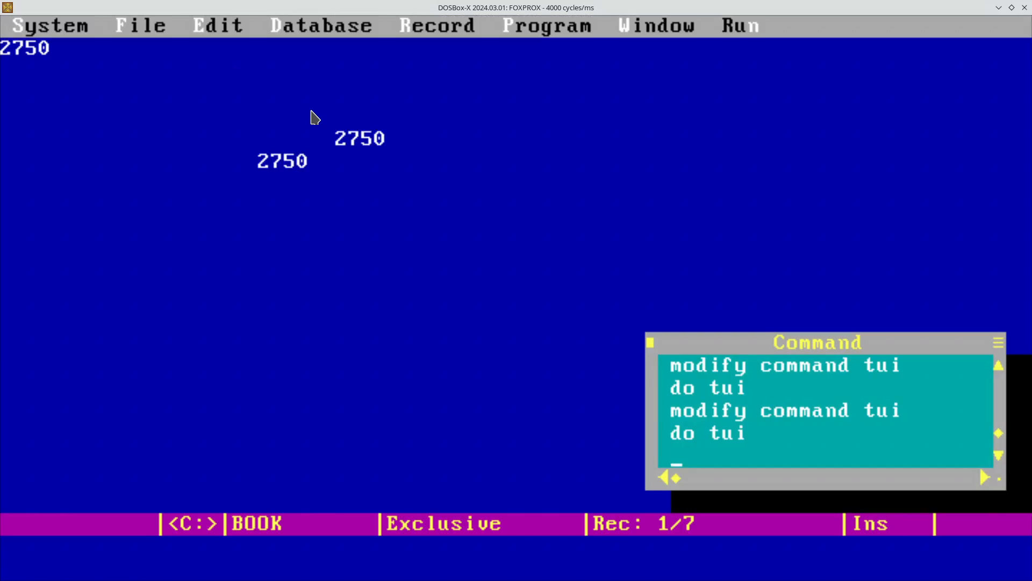
Reopen the tui program to review the two say num lines, close it and run the program again.
key("Up")
key("Up")
key("Return")
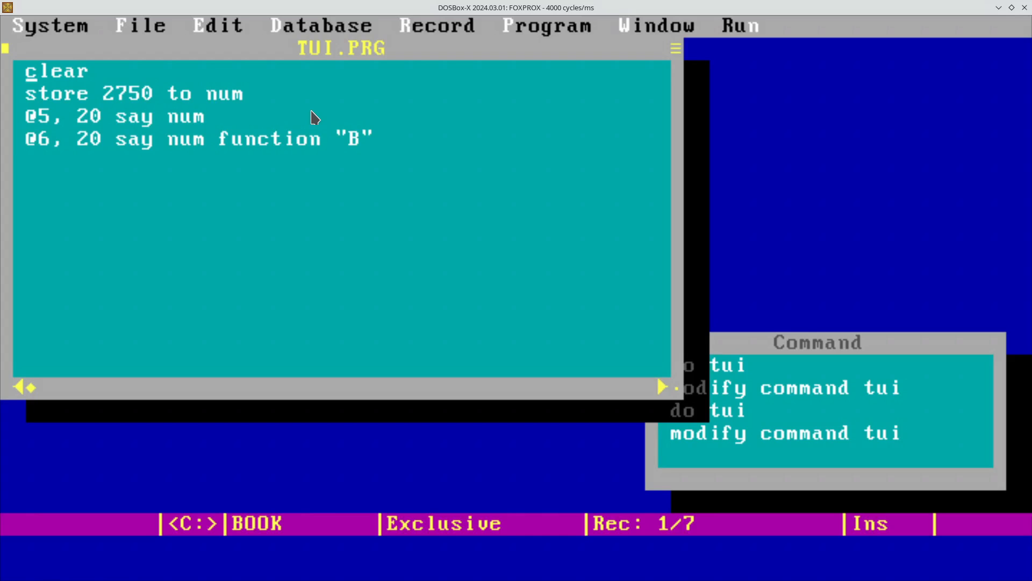
key("Down")
key("Down")
key("Down")
key("Escape")
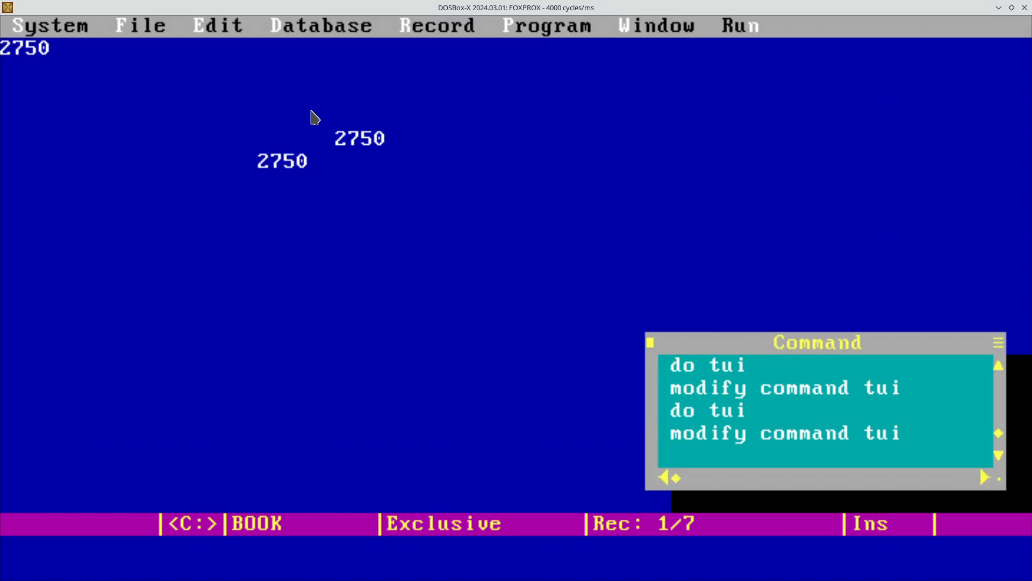
key("Up")
key("Up")
key("Return")
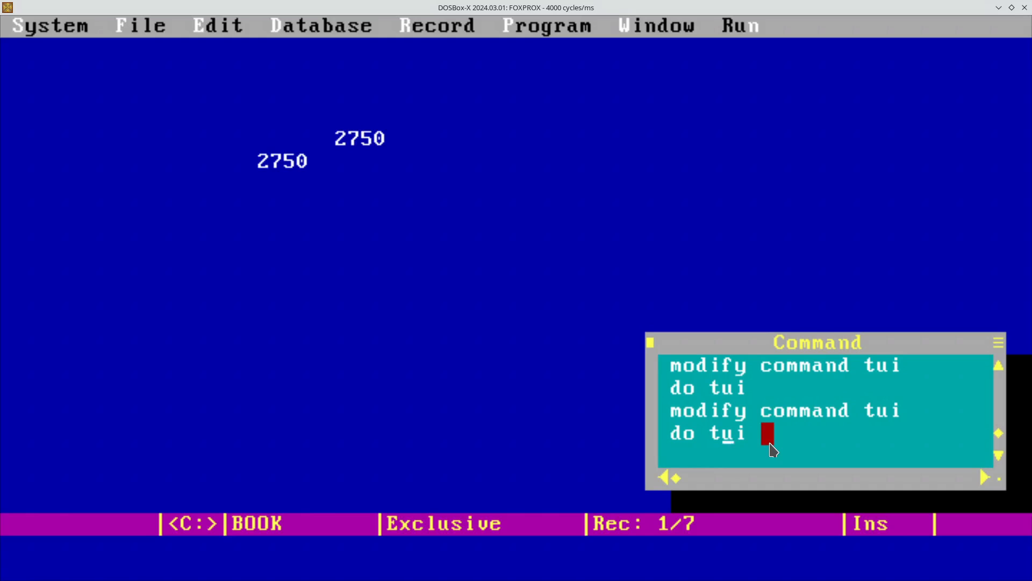
Reopen the tui program and change its set talk setting to on.
key("Up")
key("Return")
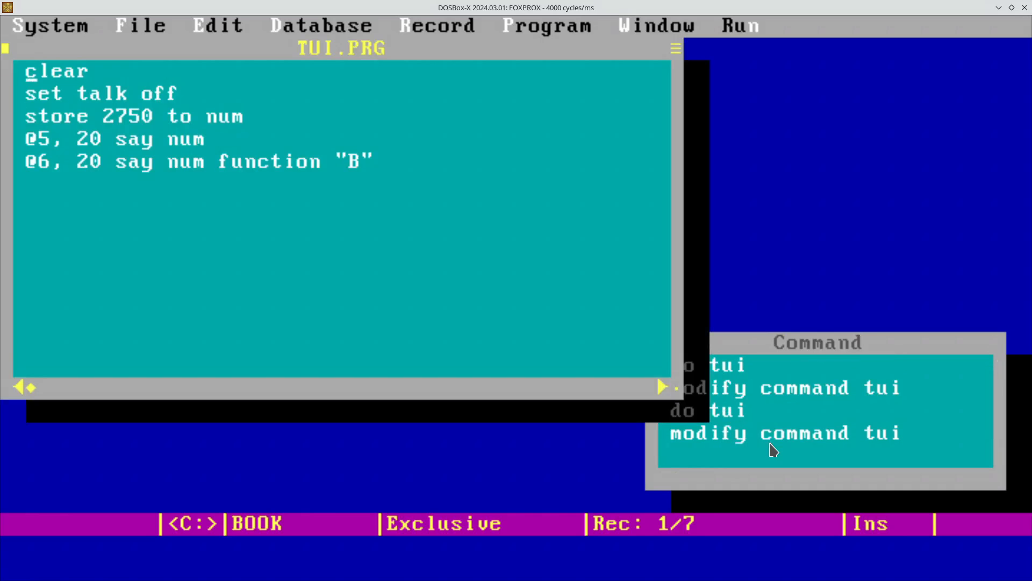
key("Down")
key("Right")
key("Right")
key("Right")
key("Right")
key("Right")
key("Right")
key("Right")
key("Right")
key("Right")
key("Up")
key("End")
key("BackSpace")
key("BackSpace")
type("n")
Save the tui program with set talk on and run it.
key("ctrl+w")
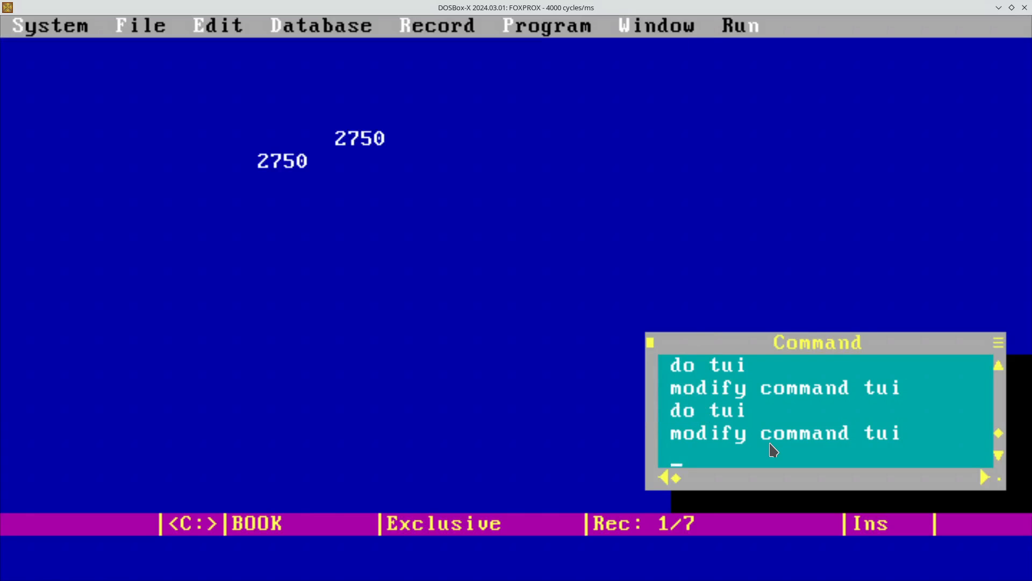
key("Up")
key("Up")
key("Return")
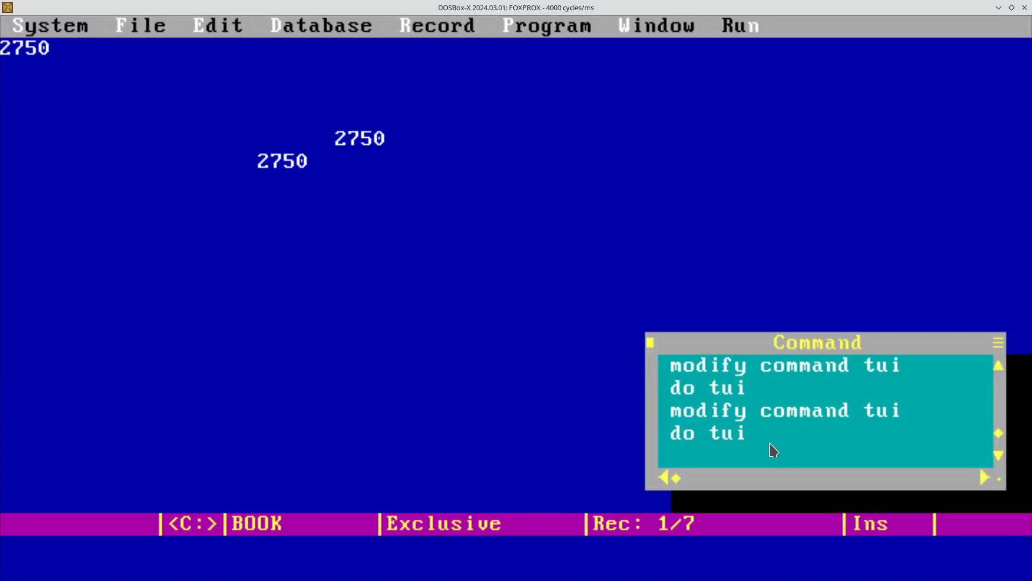
Reopen the tui program and change its set talk setting back to off.
key("Up")
key("Up")
key("Return")
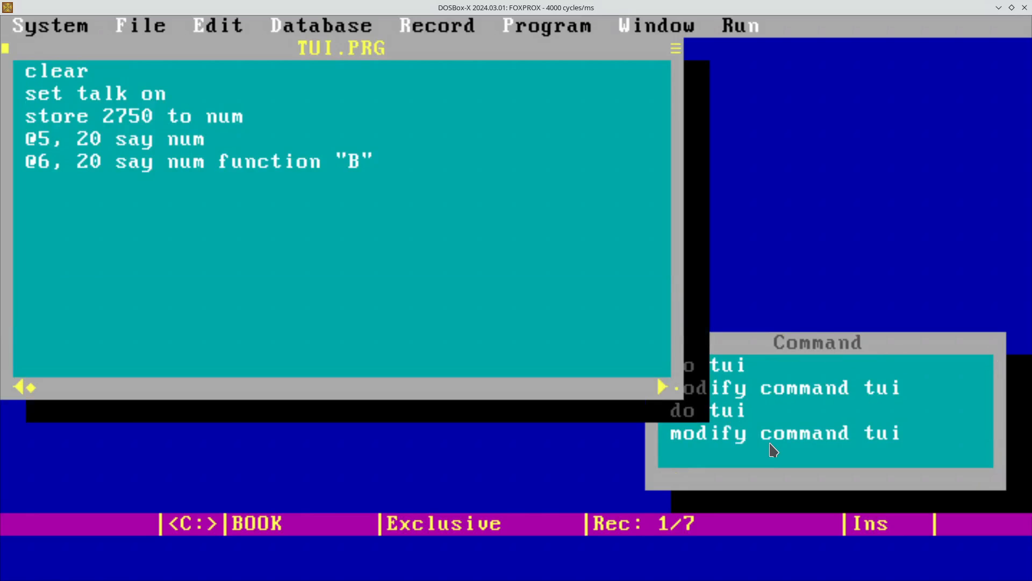
key("End")
key("BackSpace")
type("ff")
Save the tui program with set talk off and run it.
key("ctrl+d")
key("Up")
key("Up")
key("Return")
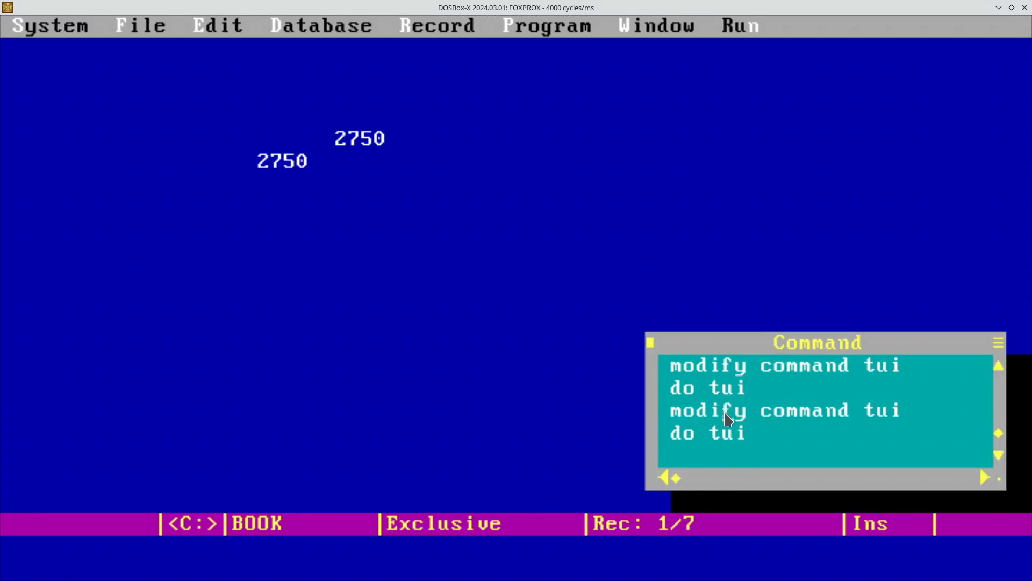
Reopen the tui program and examine its set talk, store and say num lines.
key("Up")
key("Up")
key("Return")
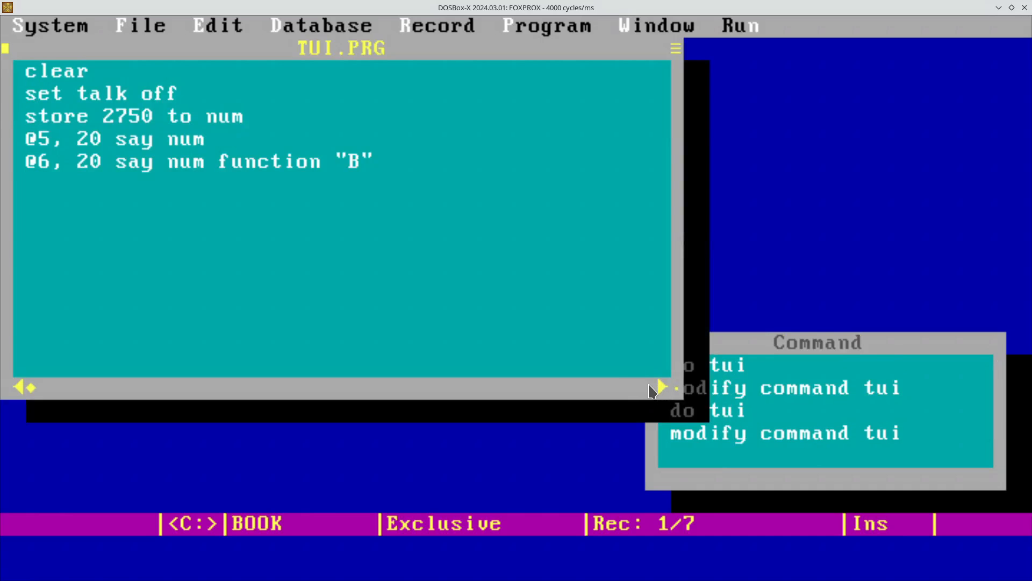
key("Right")
key("Right")
key("Right")
key("Right")
key("Right")
key("Right")
key("Right")
key("Right")
key("Right")
key("Right")
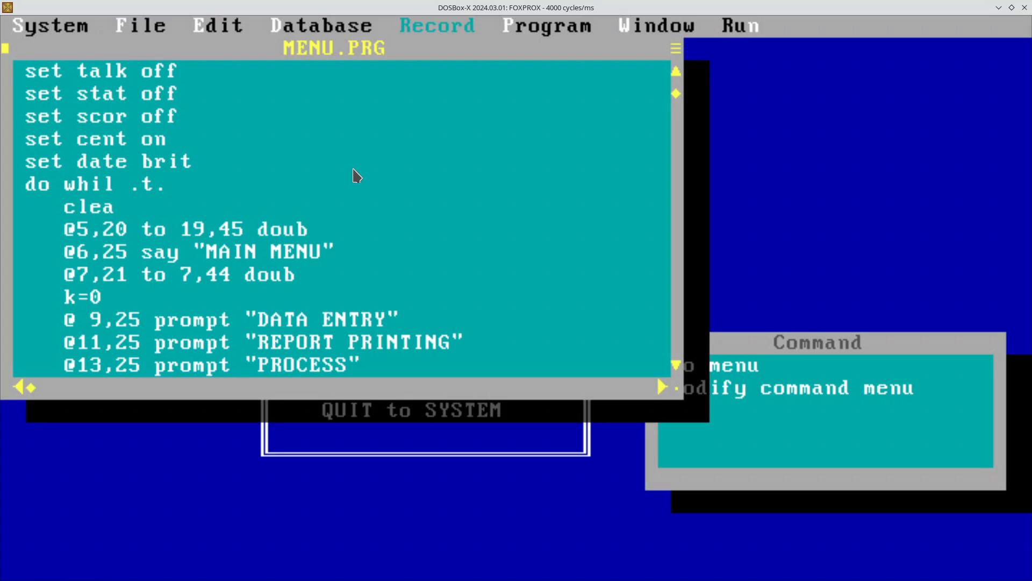
Examine the opening set commands and the start of the do whil .t. loop in the menu program.
key("Up")
key("Up")
key("Down")
key("Down")
key("Down")
key("Down")
key("Down")
key("Up")
key("Up")
key("Down")
key("Down")
key("Down")
key("Up")
key("Down")
key("Down")
Examine the double-line box coordinates and the "MAIN MENU" title line in the menu program.
key("Right")
key("Right")
key("Right")
key("Right")
key("Right")
key("Right")
key("Right")
key("Right")
key("Right")
key("Right")
key("Right")
key("Right")
key("Right")
key("Right")
key("Down")
key("Left")
key("Left")
key("Left")
key("Left")
key("Right")
Examine the prompt lines that define the main menu items, from "DATA ENTRY" to "QUIT to SYSTEM".
key("Down")
key("Down")
key("Down")
key("Down")
key("Down")
key("Down")
key("Down")
key("Down")
key("Up")
key("Up")
key("Up")
key("Up")
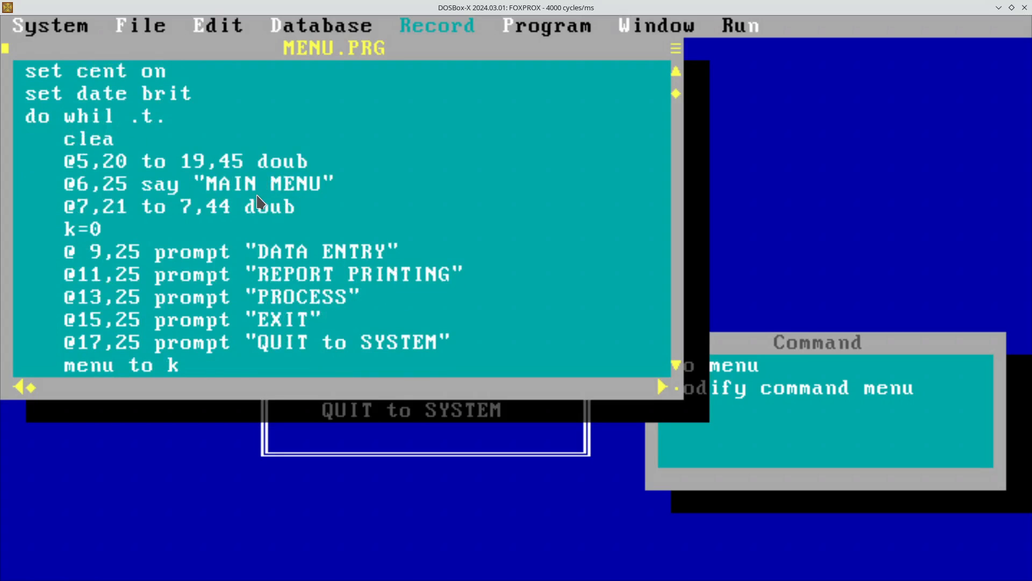
key("Right")
key("Right")
key("Right")
key("Right")
key("Right")
key("Right")
Examine the menu to k line and the do case line that follows it in the menu program.
key("Down")
key("Down")
key("Down")
key("Down")
key("Down")
key("Down")
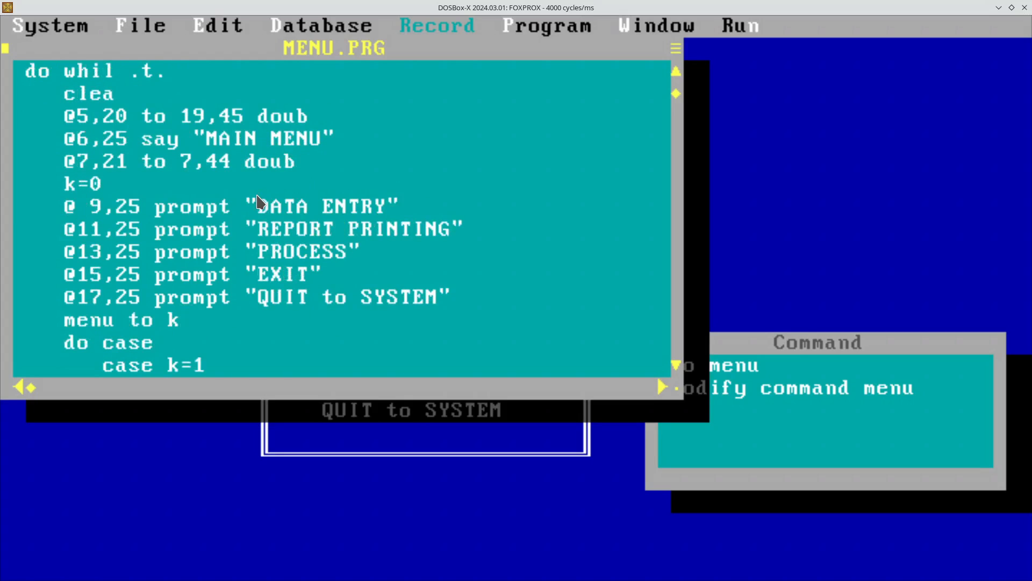
key("Up")
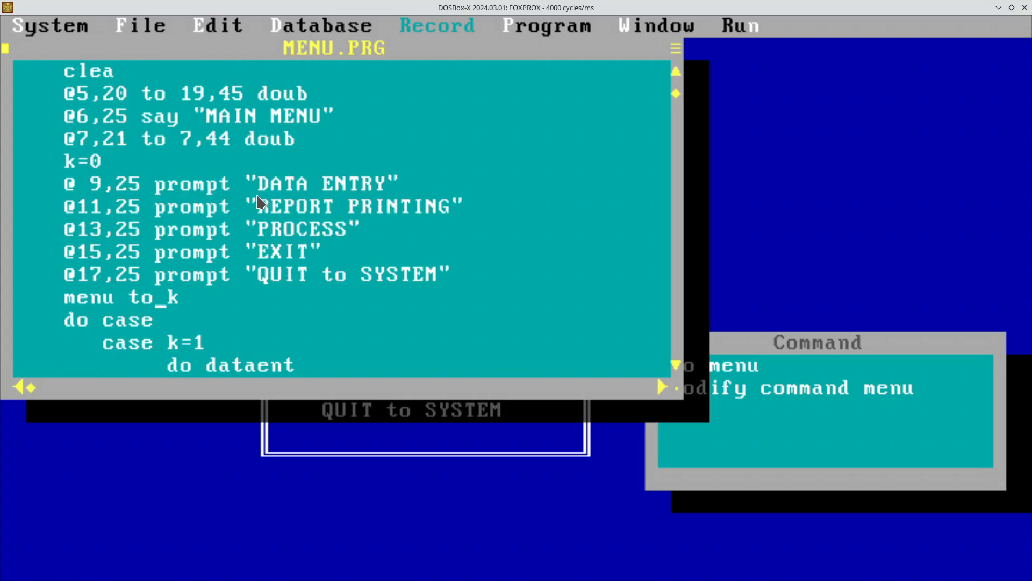
key("Down")
key("Down")
key("Up")
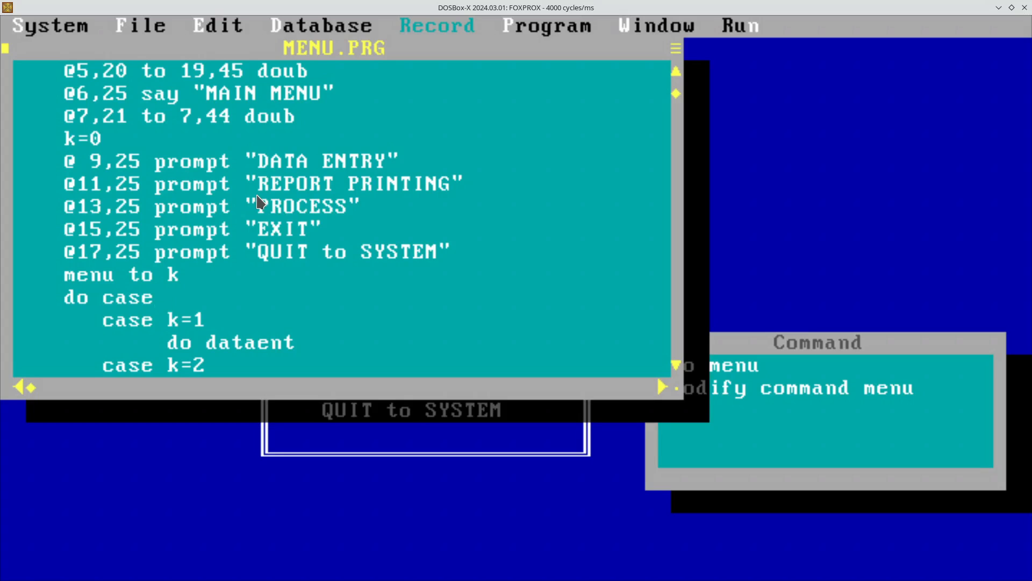
Examine the case branches for k=1 to k=4, including do dataent, do repoprn and exit.
key("Down")
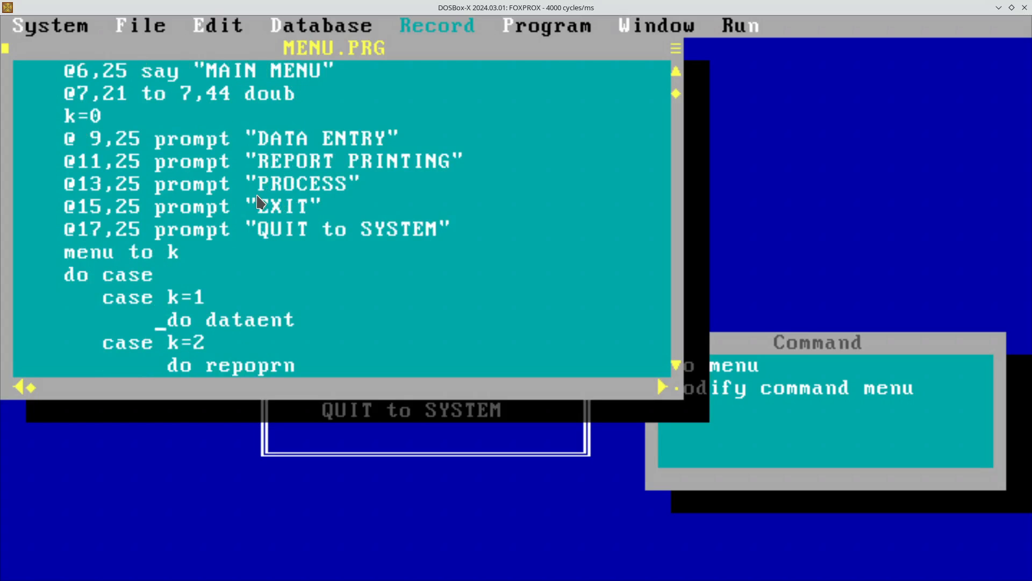
key("Down")
key("Down")
key("Down")
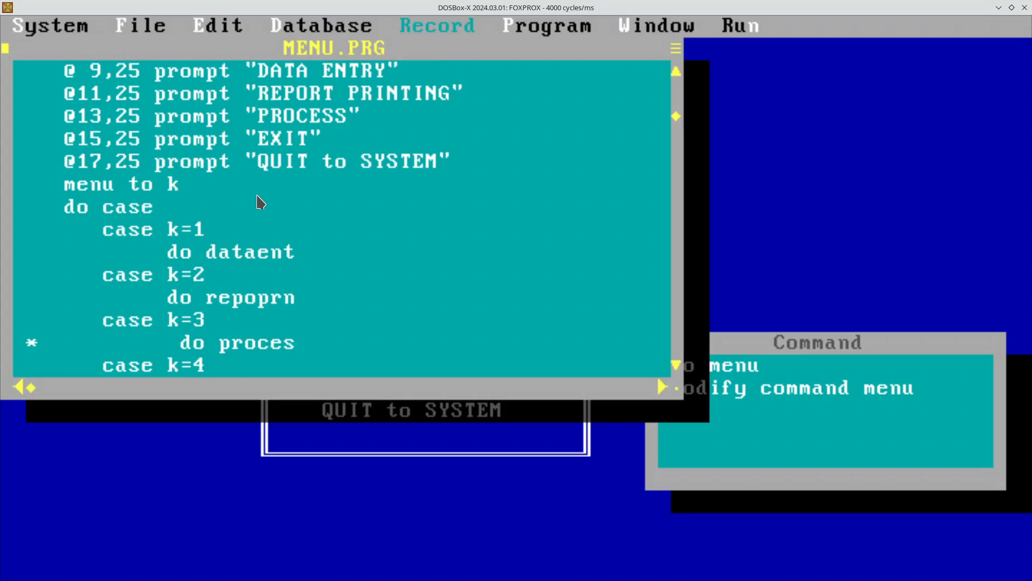
key("Down")
key("Down")
key("Down")
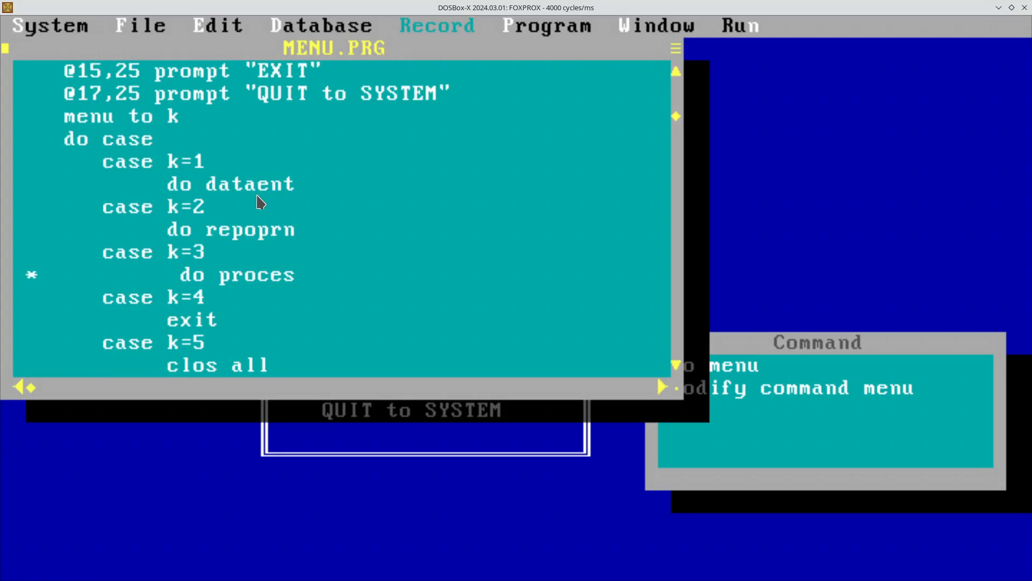
key("Down")
Look back at the prompt lines above menu to k and compare them with the case branches.
key("Up")
key("Up")
key("Up")
key("Up")
key("Up")
key("Up")
key("Up")
key("Up")
key("Up")
key("Up")
key("Up")
key("Up")
key("Up")
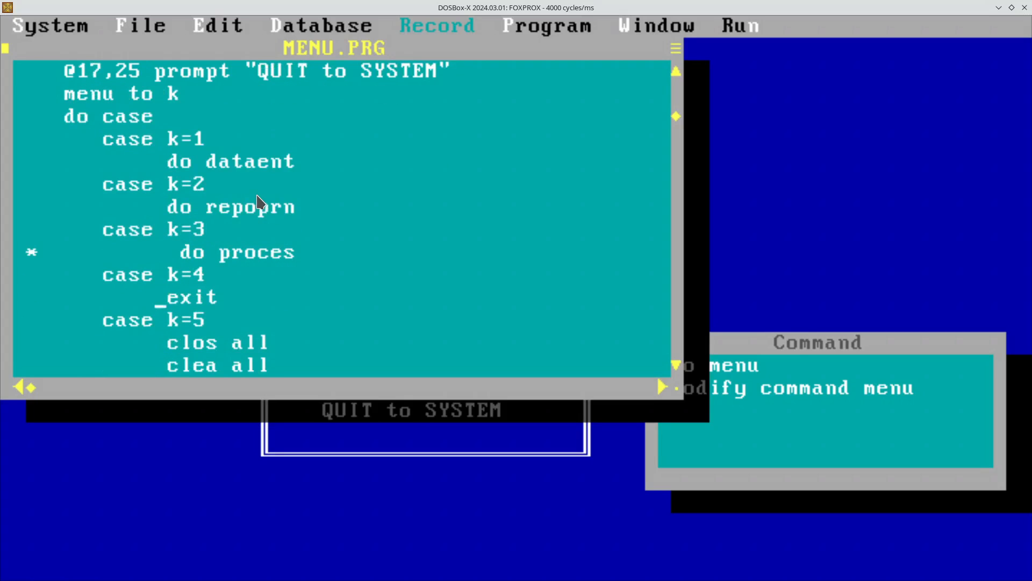
key("Down")
key("Down")
key("Down")
key("Down")
key("Down")
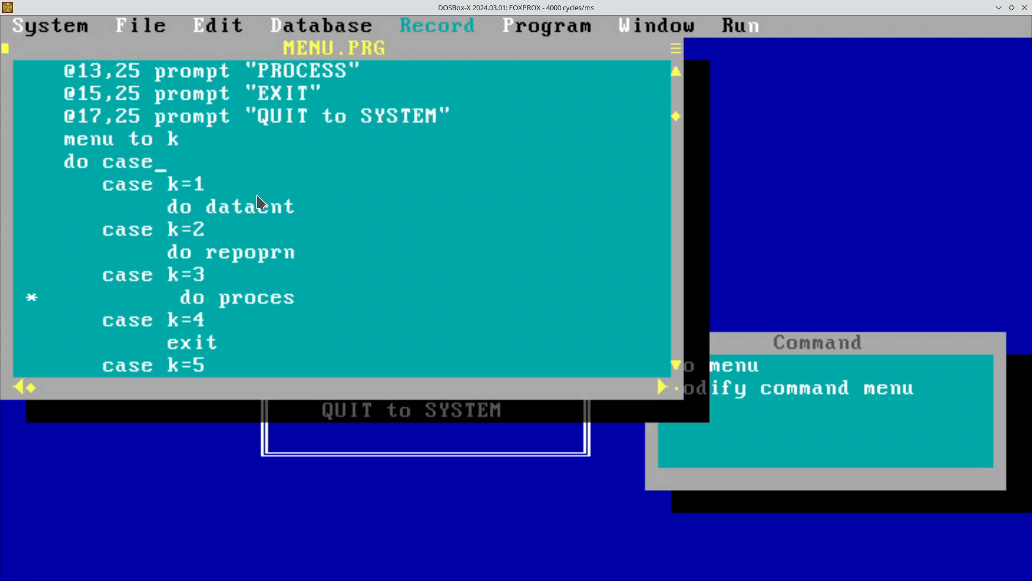
Examine the case k=5 branch with clos all, clea all and quit, and the otherwise loop branch.
key("Down")
key("Down")
key("Down")
key("Down")
key("Down")
key("Down")
key("Down")
key("Down")
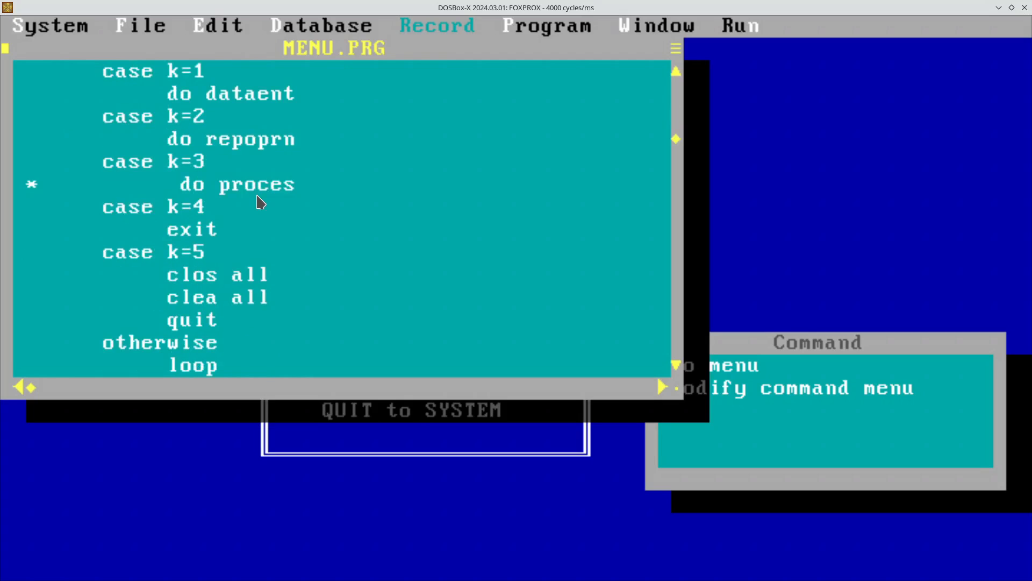
key("Up")
key("Up")
key("Up")
key("Up")
key("Down")
key("Down")
key("Down")
key("Down")
key("Down")
key("Down")
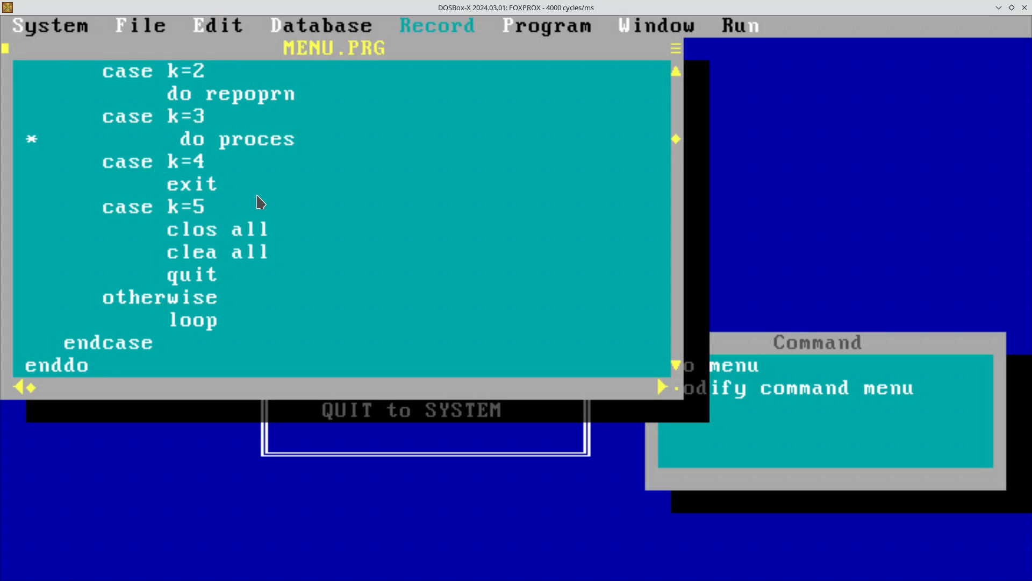
Go back to the start of the do whil .t. loop in the menu program.
key("Up")
key("Up")
key("Up")
key("Up")
key("Up")
key("Up")
key("Up")
key("Up")
key("Up")
key("Up")
key("Up")
key("Up")
key("Up")
key("Up")
key("Up")
key("Up")
key("Up")
key("Up")
key("Up")
key("Up")
key("Up")
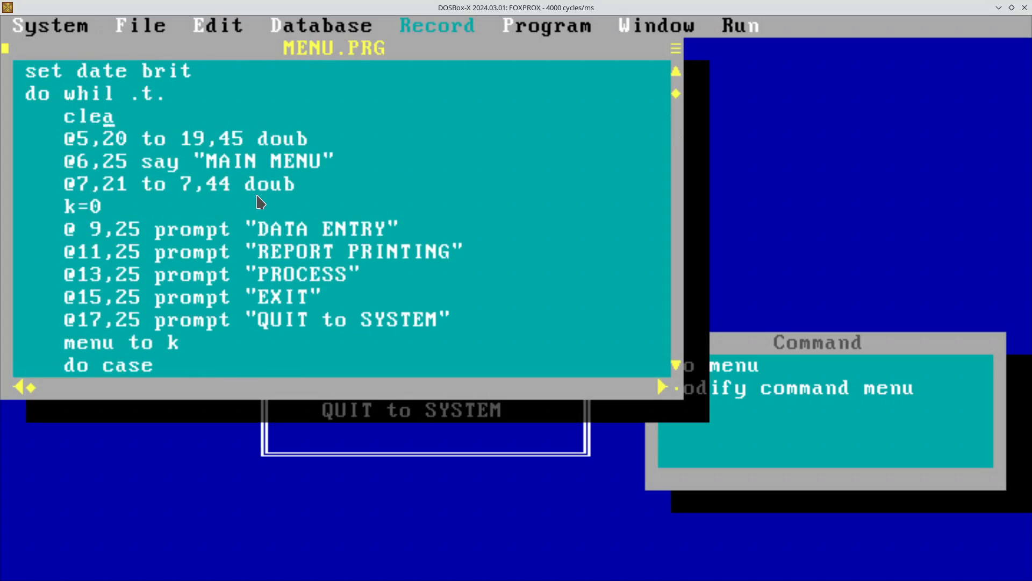
Trace the loop from do whil .t. down to enddo and the closing clos all and clea all lines.
key("Down")
key("Down")
key("Down")
key("Down")
key("Down")
key("Down")
key("Down")
key("Down")
key("Down")
key("Down")
key("Down")
key("Down")
key("Down")
key("Down")
key("Down")
key("Down")
key("Down")
key("Down")
key("Down")
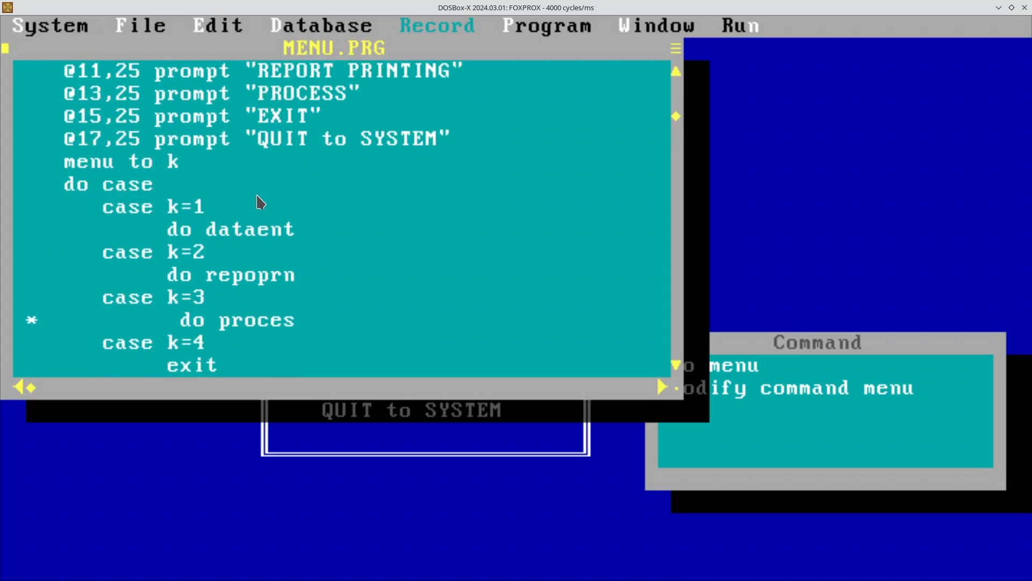
key("Down")
key("Down")
key("Down")
key("Down")
key("Down")
key("Down")
key("Down")
key("Down")
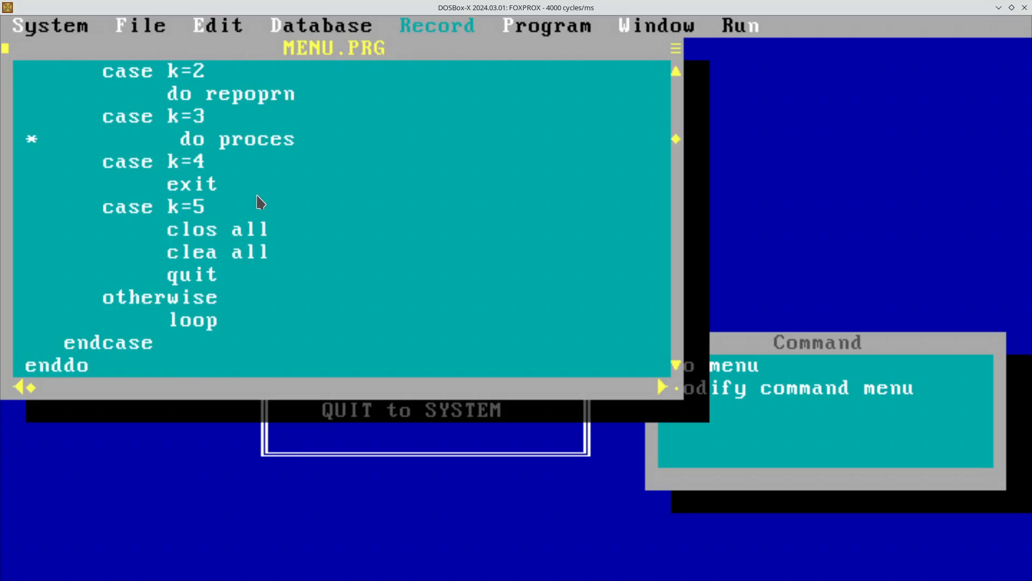
key("Down")
key("Down")
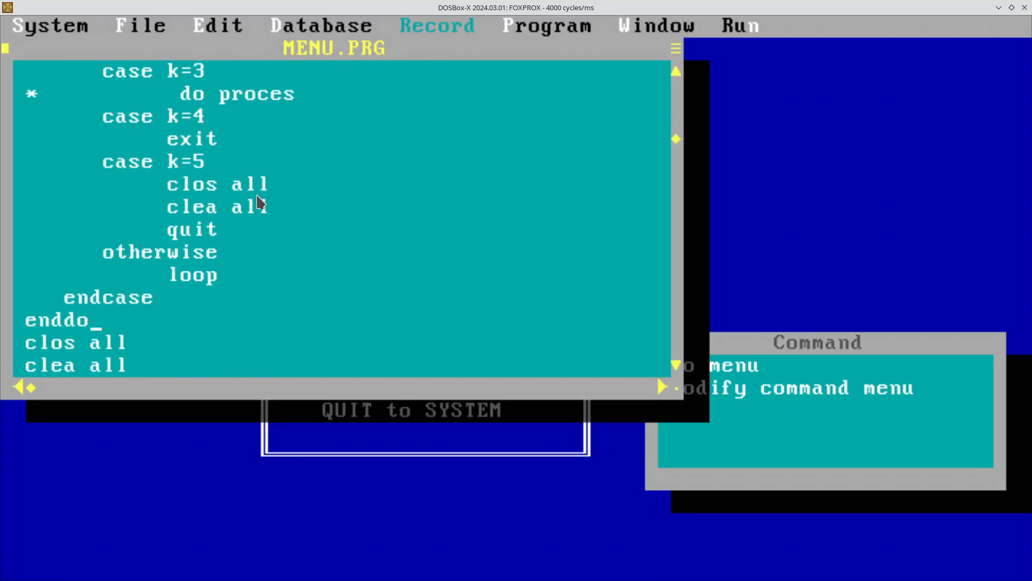
key("Down")
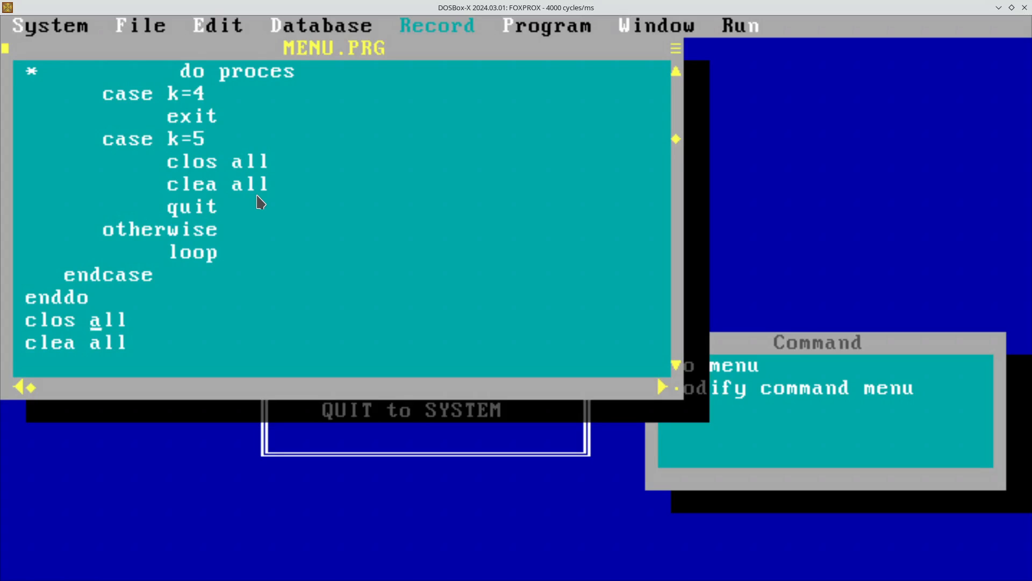
Close MENU.PRG and rerun the menu program, cycling its highlight upward from QUIT to SYSTEM to DATA ENTRY.
key("Escape")
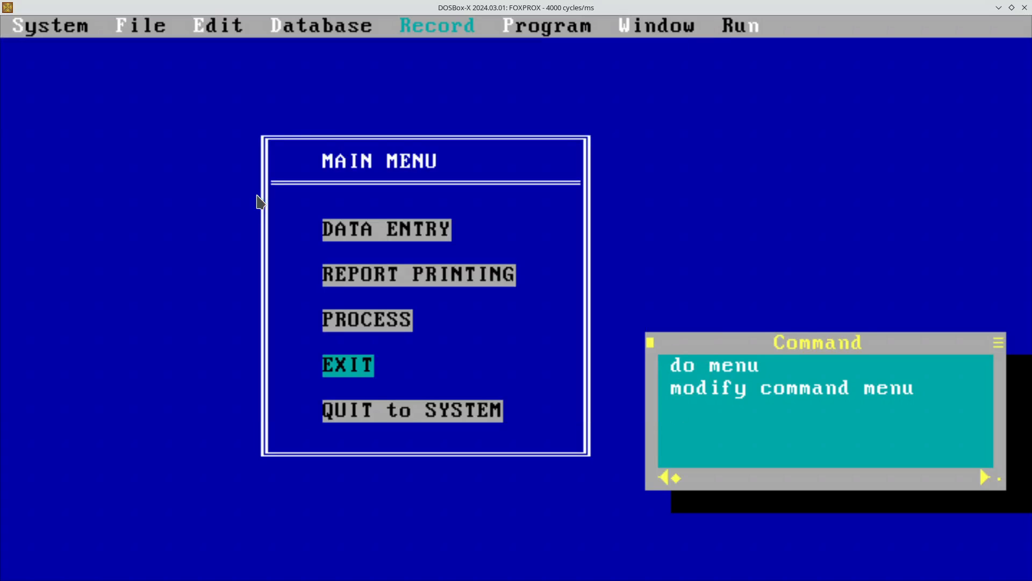
key("Return")
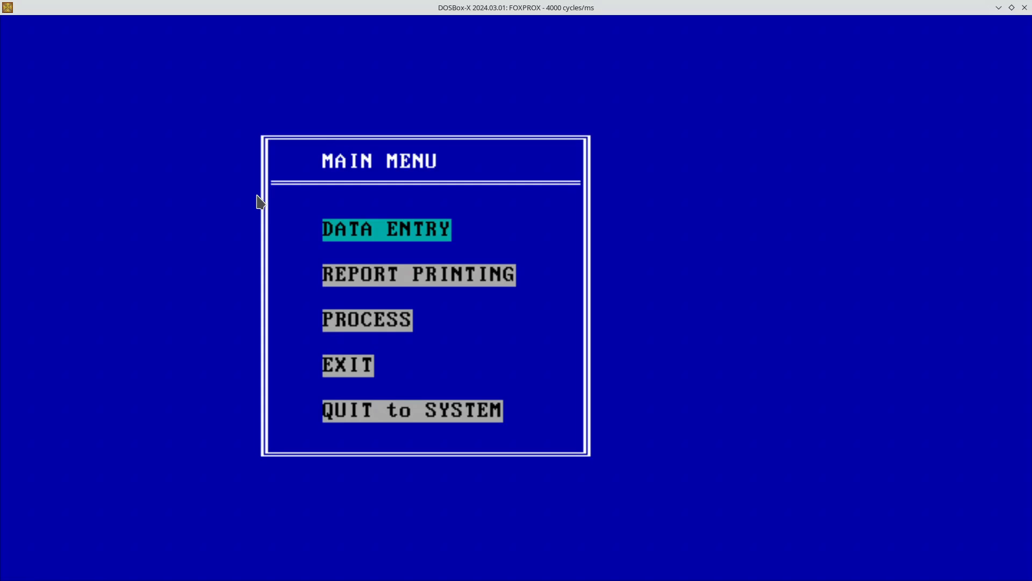
key("Up")
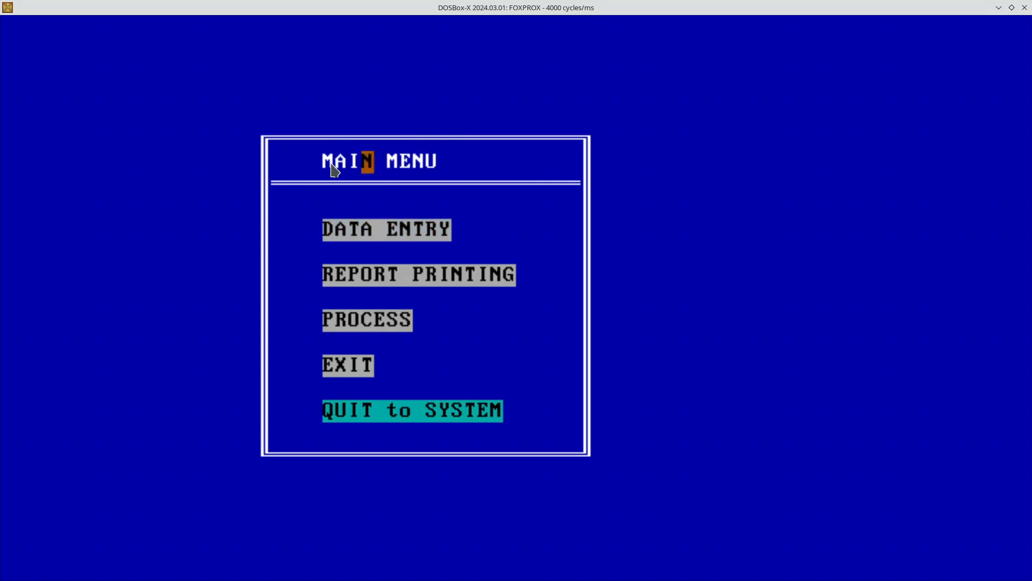
key("Up")
key("Up")
key("Up")
key("Up")
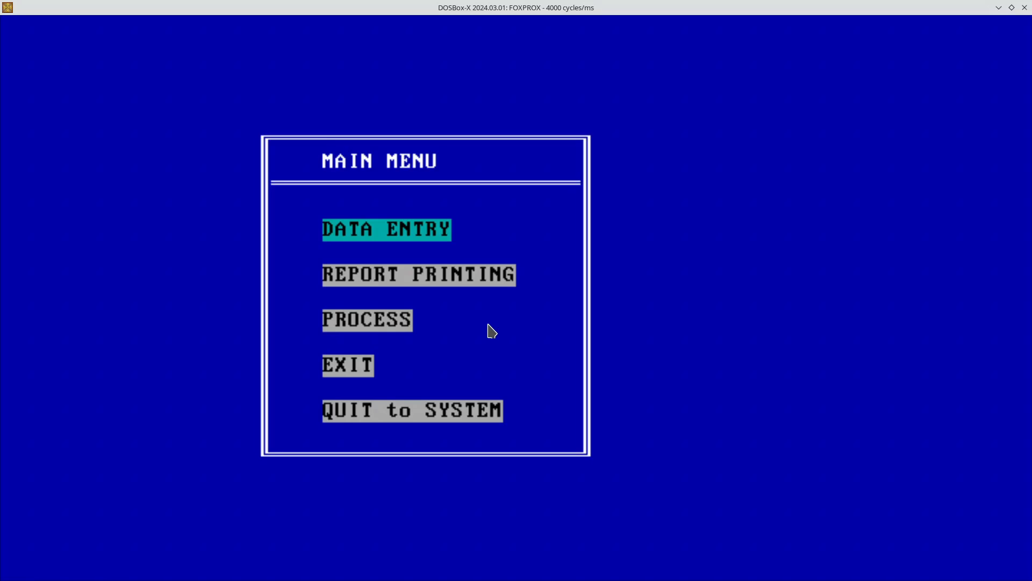
Move the main menu highlight down and up through all items, ending on QUIT to SYSTEM.
key("Down")
key("Down")
key("Down")
key("Down")
key("Down")
key("Up")
key("Up")
key("Up")
key("Up")
key("Up")
key("Down")
key("Down")
key("Down")
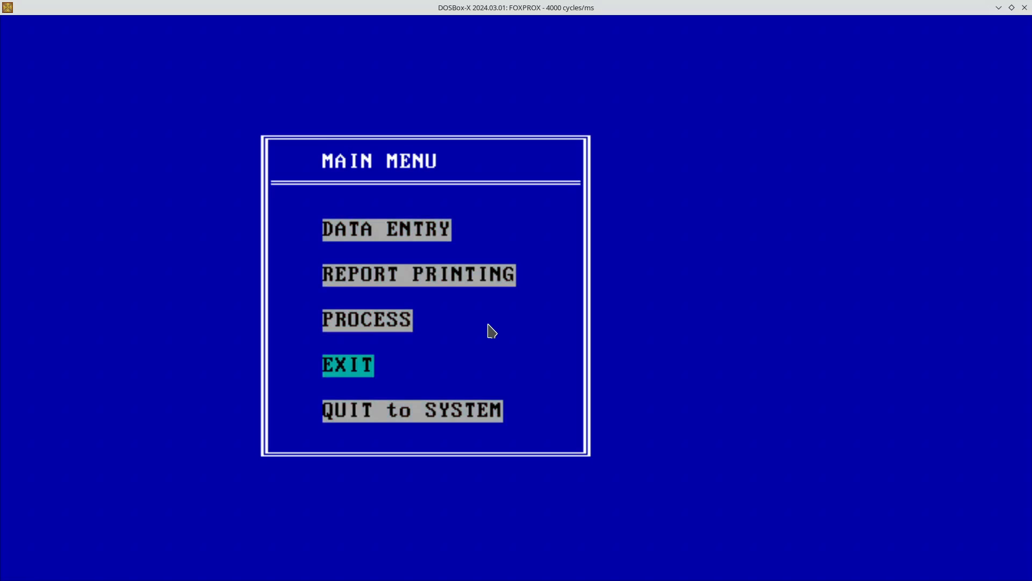
key("Down")
key("Down")
key("Up")
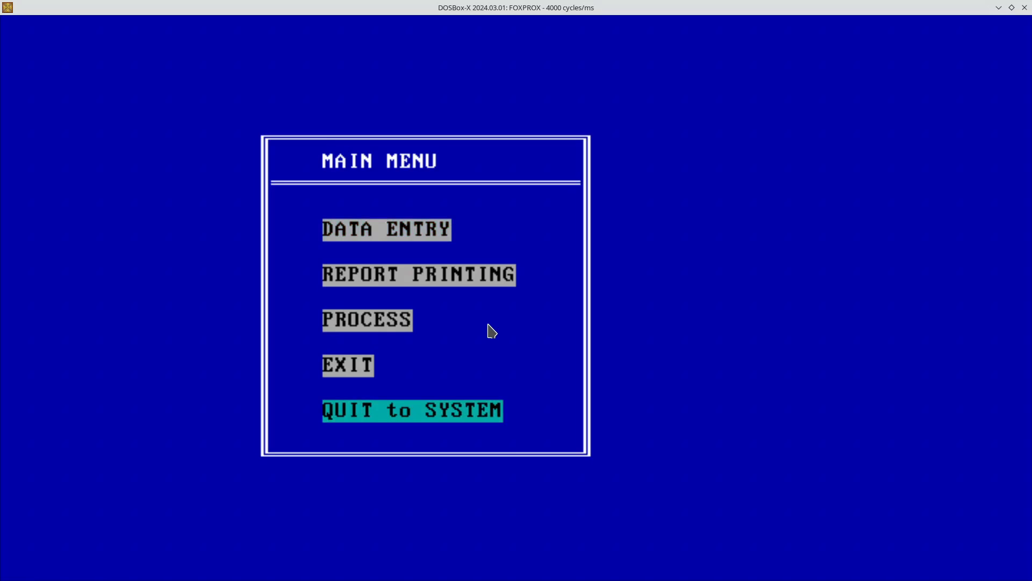
key("Up")
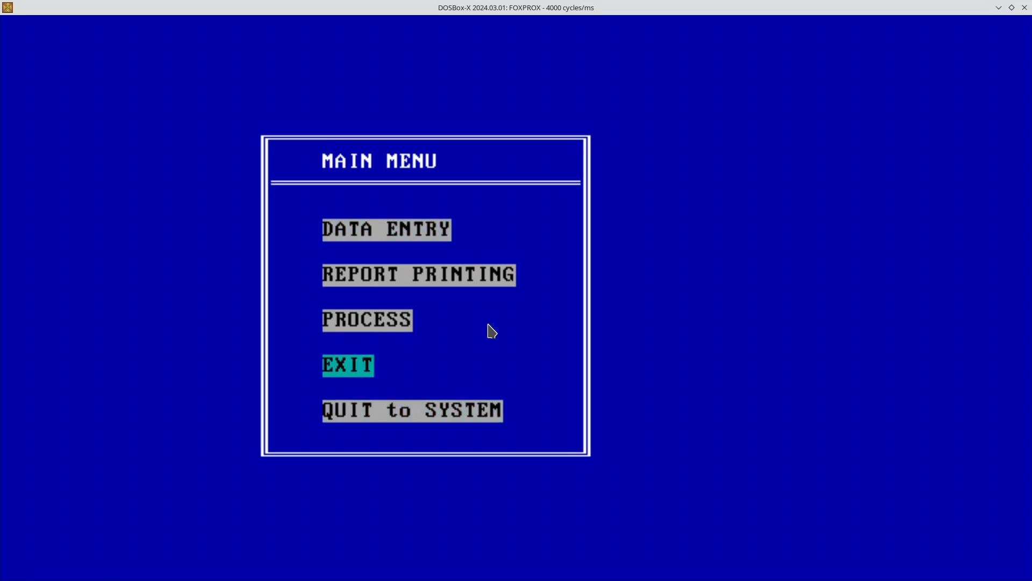
key("Down")
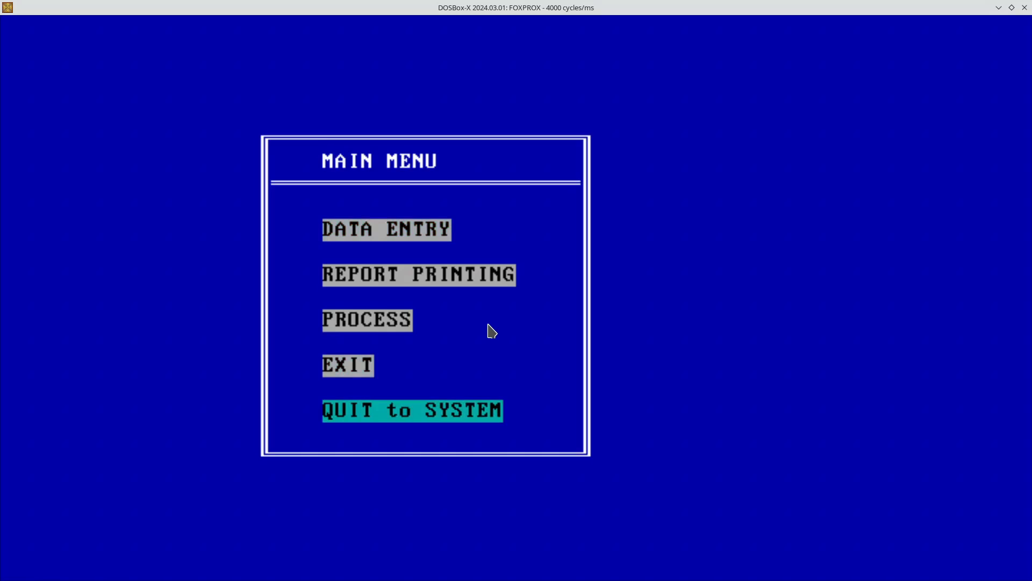
Open the DATA ENTRY menu and try its "1. STUDENT" option, cancelling the program run.
key("Up")
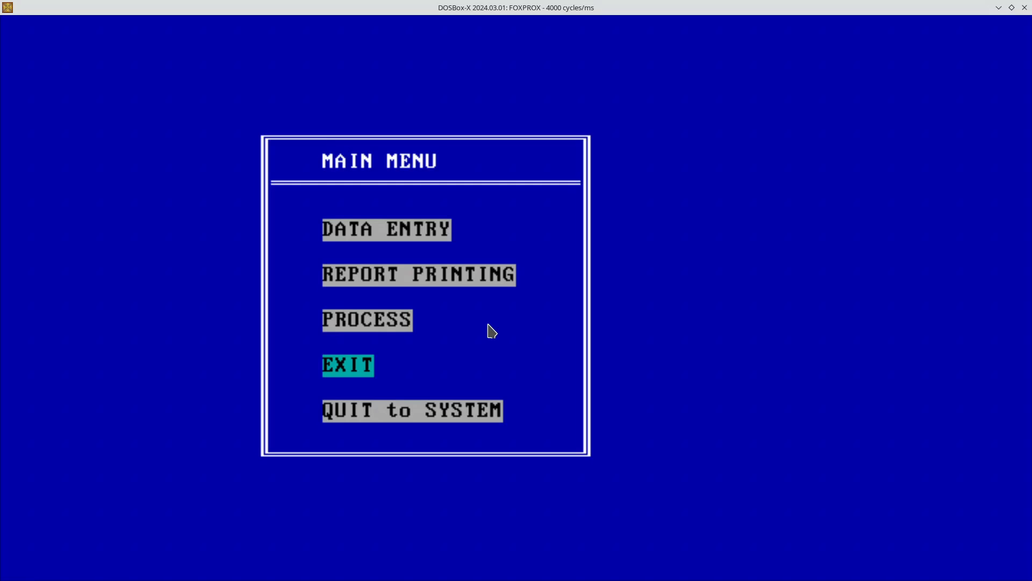
key("Up")
key("Up")
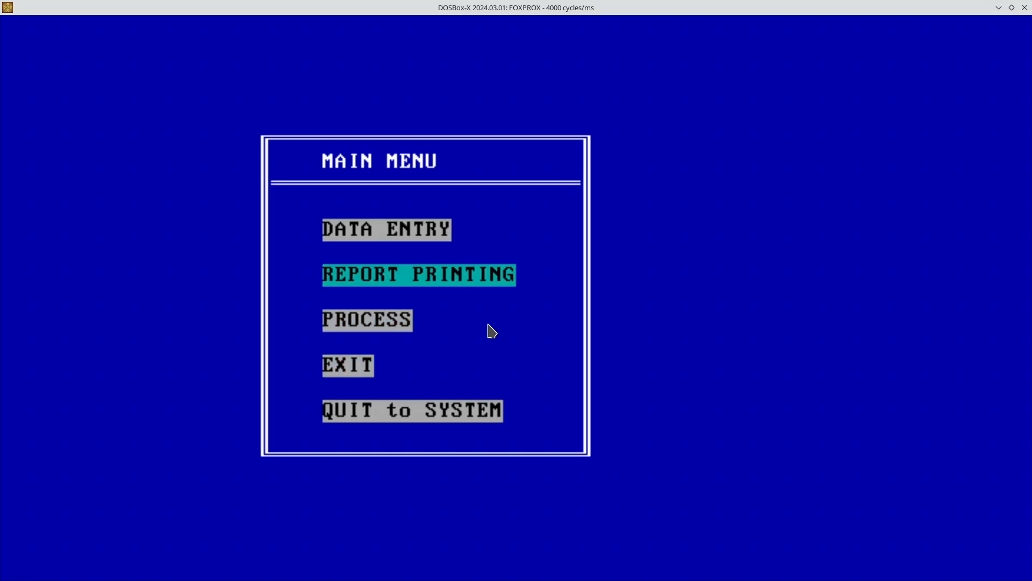
key("Up")
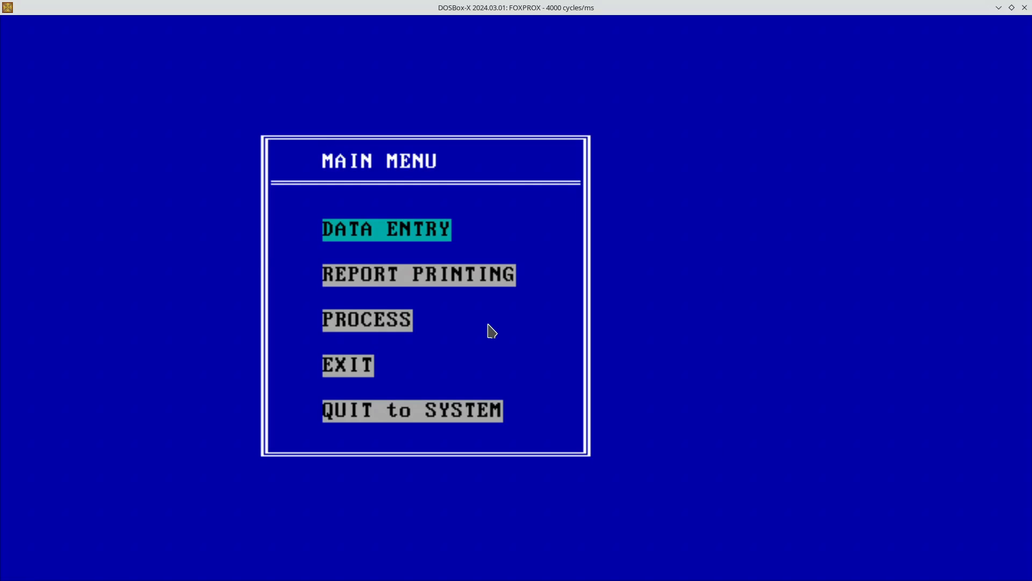
key("Return")
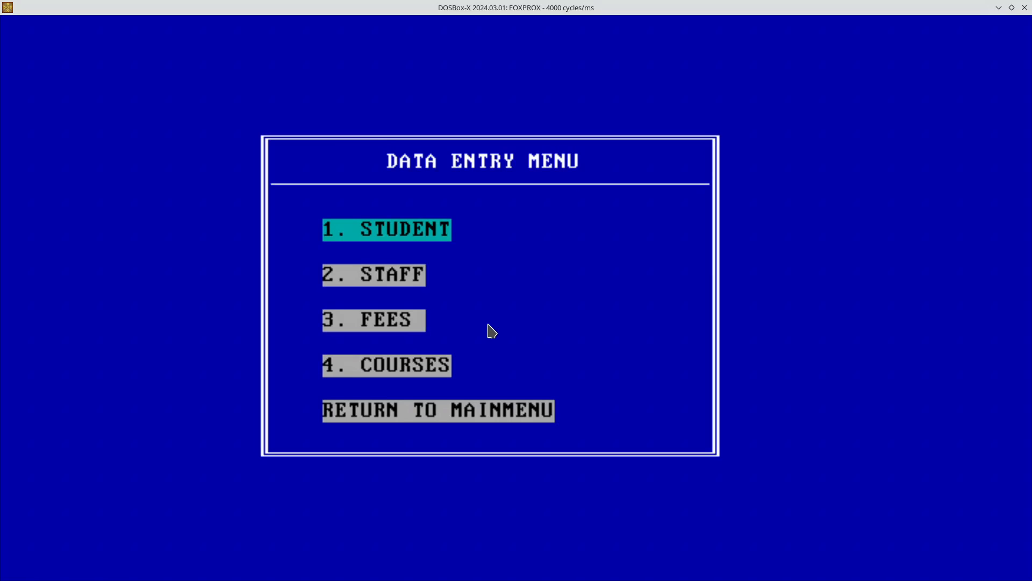
key("Return")
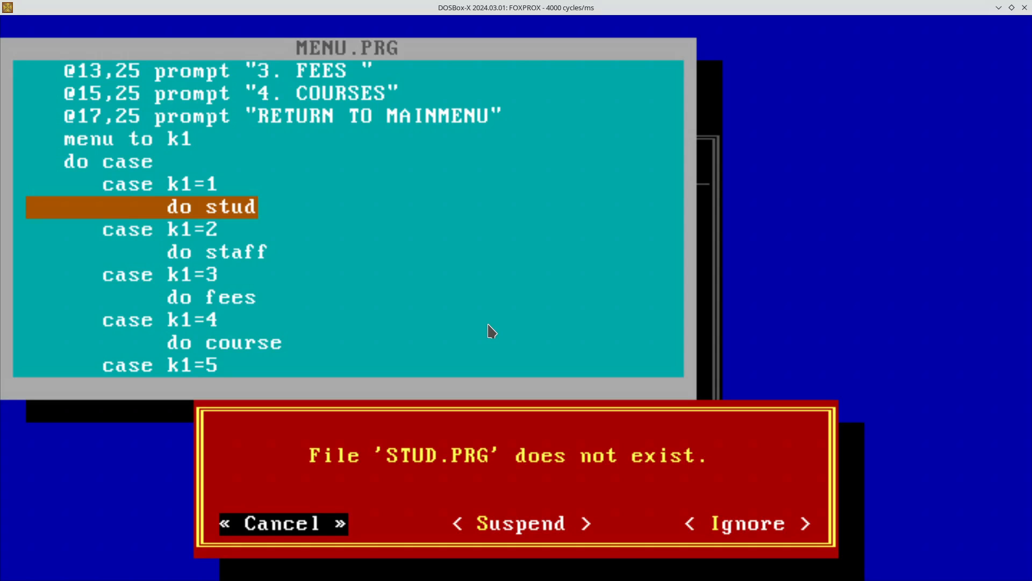
key("Return")
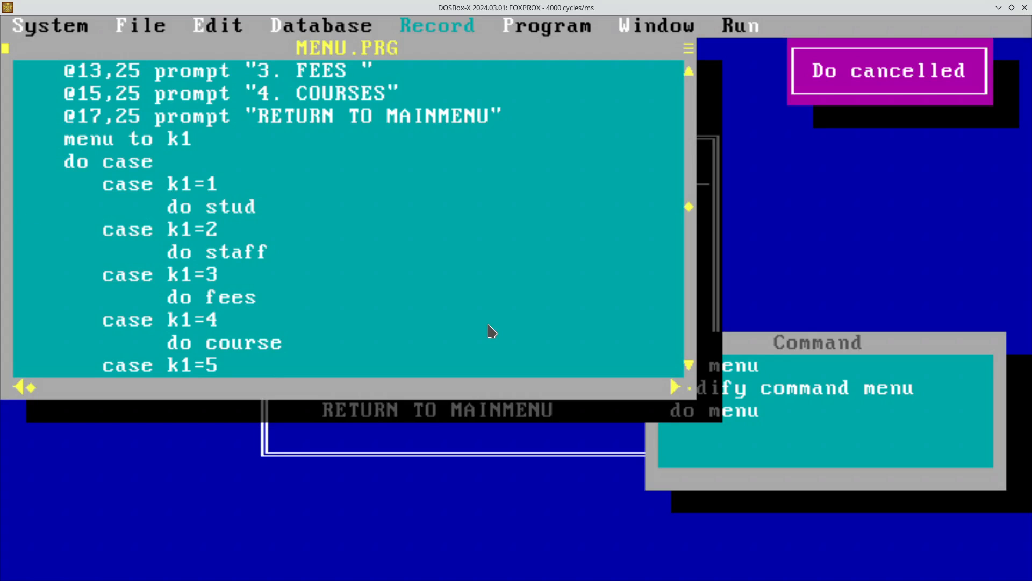
View the About FoxPro version information and dismiss it.
left_click(33, 26)
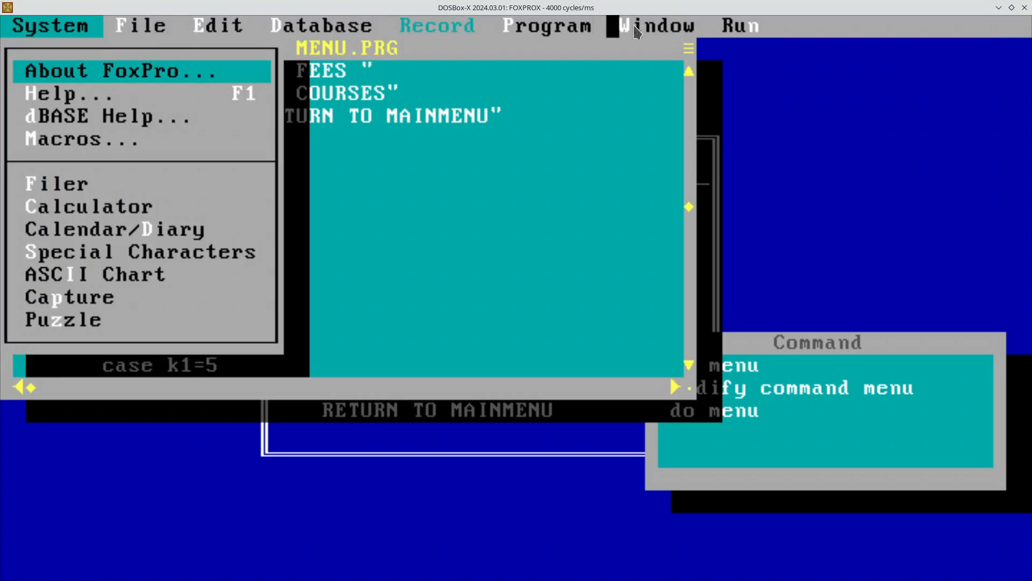
left_click(484, 159)
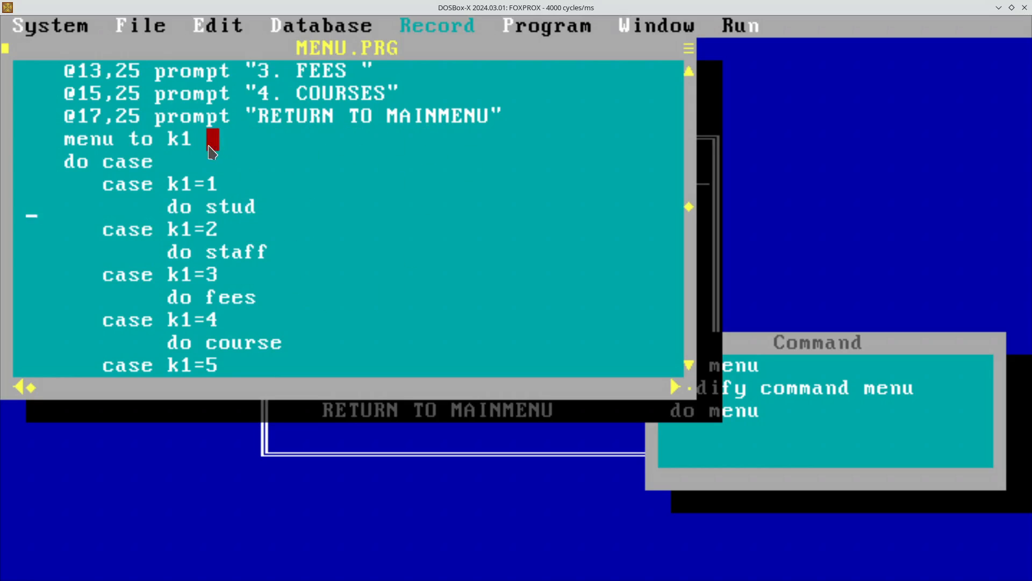
left_click(45, 26)
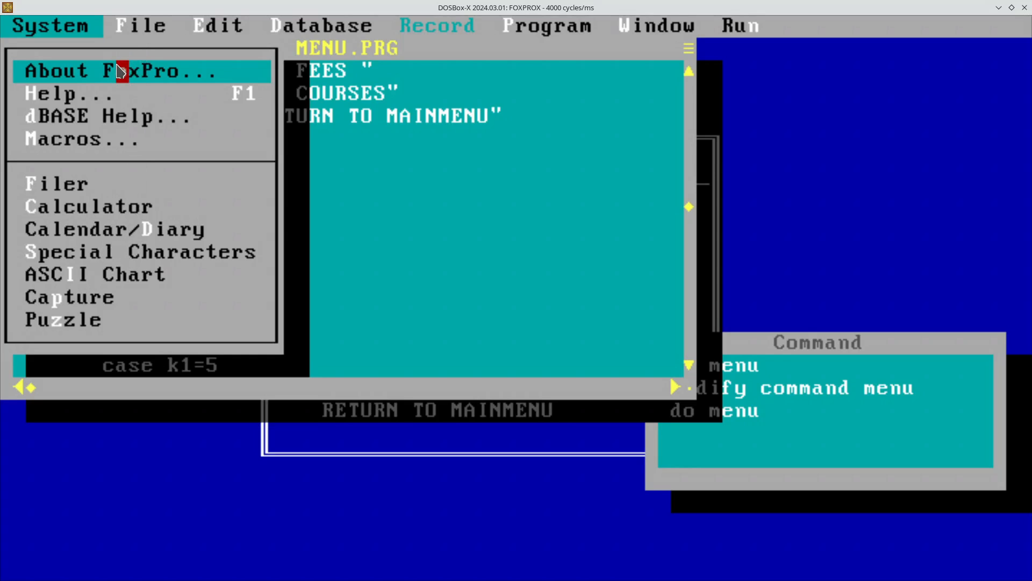
left_click(119, 70)
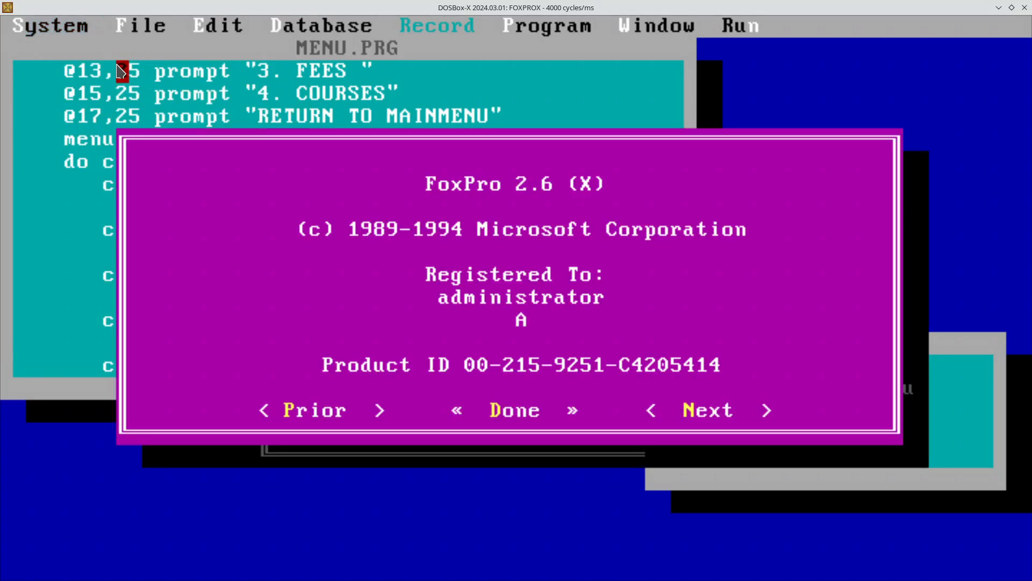
left_click(120, 71)
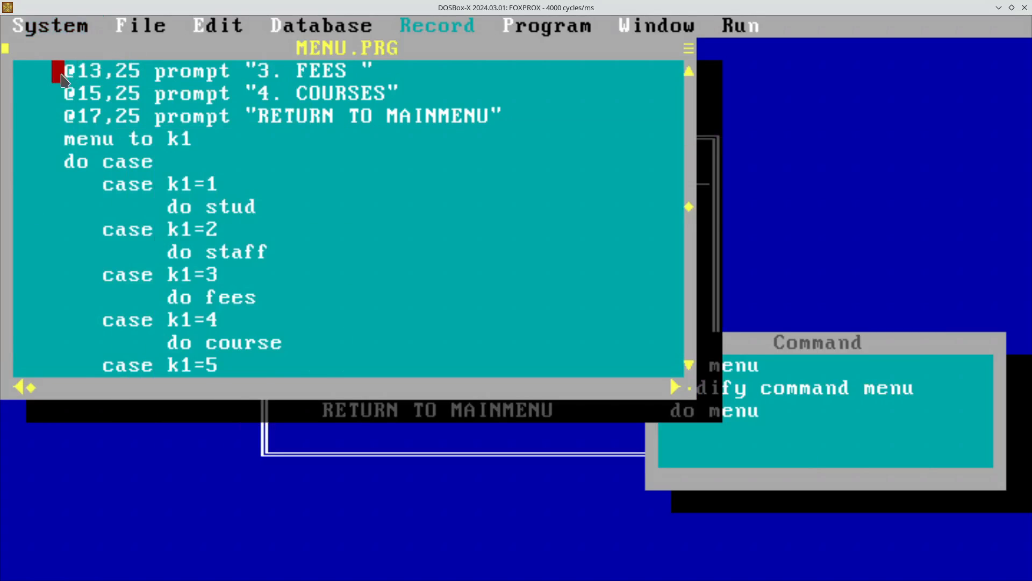
left_click(66, 25)
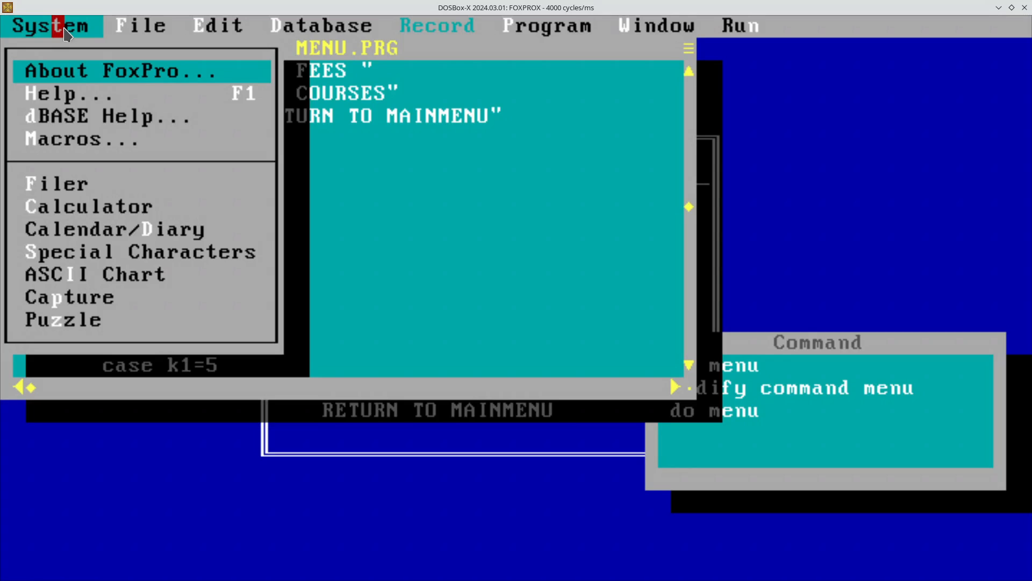
left_click(395, 207)
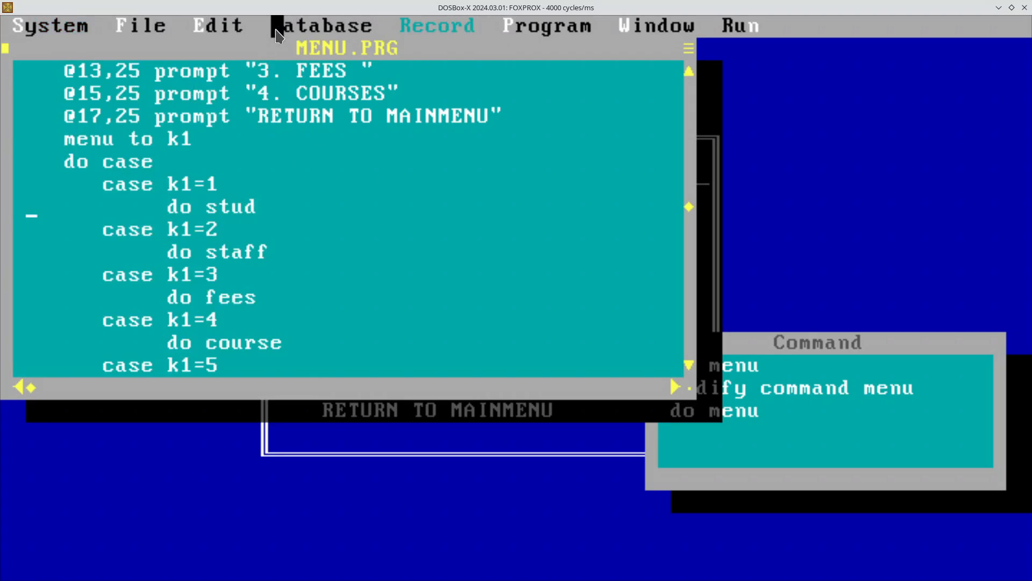
left_click(400, 207)
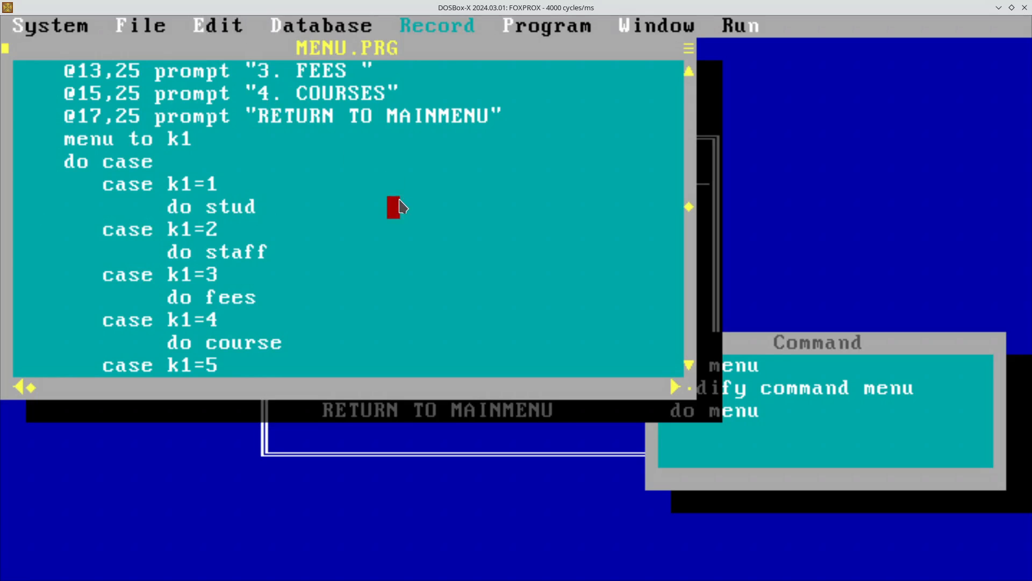
key("alt")
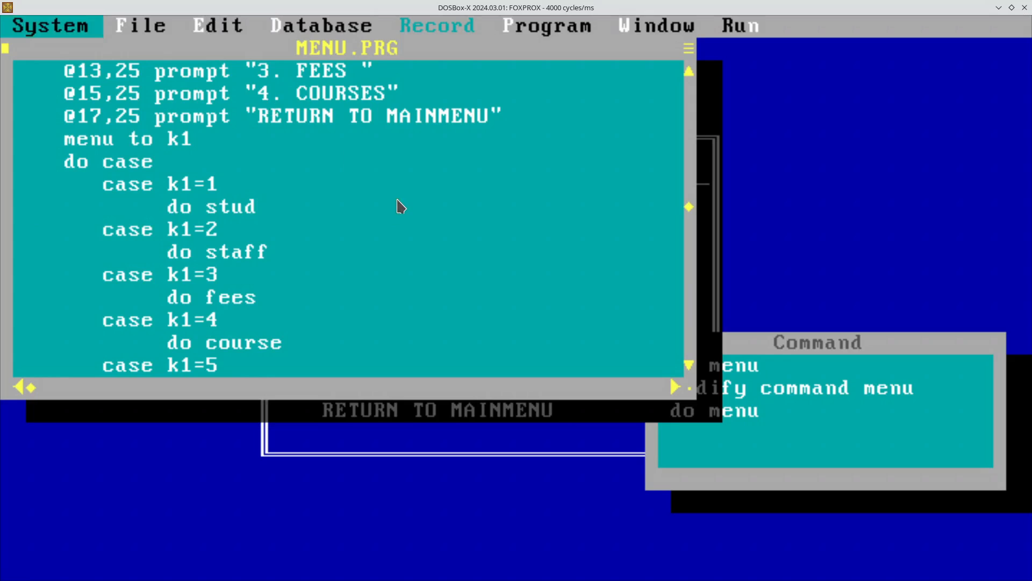
key("Escape")
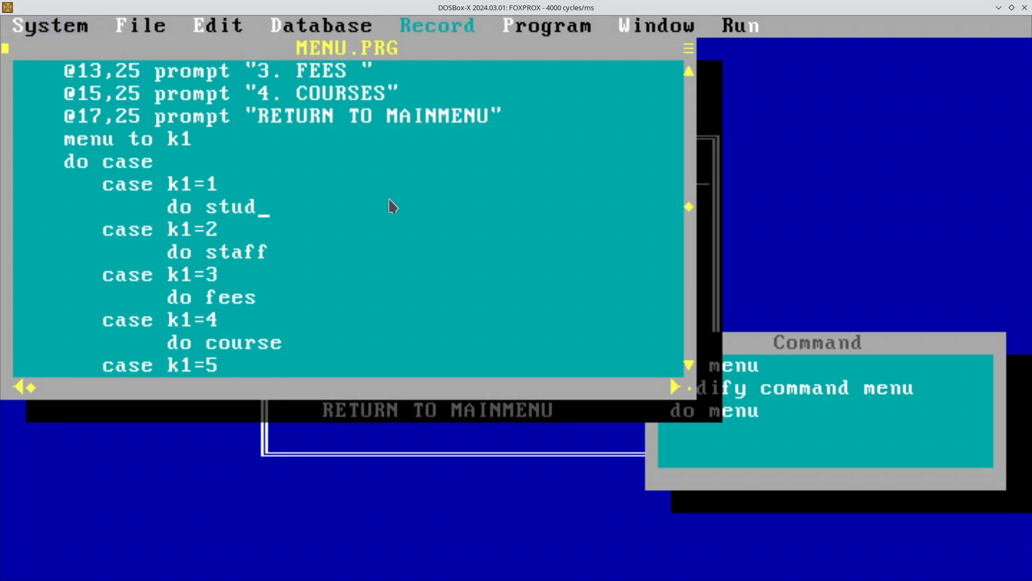
key("alt")
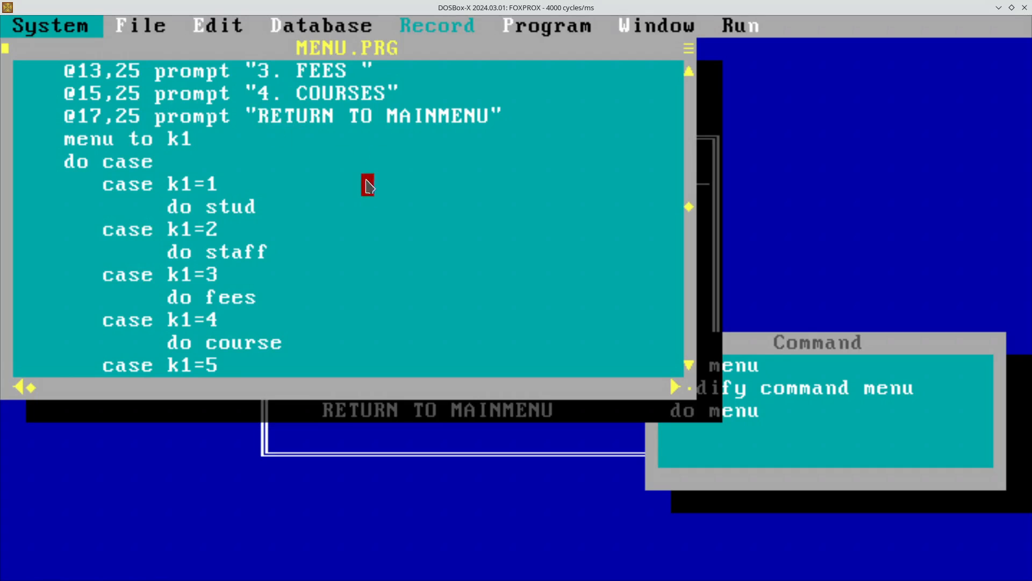
key("Escape")
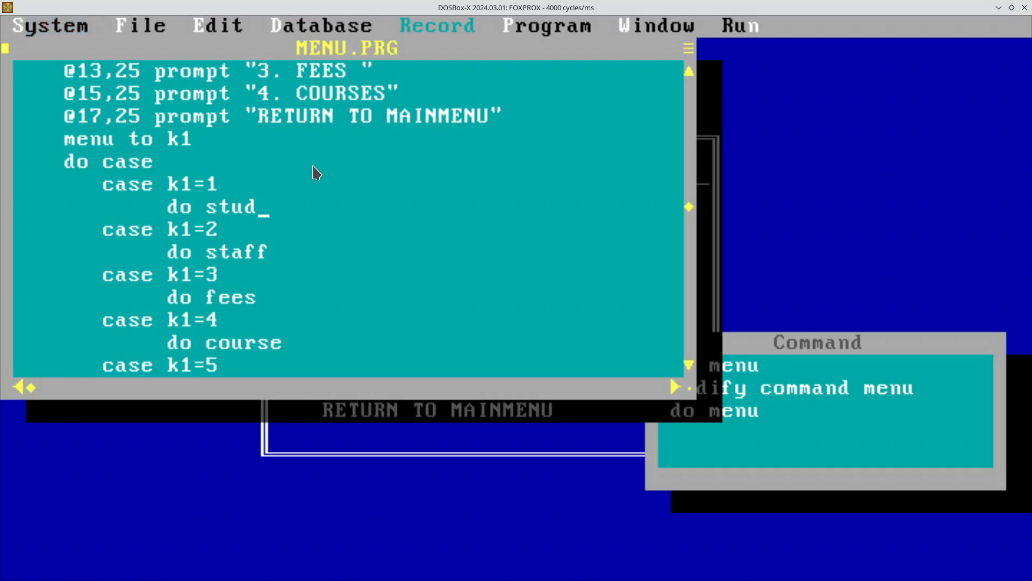
key("alt+s")
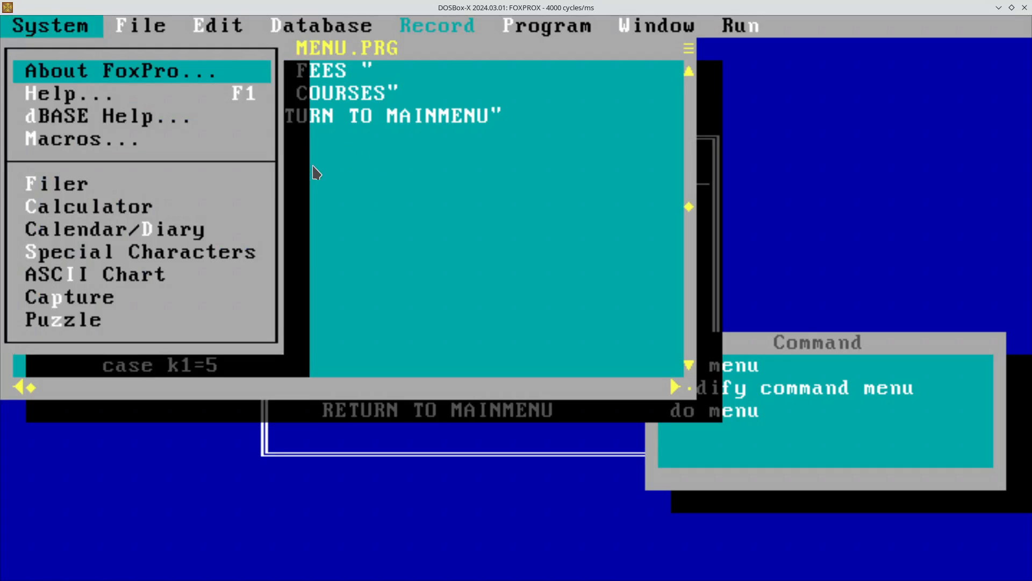
key("Escape")
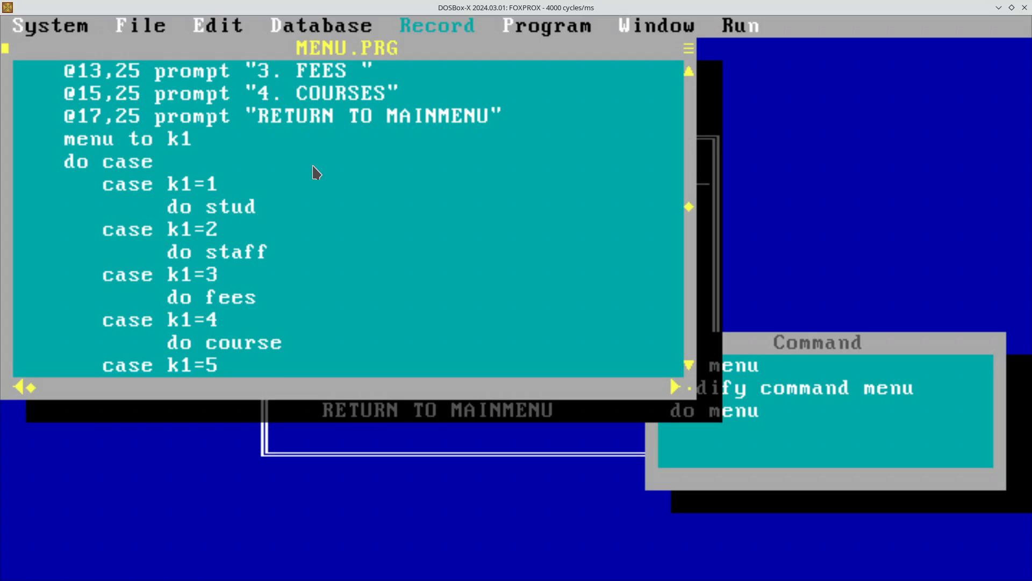
key("alt+s")
key("Escape")
key("alt+d")
key("Escape")
Close the MENU.PRG editor and try the exit command in the Command window.
left_click(333, 253)
key("Escape")
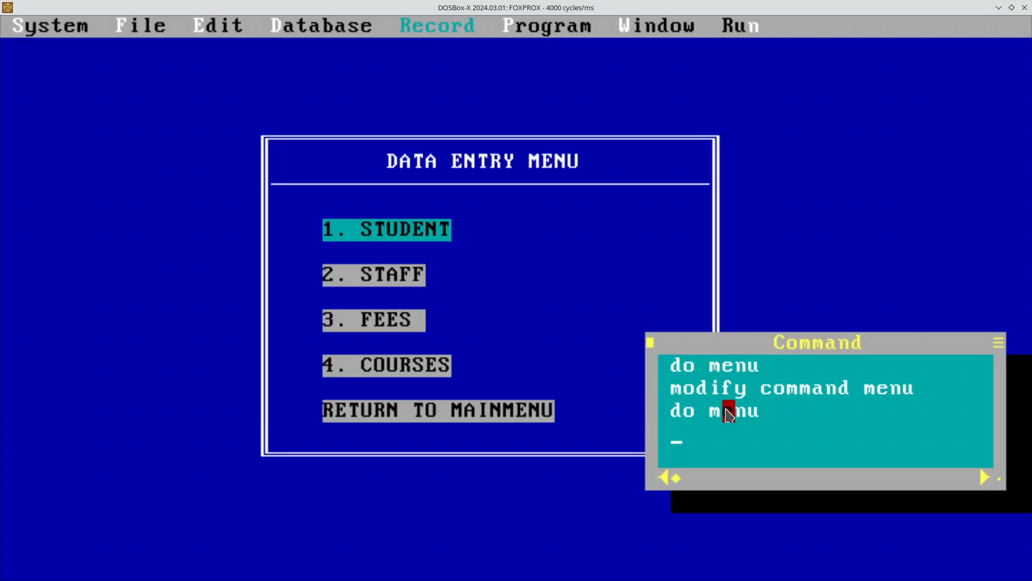
type("exit")
key("Return")
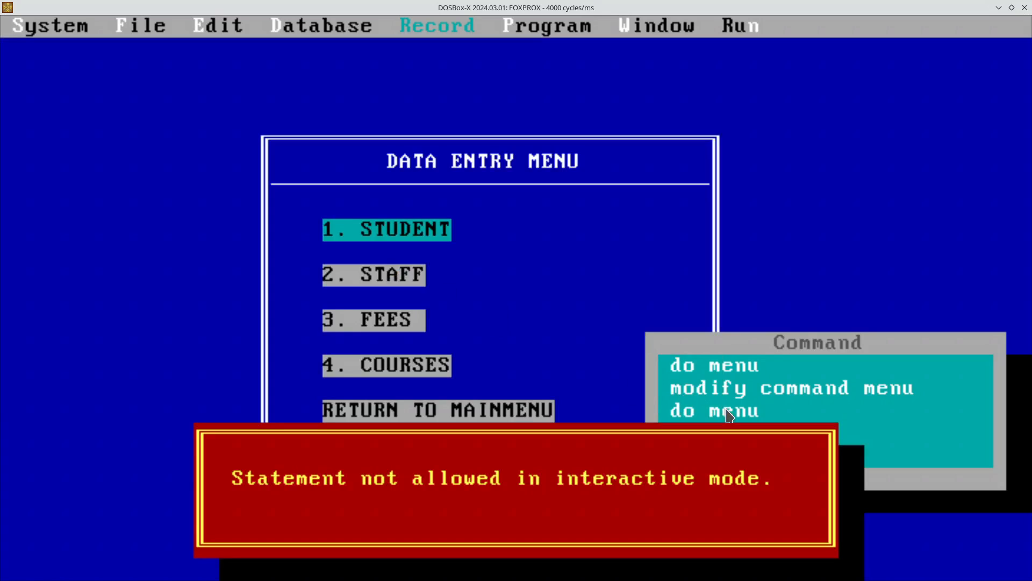
key("Escape")
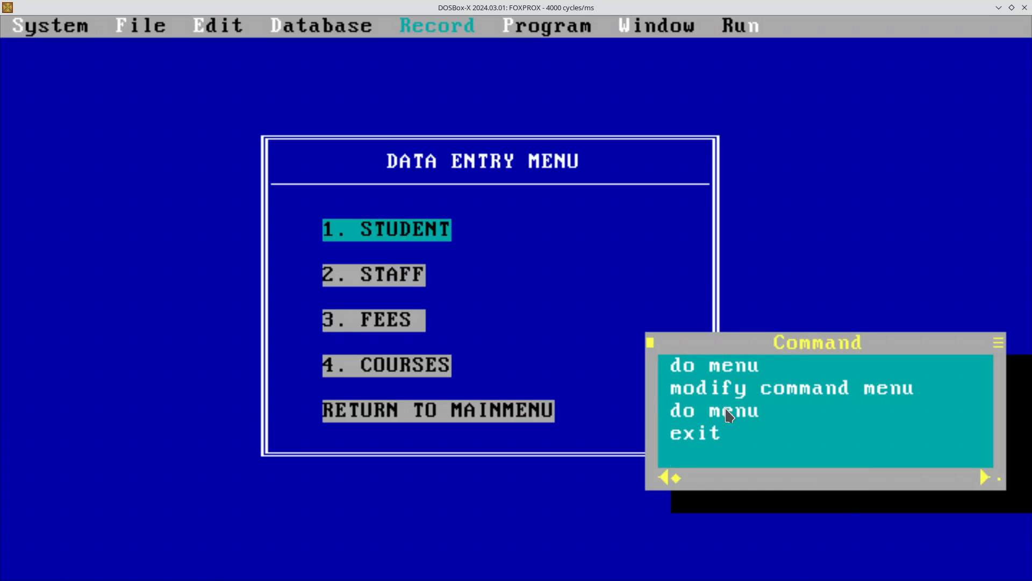
Shut down FoxPro with the quit command and close the DOSBox-X window.
type("quit")
key("Return")
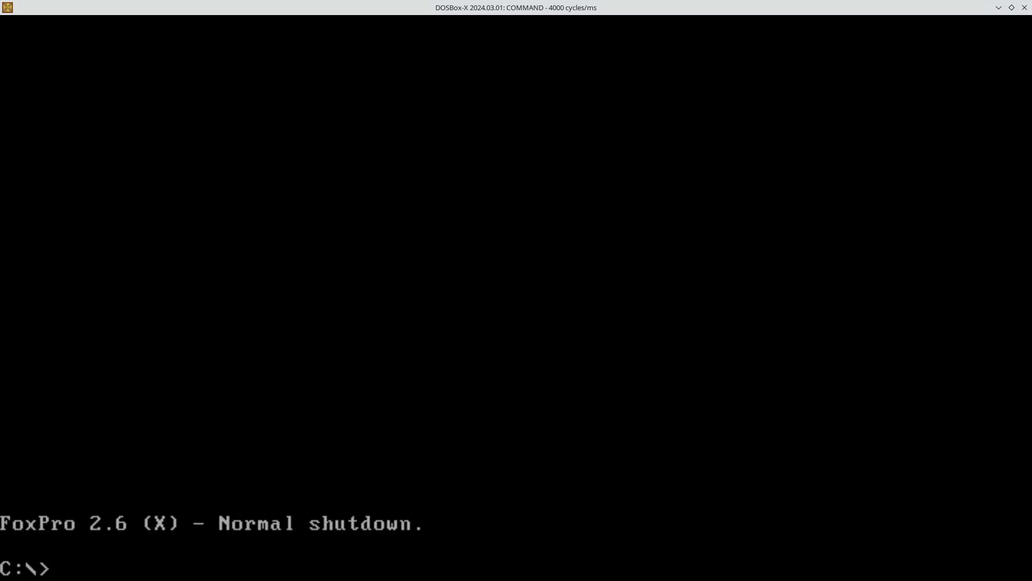
key("alt+F4")
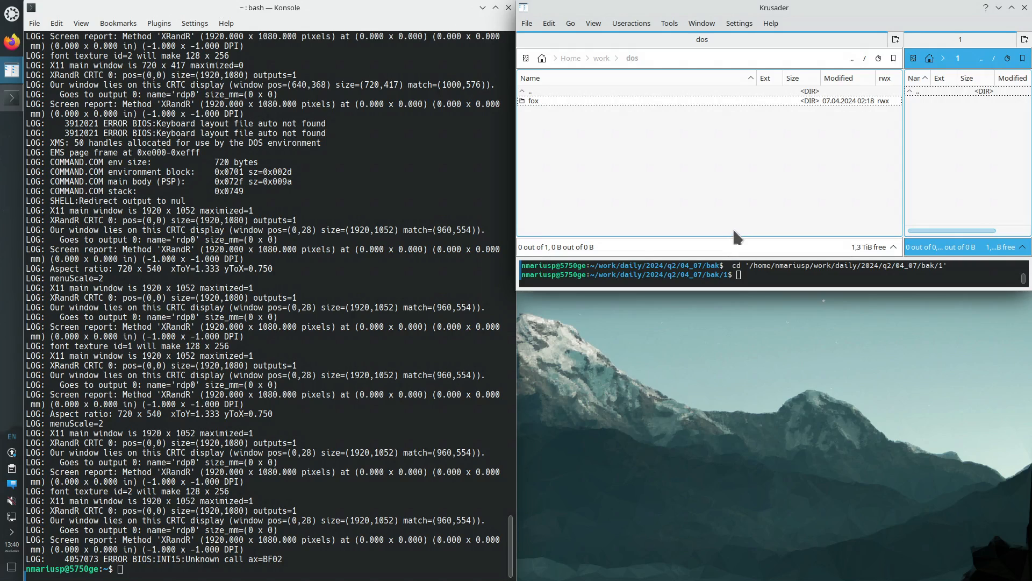
In Krusader, look through the files in the fox folder and return to the dos folder.
left_click(538, 102)
double_click(538, 102)
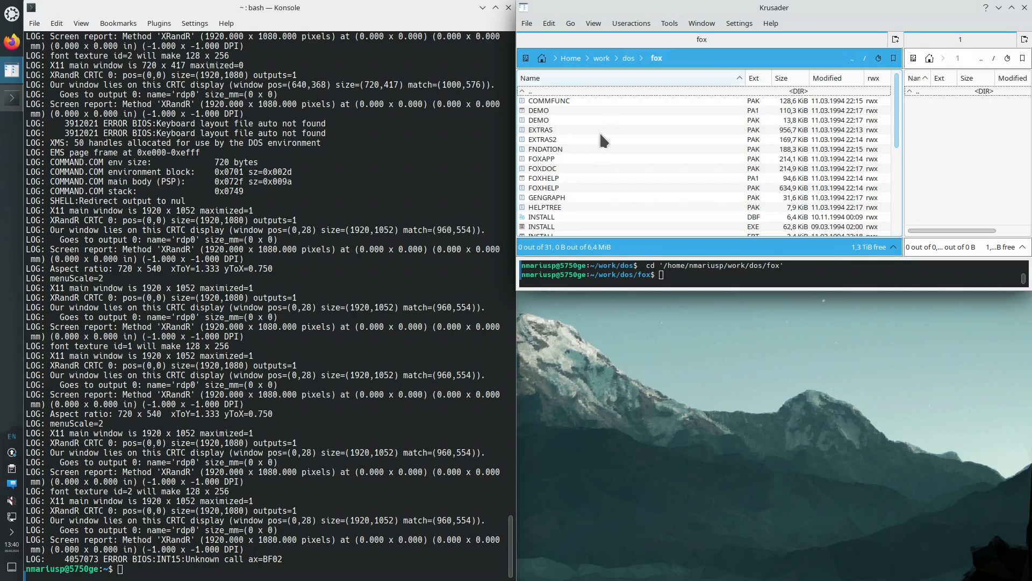
scroll(600, 153, "down", 6)
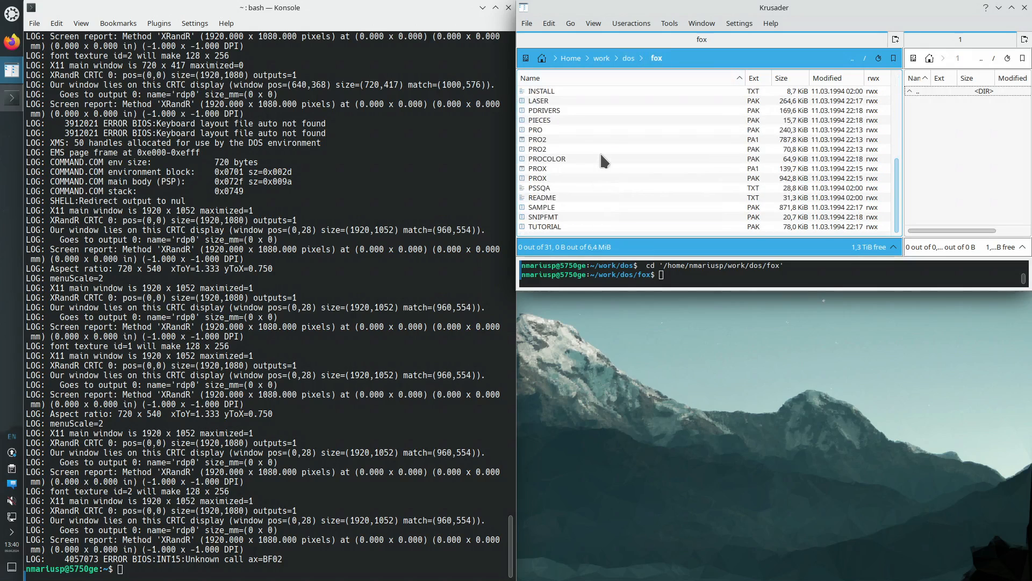
scroll(600, 152, "up", 6)
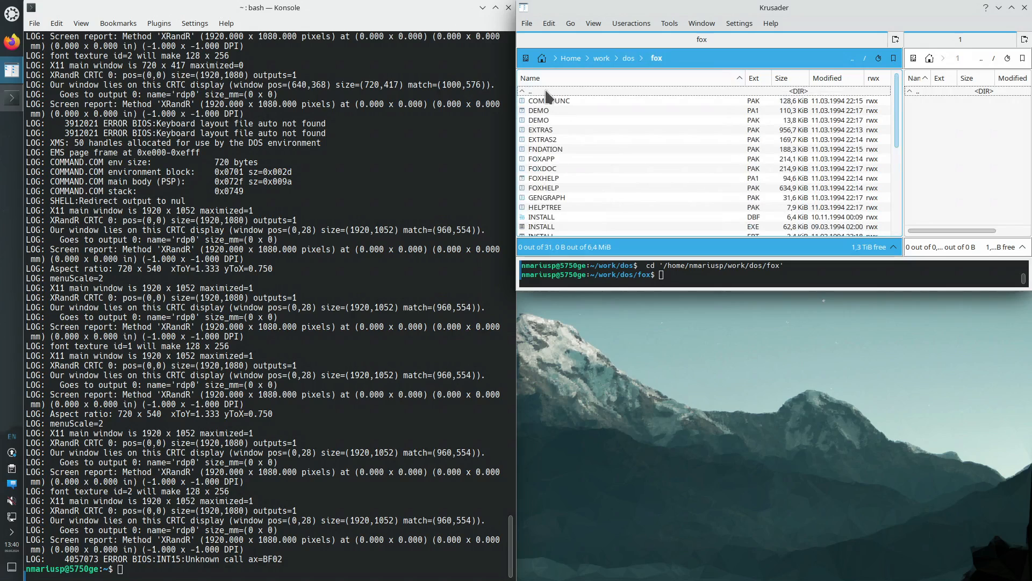
double_click(546, 92)
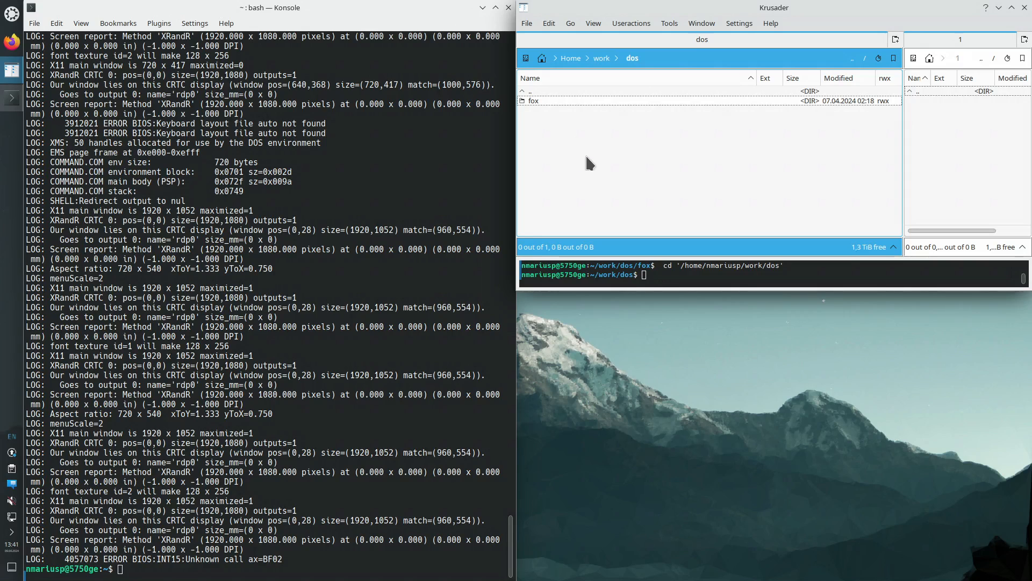
Launch DOSBox-X from Konsole with "flatpak run com.dosbox_x.DOSBox-X ~/work/dos/", checking the fox folder in Krusader before running it.
left_click(375, 557)
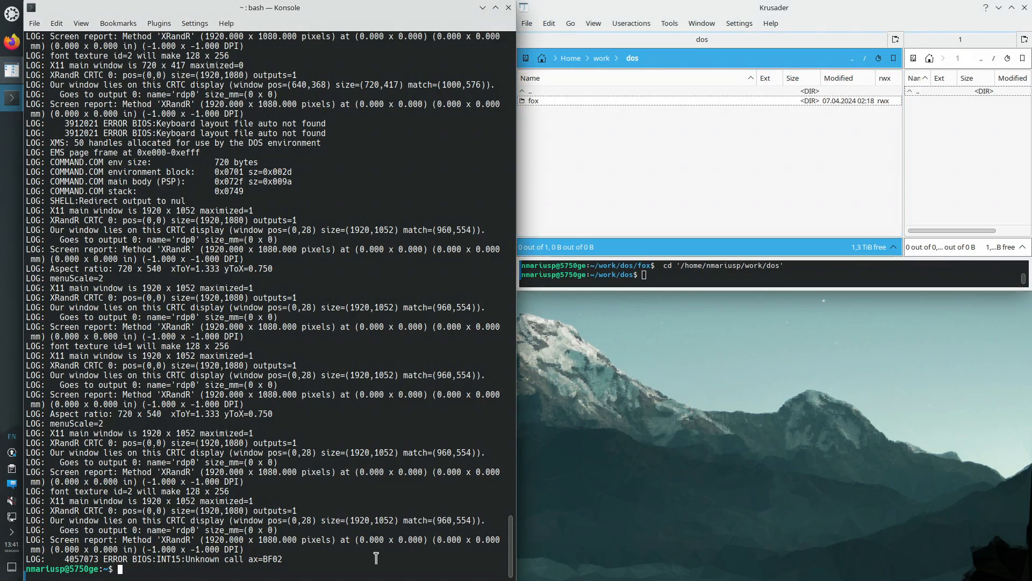
type("flatpak run com.dosbox_x.DOSBox-X ~/work/dos/")
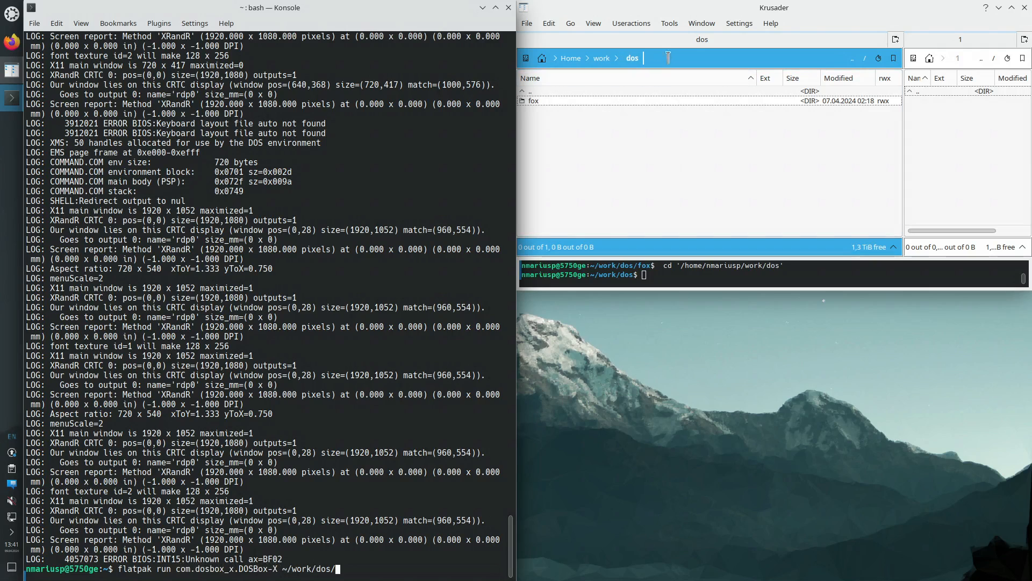
double_click(535, 101)
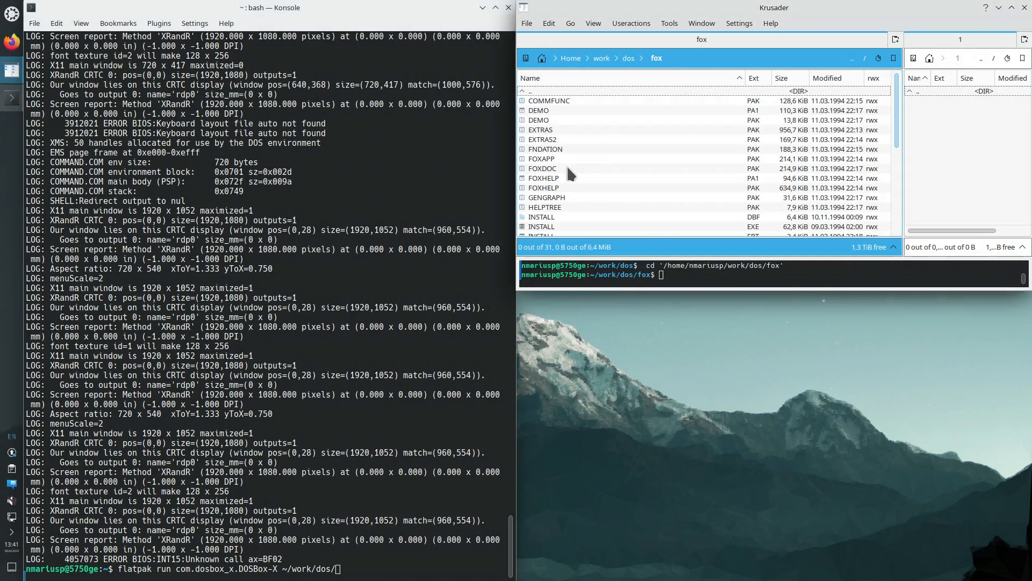
double_click(548, 92)
left_click(364, 567)
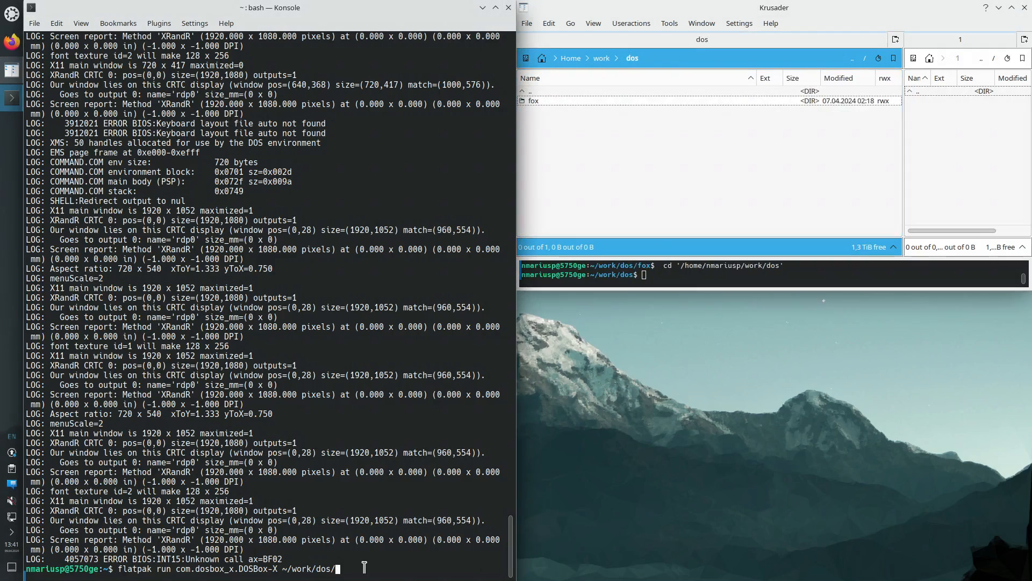
key("Return")
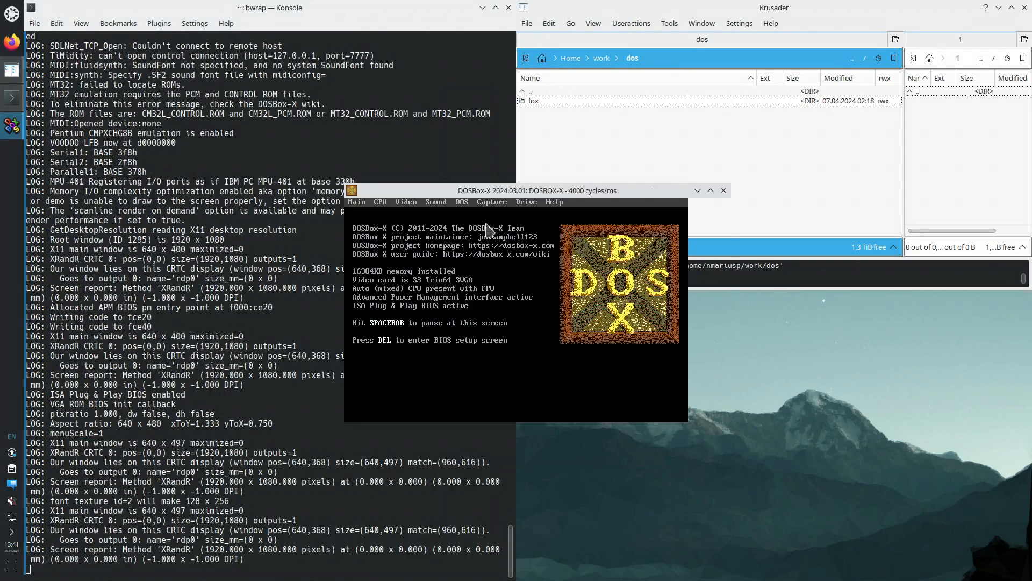
Maximize the DOSBox-X window and hide its menu bar.
left_click_drag(505, 196, 263, 196)
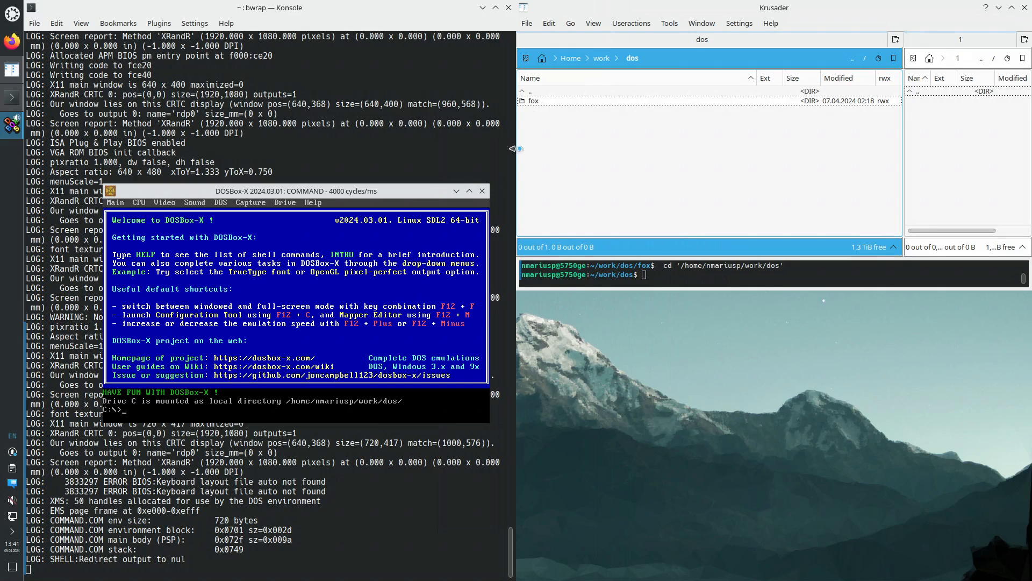
left_click(470, 191)
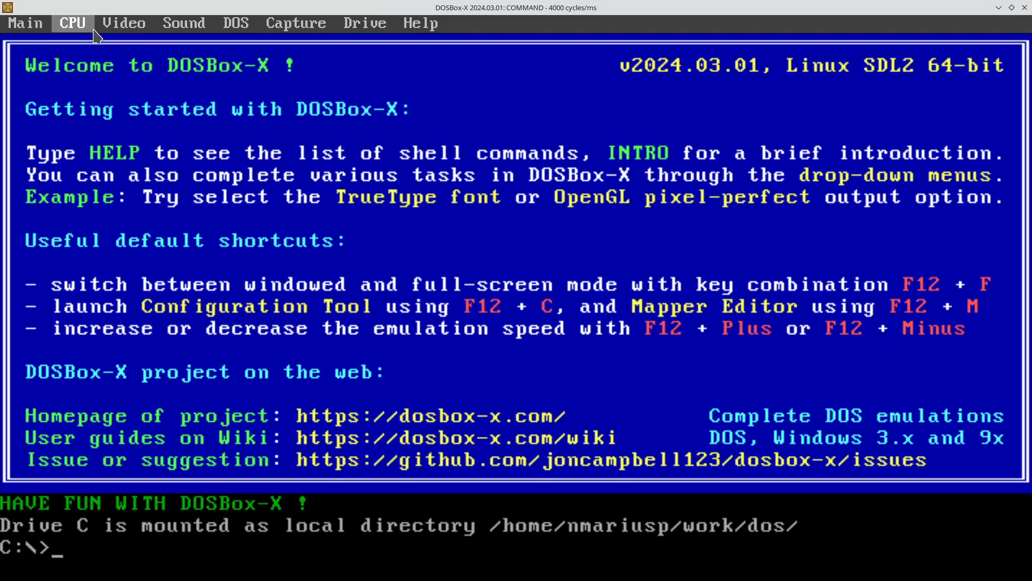
left_click(125, 23)
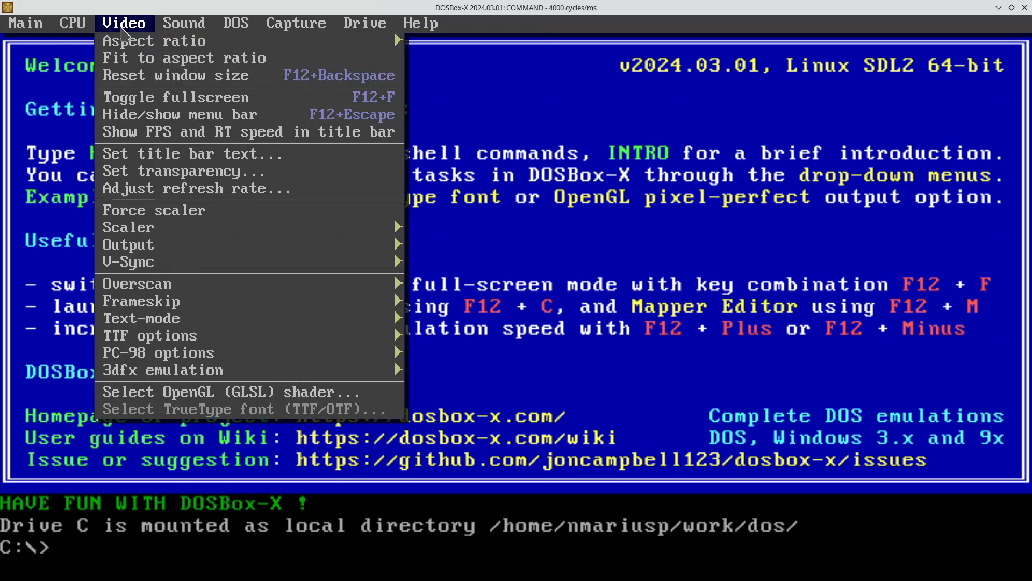
left_click(144, 117)
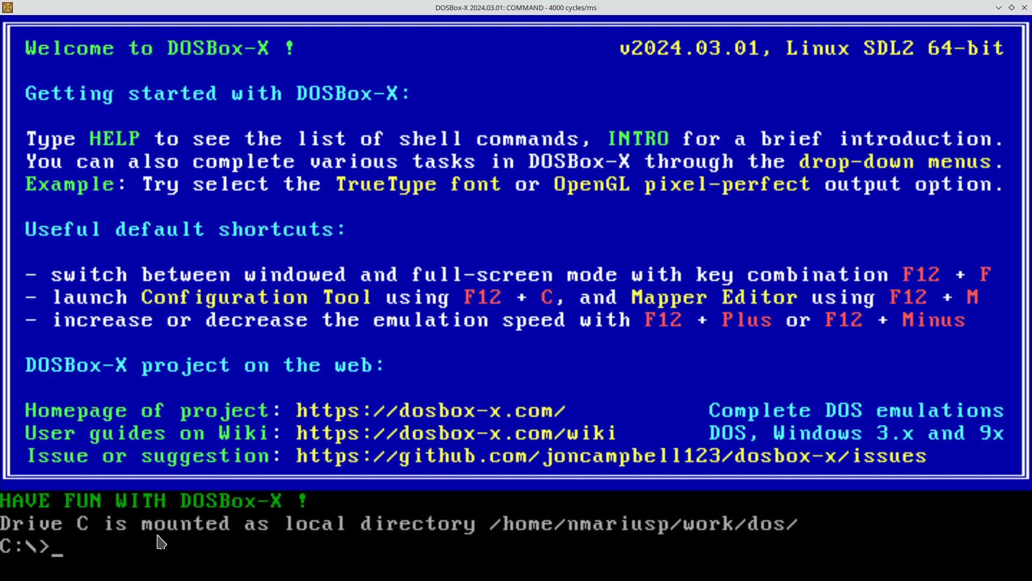
List the root directory of drive C and change into the fox directory.
type("dir")
key("Return")
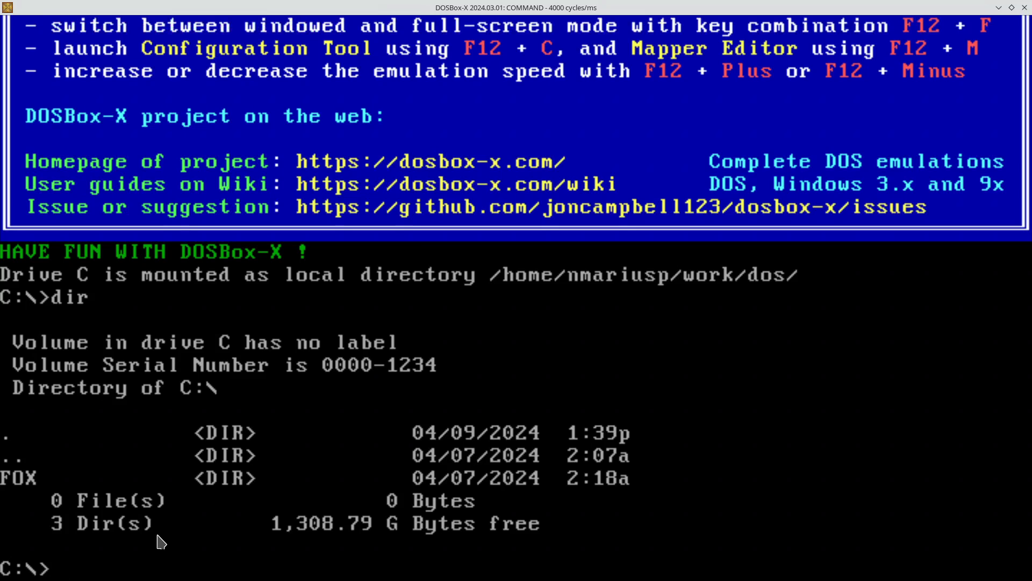
type("cd fox")
key("Return")
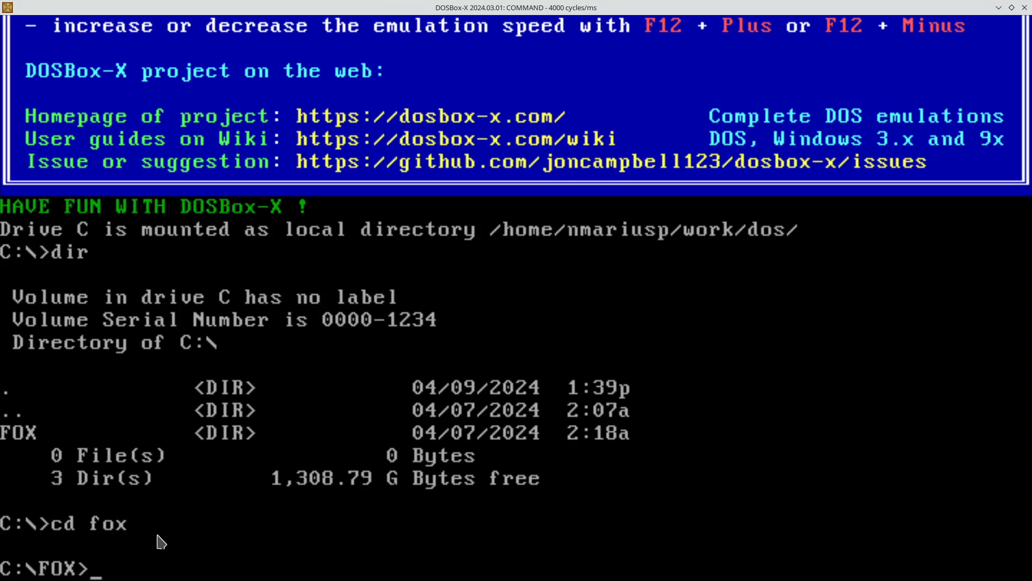
List the files in C:\FOX with dir, and again page by page with dir /p.
type("dir")
key("Return")
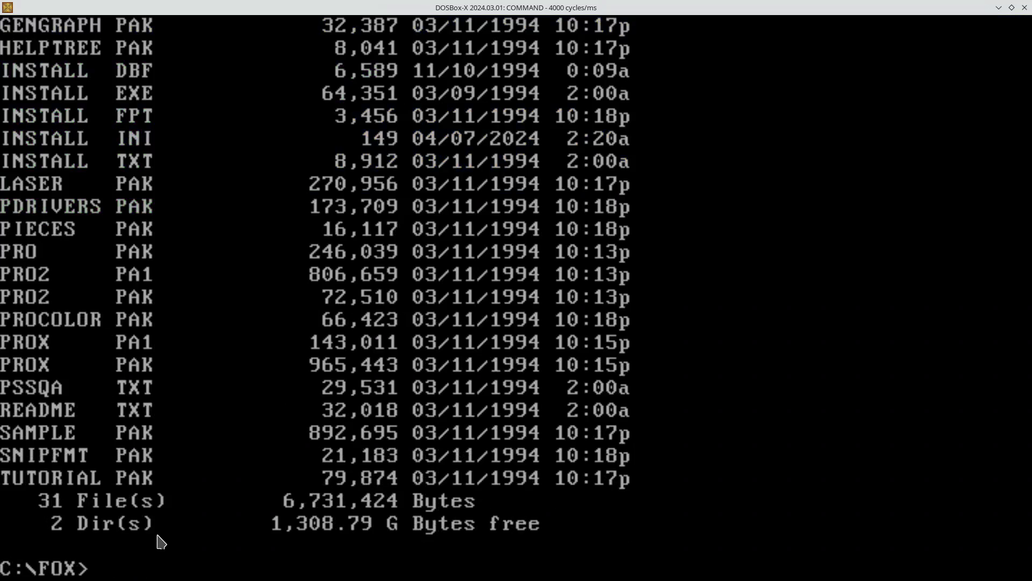
type("dir /p")
key("Return")
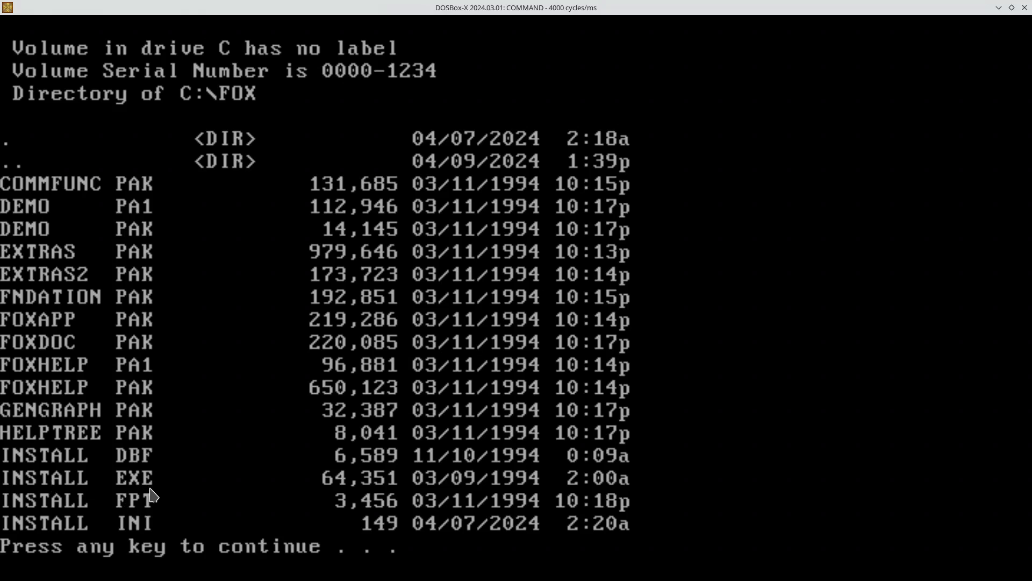
key("space")
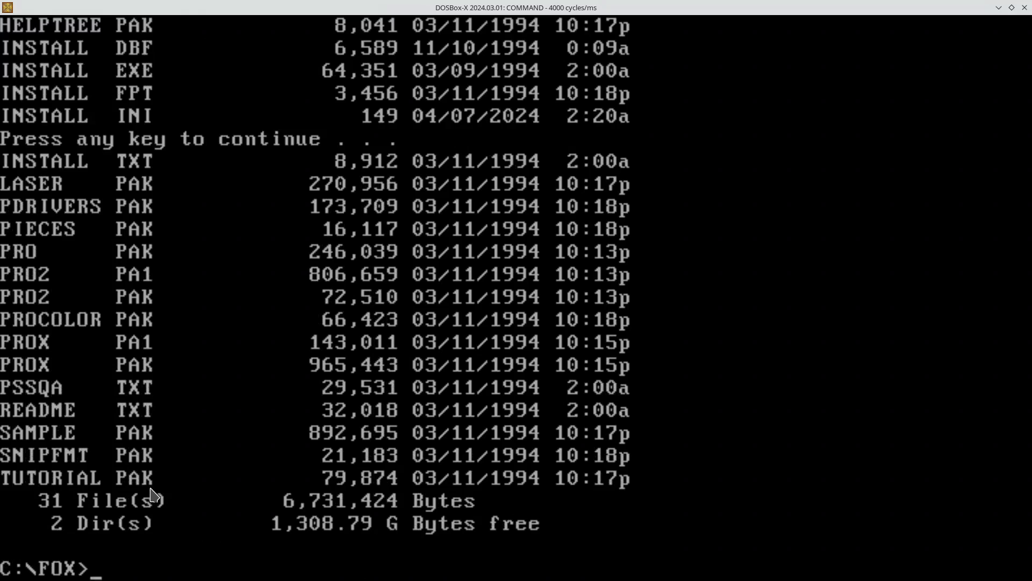
List only the executable files in C:\FOX with "dir *.exe /p".
type("dir /p")
key("Left")
key("Left")
key("Left")
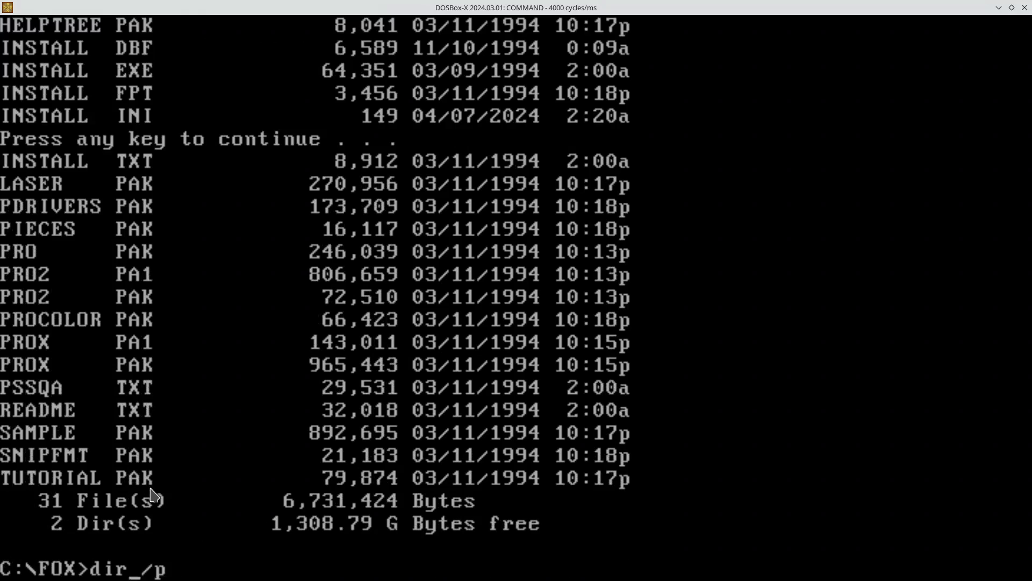
type("*.exe")
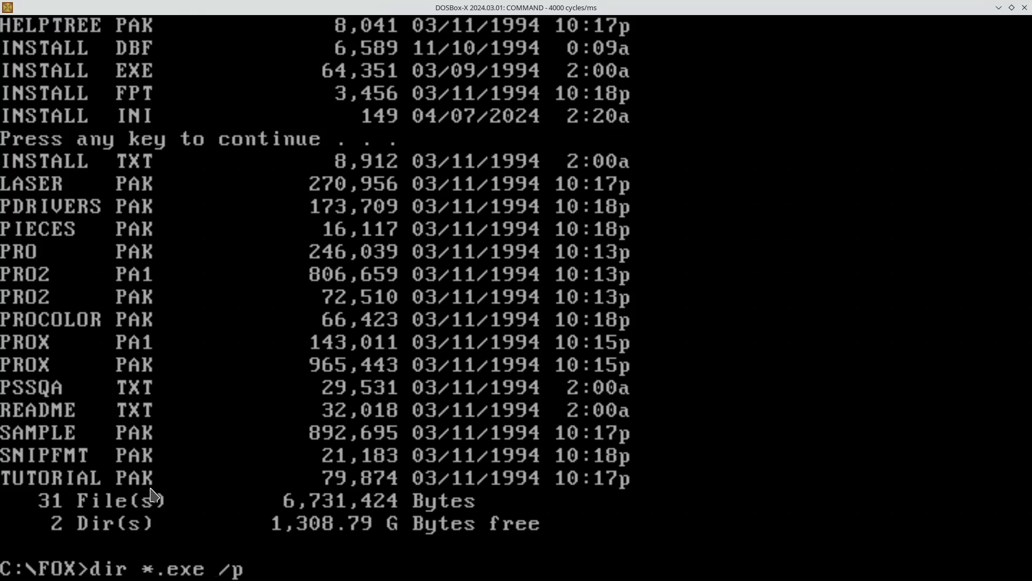
key("Return")
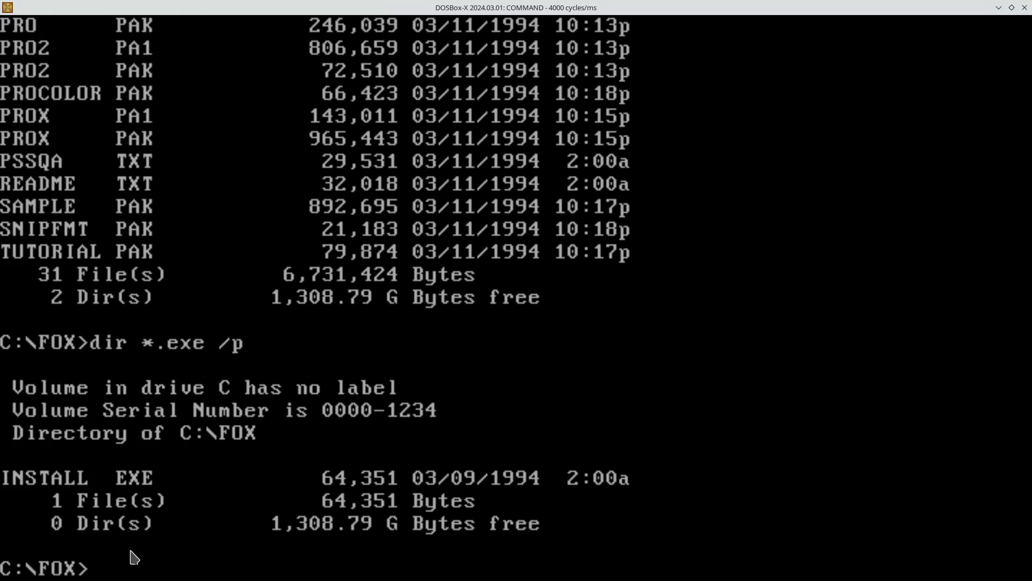
Run INSTALL.EXE from C:\FOX, continue past the introductory notices and confirm C:\FPD26\ as the installation directory.
type("instal")
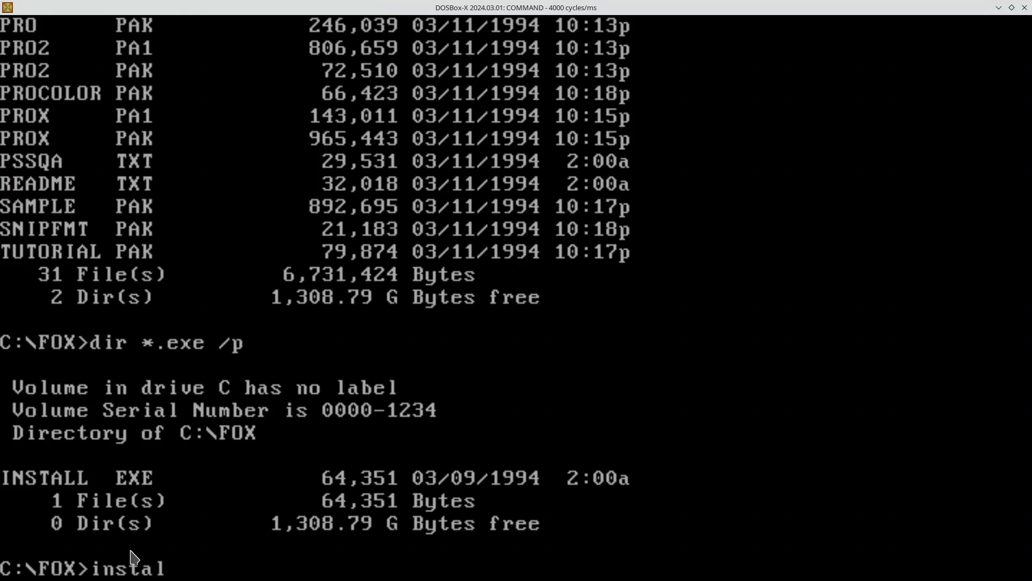
key("Tab")
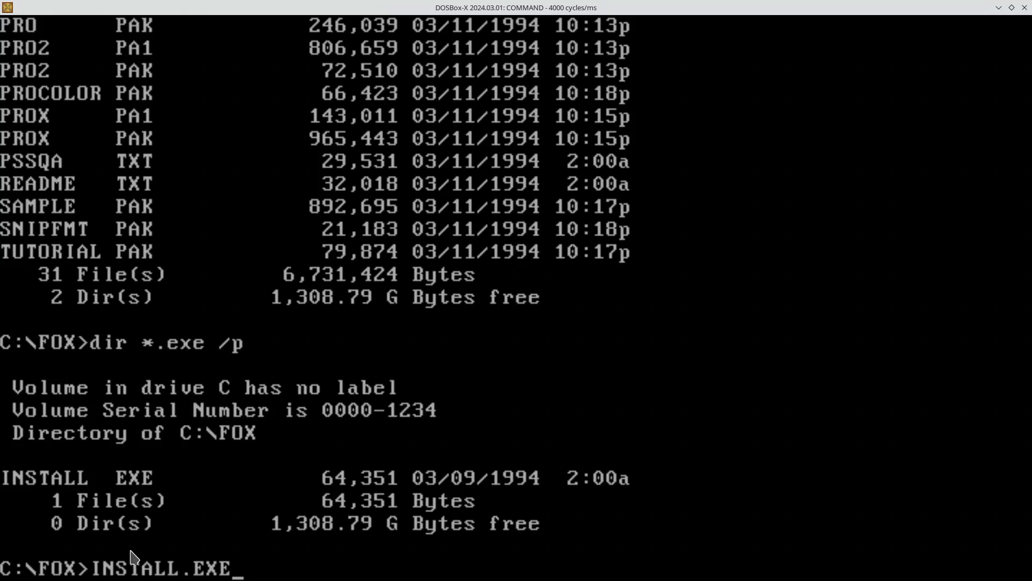
key("Return")
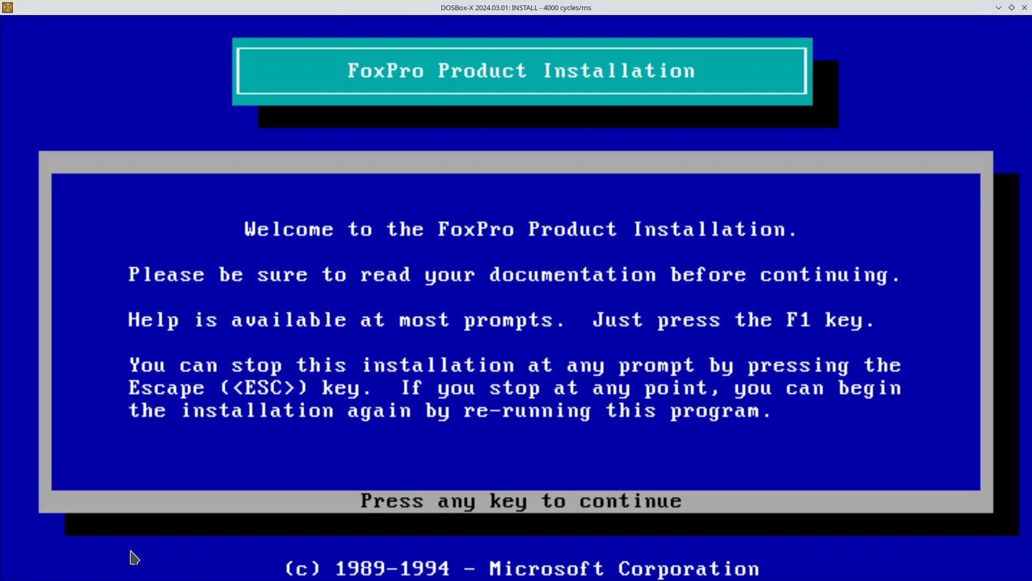
key("Return")
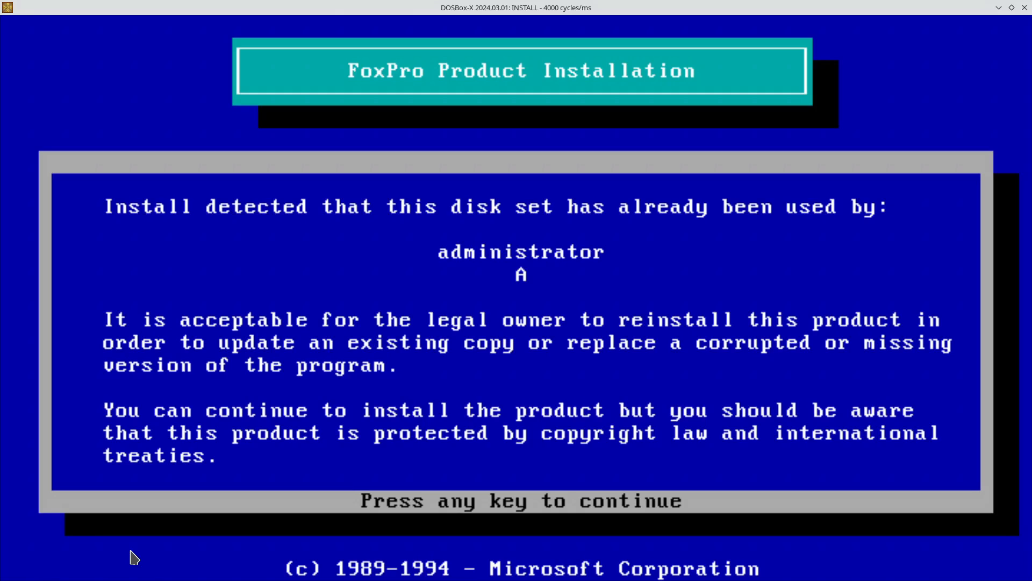
key("Return")
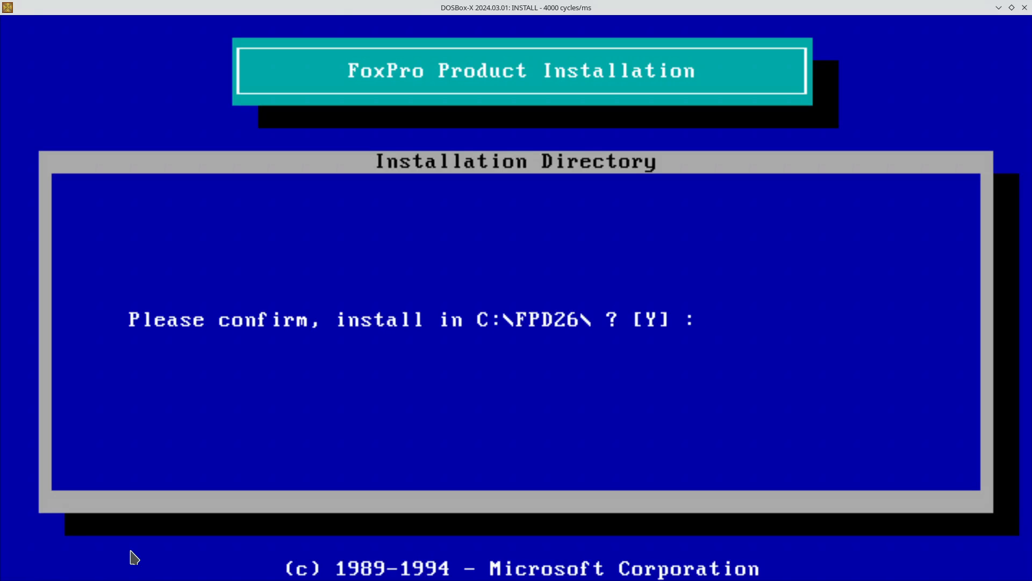
key("Return")
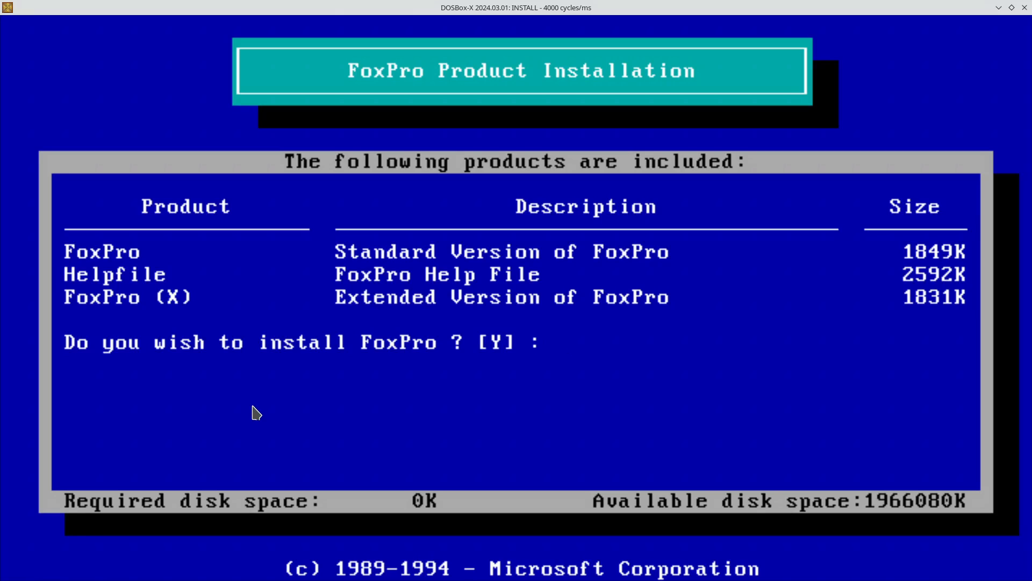
Choose to install all three products: FoxPro, Helpfile and FoxPro (X).
key("Return")
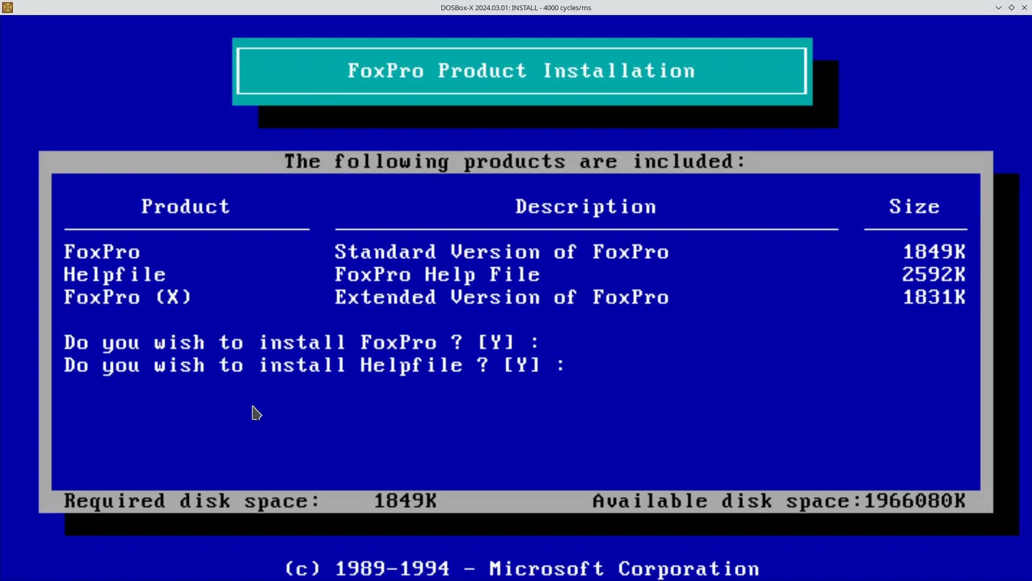
key("Return")
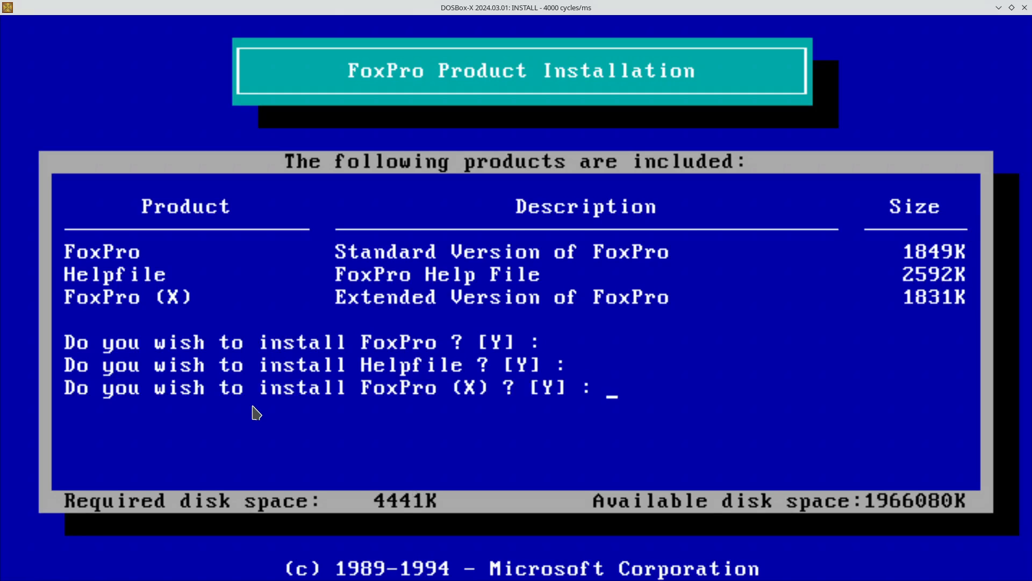
key("Return")
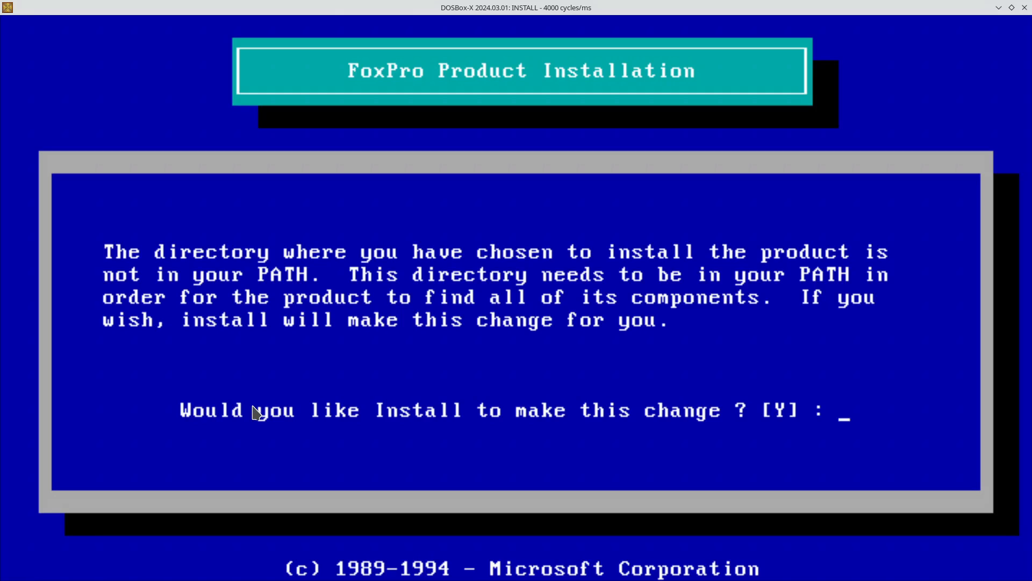
Let the installer try to add the directory to PATH, and finish the installation without optional components.
key("Return")
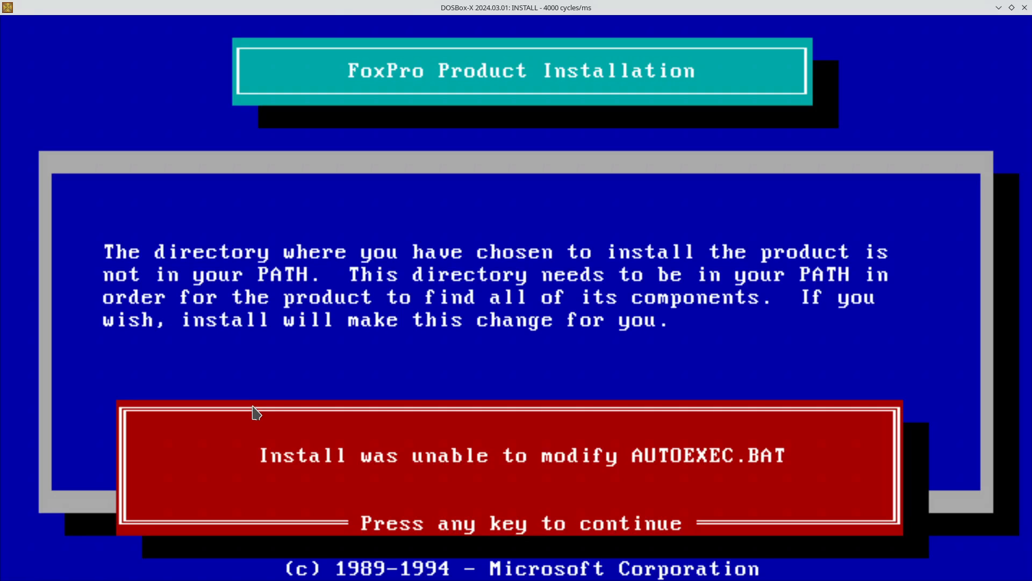
key("Return")
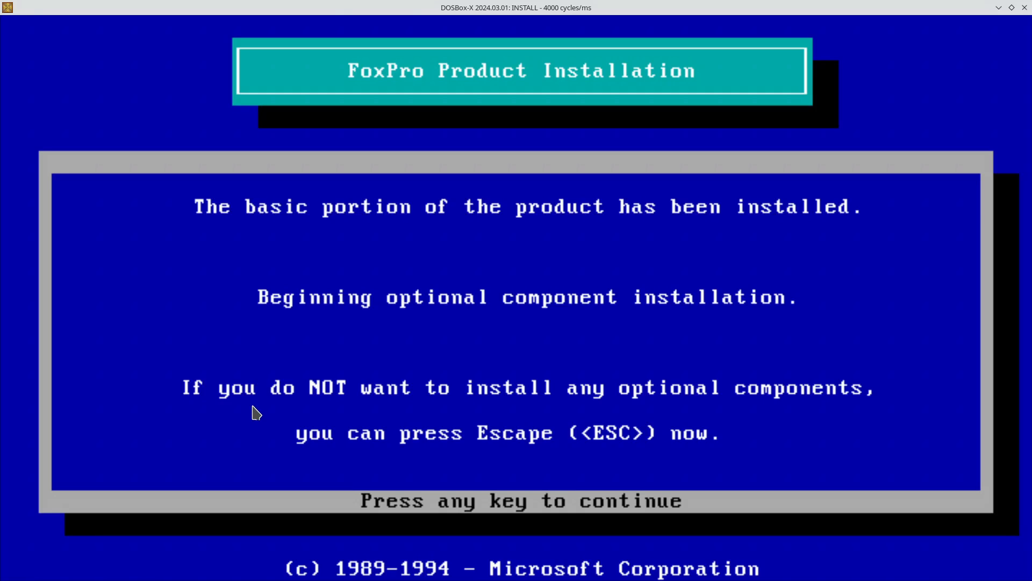
key("Escape")
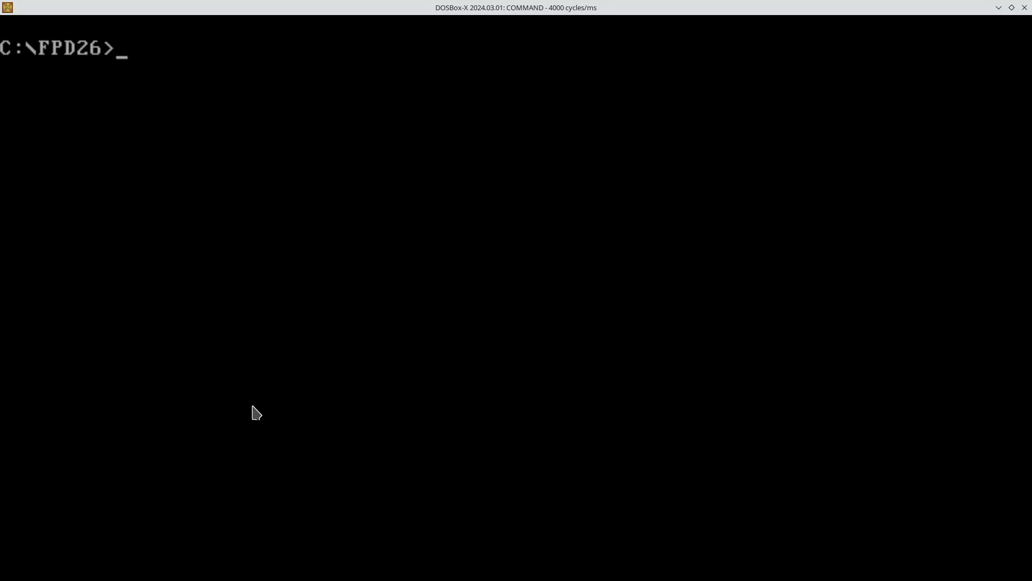
Change to the root directory of drive C with "cd \" and list its contents with dir.
type("cd")
type(" ..")
key("BackSpace")
key("BackSpace")
type("\\")
key("Return")
type("di")
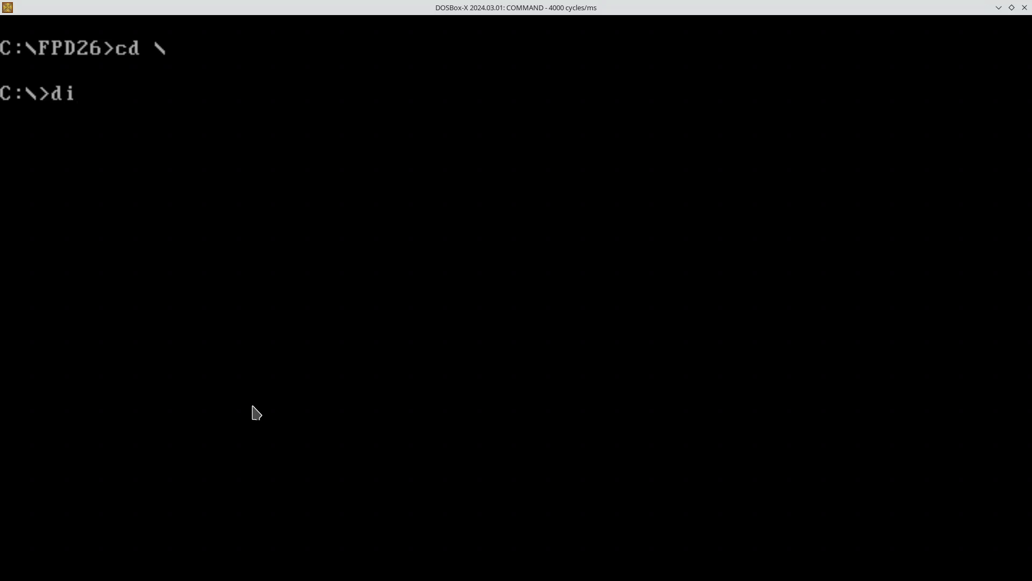
type("r")
key("Return")
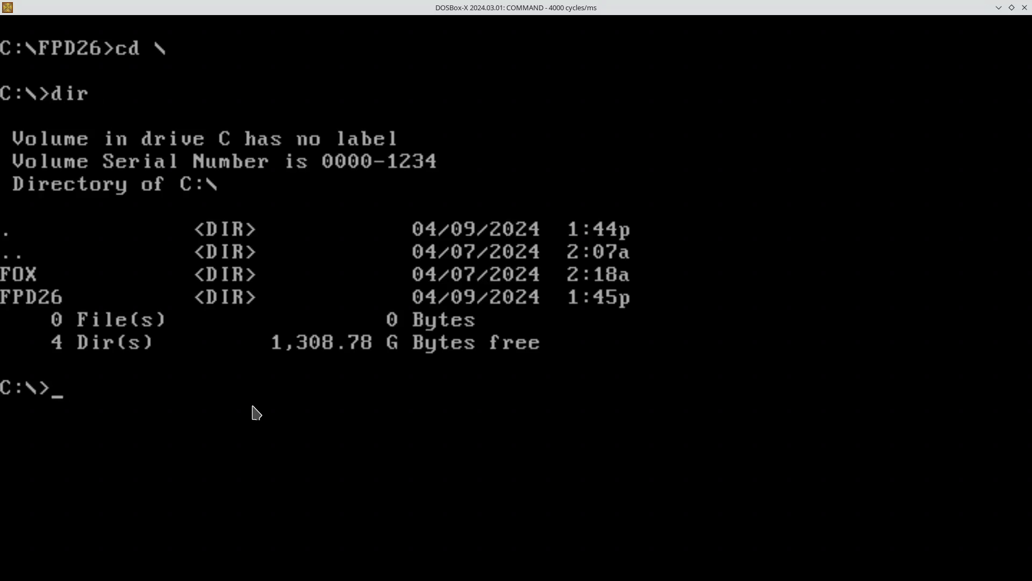
Try to display the contents of autoexec.bat with the type command.
type("type auto")
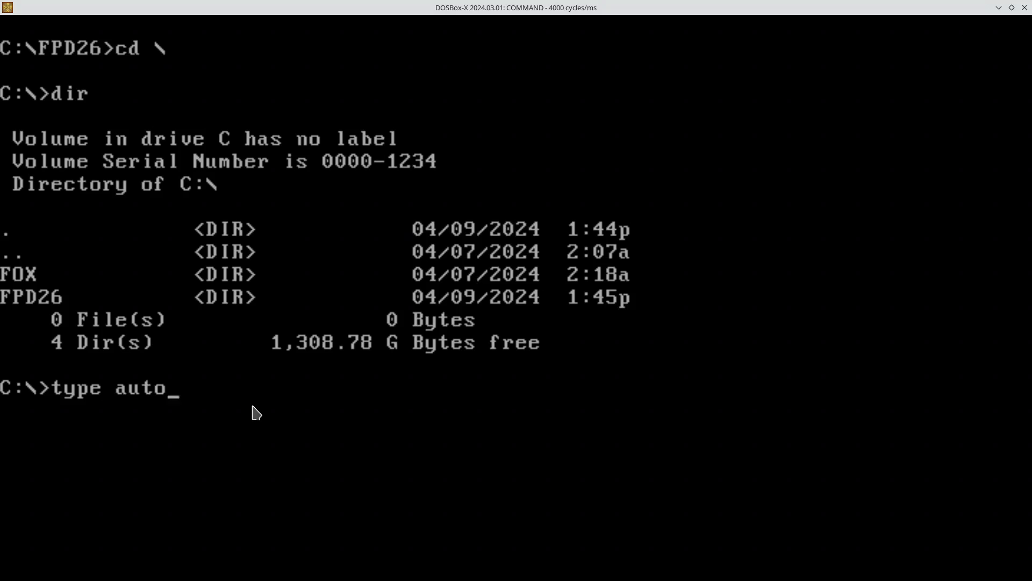
type("exec.bat")
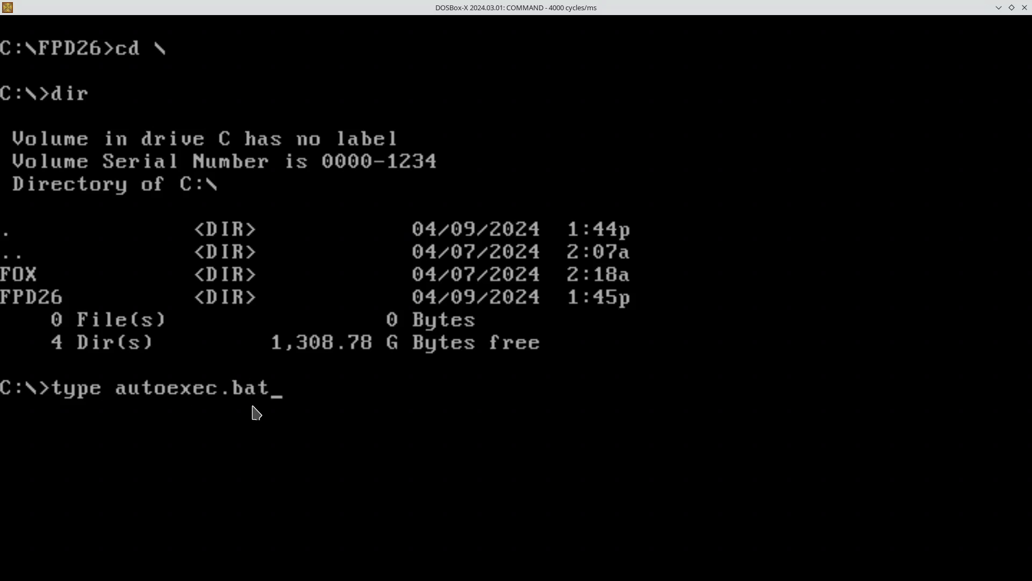
key("Return")
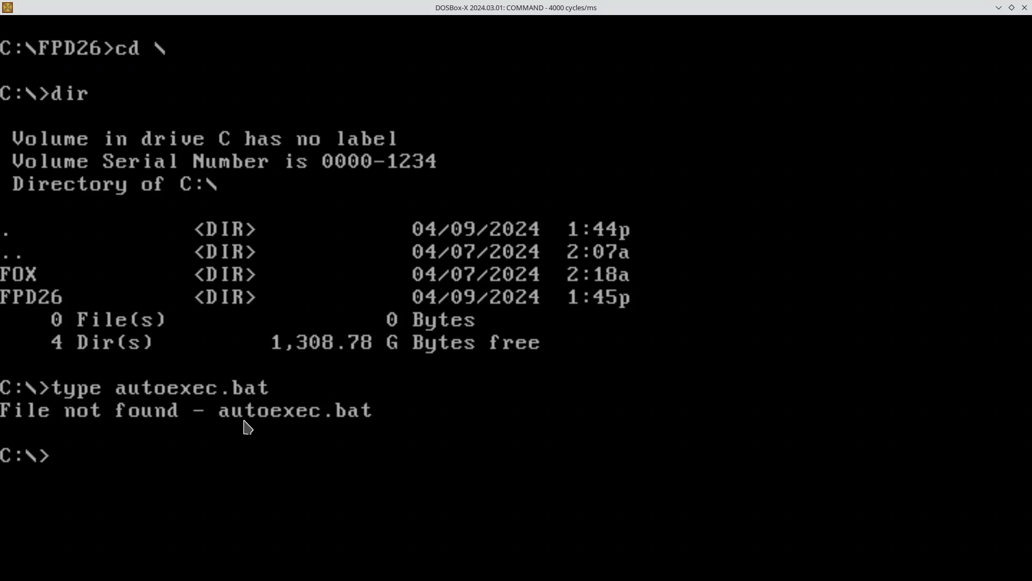
Exit DOSBox-X and create a new file named AUTOEXEC.BAT in the dos folder from Krusader, opening it for editing.
type("exit")
key("Return")
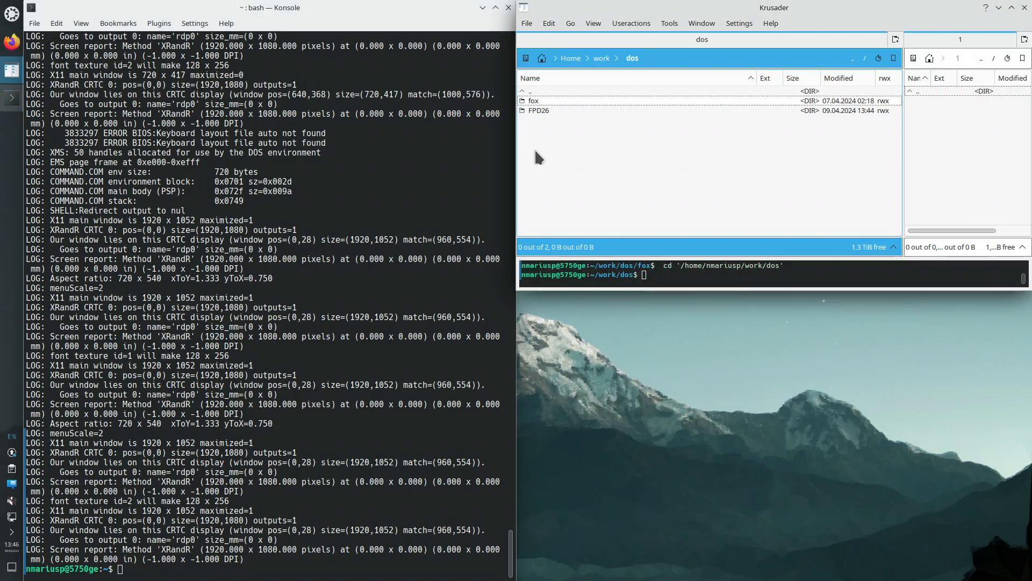
key("shift+F4")
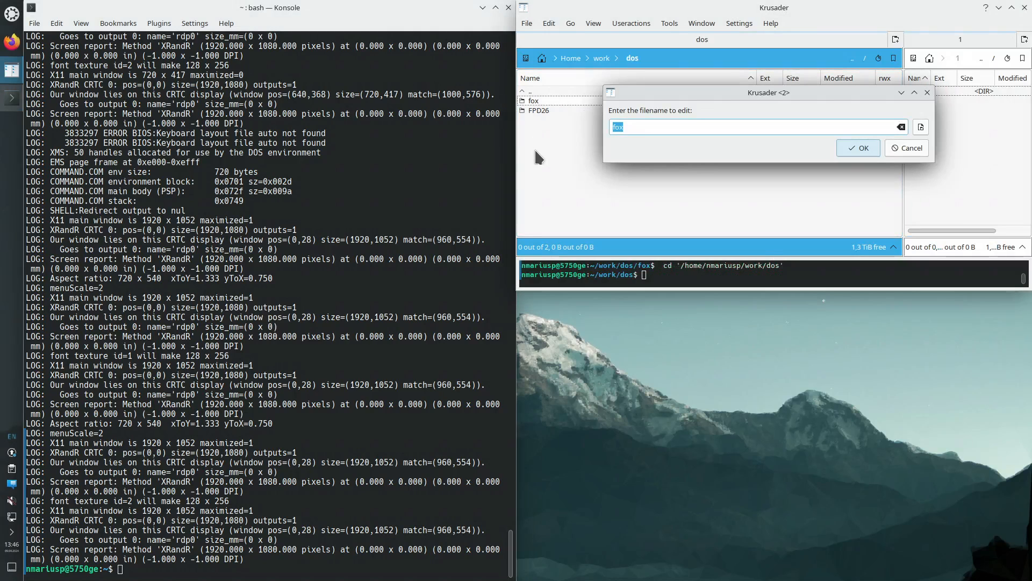
type("AUTOEXEC.BAT")
key("Return")
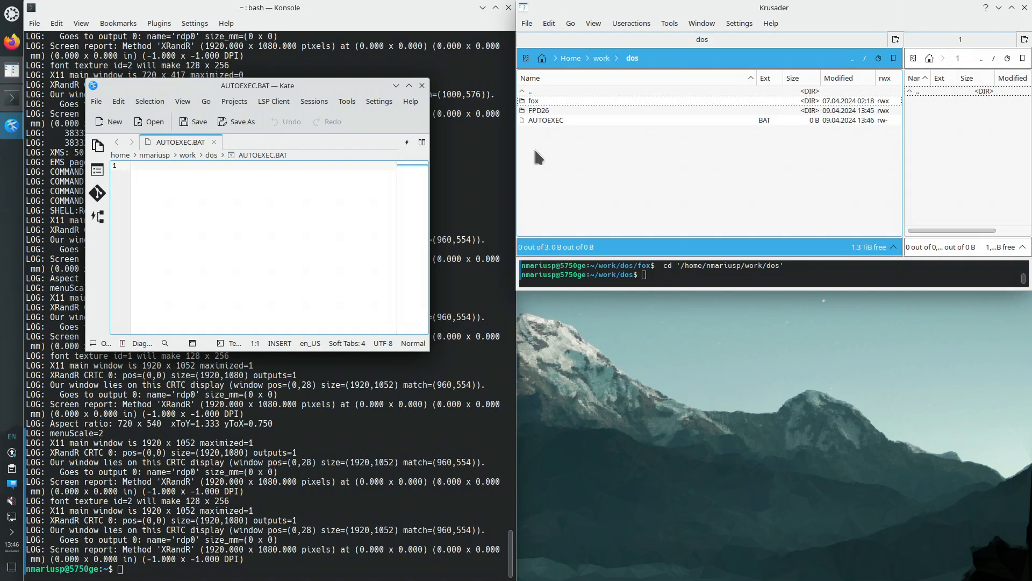
Enter the line "SET PATH=C:\FPD26" in AUTOEXEC.BAT and save the file.
key("Tab")
left_click(300, 241)
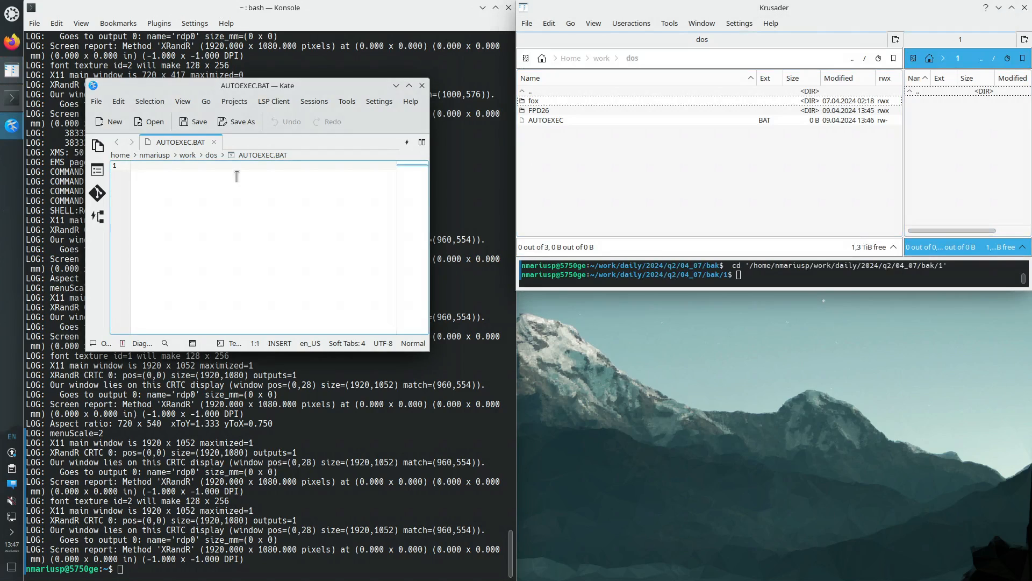
type("S")
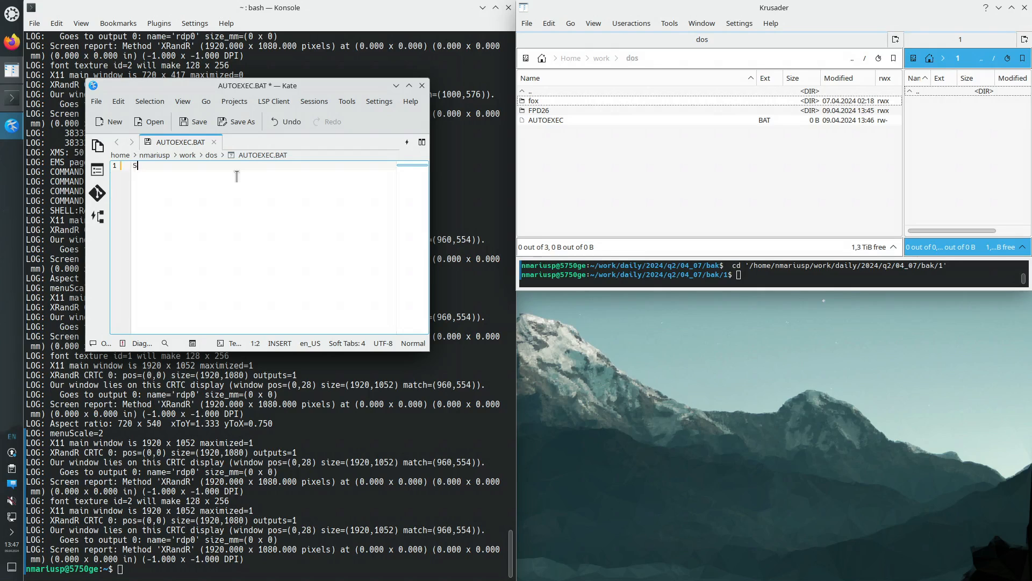
type("ET PATH=")
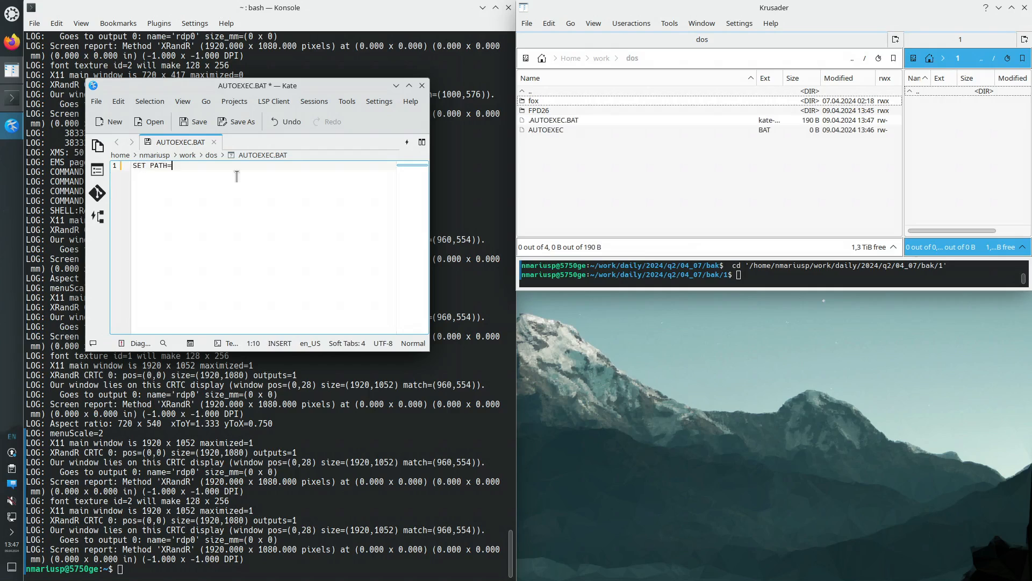
type("C:\\FPD26")
key("Return")
key("ctrl+s")
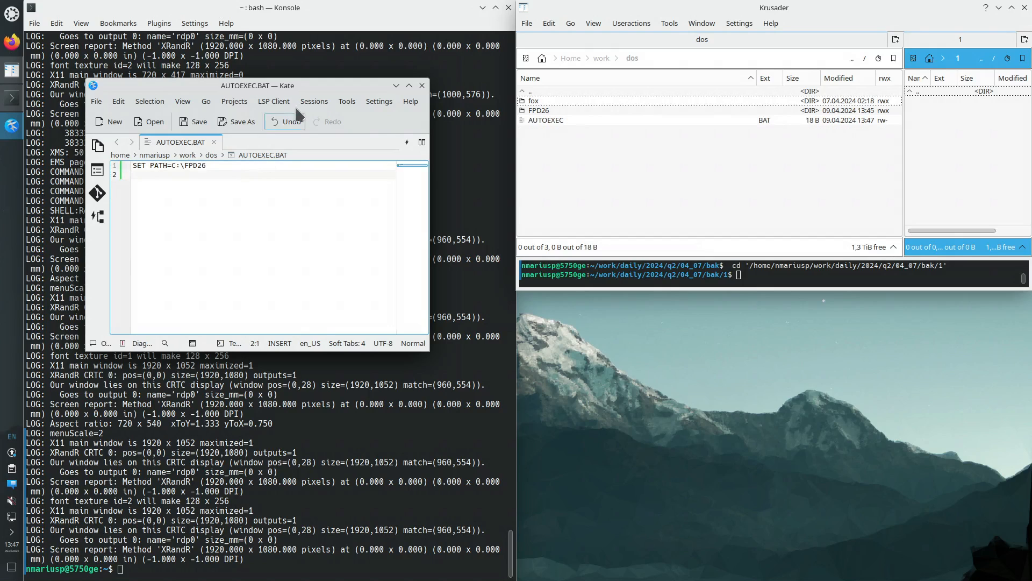
Set the end-of-line format of AUTOEXEC.BAT to Windows/DOS, save the file and close the editor.
left_click(313, 101)
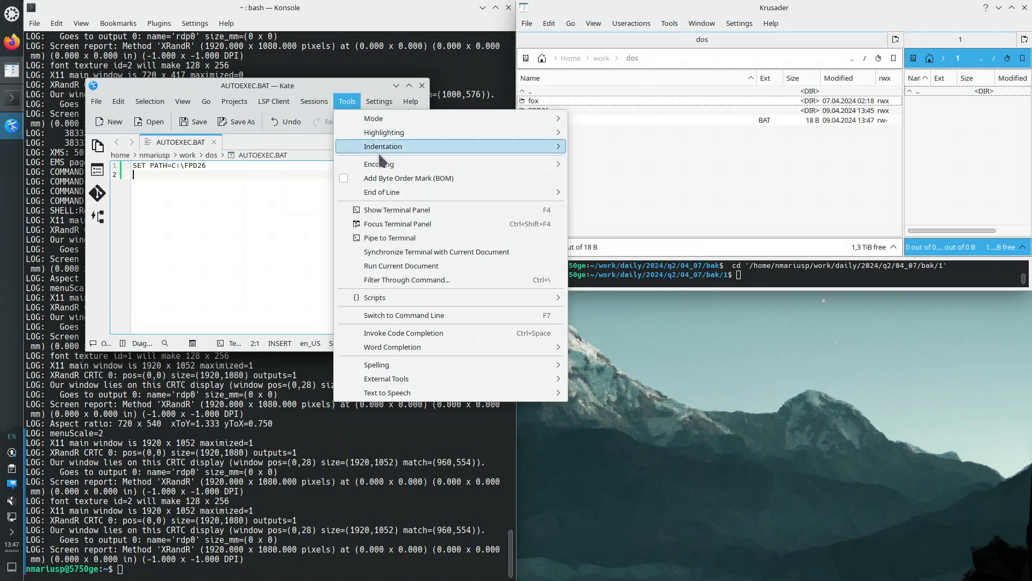
mouse_move(404, 195)
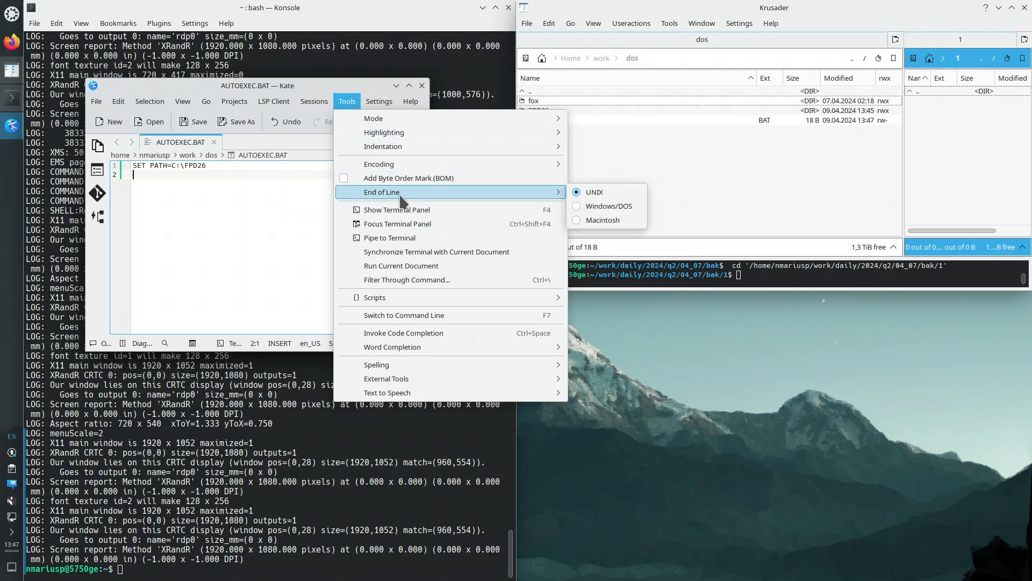
left_click(600, 207)
left_click(316, 102)
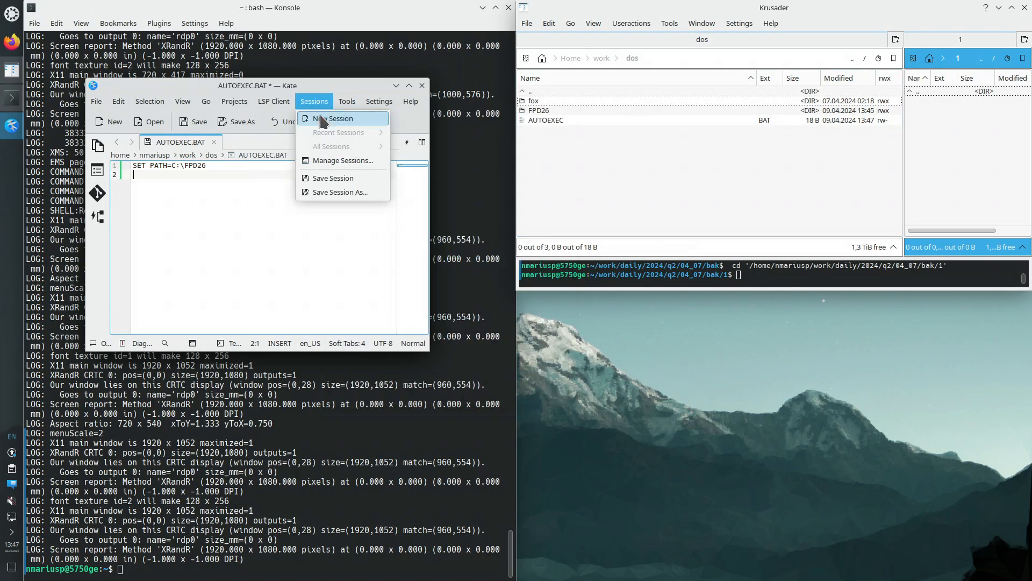
mouse_move(393, 169)
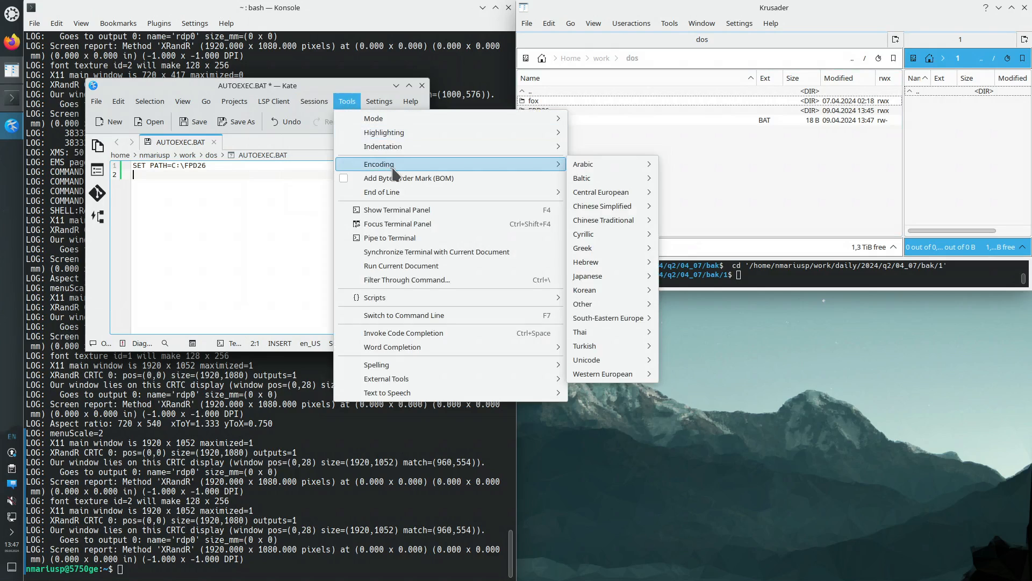
left_click(226, 234)
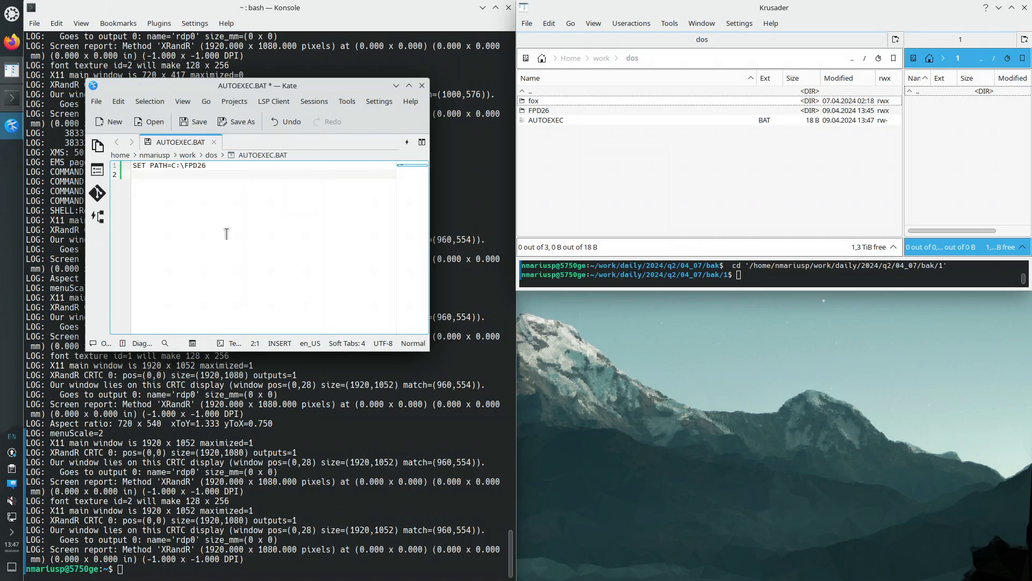
key("ctrl+s")
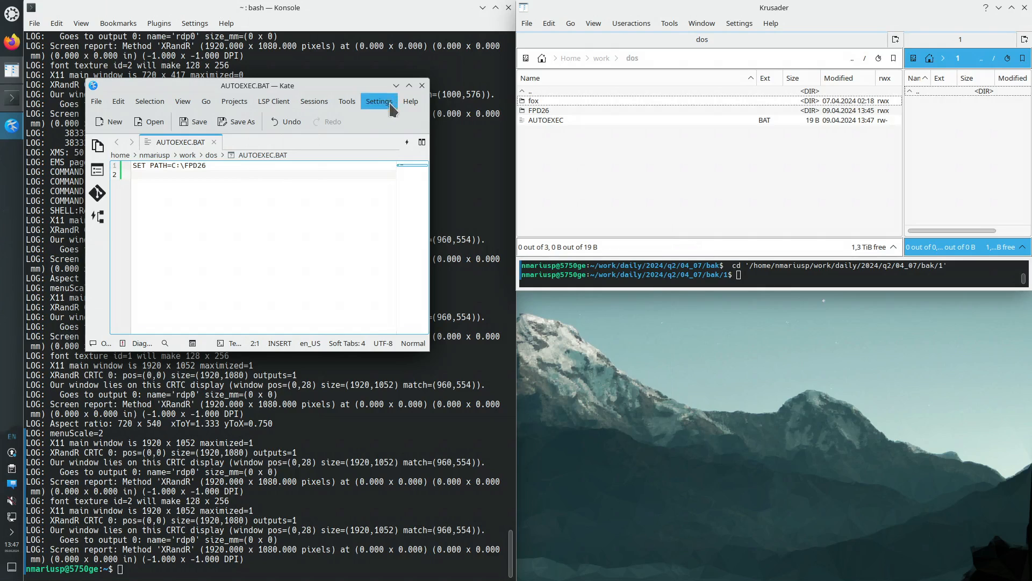
left_click(422, 85)
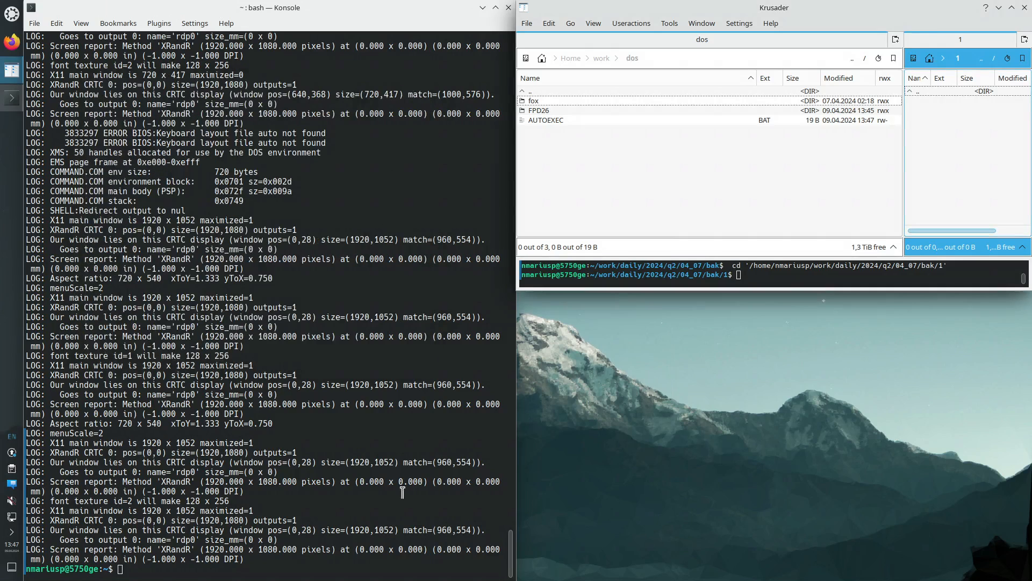
Restart DOSBox-X from Konsole with "flatpak run com.dosbox_x.DOSBox-X ~/work/dos/" and maximize its window.
left_click(596, 175)
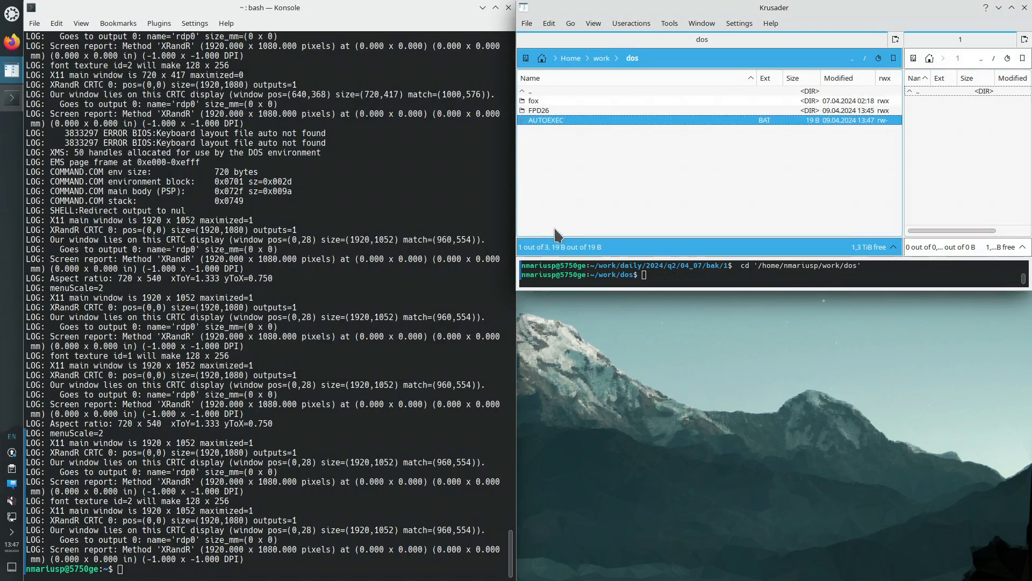
left_click(207, 570)
key("Up")
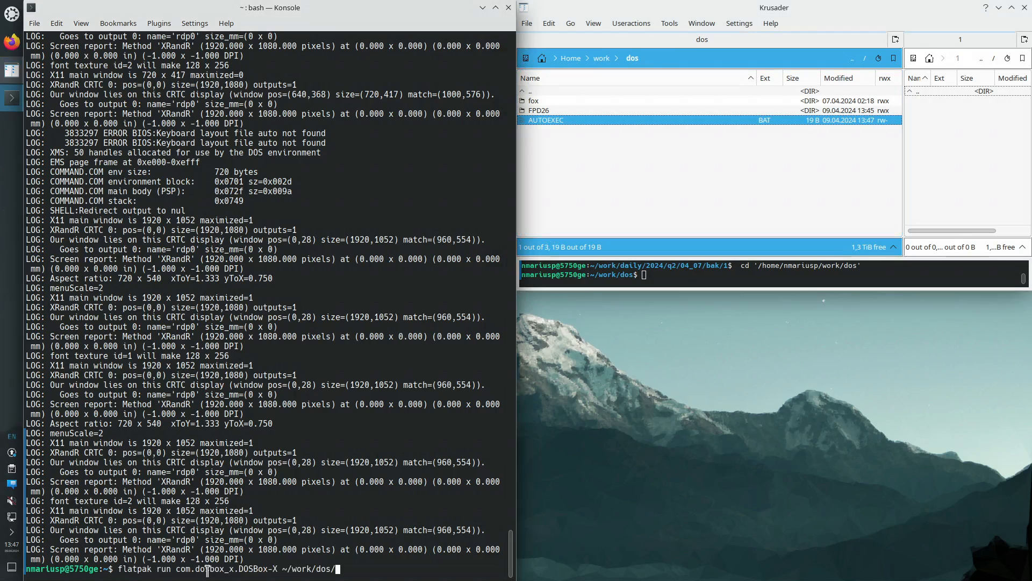
key("Return")
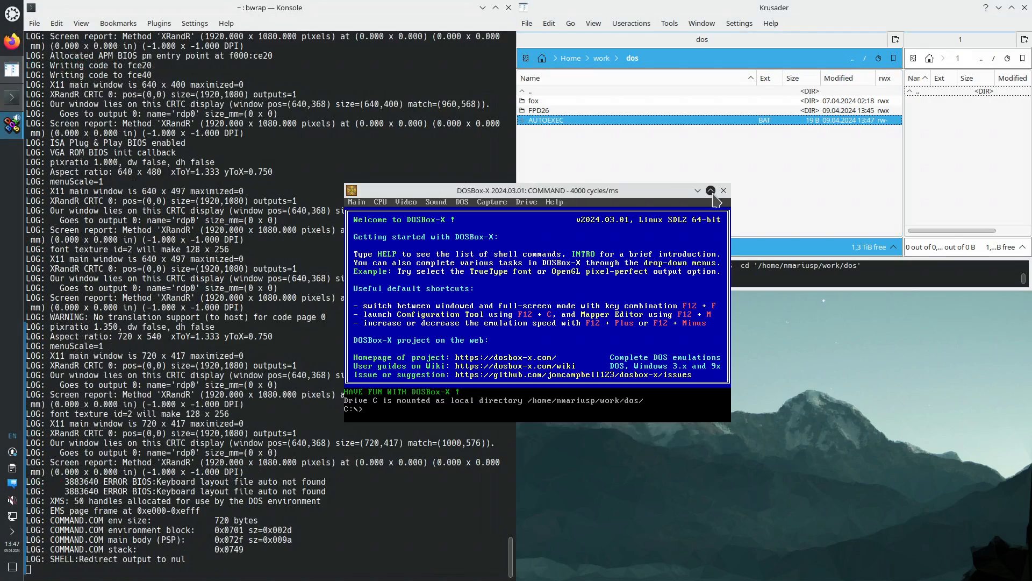
left_click(711, 191)
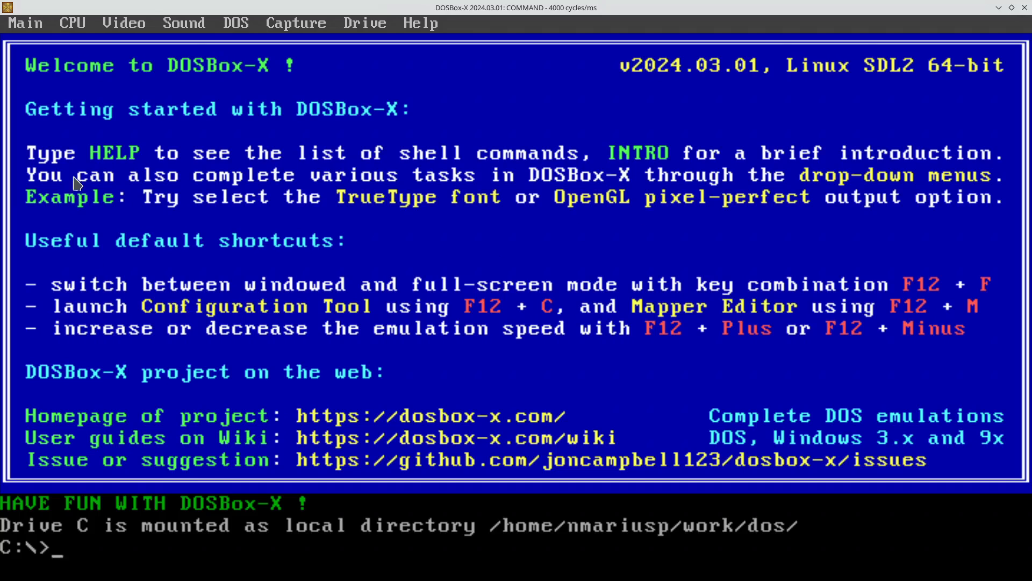
Hide the DOSBox-X menu bar and run AUTOEXEC.BAT from the C:\ prompt.
left_click(122, 26)
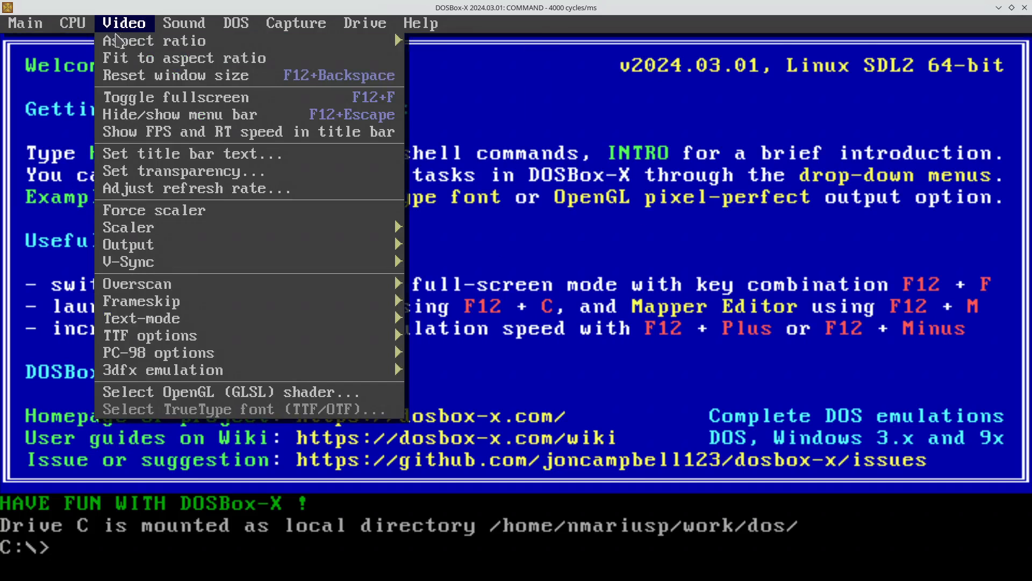
left_click(155, 117)
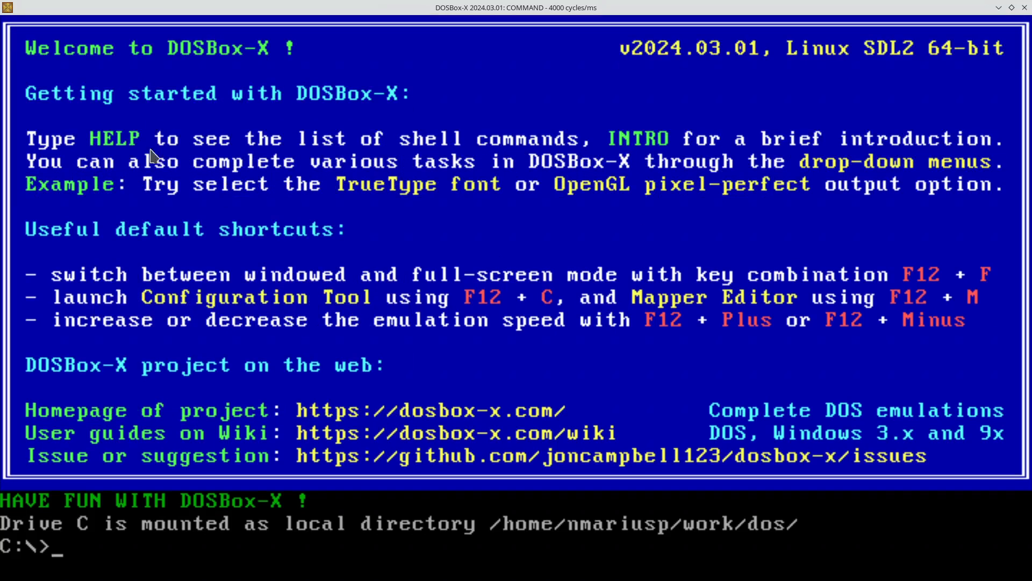
type("aut")
key("Tab")
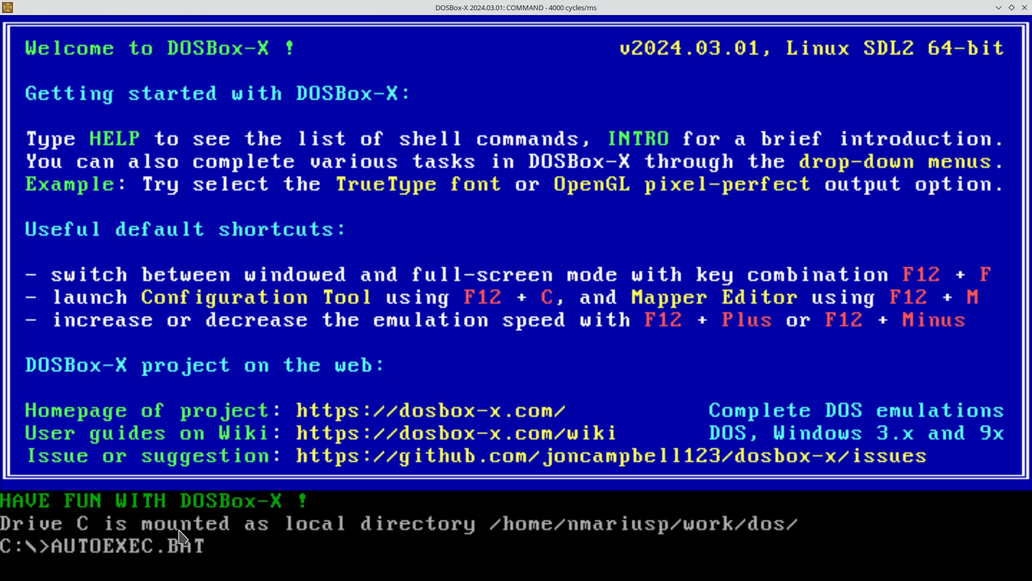
key("Return")
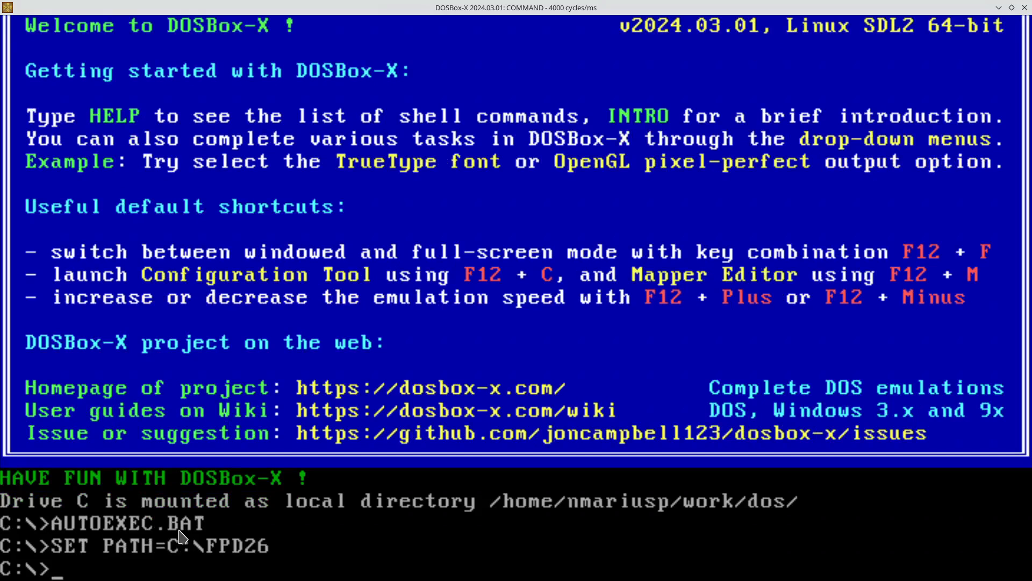
List the environment variables with "set" to check the path, and list the contents of C:\ with "dir".
type("set")
key("Return")
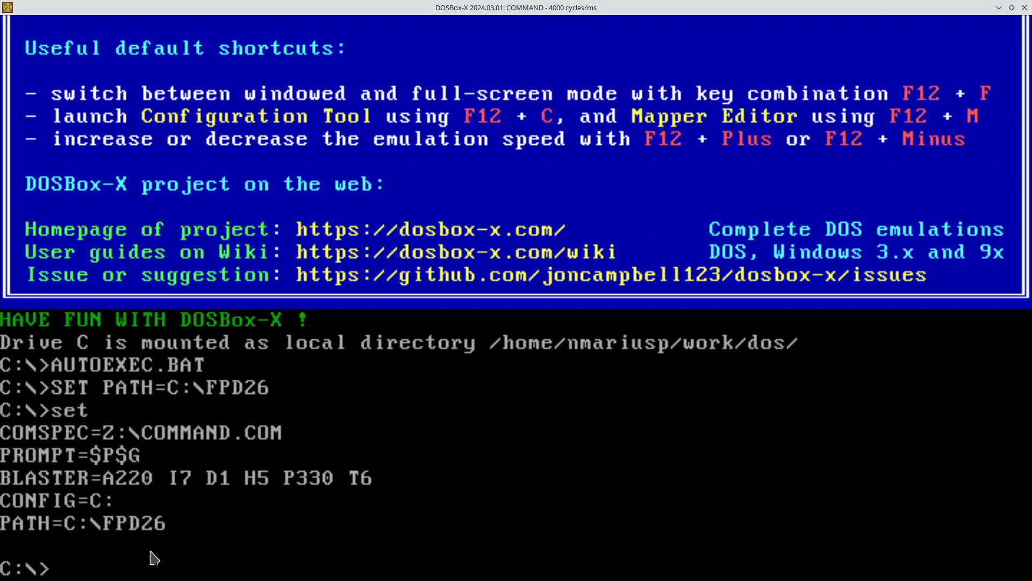
type("dir")
key("Return")
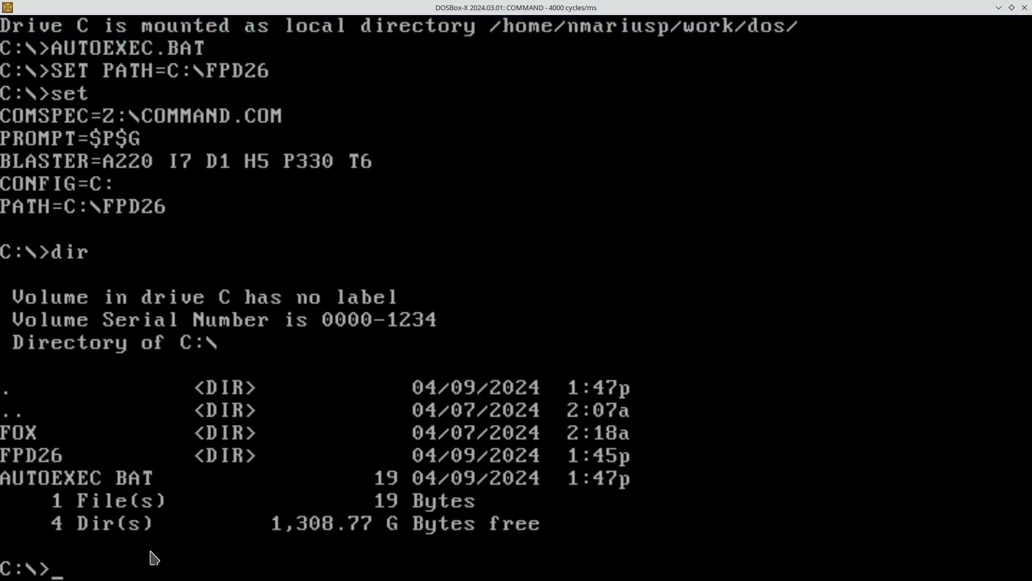
Start FoxPro from the C:\ prompt with the command "fox".
type("fox")
key("Tab")
key("BackSpace")
key("BackSpace")
key("BackSpace")
type("fox")
key("Return")
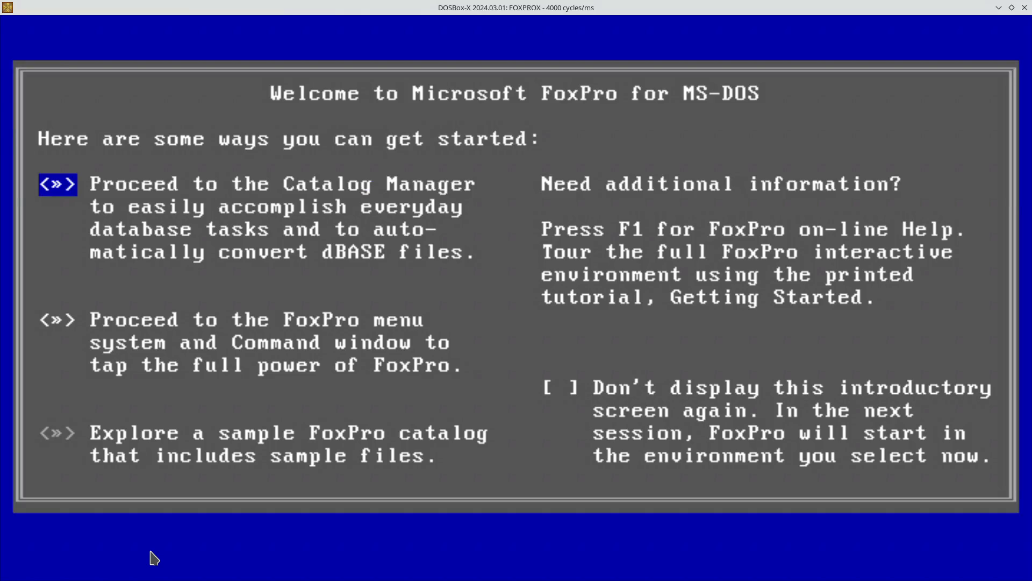
Turn on "Don't display this introductory screen again" and proceed to the FoxPro menu system and Command window.
key("Tab")
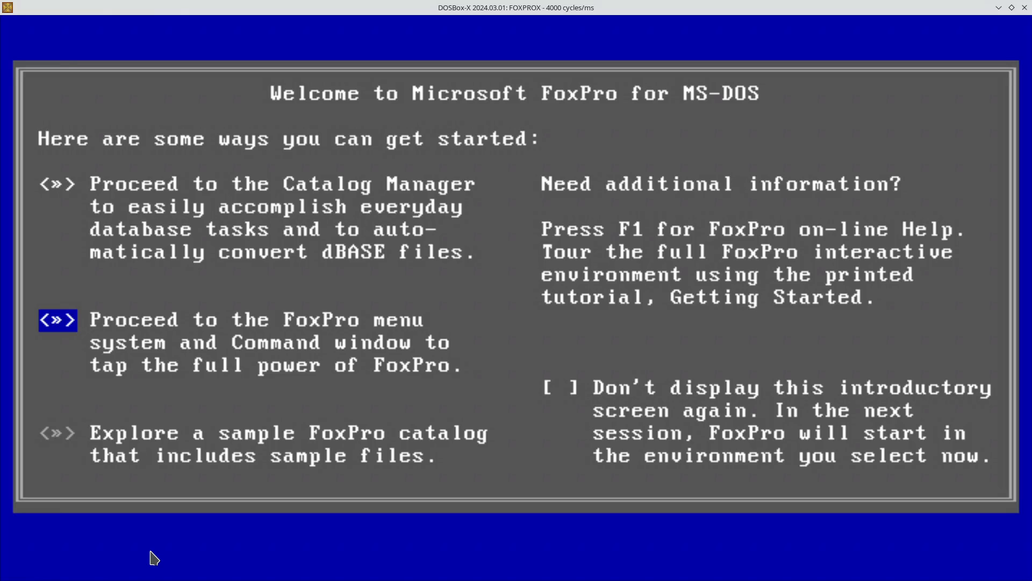
key("Tab")
key("space")
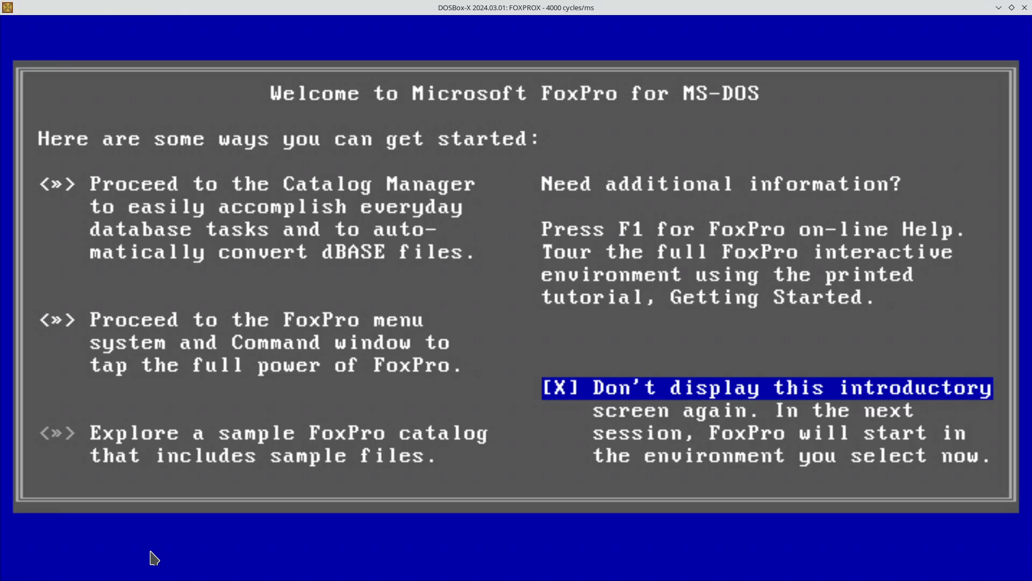
key("shift+Tab")
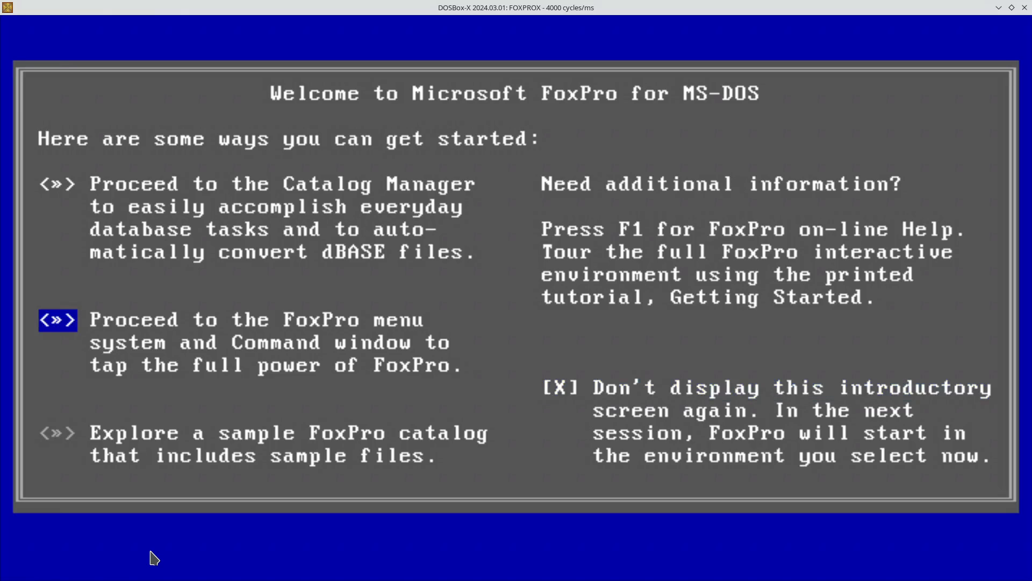
key("Return")
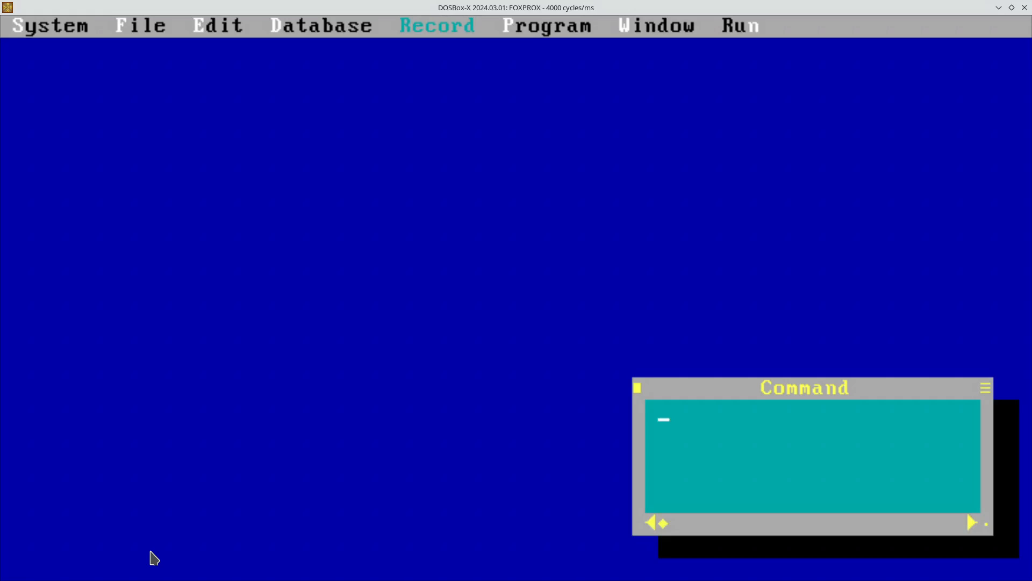